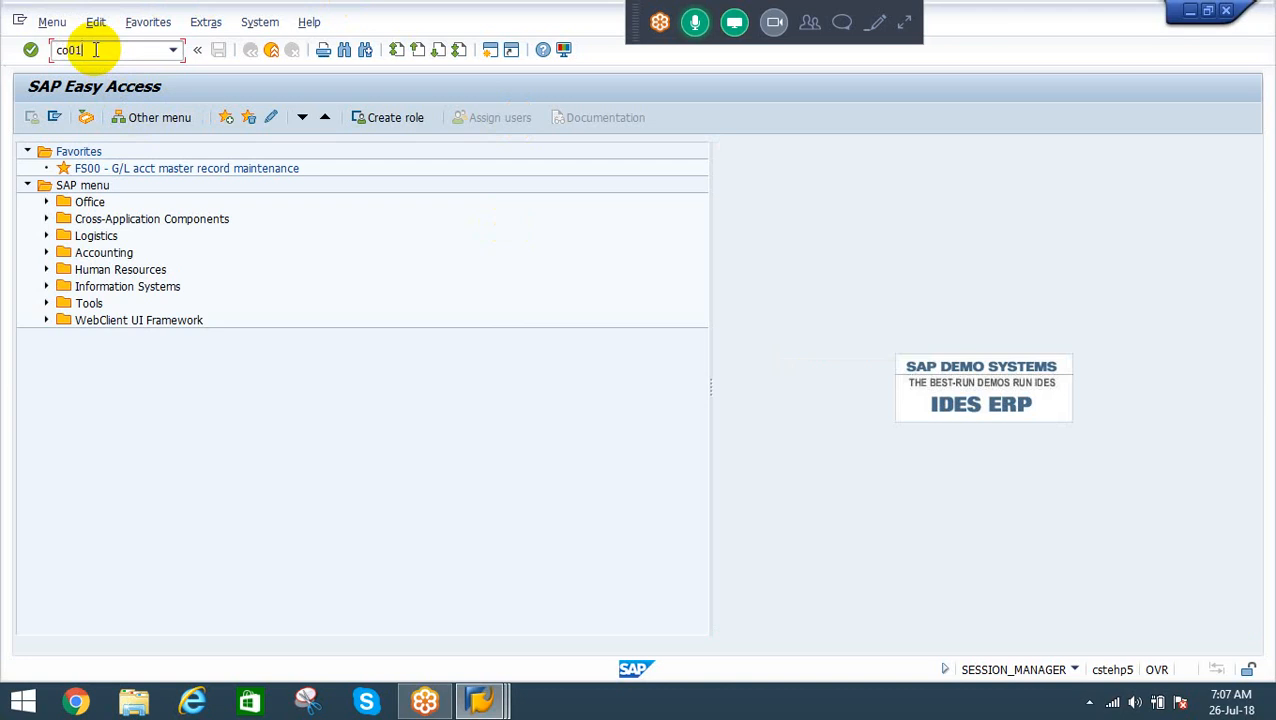
# Run transaction CO01 and start a production order for material FGB in plant RE10 with order type REPO
pyautogui.press('Return')
pyautogui.write('FGB')
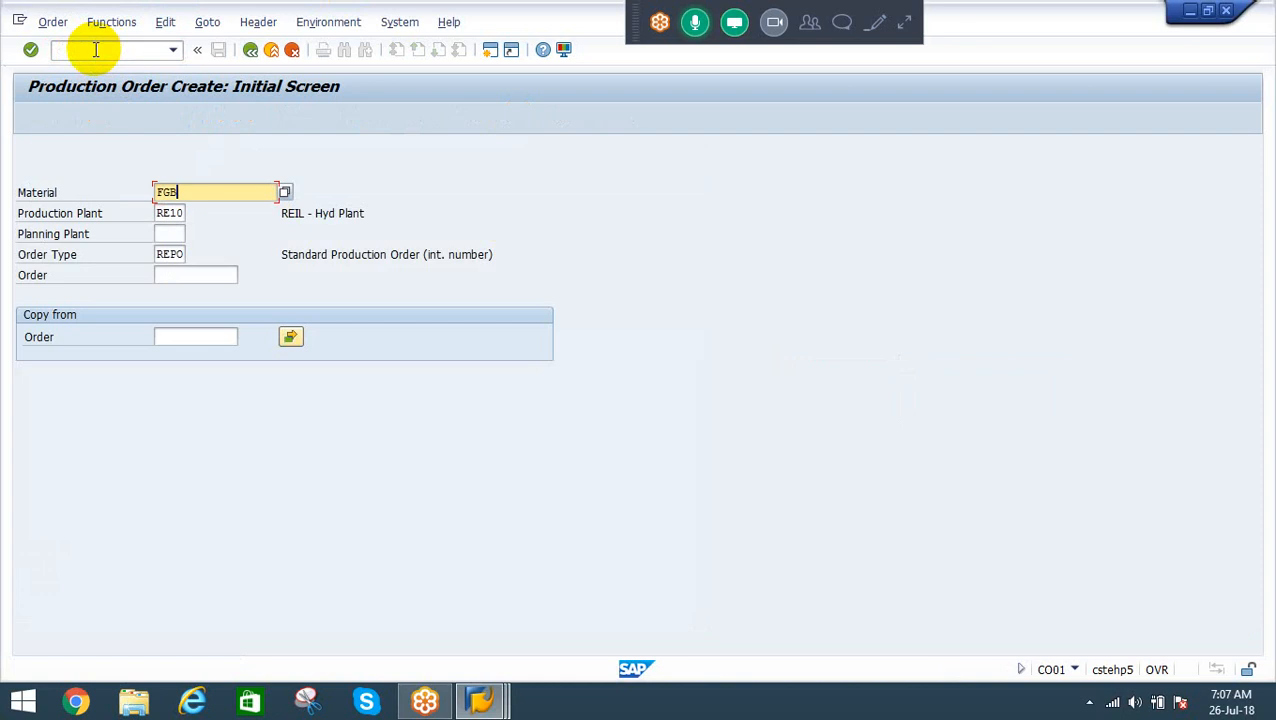
pyautogui.press('Tab')
pyautogui.press('Tab')
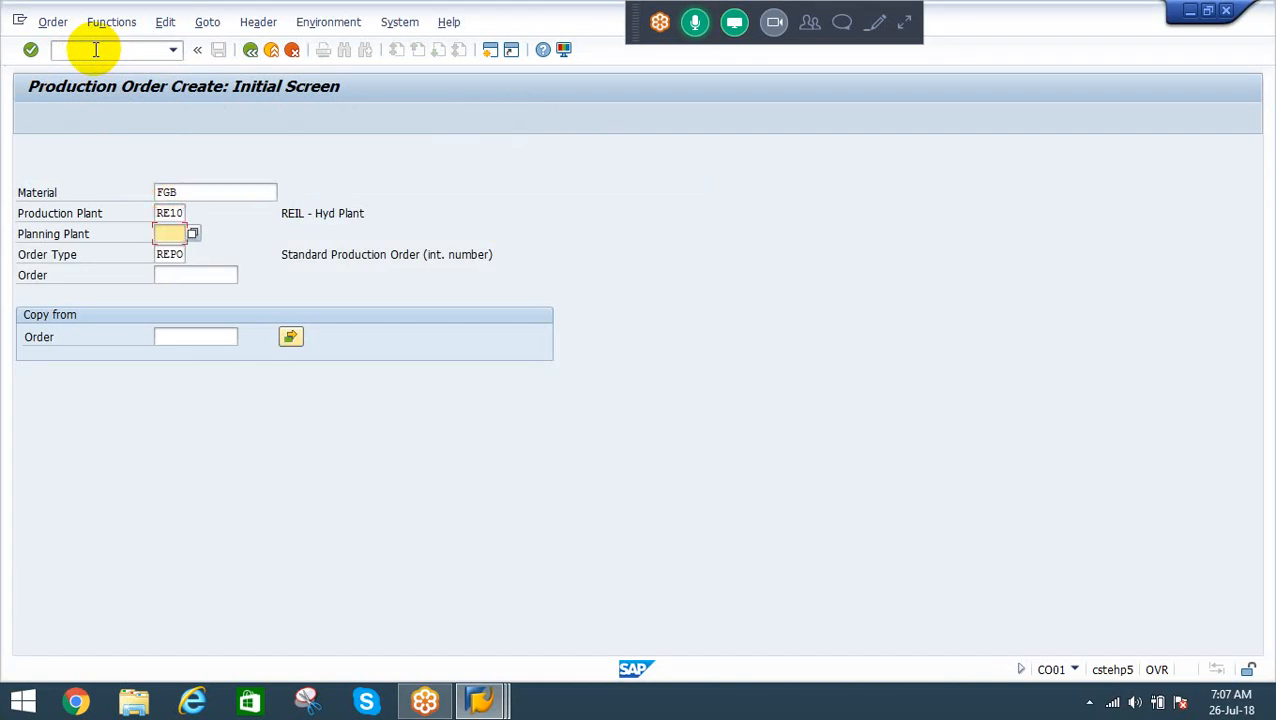
pyautogui.press('Tab')
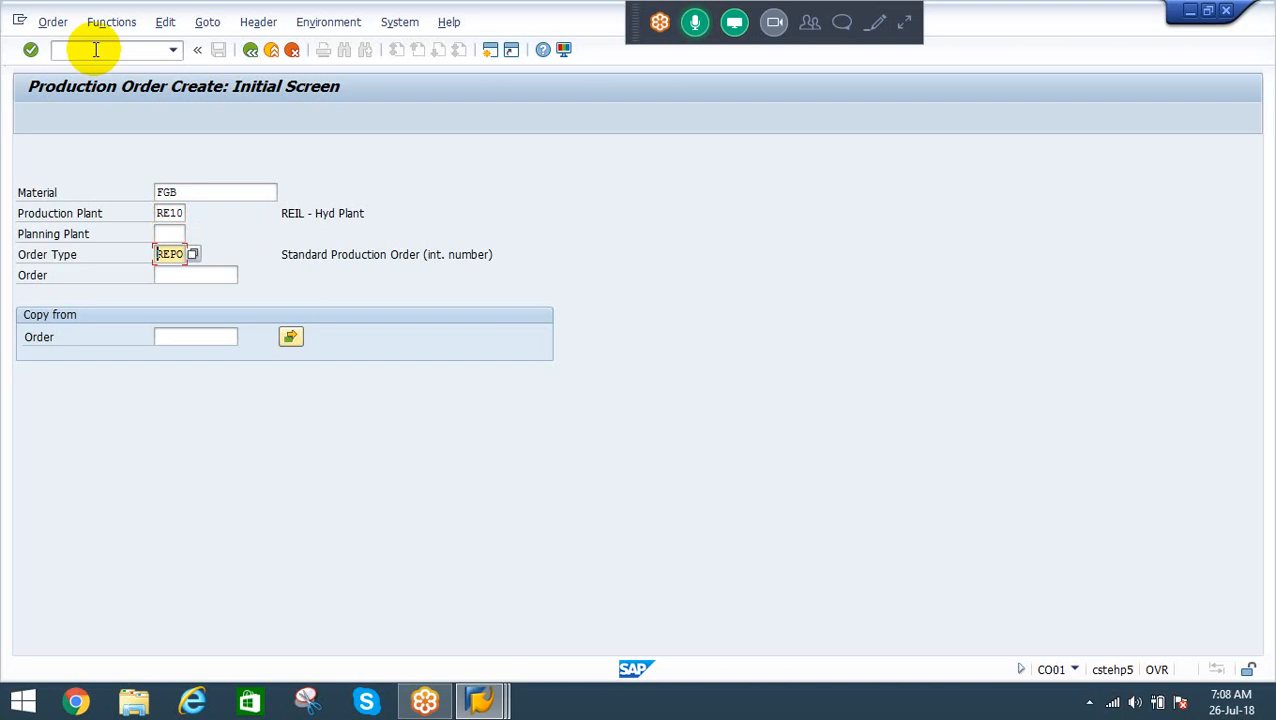
pyautogui.hotkey('shift', 'Tab')
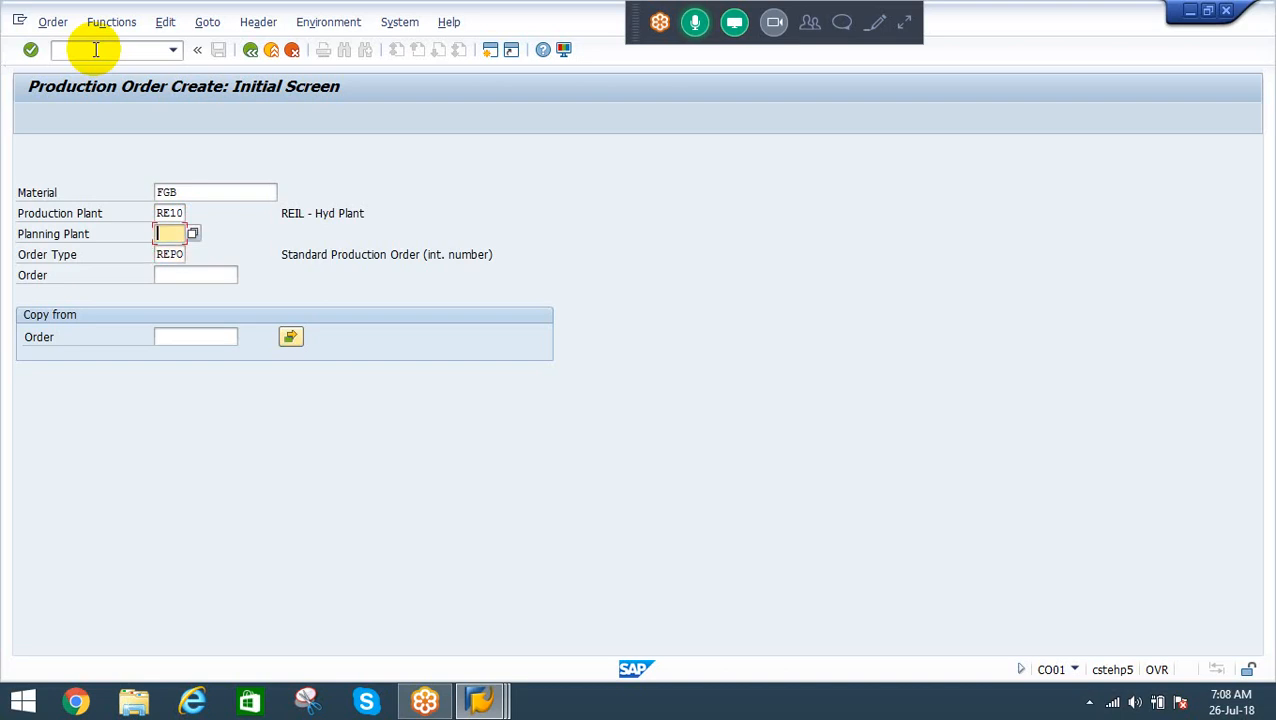
pyautogui.press('Tab')
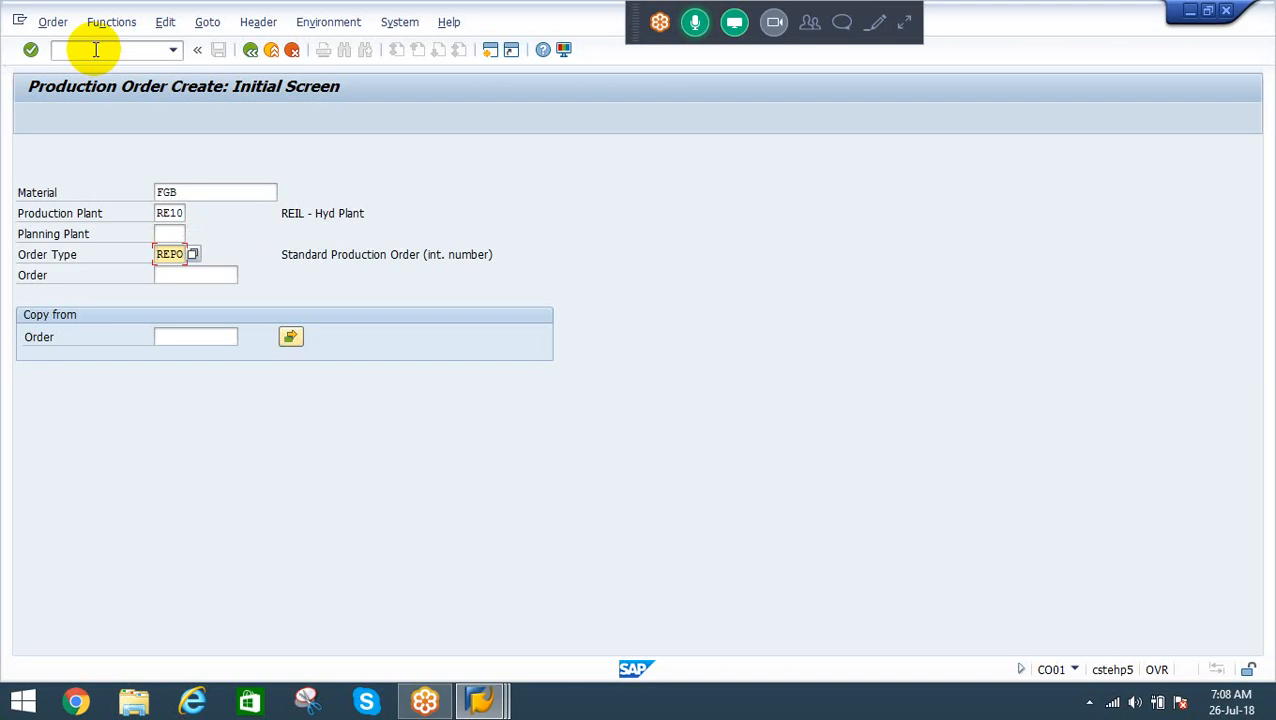
pyautogui.hotkey('shift', 'Tab')
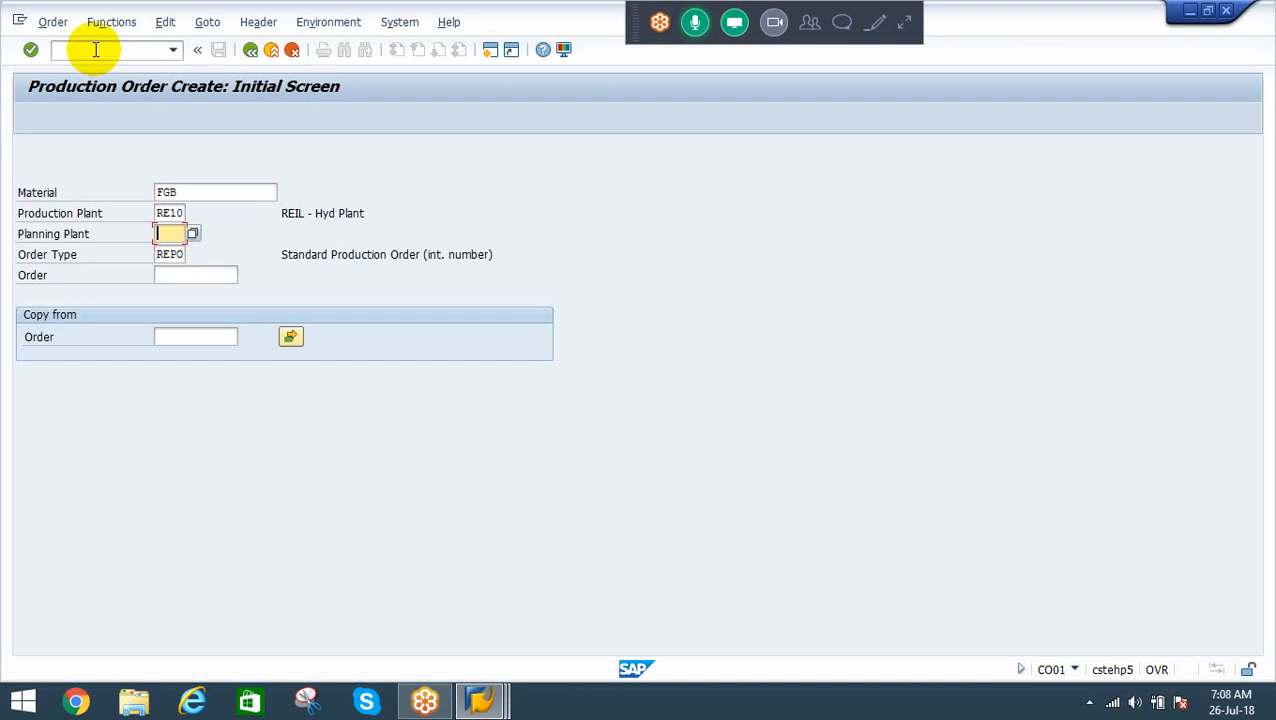
pyautogui.press('Return')
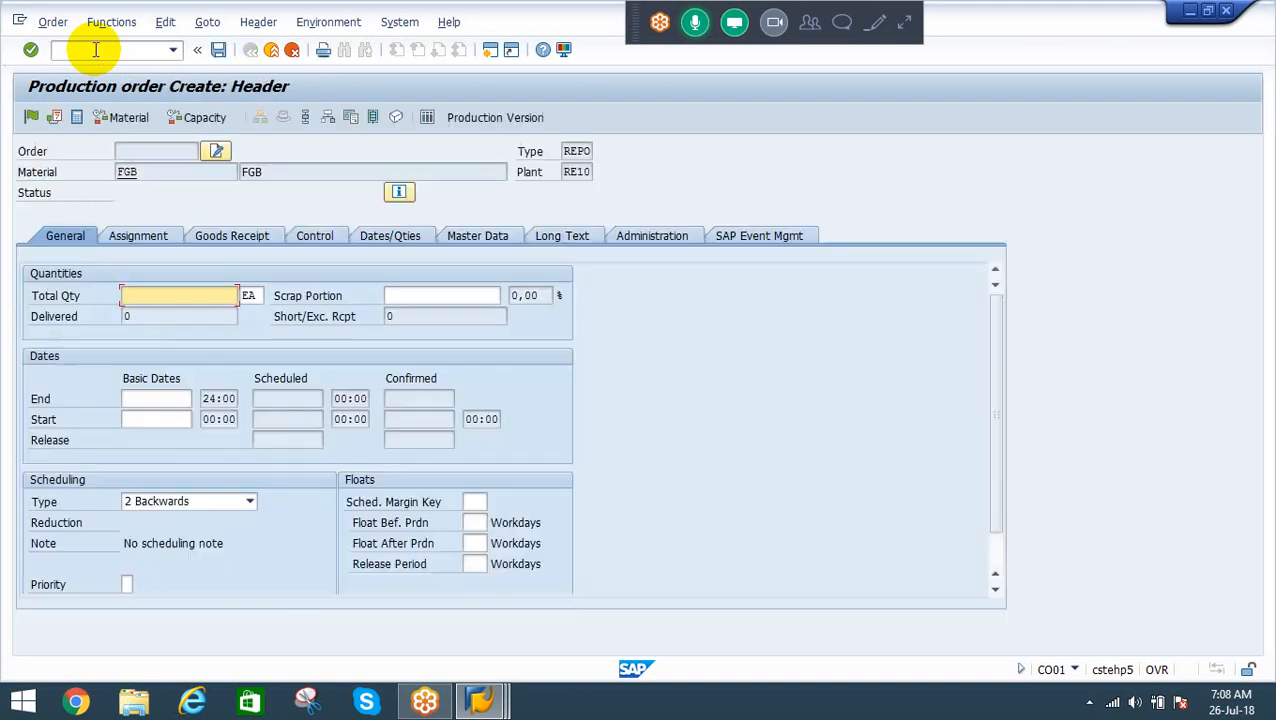
# Set the order's total quantity to 10 and its scheduling type to Current date, and carry out the scheduling
pyautogui.write('10')
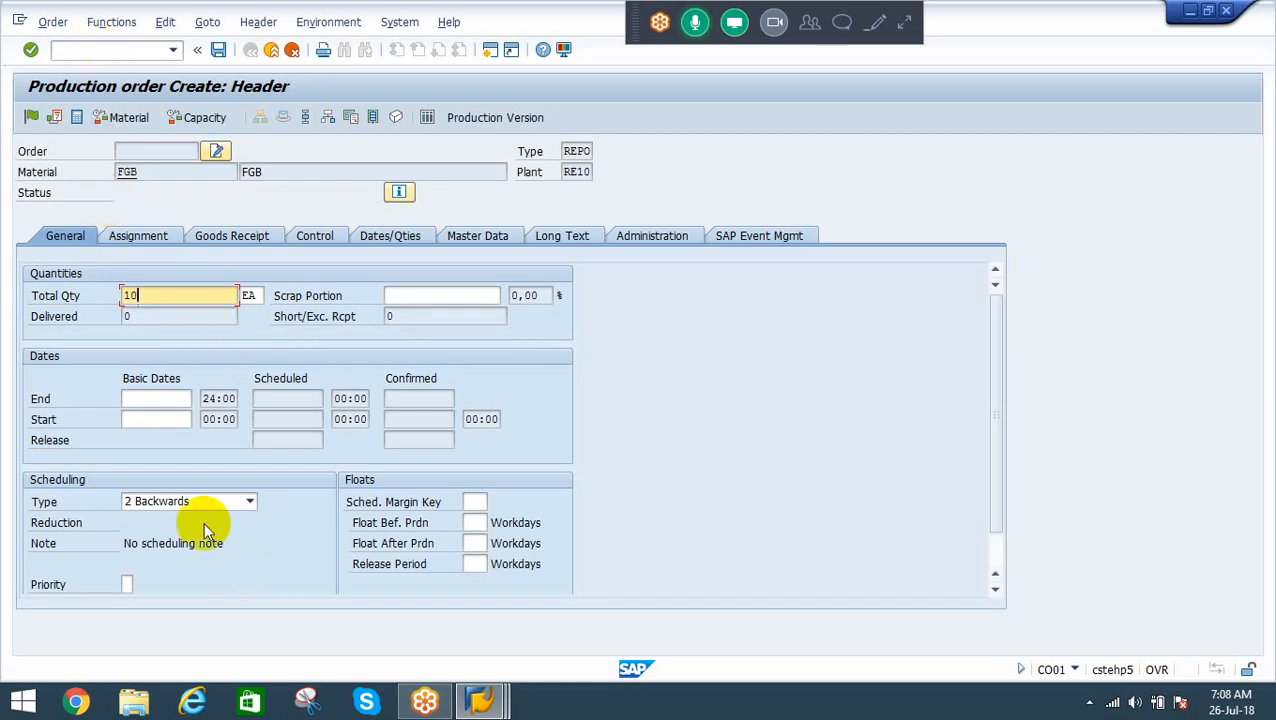
pyautogui.click(181, 500)
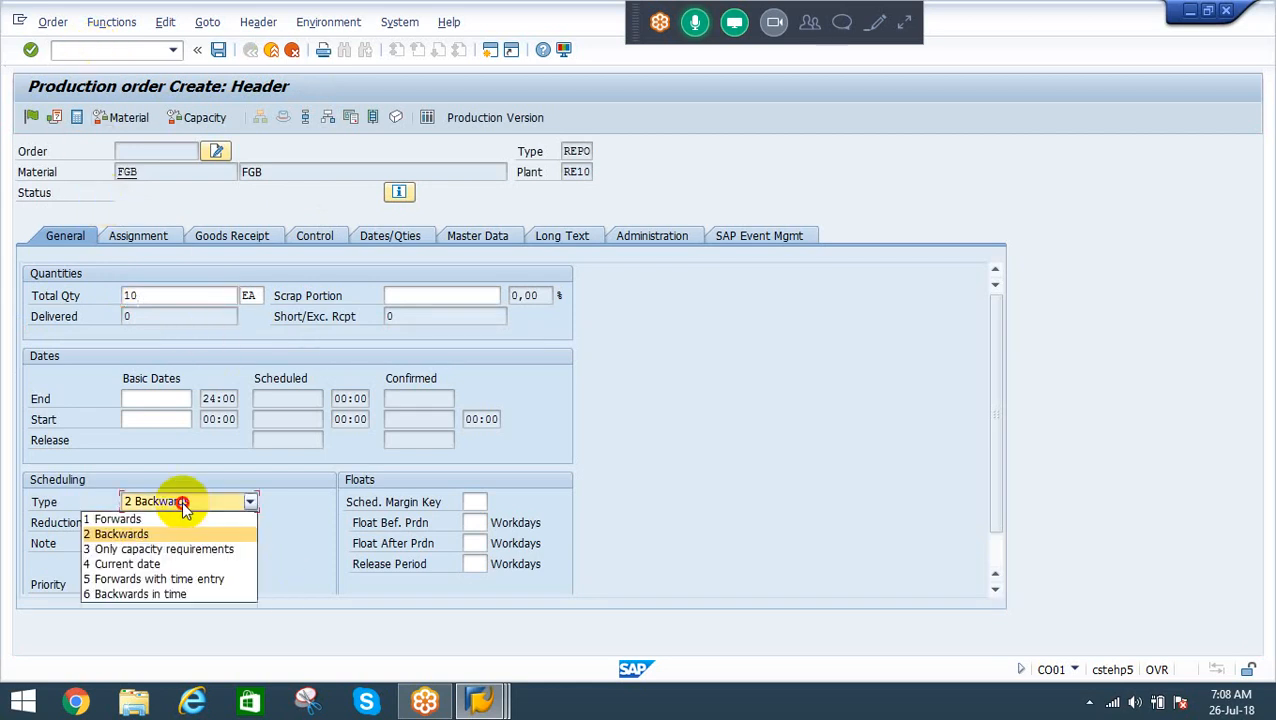
pyautogui.click(125, 565)
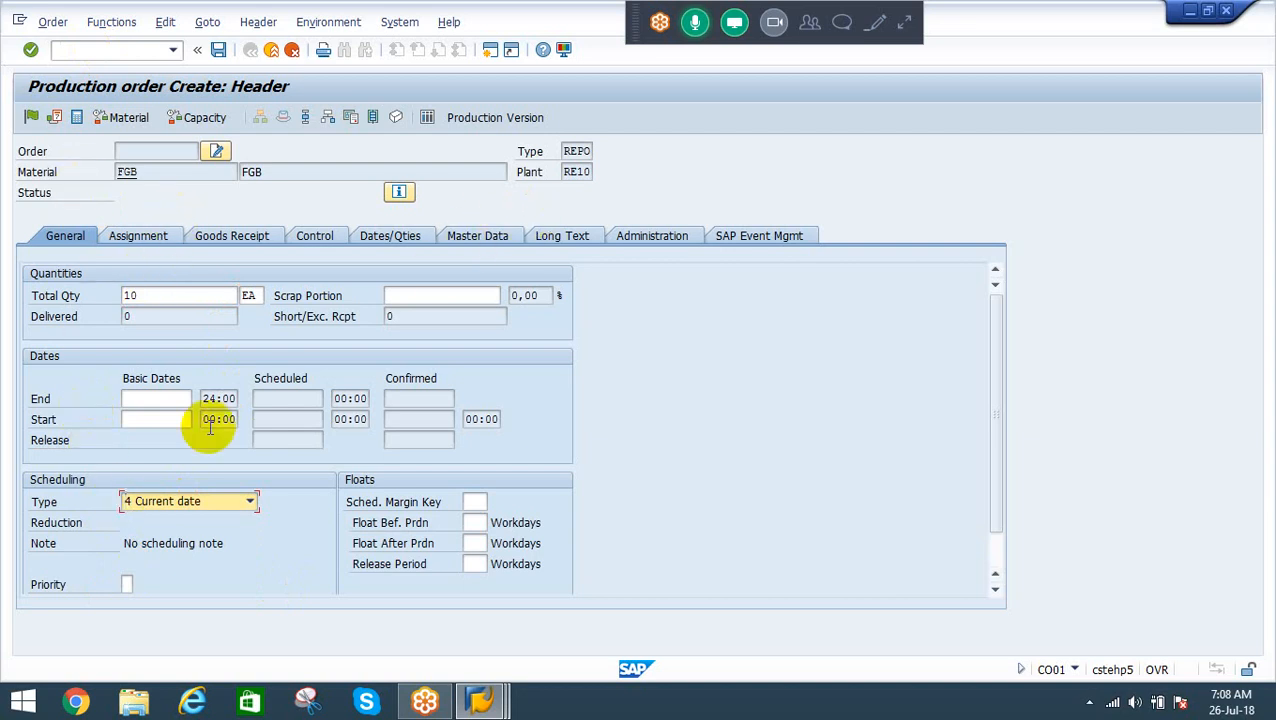
pyautogui.press('Return')
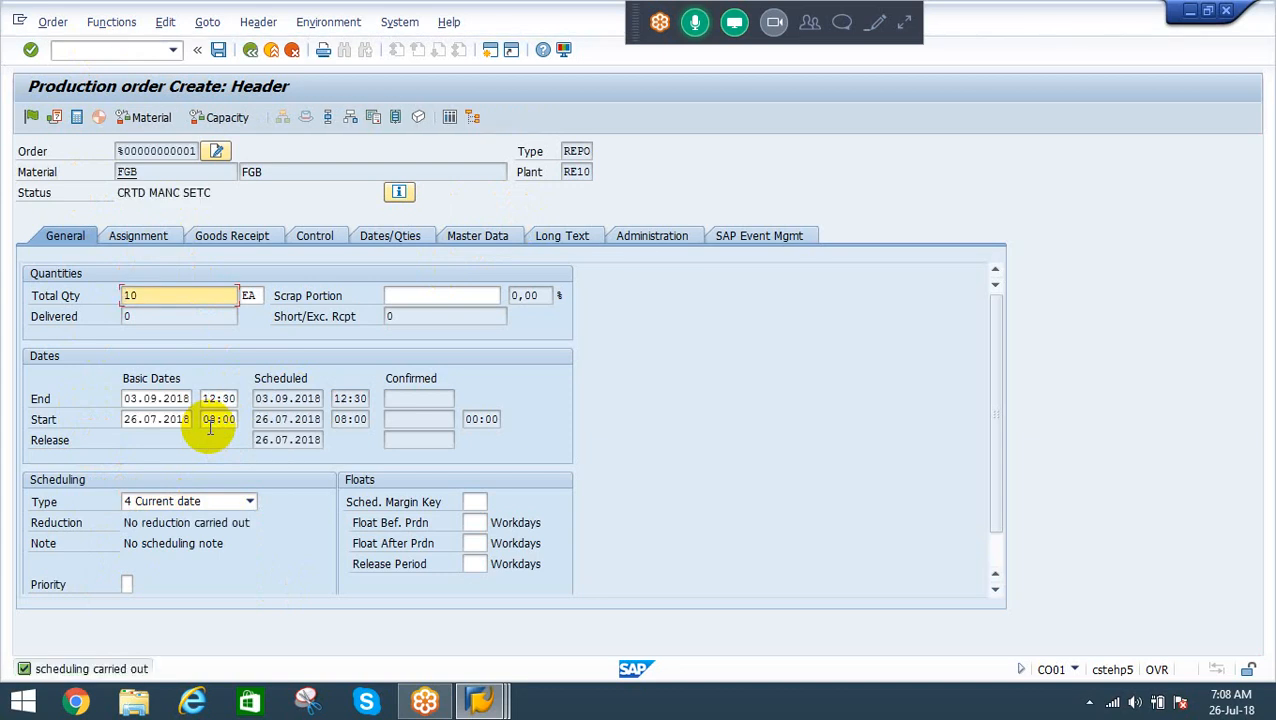
# Review the order's control data, checking the planned and actual costing variants and the costing sheet
pyautogui.click(326, 238)
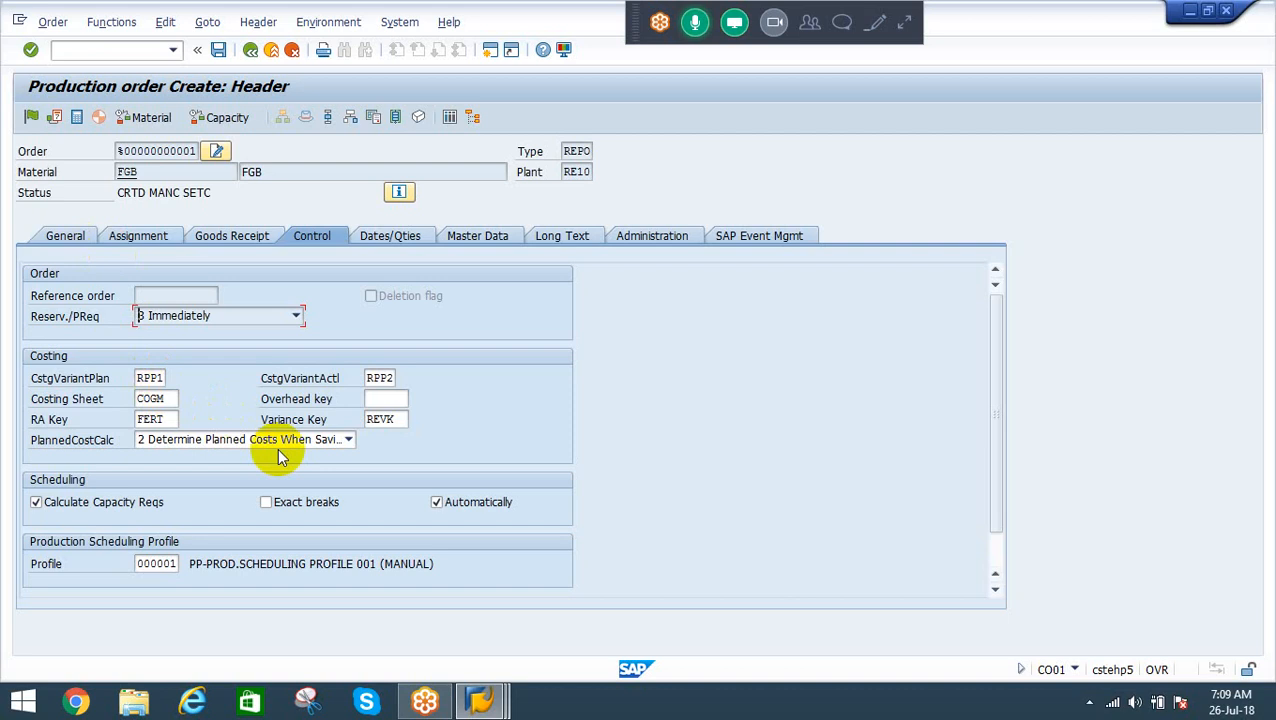
pyautogui.click(143, 378)
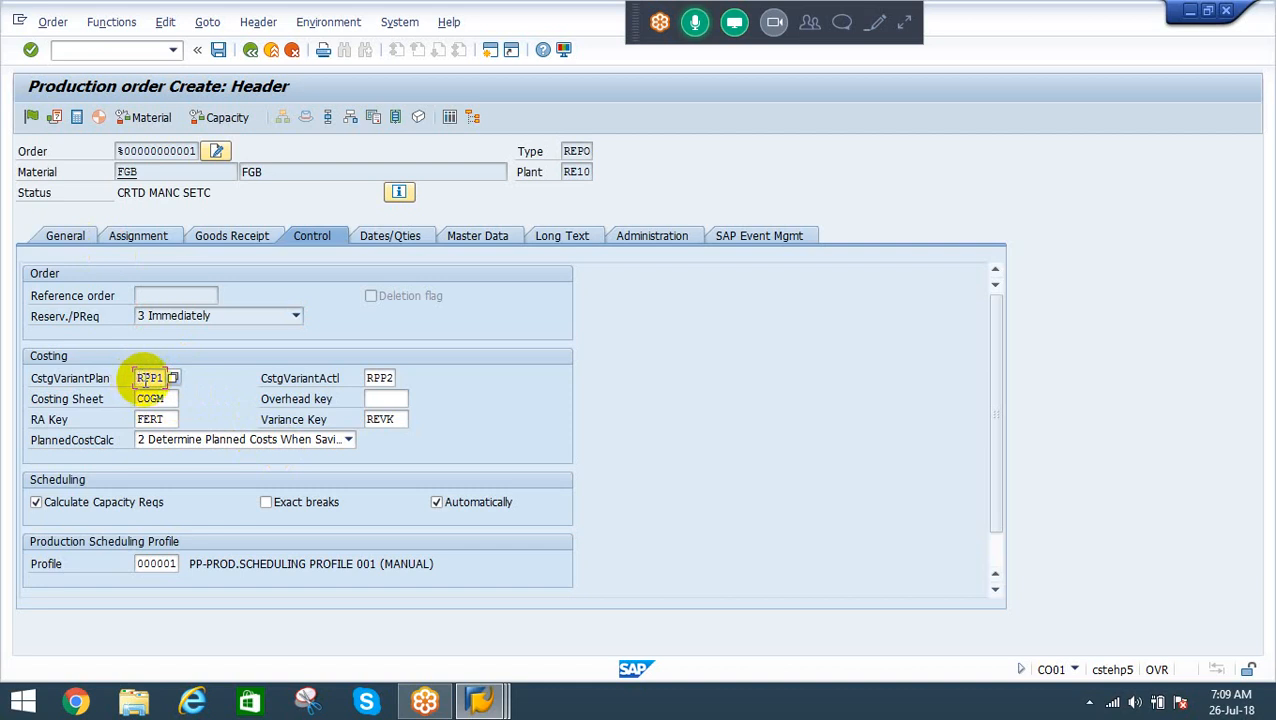
pyautogui.click(386, 378)
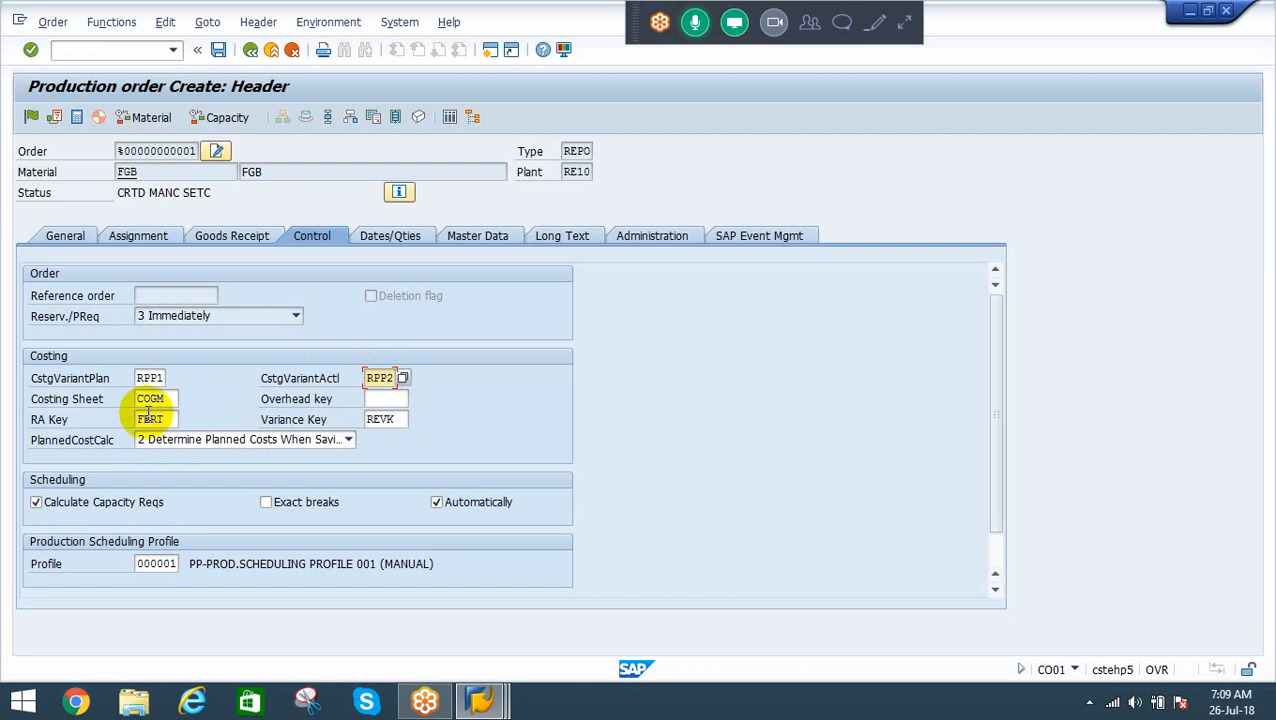
pyautogui.moveTo(160, 399); pyautogui.dragTo(112, 399)
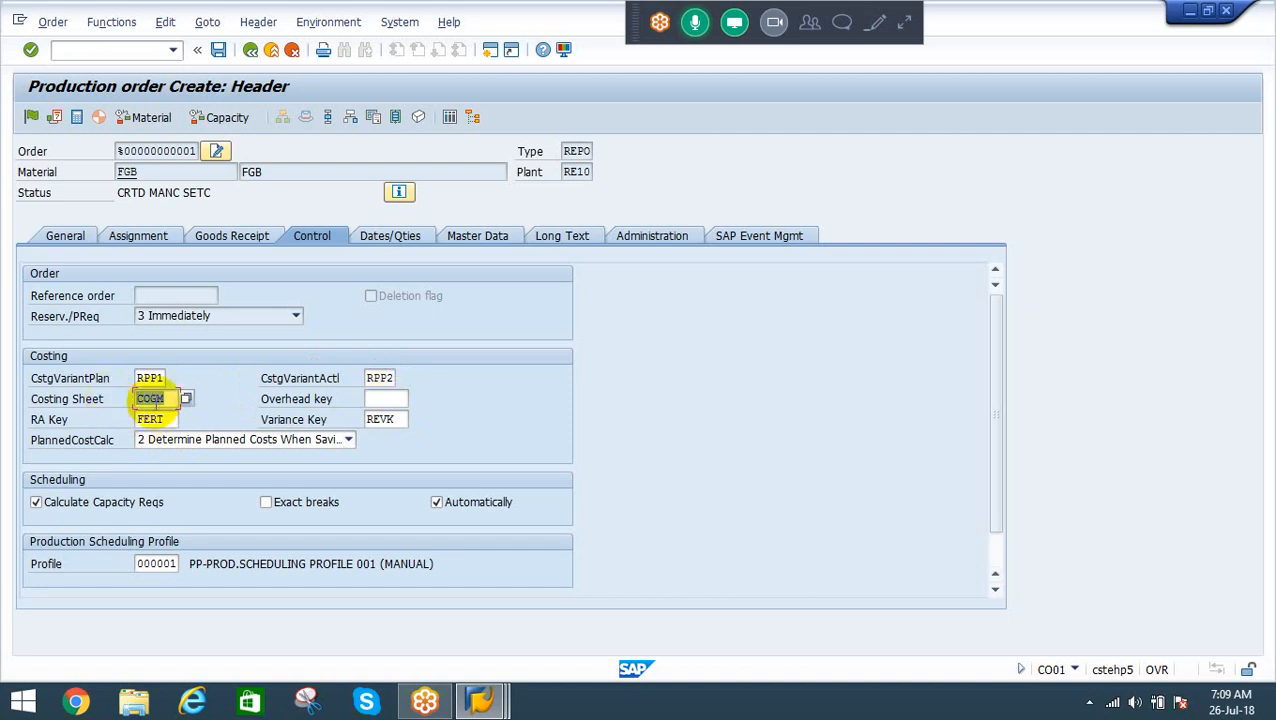
pyautogui.click(166, 398)
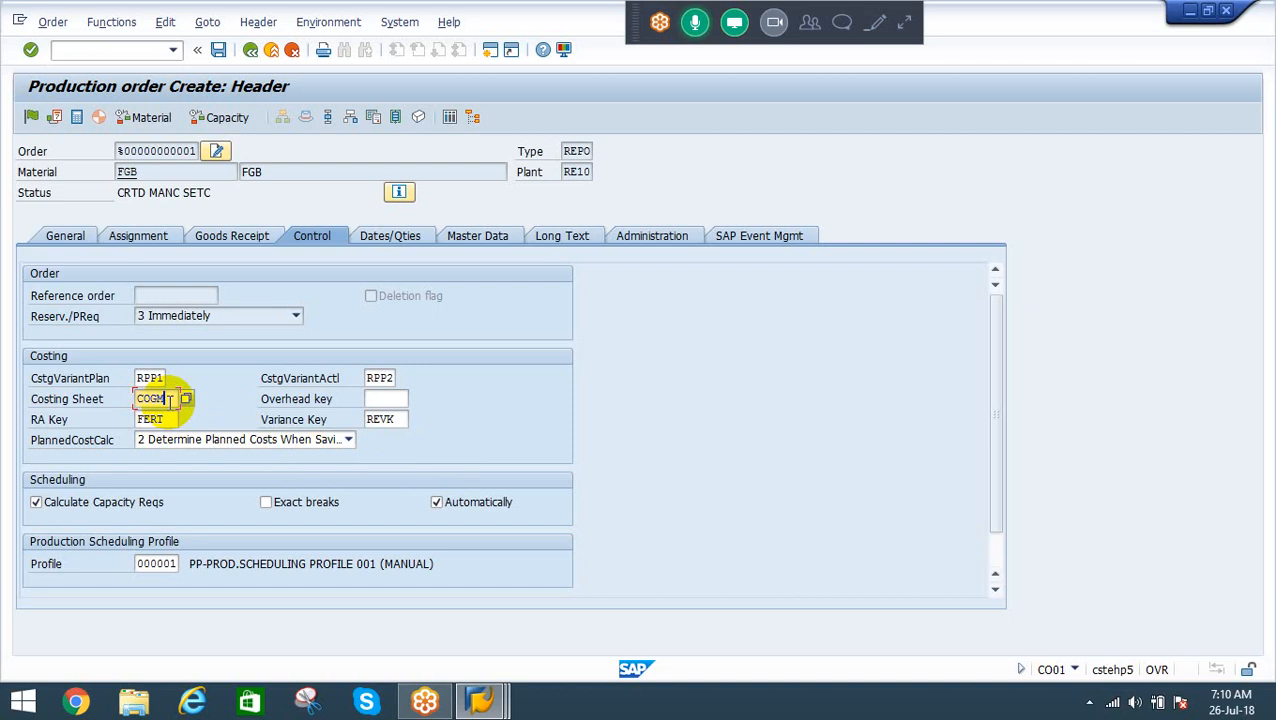
# Switch to the session with the implementation guide and collapse the Shop Floor Control and Production nodes
pyautogui.hotkey('alt', 'Tab')
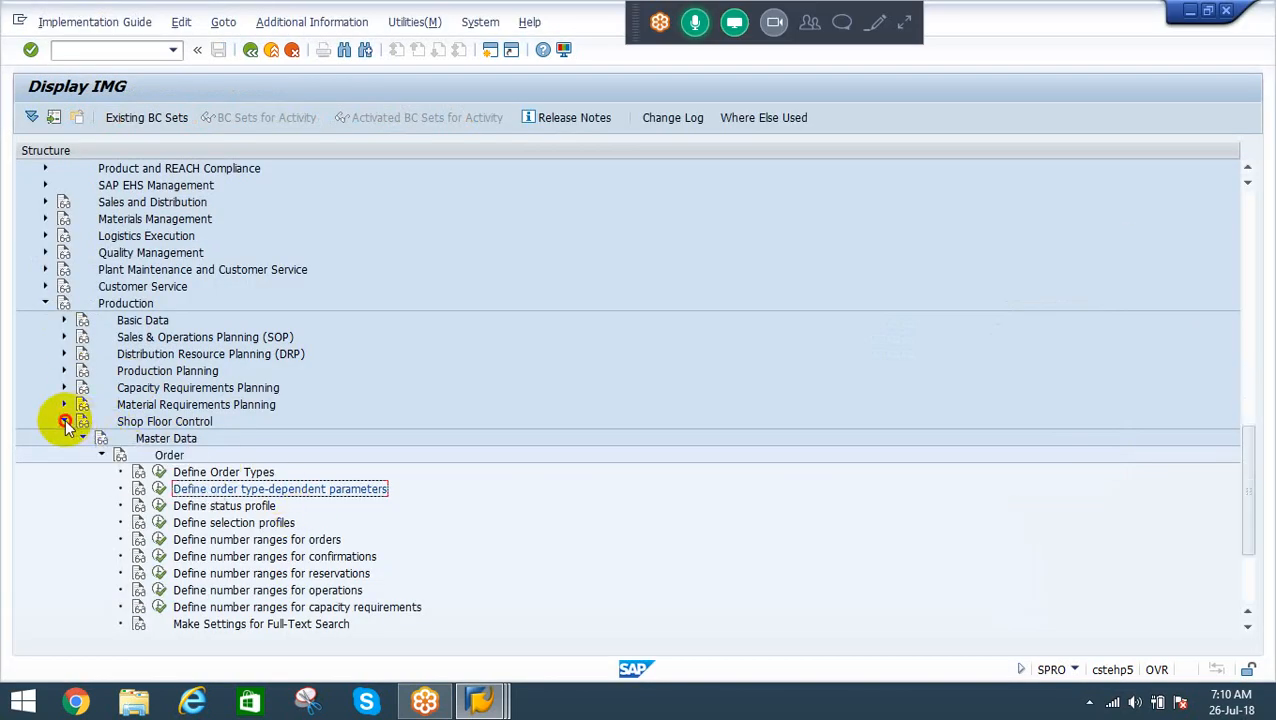
pyautogui.click(64, 421)
pyautogui.click(45, 304)
pyautogui.click(134, 219)
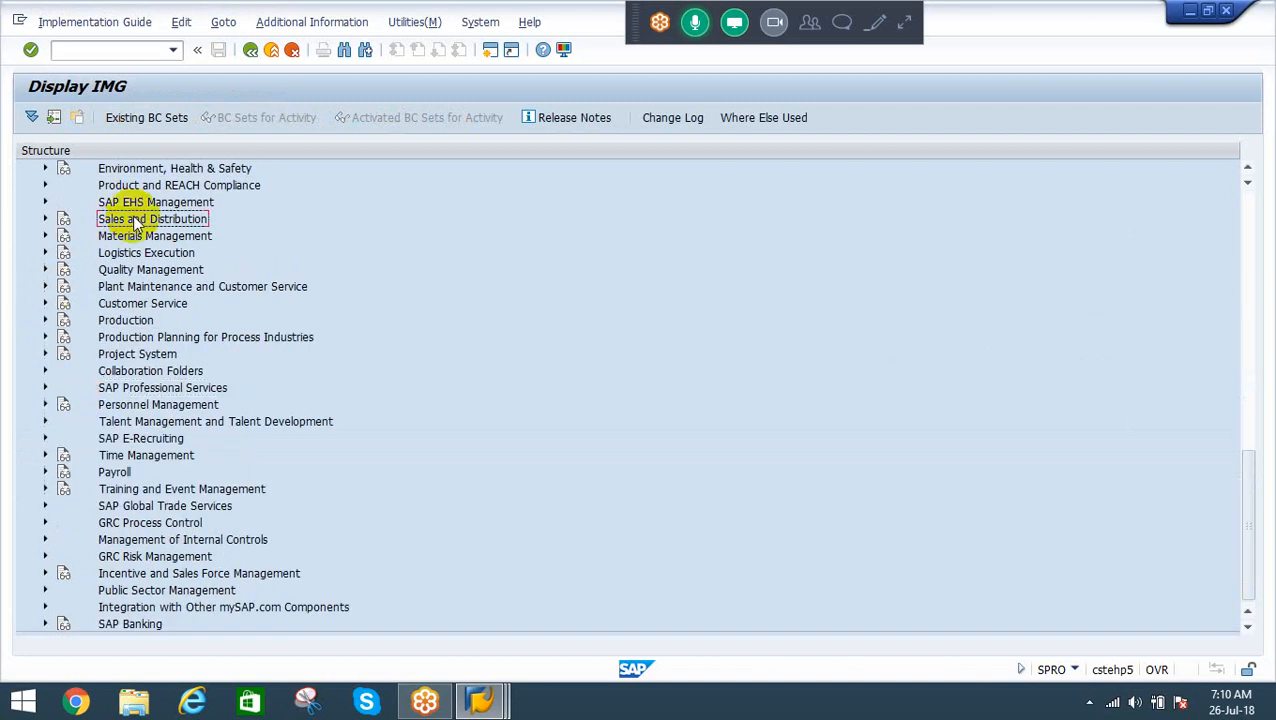
# Open the activity Check Costing Variants for Manufacturing Orders (PP) under Controlling, Product Cost by Order
pyautogui.press('Up')
pyautogui.press('Up')
pyautogui.press('Up')
pyautogui.press('Up')
pyautogui.press('Up')
pyautogui.press('Up')
pyautogui.press('Up')
pyautogui.press('Up')
pyautogui.press('Up')
pyautogui.press('Up')
pyautogui.press('Up')
pyautogui.press('Up')
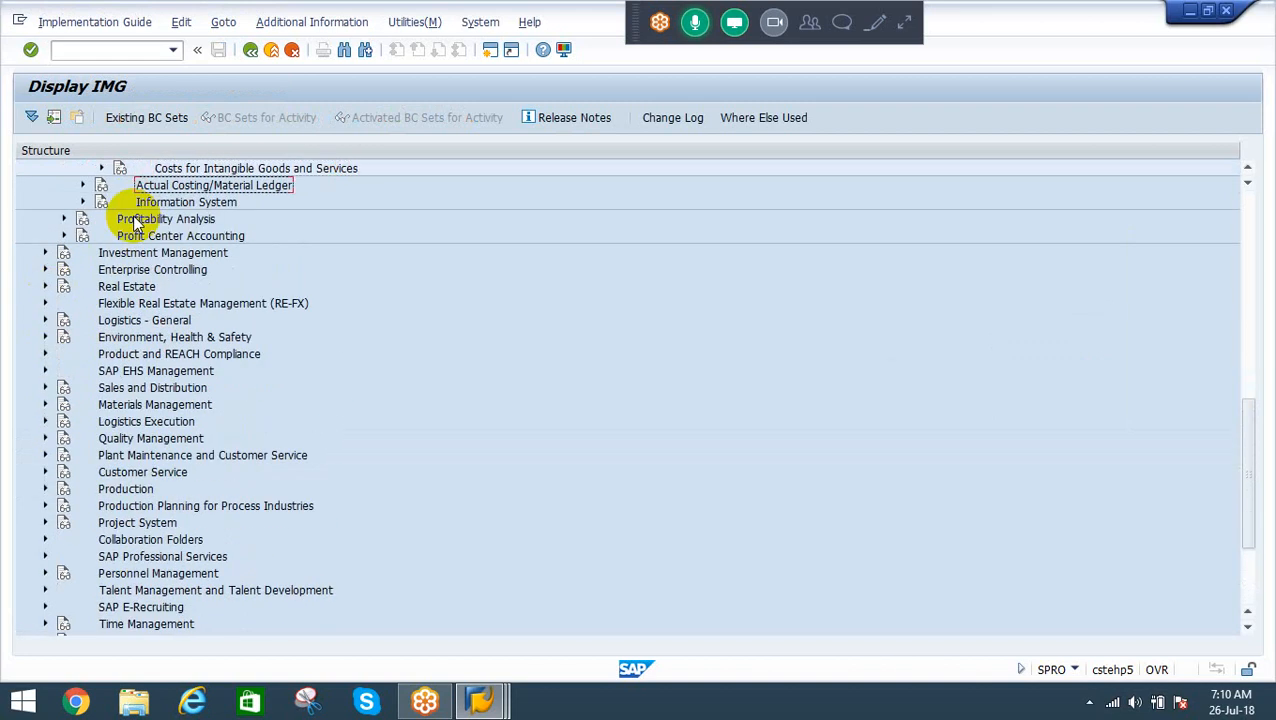
pyautogui.press('Down')
pyautogui.press('Down')
pyautogui.press('Down')
pyautogui.press('Down')
pyautogui.press('Up')
pyautogui.press('Up')
pyautogui.press('Up')
pyautogui.press('Up')
pyautogui.press('Up')
pyautogui.press('Up')
pyautogui.press('Up')
pyautogui.press('Up')
pyautogui.press('Up')
pyautogui.press('Up')
pyautogui.press('Up')
pyautogui.press('Up')
pyautogui.press('Up')
pyautogui.press('Up')
pyautogui.press('Up')
pyautogui.press('Up')
pyautogui.press('Up')
pyautogui.press('Up')
pyautogui.press('Up')
pyautogui.press('Up')
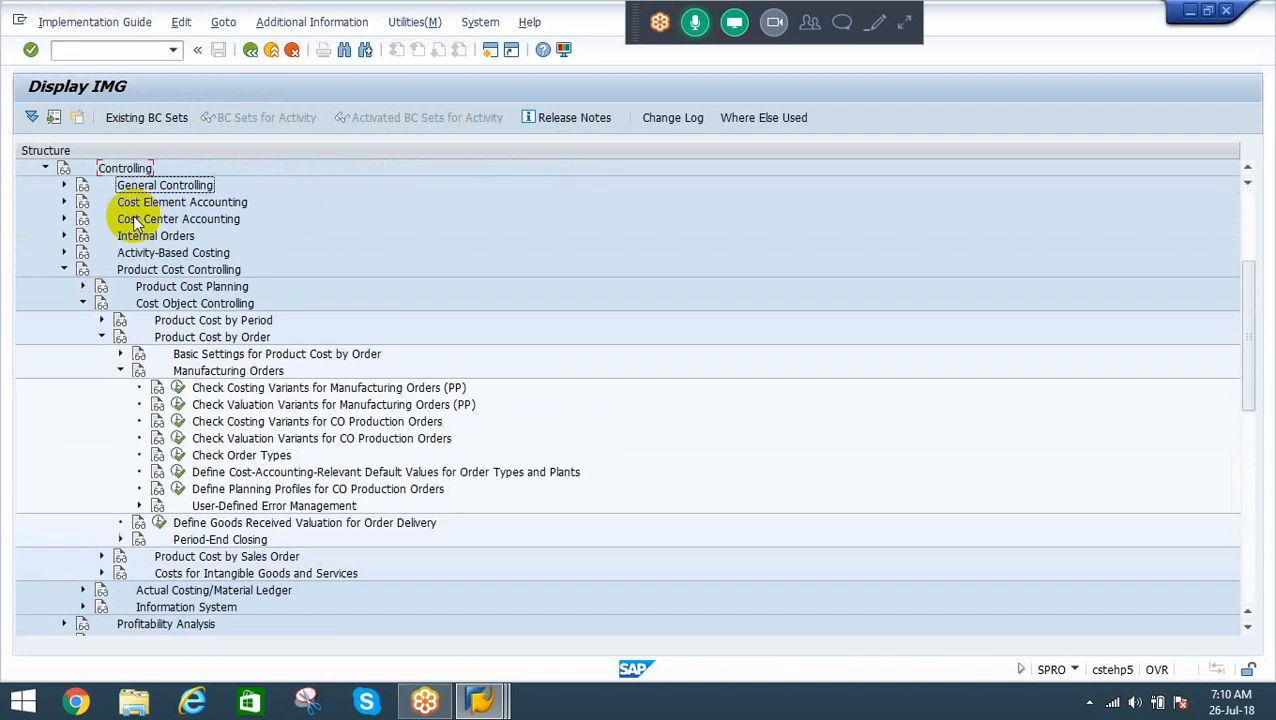
pyautogui.press('Down')
pyautogui.press('Down')
pyautogui.press('Down')
pyautogui.press('Down')
pyautogui.press('Down')
pyautogui.press('Down')
pyautogui.press('Down')
pyautogui.press('Down')
pyautogui.press('Down')
pyautogui.press('Down')
pyautogui.press('Down')
pyautogui.press('Down')
pyautogui.press('Down')
pyautogui.press('Up')
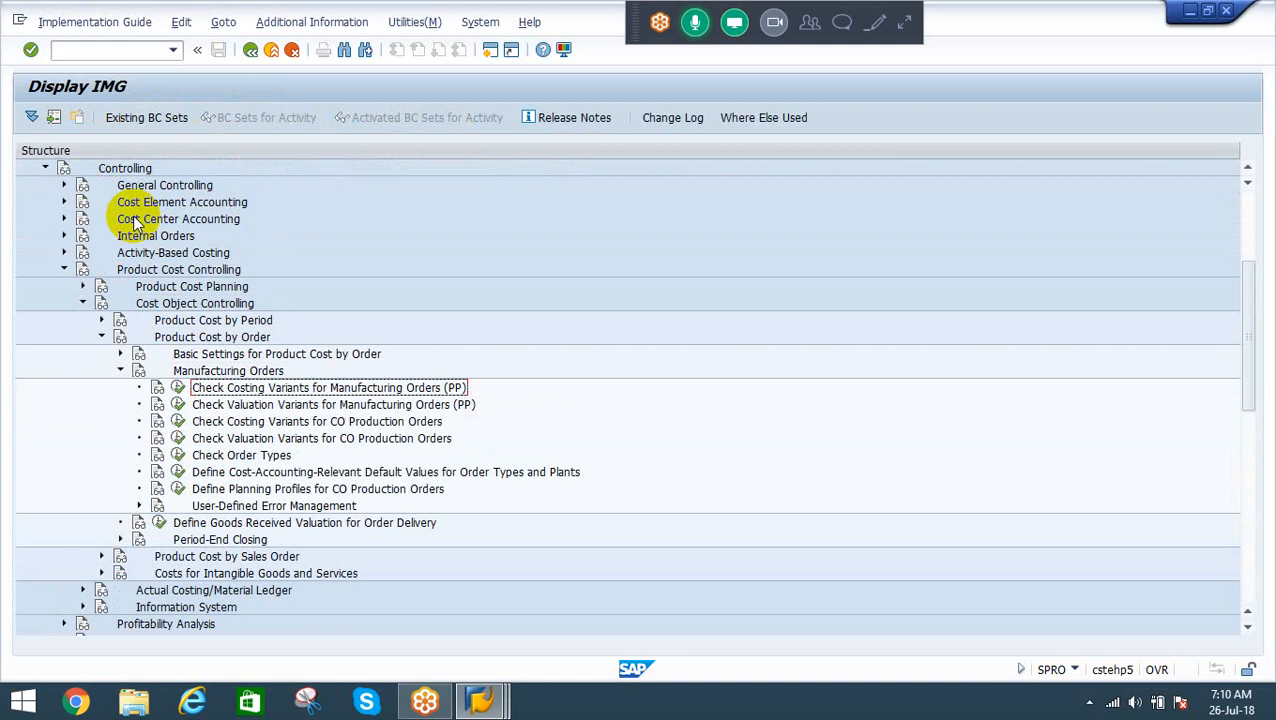
pyautogui.press('Right')
pyautogui.press('Return')
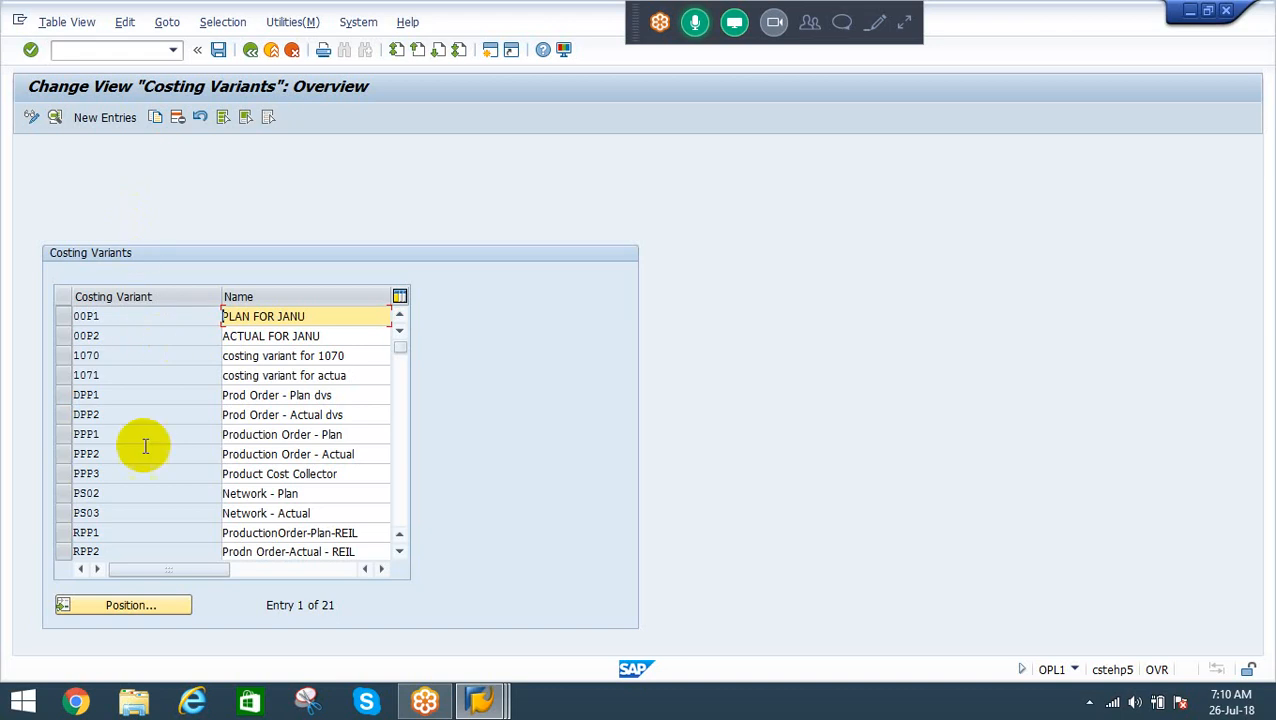
# Check the overhead costing sheet in the valuation variant of costing variant RPP1, and return to the implementation guide
pyautogui.doubleClick(101, 534)
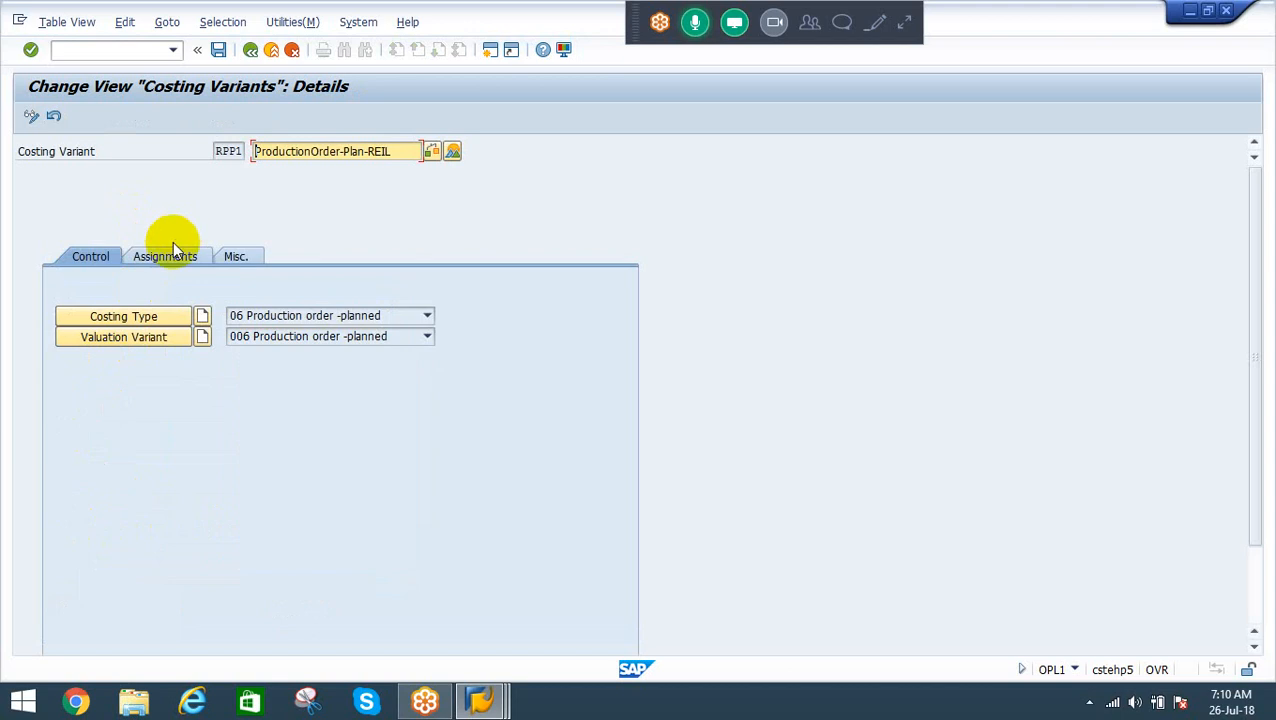
pyautogui.click(165, 250)
pyautogui.click(97, 254)
pyautogui.click(108, 338)
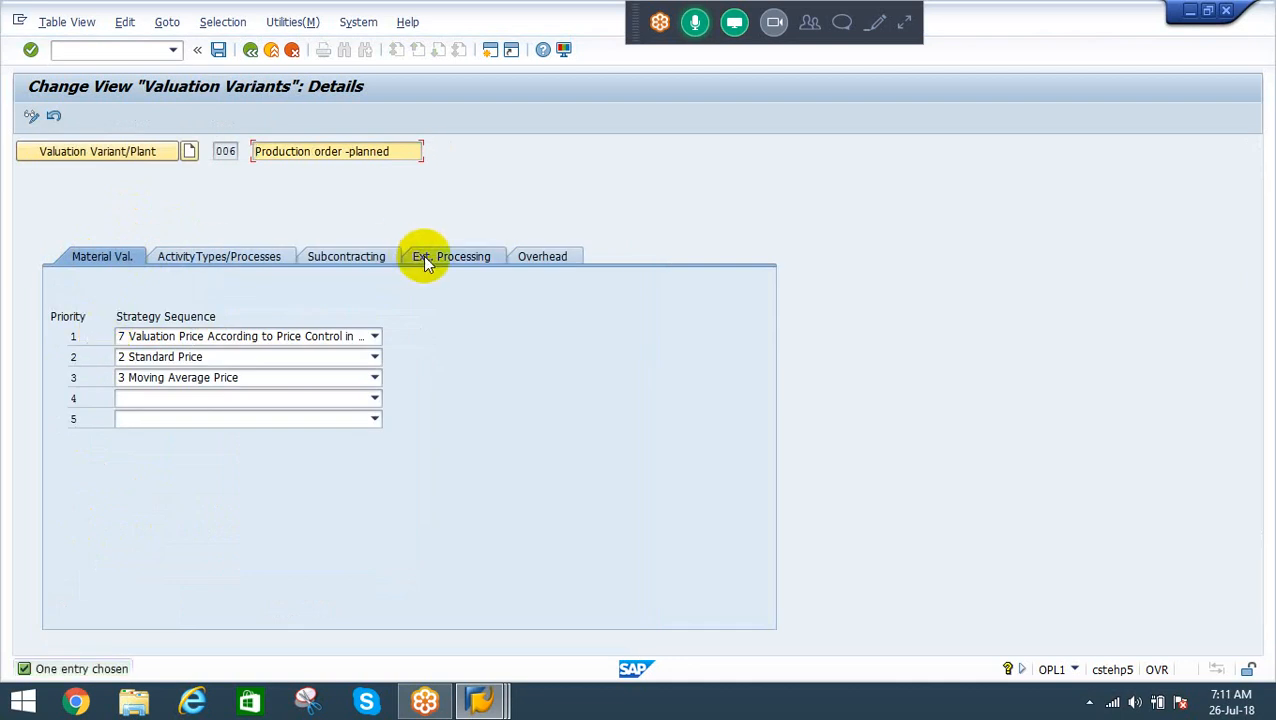
pyautogui.click(545, 256)
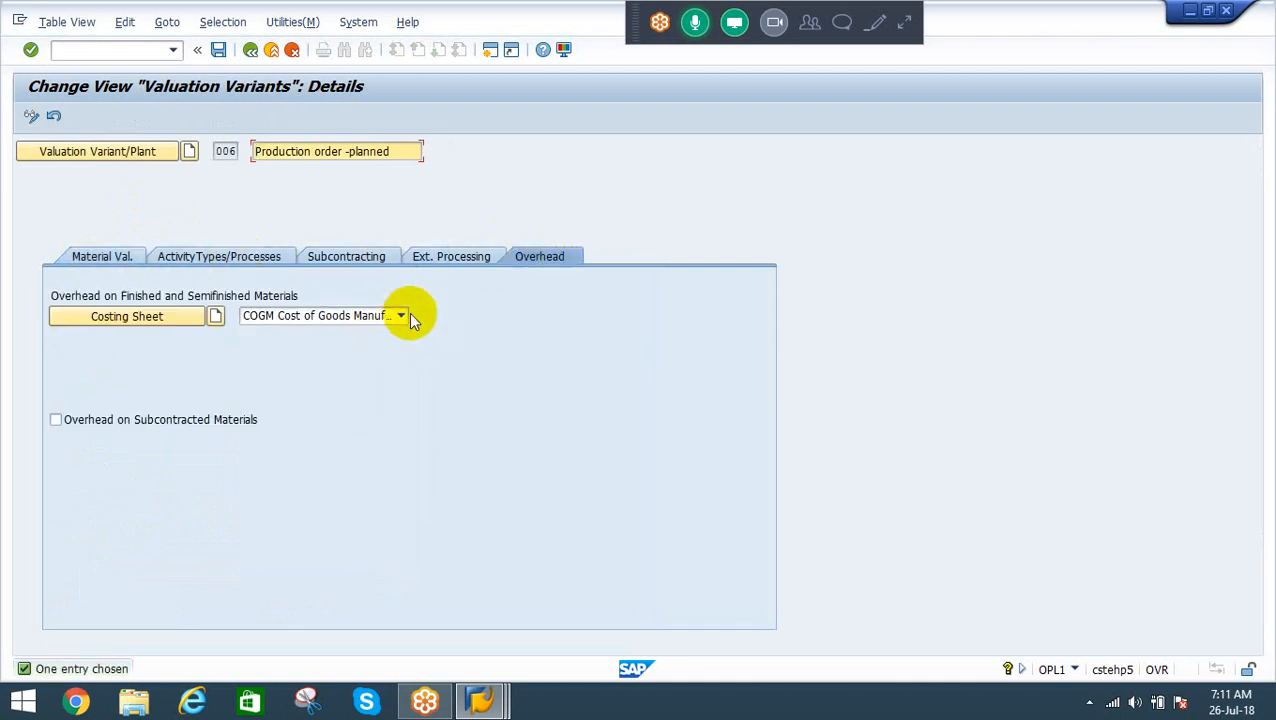
pyautogui.press('F3')
pyautogui.press('F3')
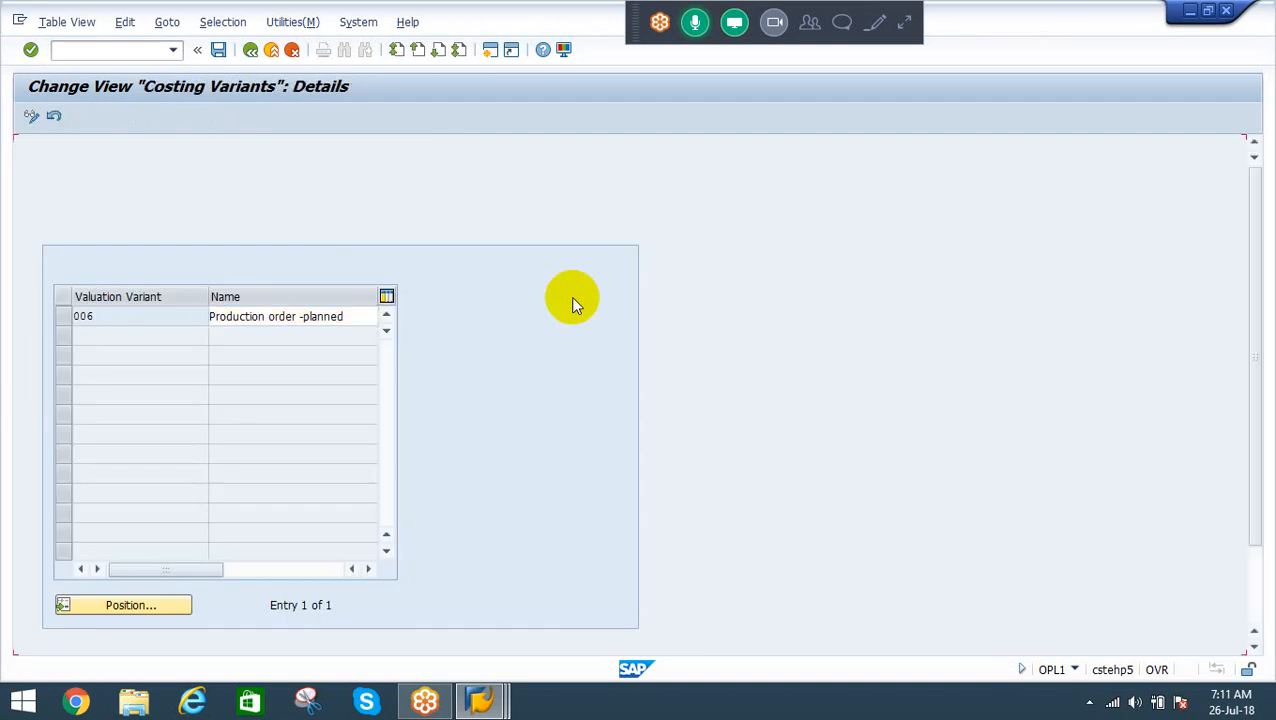
pyautogui.press('F3')
pyautogui.press('F3')
pyautogui.press('F3')
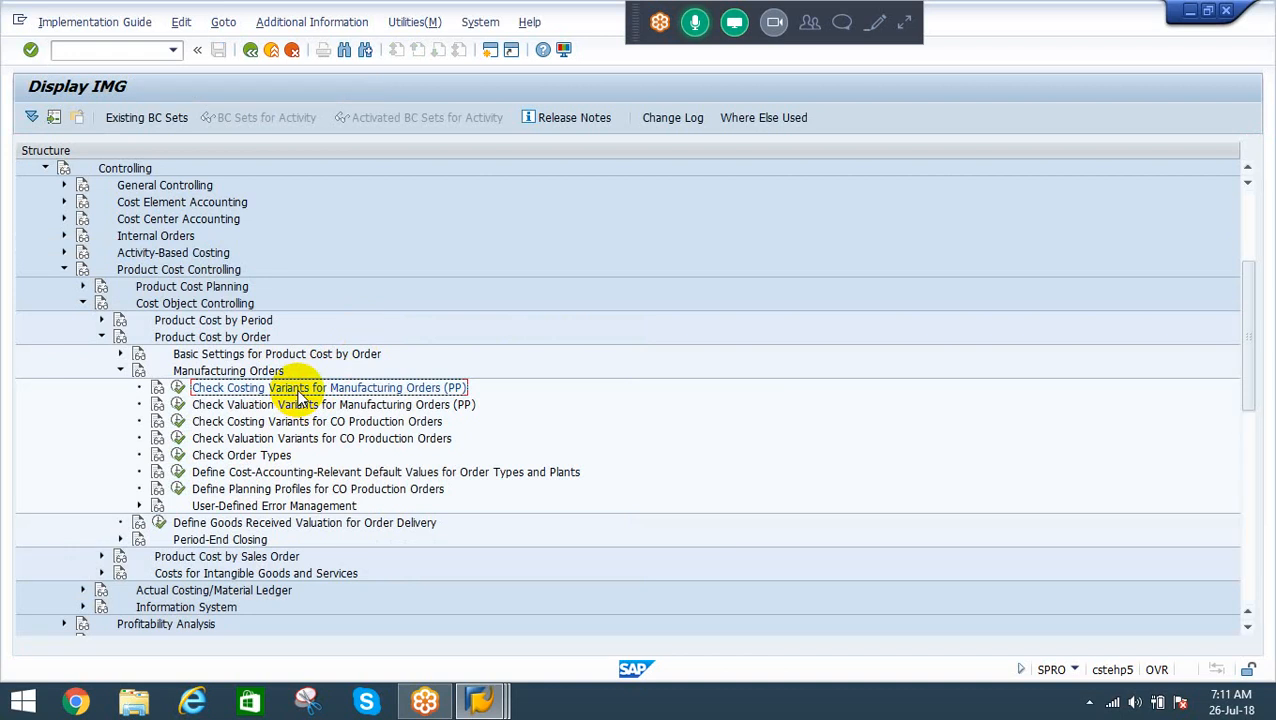
# Point out the Controlling node and reopen the costing variants overview for PP manufacturing orders
pyautogui.click(122, 170)
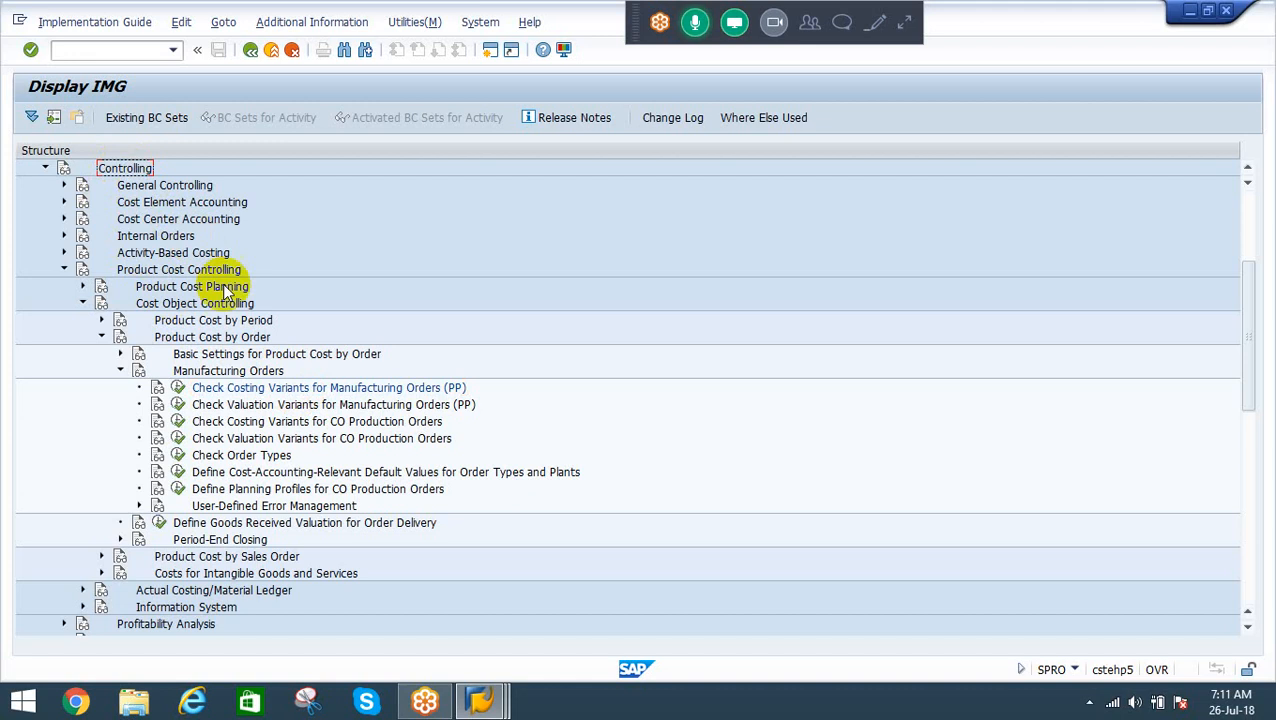
pyautogui.click(257, 392)
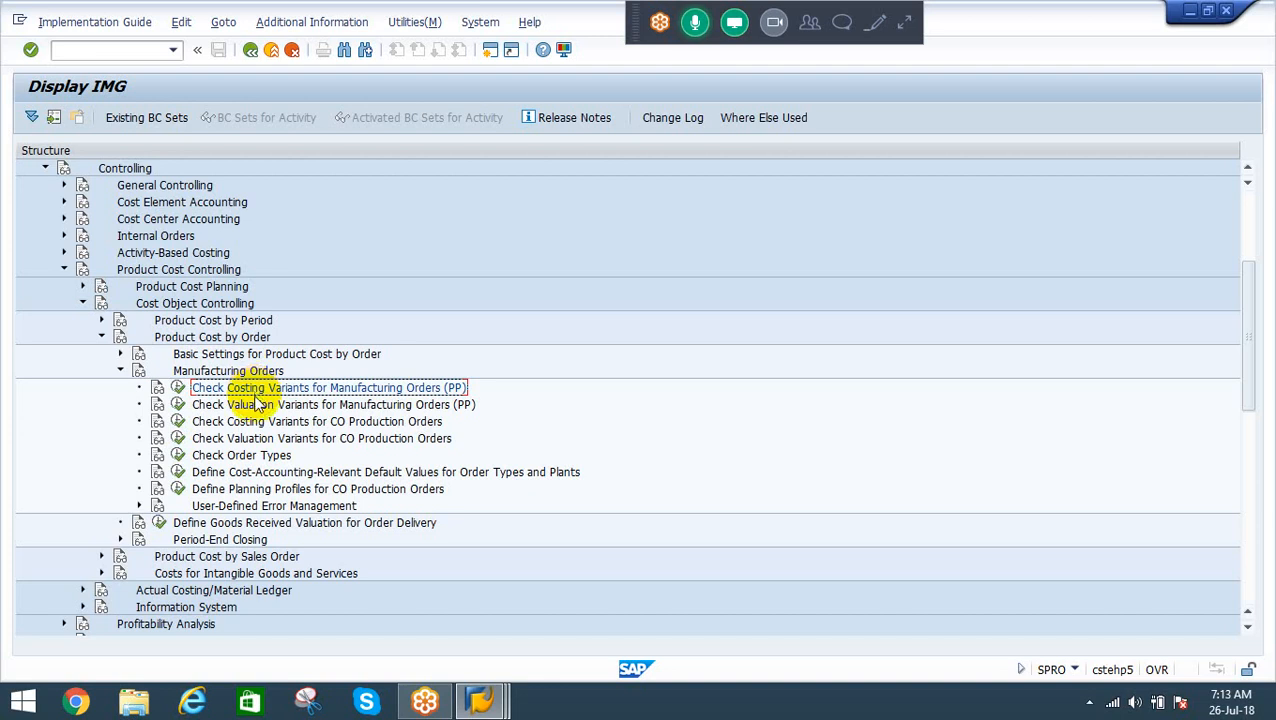
pyautogui.click(176, 390)
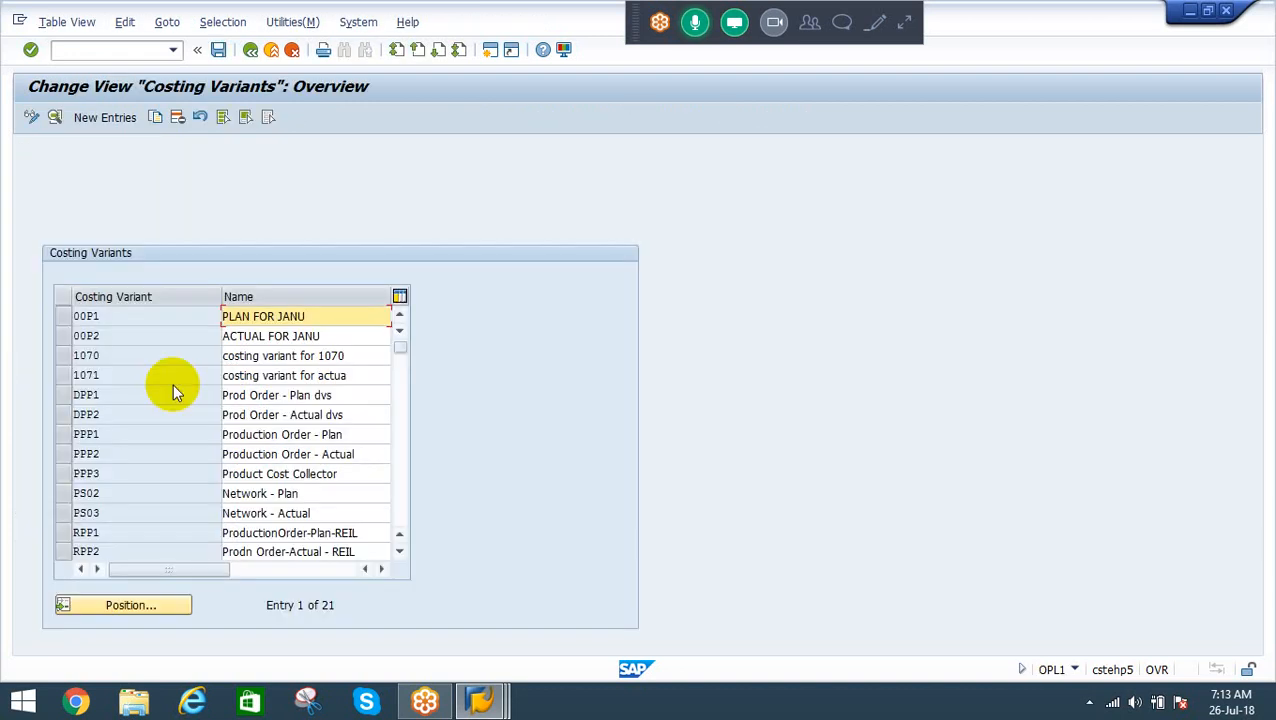
# Open the details of costing variant RPP1 and display its valuation variant 006, Production order -planned
pyautogui.click(96, 532)
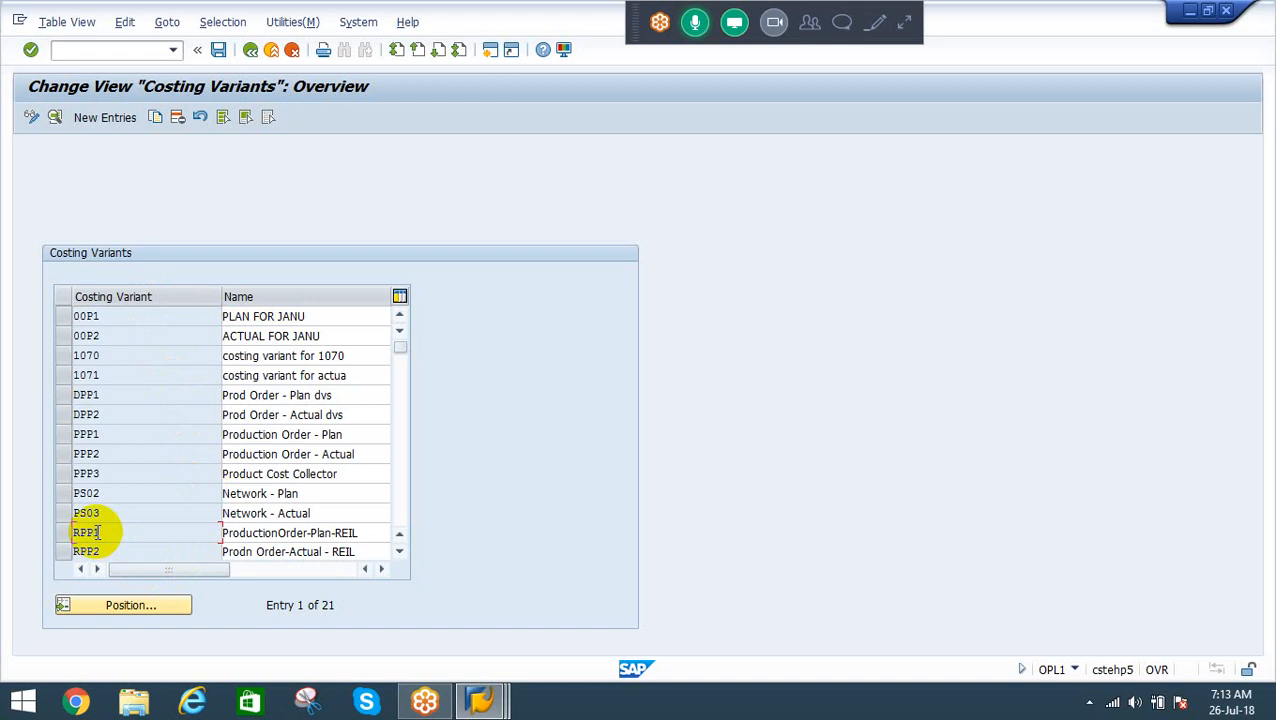
pyautogui.doubleClick(96, 532)
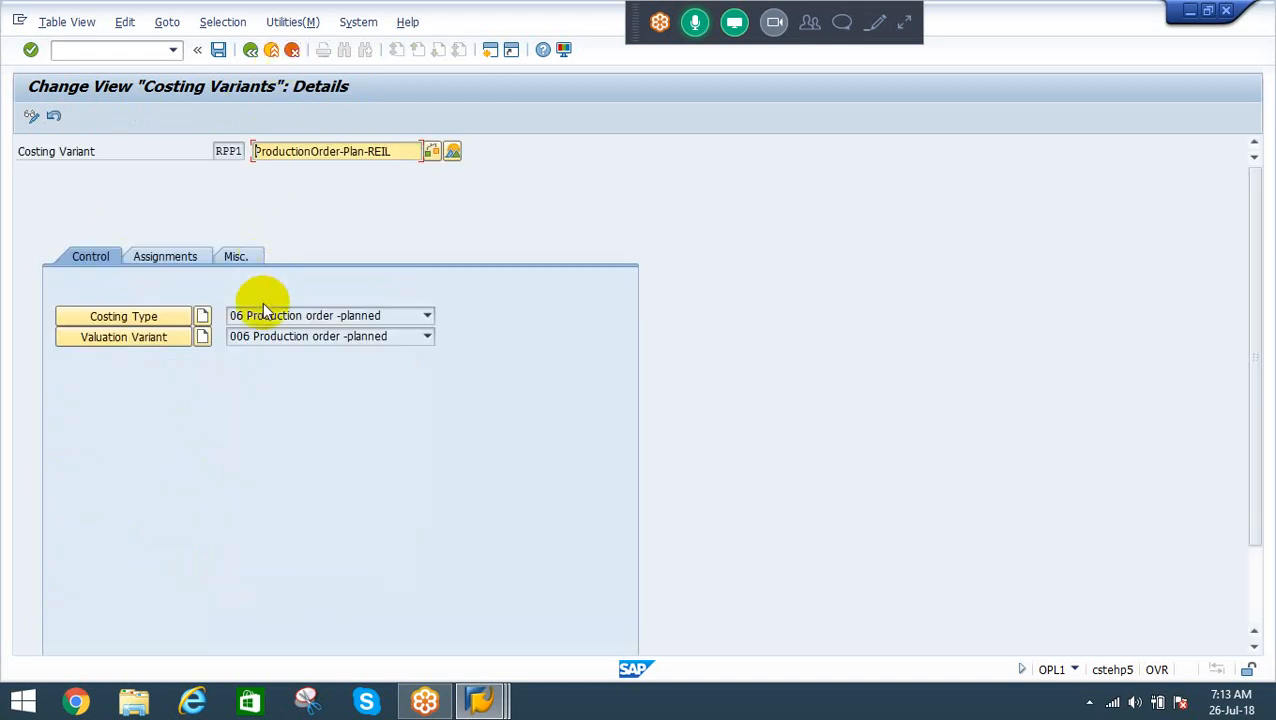
pyautogui.click(341, 151)
pyautogui.write('-')
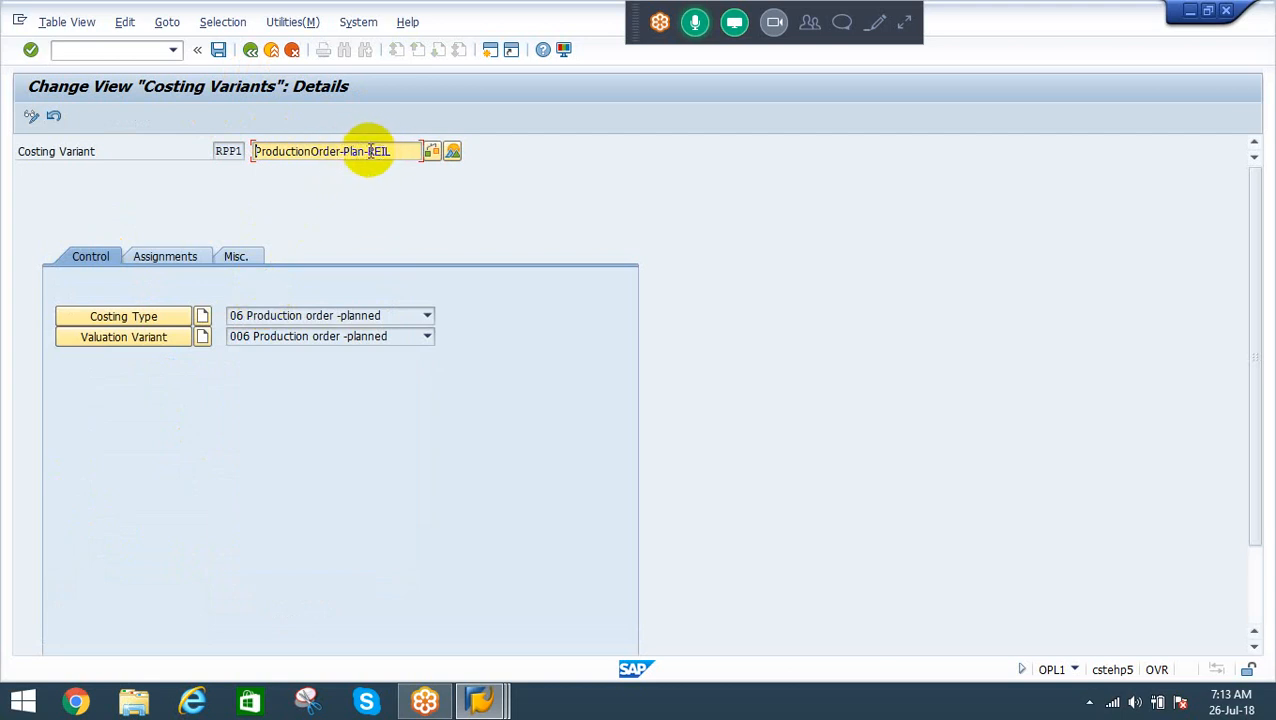
pyautogui.click(388, 151)
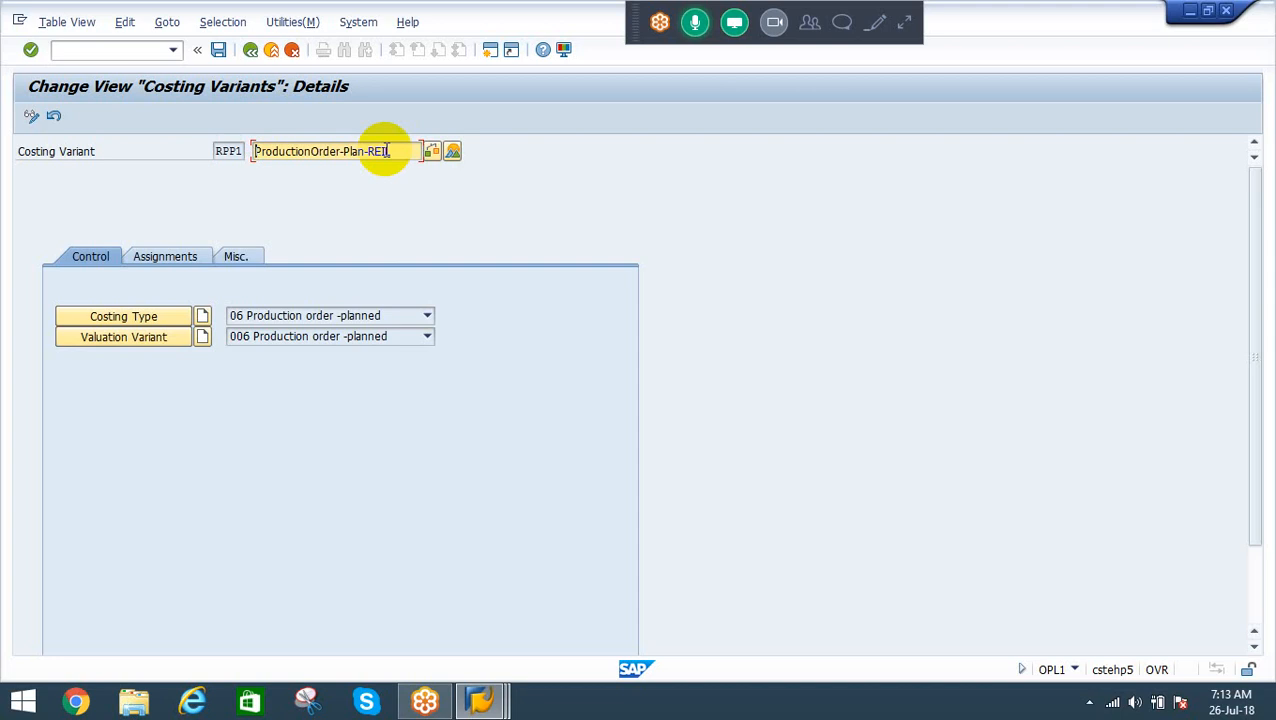
pyautogui.click(113, 343)
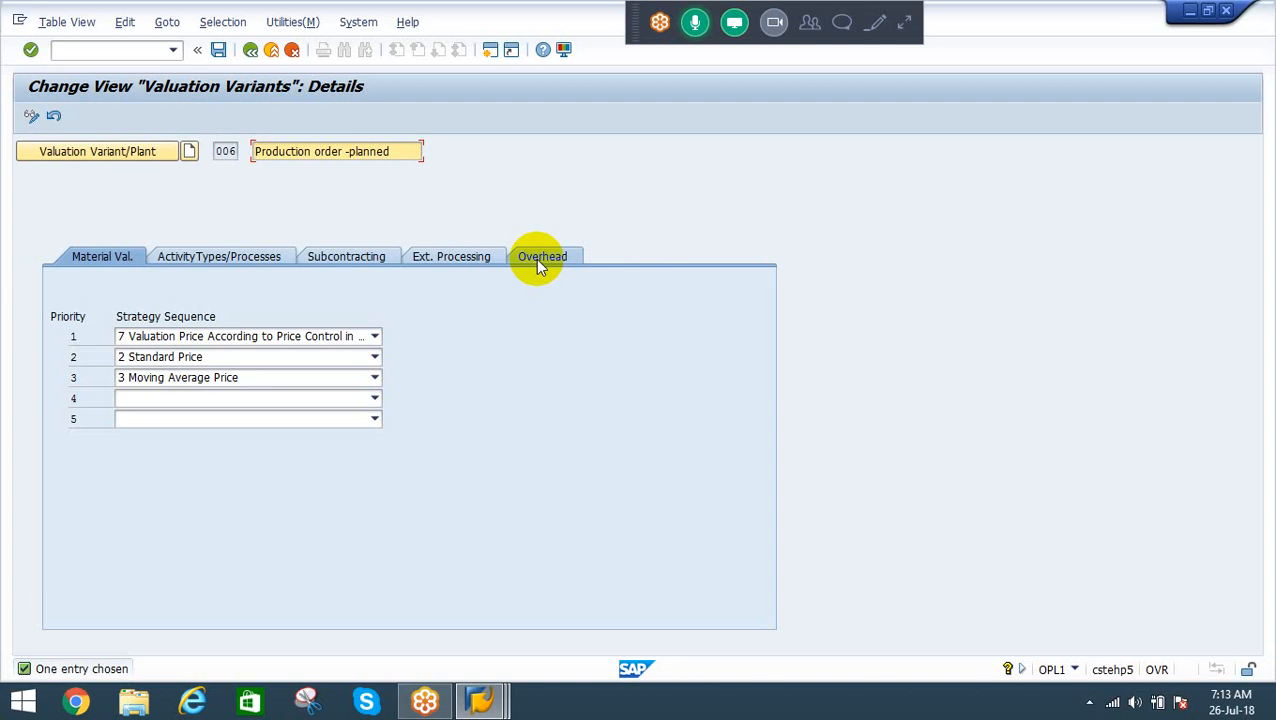
# Assign costing sheet RECS Costing sheet - REIL as the overhead for valuation variant 006 and save the change
pyautogui.click(537, 257)
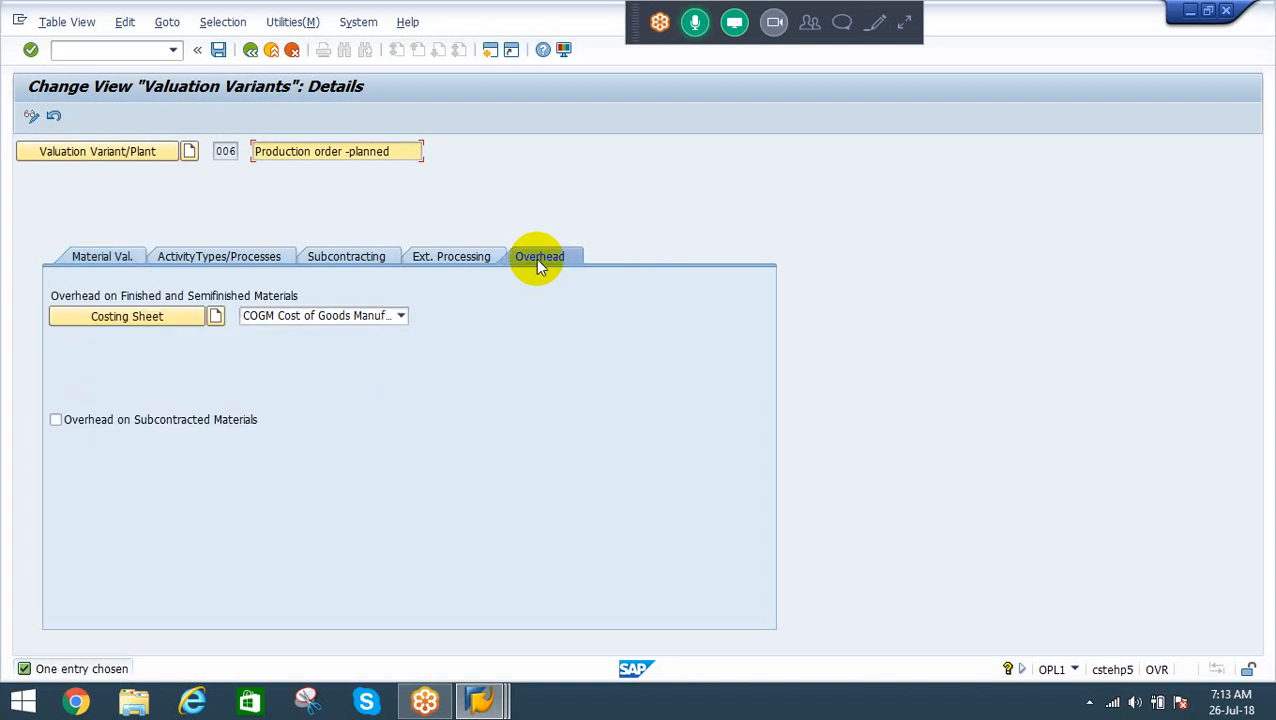
pyautogui.click(320, 316)
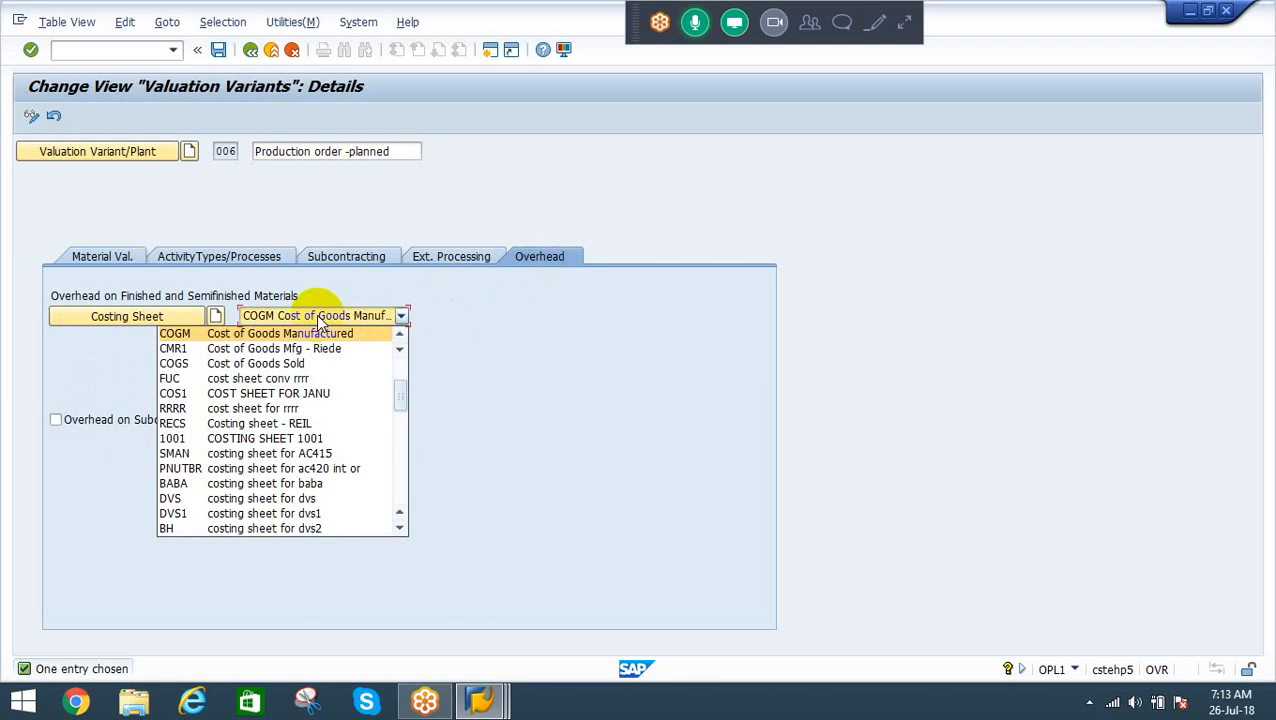
pyautogui.press('Down')
pyautogui.press('Down')
pyautogui.press('Down')
pyautogui.press('Down')
pyautogui.press('Down')
pyautogui.press('Down')
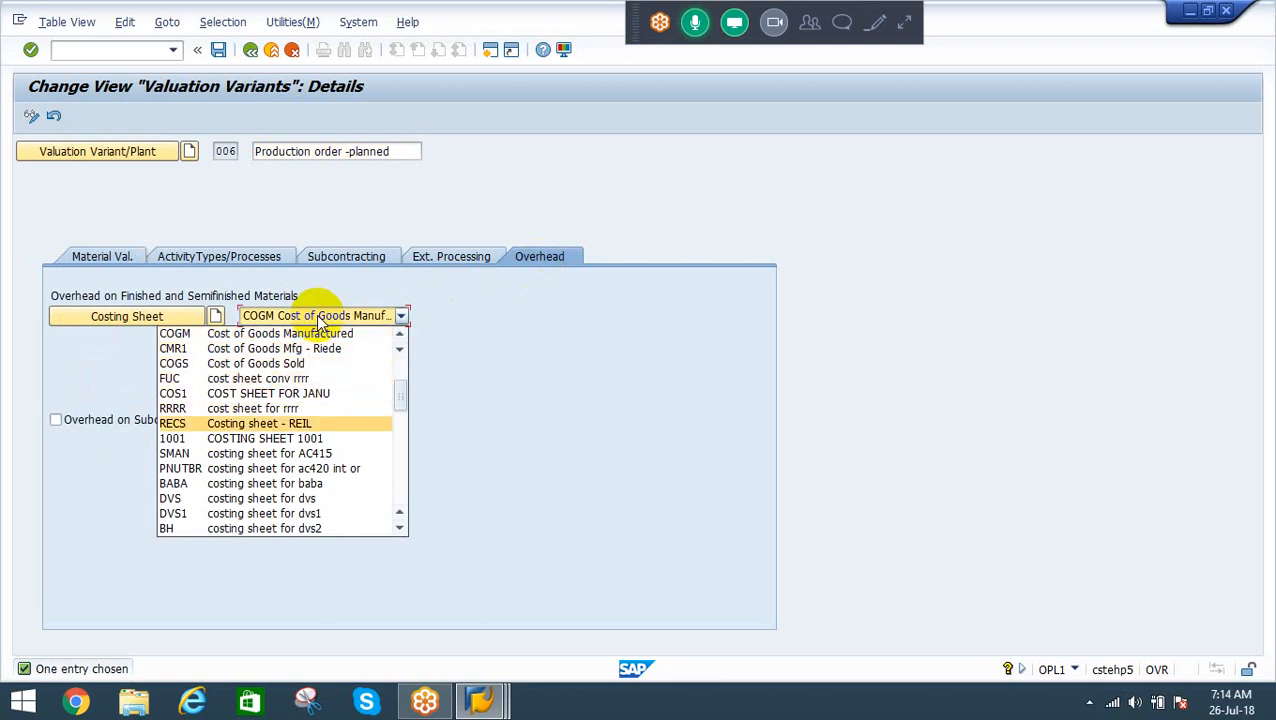
pyautogui.press('Return')
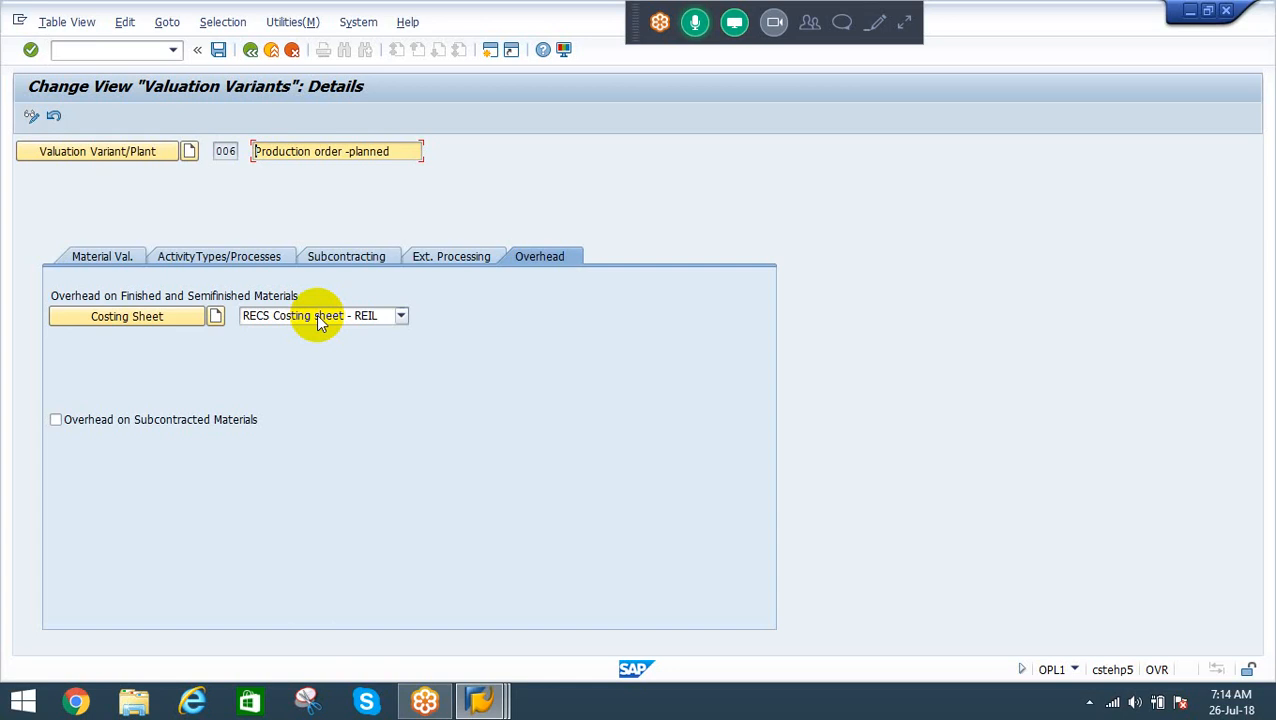
pyautogui.click(219, 52)
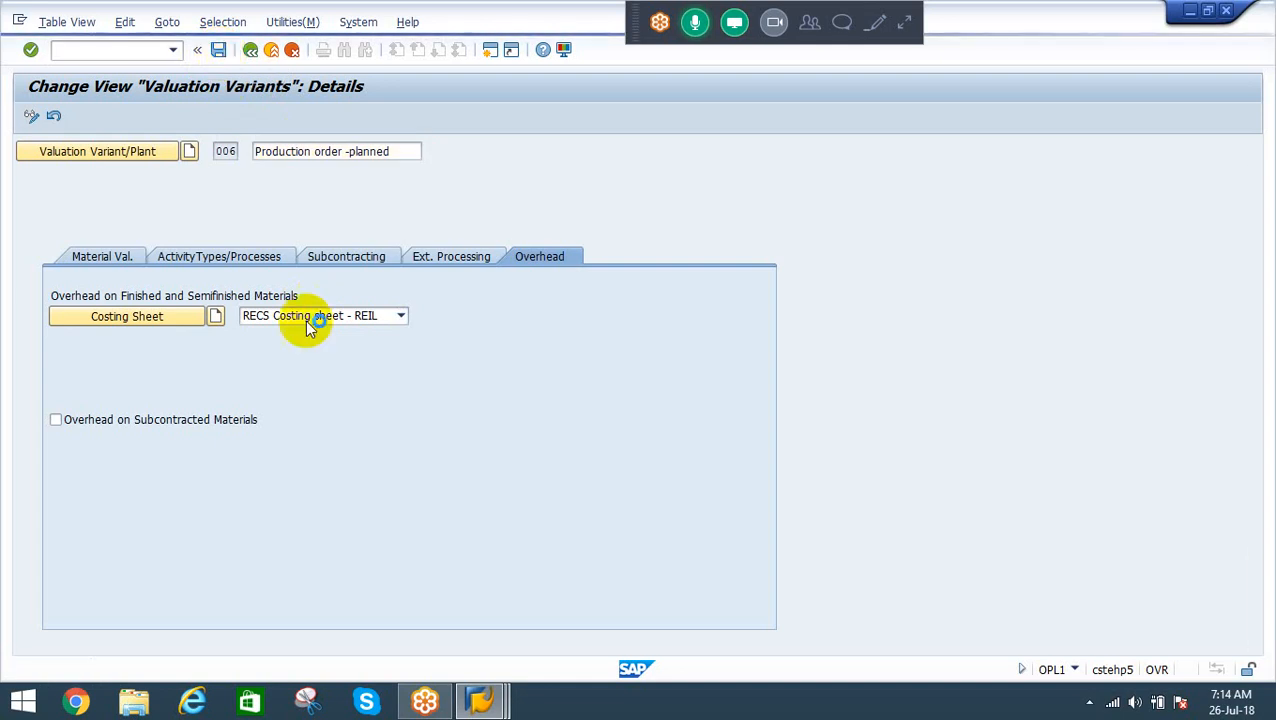
pyautogui.click(276, 319)
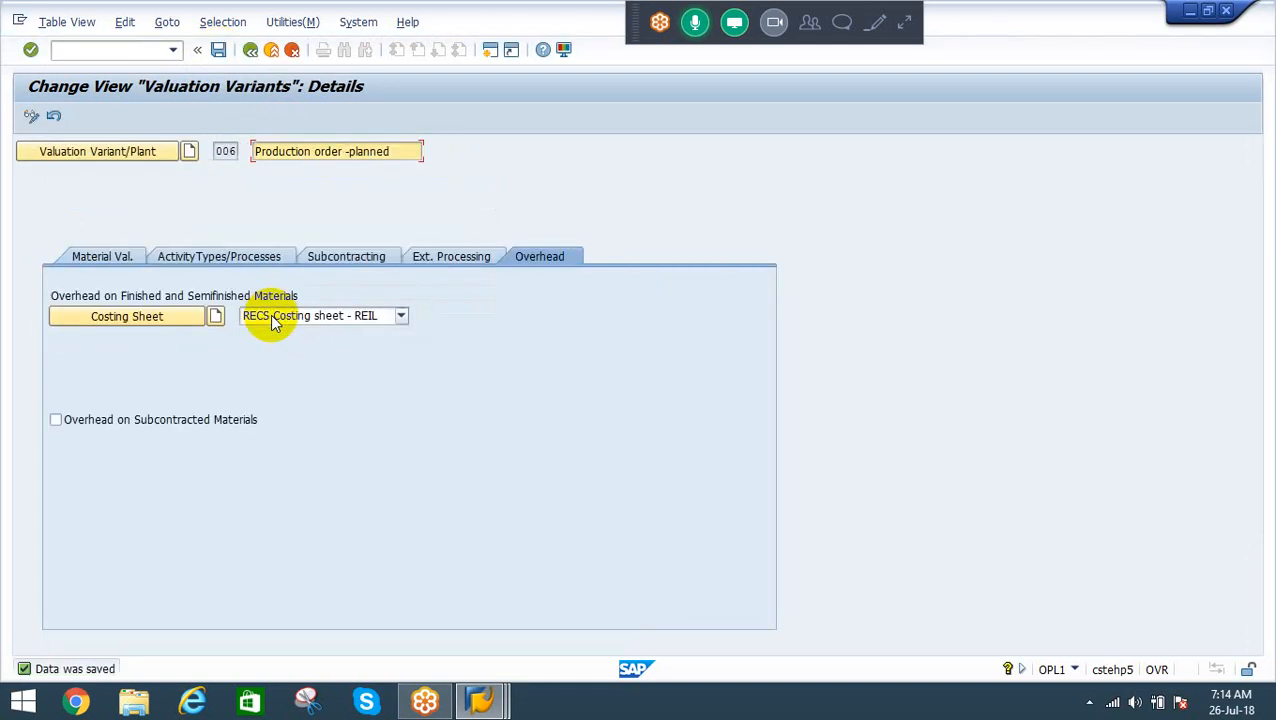
# Reopen the costing variants for PP manufacturing orders and display the valuation variant of costing variant RPP2
pyautogui.click(252, 52)
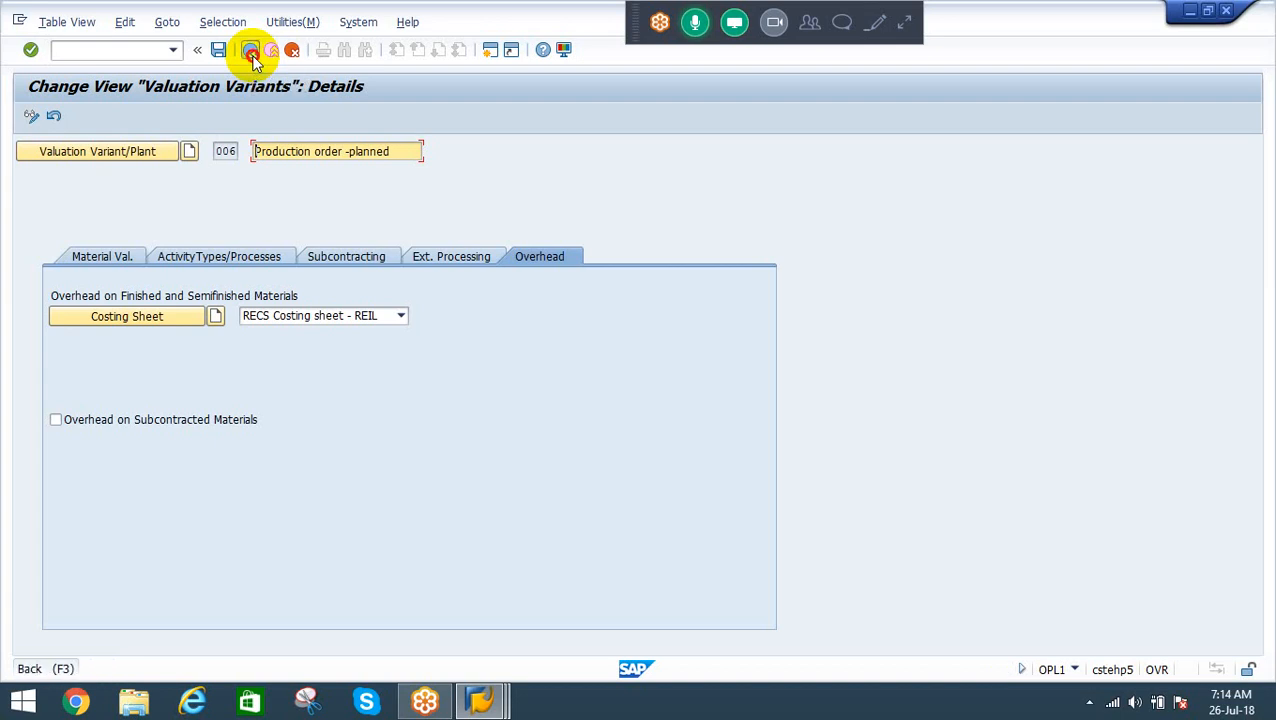
pyautogui.click(252, 52)
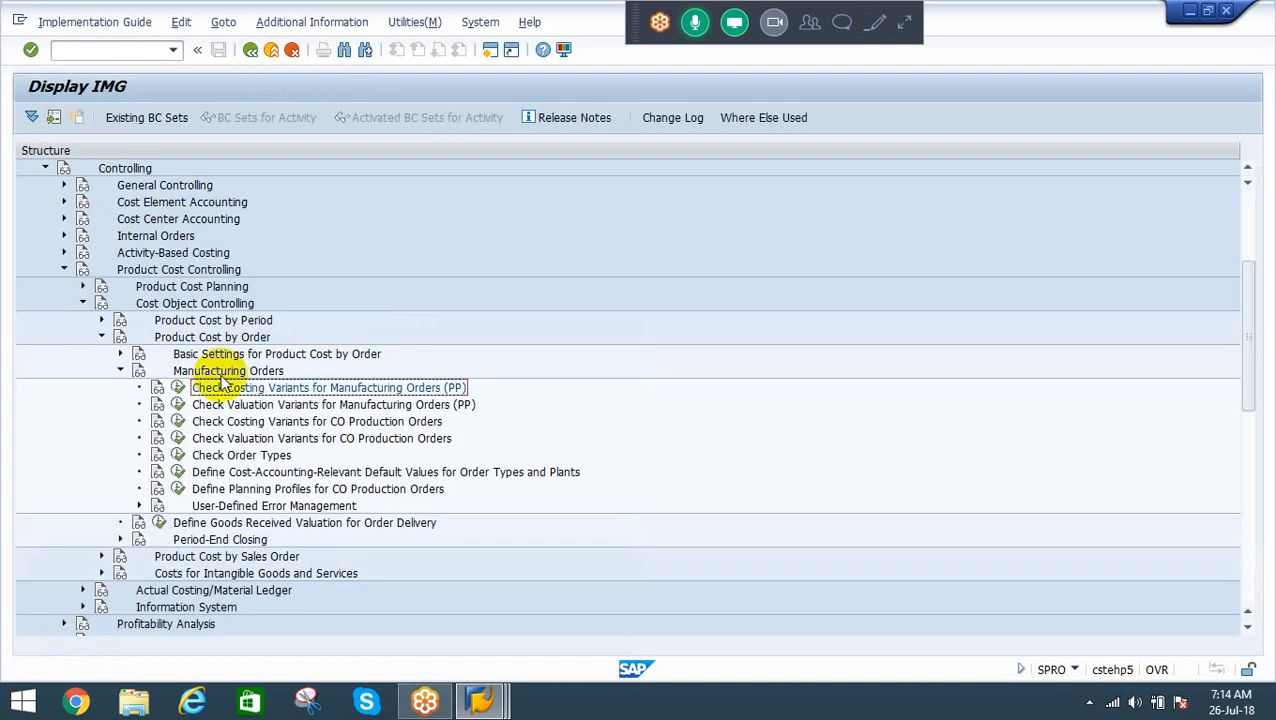
pyautogui.click(177, 388)
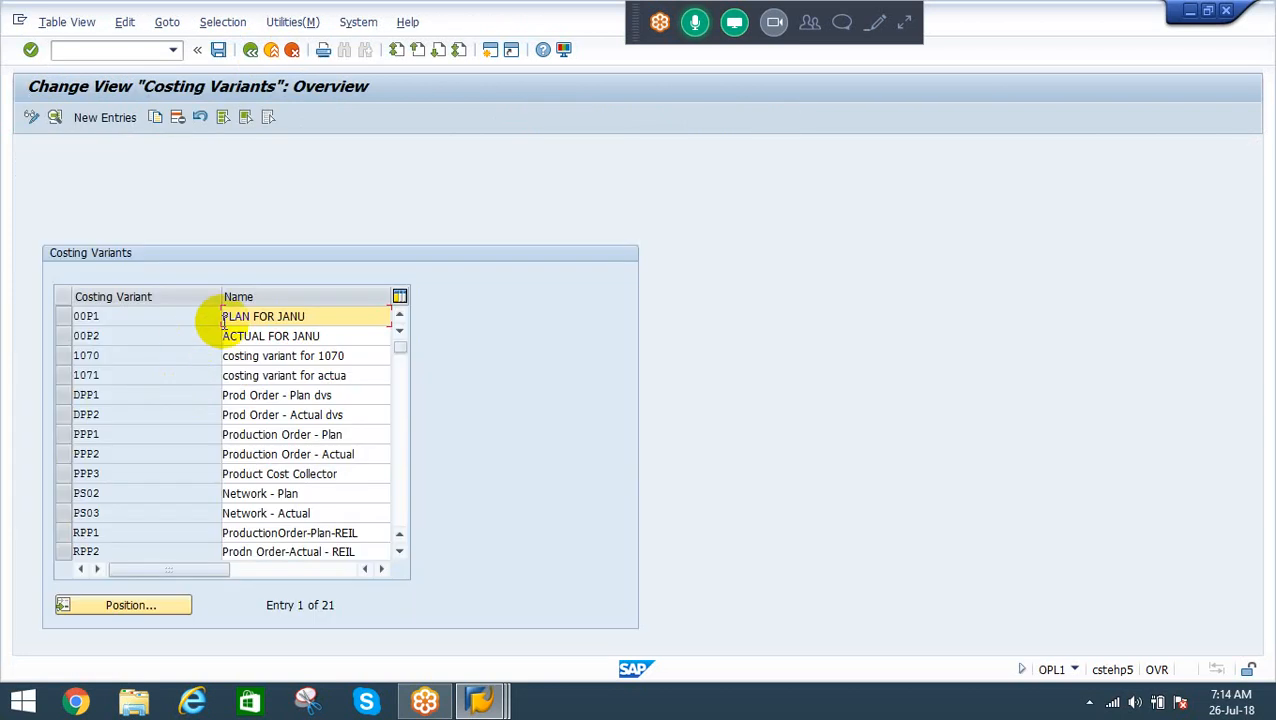
pyautogui.click(117, 553)
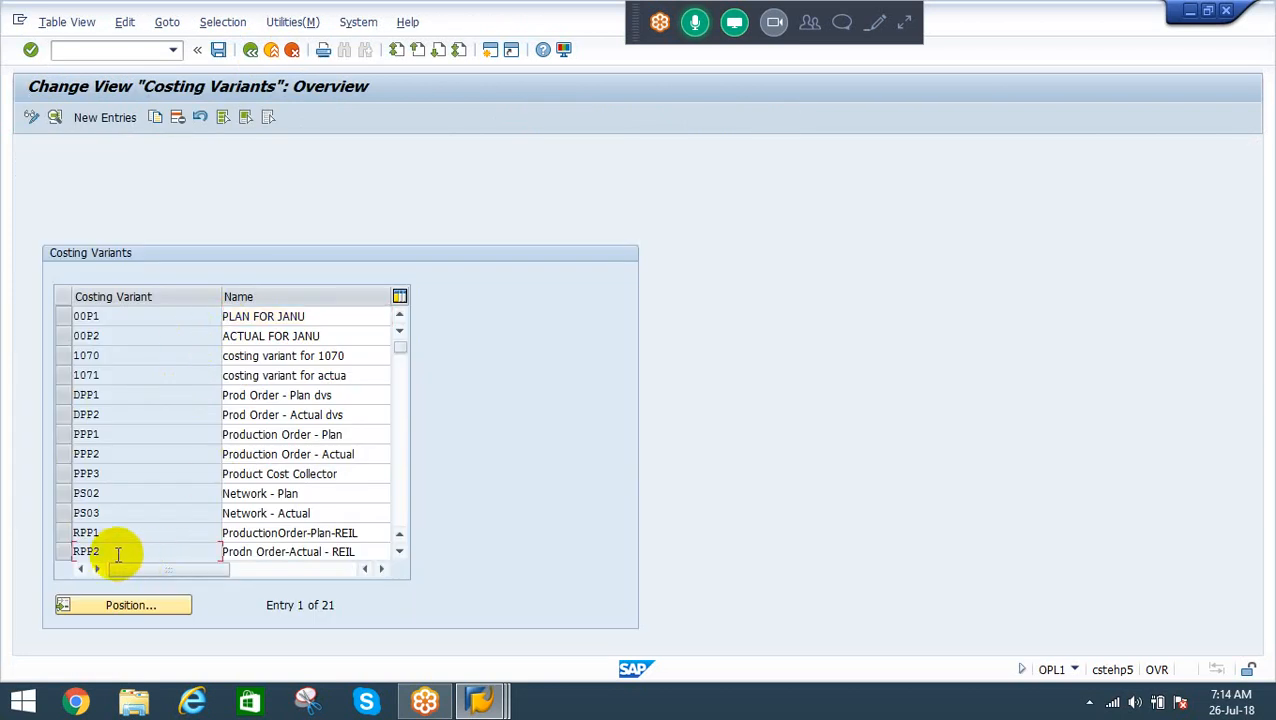
pyautogui.doubleClick(117, 553)
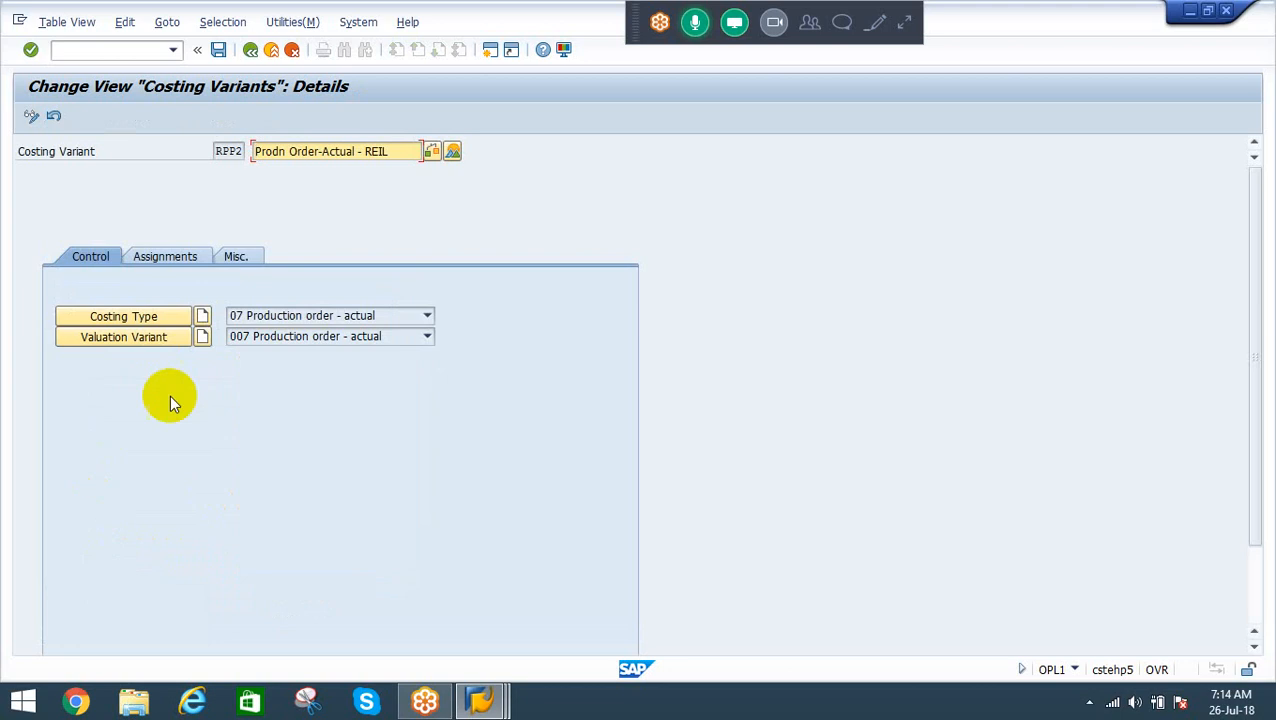
pyautogui.click(131, 342)
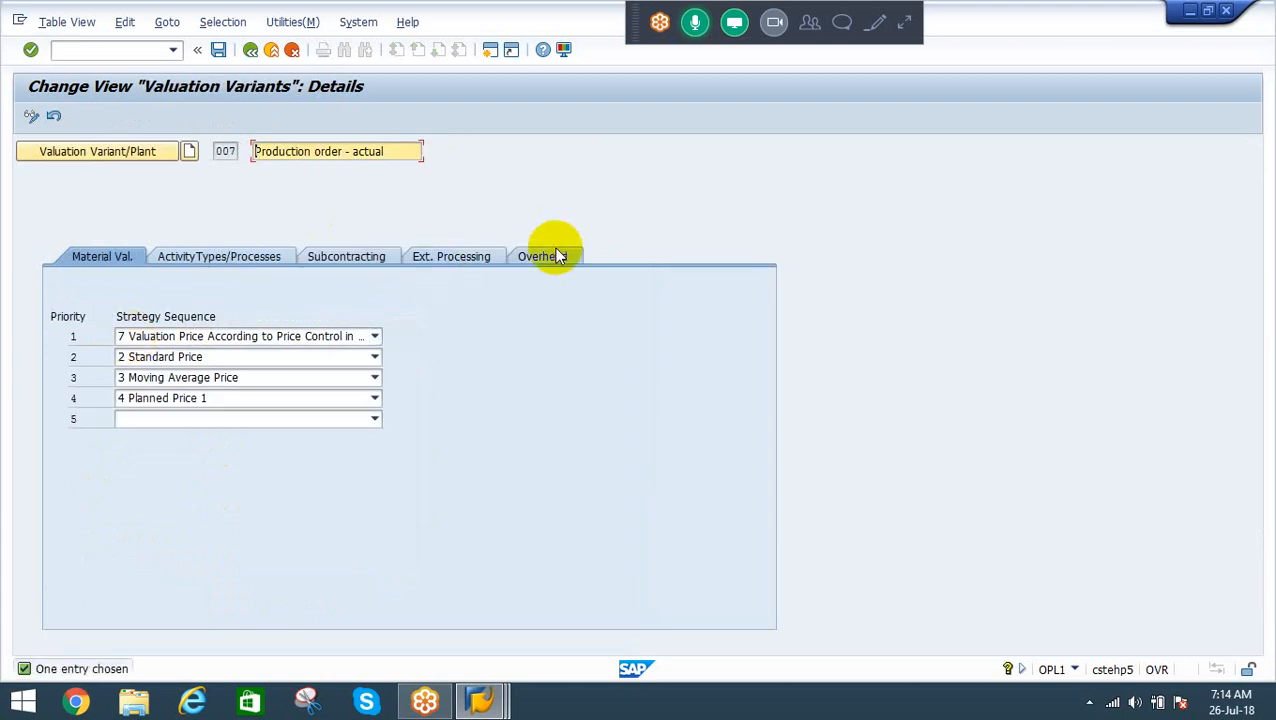
# Assign overhead costing sheet RECS to valuation variant 007, save it in the CO_Product costing request, and return to the implementation guide
pyautogui.click(556, 256)
pyautogui.click(287, 316)
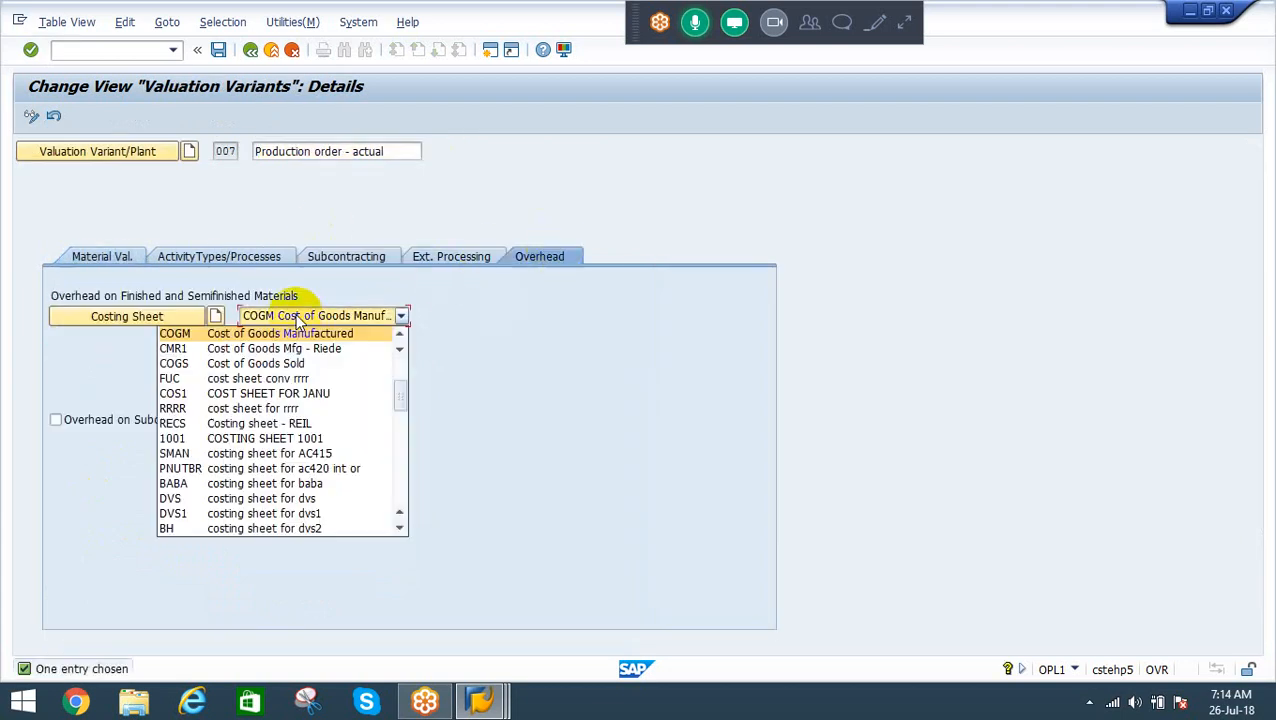
pyautogui.click(225, 423)
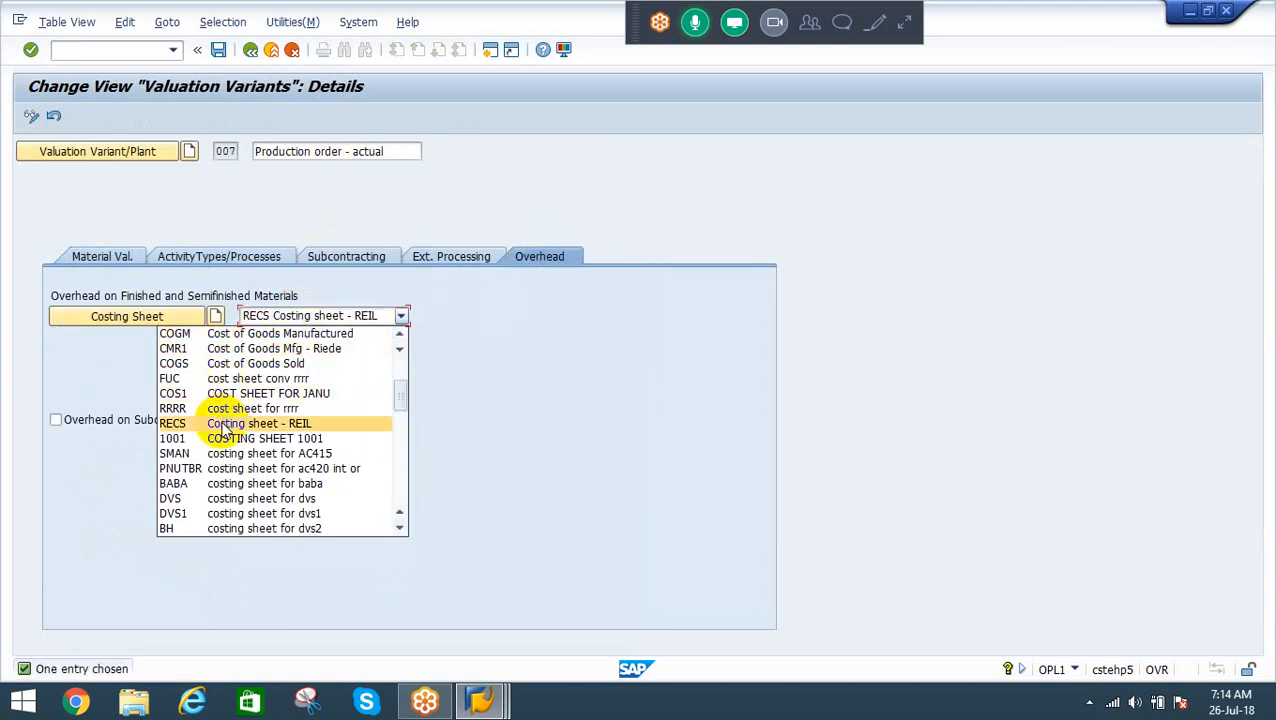
pyautogui.click(218, 49)
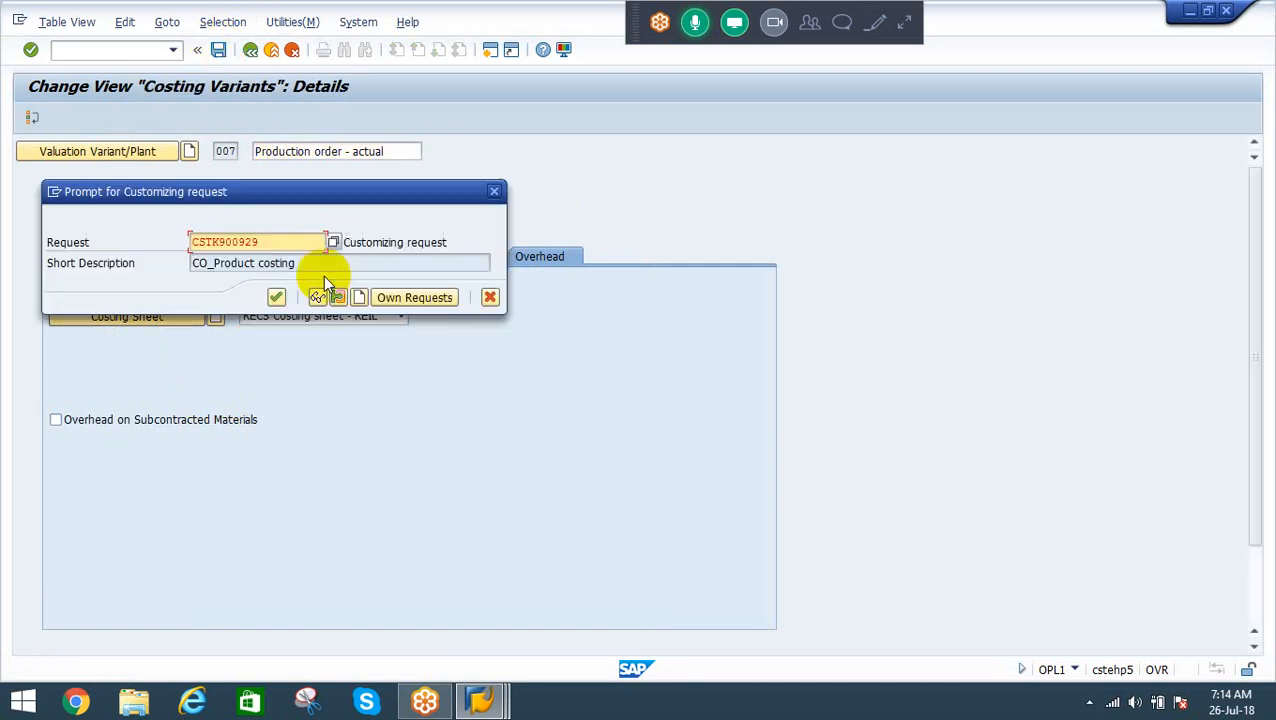
pyautogui.click(276, 297)
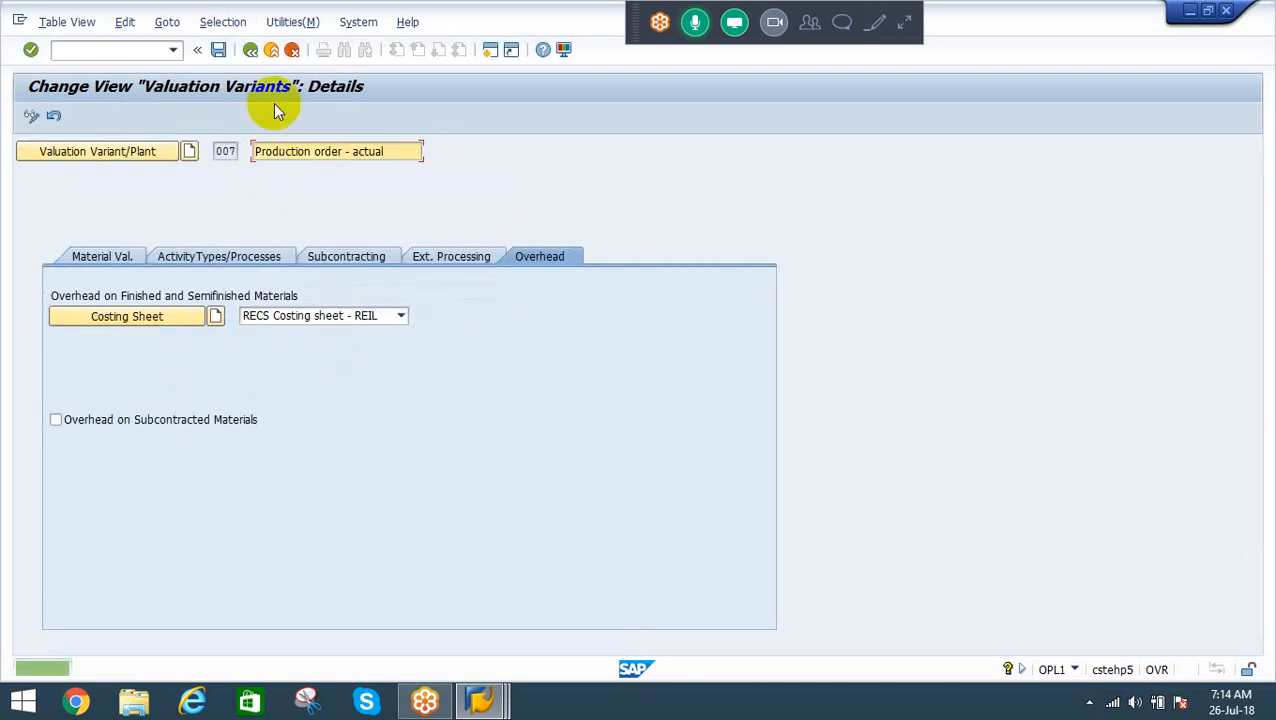
pyautogui.click(250, 49)
pyautogui.click(250, 49)
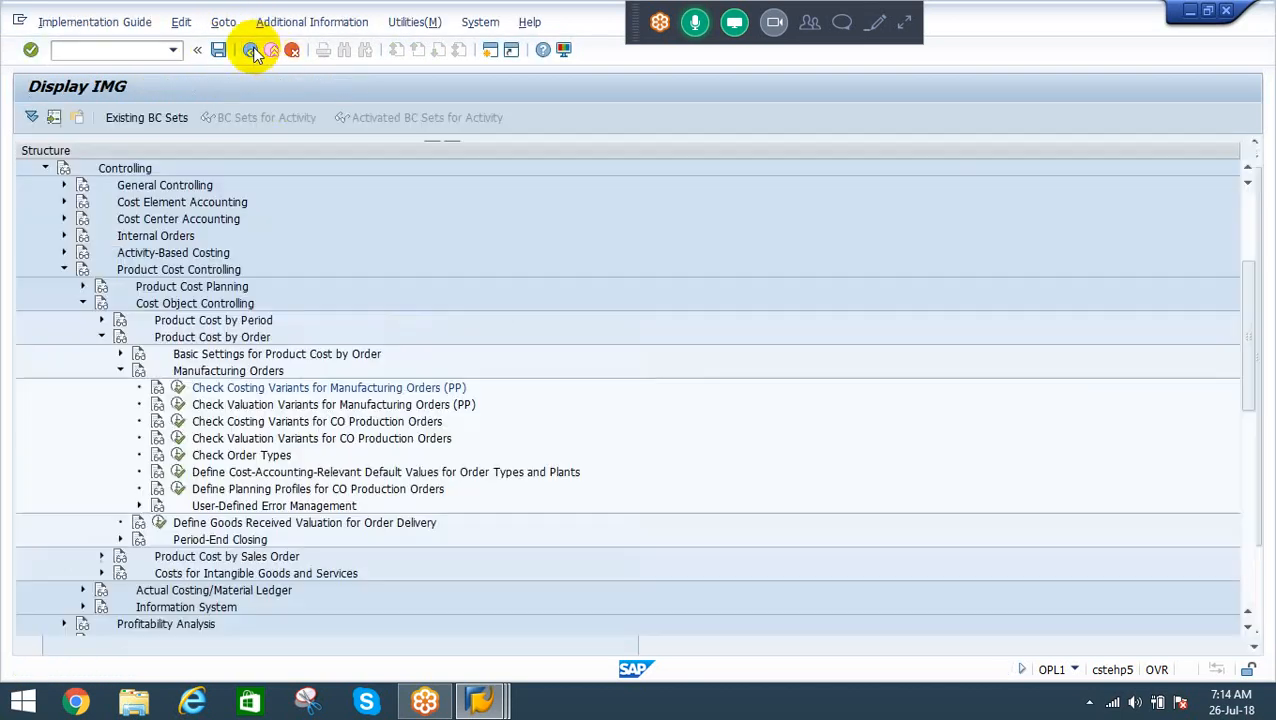
# Discard the unsaved production order and start a new one for material FGB, plant RE10, order type REPO
pyautogui.moveTo(480, 700)
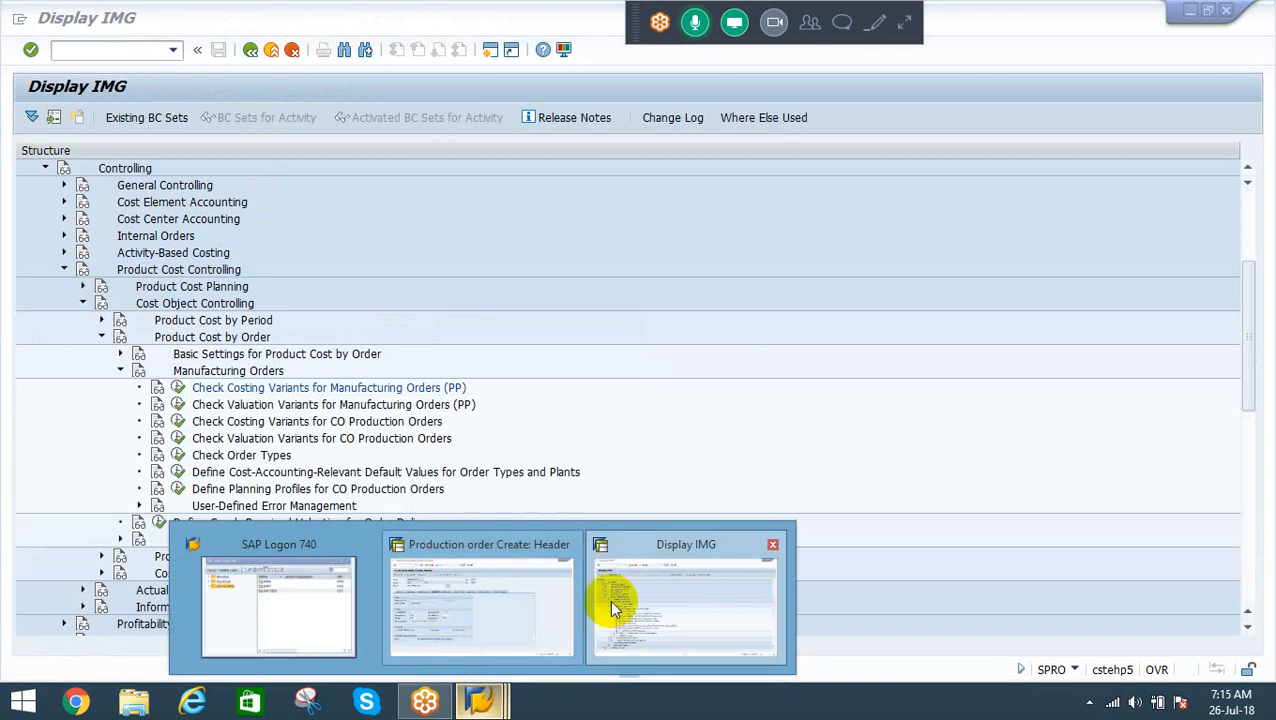
pyautogui.click(469, 597)
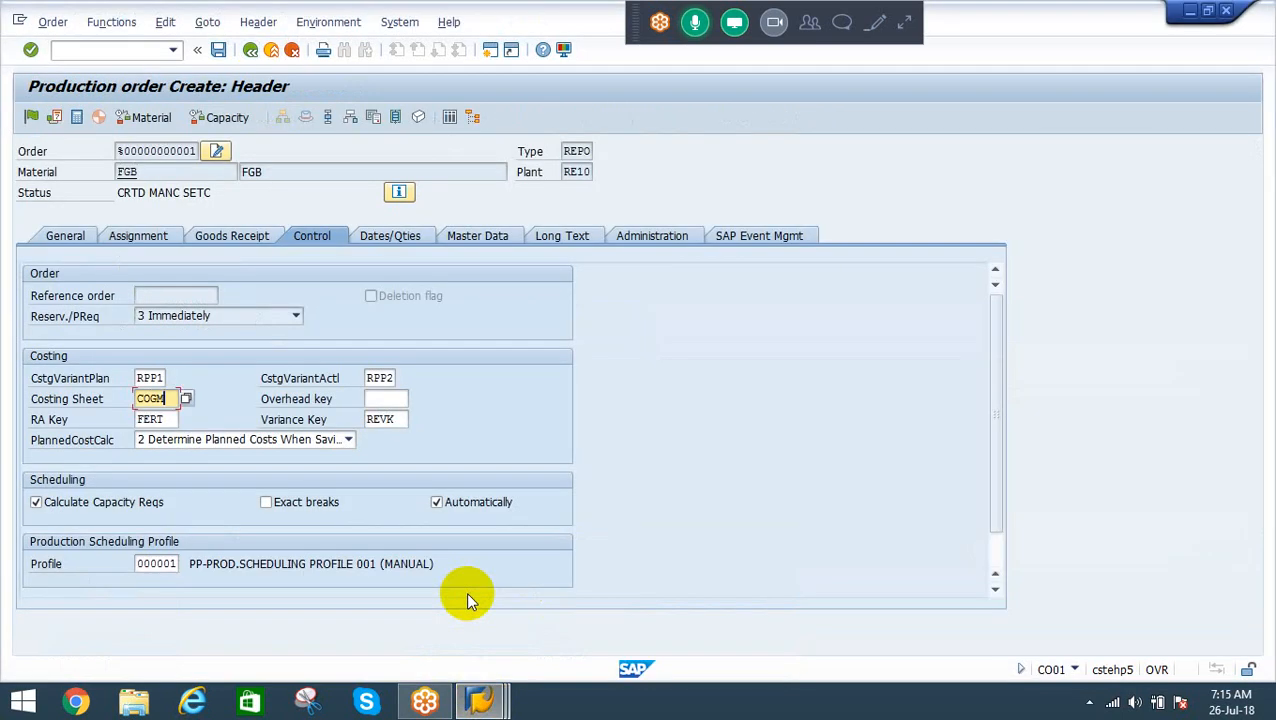
pyautogui.press('F3')
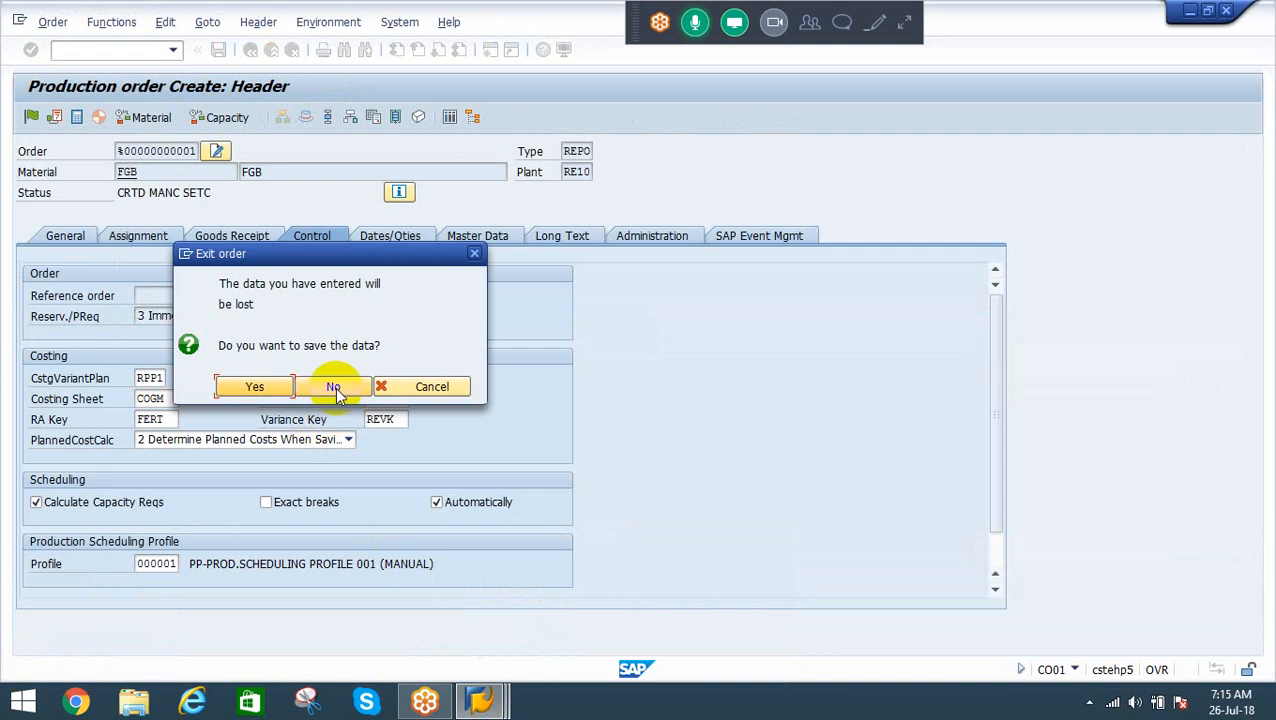
pyautogui.click(335, 387)
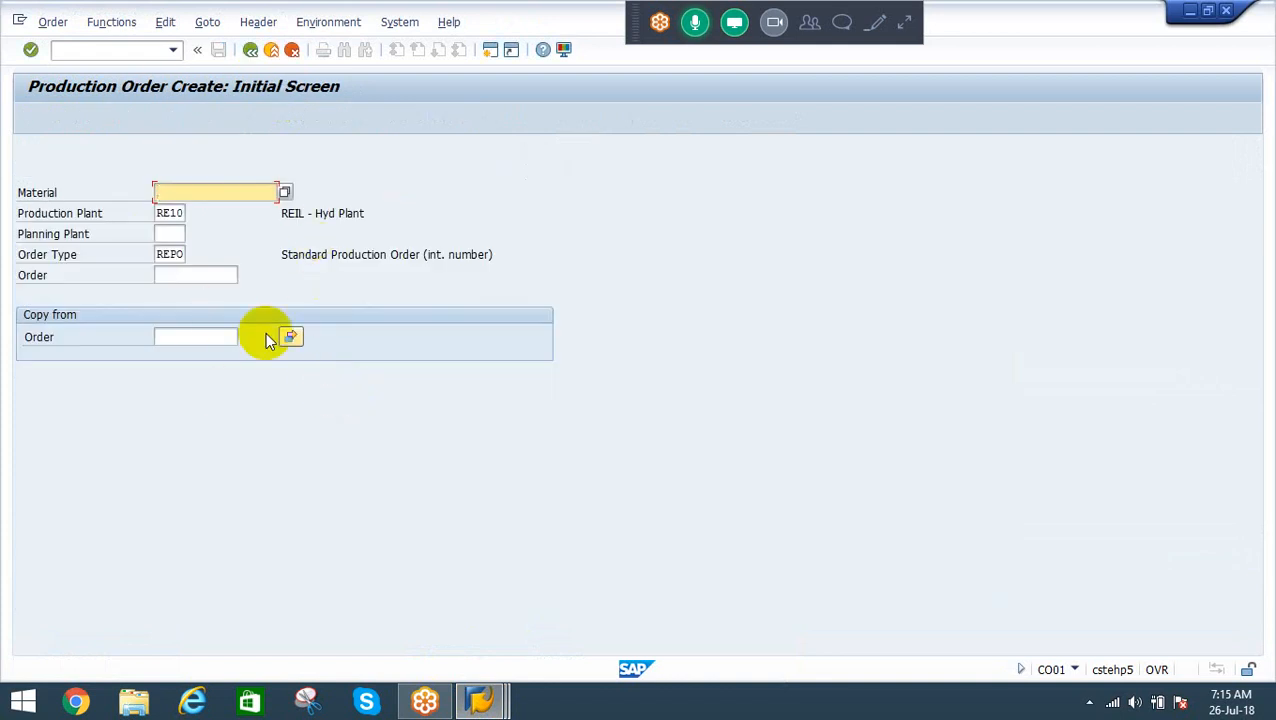
pyautogui.press('Down')
pyautogui.press('Return')
pyautogui.press('Return')
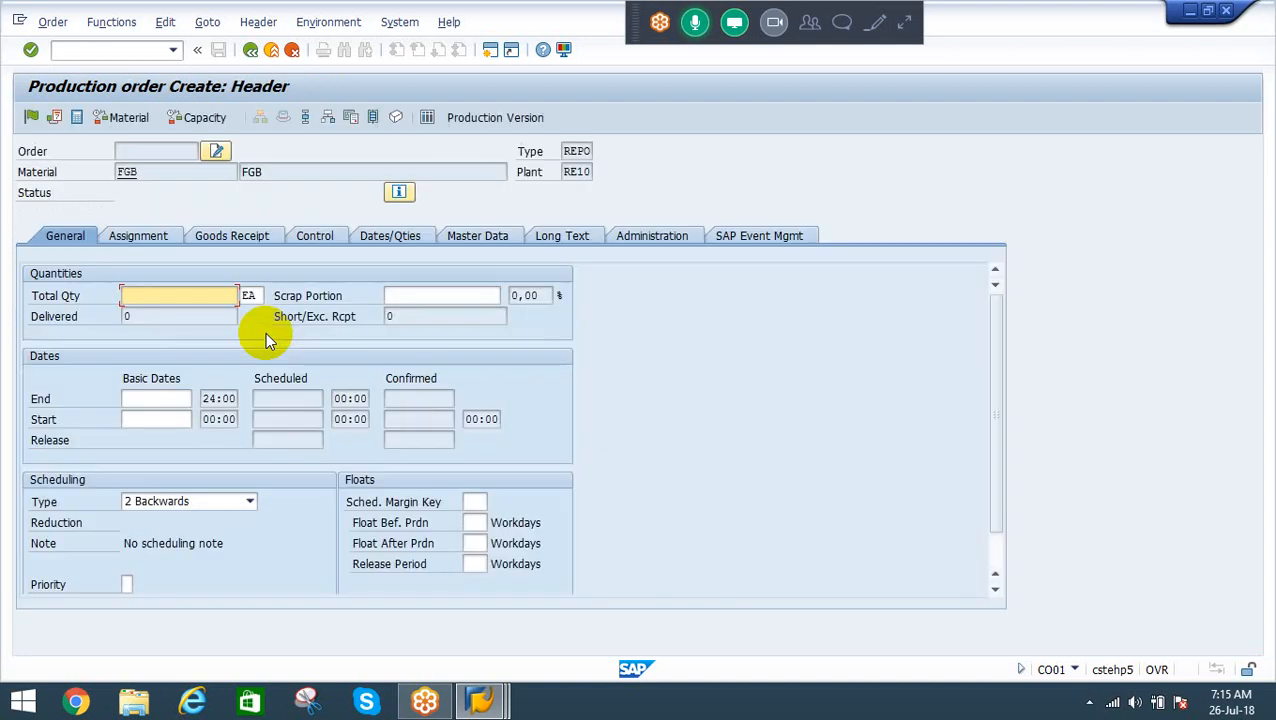
# Set the order's total quantity to 10 and the scheduling type to Current date, and schedule the order
pyautogui.write('10')
pyautogui.press('Tab')
pyautogui.press('Tab')
pyautogui.press('Tab')
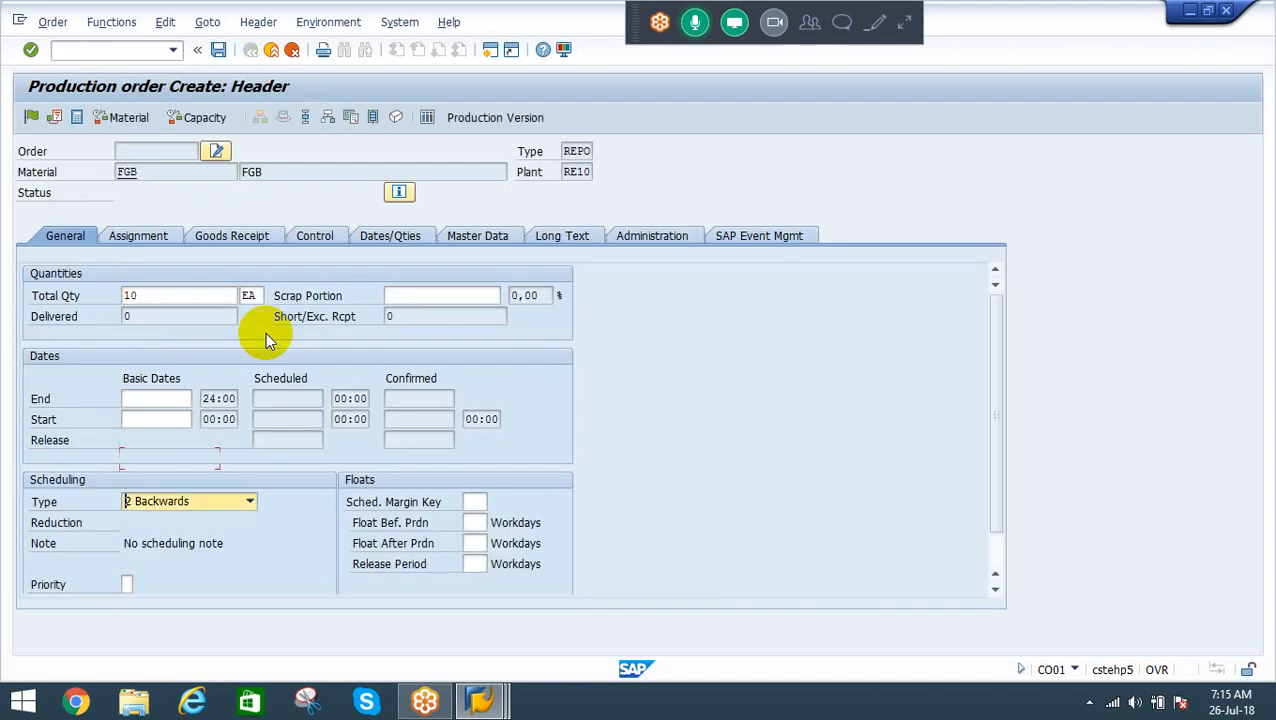
pyautogui.press('F4')
pyautogui.press('Down')
pyautogui.press('Down')
pyautogui.press('Return')
pyautogui.press('Return')
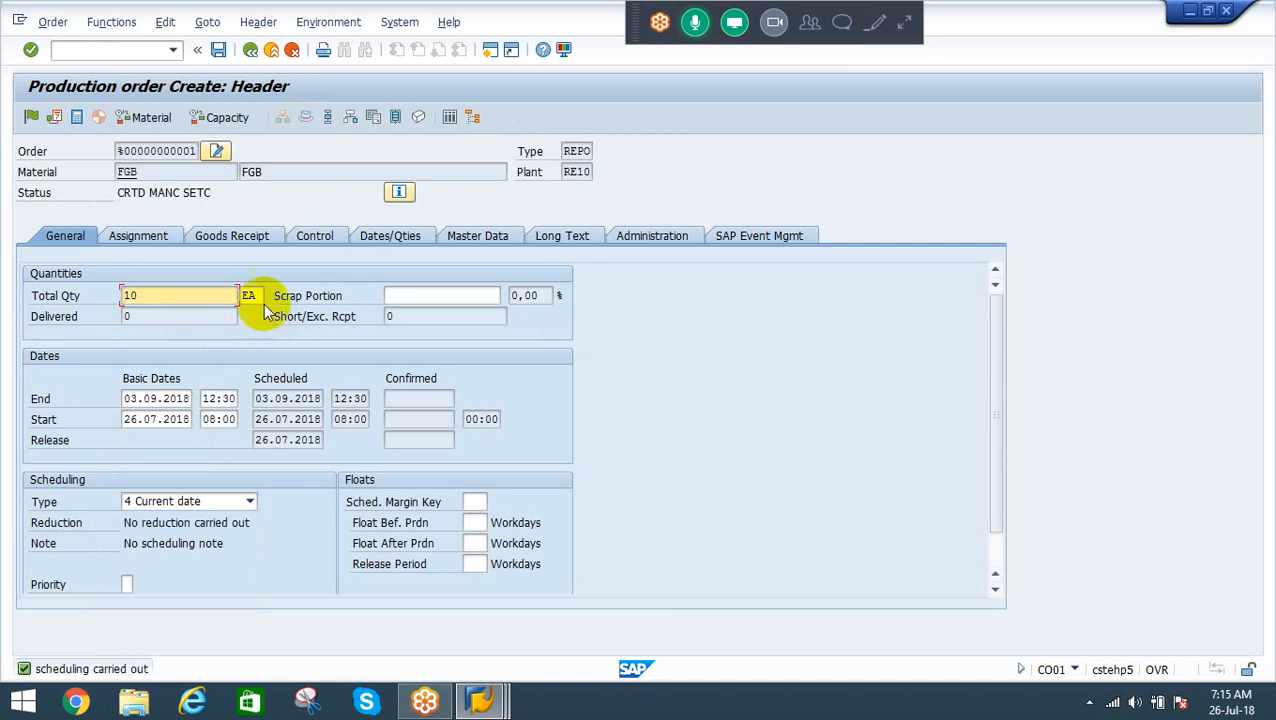
# Examine the order's control data: planned and actual costing variants, costing sheet, RA key and variance key
pyautogui.click(317, 236)
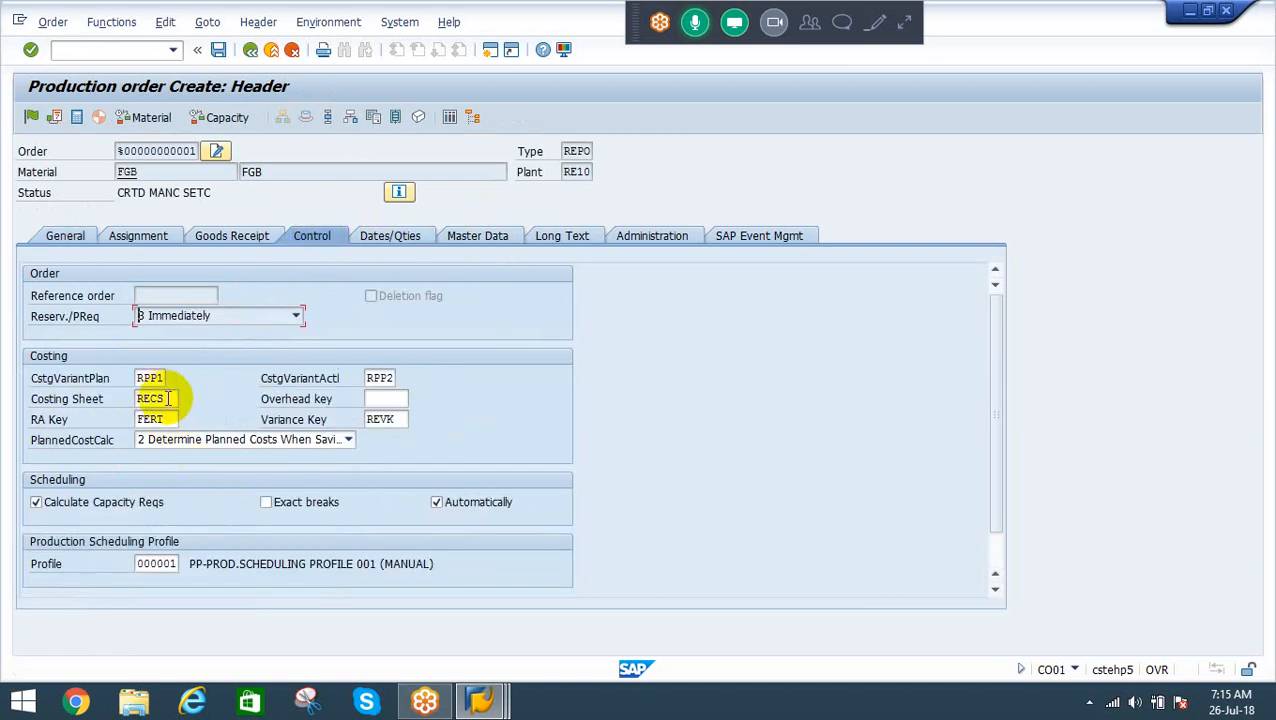
pyautogui.click(168, 398)
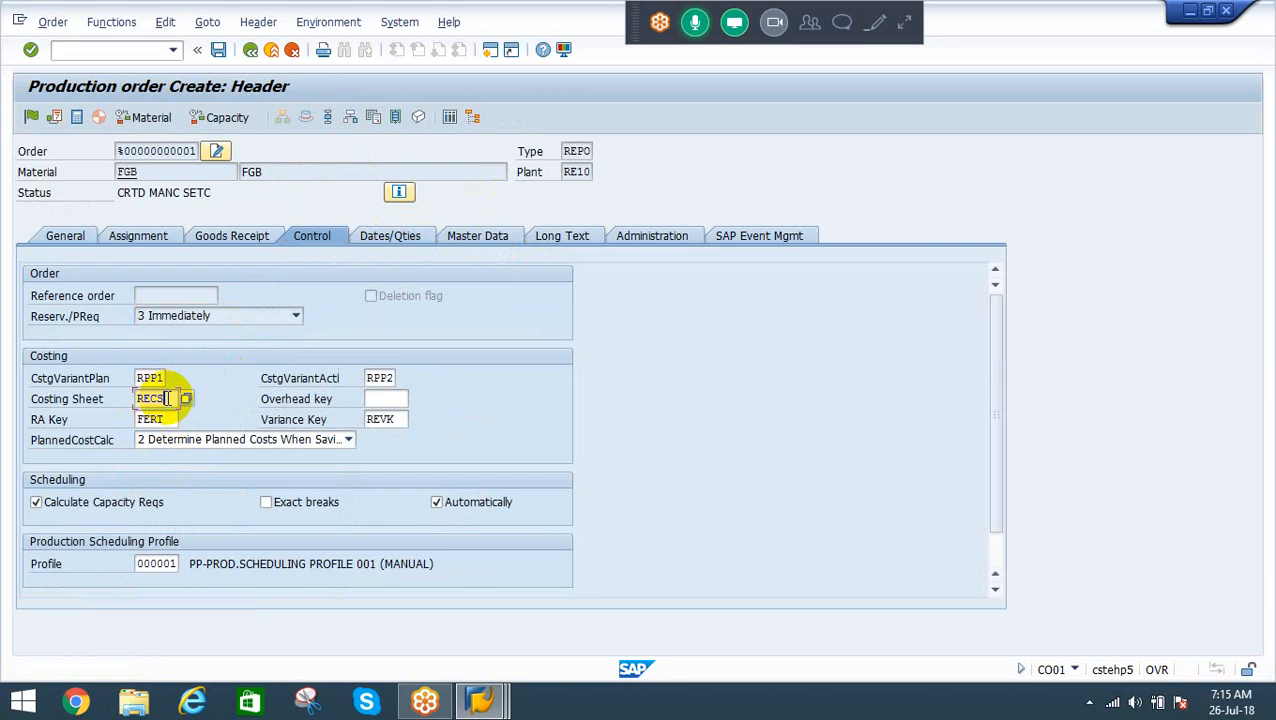
pyautogui.click(146, 379)
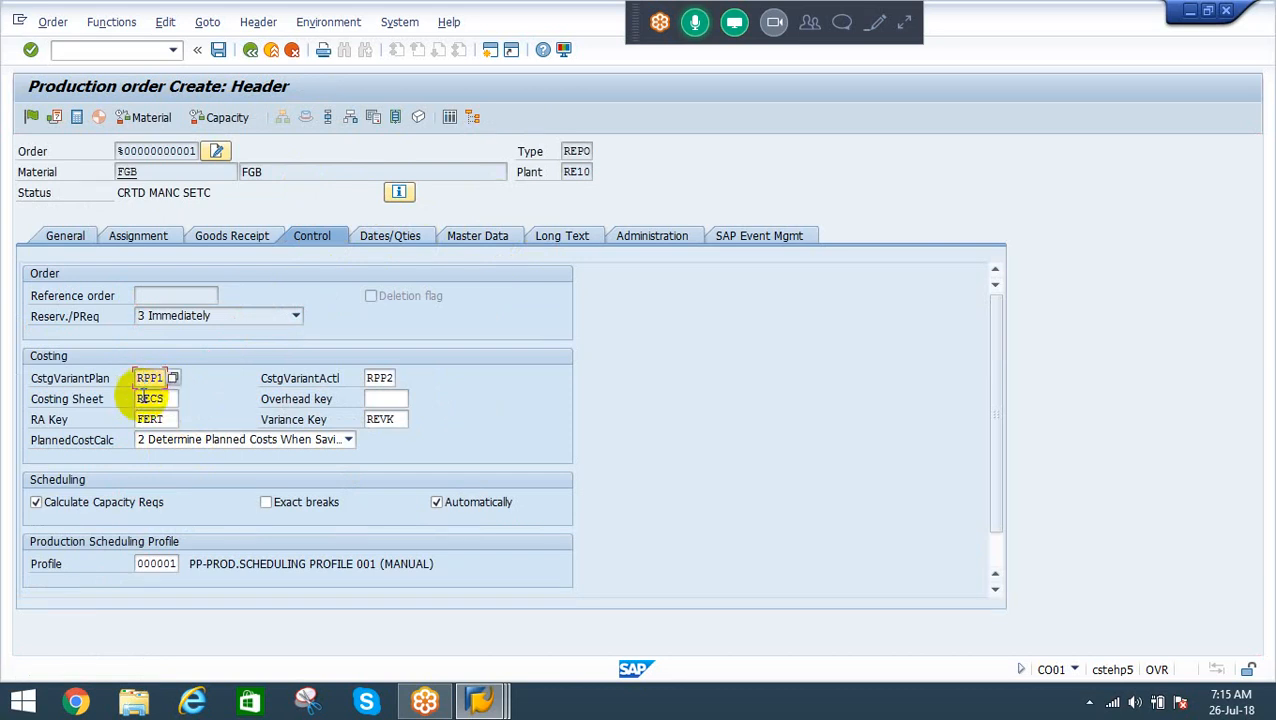
pyautogui.click(380, 378)
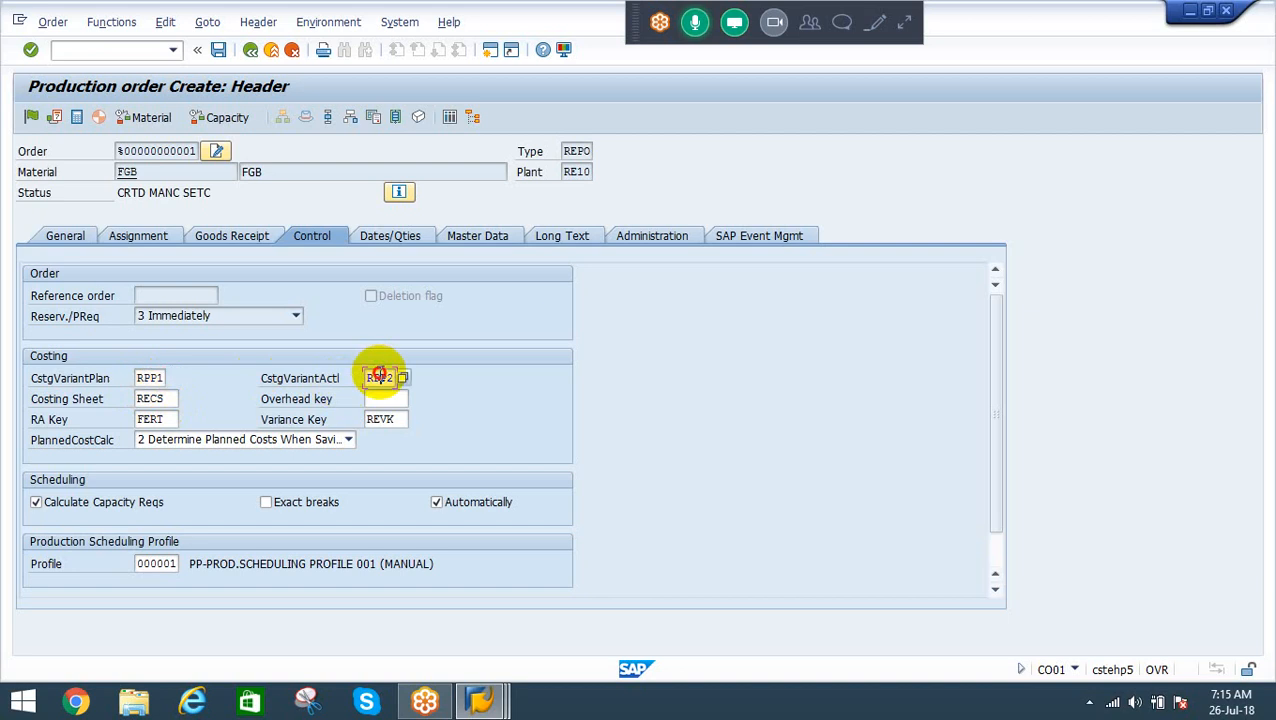
pyautogui.click(150, 398)
pyautogui.click(166, 419)
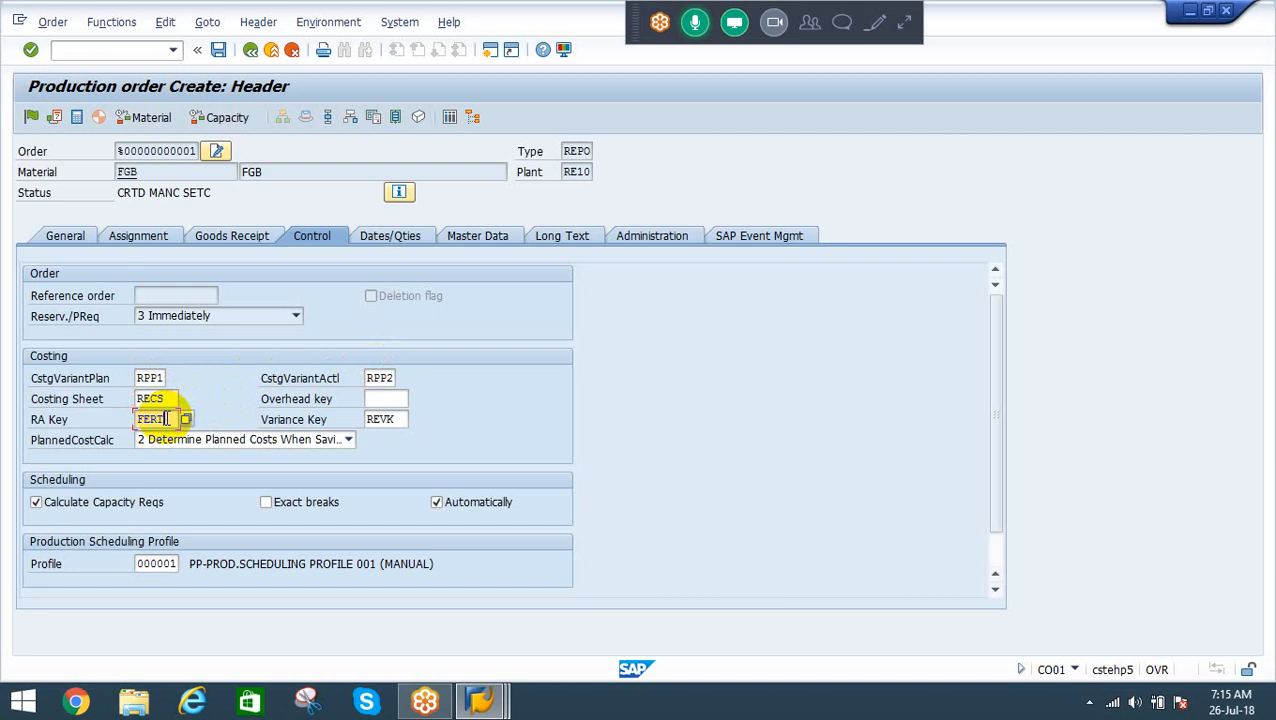
pyautogui.click(407, 419)
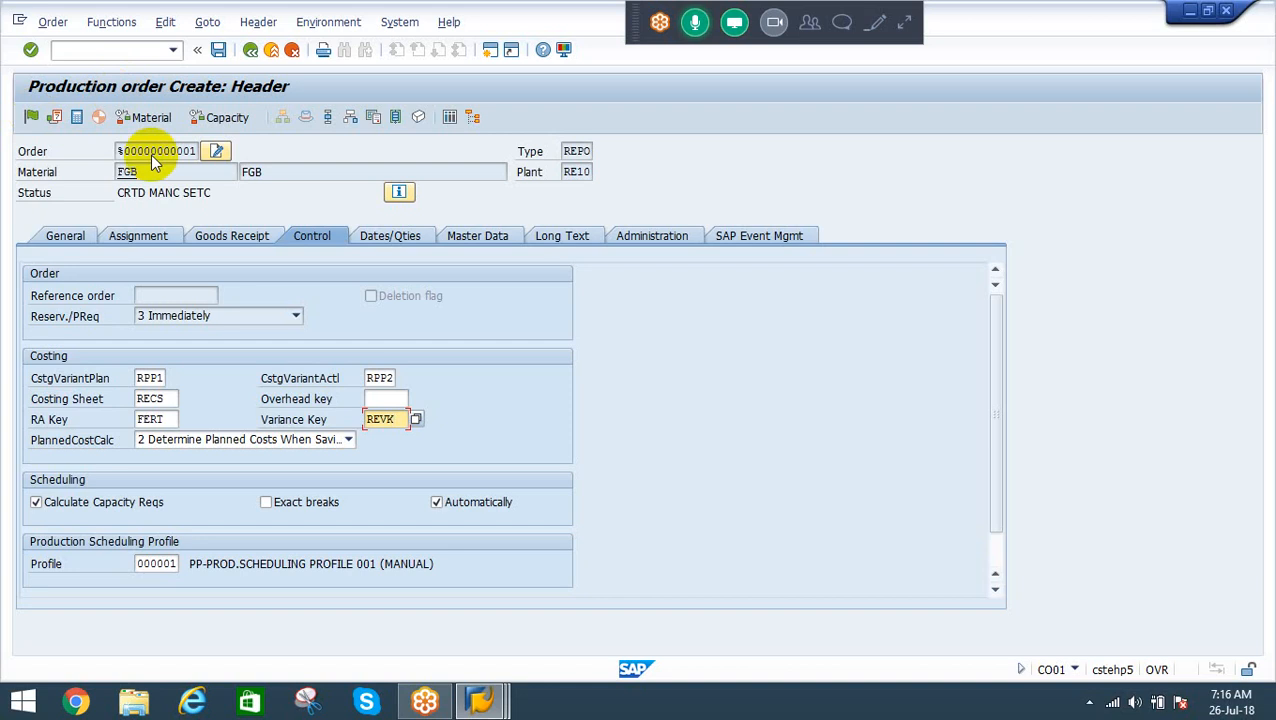
# Try to save the production order and read the detailed help for the information message
pyautogui.click(218, 50)
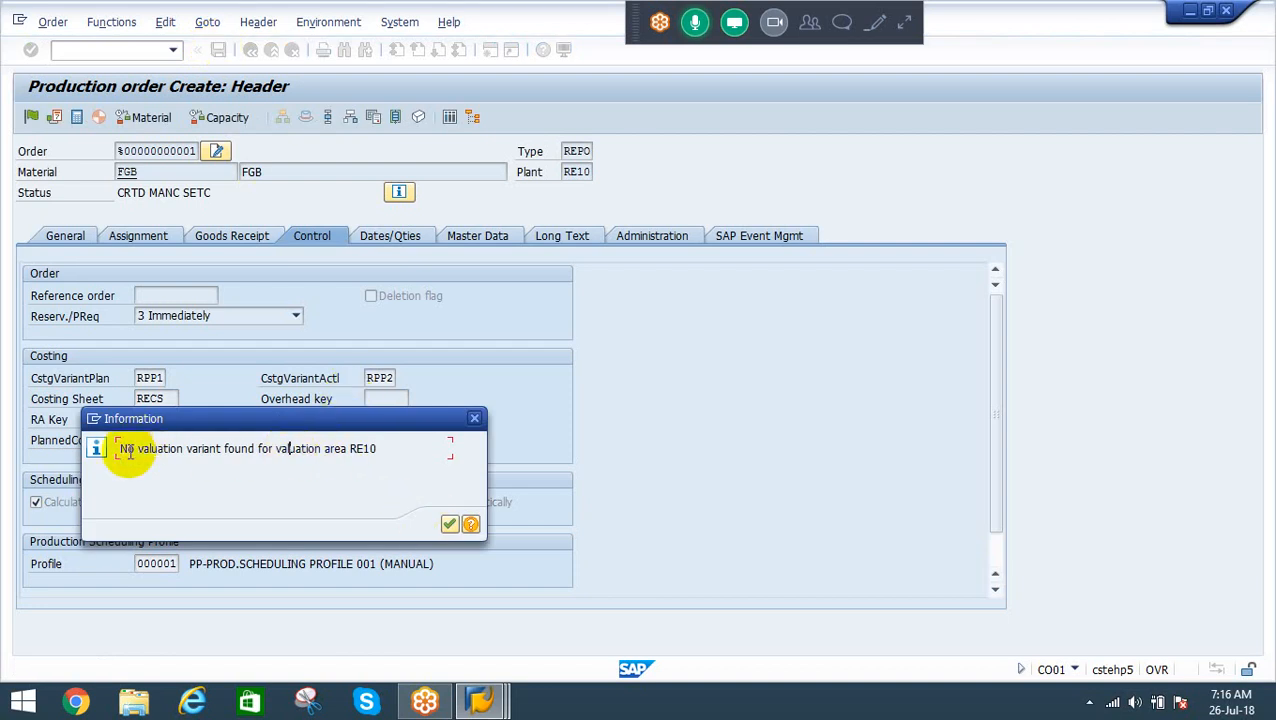
pyautogui.moveTo(120, 449); pyautogui.dragTo(433, 507)
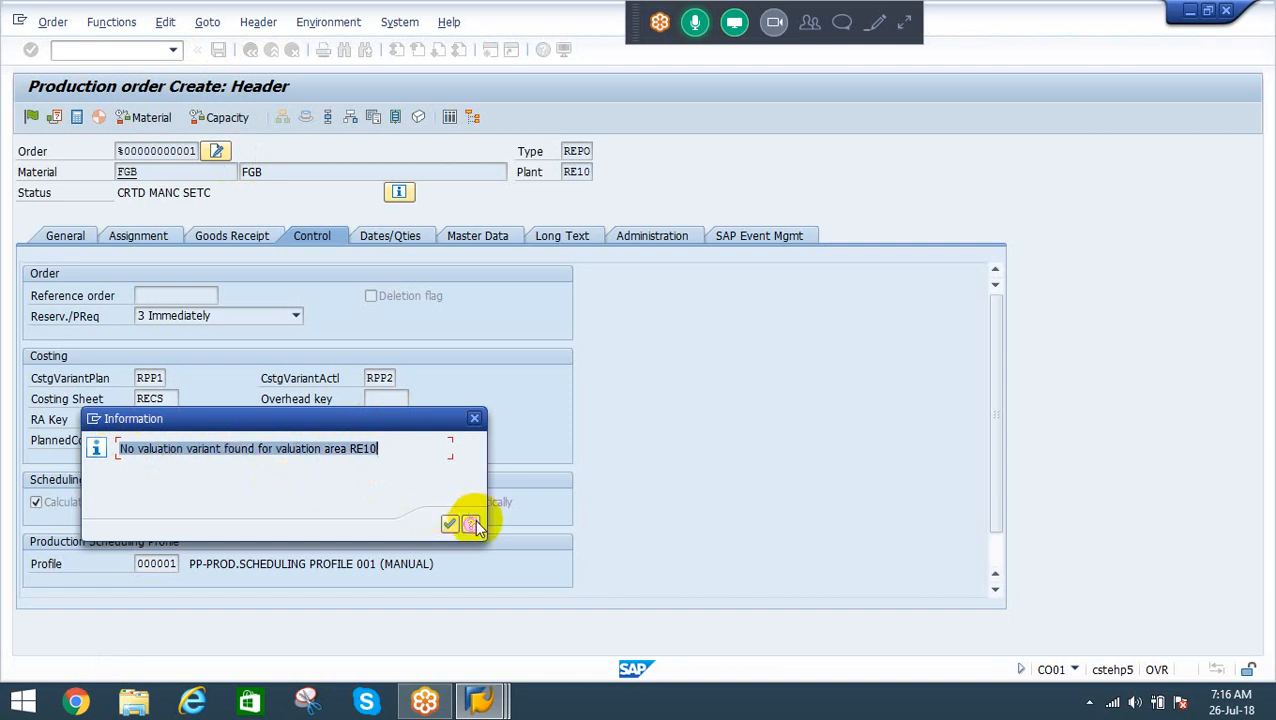
pyautogui.click(472, 524)
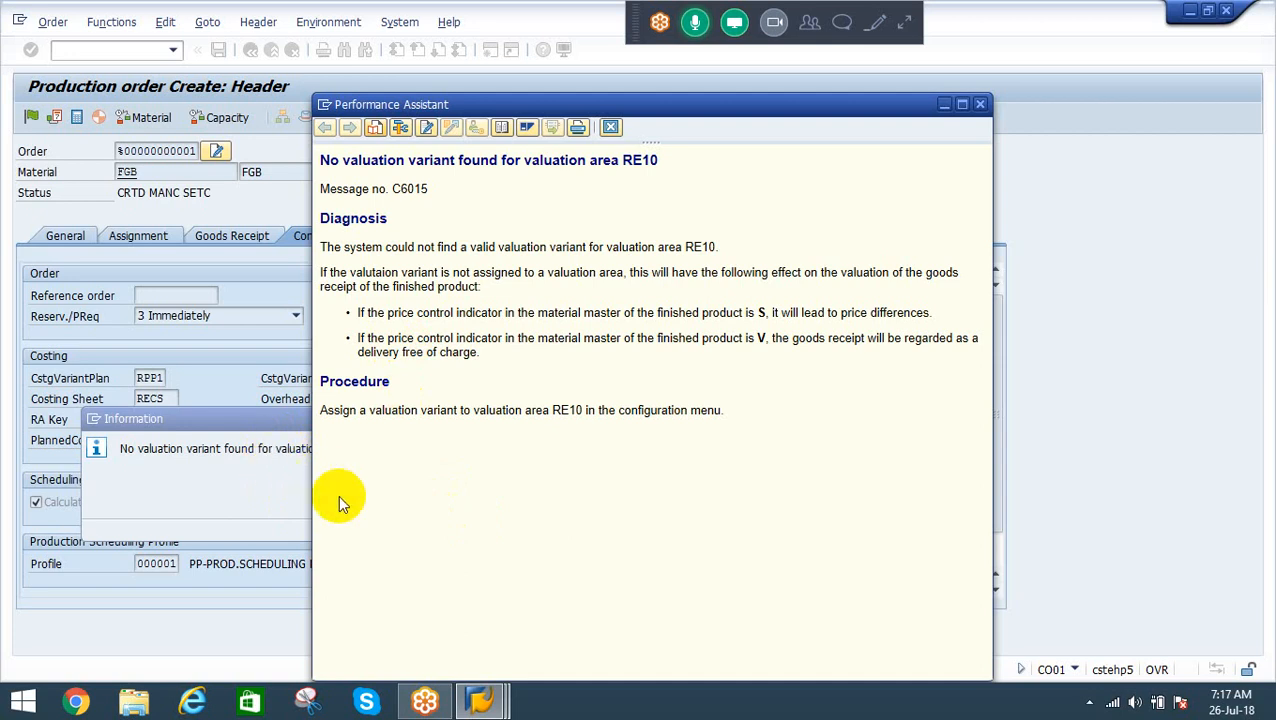
pyautogui.moveTo(473, 104); pyautogui.dragTo(562, 128)
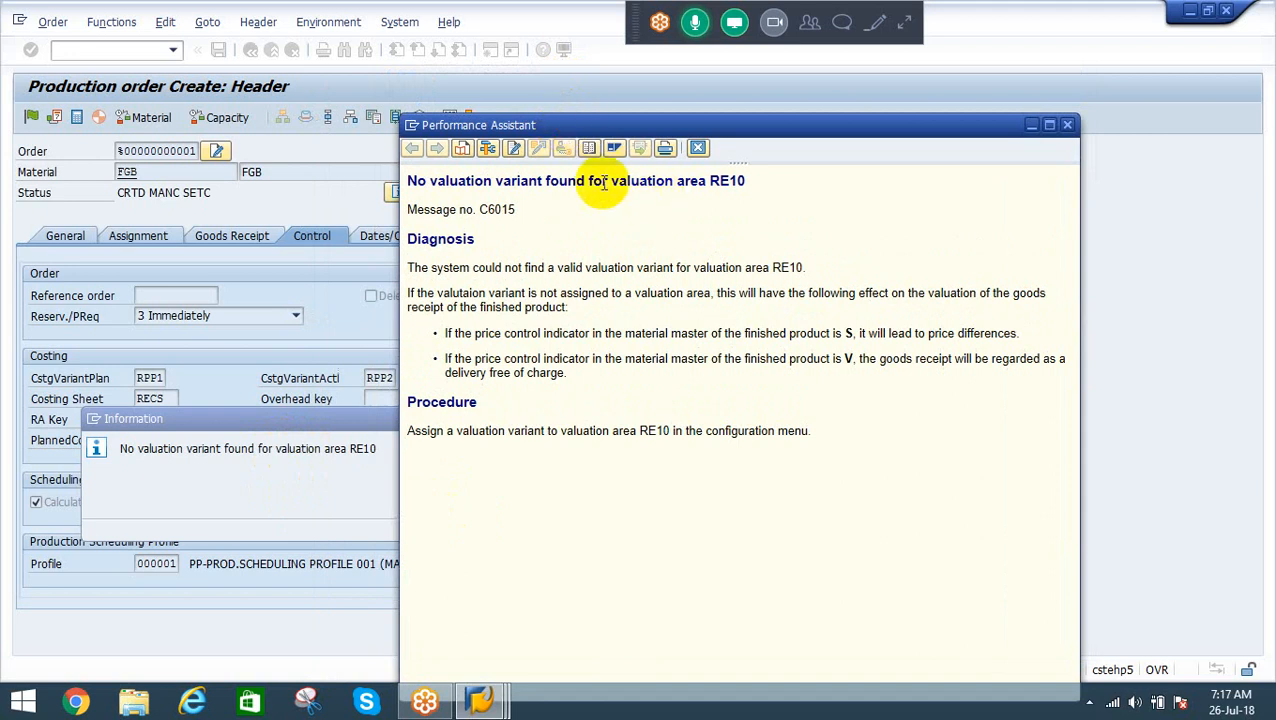
pyautogui.click(698, 148)
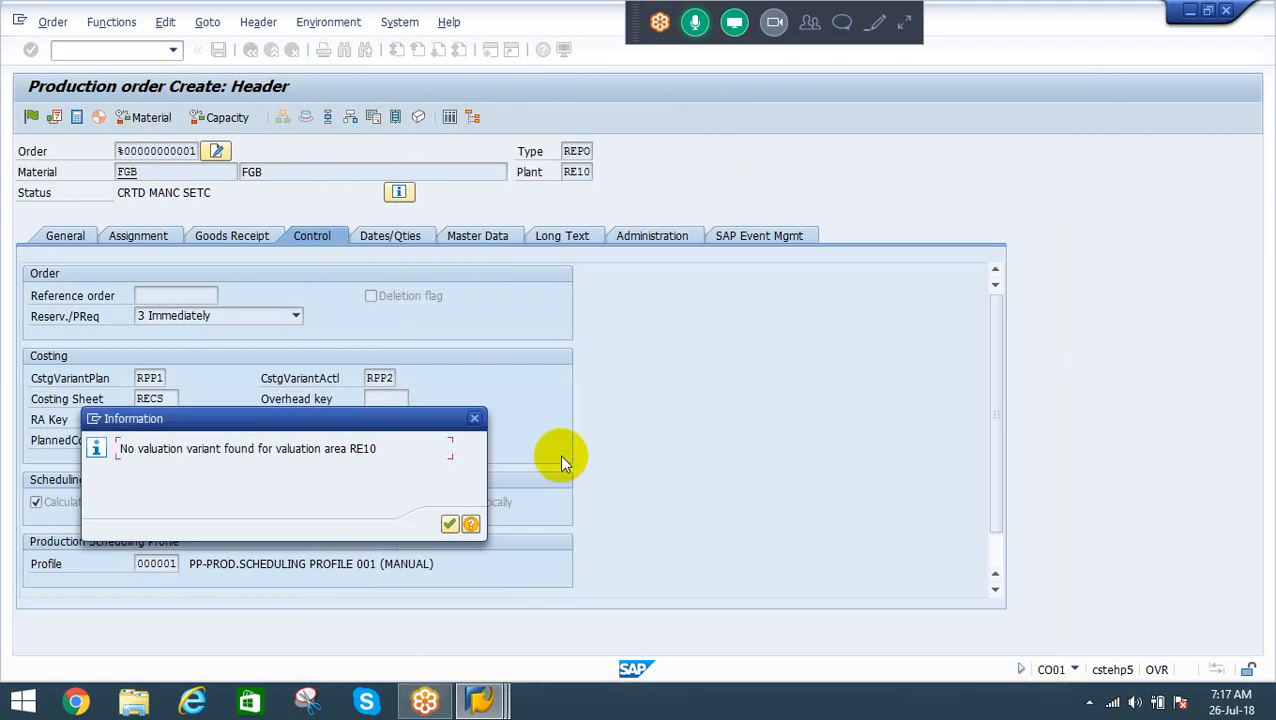
# Dismiss the information message, decline saving the order with the costing error, and display the order's log overview
pyautogui.click(450, 525)
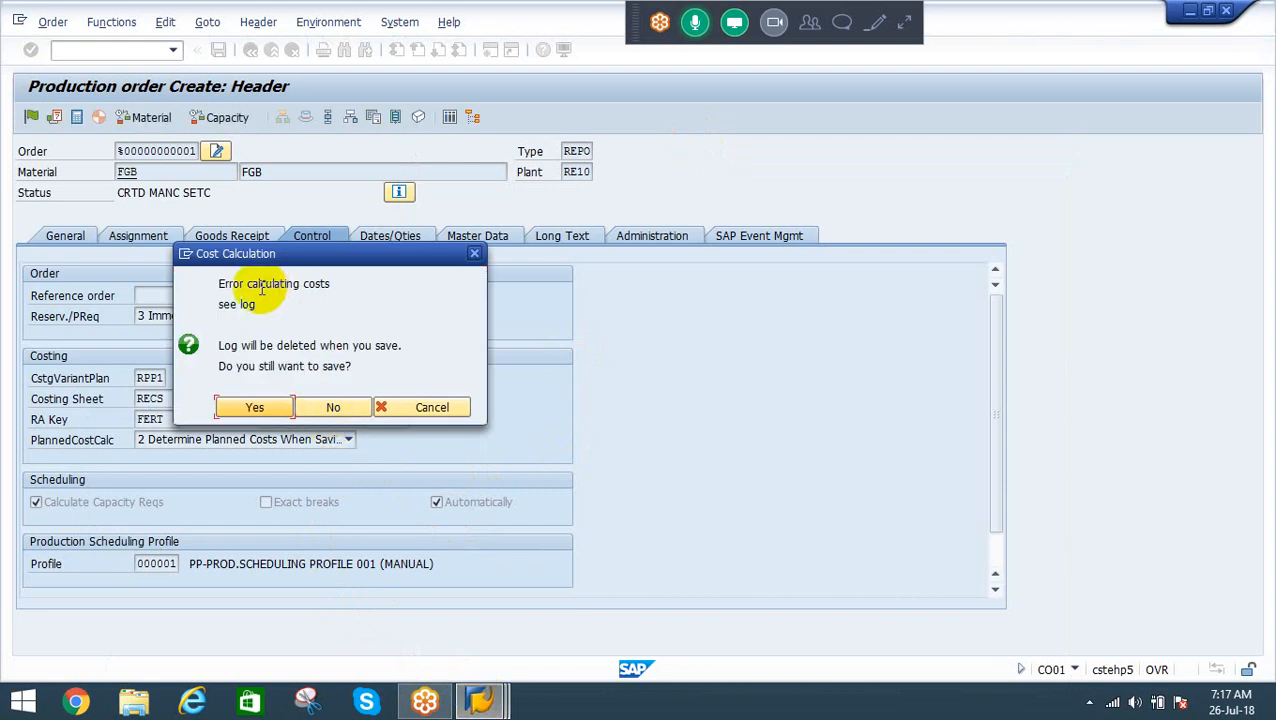
pyautogui.click(338, 410)
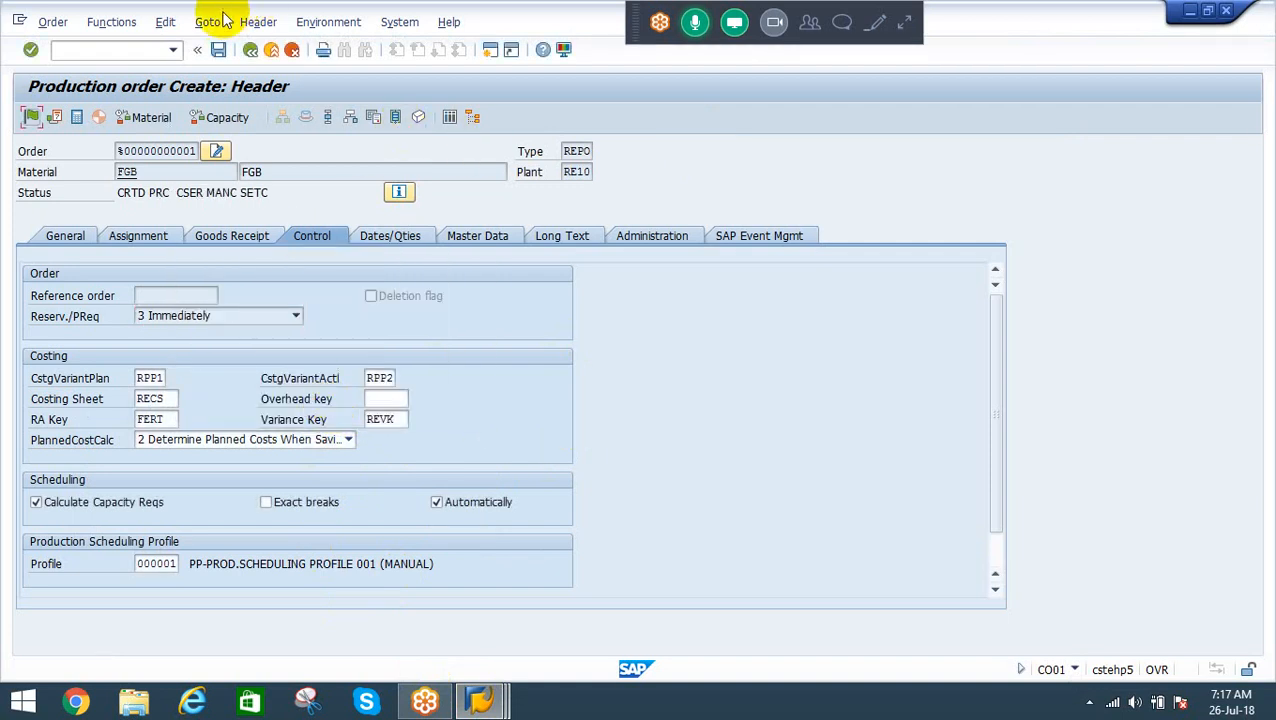
pyautogui.click(260, 22)
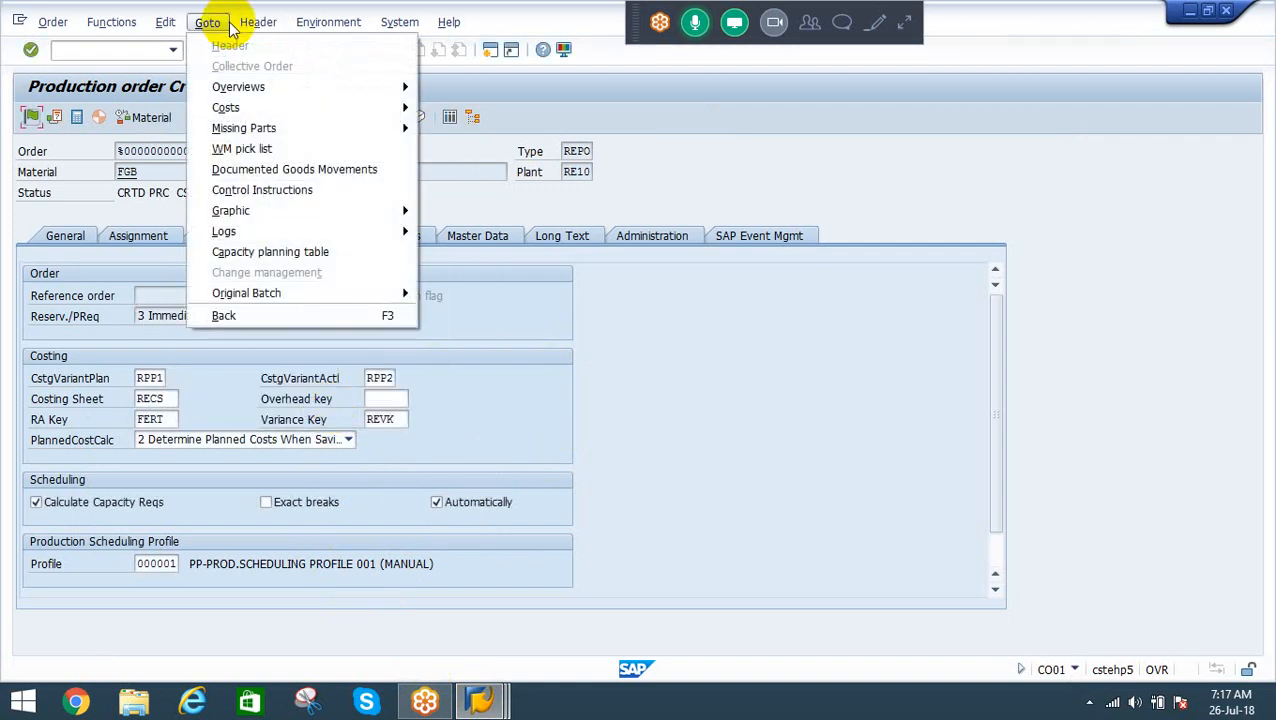
pyautogui.moveTo(205, 23)
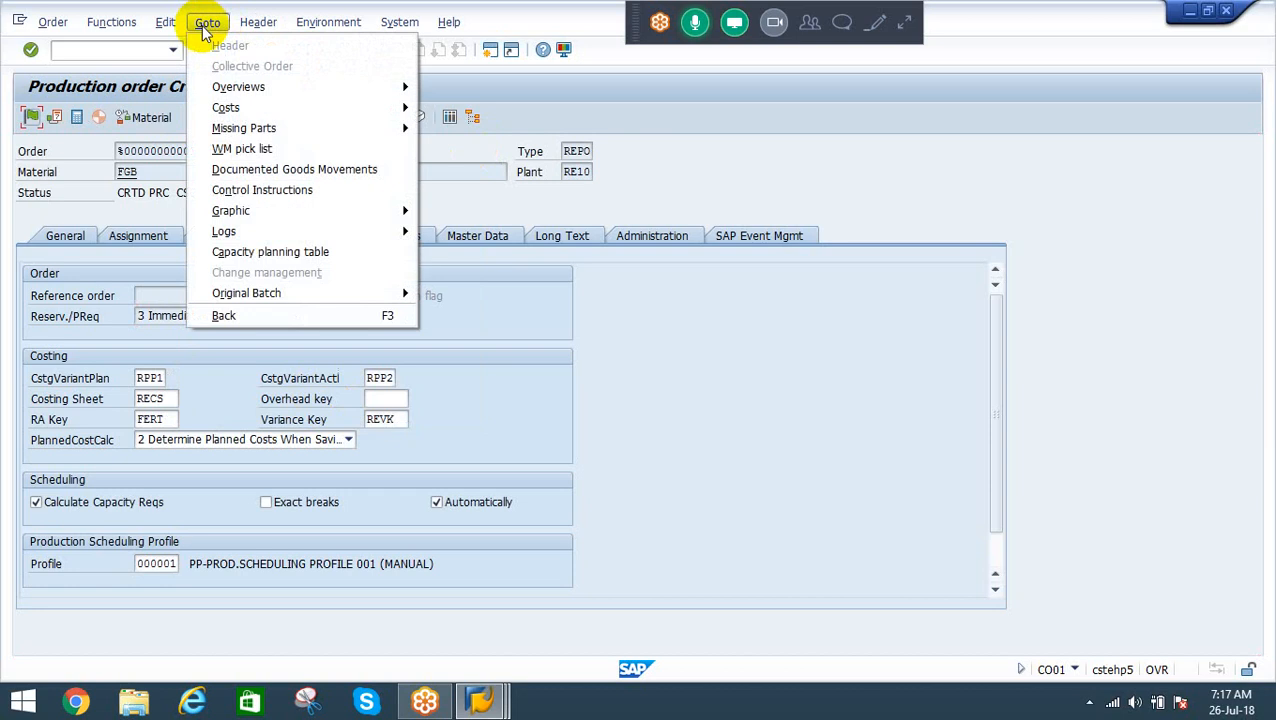
pyautogui.moveTo(319, 233)
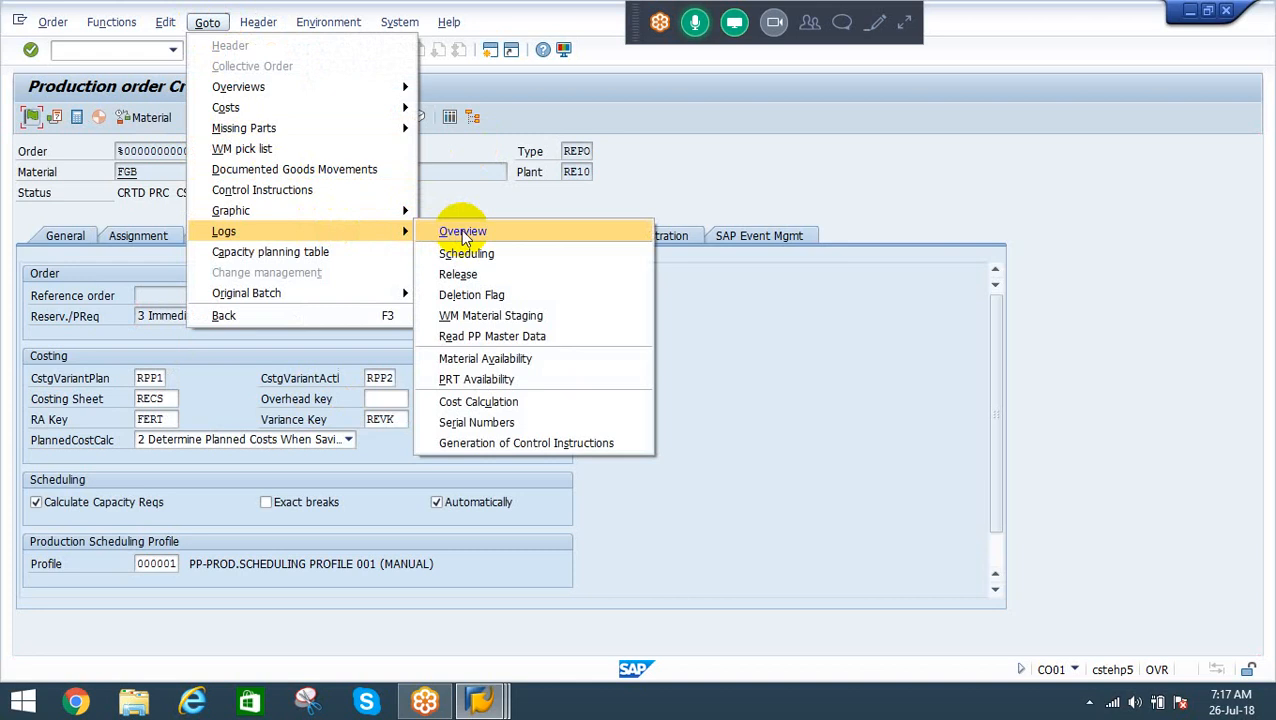
pyautogui.click(659, 134)
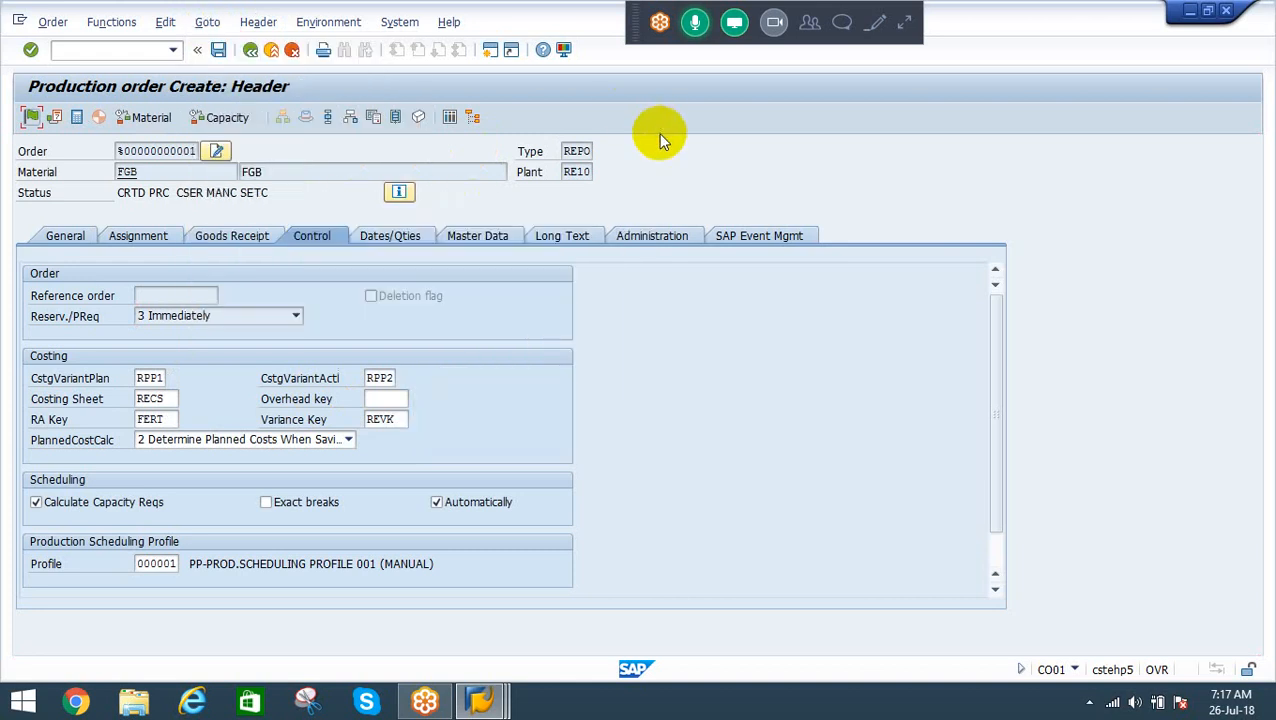
pyautogui.click(208, 21)
pyautogui.moveTo(295, 114)
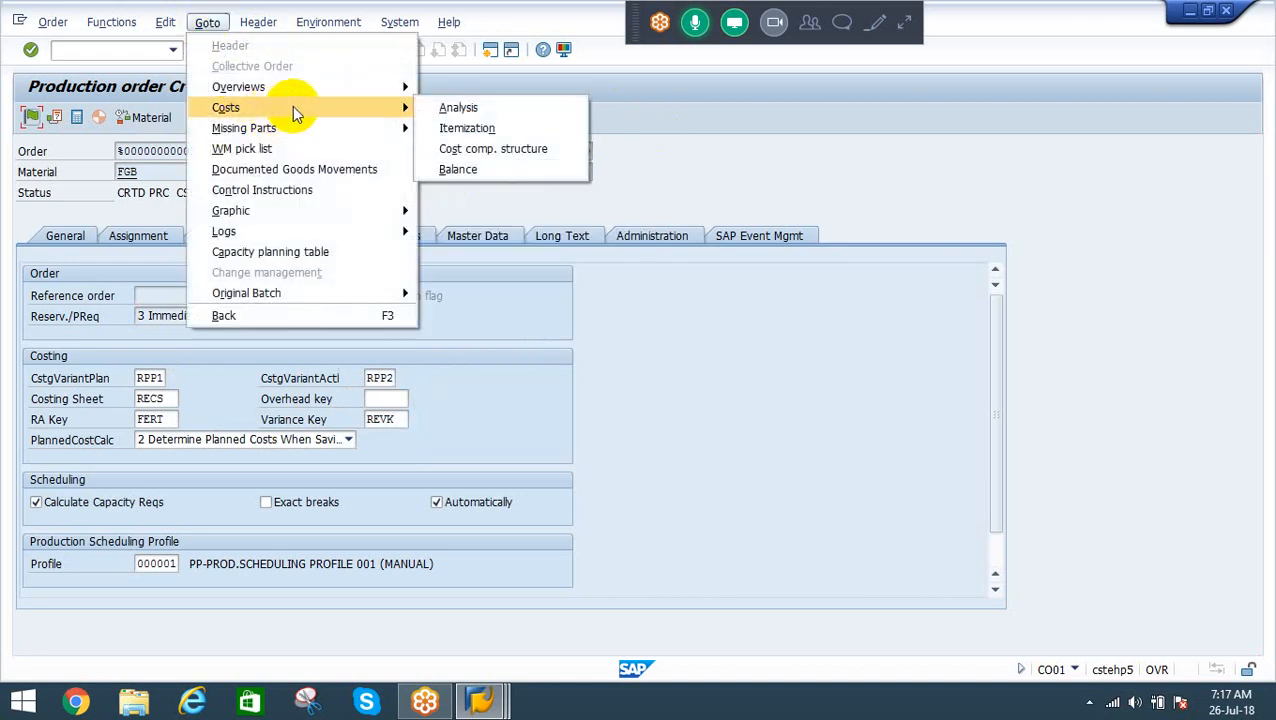
pyautogui.moveTo(407, 234)
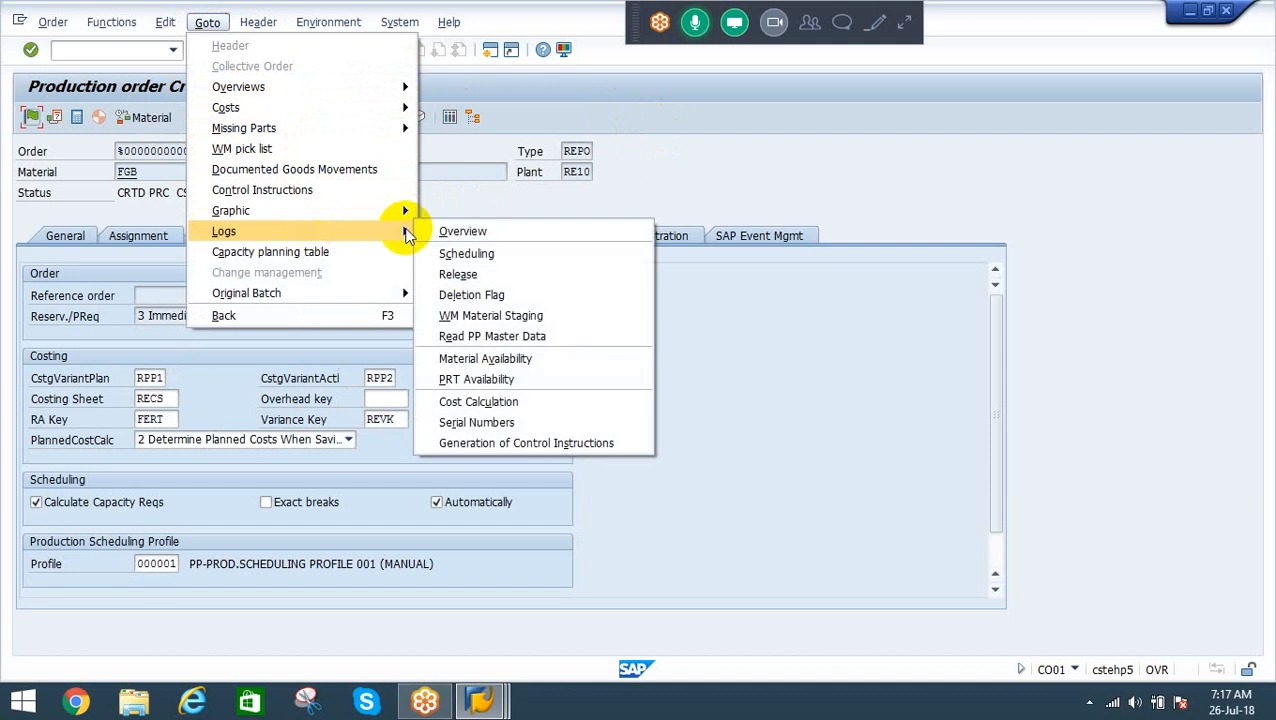
pyautogui.click(459, 233)
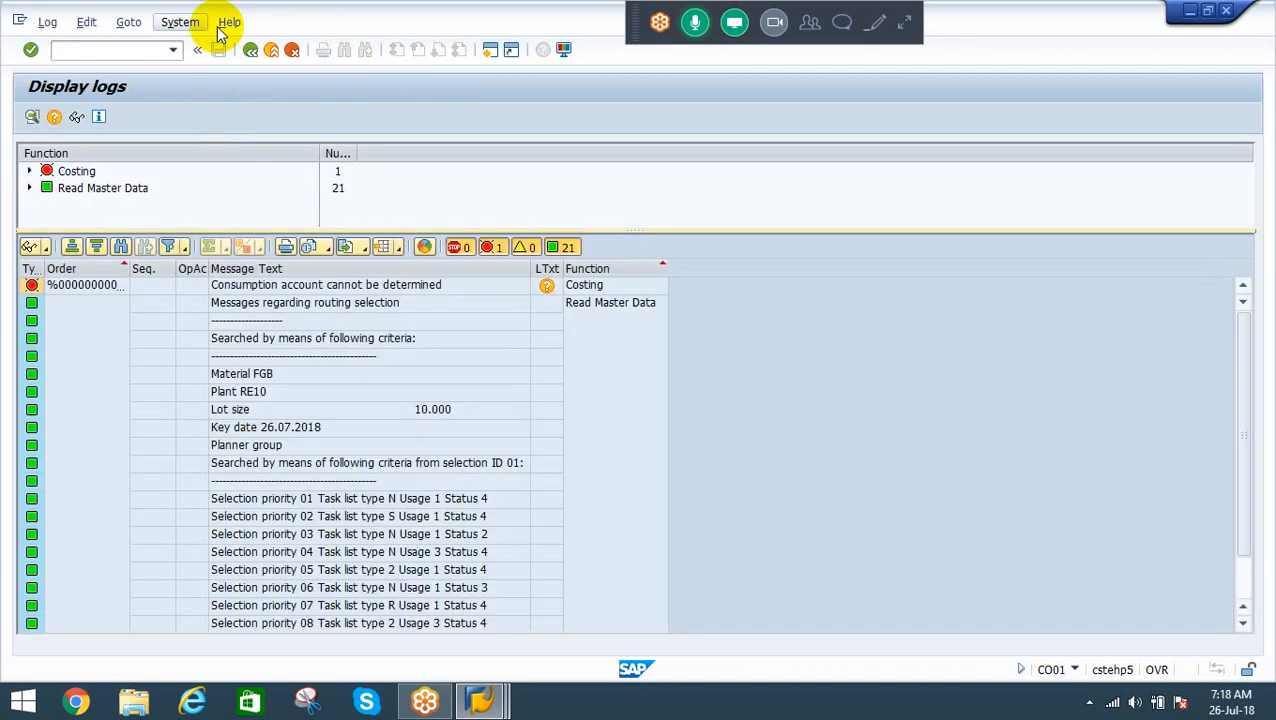
# Examine the messages in the order log and read the long text of the costing error
pyautogui.click(324, 290)
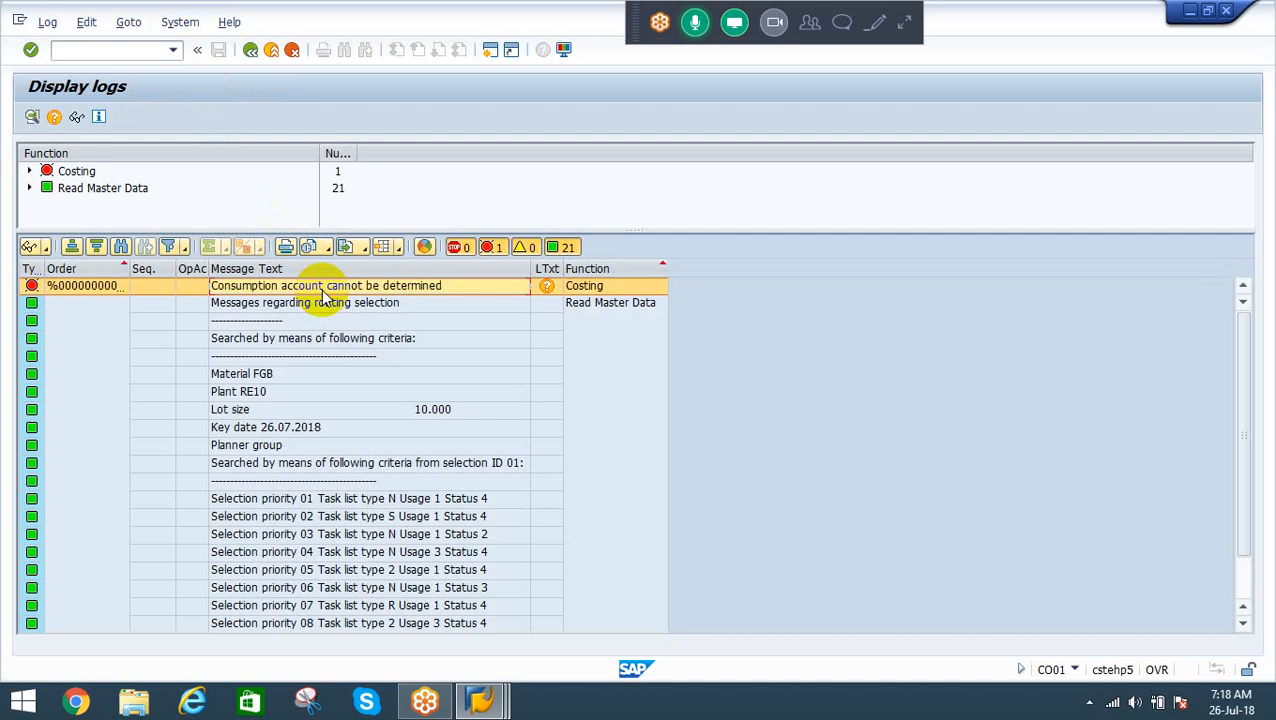
pyautogui.press('Down')
pyautogui.press('Down')
pyautogui.press('Down')
pyautogui.press('Down')
pyautogui.press('Down')
pyautogui.press('Down')
pyautogui.press('Down')
pyautogui.press('Down')
pyautogui.press('Down')
pyautogui.press('Down')
pyautogui.press('Down')
pyautogui.press('Down')
pyautogui.press('Down')
pyautogui.press('Down')
pyautogui.press('Down')
pyautogui.press('Down')
pyautogui.press('Down')
pyautogui.press('Down')
pyautogui.press('Down')
pyautogui.press('Down')
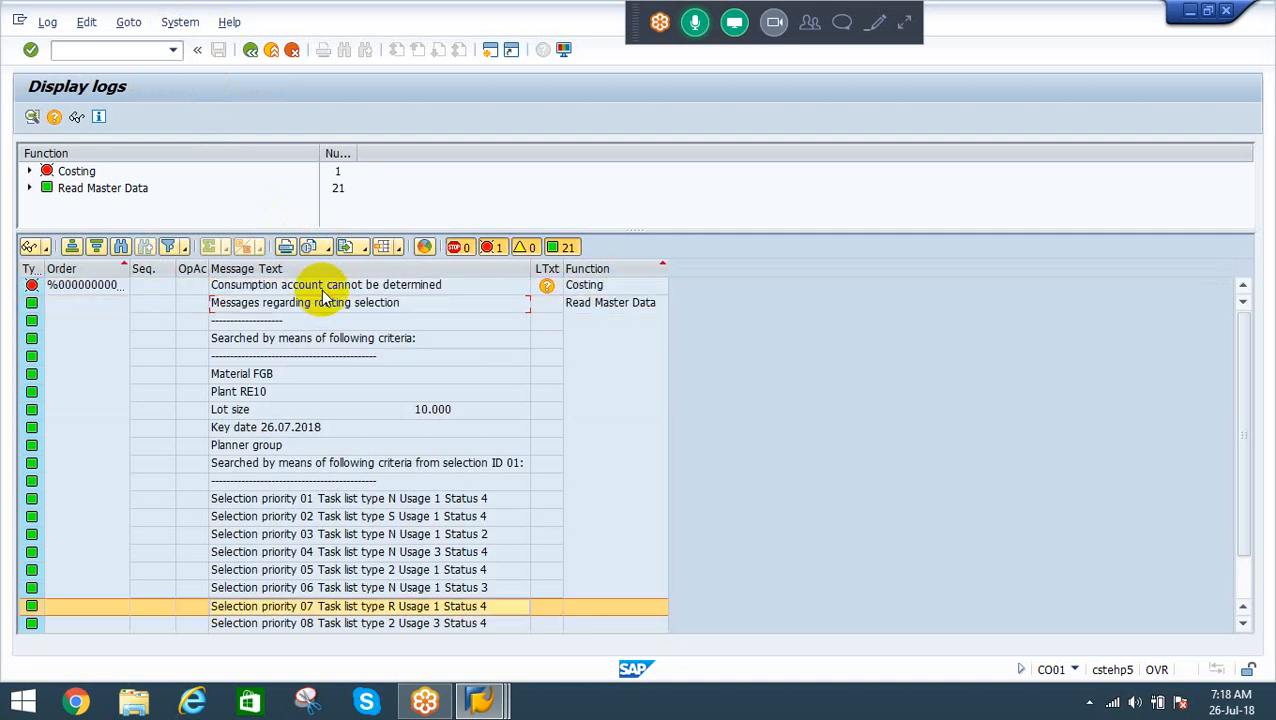
pyautogui.press('Up')
pyautogui.press('Up')
pyautogui.press('Up')
pyautogui.press('Up')
pyautogui.press('Up')
pyautogui.press('Up')
pyautogui.press('Up')
pyautogui.press('Up')
pyautogui.press('Up')
pyautogui.press('Up')
pyautogui.press('Up')
pyautogui.press('Up')
pyautogui.press('Up')
pyautogui.press('Up')
pyautogui.press('Up')
pyautogui.press('Up')
pyautogui.press('Up')
pyautogui.press('Up')
pyautogui.press('Up')
pyautogui.press('Up')
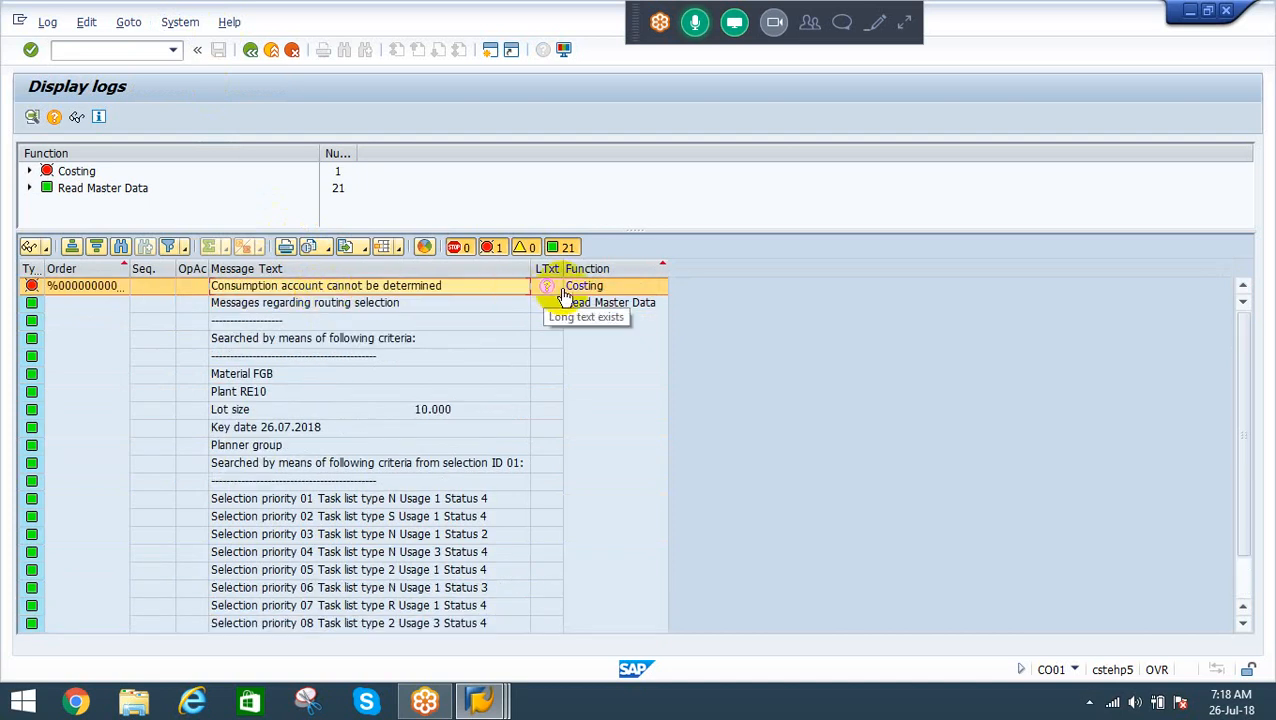
pyautogui.click(549, 289)
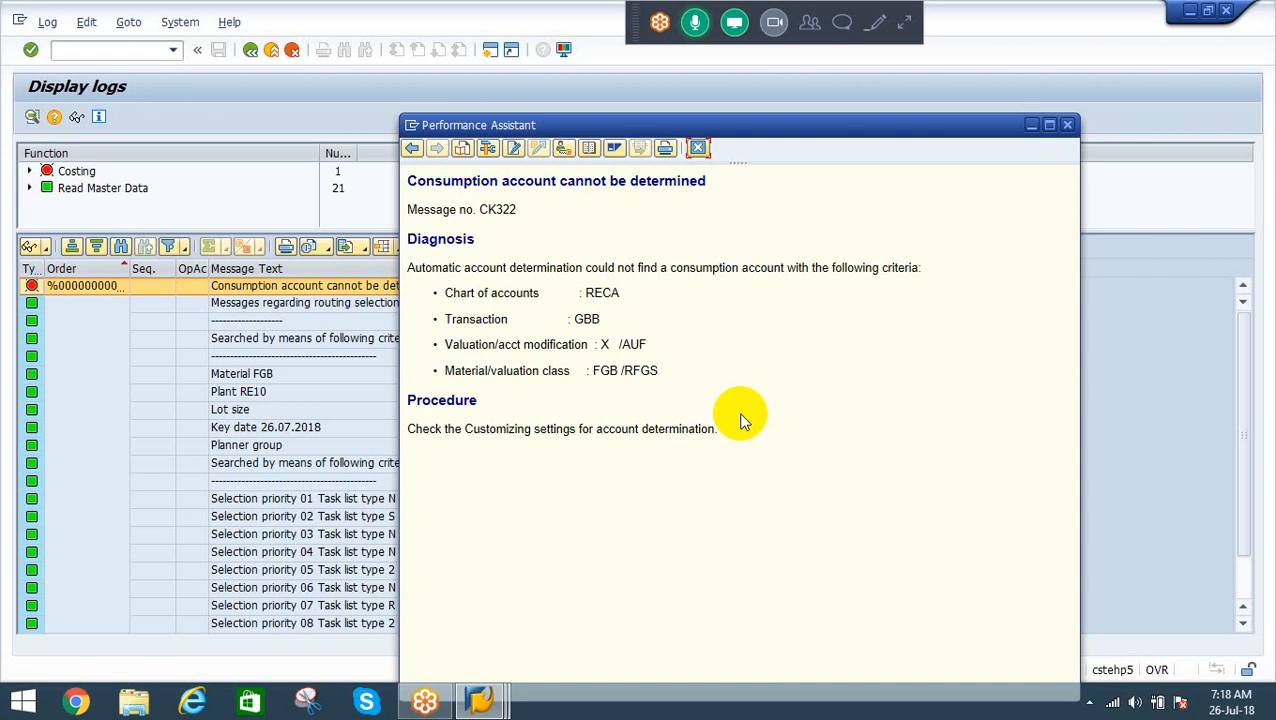
# Switch to a blank Excel workbook and enter Inventory in C2 and Dr in D2
pyautogui.press('super+r')
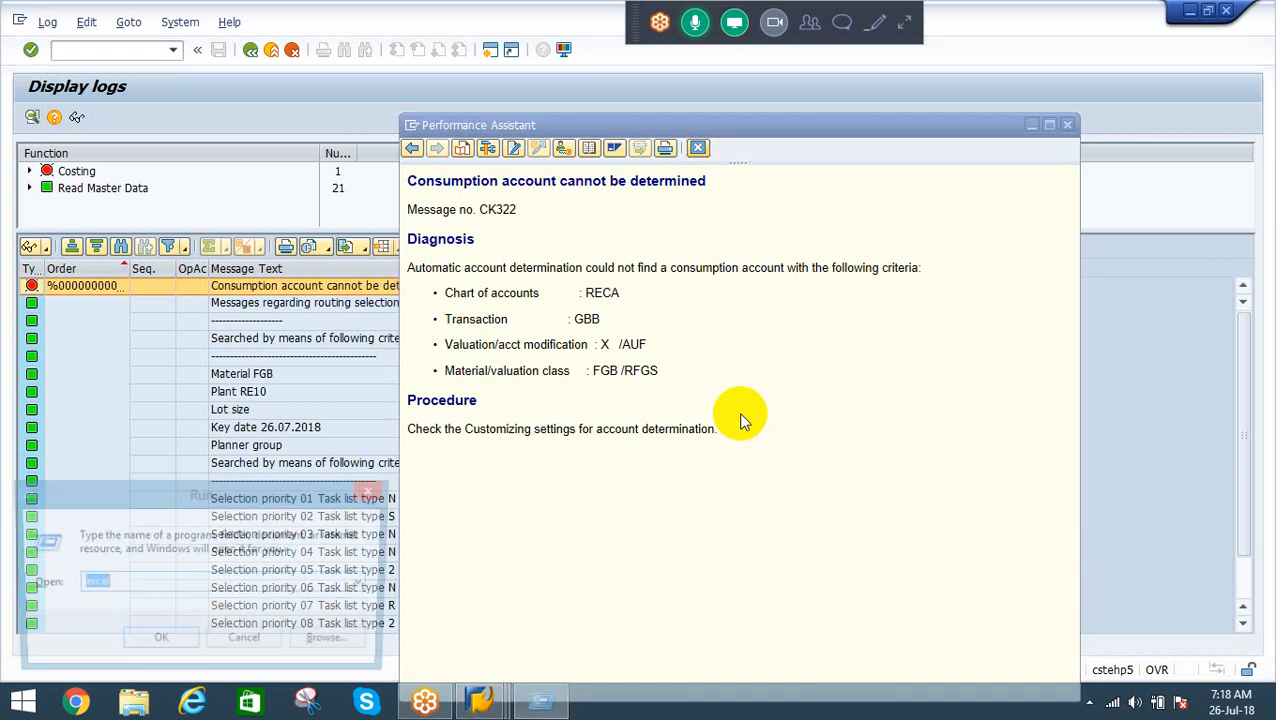
pyautogui.press('Return')
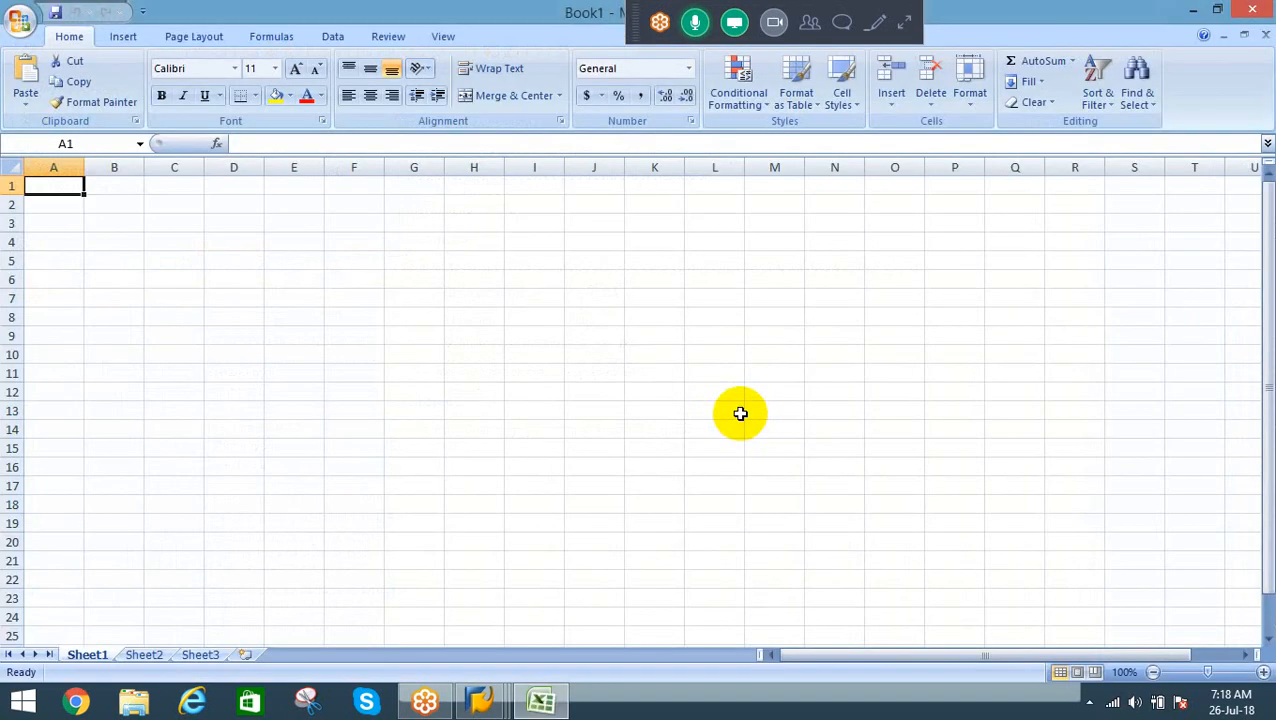
pyautogui.press('Down')
pyautogui.press('Right')
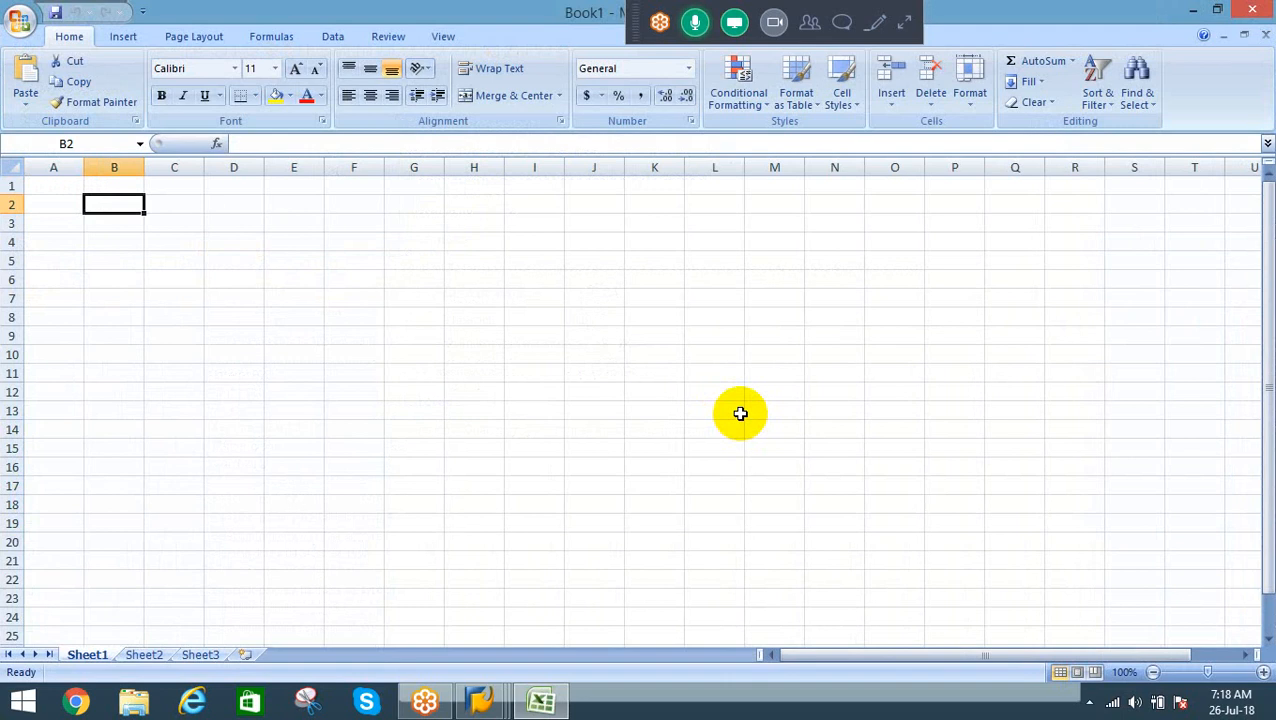
pyautogui.press('Right')
pyautogui.write('I')
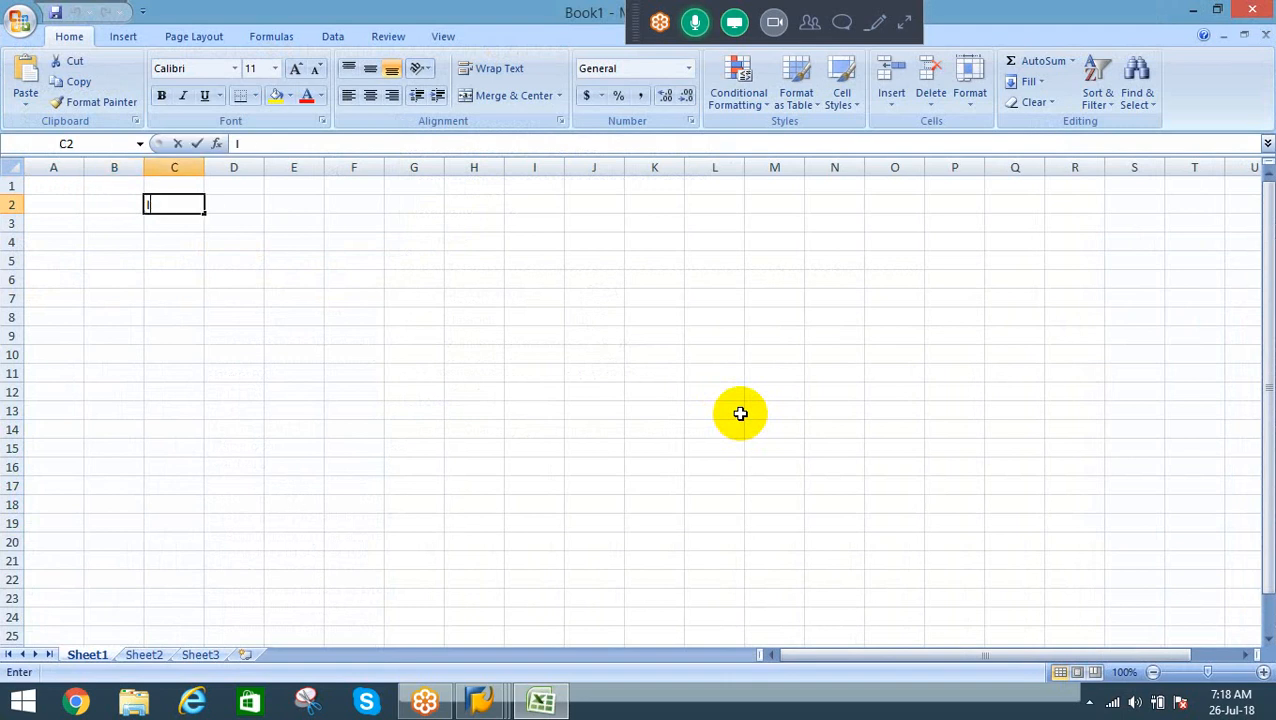
pyautogui.write('nvendro')
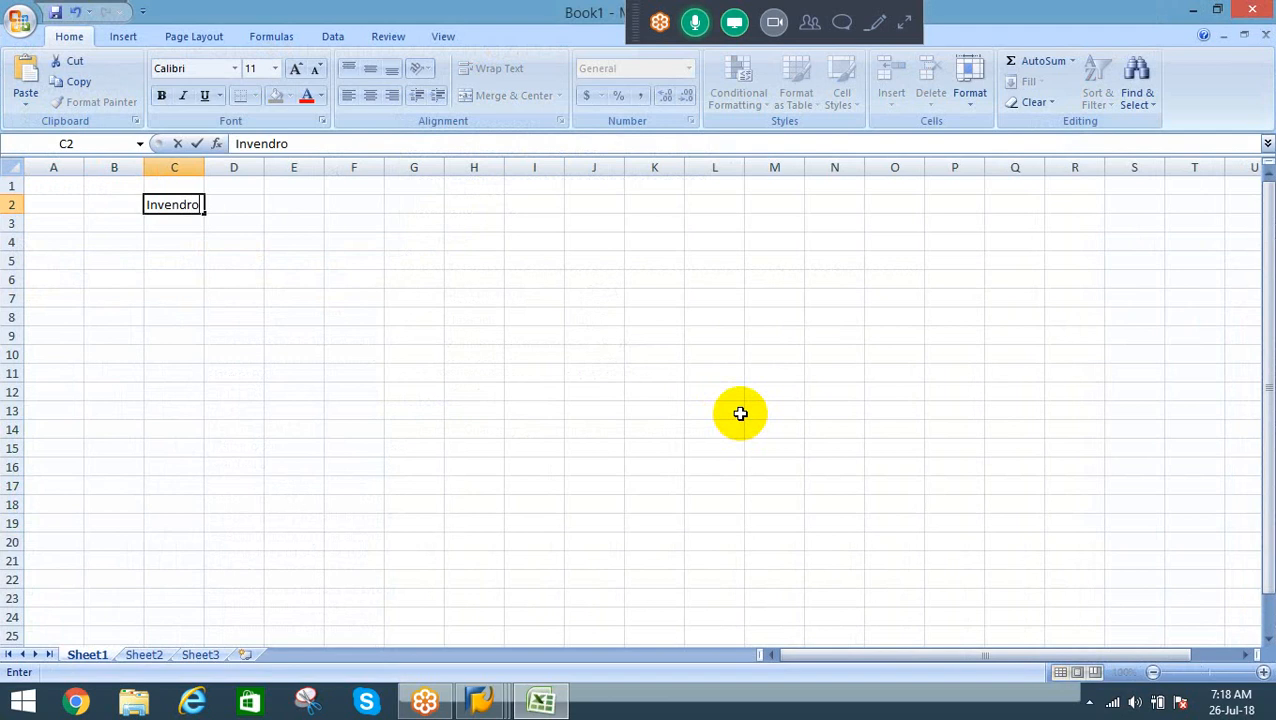
pyautogui.press('BackSpace')
pyautogui.press('BackSpace')
pyautogui.press('BackSpace')
pyautogui.write('tory')
pyautogui.press('Tab')
pyautogui.write('Dr')
pyautogui.press('Return')
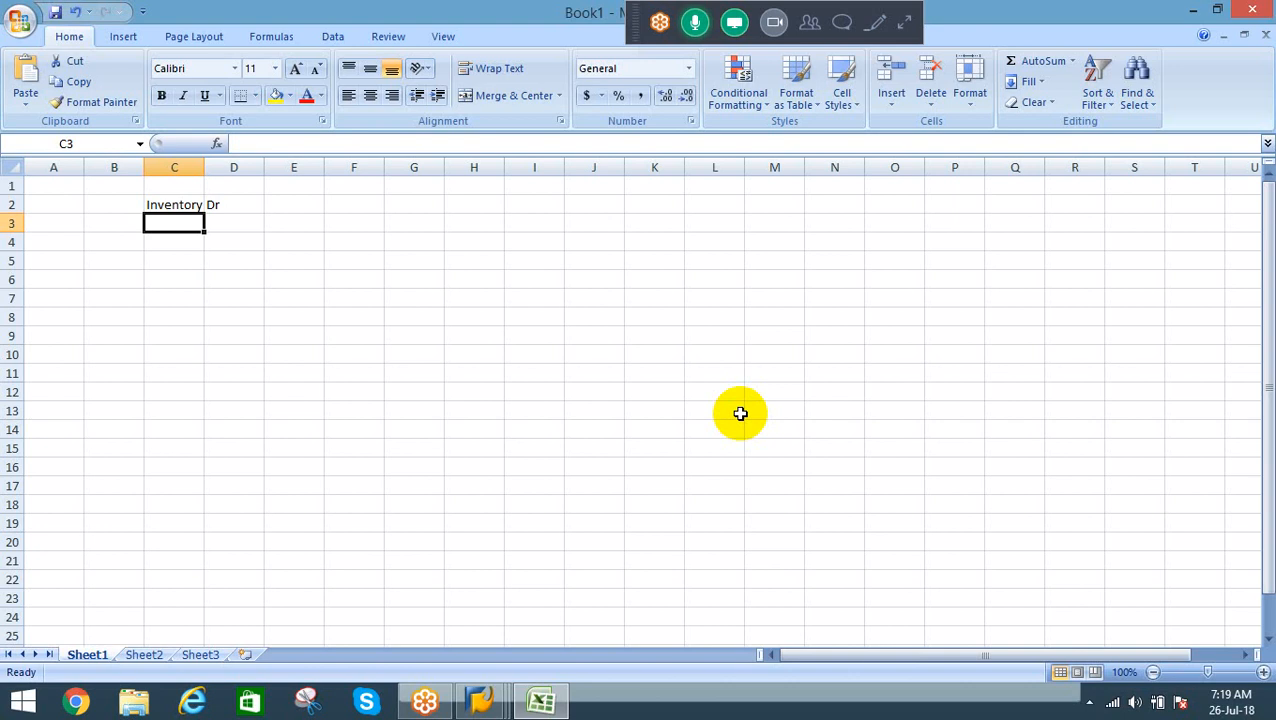
# Enter COGM in C3 and Cr in D3 as the credit line of the posting
pyautogui.write('C')
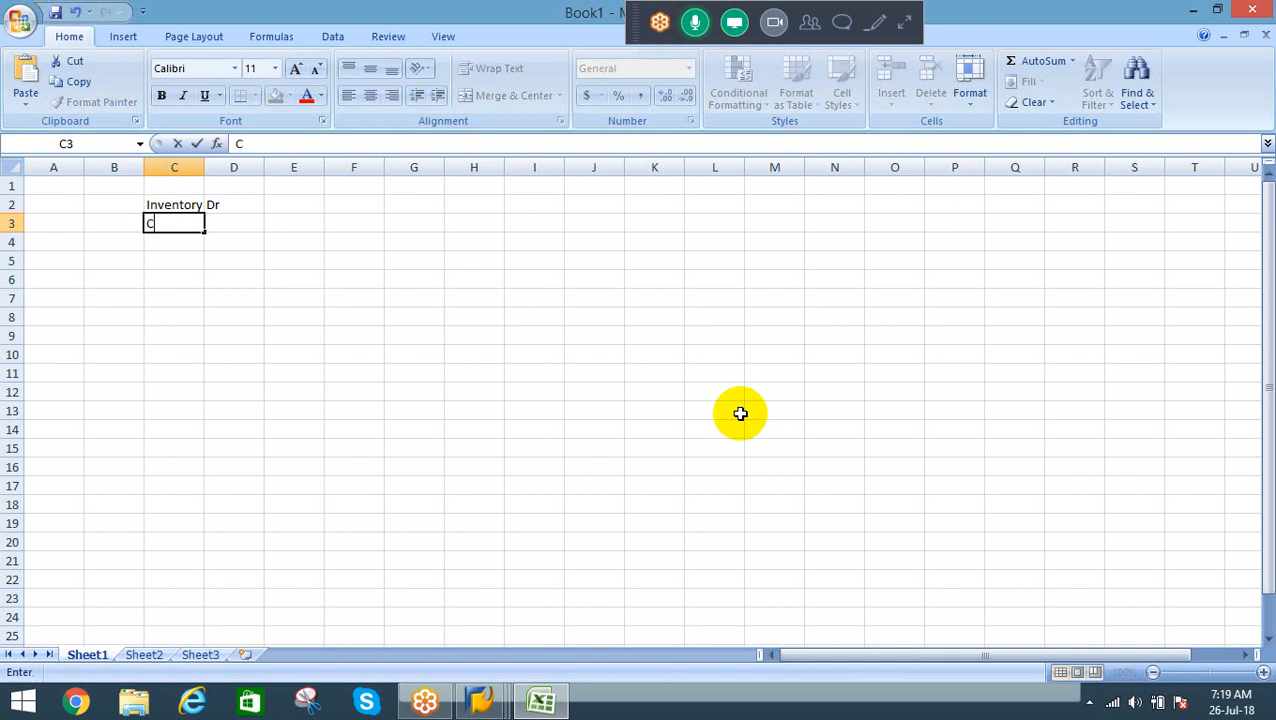
pyautogui.write('OFF')
pyautogui.press('BackSpace')
pyautogui.press('BackSpace')
pyautogui.write('GM')
pyautogui.press('Tab')
pyautogui.write('Cr')
pyautogui.press('Return')
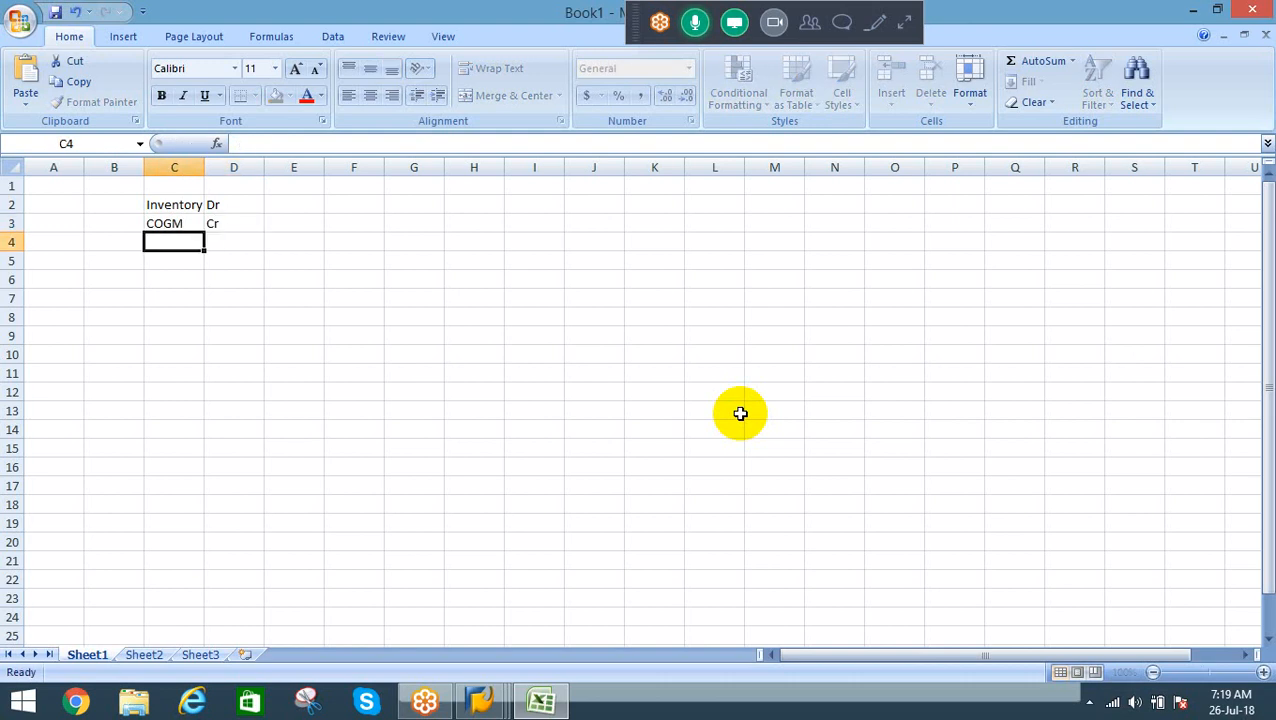
# Extend the text in C2 to "Inventory of FG" and autofit the width of column C
pyautogui.press('Up')
pyautogui.press('Up')
pyautogui.press('Down')
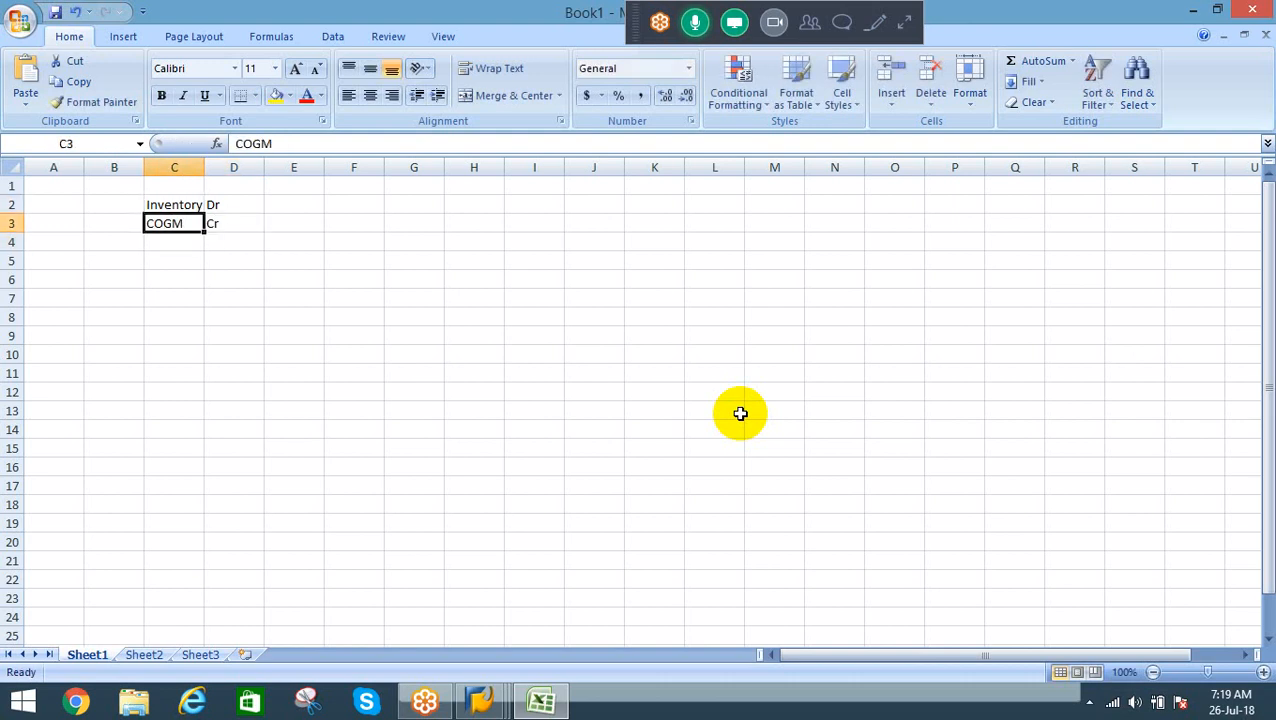
pyautogui.press('Up')
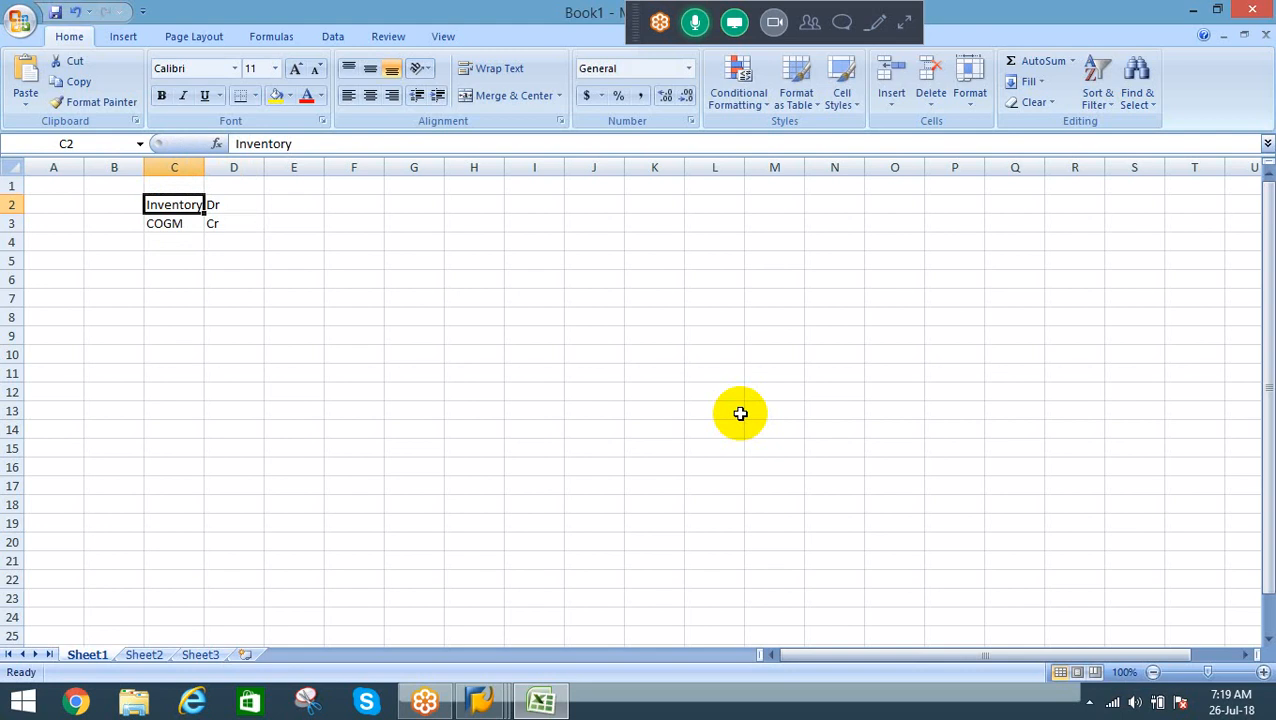
pyautogui.press('F2')
pyautogui.write('of ')
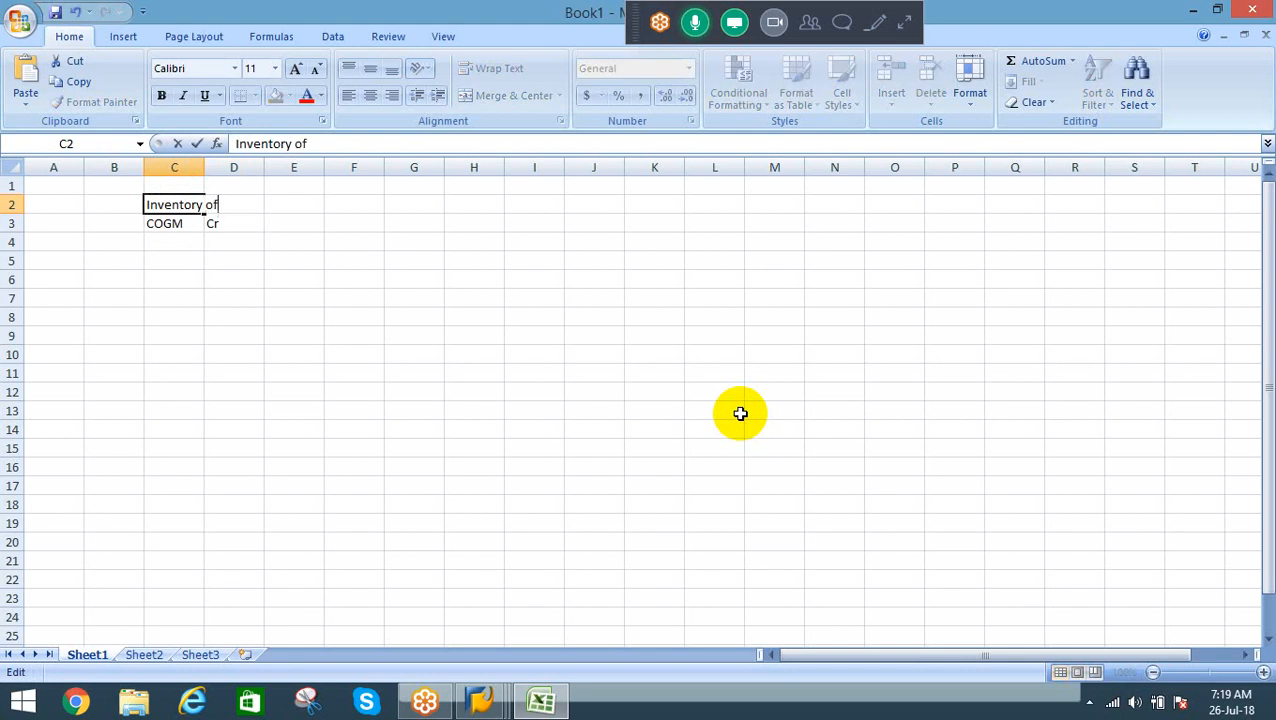
pyautogui.write('FG')
pyautogui.press('Return')
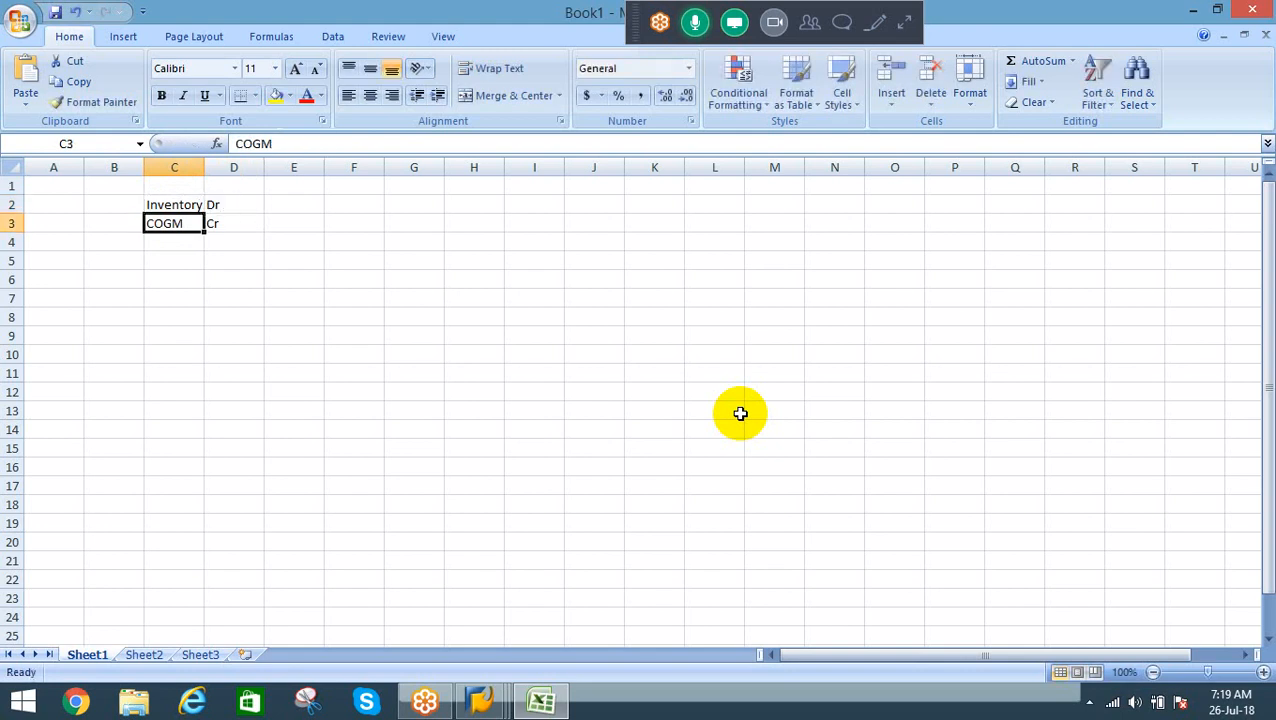
pyautogui.press('Up')
pyautogui.hotkey('alt', 'o')
pyautogui.press('c')
pyautogui.press('a')
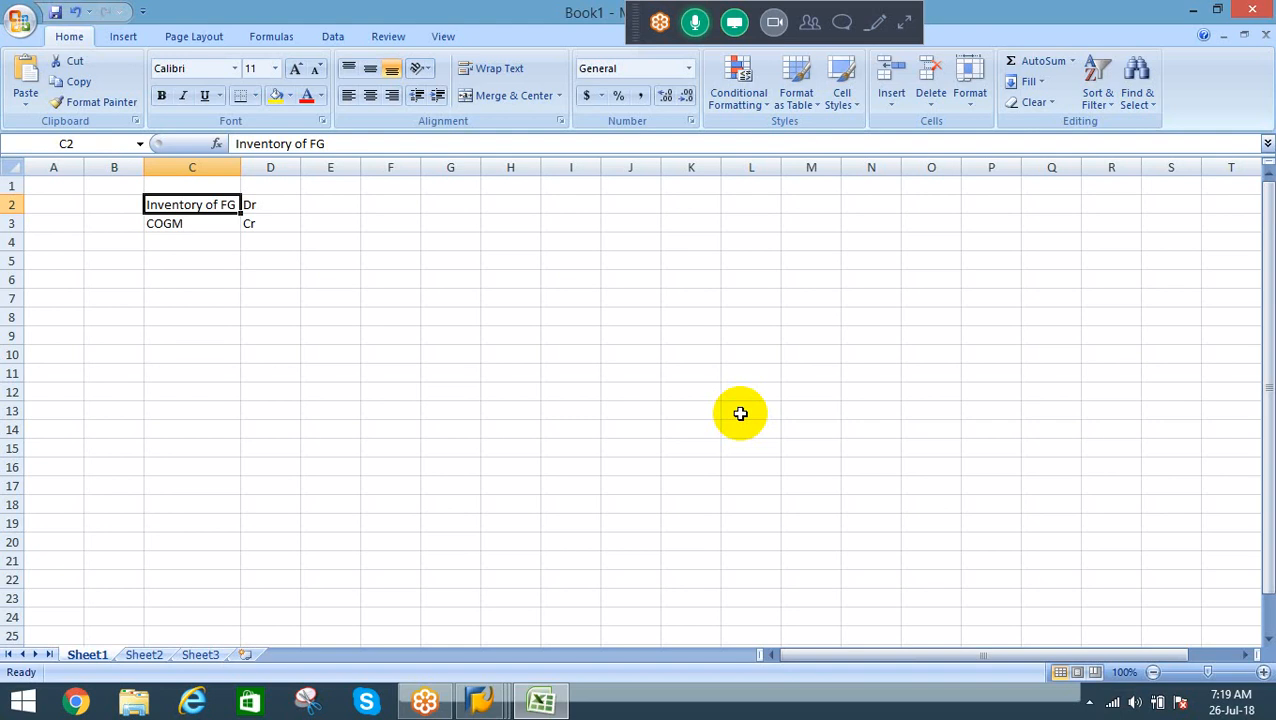
# Enter the transaction key BSX in E2 beside the Inventory of FG debit line
pyautogui.hotkey('shift', 'Right')
pyautogui.hotkey('shift', 'Down')
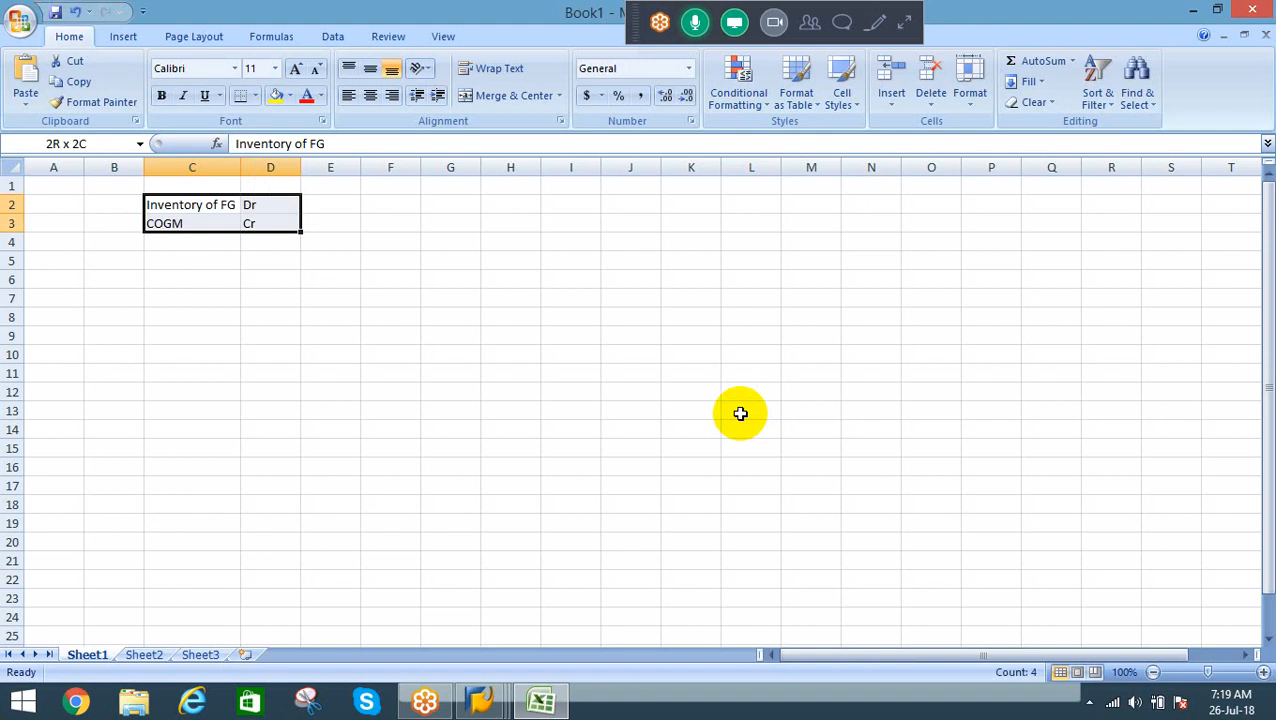
pyautogui.press('Down')
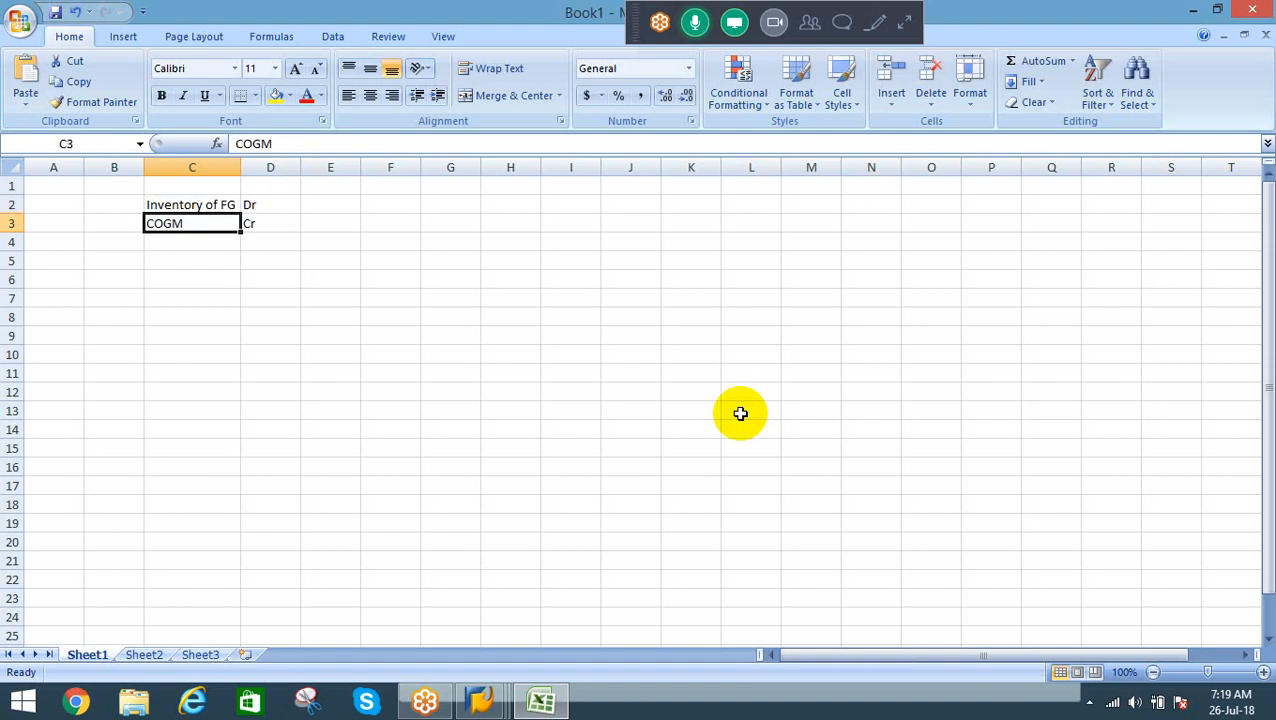
pyautogui.press('Up')
pyautogui.press('Right')
pyautogui.press('Right')
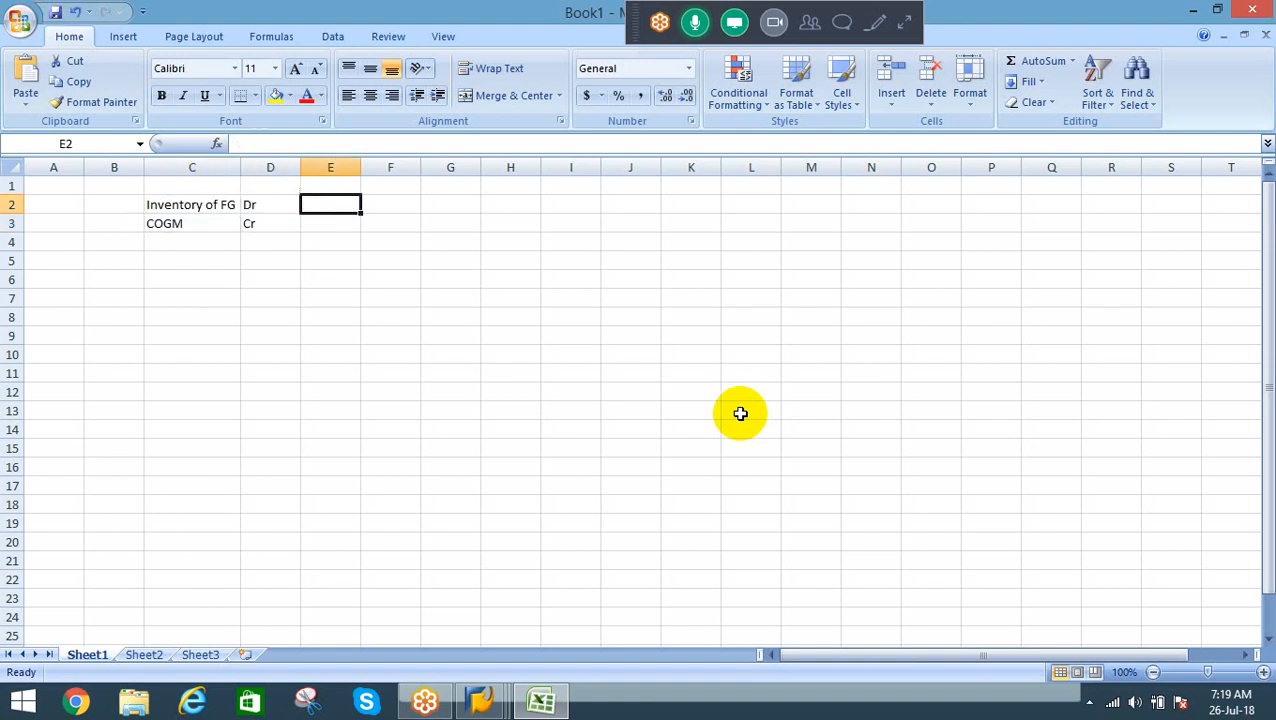
pyautogui.write('BSX')
pyautogui.press('Return')
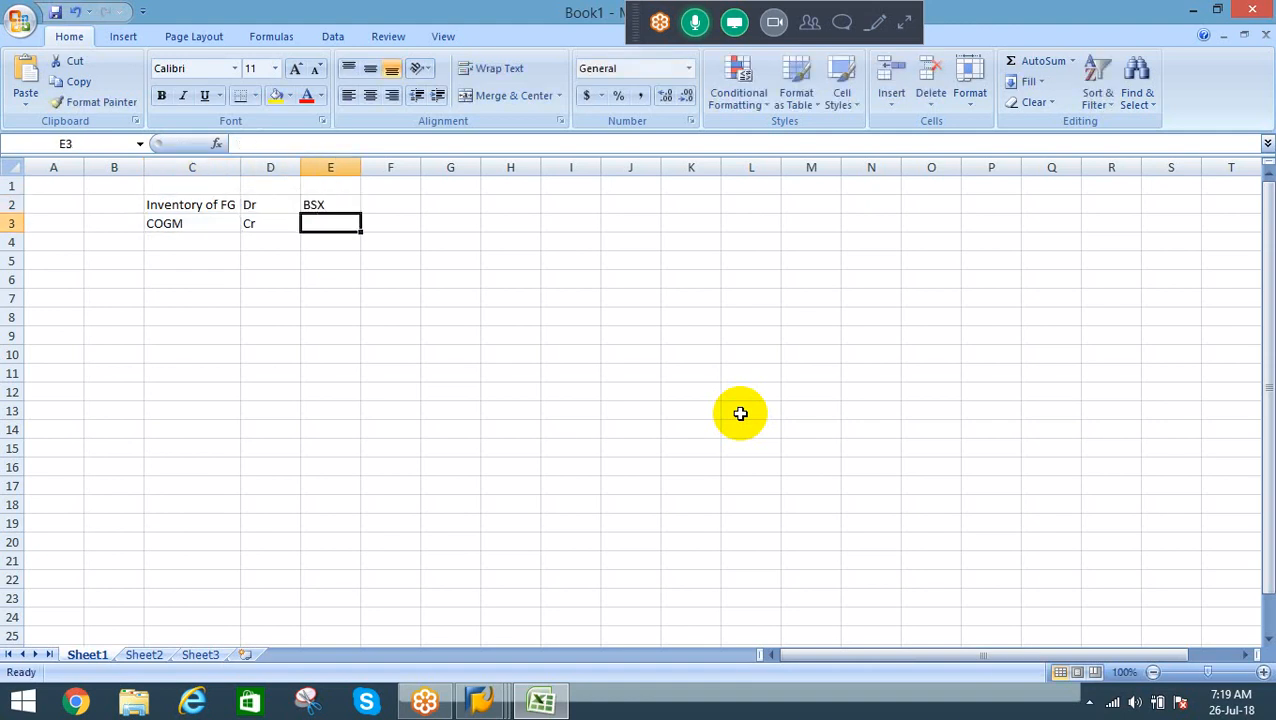
# Look up the account modification in the SAP error text and enter AUF in E3 beside the COGM line
pyautogui.press('Up')
pyautogui.press('Down')
pyautogui.hotkey('alt', 'Tab')
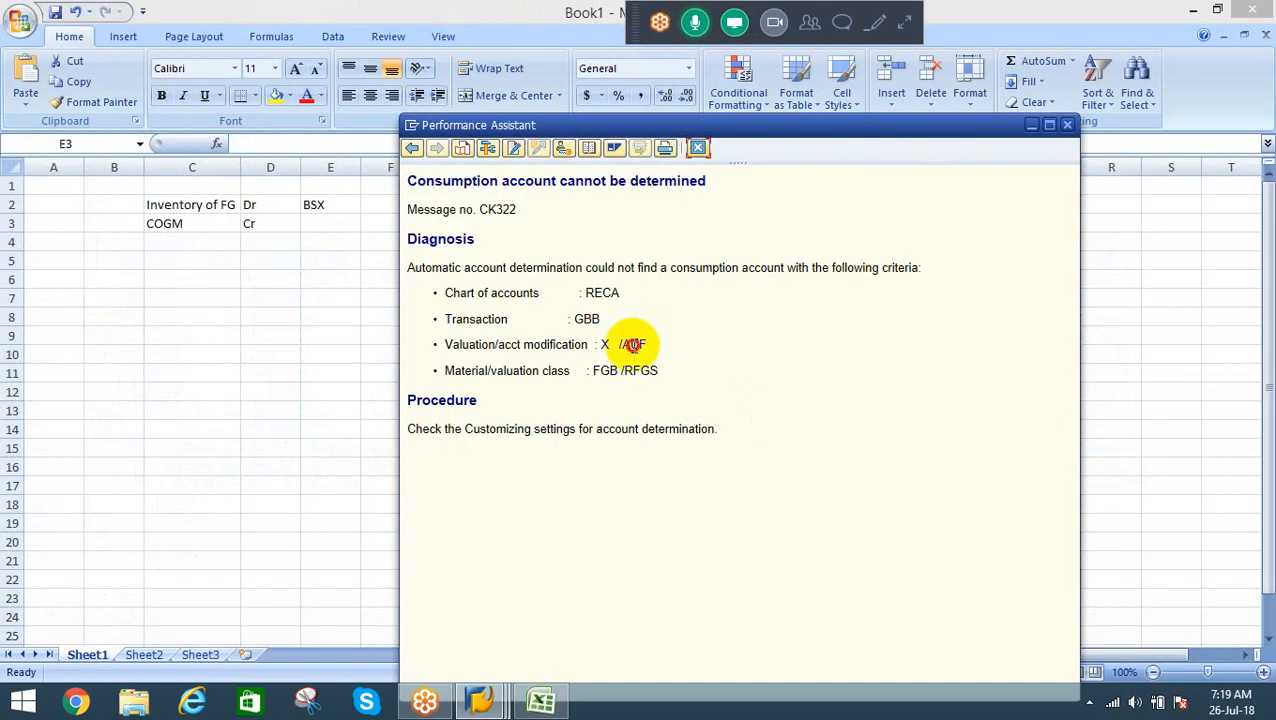
pyautogui.doubleClick(632, 345)
pyautogui.hotkey('alt', 'Tab')
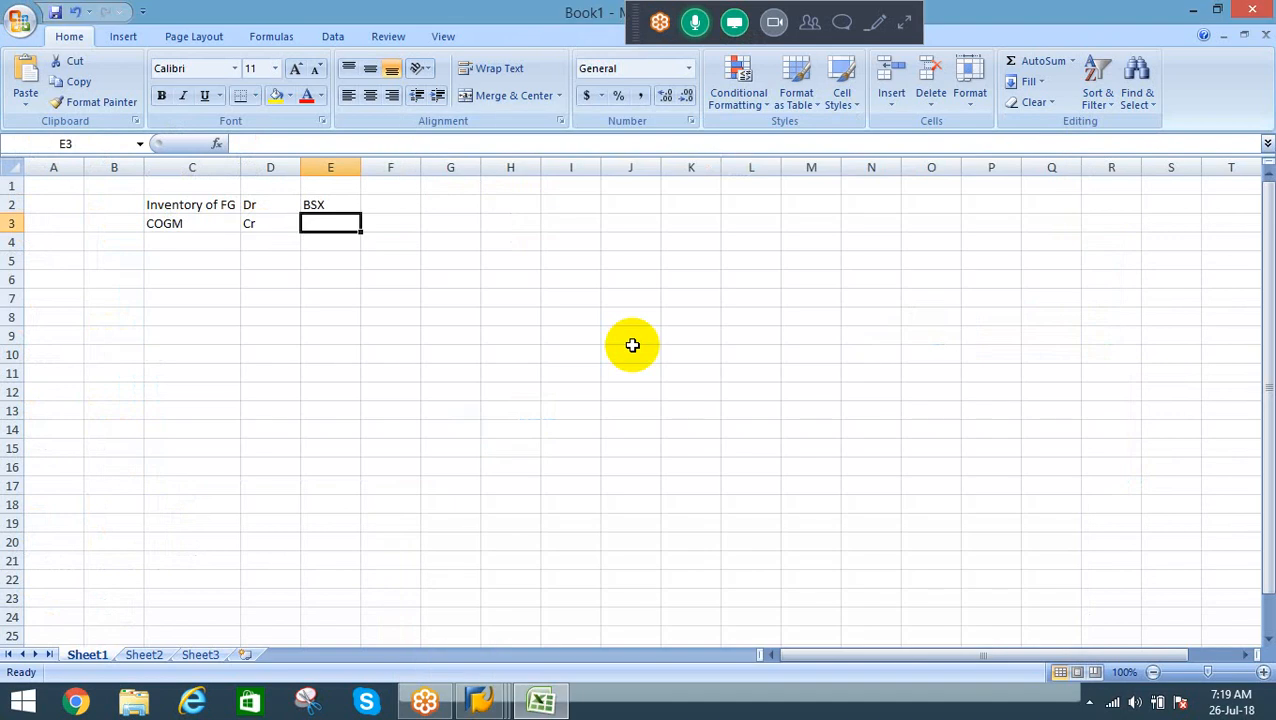
pyautogui.write('AUF')
pyautogui.press('Return')
pyautogui.press('Up')
# Close the SAP error text and change the COGM line's entry in E3 to GBB-AUF
pyautogui.hotkey('alt', 'Tab')
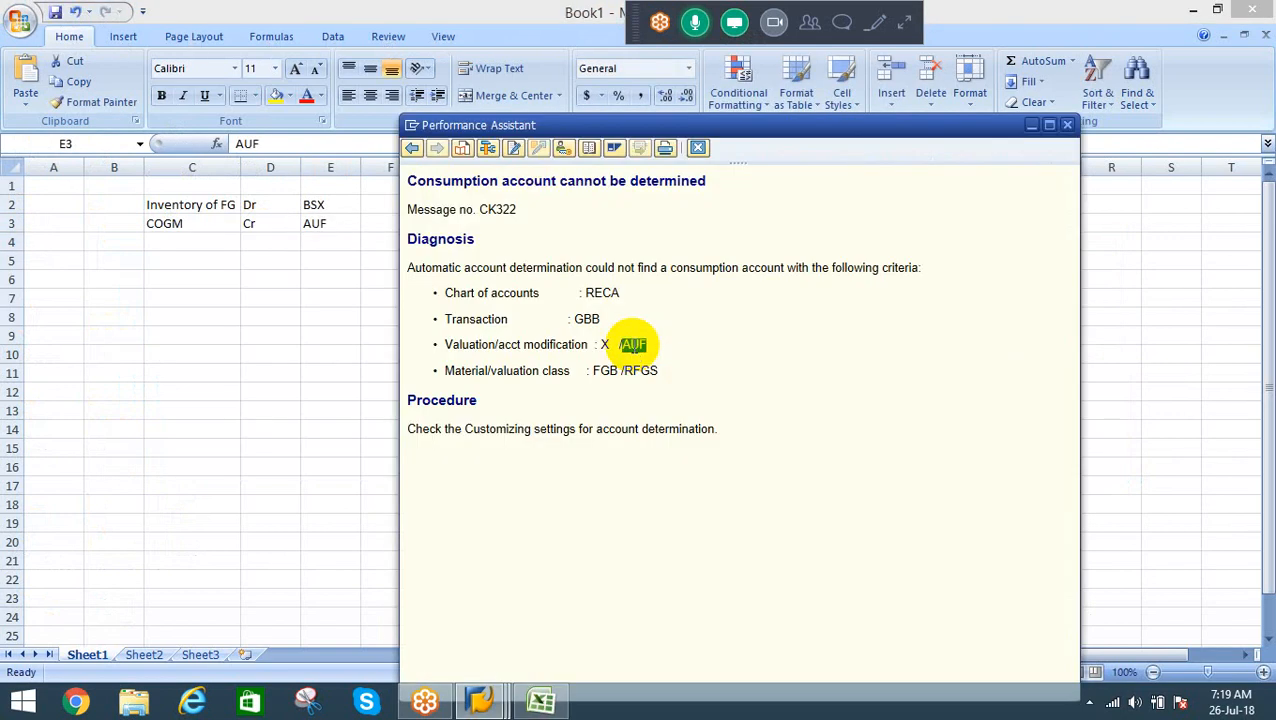
pyautogui.click(698, 148)
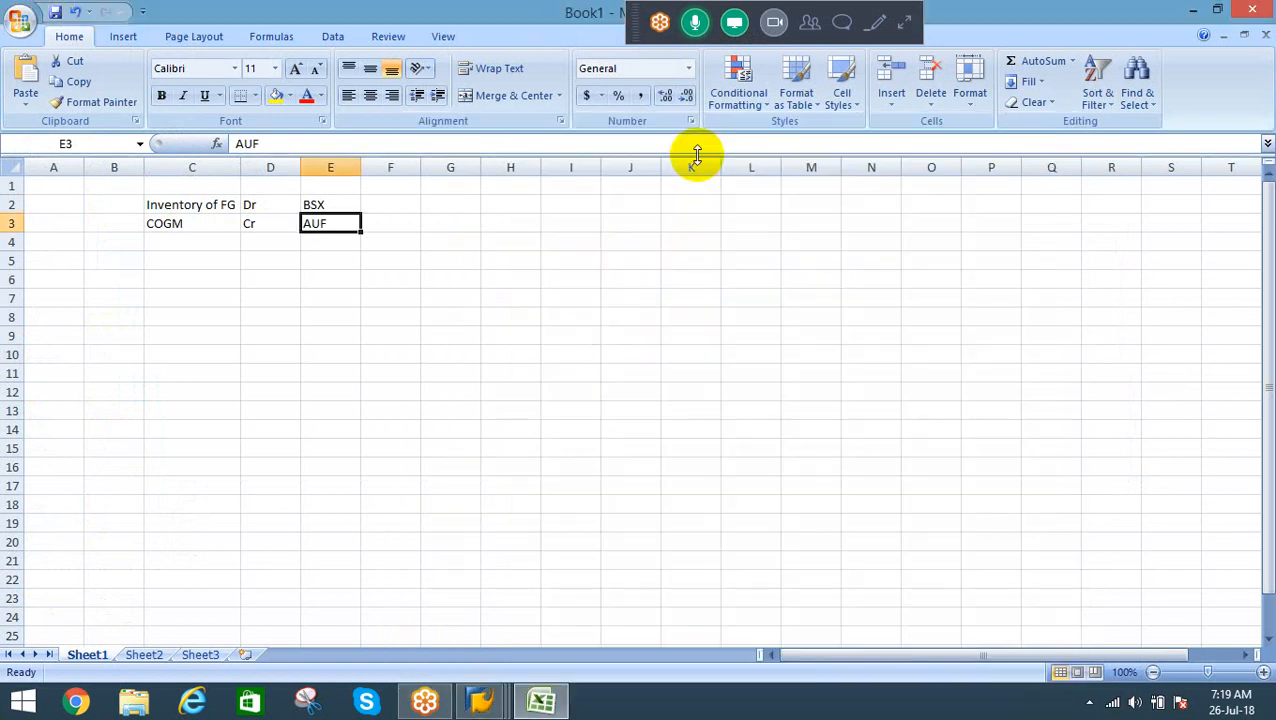
pyautogui.press('F2')
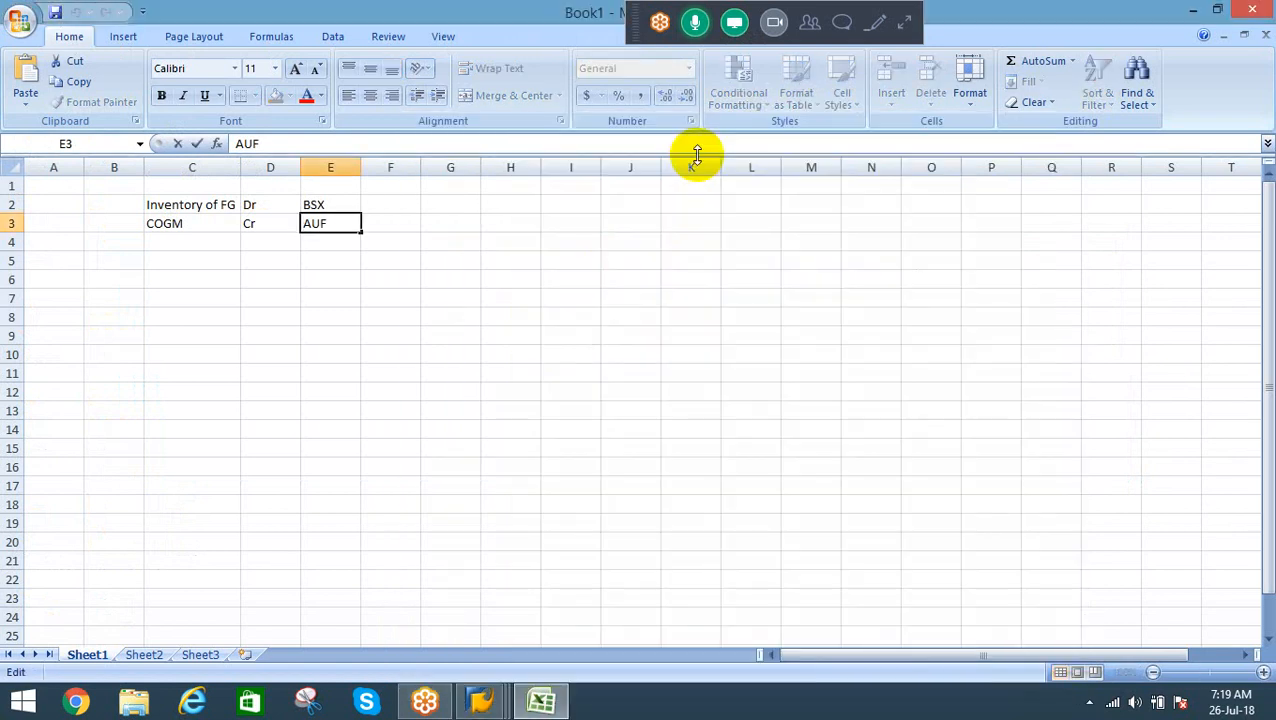
pyautogui.write('GBB')
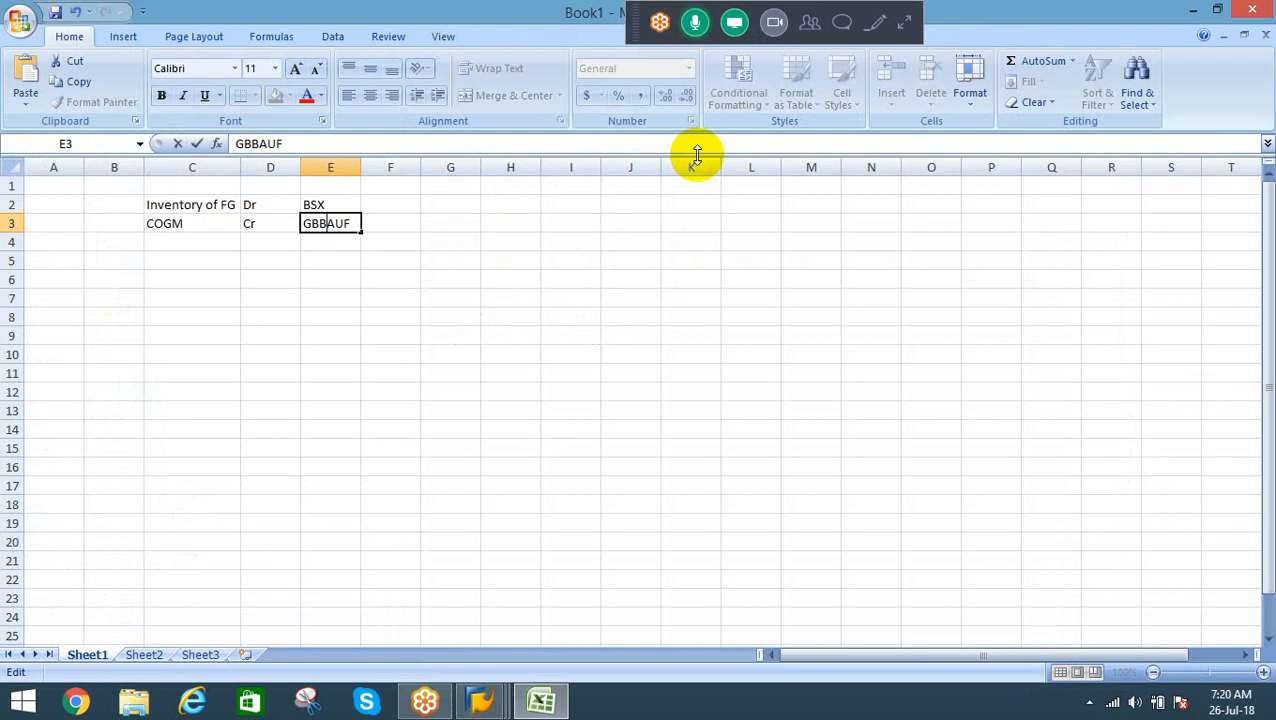
pyautogui.write('-')
pyautogui.press('Return')
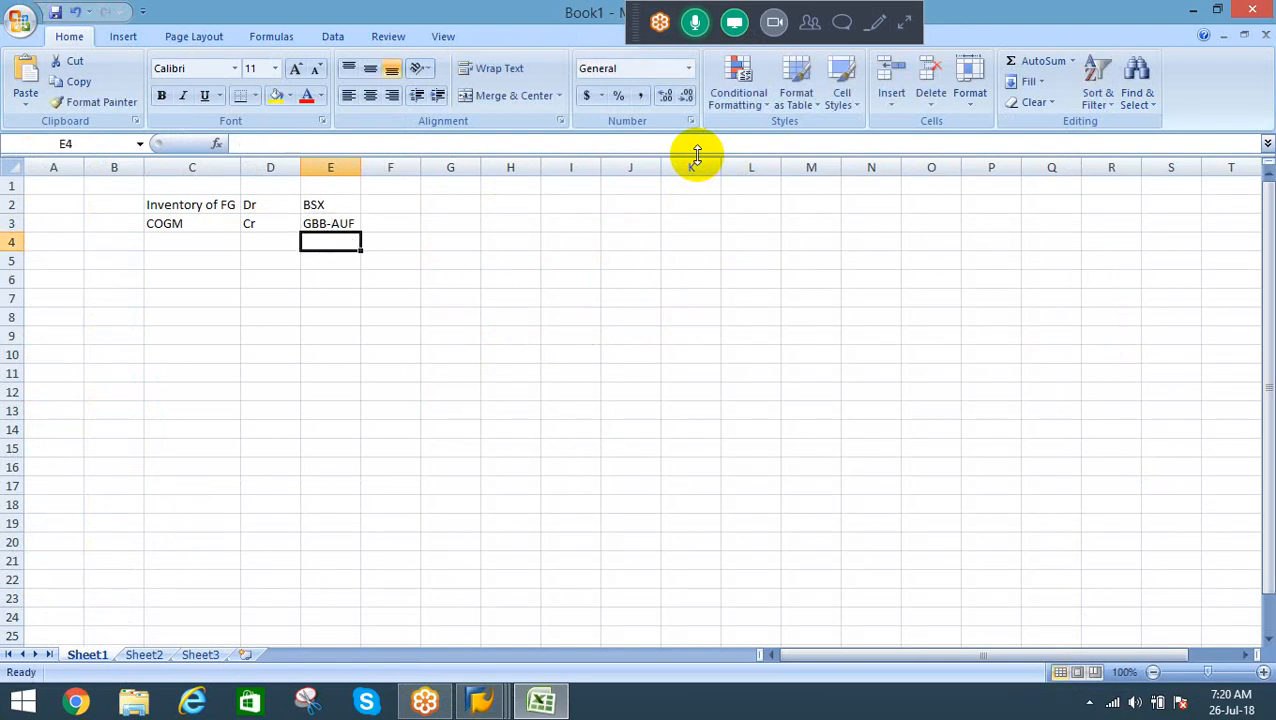
# Enter the heading "Goods receipt from Production order" in C1 above the two posting lines
pyautogui.press('Left')
pyautogui.press('Left')
pyautogui.press('Up')
pyautogui.press('Up')
pyautogui.press('Up')
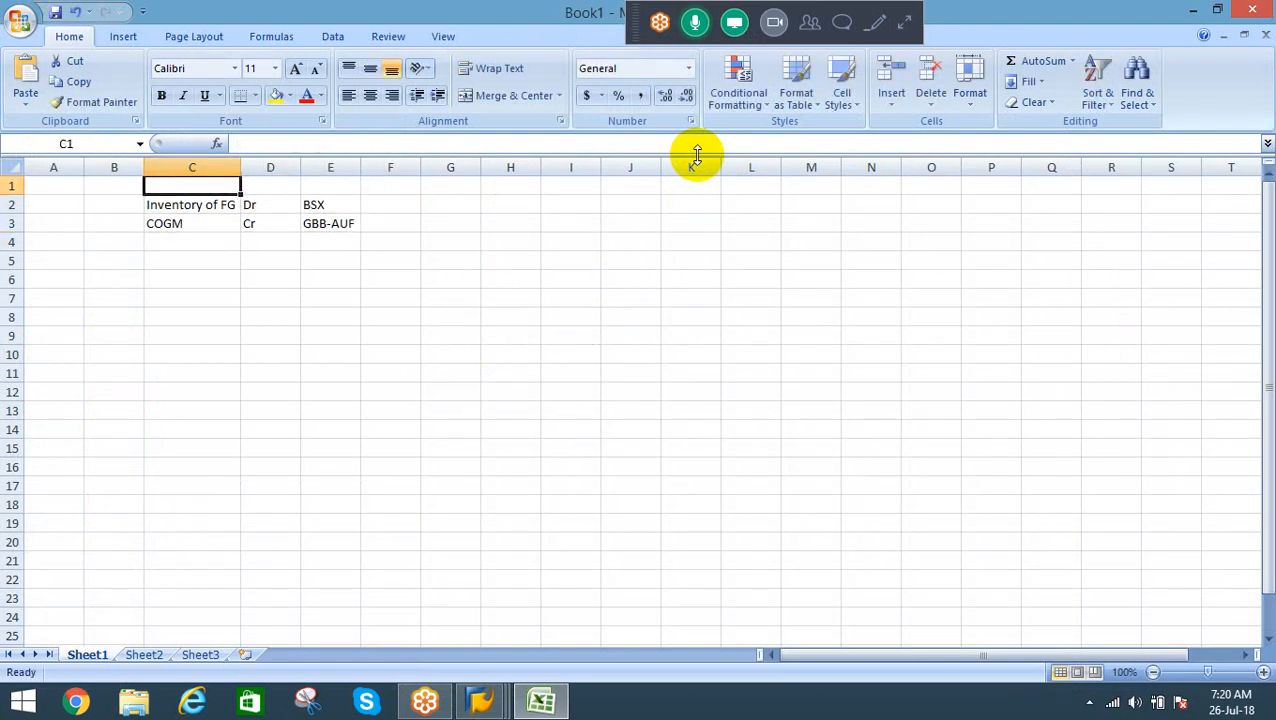
pyautogui.write('Go')
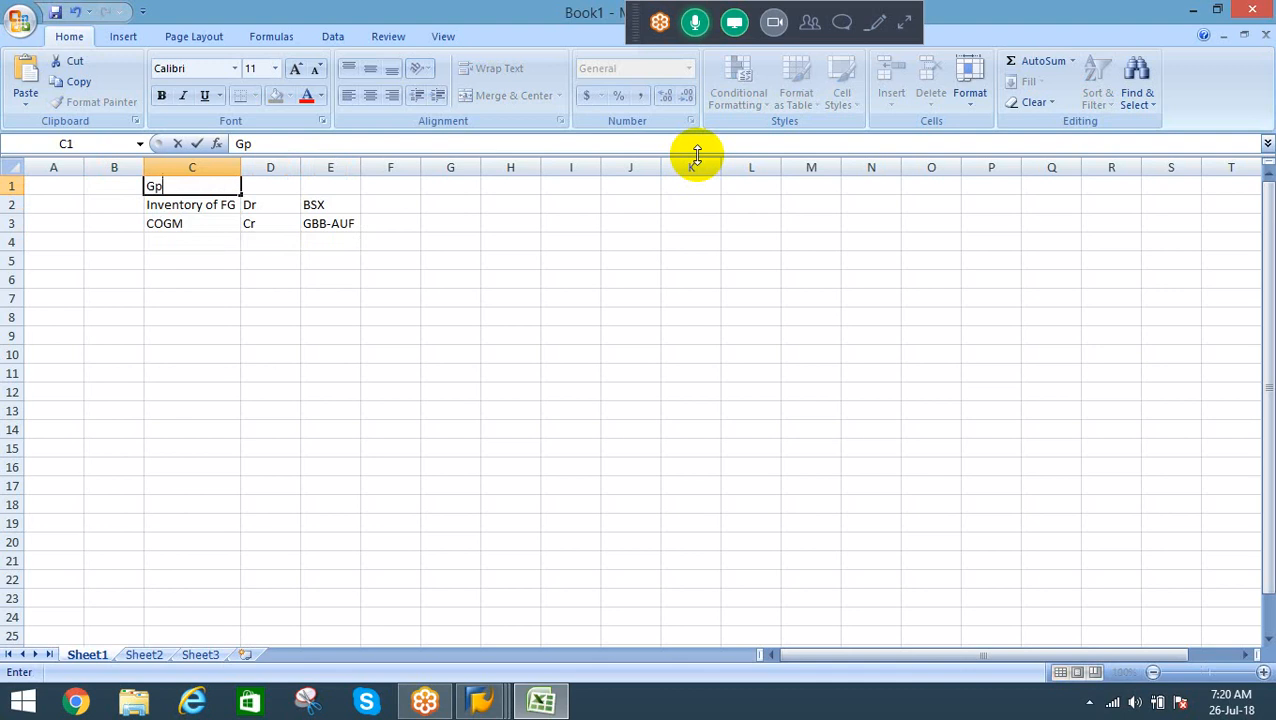
pyautogui.press('BackSpace')
pyautogui.write('oods')
pyautogui.press('BackSpace')
pyautogui.press('BackSpace')
pyautogui.press('BackSpace')
pyautogui.write('ods receipt f')
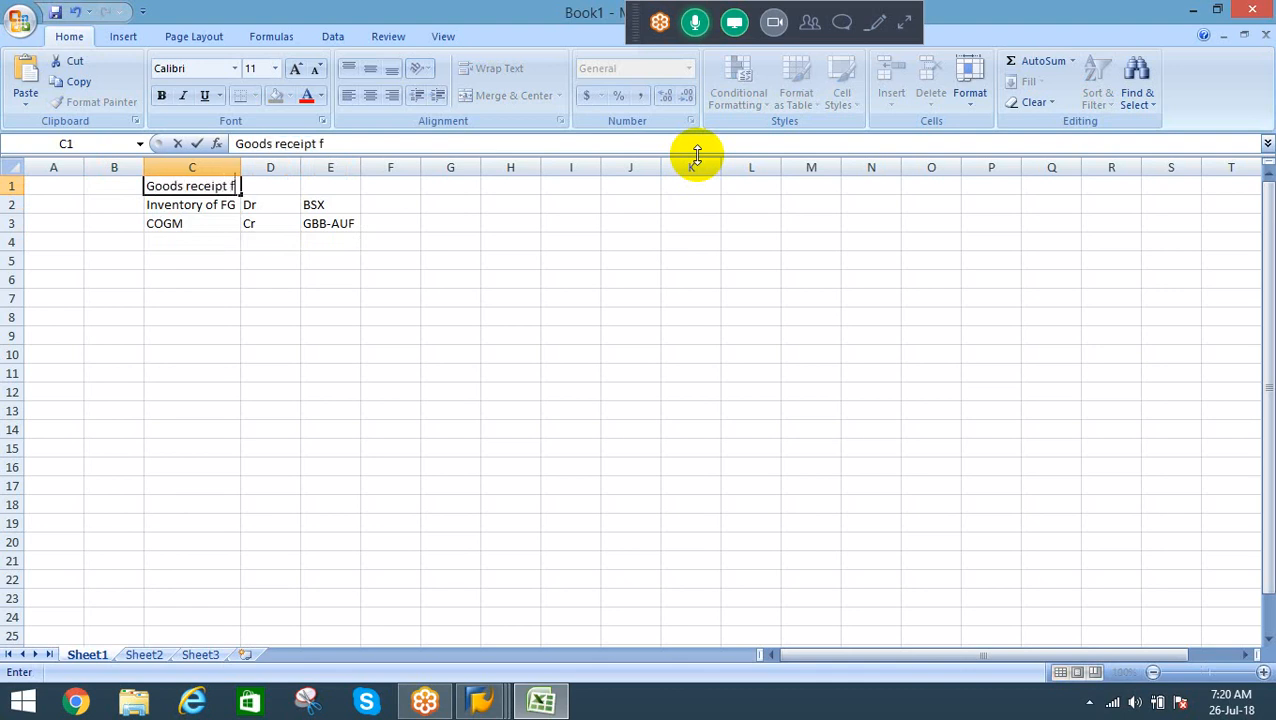
pyautogui.write('rom Produ')
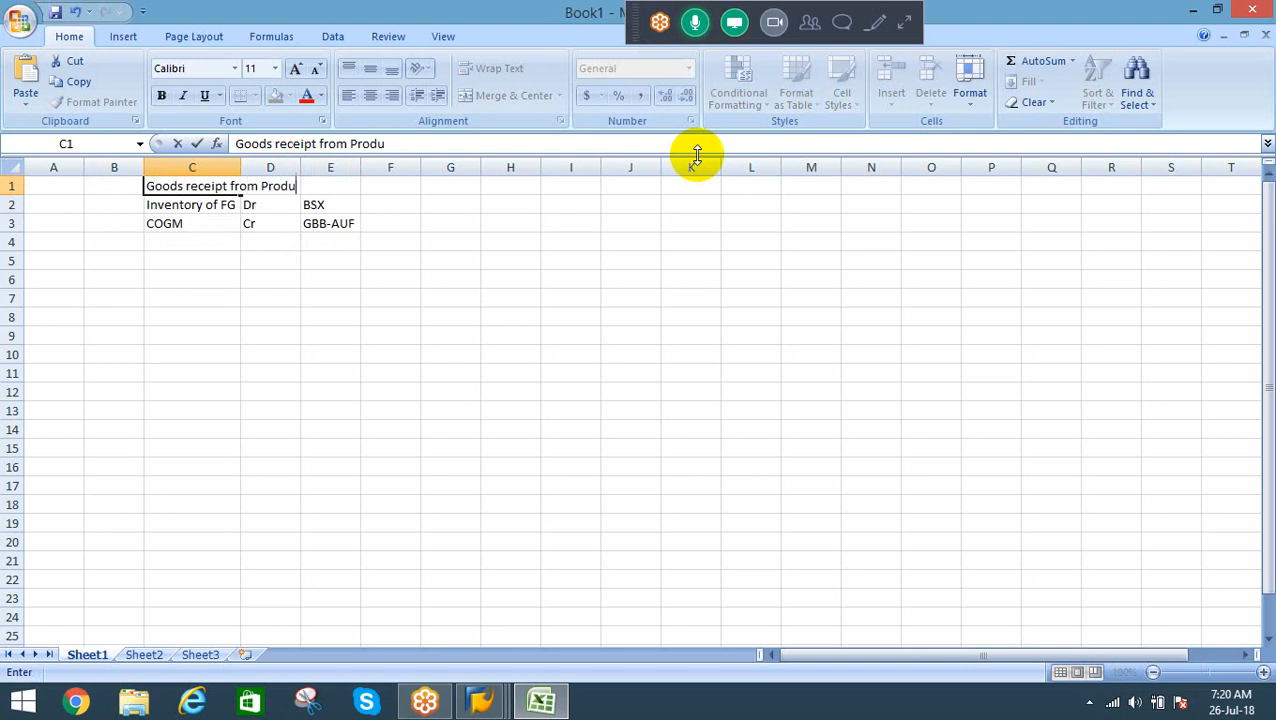
pyautogui.write('ction order')
pyautogui.press('Return')
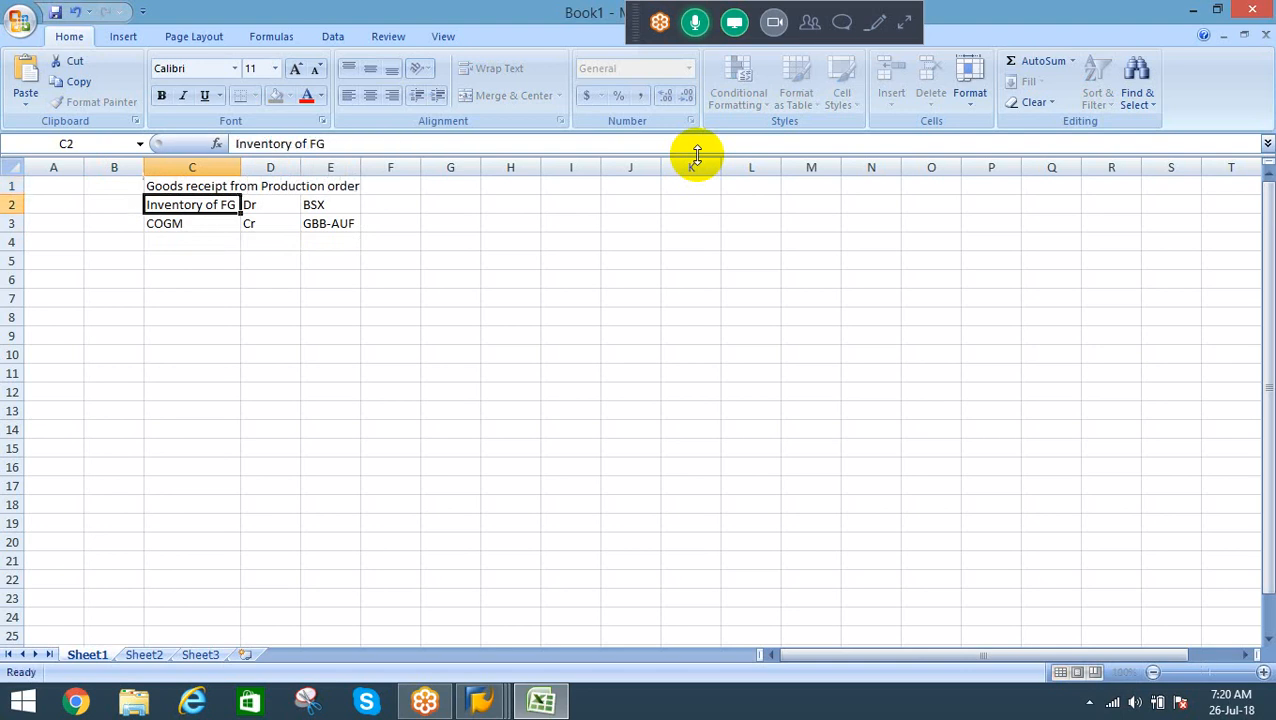
pyautogui.press('Return')
pyautogui.press('Return')
pyautogui.press('Return')
pyautogui.press('Return')
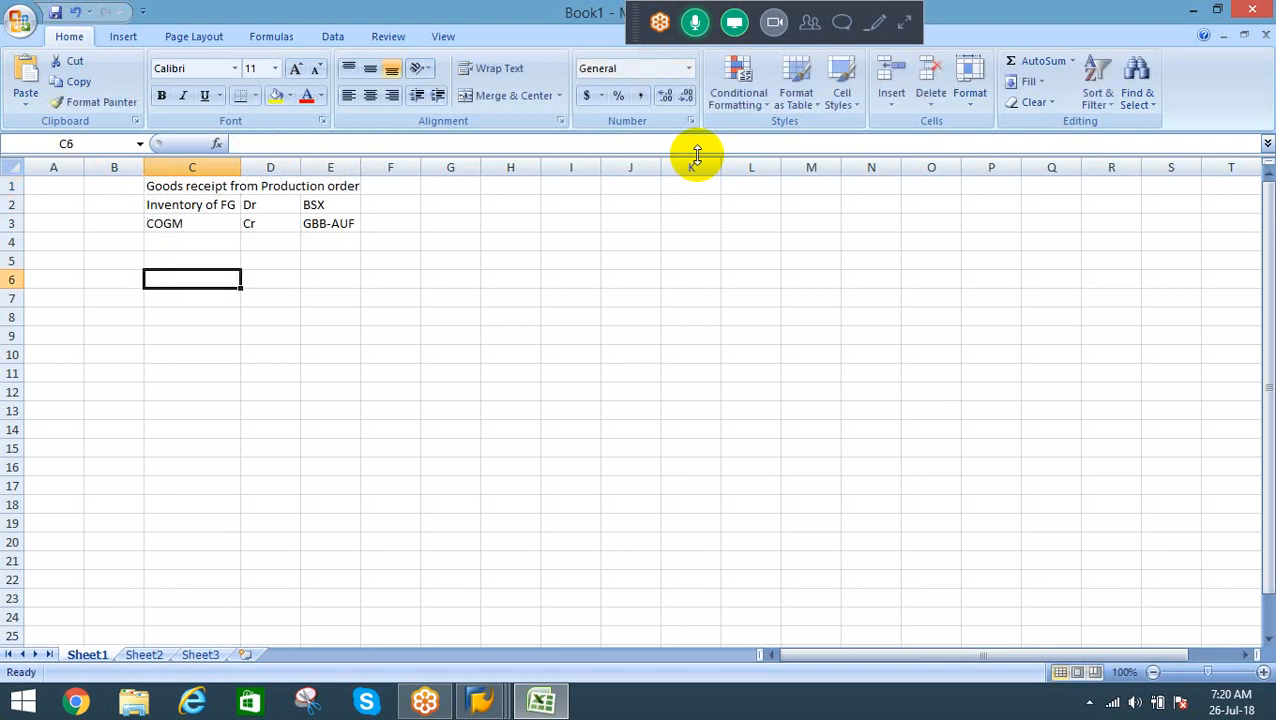
pyautogui.press('Up')
pyautogui.press('Up')
pyautogui.press('Up')
pyautogui.press('Up')
pyautogui.press('Up')
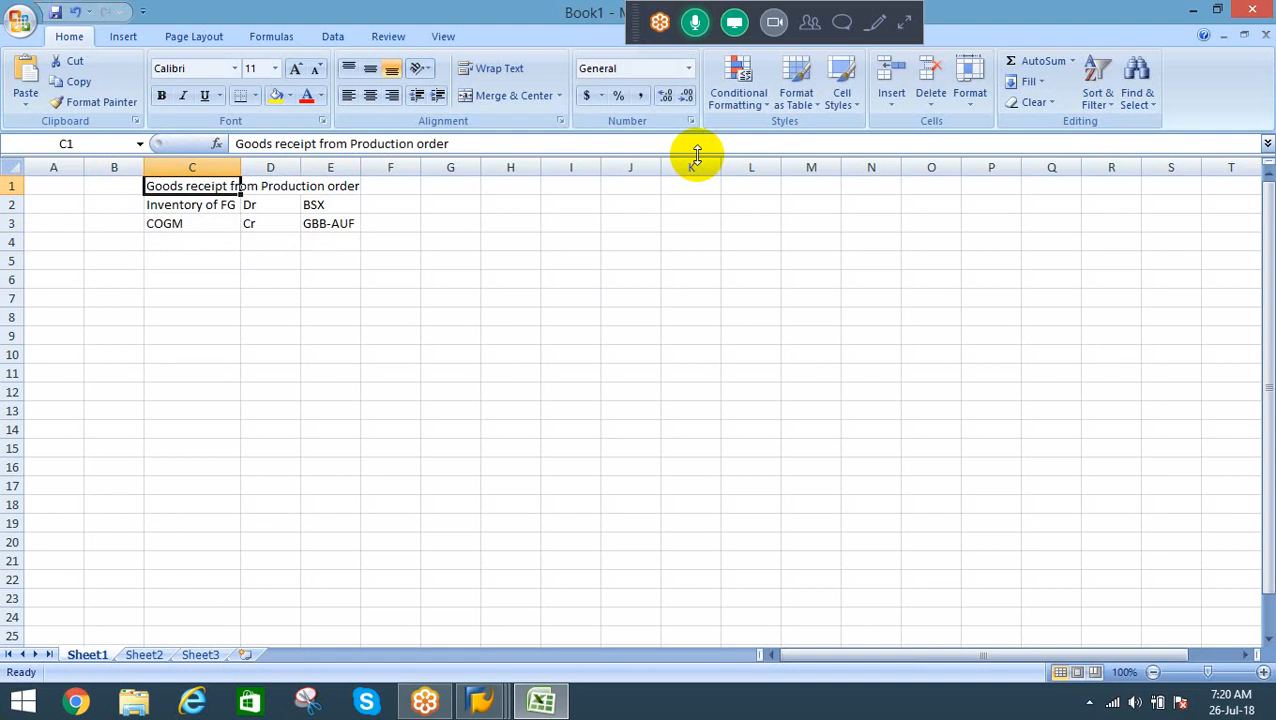
pyautogui.press('Down')
pyautogui.press('Down')
pyautogui.press('Down')
pyautogui.press('Down')
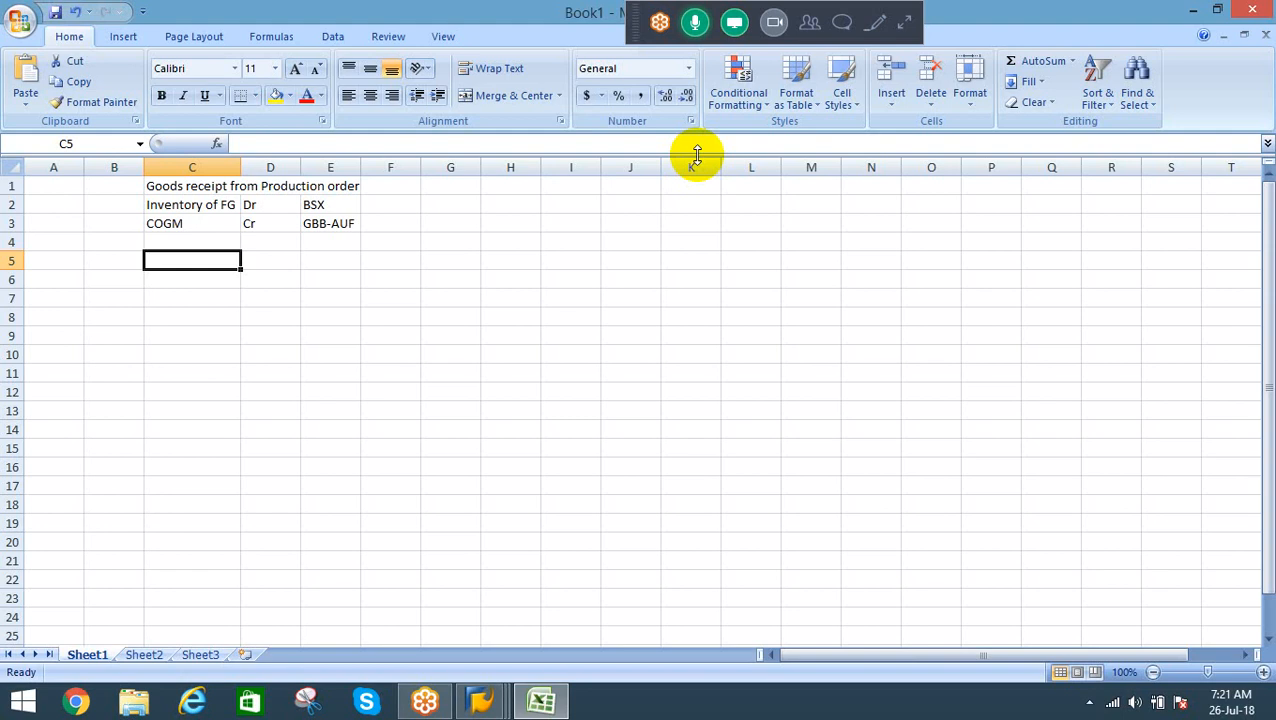
# Switch to SAP, leave the production order creation without saving and open transaction OBYC for automatic postings
pyautogui.hotkey('alt', 'Tab')
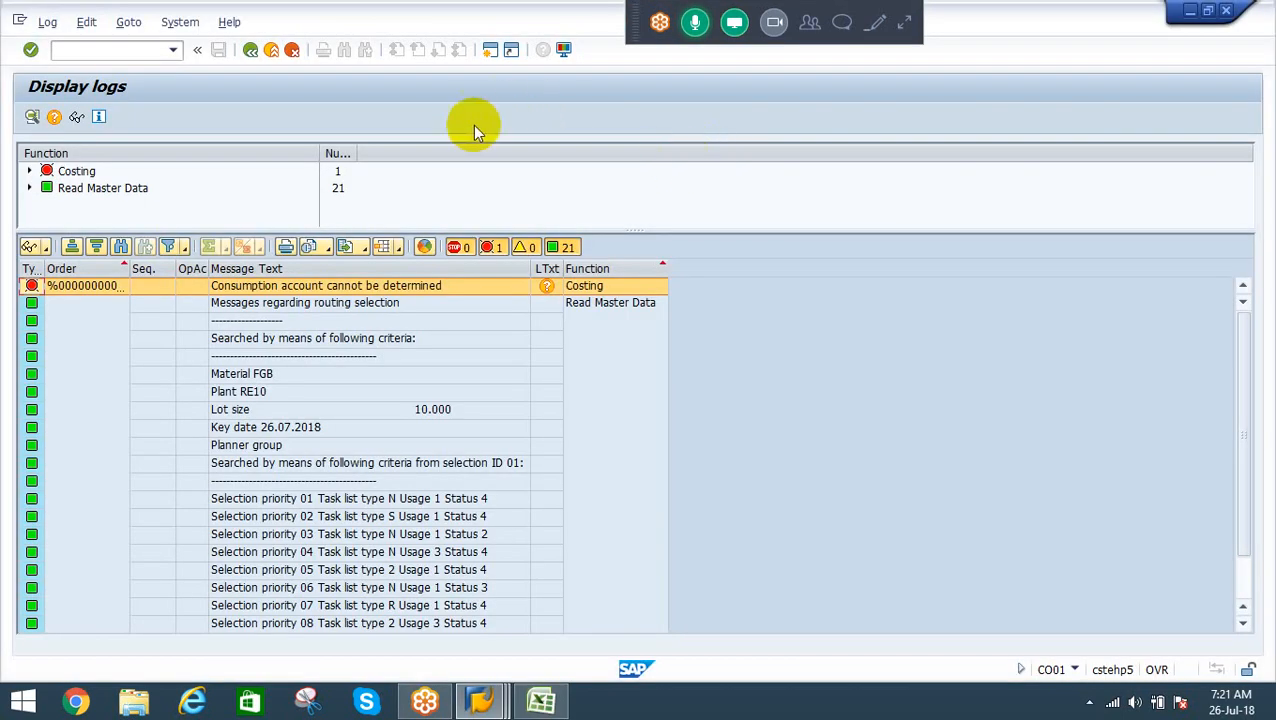
pyautogui.press('F3')
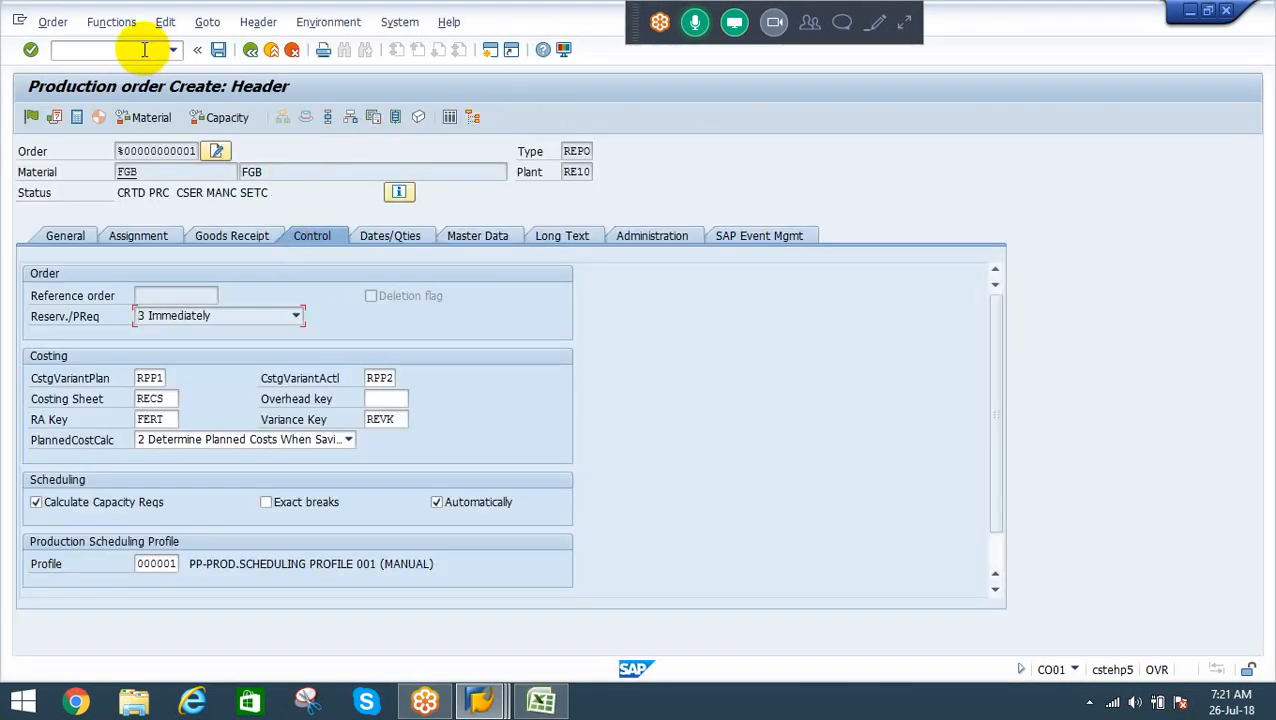
pyautogui.press('F3')
pyautogui.click(335, 385)
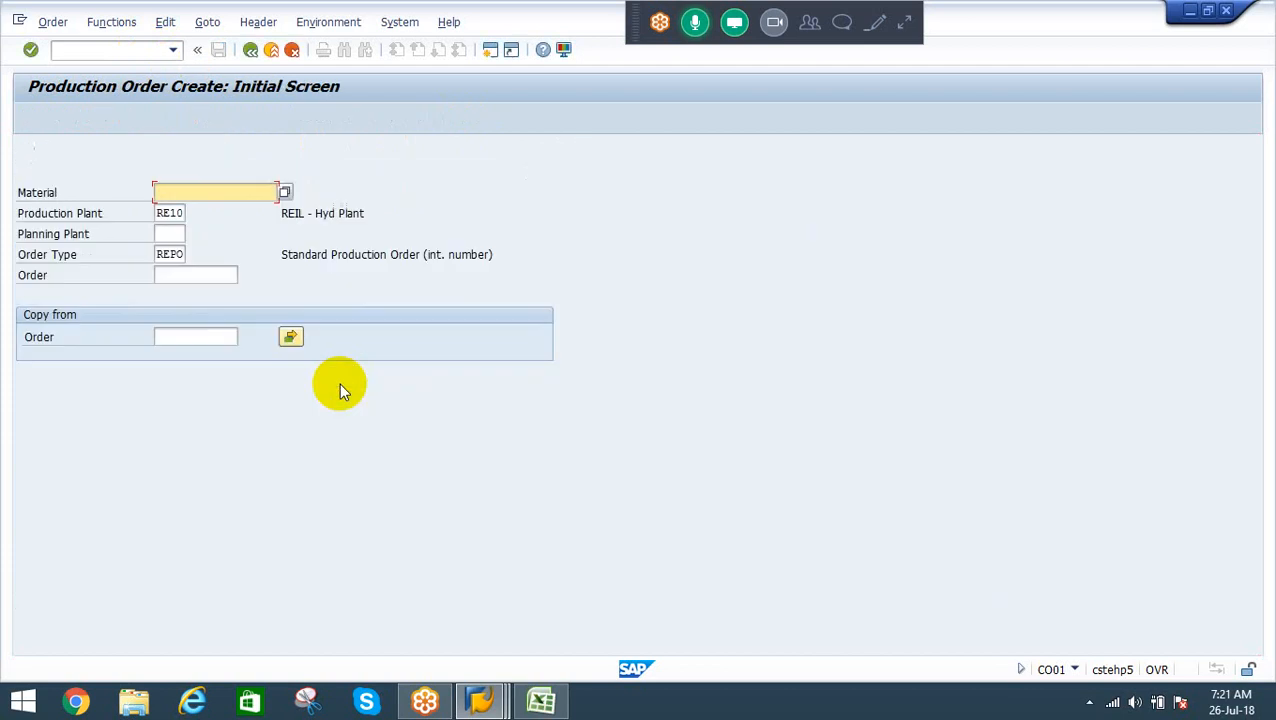
pyautogui.press('F3')
pyautogui.click(138, 52)
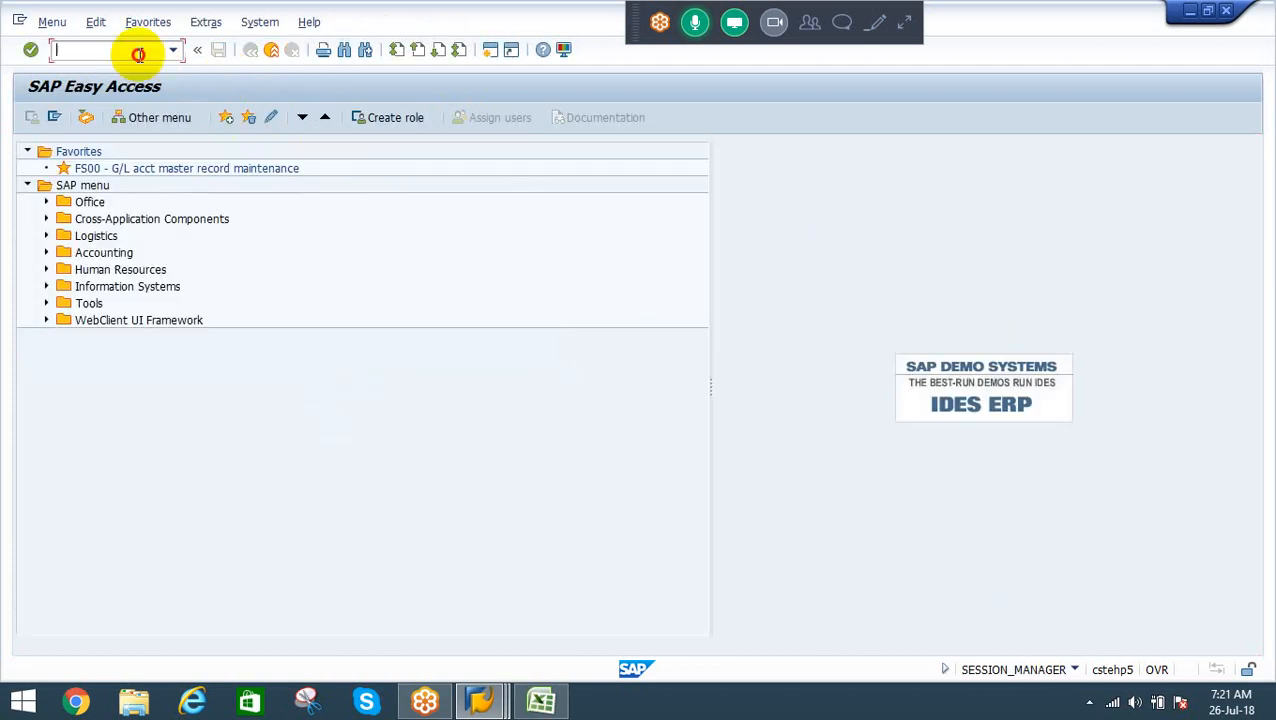
pyautogui.write('co03')
pyautogui.press('Return')
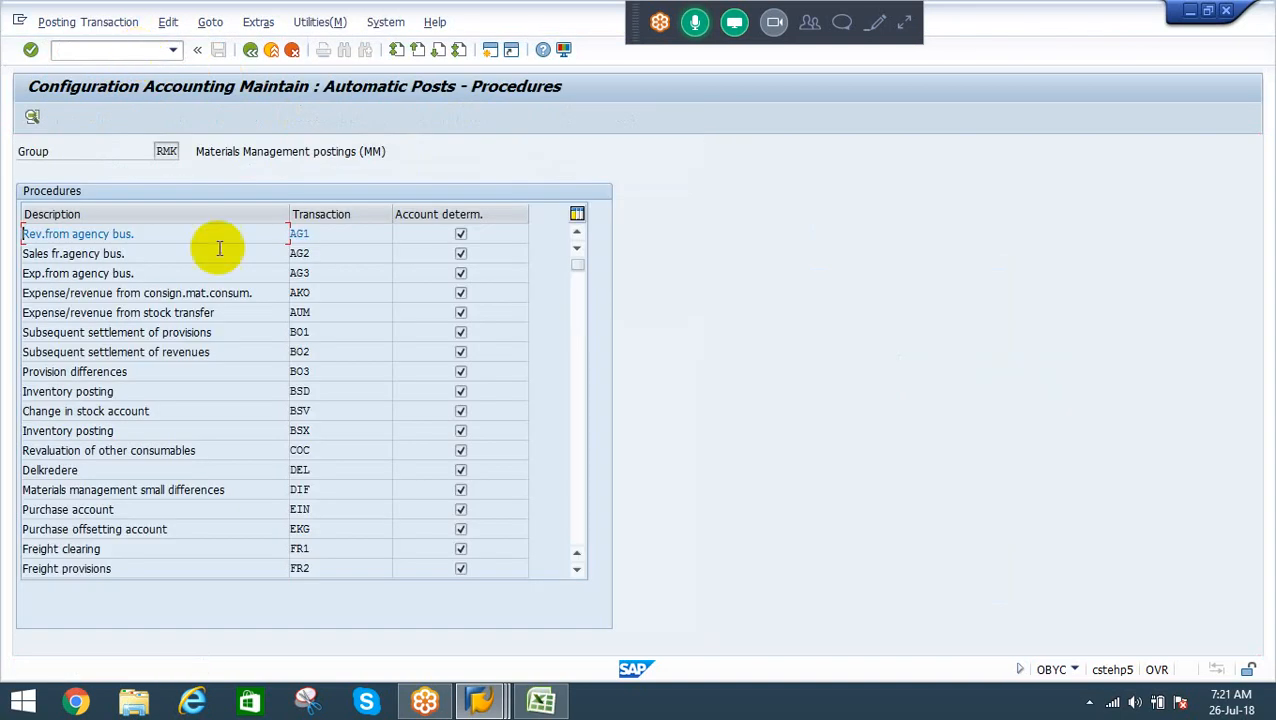
# Open the account assignment of inventory posting transaction BSX for chart of accounts RECA
pyautogui.click(313, 430)
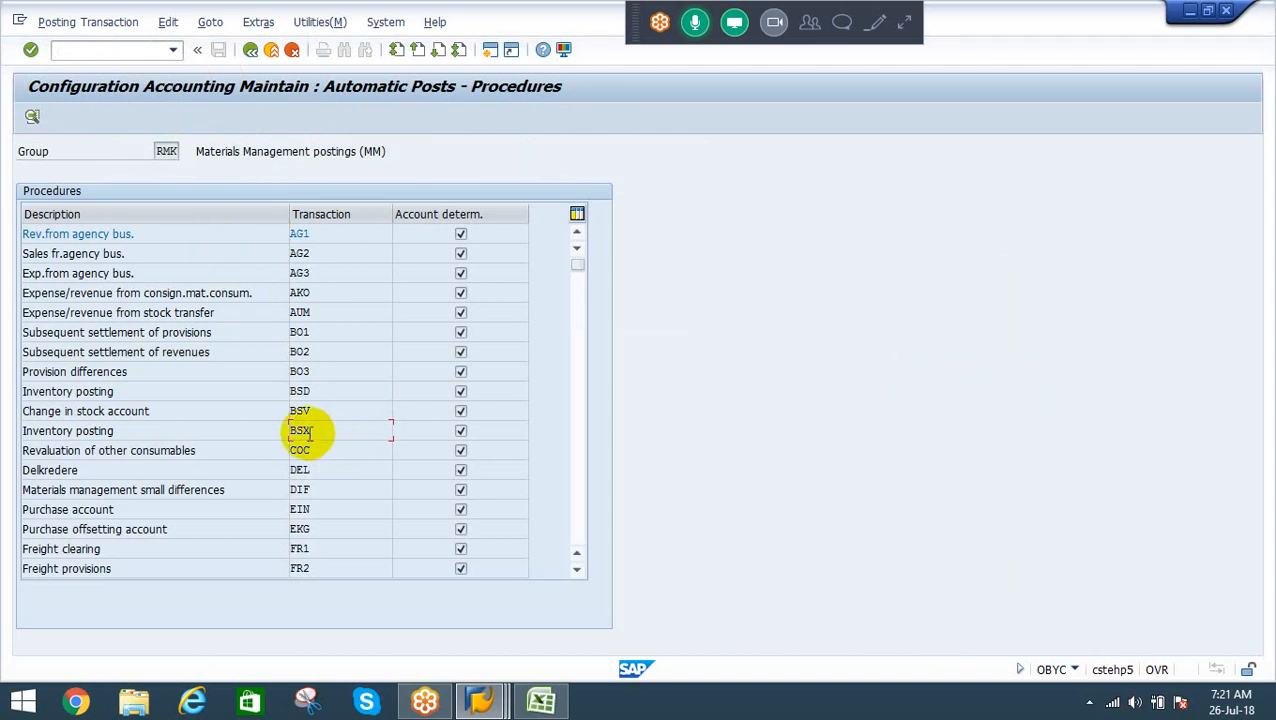
pyautogui.doubleClick(301, 430)
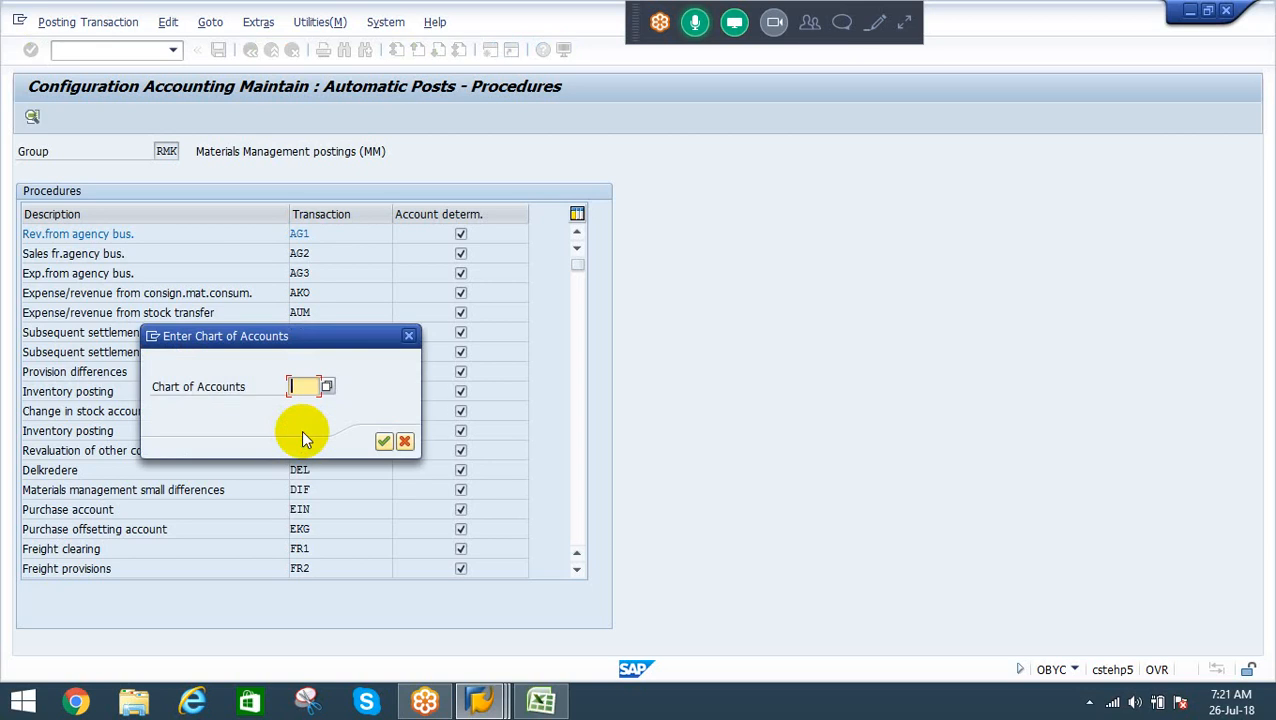
pyautogui.press('Down')
pyautogui.press('Down')
pyautogui.press('Return')
pyautogui.press('Return')
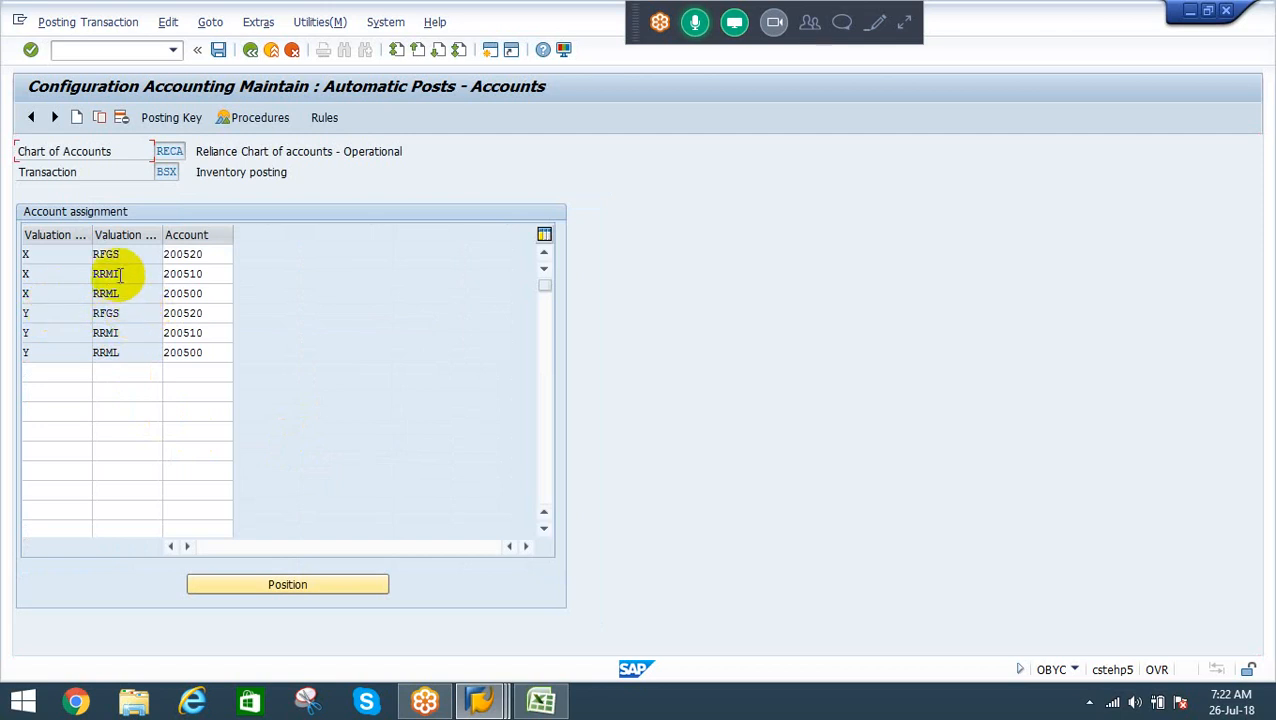
# Look up G/L account 200520, assigned to valuation class RFGS, by searching in company code REIL
pyautogui.click(210, 255)
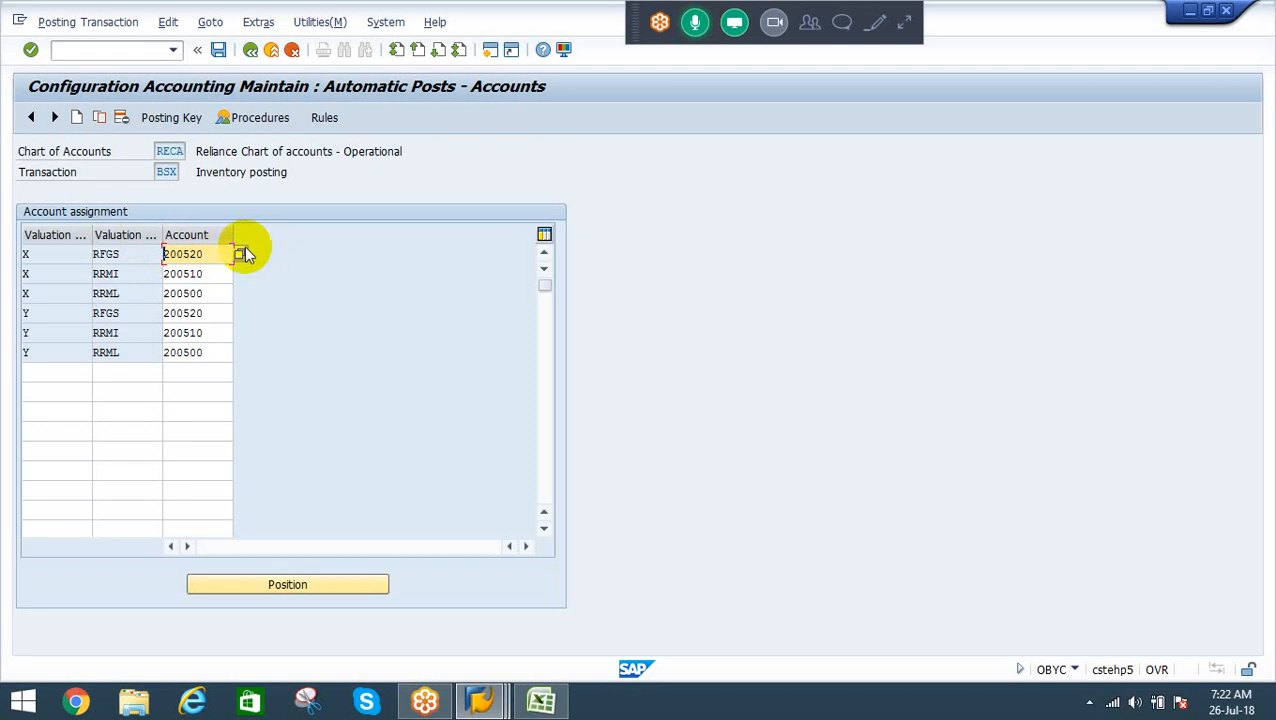
pyautogui.hotkey('shift', 'Tab')
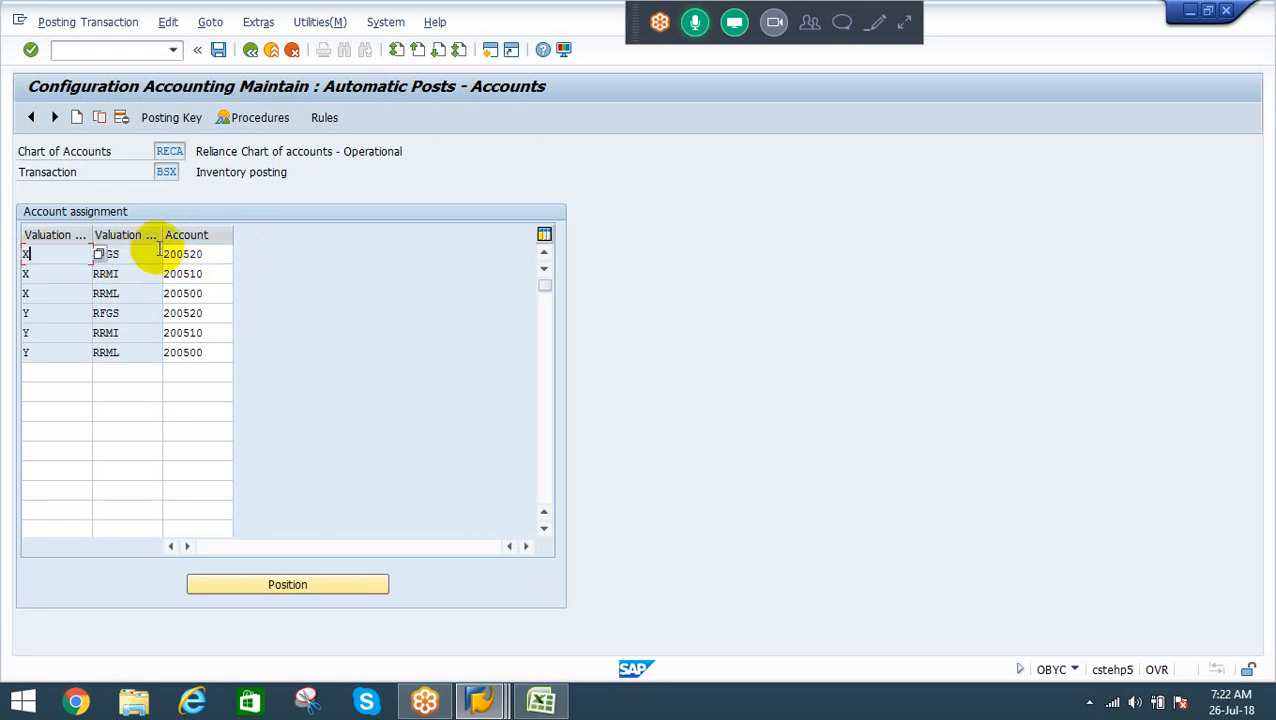
pyautogui.click(211, 254)
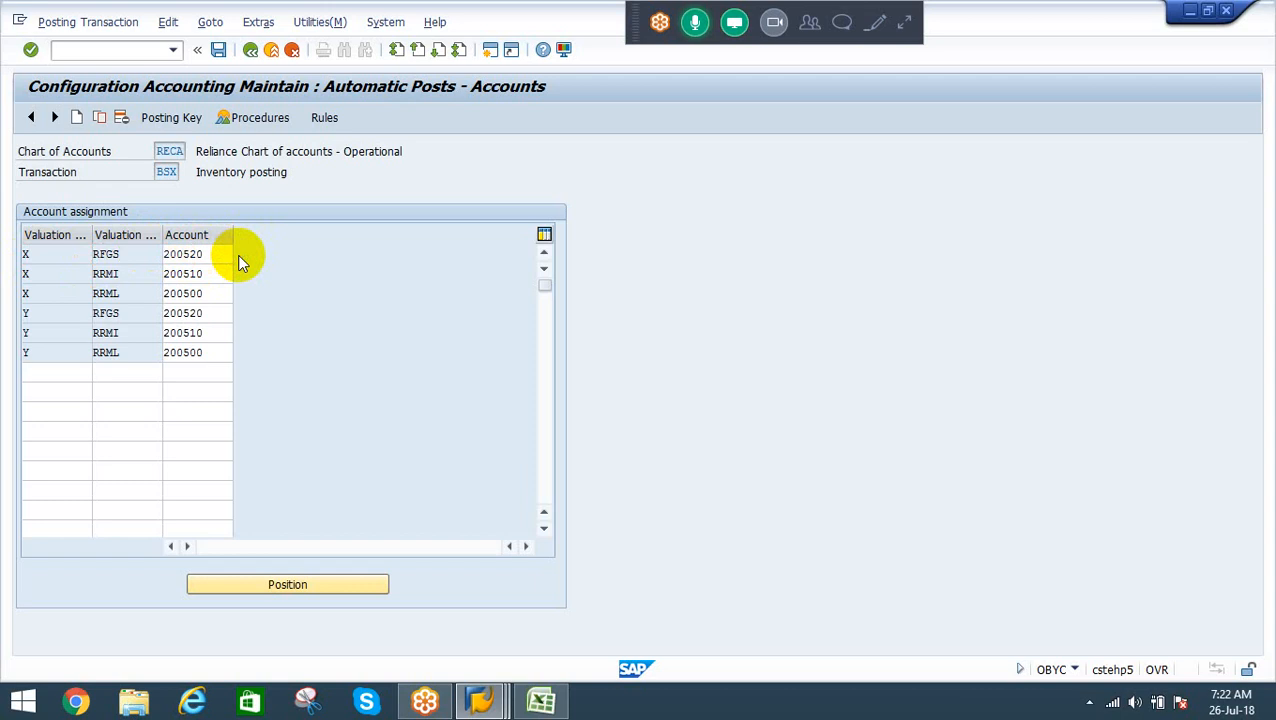
pyautogui.click(334, 373)
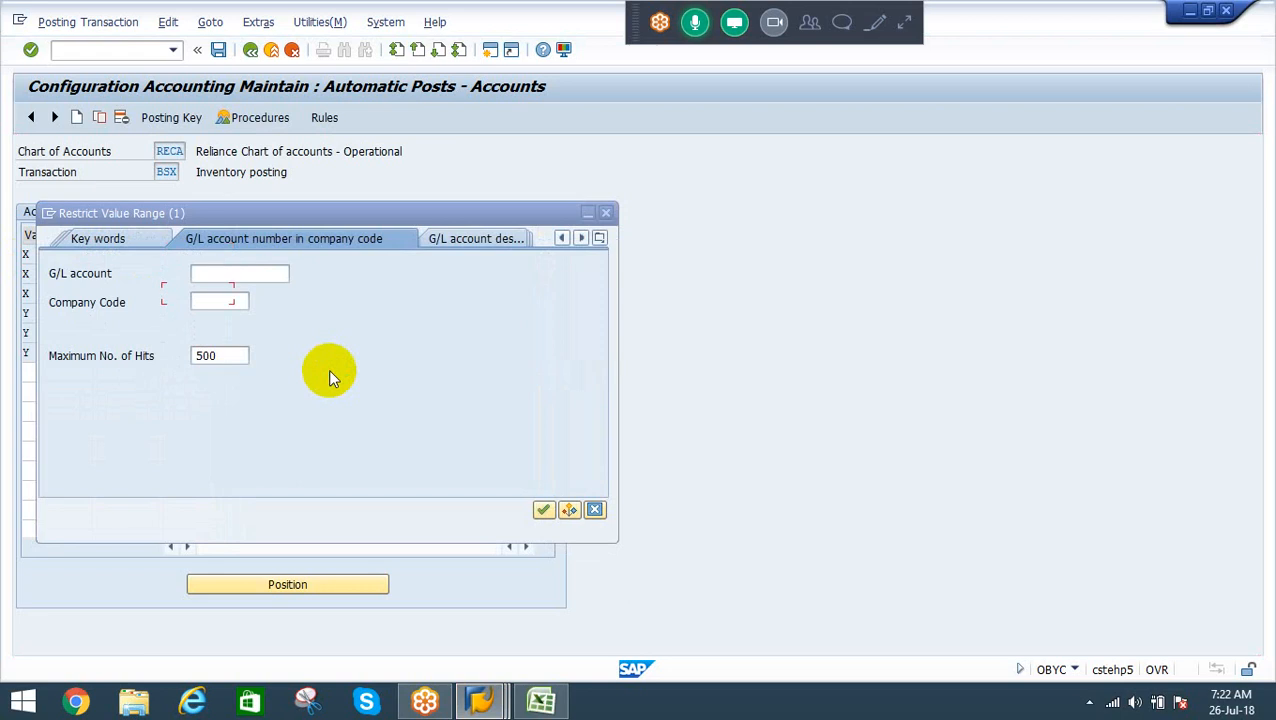
pyautogui.click(238, 277)
pyautogui.write('200520')
pyautogui.press('Tab')
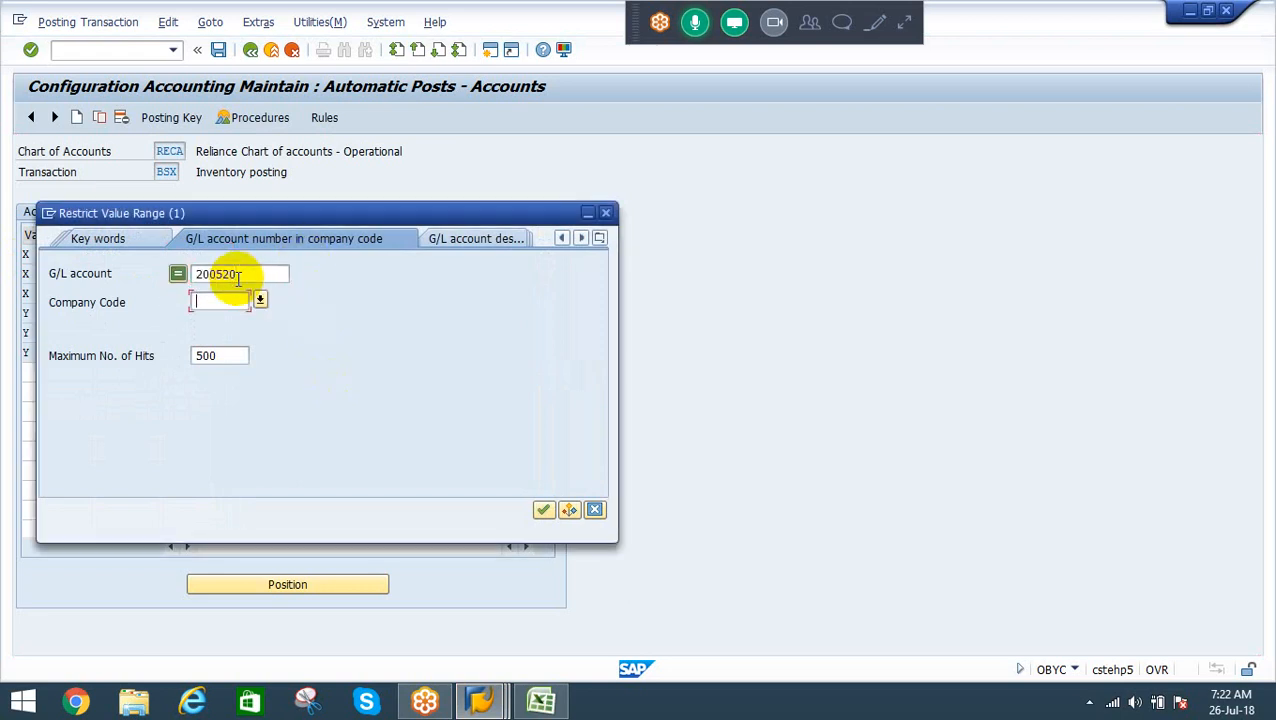
pyautogui.write('rel')
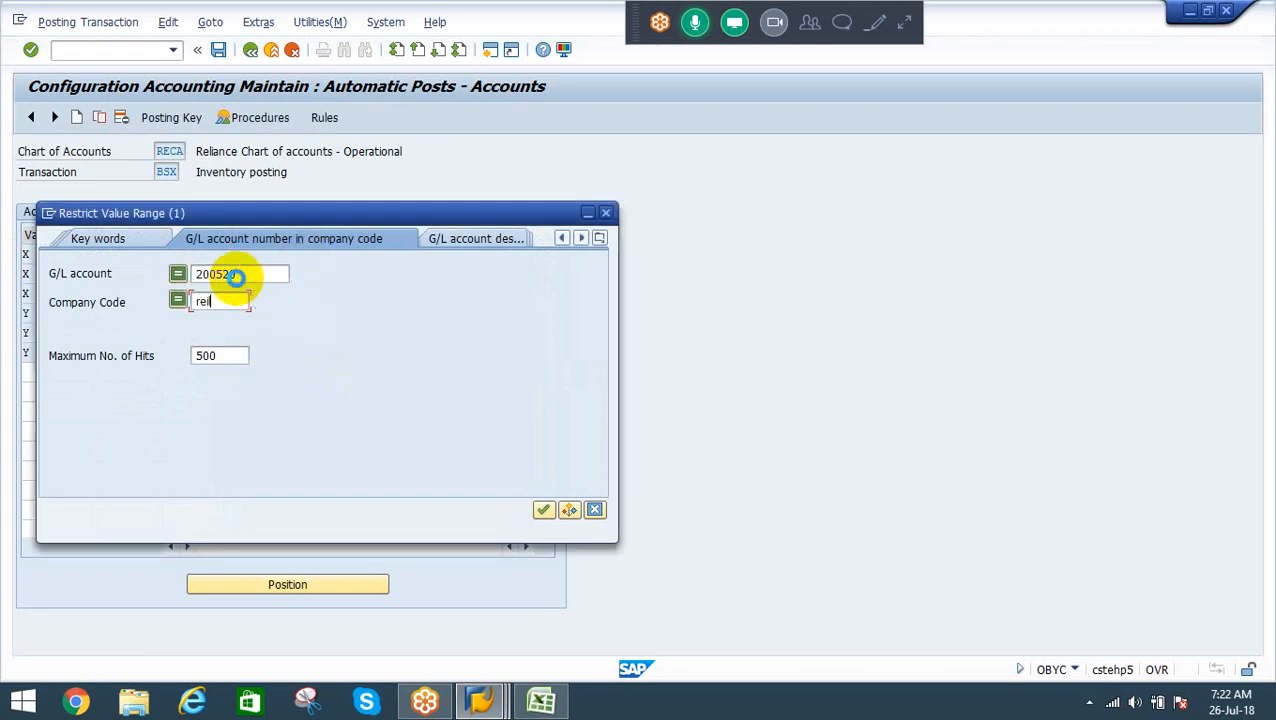
pyautogui.press('Return')
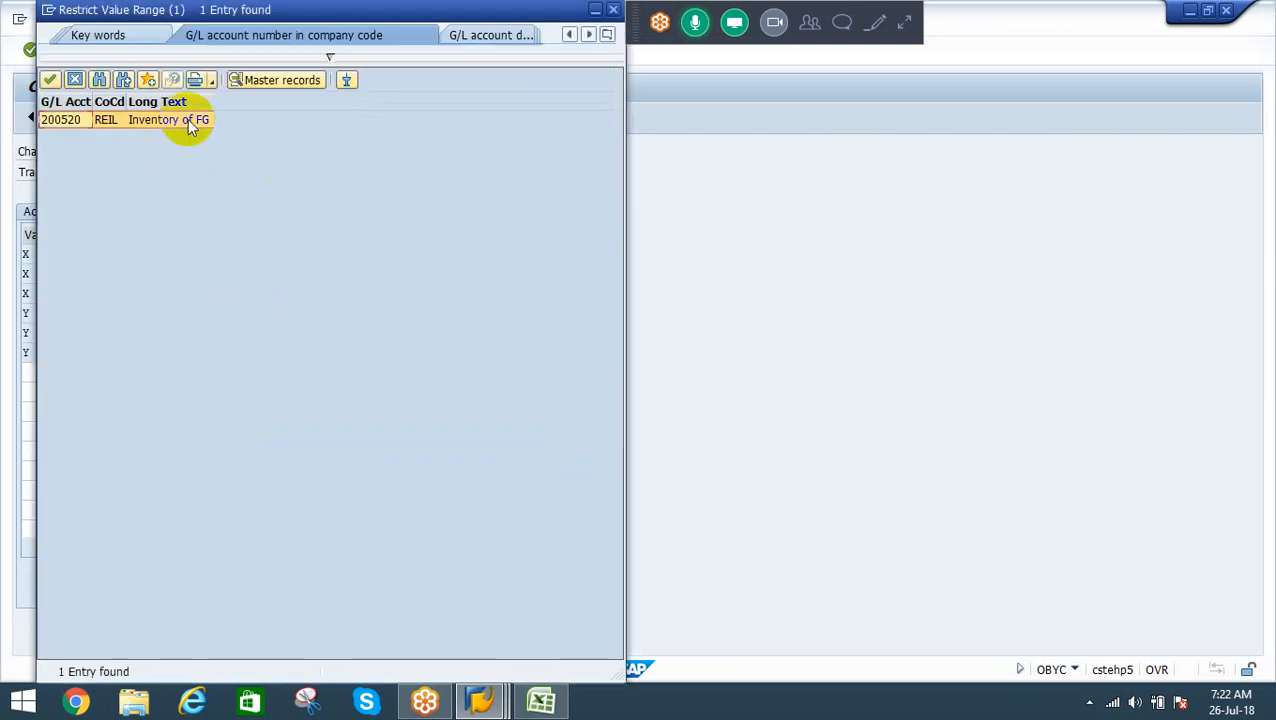
pyautogui.doubleClick(69, 125)
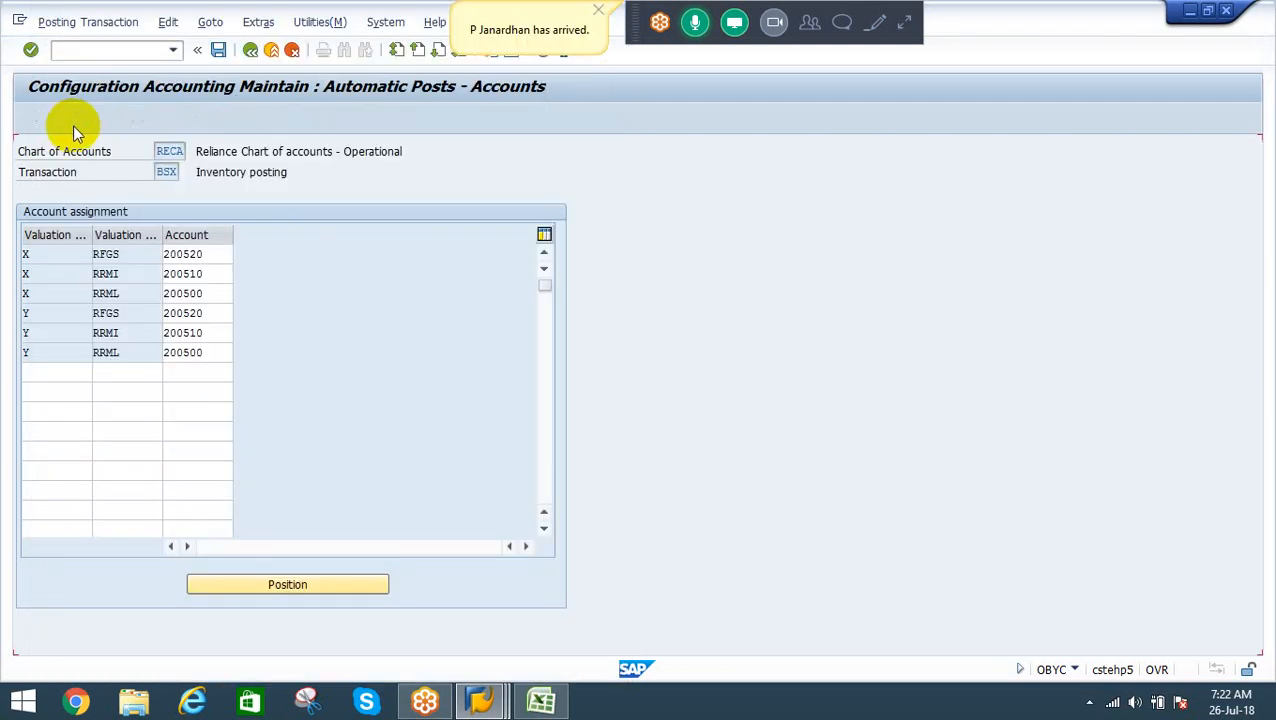
pyautogui.moveTo(213, 254); pyautogui.dragTo(98, 247)
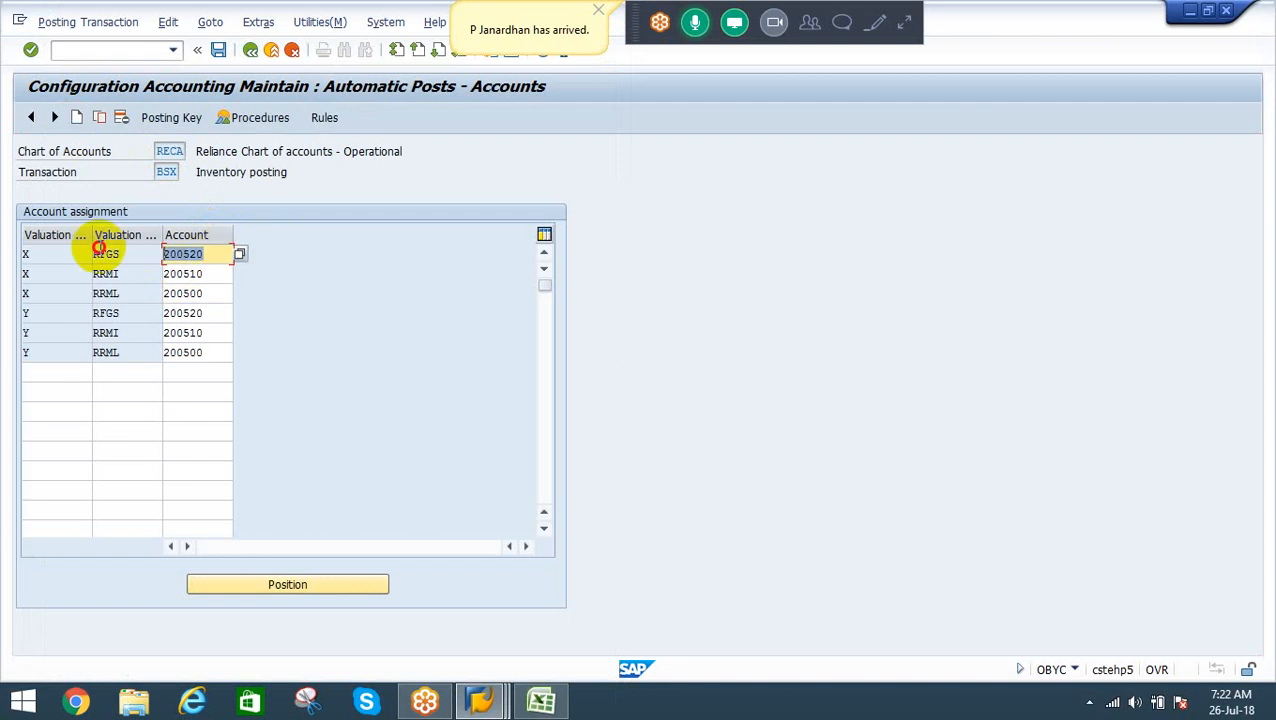
# Switch to the other SAP session and open G/L account maintenance with transaction FS00
pyautogui.hotkey('alt', 'Tab')
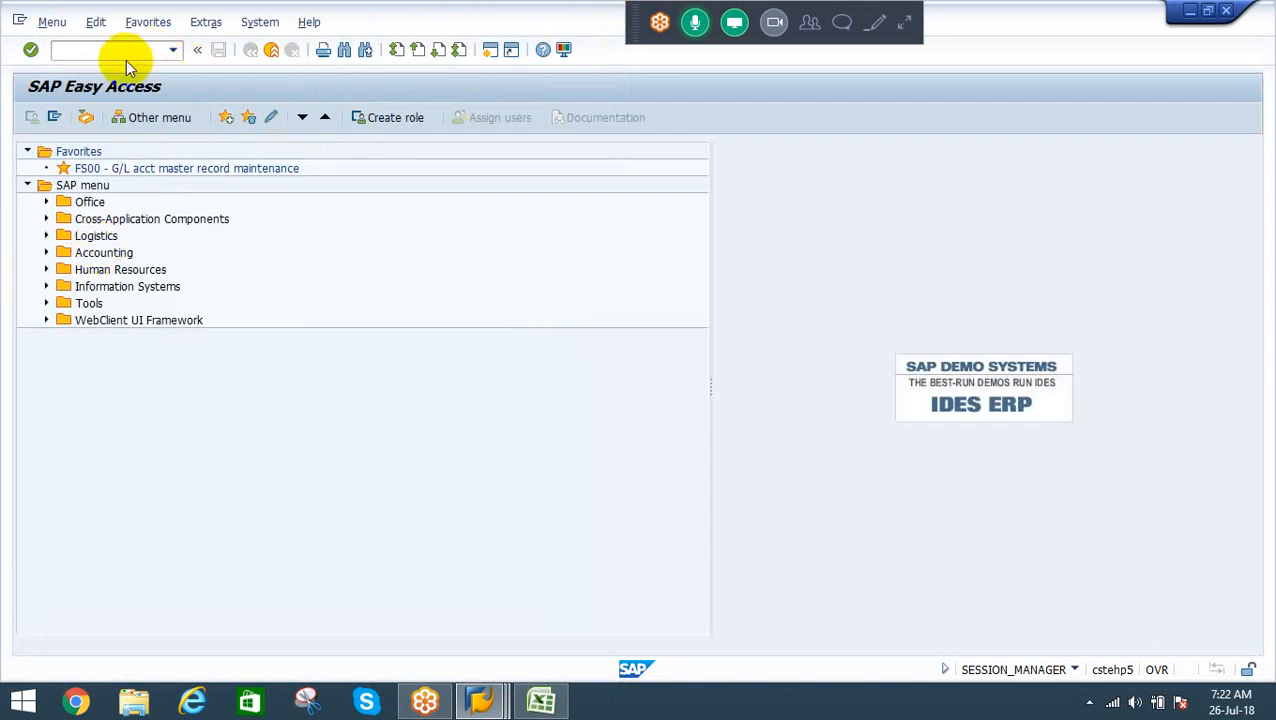
pyautogui.click(94, 54)
pyautogui.write('fs00')
pyautogui.press('Return')
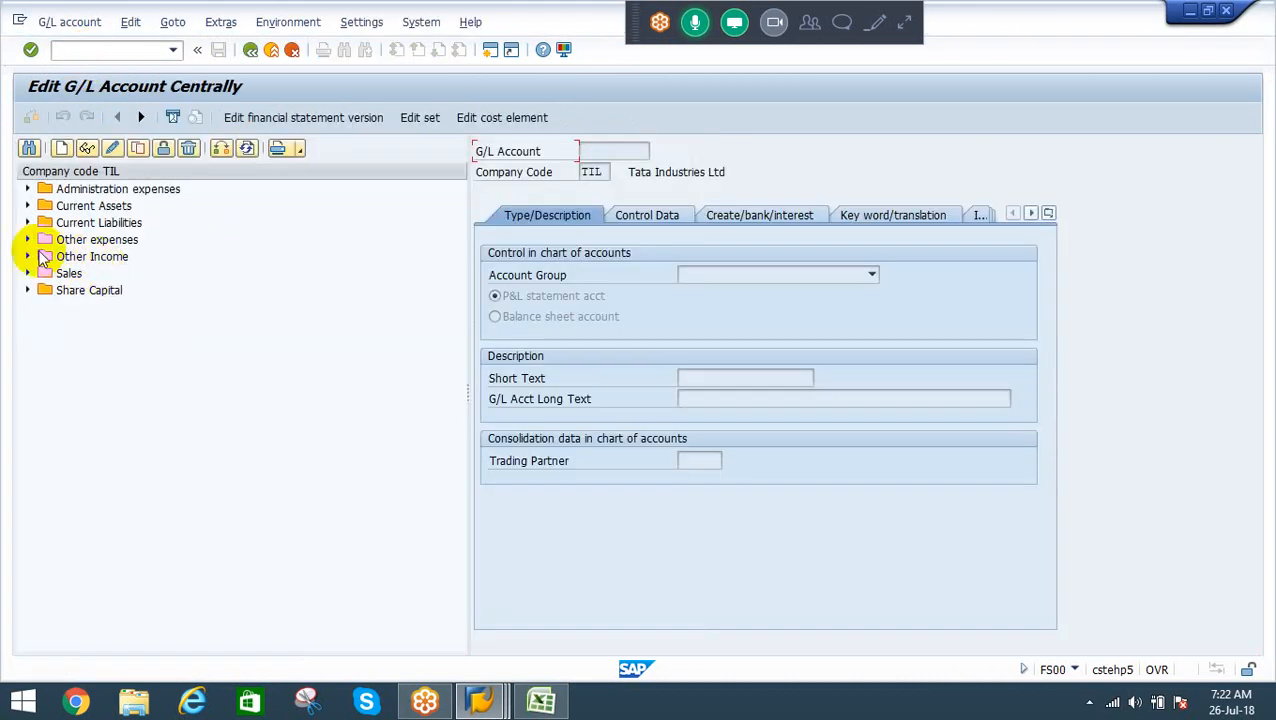
# Switch the G/L account list from company code TIL to company code REIL
pyautogui.click(27, 240)
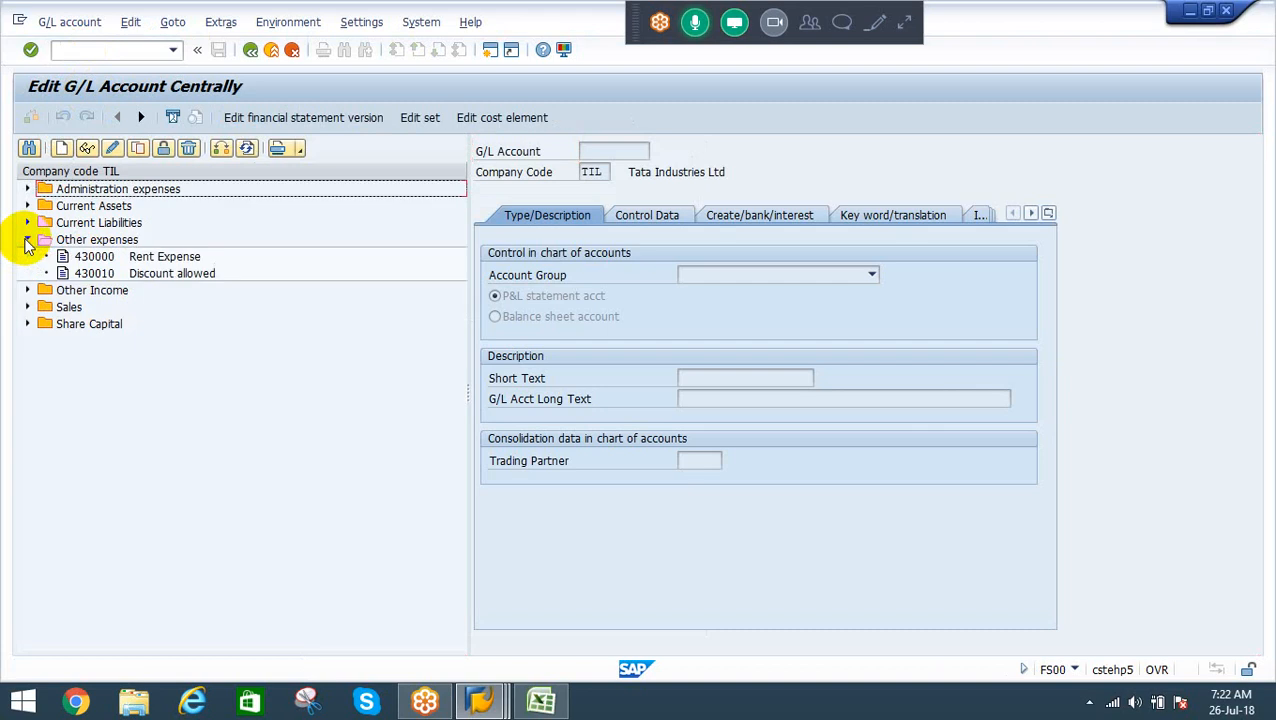
pyautogui.click(27, 240)
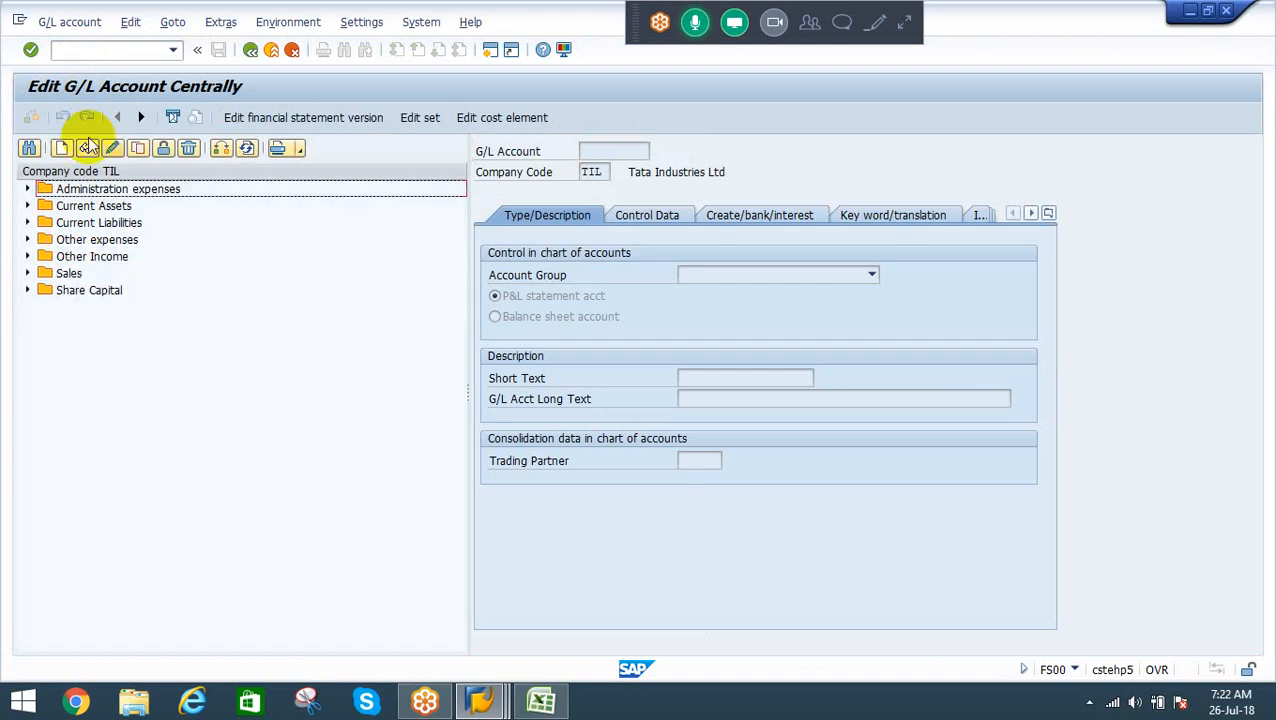
pyautogui.click(221, 148)
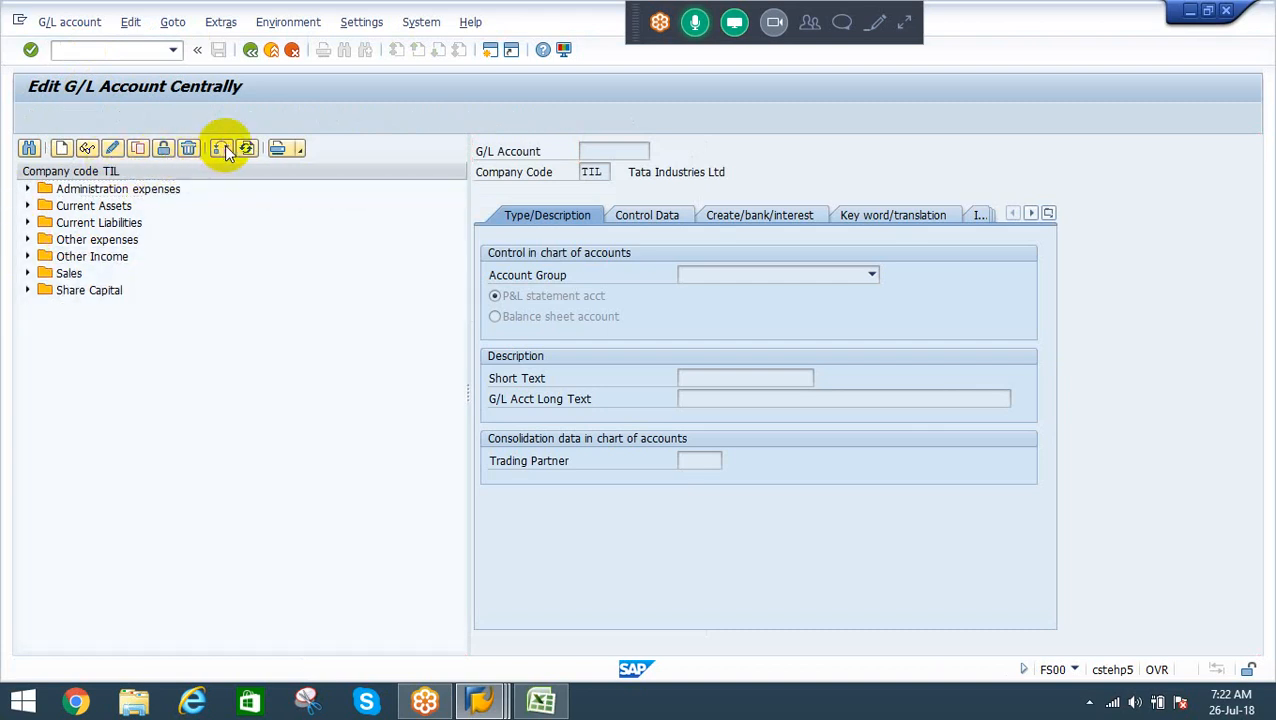
pyautogui.write('REIL')
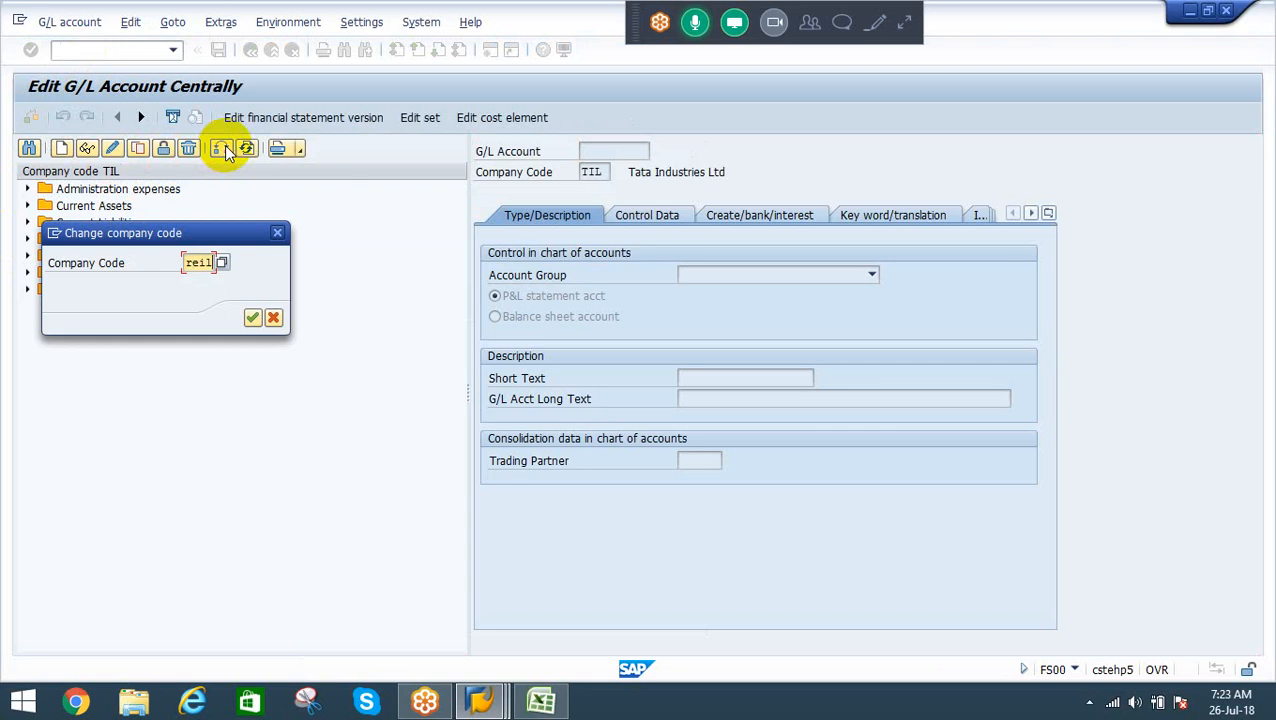
pyautogui.press('Return')
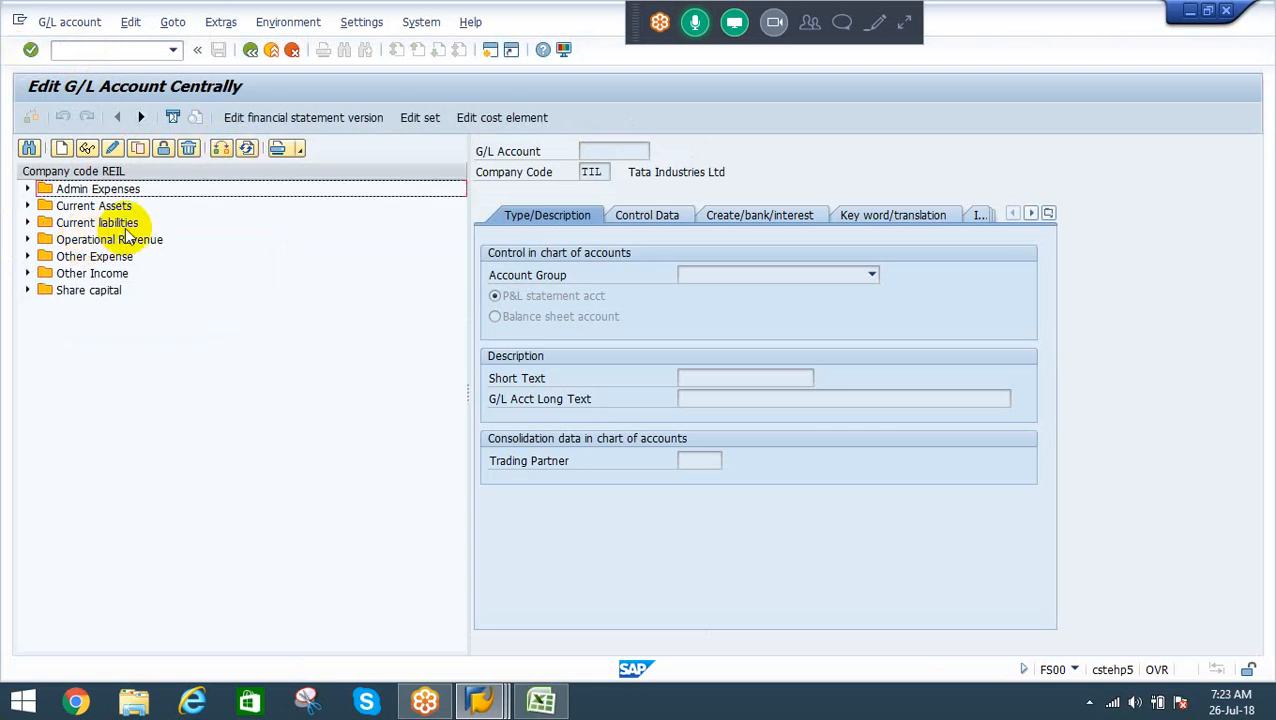
# Display Salaries account 400000 under Admin Expenses and review the account numbers in the Other Expense group
pyautogui.click(27, 189)
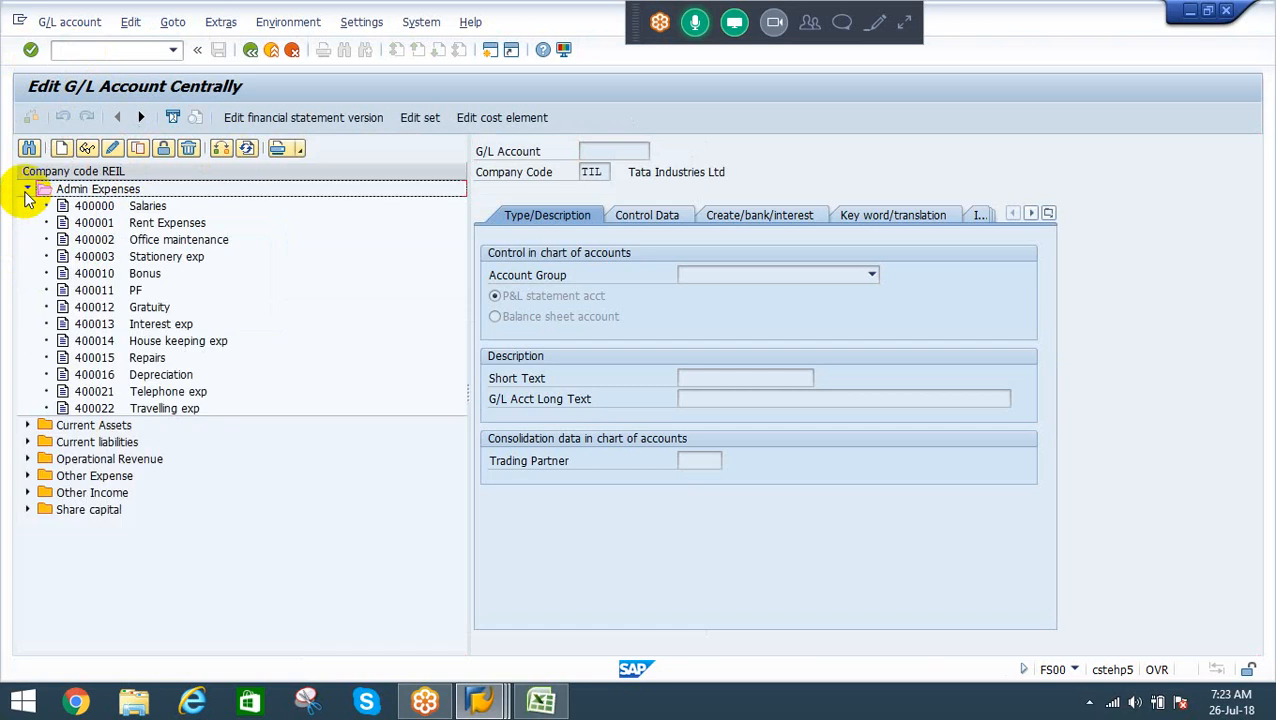
pyautogui.click(78, 206)
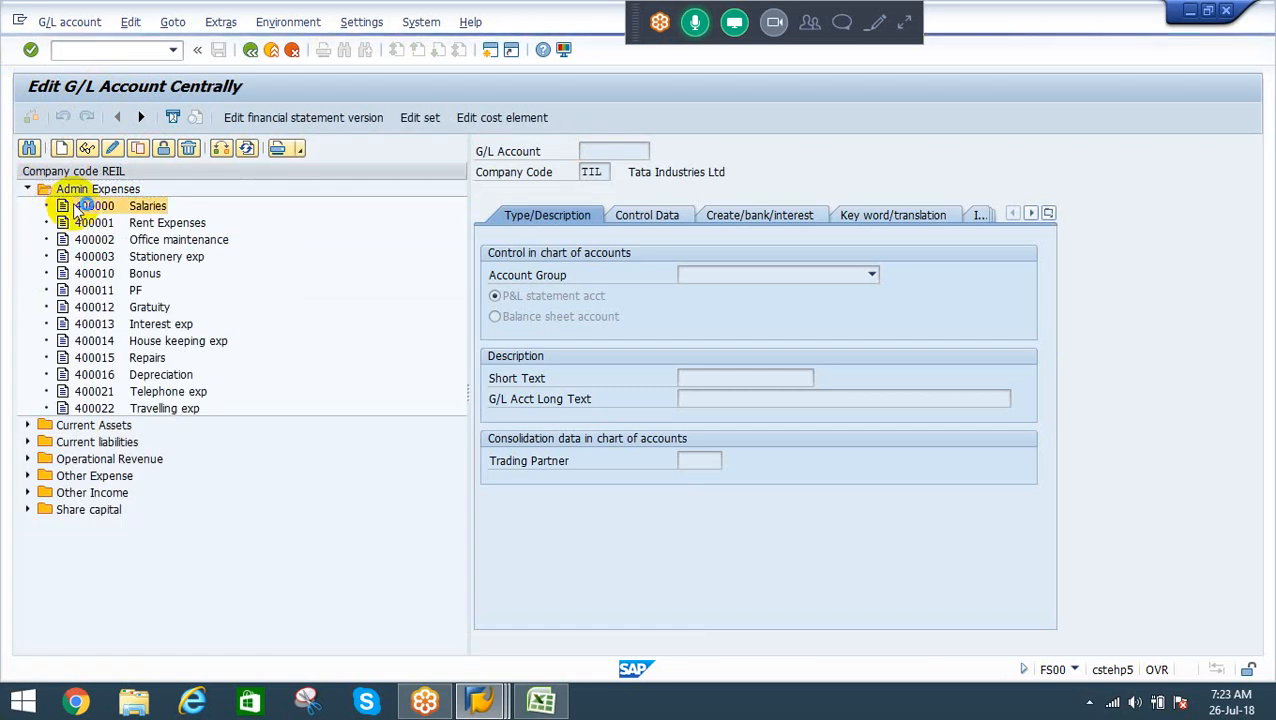
pyautogui.doubleClick(78, 206)
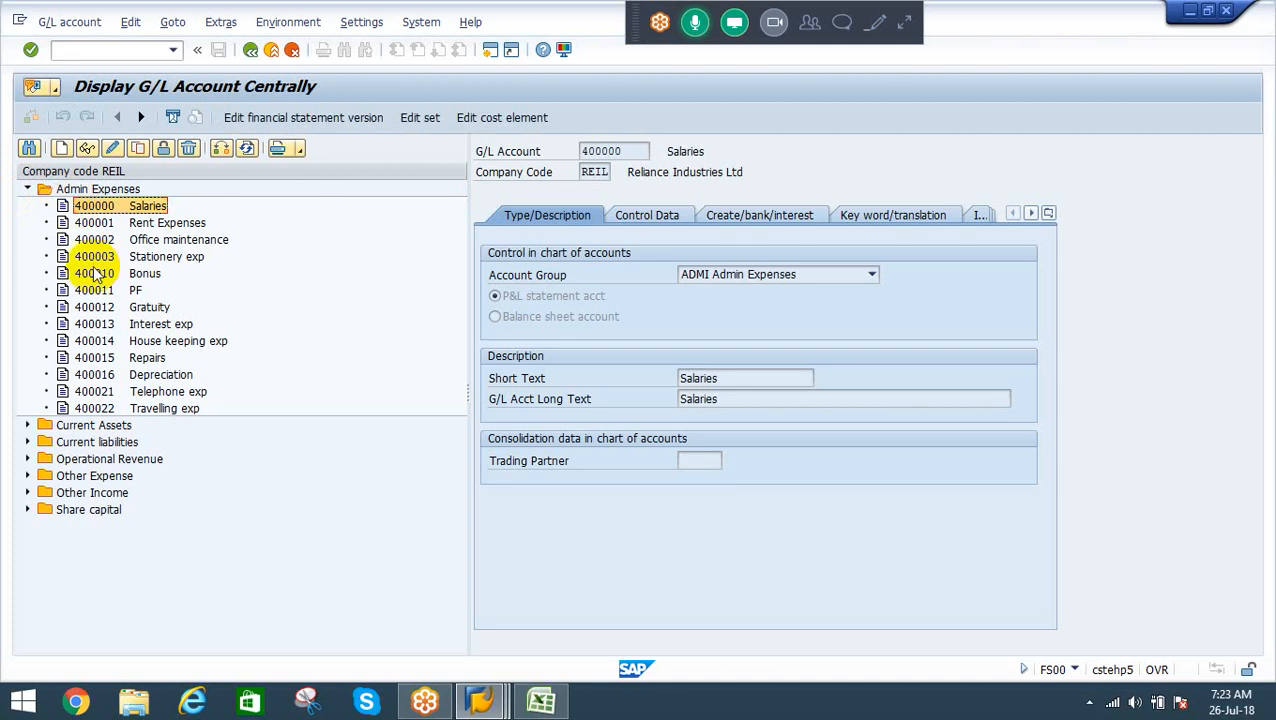
pyautogui.click(27, 189)
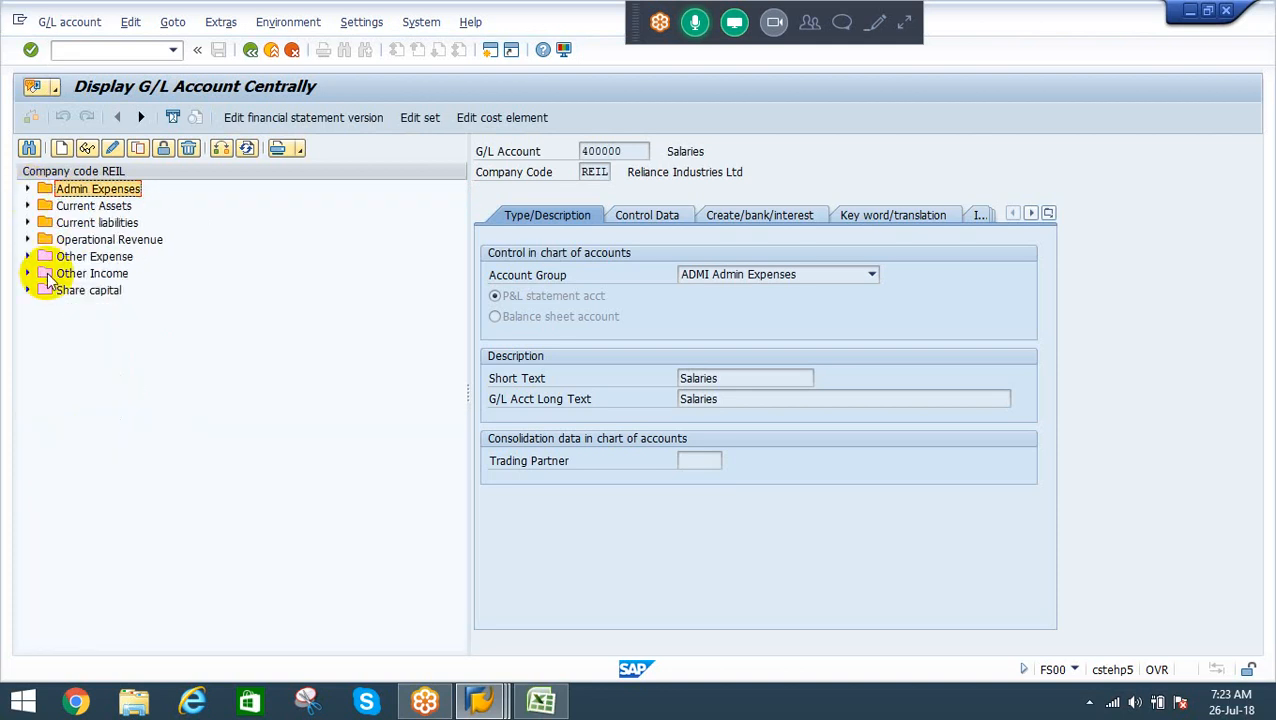
pyautogui.click(27, 257)
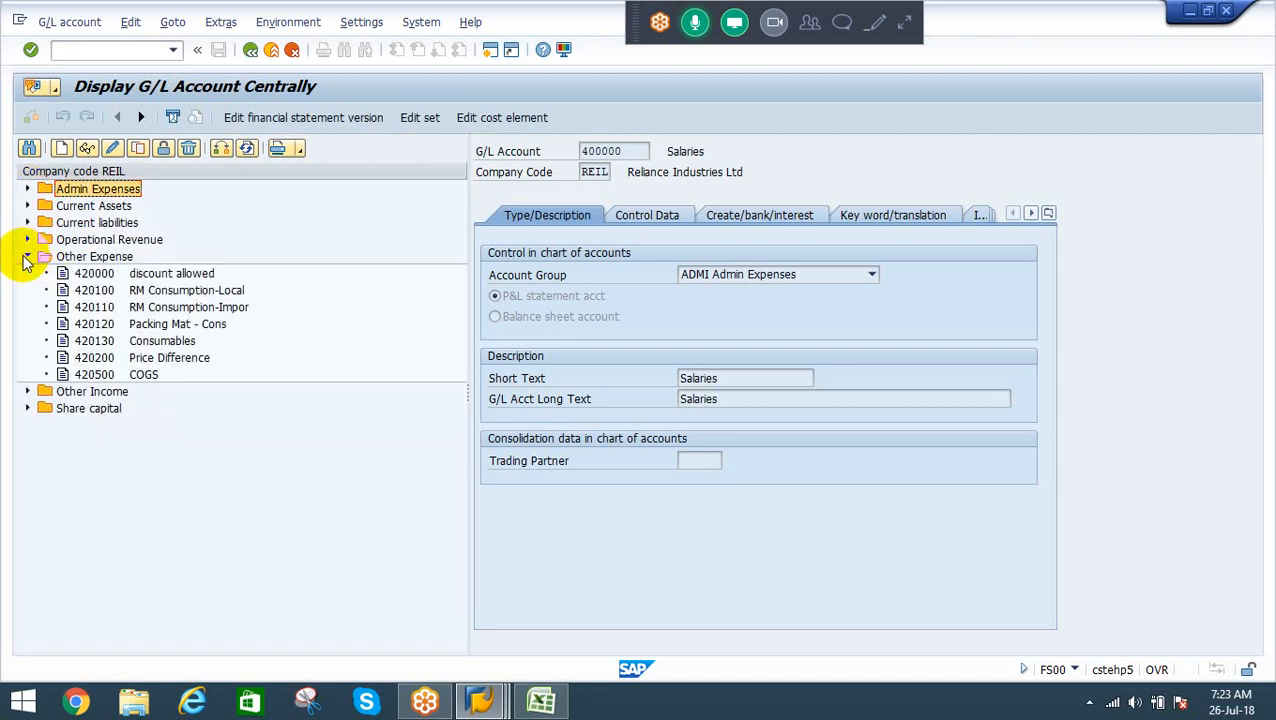
pyautogui.click(90, 309)
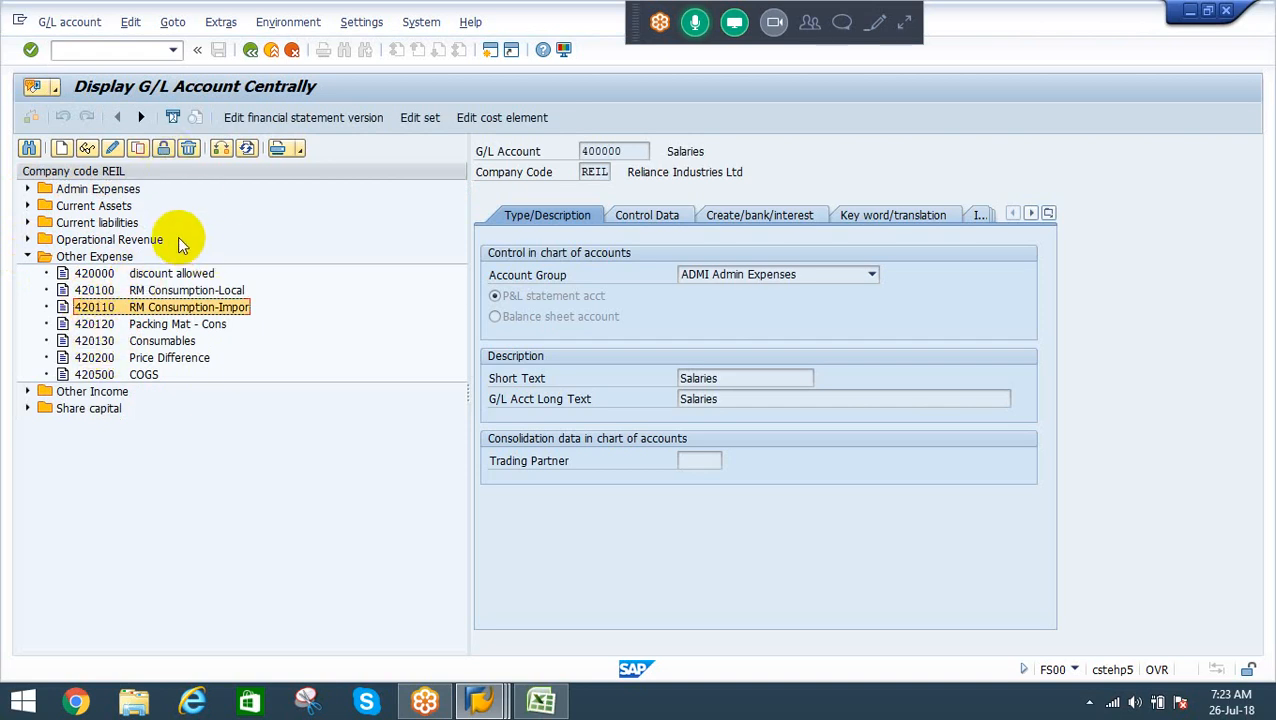
# Start creating G/L account 420700 in company code REIL and copy its number
pyautogui.click(62, 149)
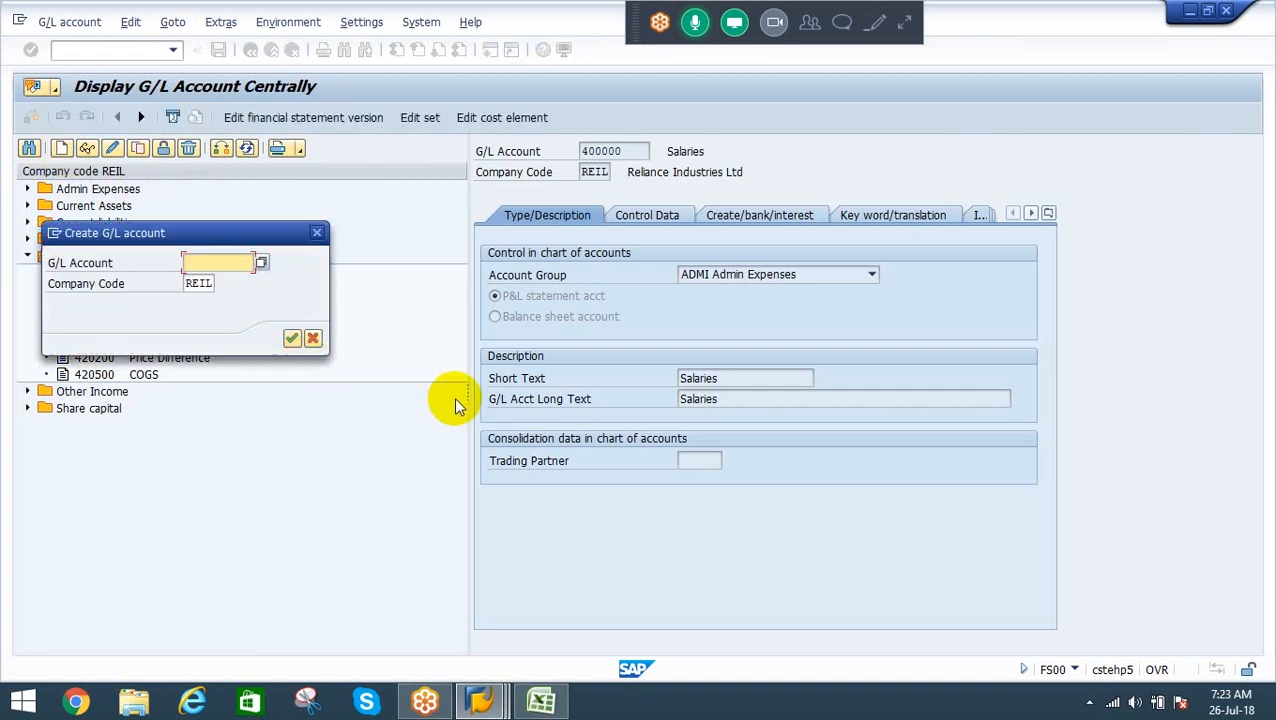
pyautogui.write('420700')
pyautogui.hotkey('shift', 'Home')
pyautogui.hotkey('ctrl', 'c')
pyautogui.press('Return')
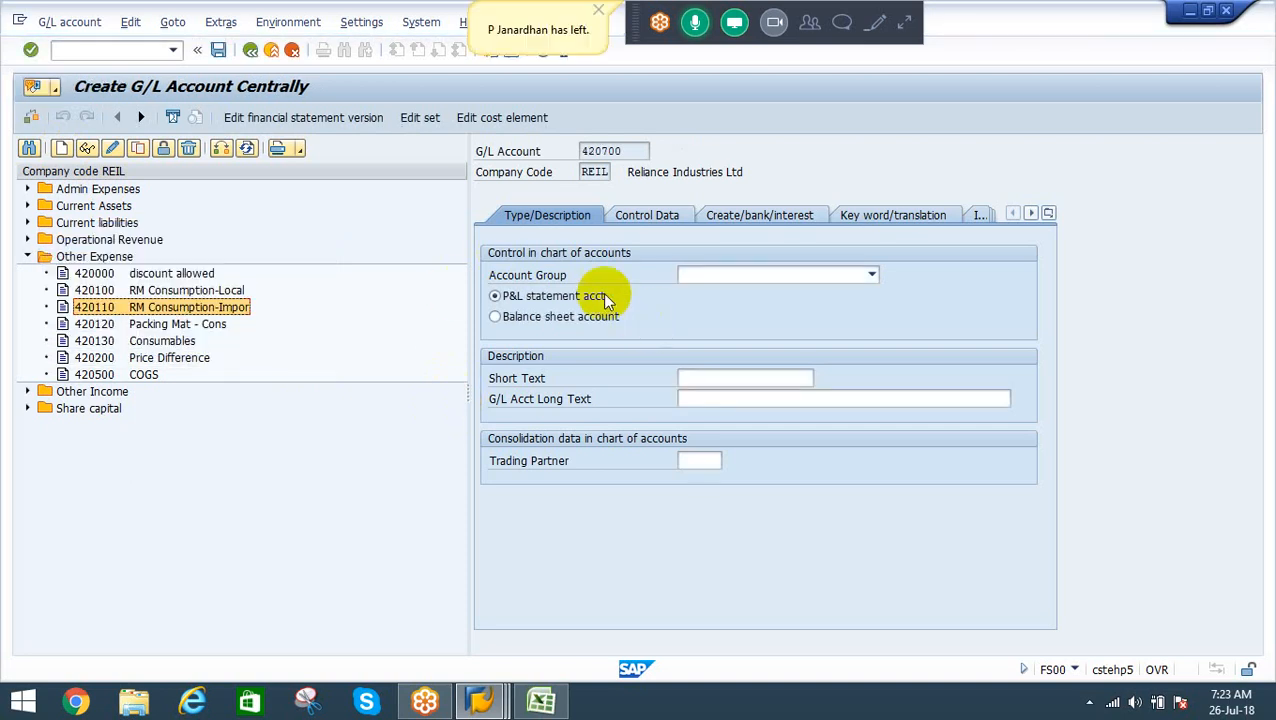
# Assign account group OTEX Other Expense to the new account and enter COGM as both short and long text
pyautogui.click(703, 278)
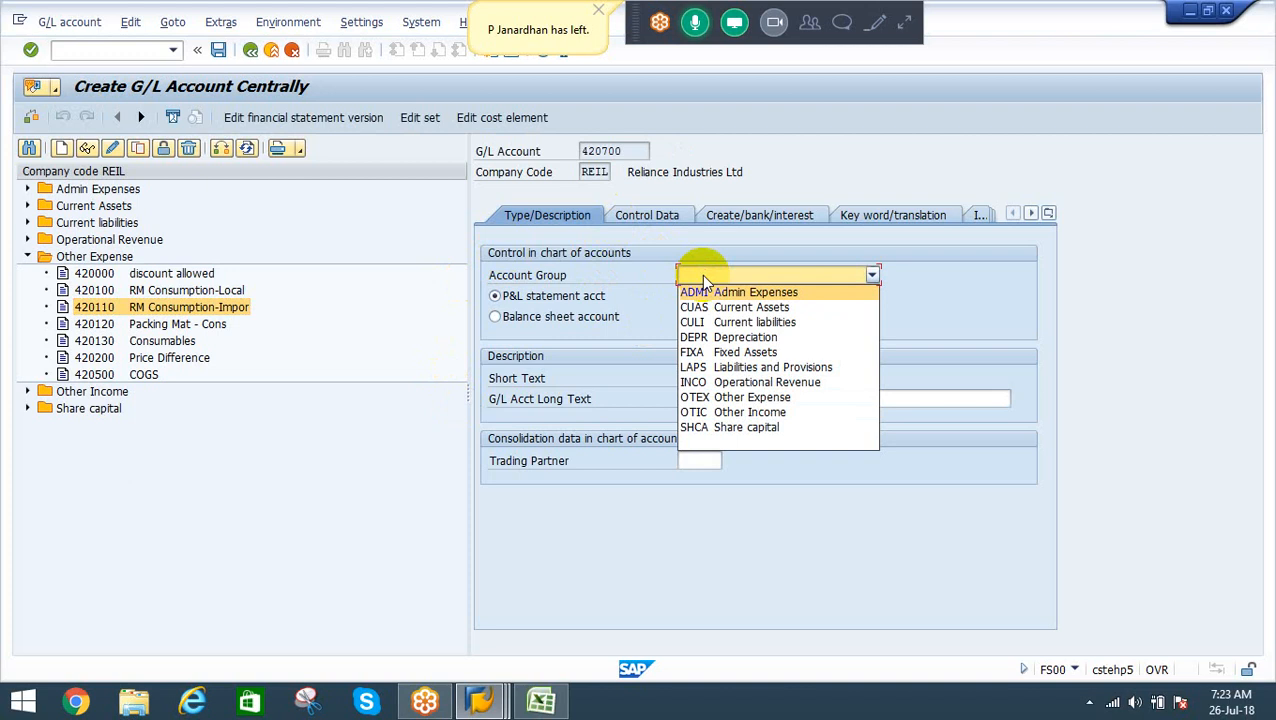
pyautogui.click(729, 398)
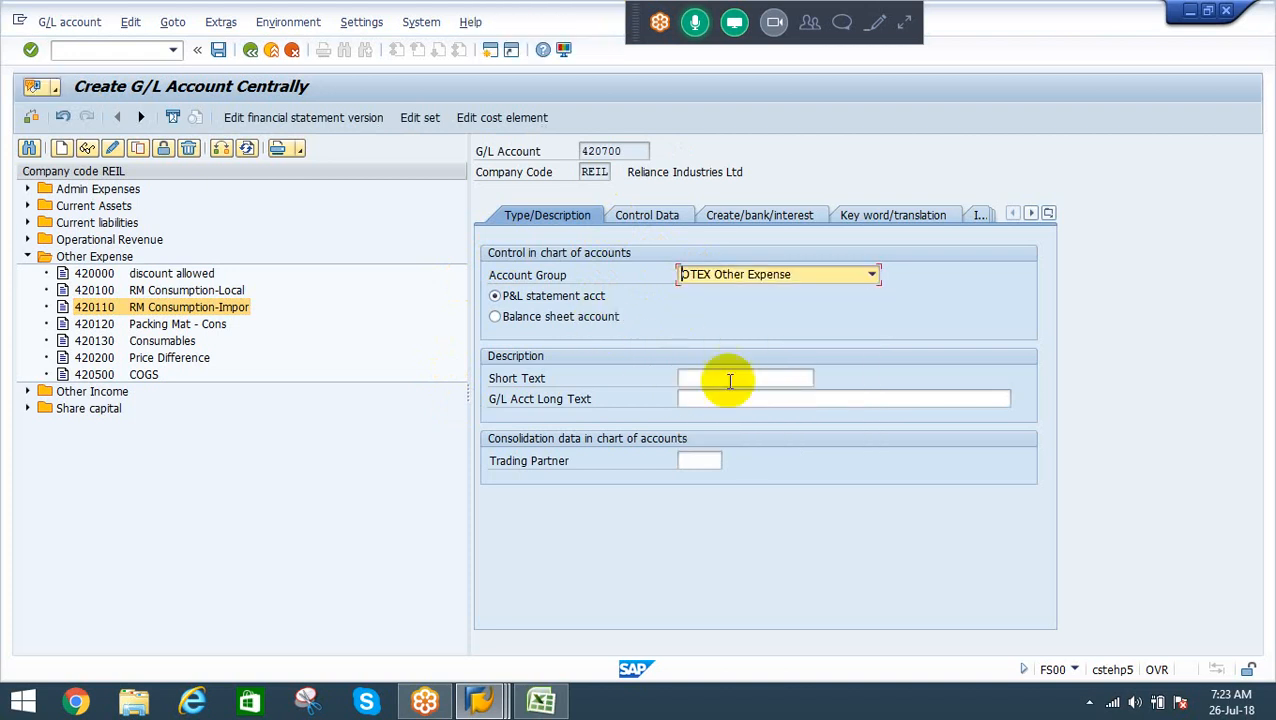
pyautogui.click(691, 381)
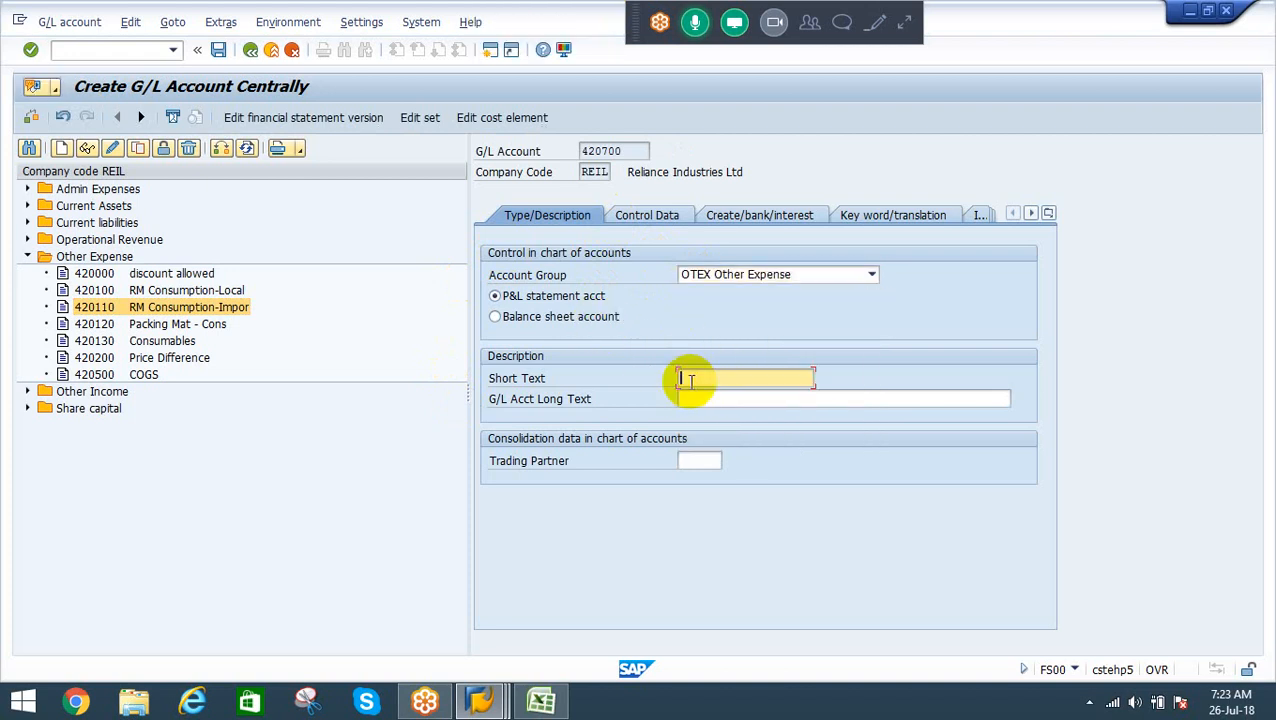
pyautogui.write('CoGM')
pyautogui.hotkey('ctrl', 'a')
pyautogui.hotkey('ctrl', 'c')
pyautogui.press('Tab')
pyautogui.hotkey('ctrl', 'v')
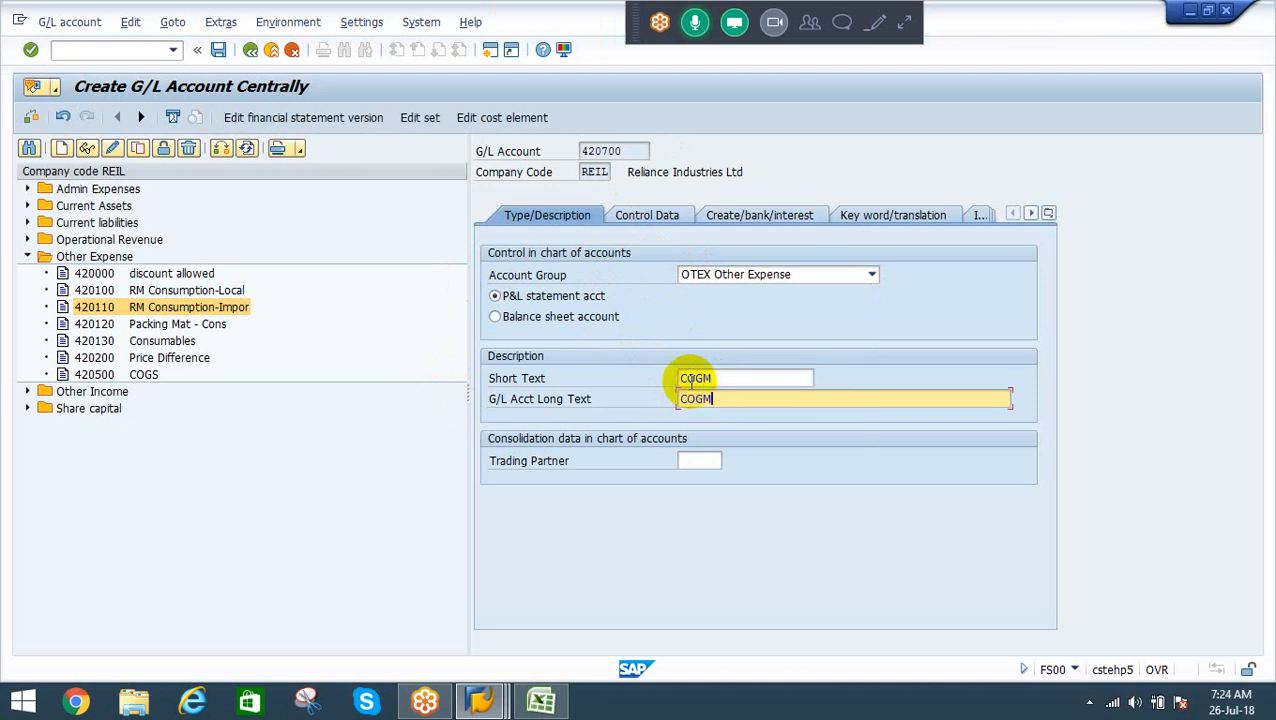
pyautogui.press('Return')
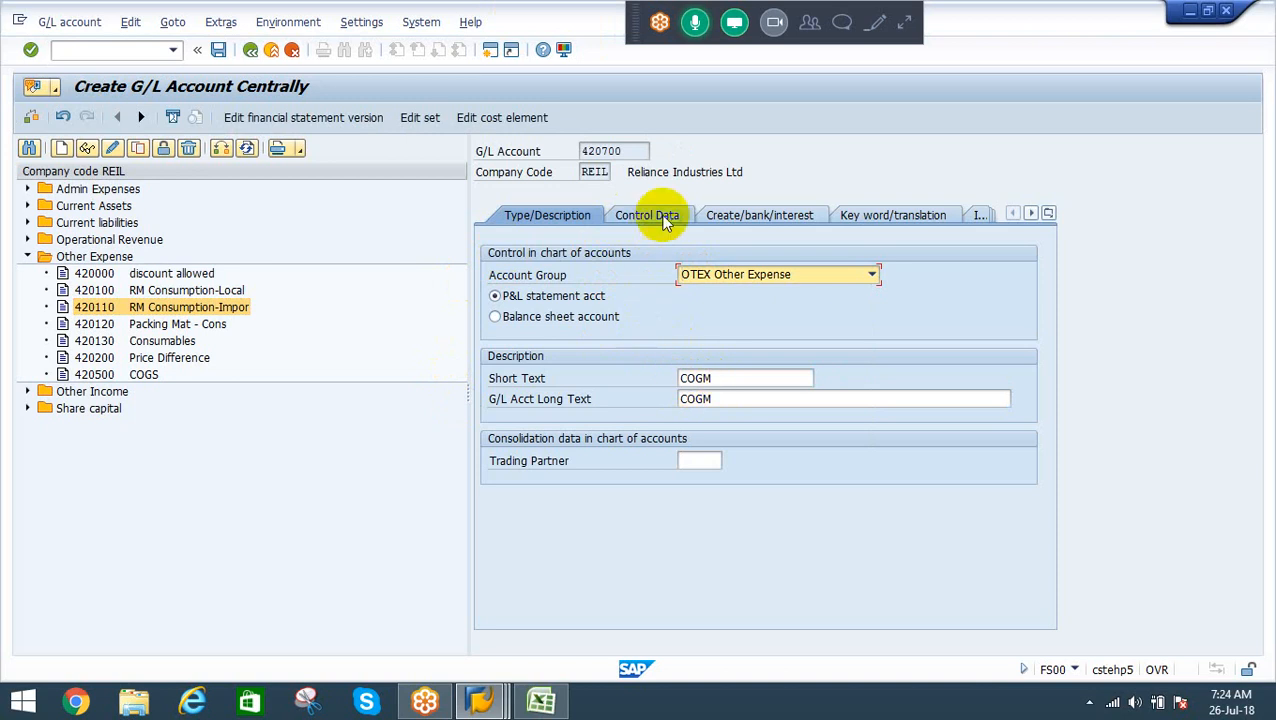
# Replace the G/L account long text with "Cost of goods Manufactured"
pyautogui.click(663, 220)
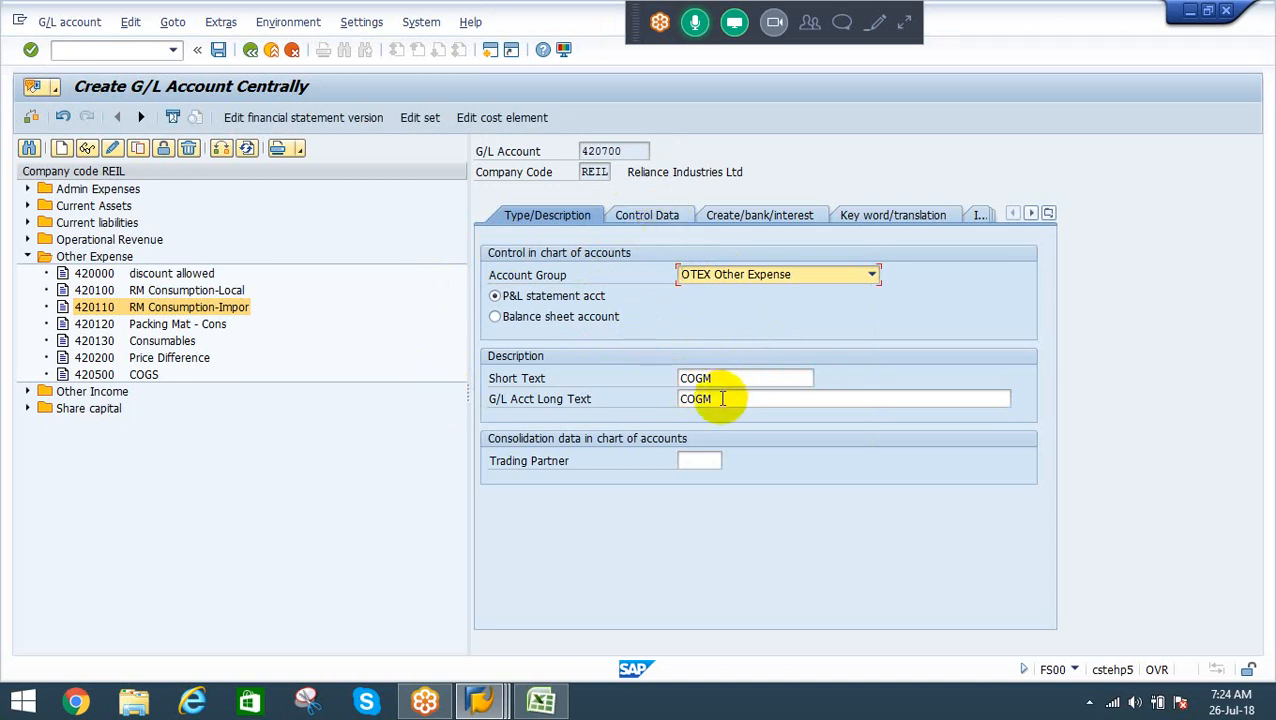
pyautogui.doubleClick(712, 398)
pyautogui.write('Cos')
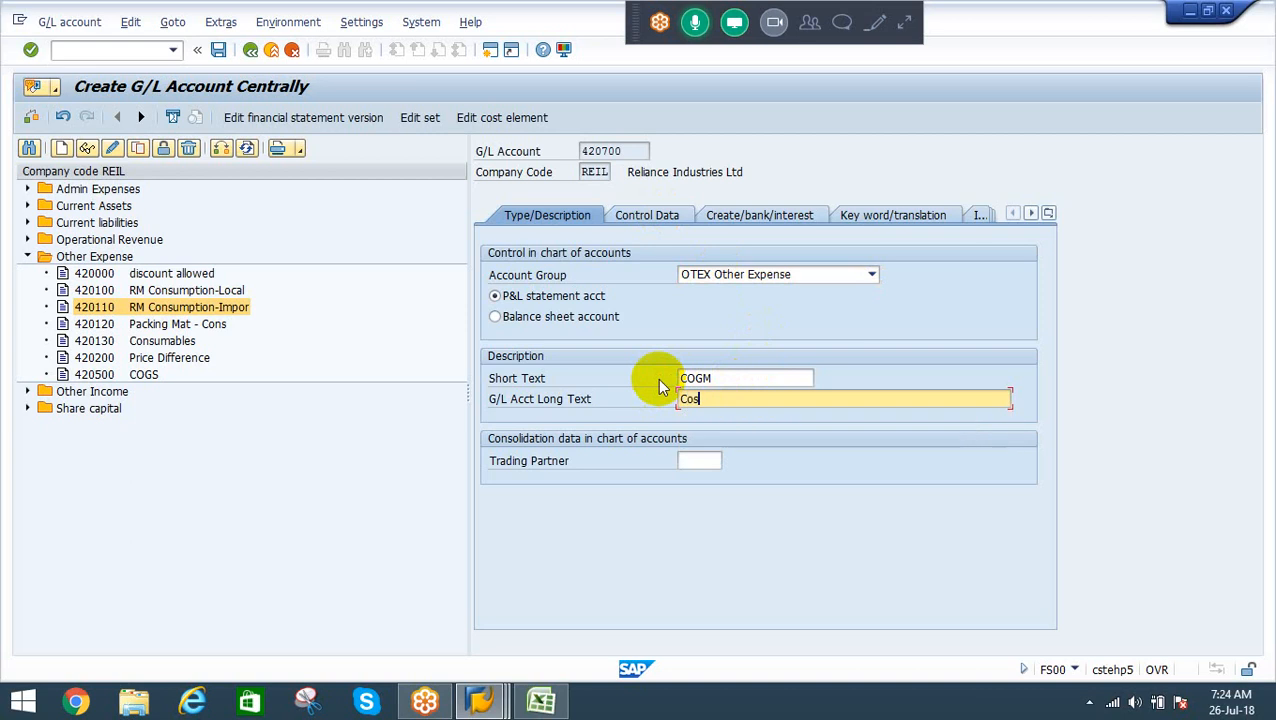
pyautogui.write('t of goo')
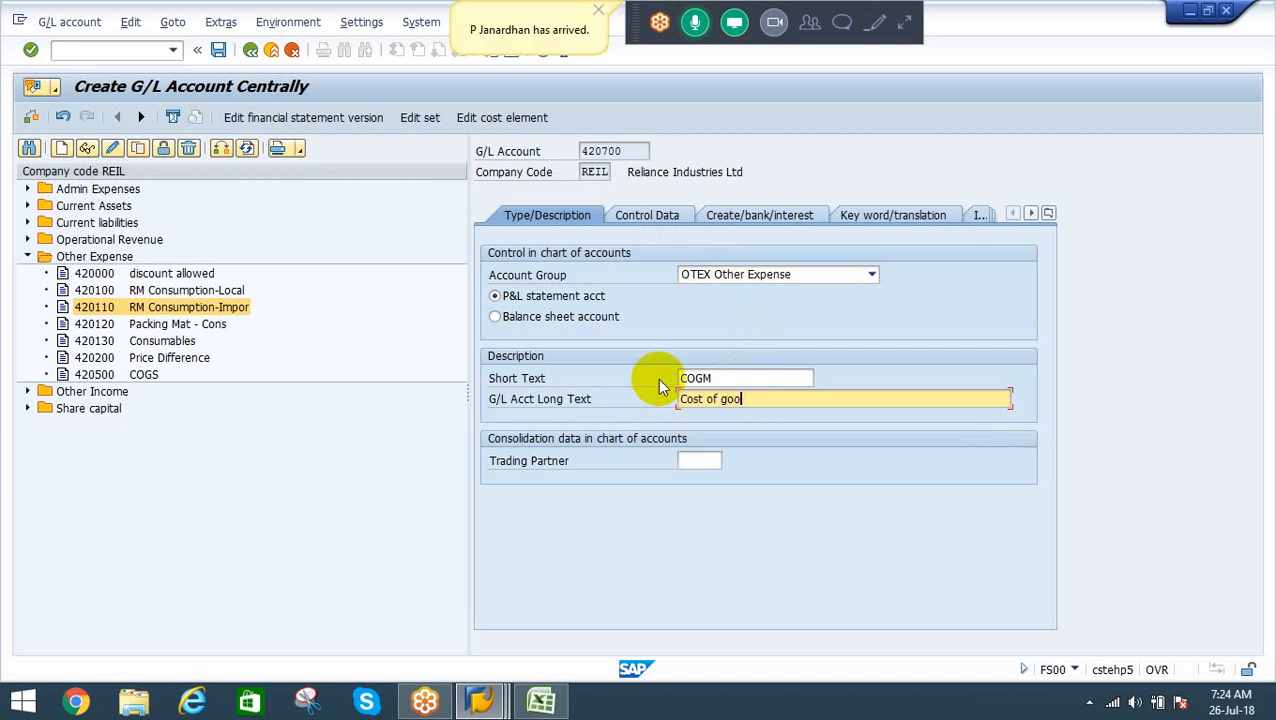
pyautogui.write('ds Manufactured')
pyautogui.press('Return')
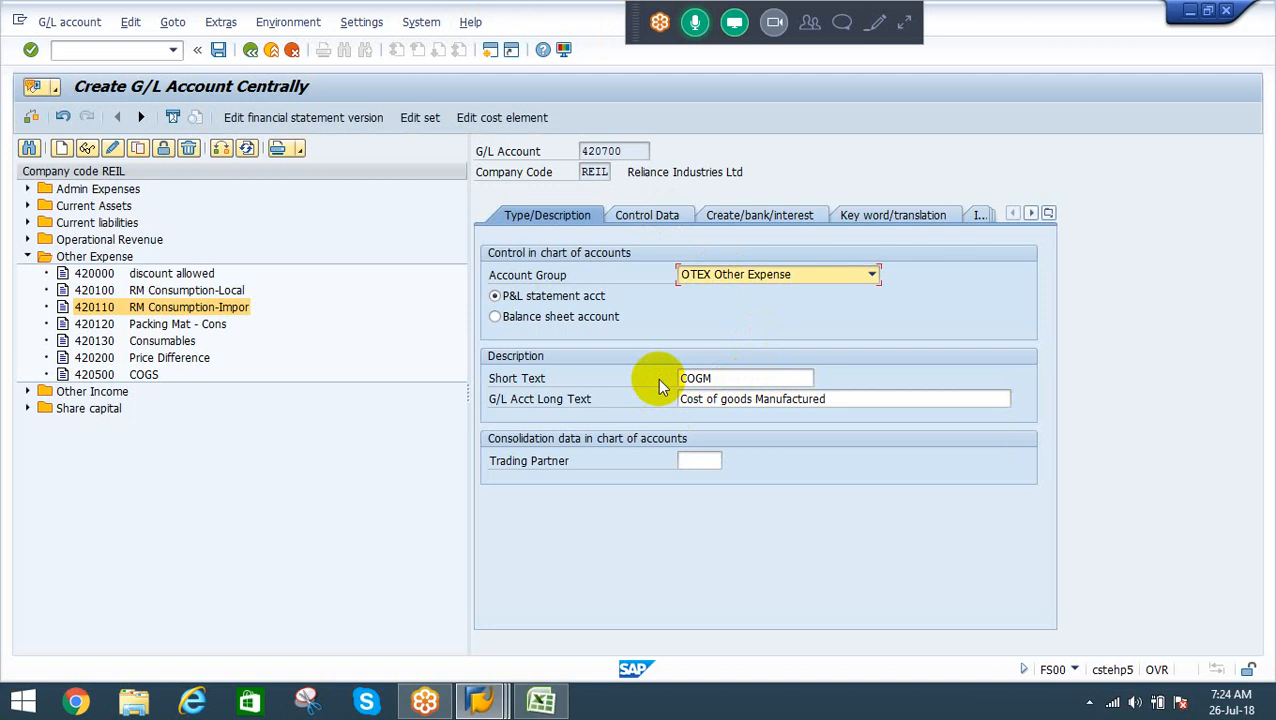
# In the account's control data, enable balances in local currency only and line item display, with sort key 001
pyautogui.click(647, 216)
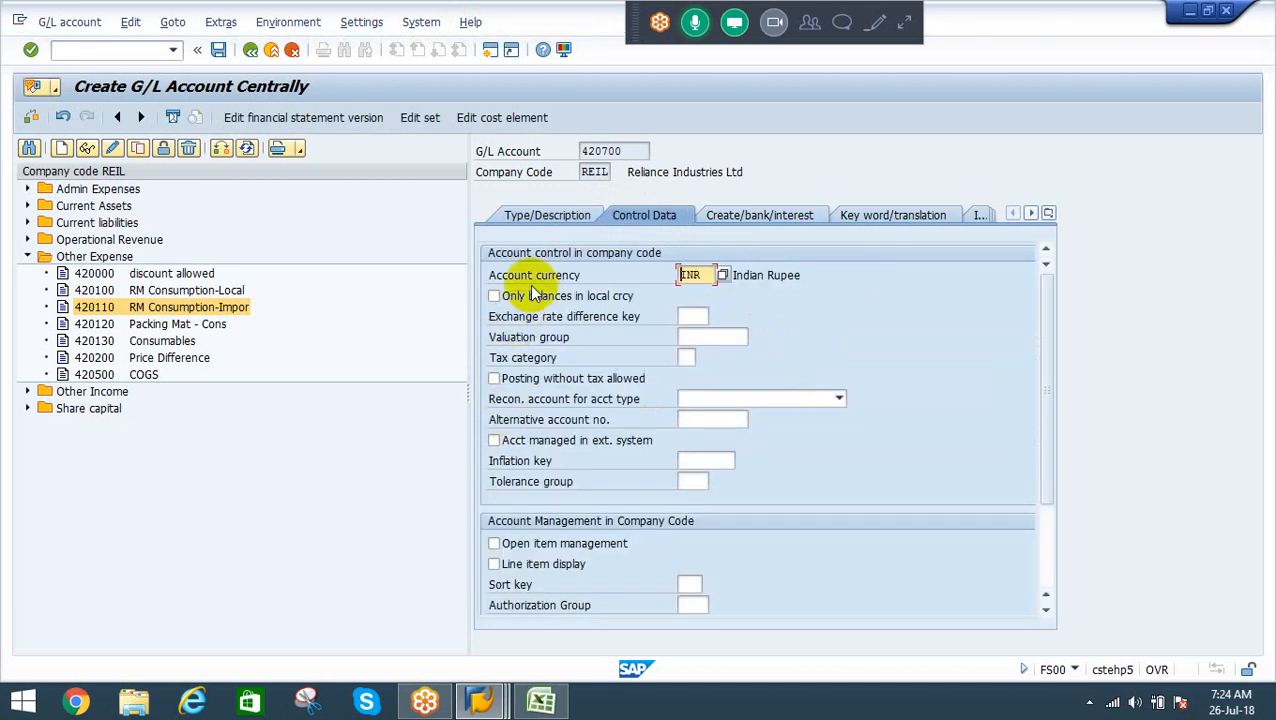
pyautogui.click(516, 296)
pyautogui.click(548, 565)
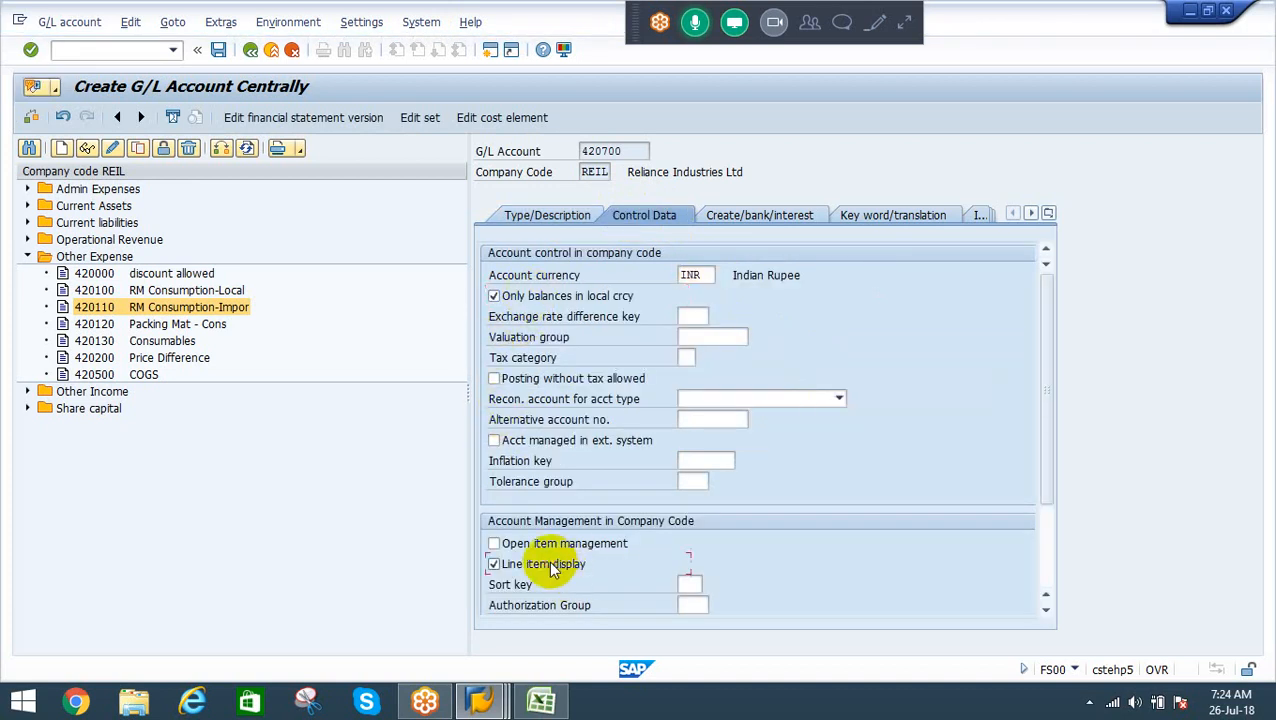
pyautogui.click(690, 584)
pyautogui.press('Down')
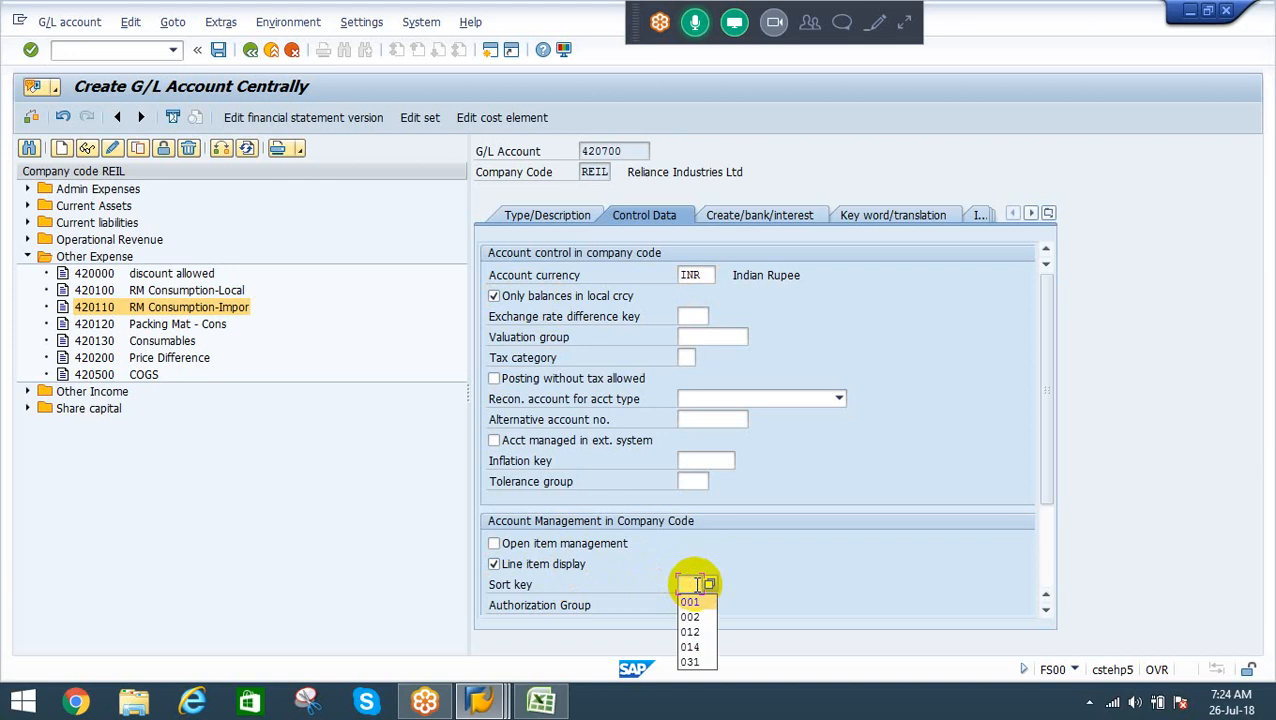
pyautogui.press('Return')
pyautogui.press('Return')
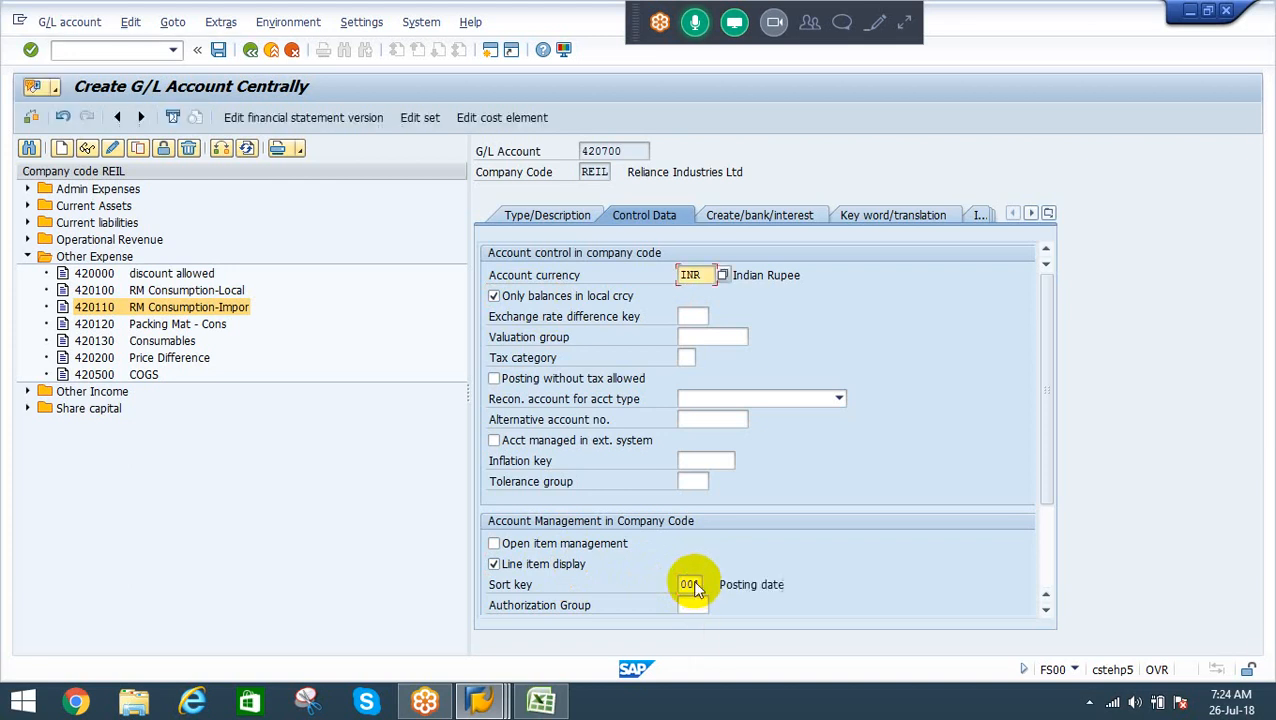
# Set the account's field status group to G001 and enable automatic posting only
pyautogui.click(735, 212)
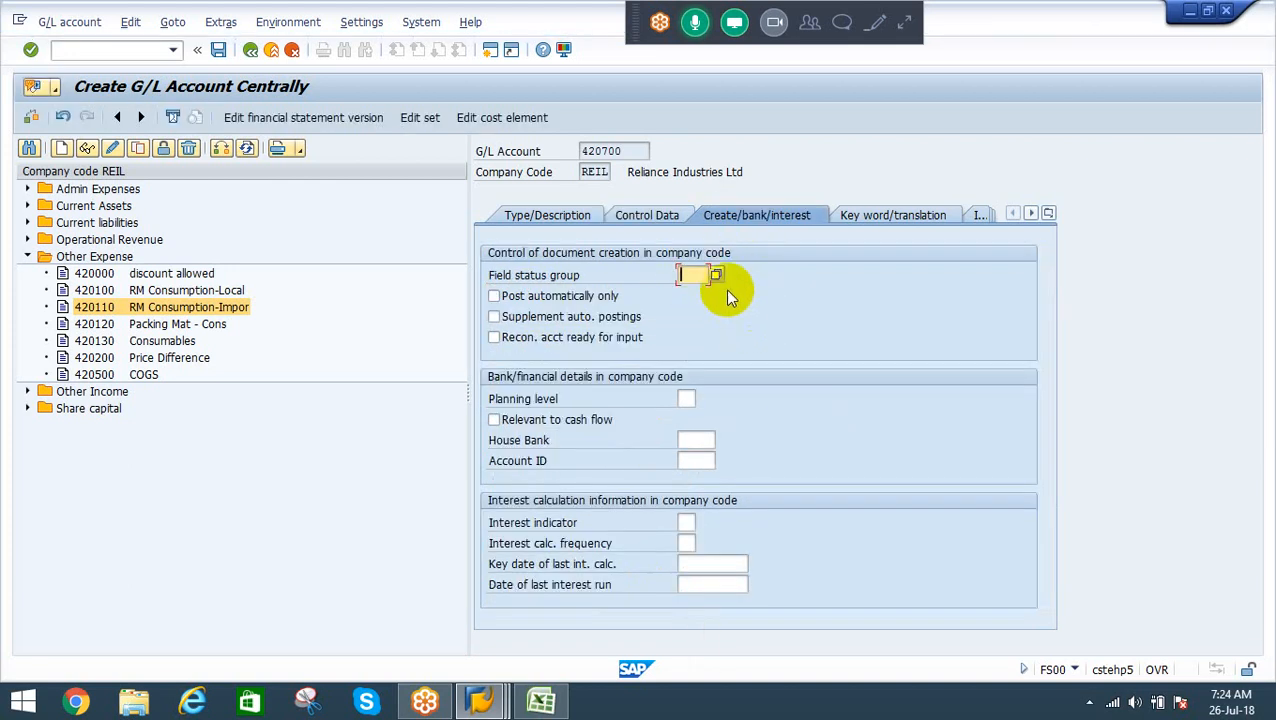
pyautogui.press('BackSpace')
pyautogui.press('Down')
pyautogui.press('Return')
pyautogui.press('Return')
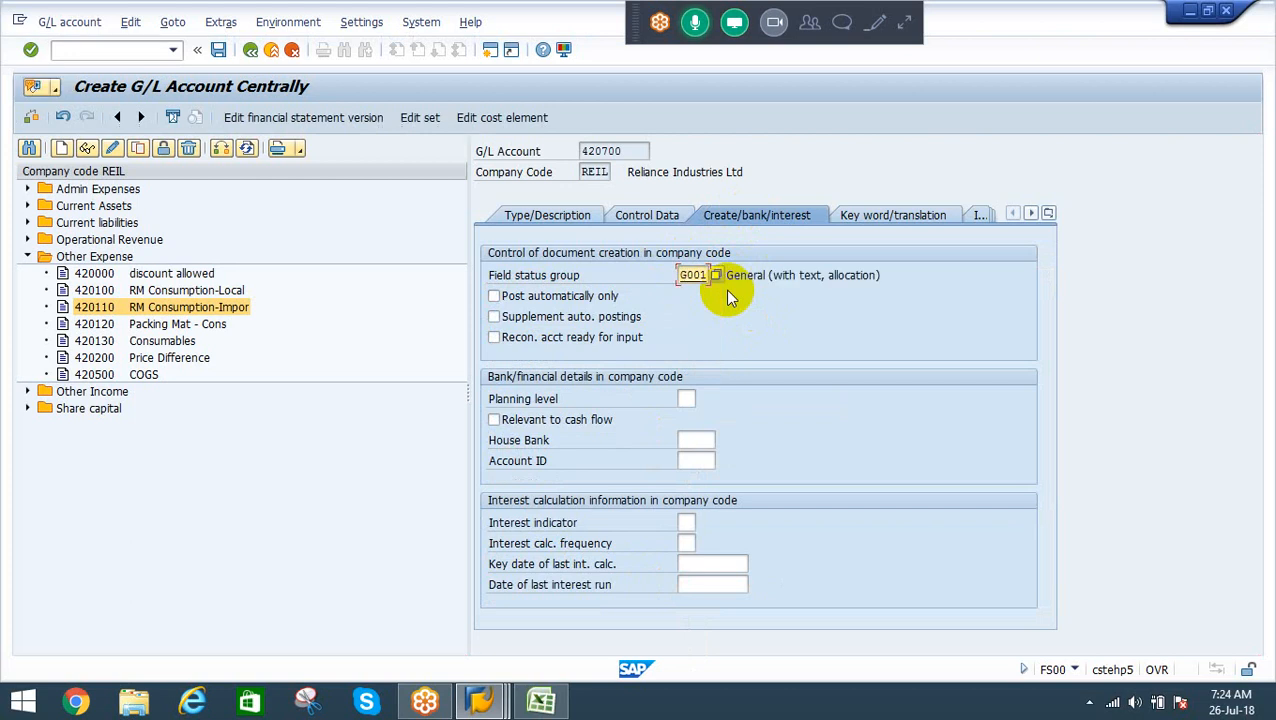
pyautogui.click(643, 208)
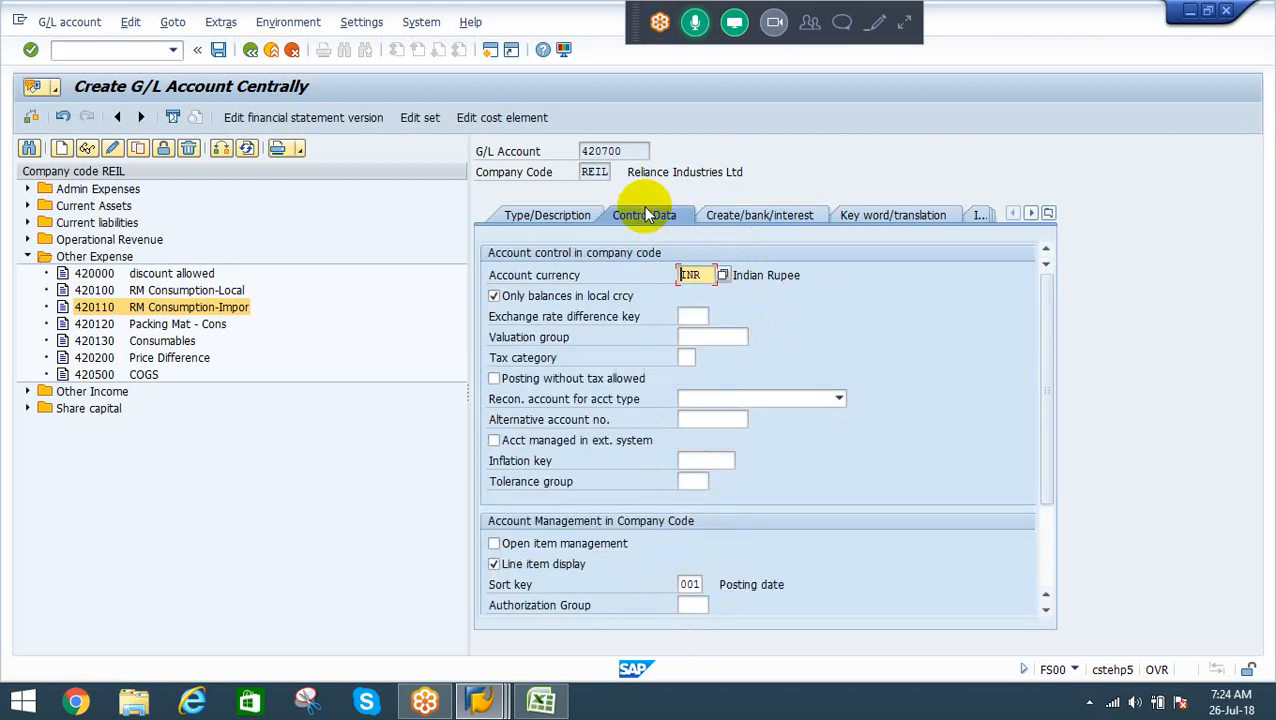
pyautogui.click(740, 213)
pyautogui.click(495, 296)
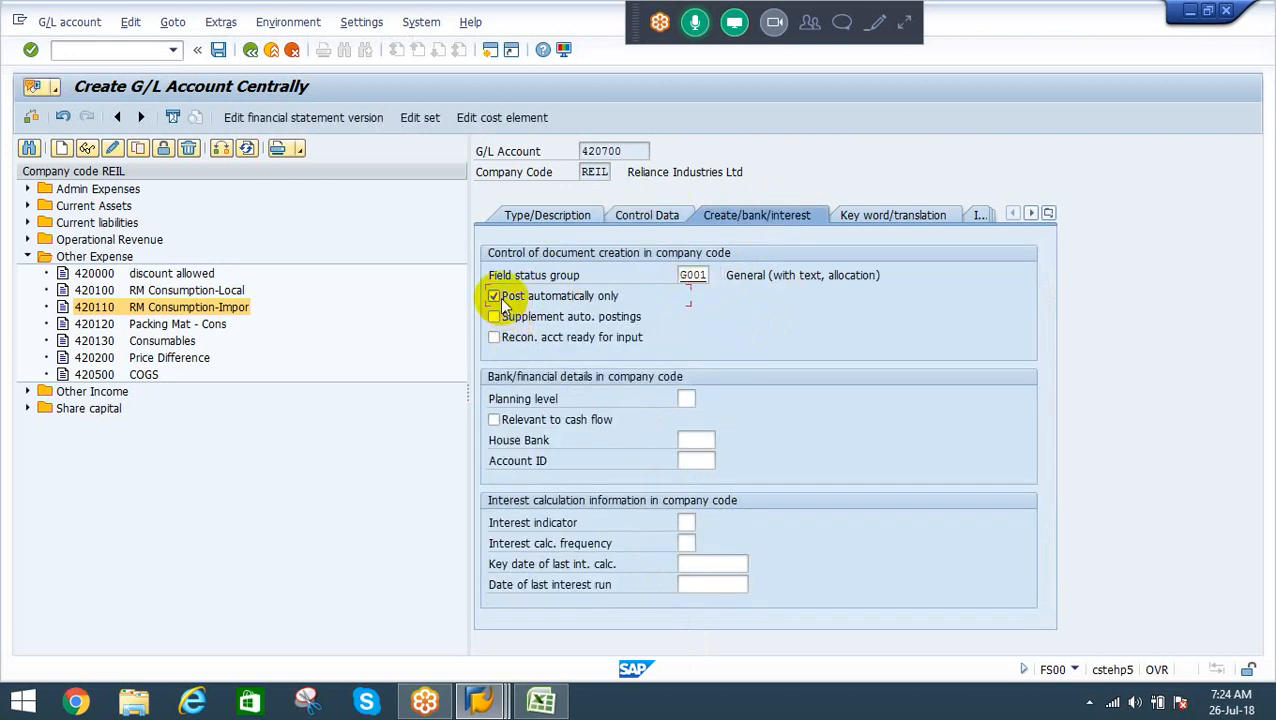
# Recheck the control data and description of account 420700 and save the new account
pyautogui.click(652, 215)
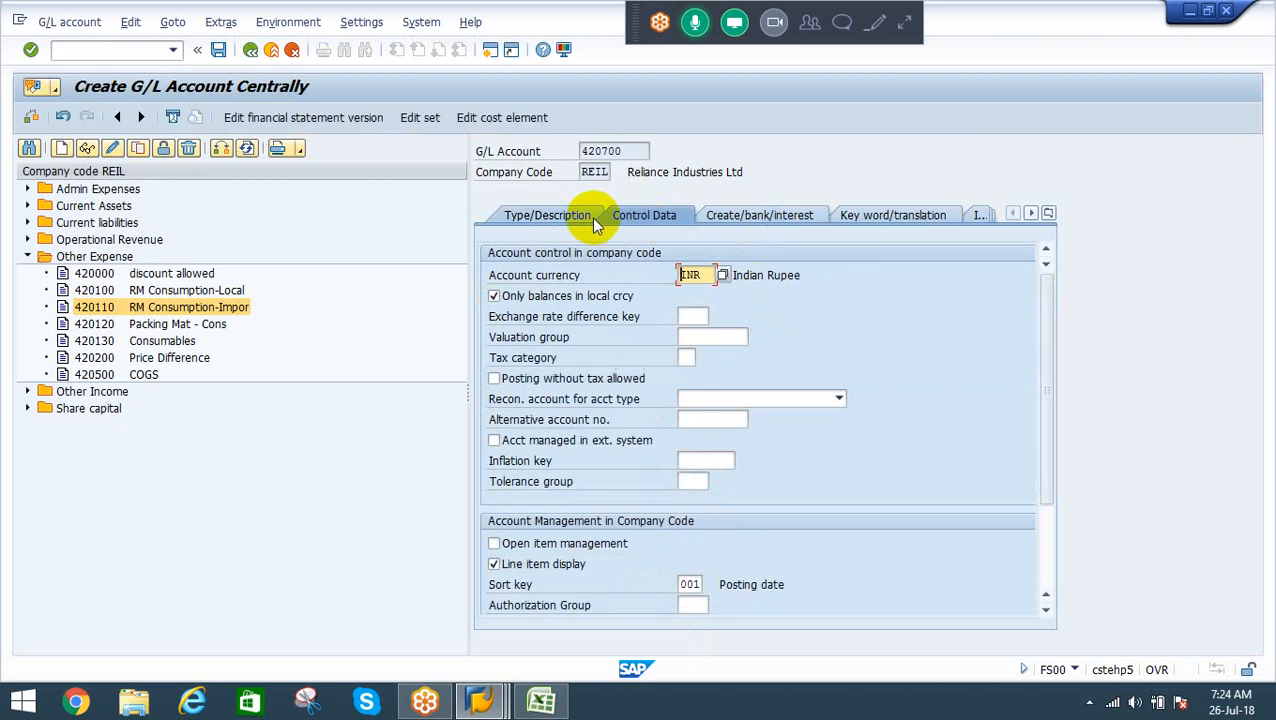
pyautogui.click(500, 215)
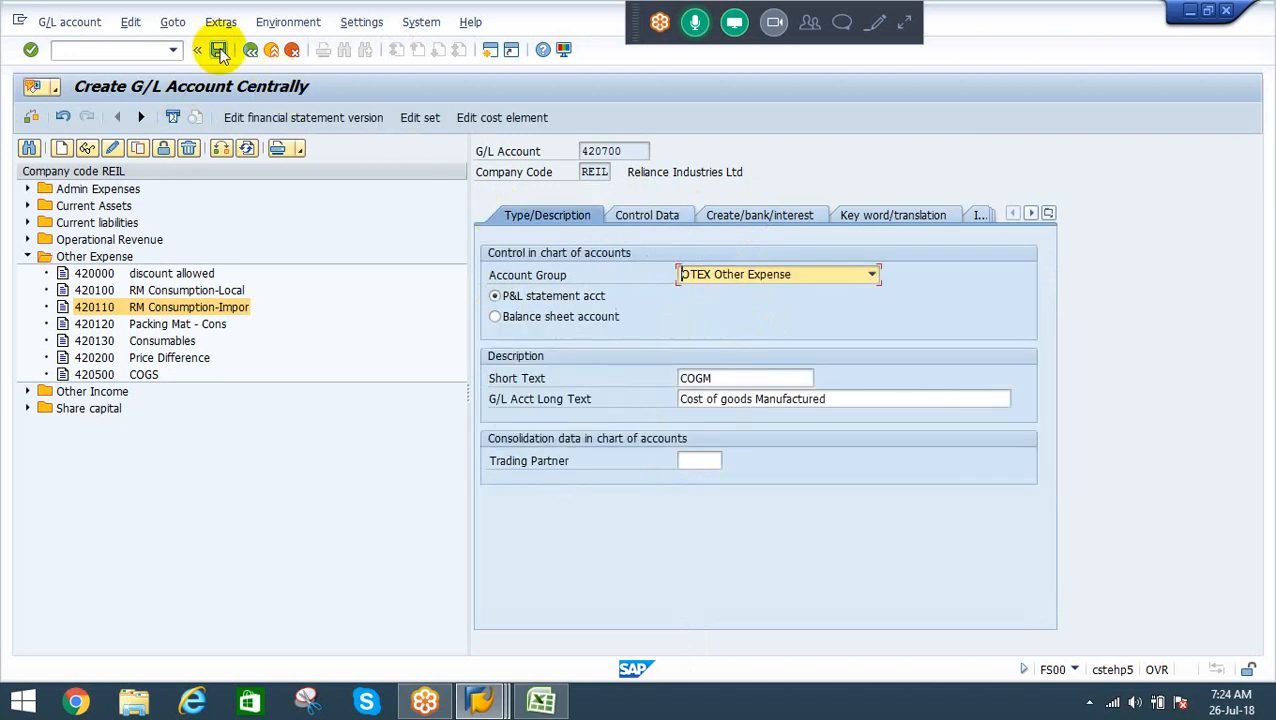
pyautogui.click(219, 51)
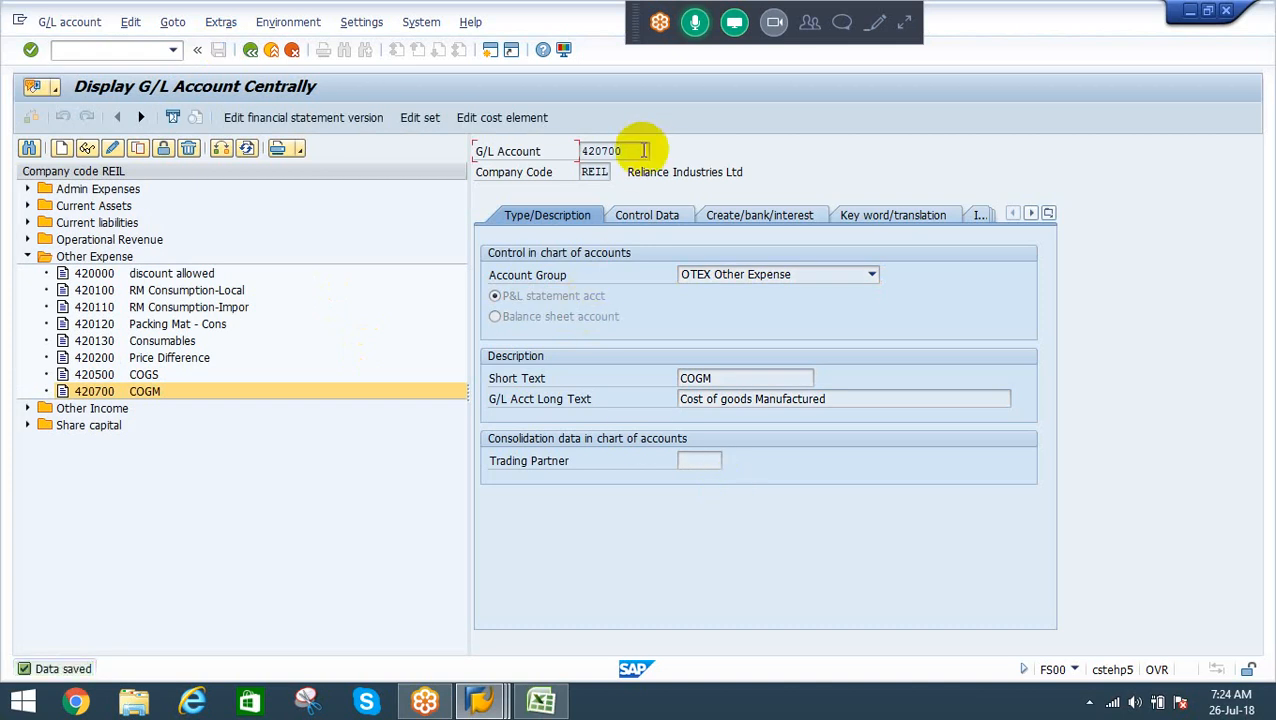
# Copy the saved G/L account number 420700 and leave the account display
pyautogui.moveTo(645, 150); pyautogui.dragTo(555, 148)
pyautogui.hotkey('ctrl', 'c')
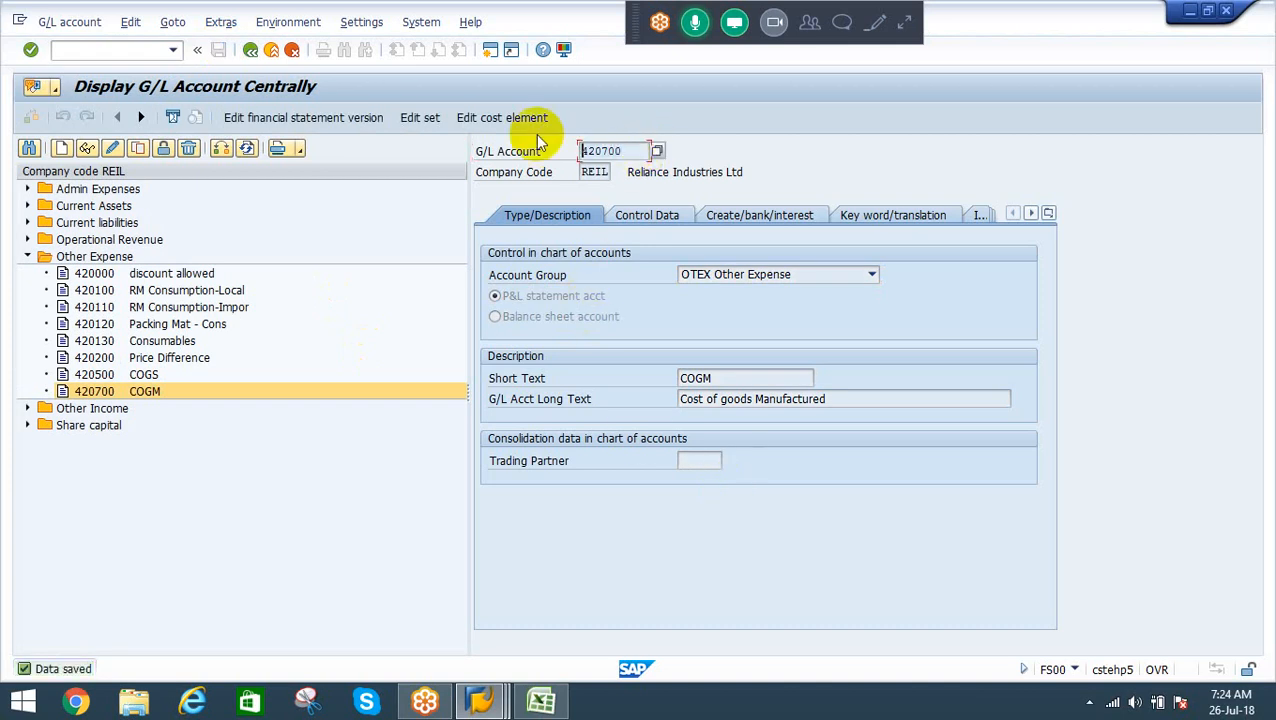
pyautogui.press('F3')
pyautogui.press('F3')
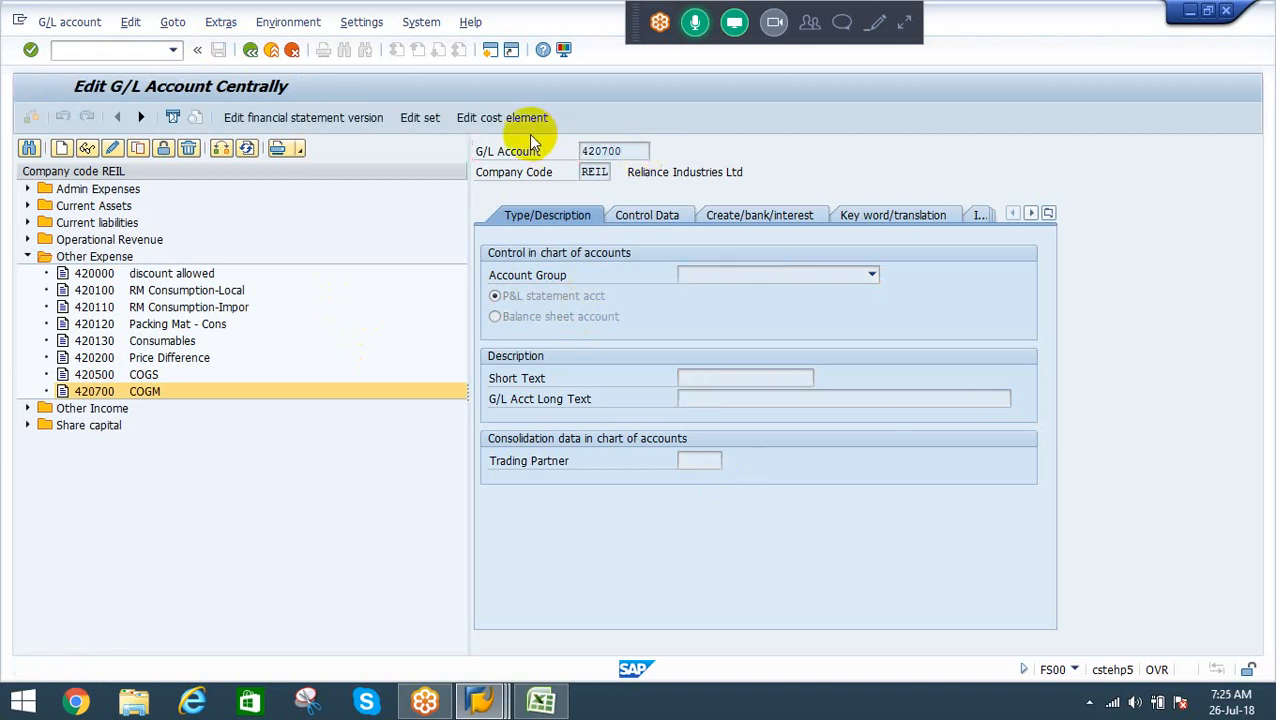
# Run transaction OBYC and open the account assignments of procedure GBB for chart of accounts RECA
pyautogui.click(120, 51)
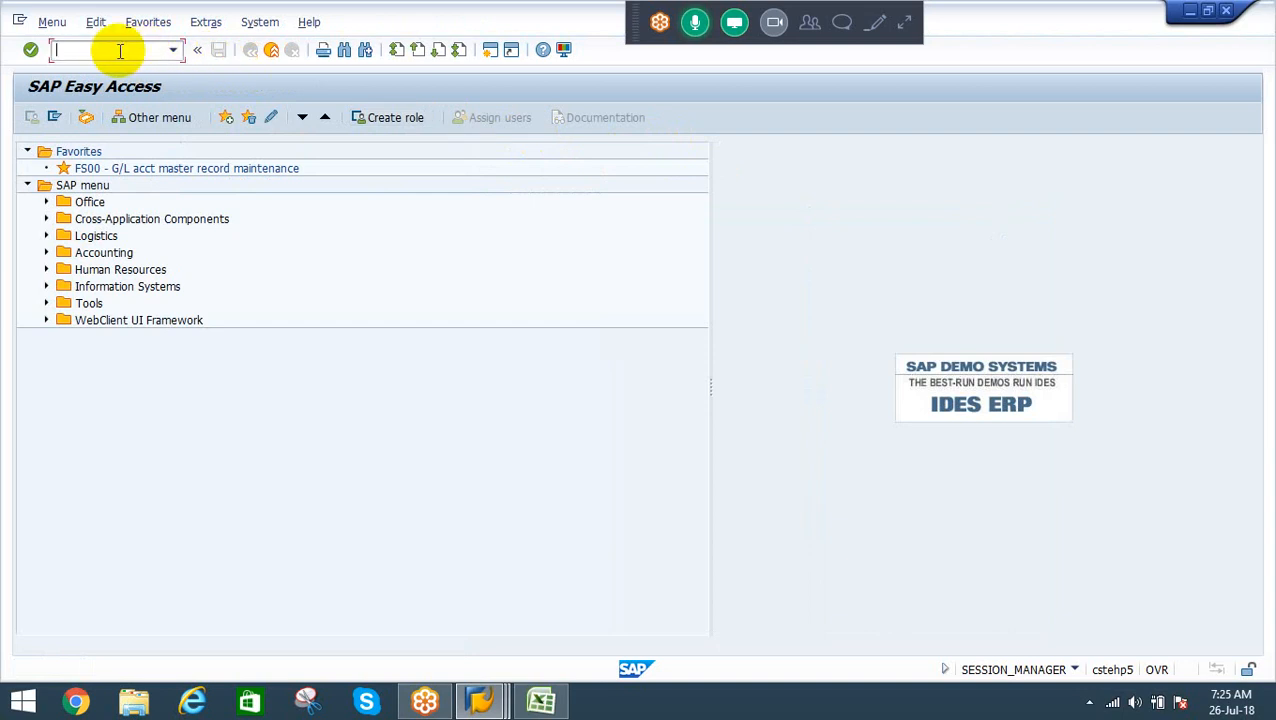
pyautogui.write('OBYC')
pyautogui.press('Return')
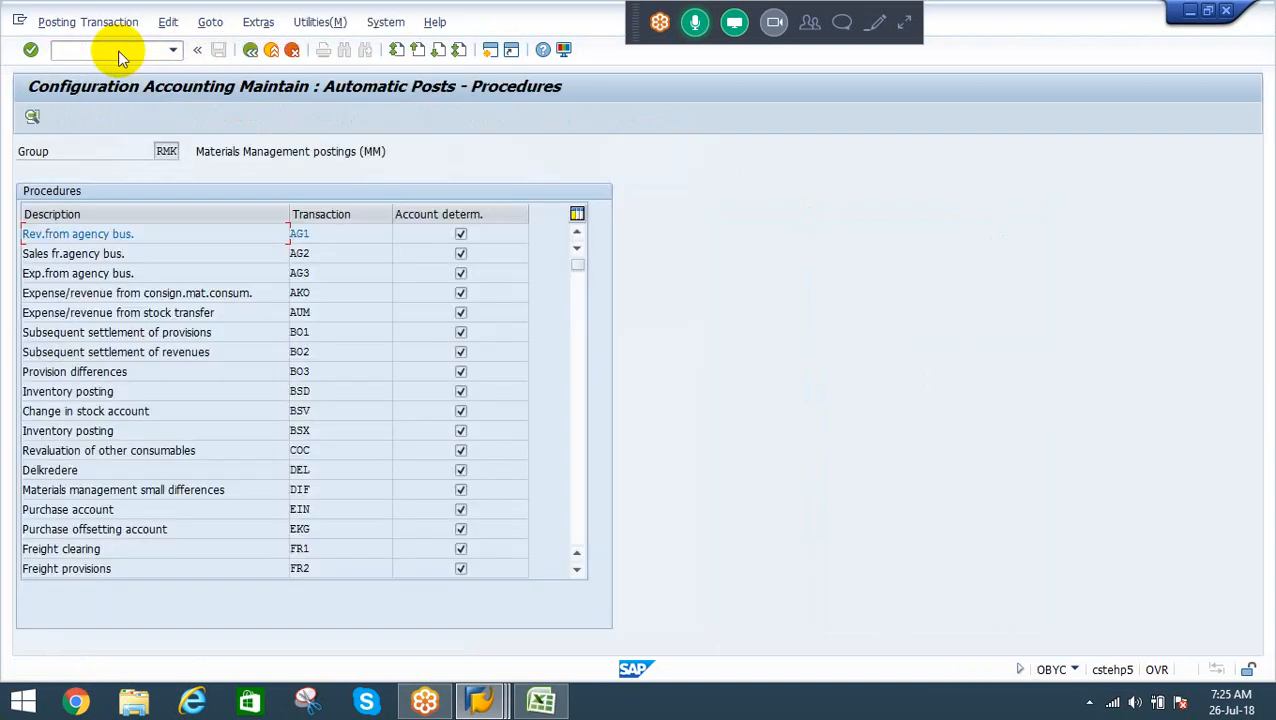
pyautogui.click(578, 508)
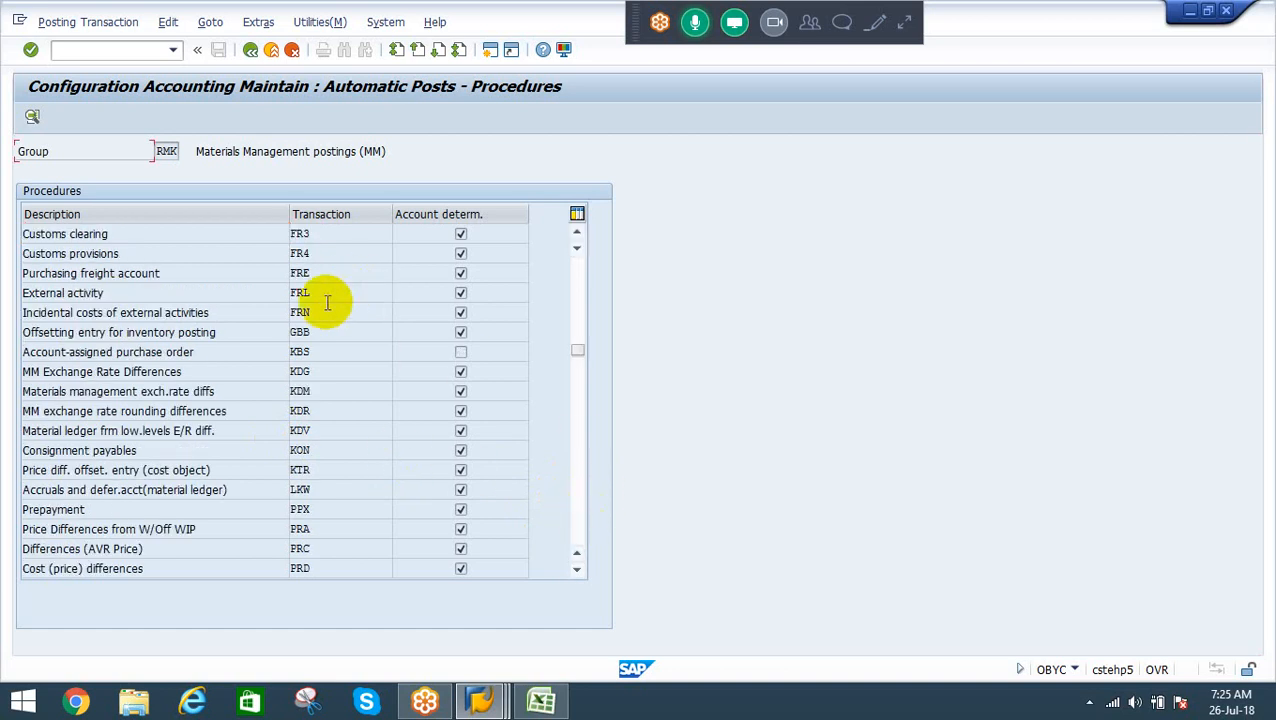
pyautogui.doubleClick(312, 336)
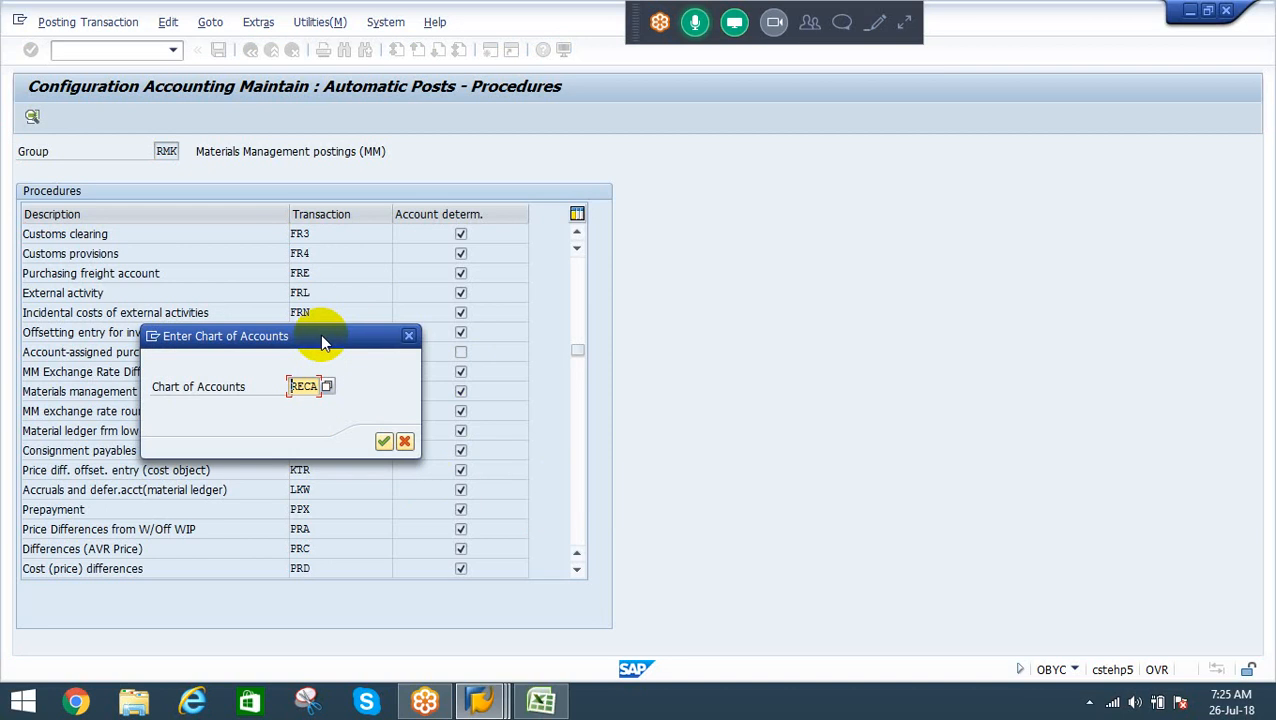
pyautogui.press('Return')
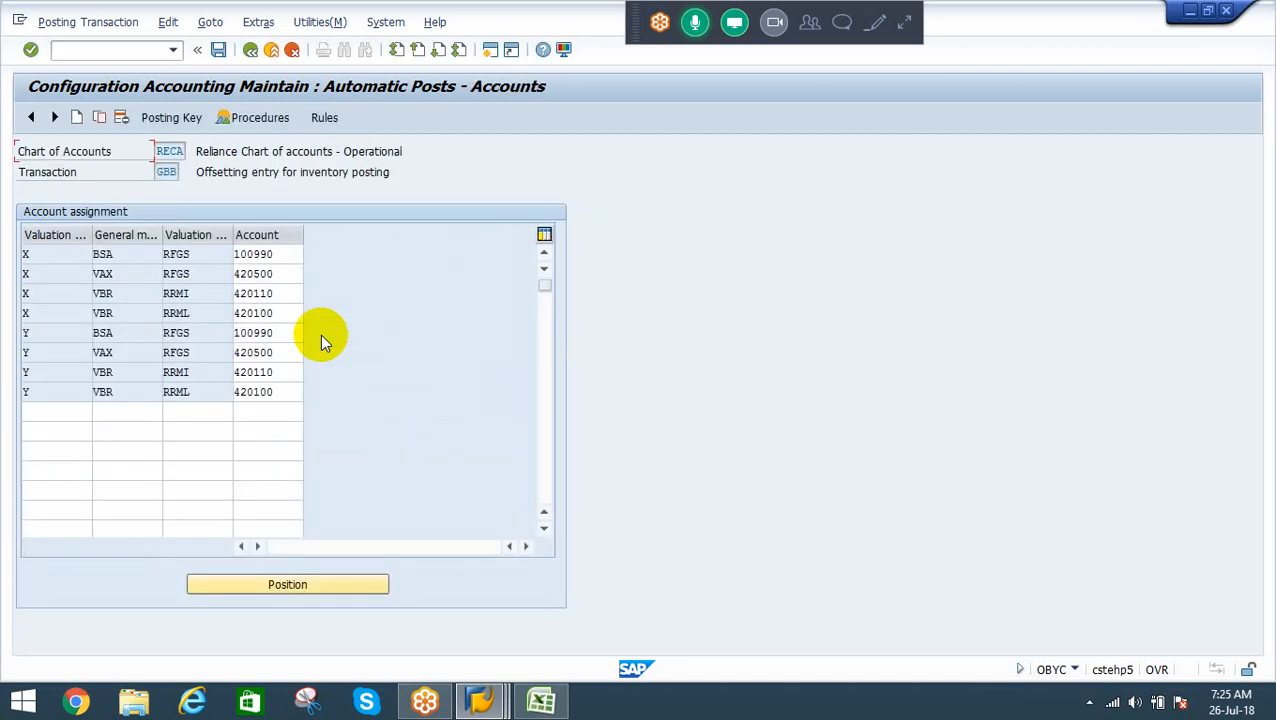
# Add a GBB account assignment with valuation modifier X, general modifier AUF, valuation class RFGS and account 420700
pyautogui.click(60, 413)
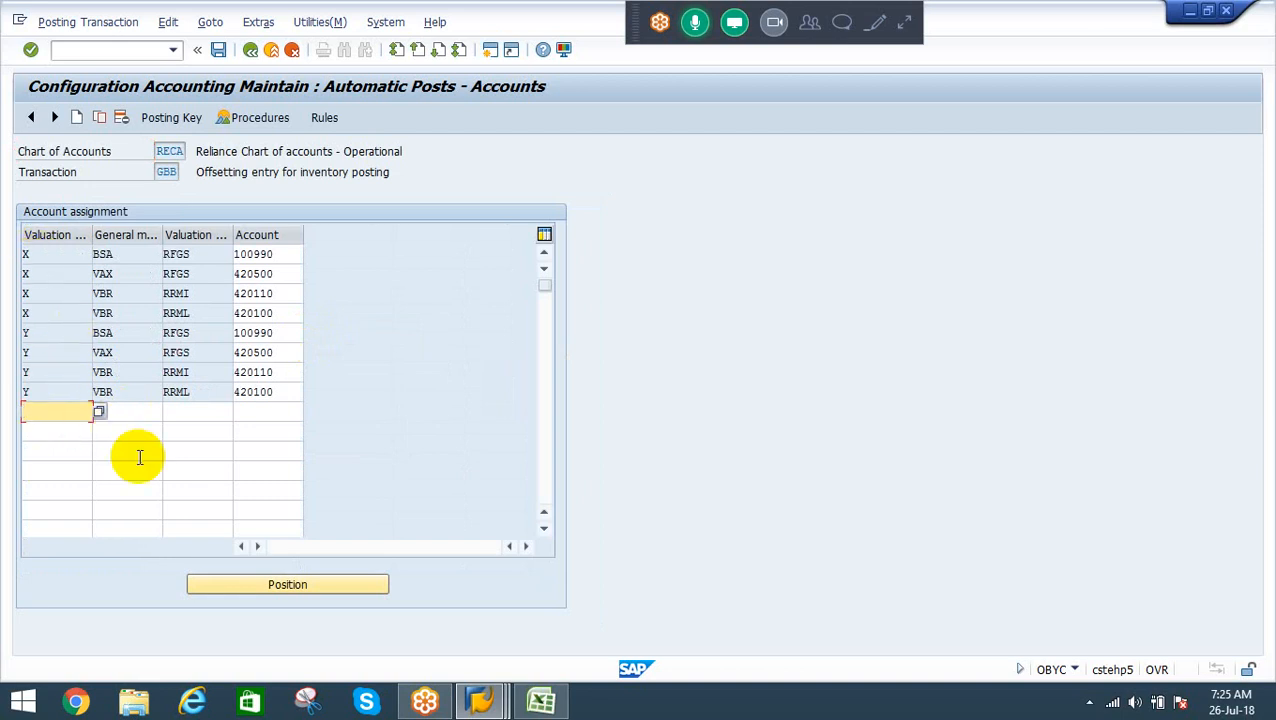
pyautogui.write('X')
pyautogui.press('Tab')
pyautogui.write('AU')
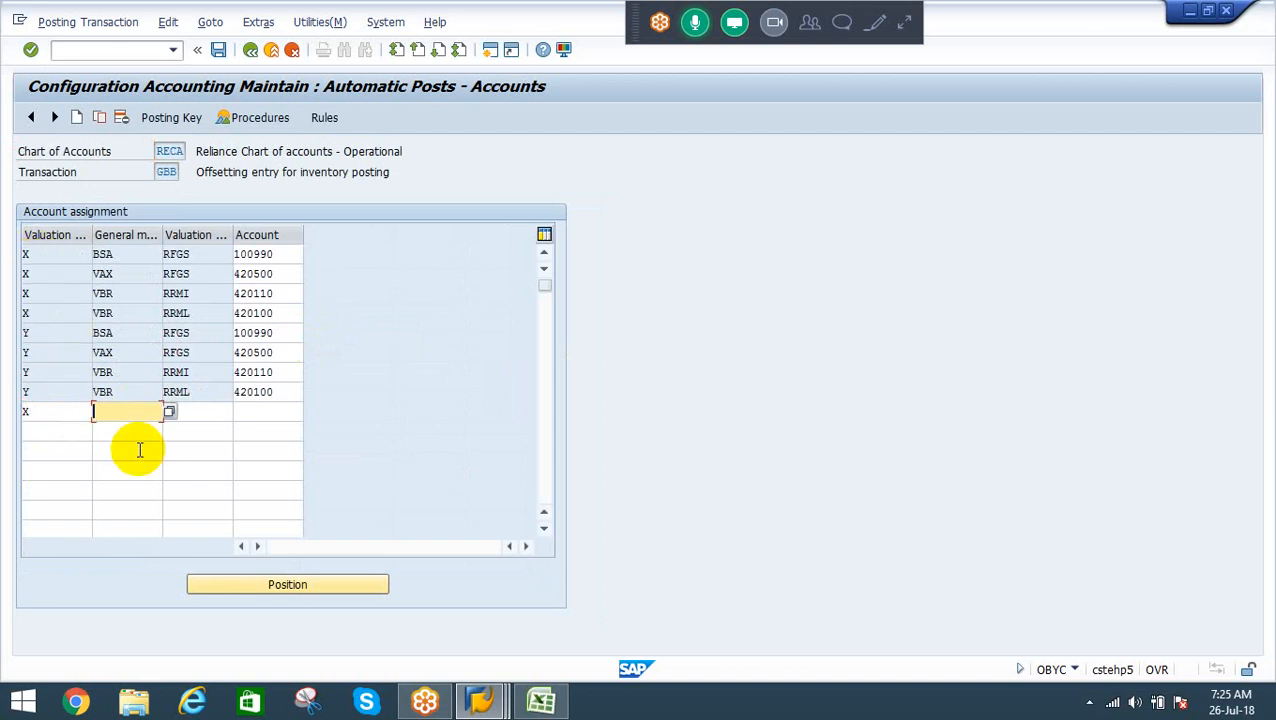
pyautogui.press('Tab')
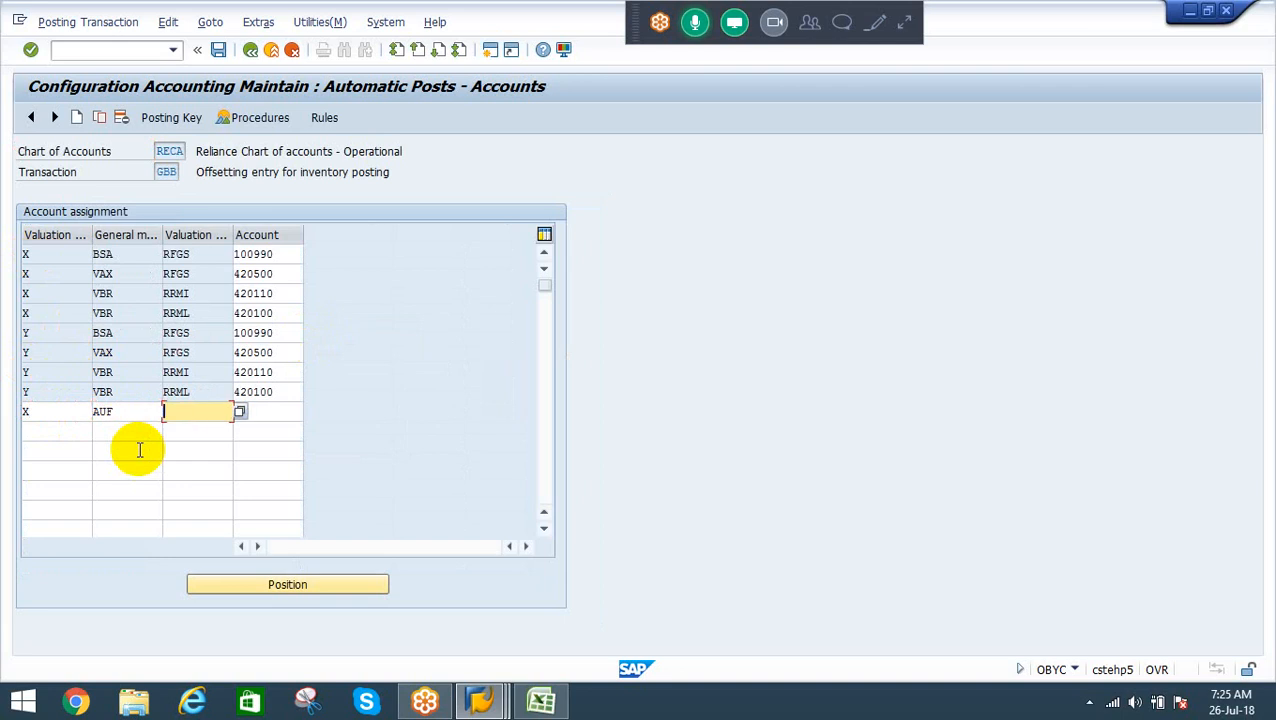
pyautogui.press('Tab')
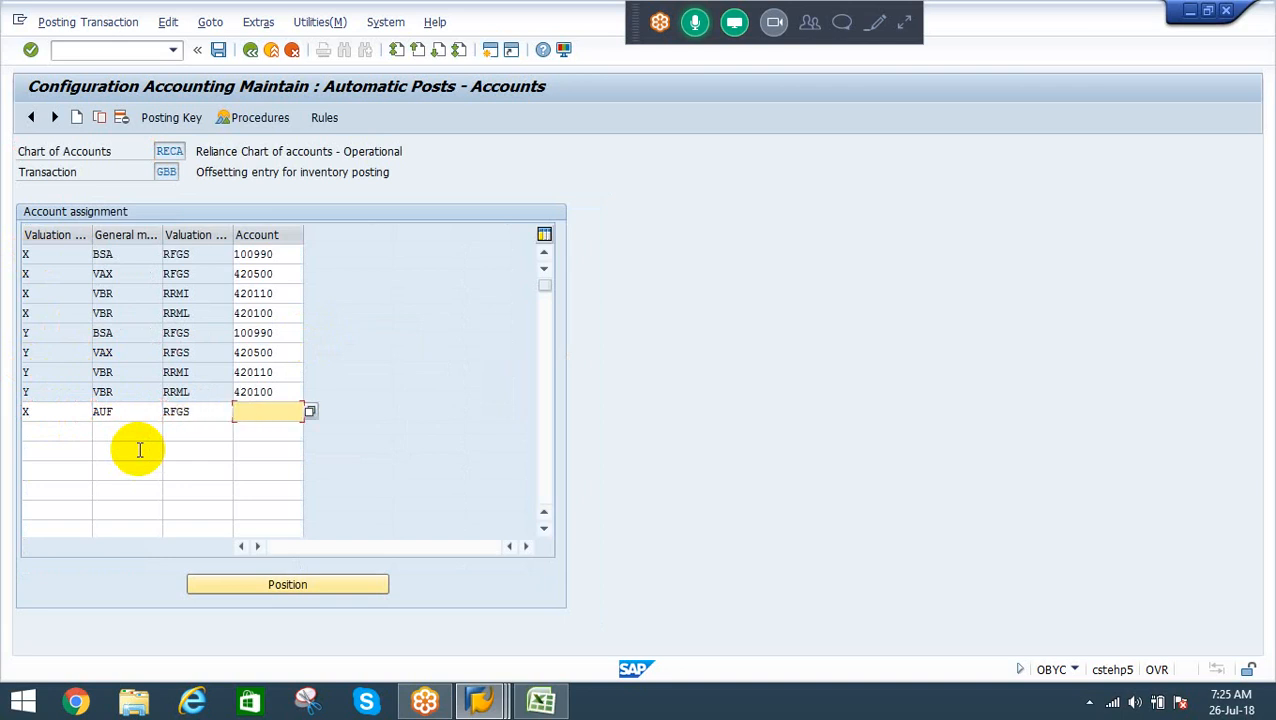
pyautogui.write('420700')
pyautogui.press('Tab')
pyautogui.hotkey('shift', 'Tab')
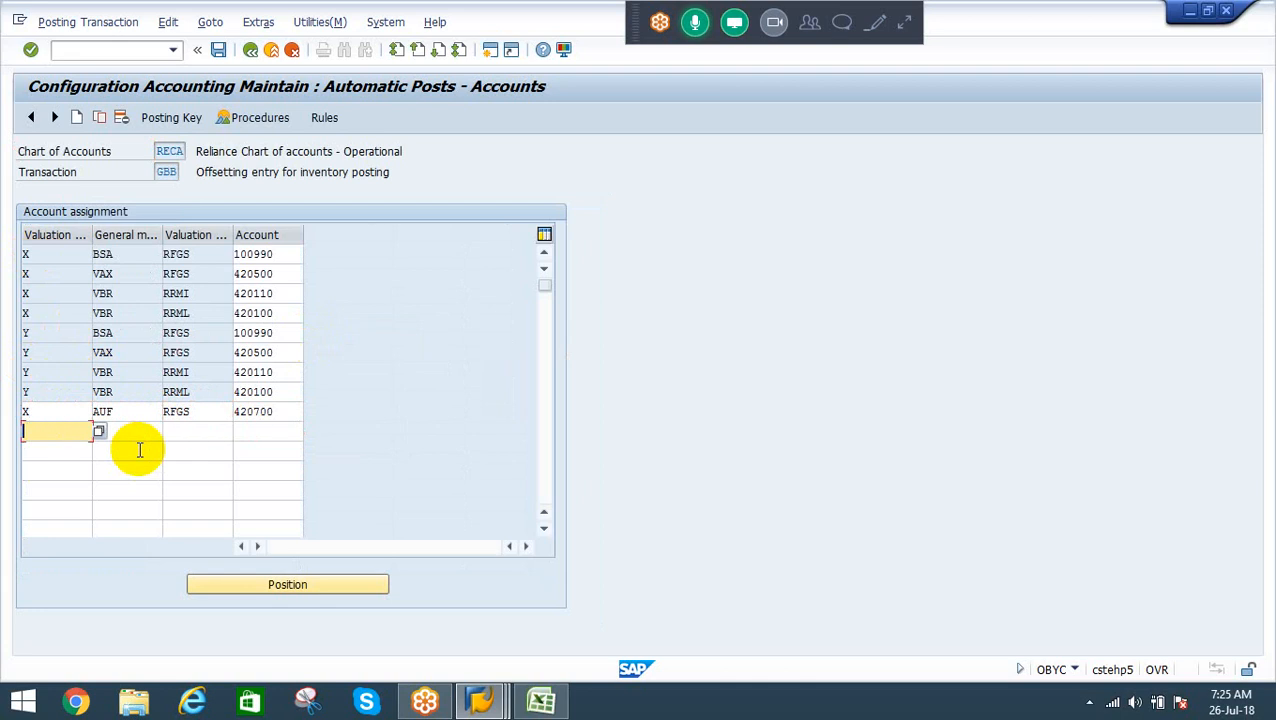
# Add the matching assignment for valuation modifier Y with AUF, valuation class RFGS and account 420700, and confirm the entries
pyautogui.write('Y')
pyautogui.press('Tab')
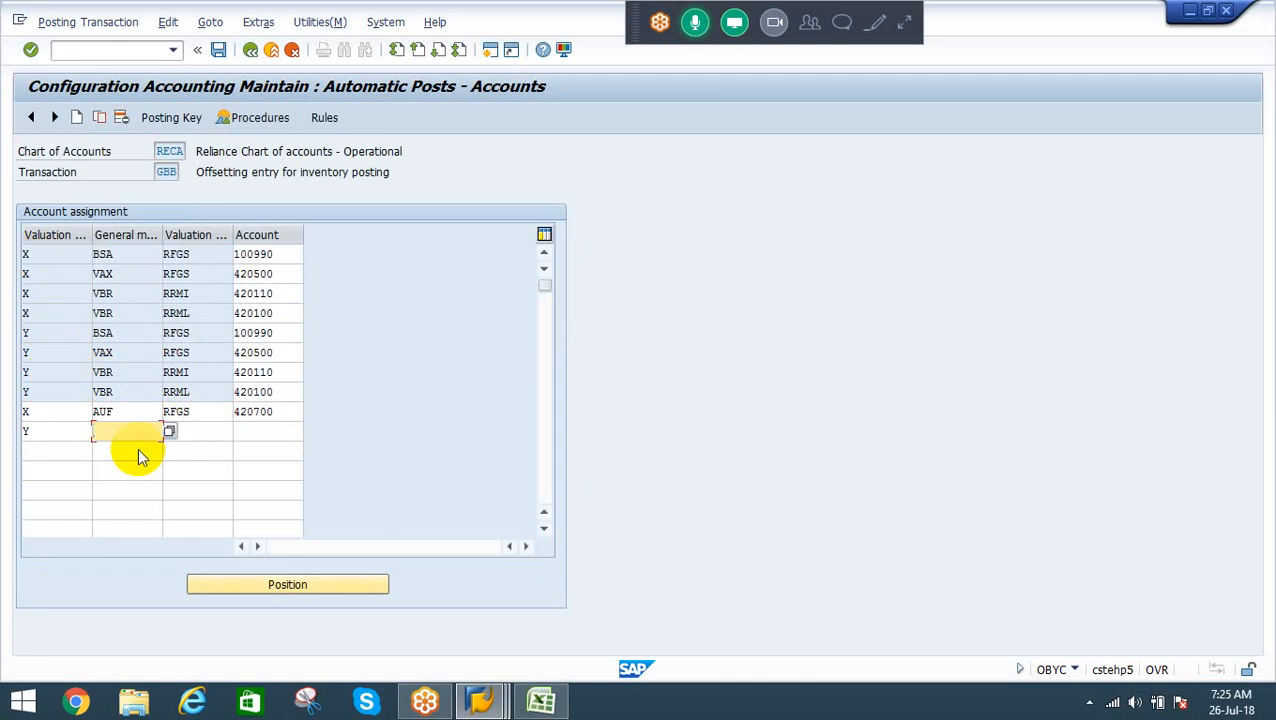
pyautogui.write('AUF')
pyautogui.press('Tab')
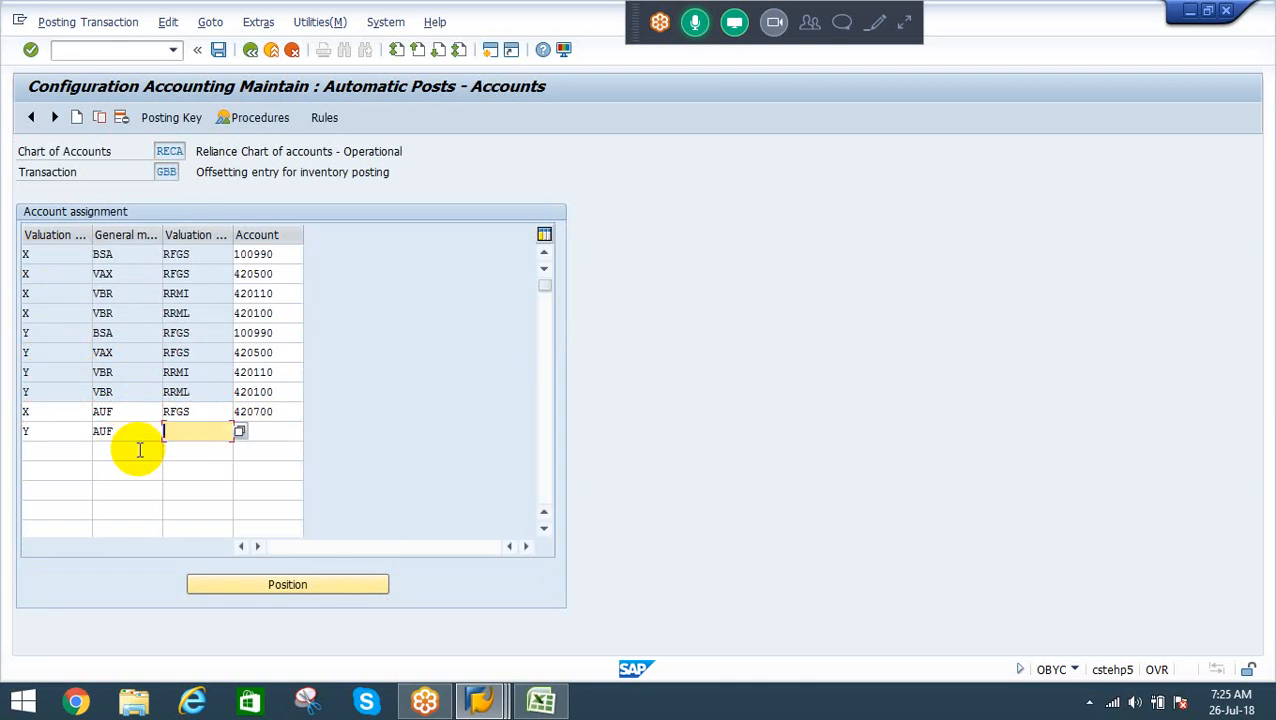
pyautogui.write('RFGS')
pyautogui.press('Tab')
pyautogui.write('420700')
pyautogui.press('Return')
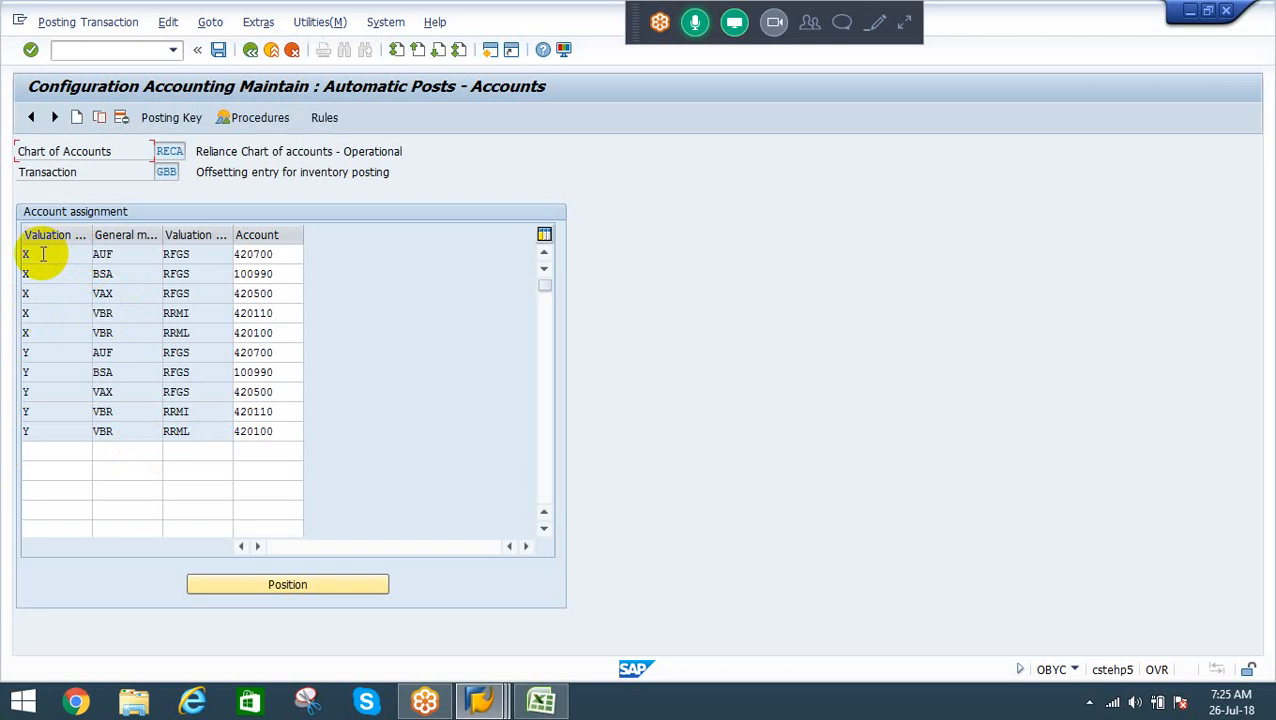
# Review the modifiers, valuation class and account in the AUF assignment rows for X and Y
pyautogui.doubleClick(102, 254)
pyautogui.doubleClick(208, 254)
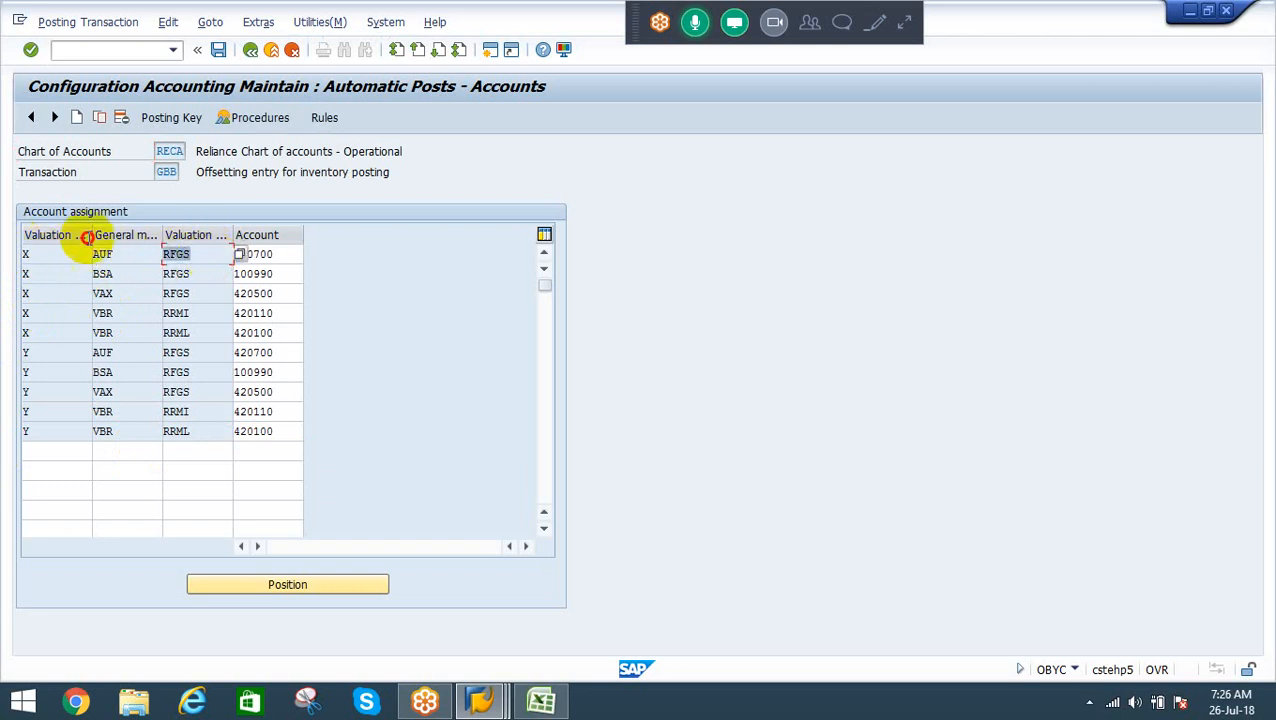
pyautogui.doubleClick(265, 254)
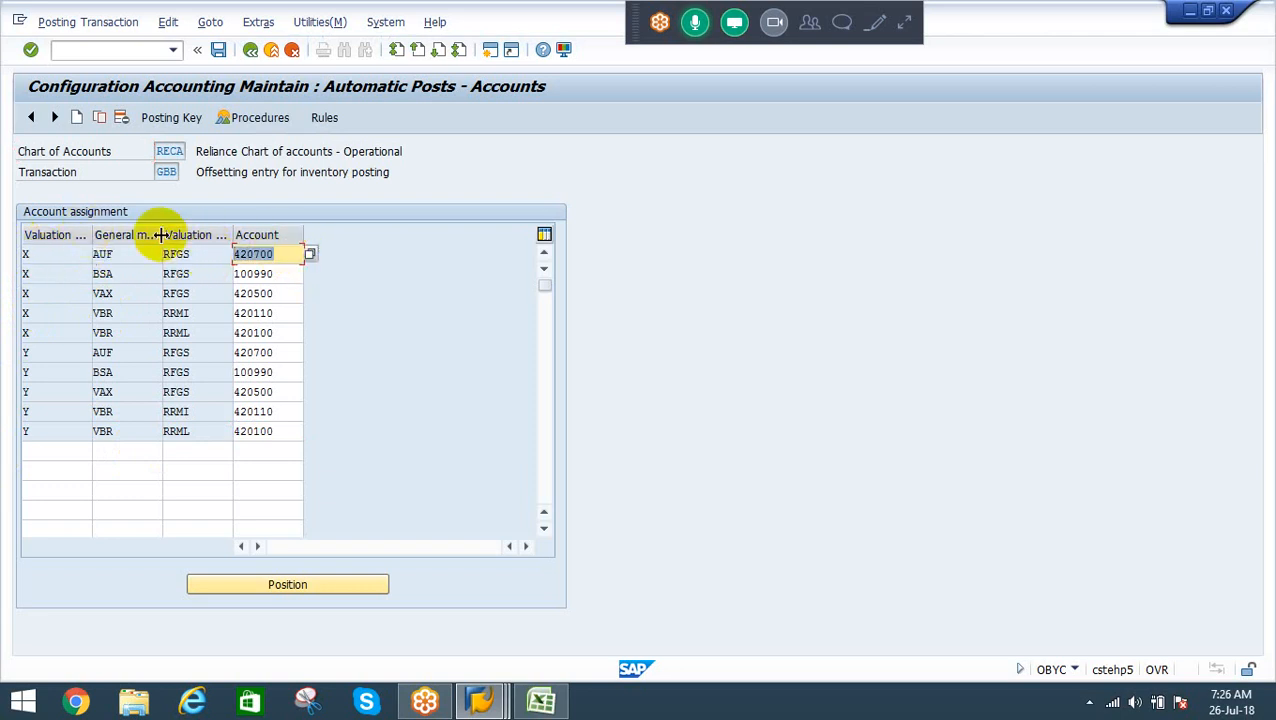
pyautogui.click(53, 256)
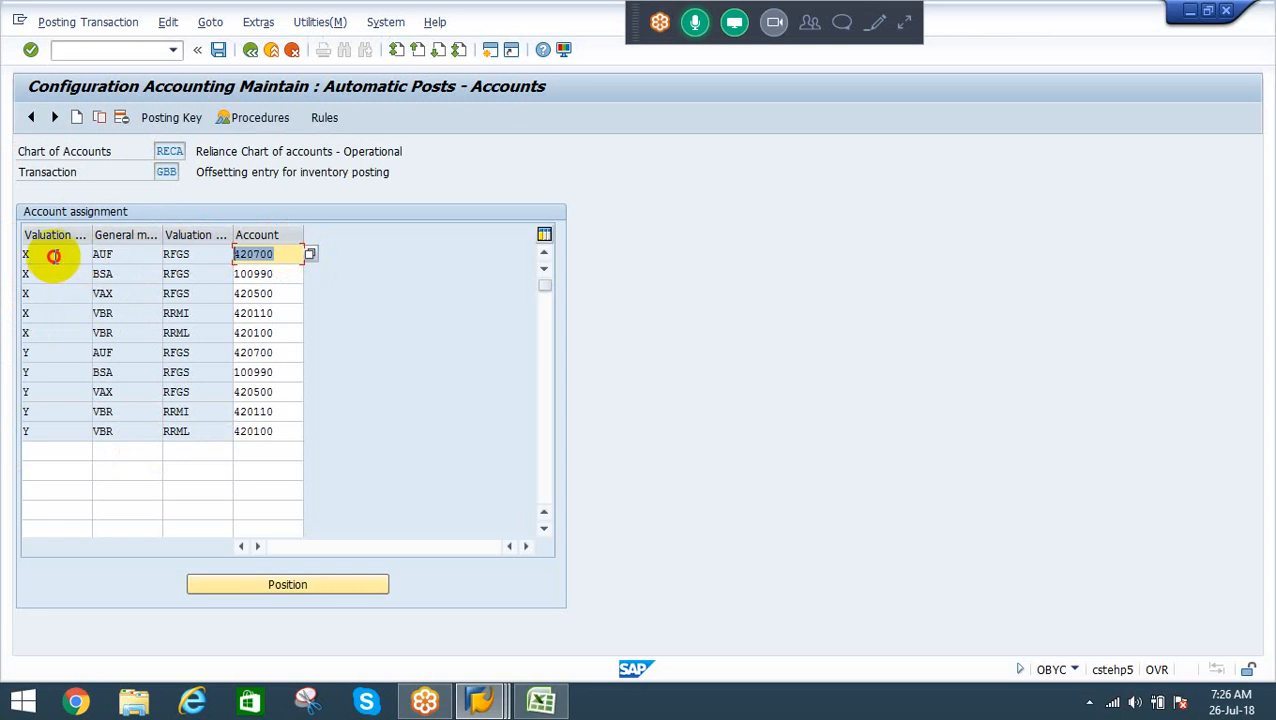
pyautogui.click(40, 354)
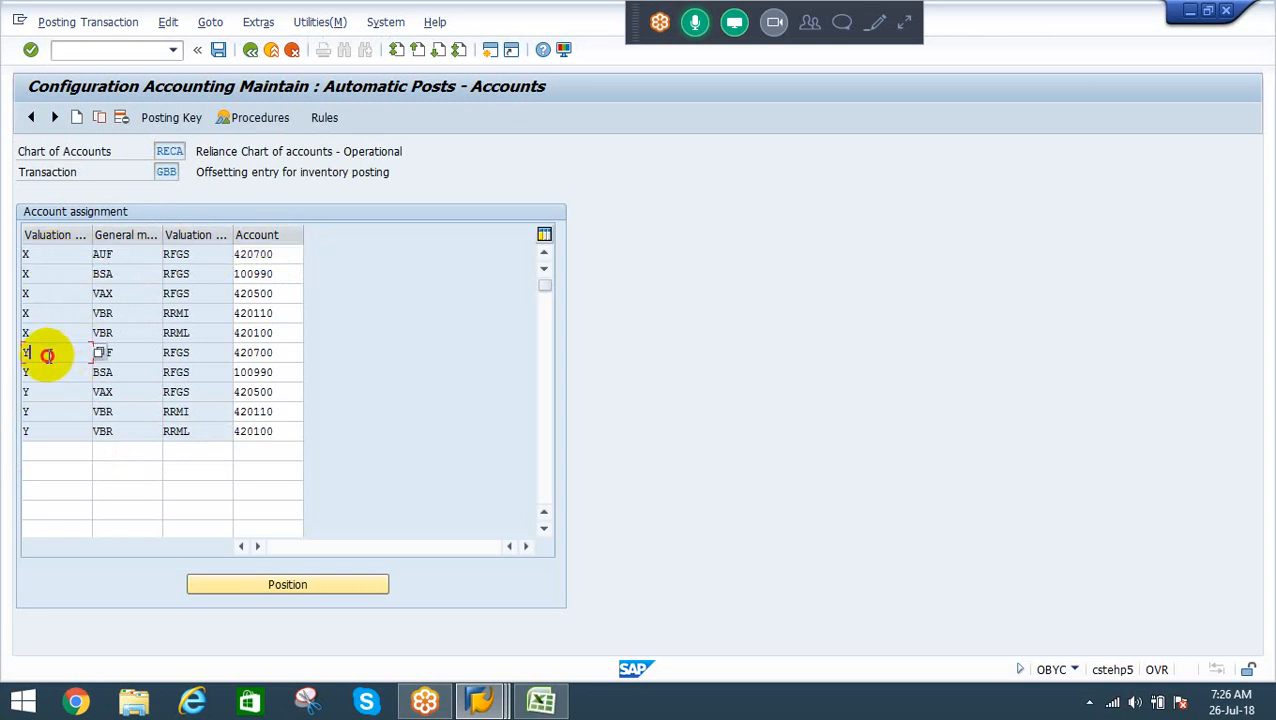
pyautogui.click(122, 355)
pyautogui.click(196, 353)
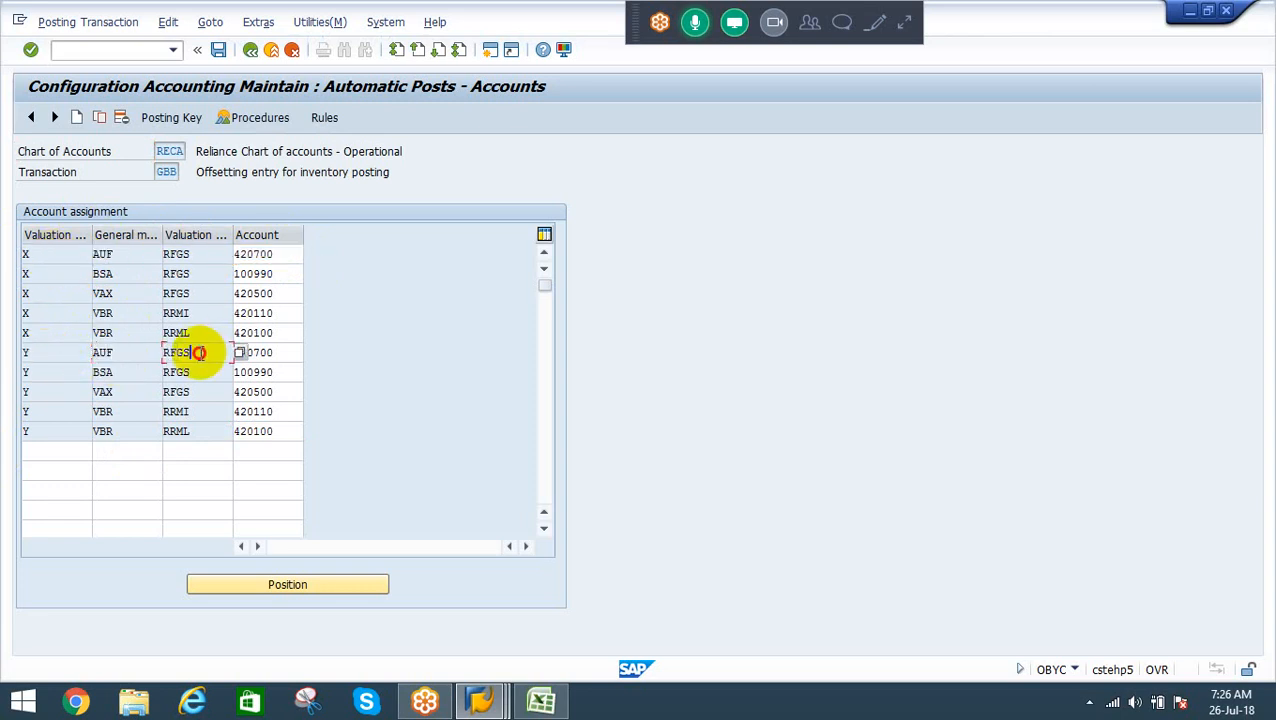
pyautogui.click(102, 254)
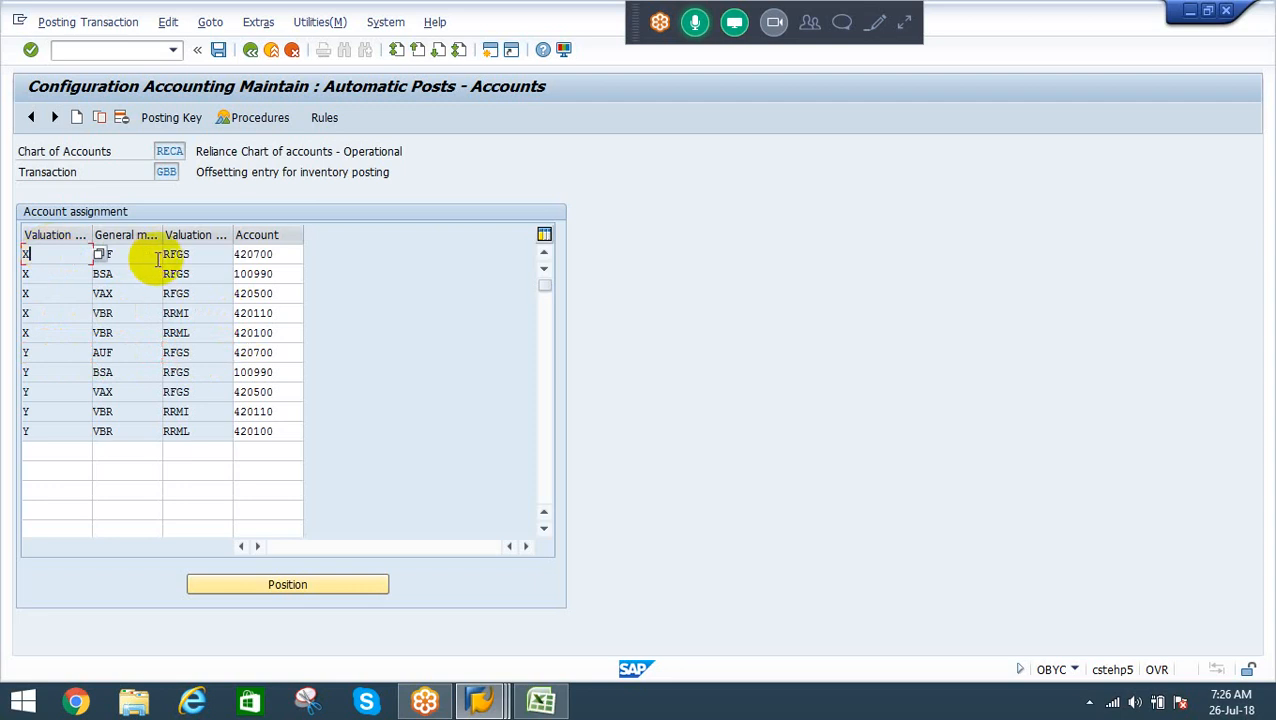
pyautogui.click(202, 256)
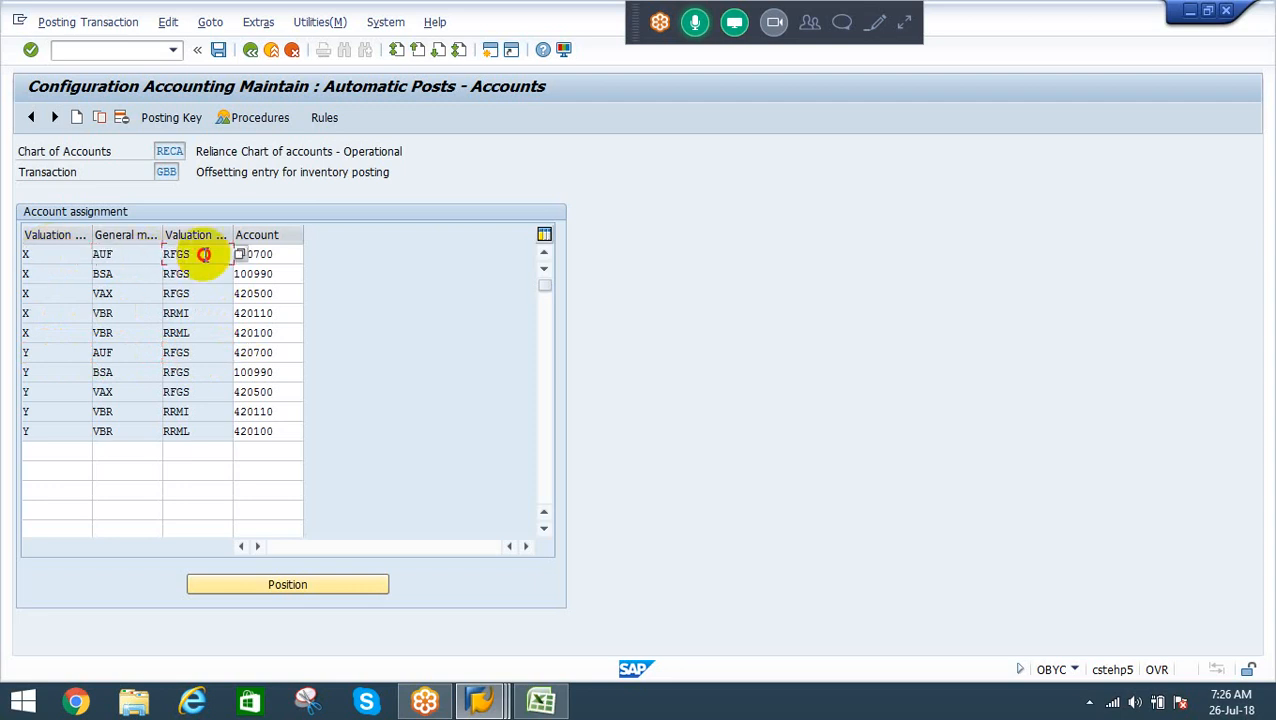
pyautogui.click(279, 254)
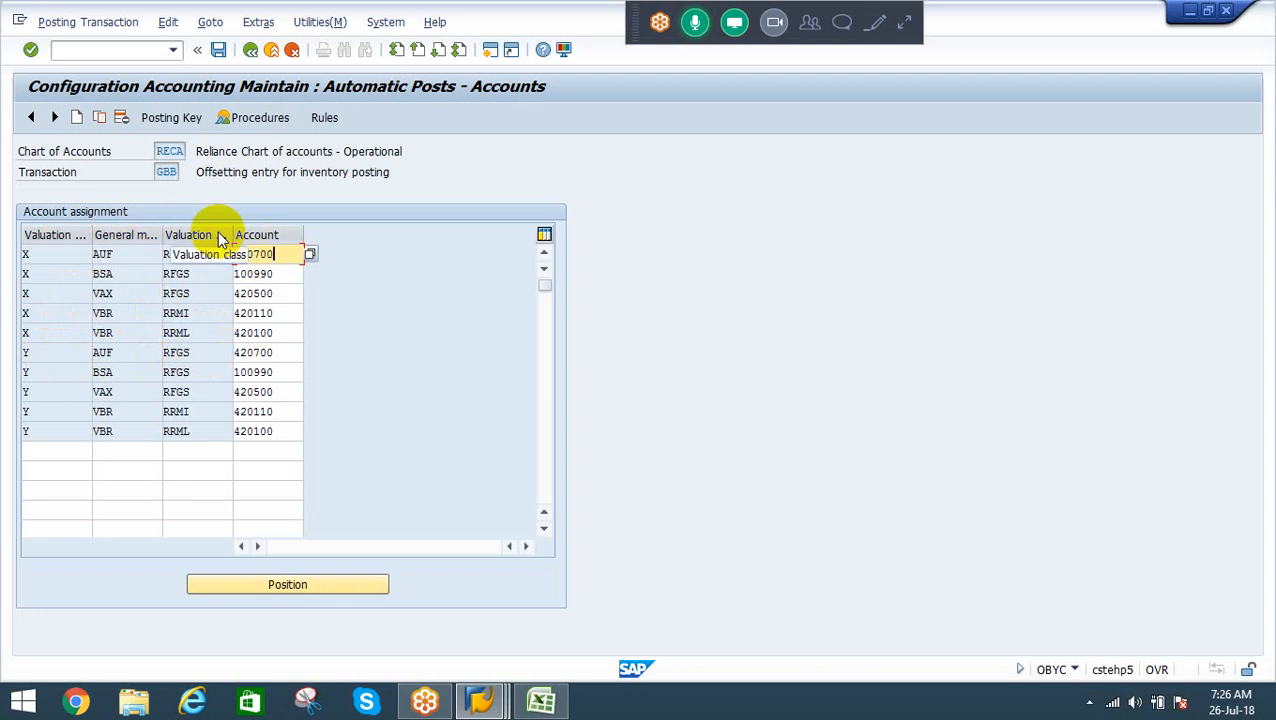
pyautogui.click(51, 352)
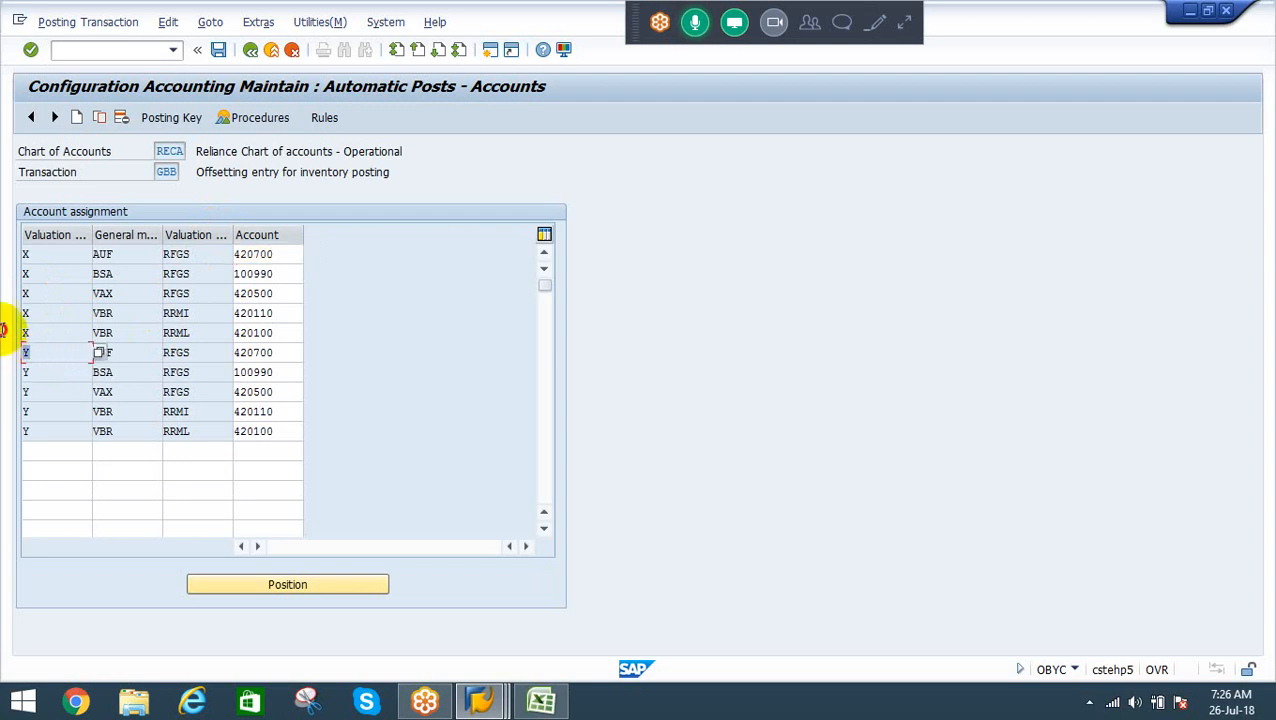
pyautogui.click(131, 355)
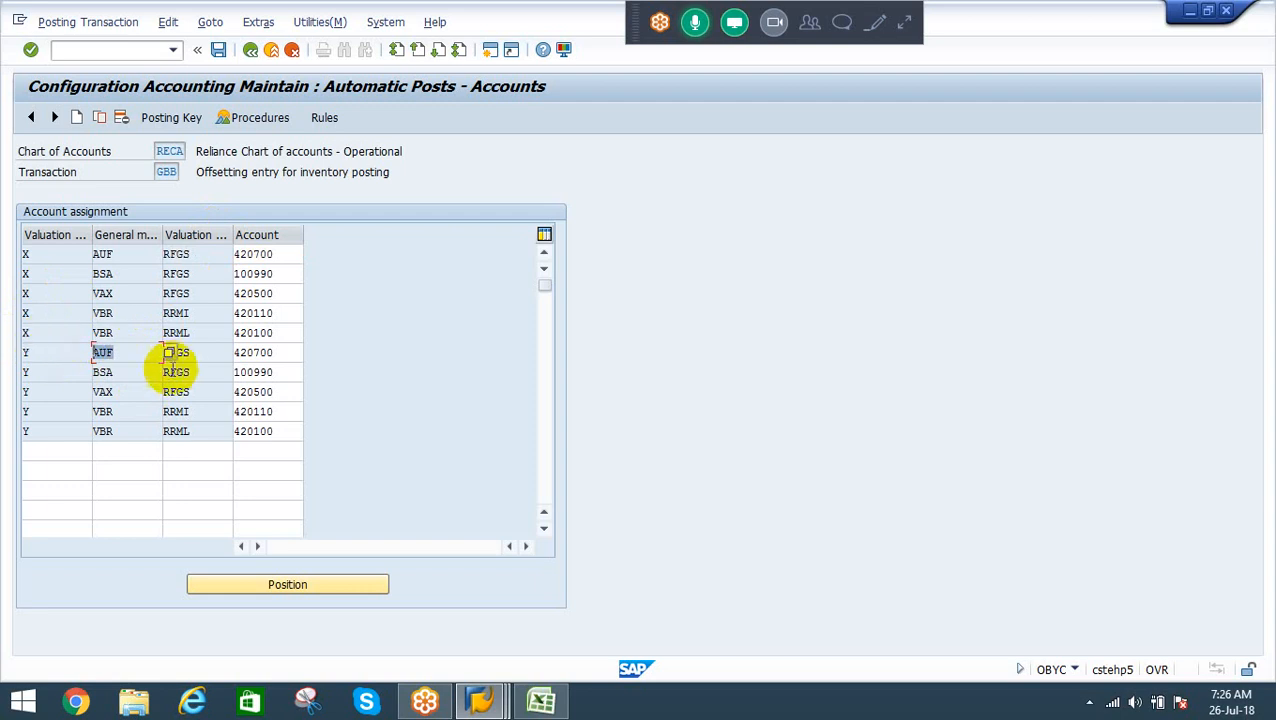
pyautogui.doubleClick(178, 353)
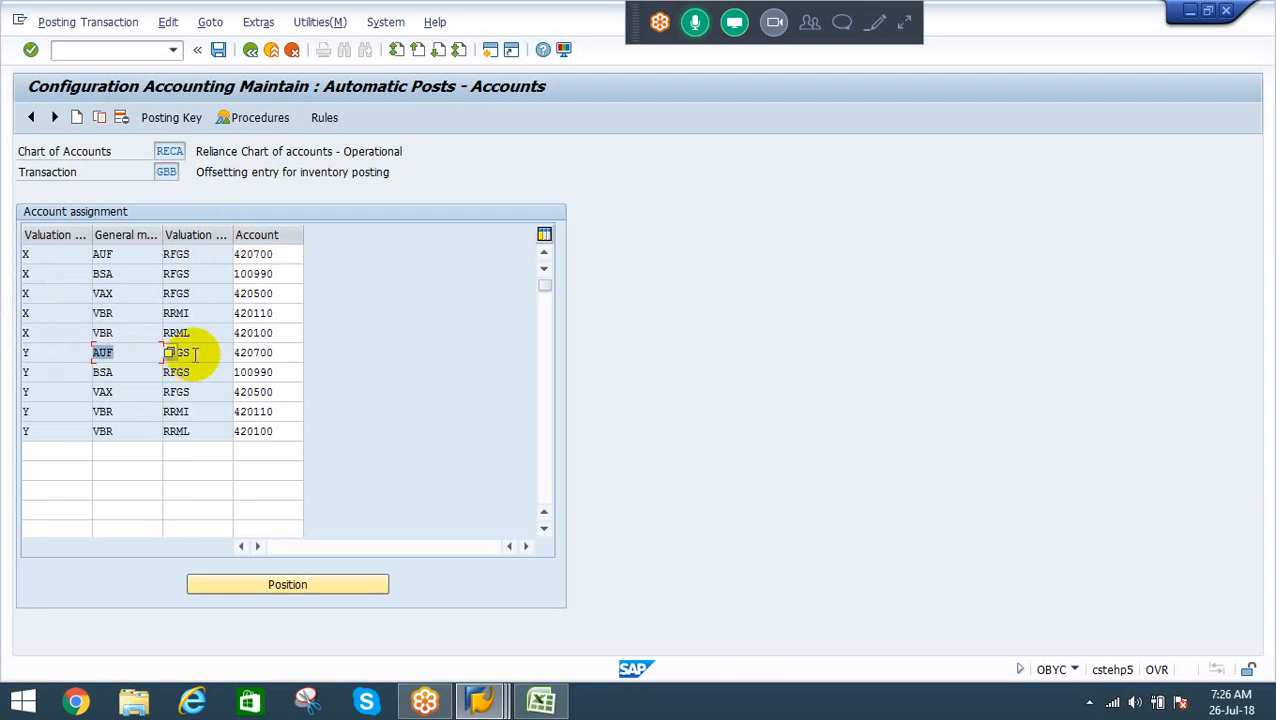
pyautogui.doubleClick(285, 353)
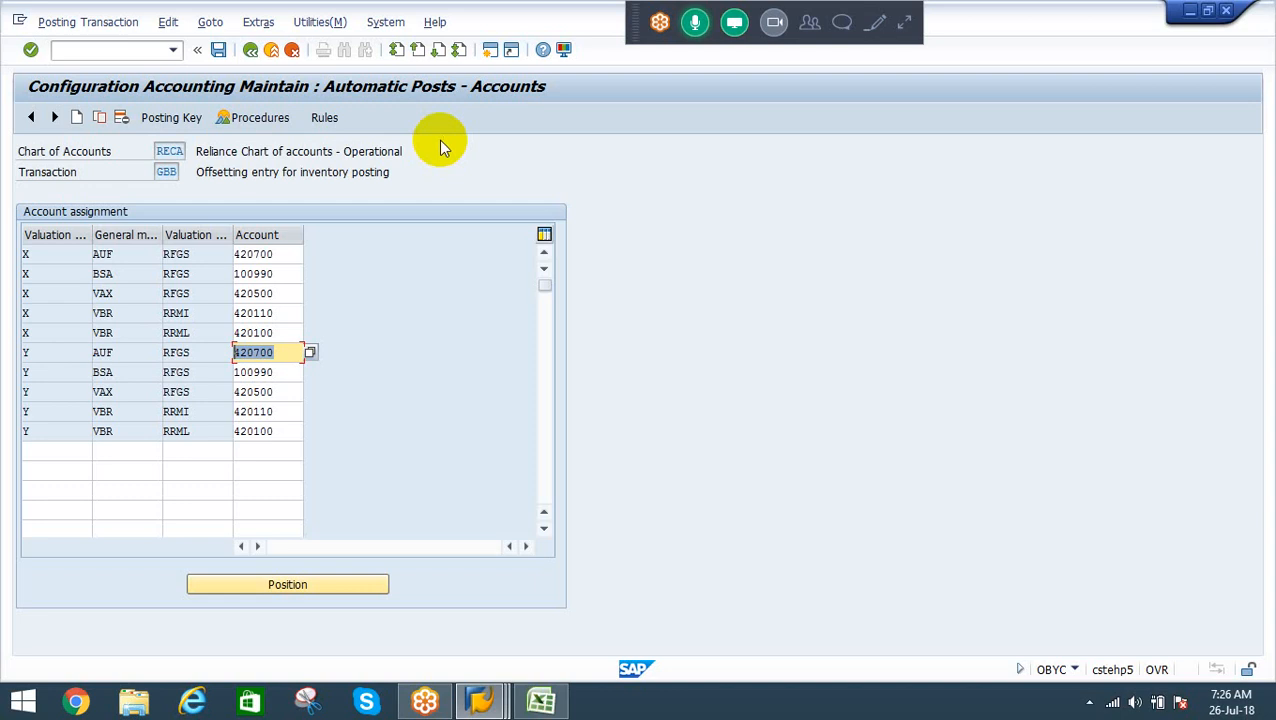
# Save the GBB account assignments and leave the automatic posting configuration
pyautogui.click(219, 50)
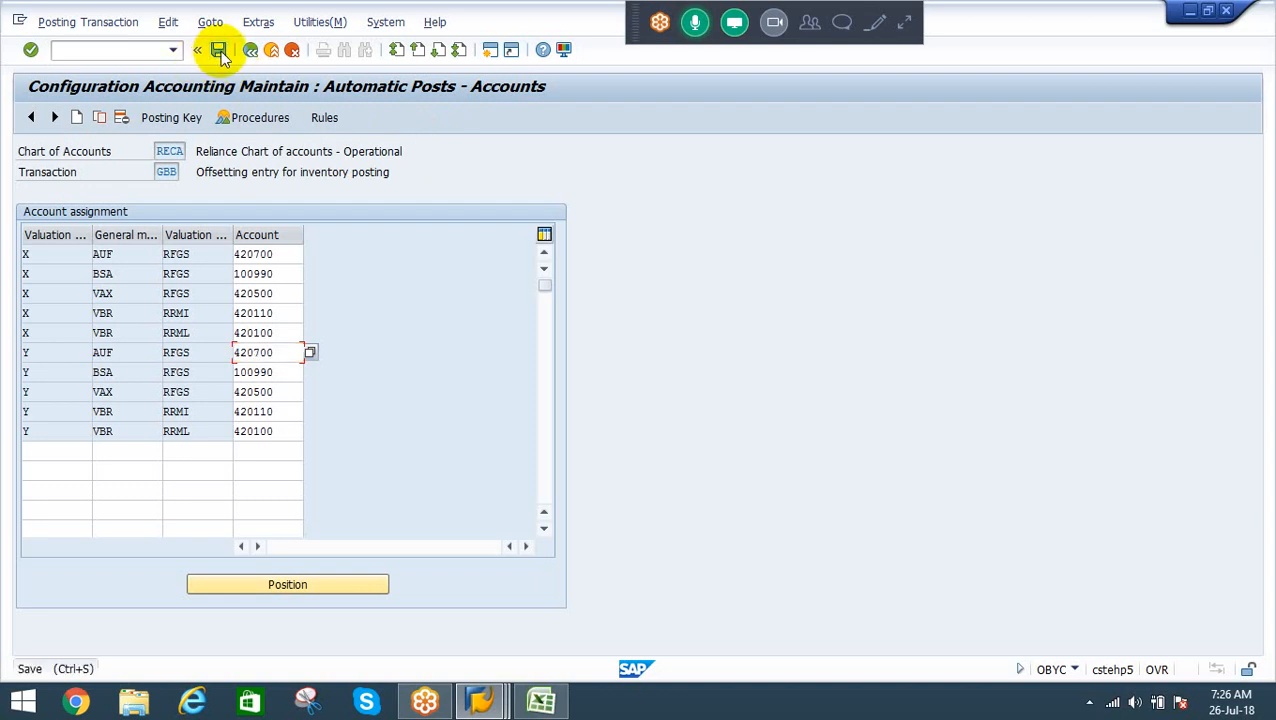
pyautogui.click(281, 318)
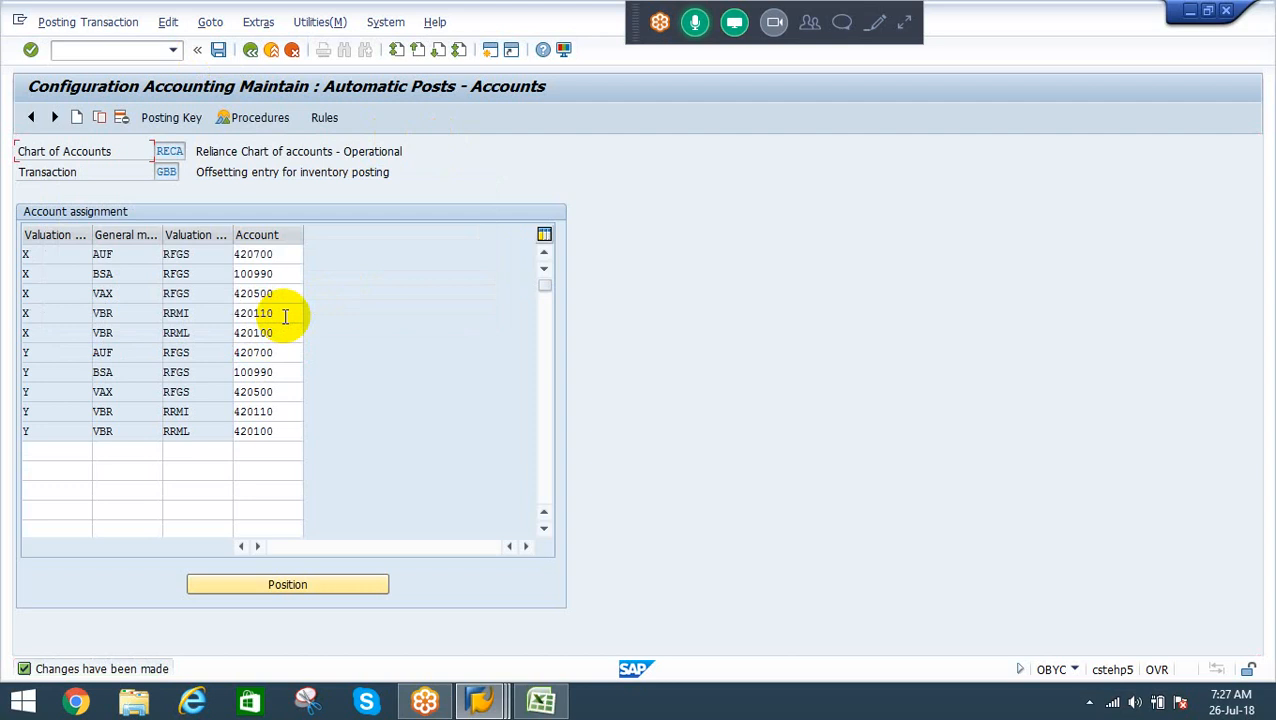
pyautogui.click(285, 352)
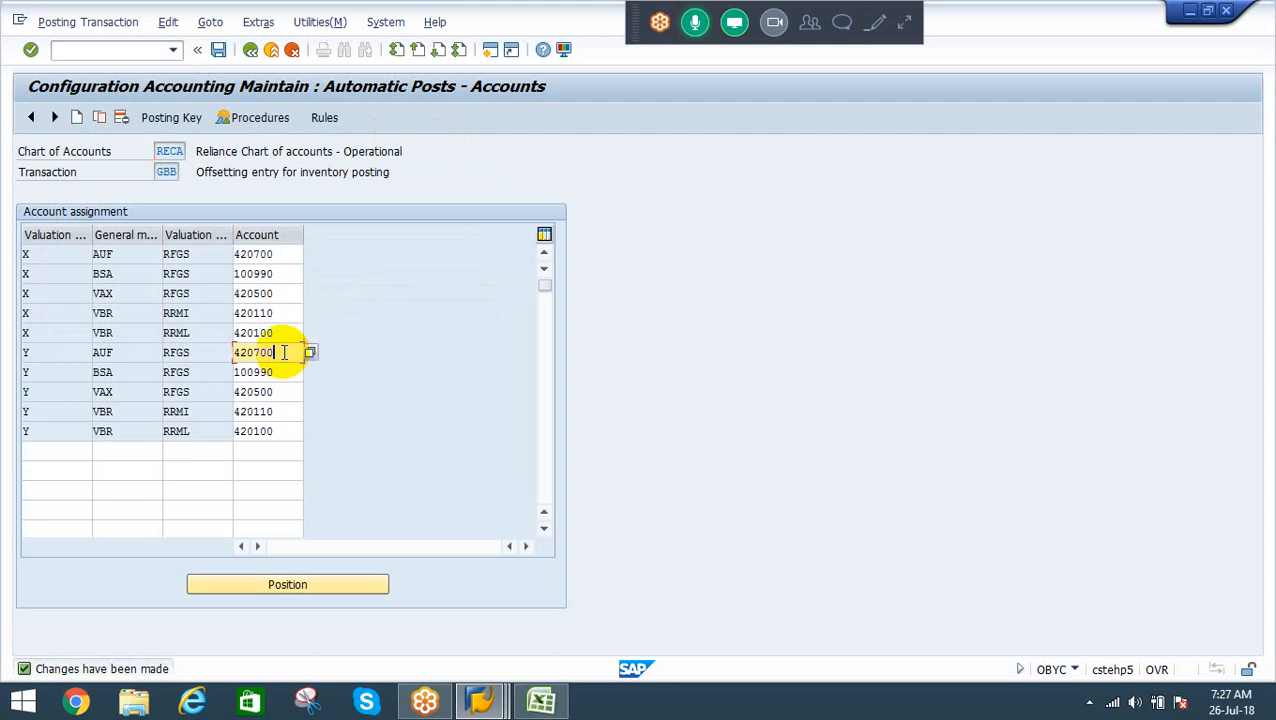
pyautogui.click(251, 50)
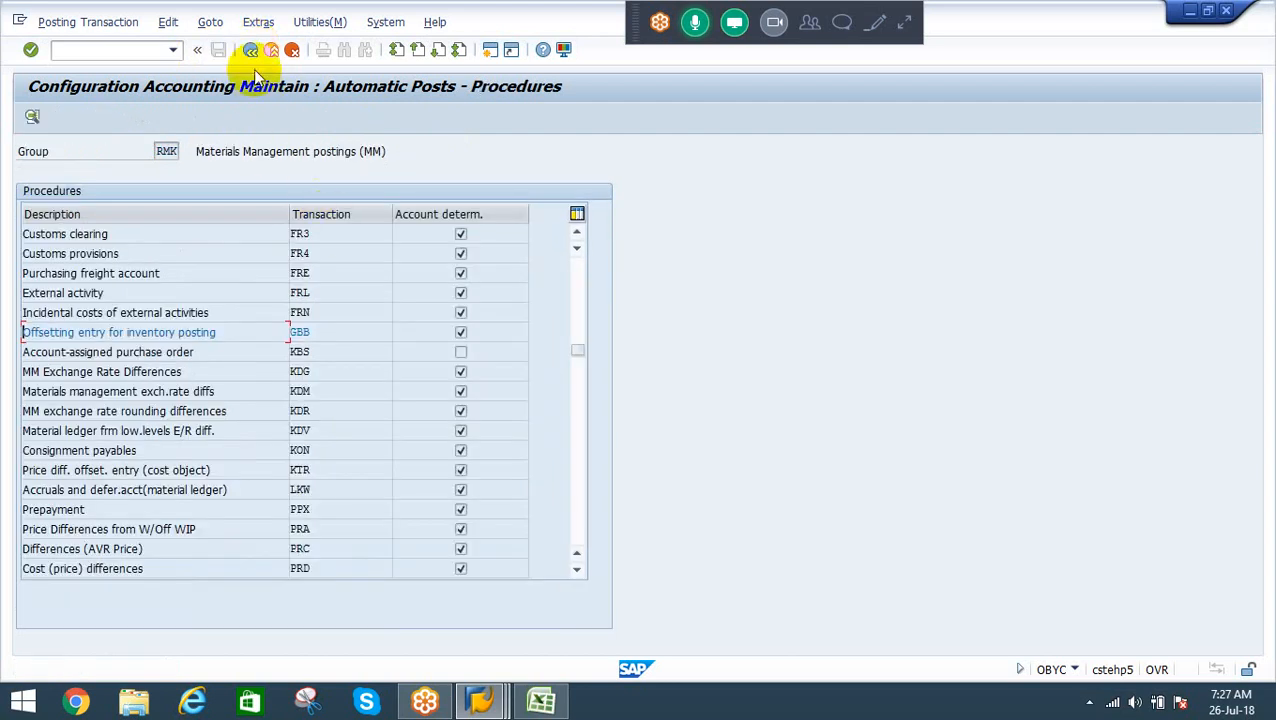
pyautogui.click(251, 52)
# Run transaction CO01 from SAP Easy Access and start a production order for material FGB
pyautogui.hotkey('alt', 'Tab')
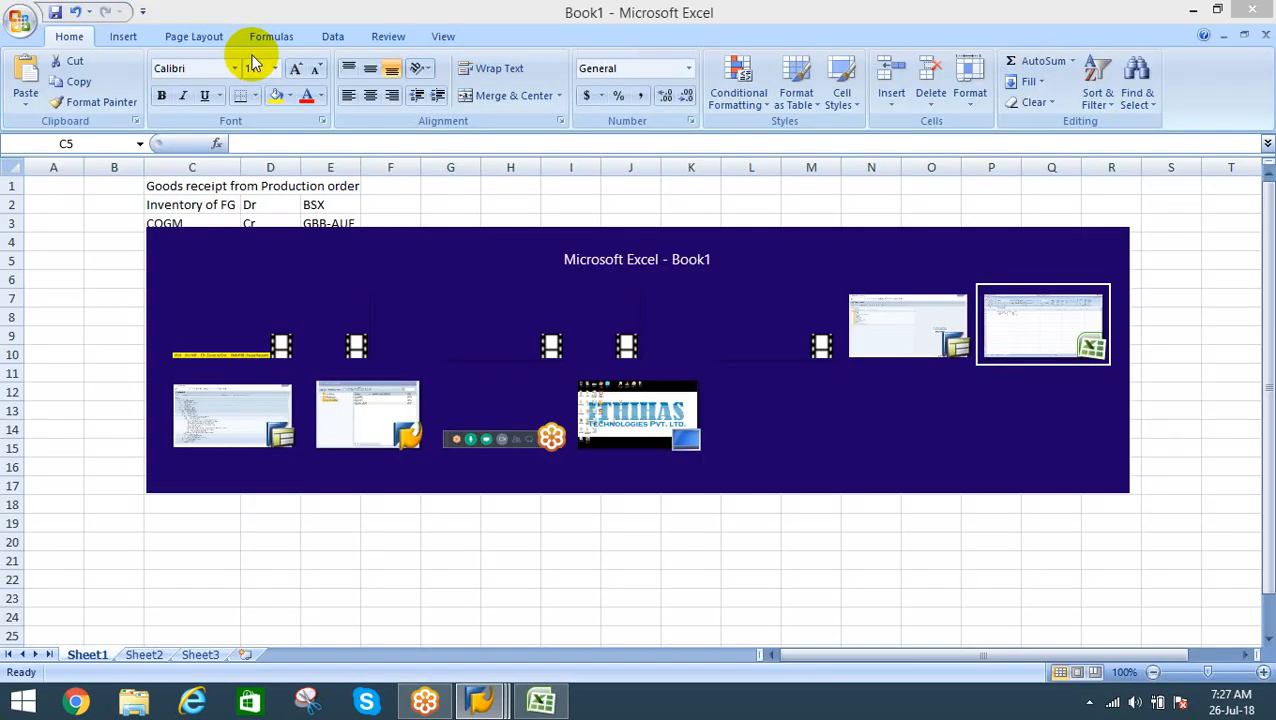
pyautogui.hotkey('alt', 'Tab')
pyautogui.hotkey('alt', 'shift', 'Tab')
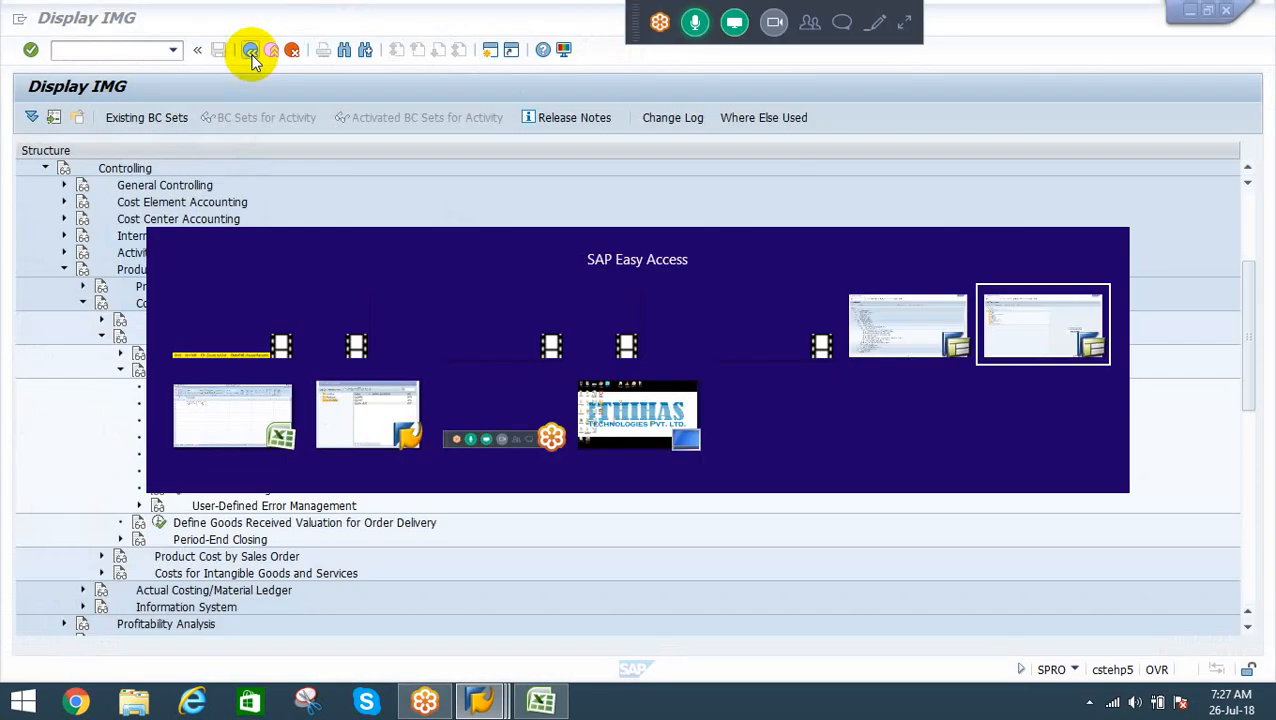
pyautogui.click(101, 50)
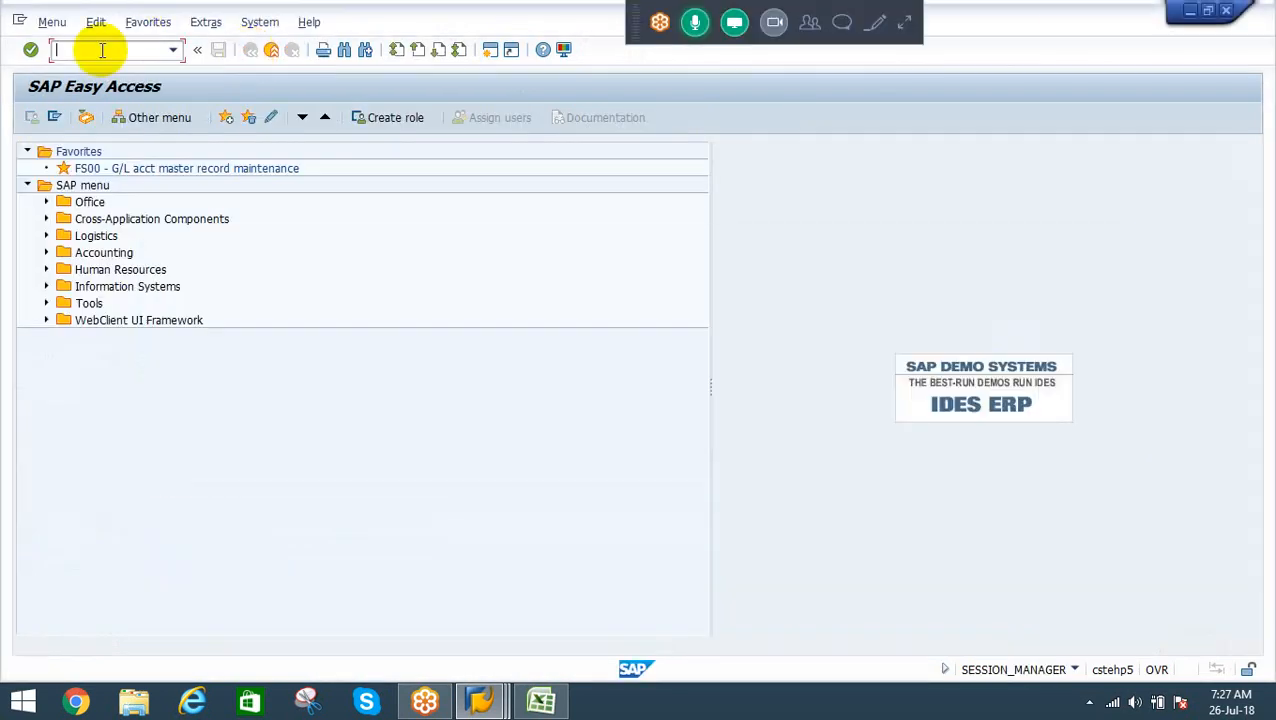
pyautogui.write('co01')
pyautogui.press('Return')
pyautogui.write('FGB')
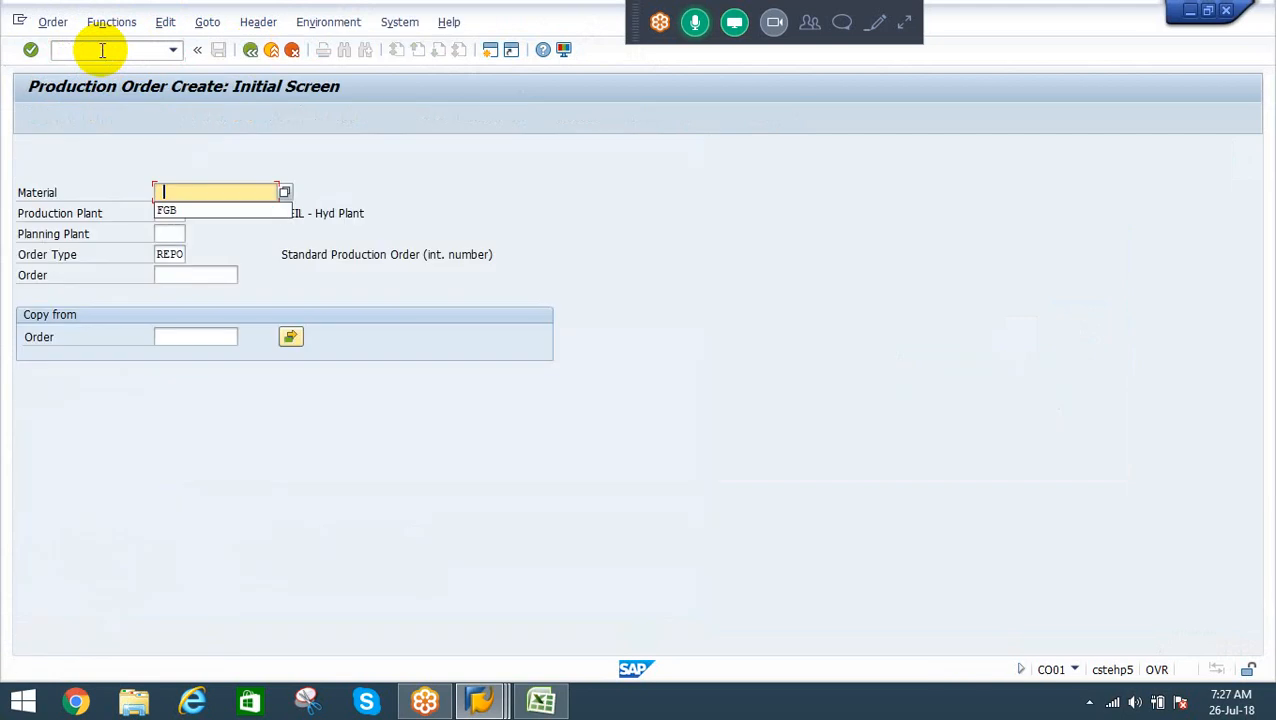
pyautogui.press('Return')
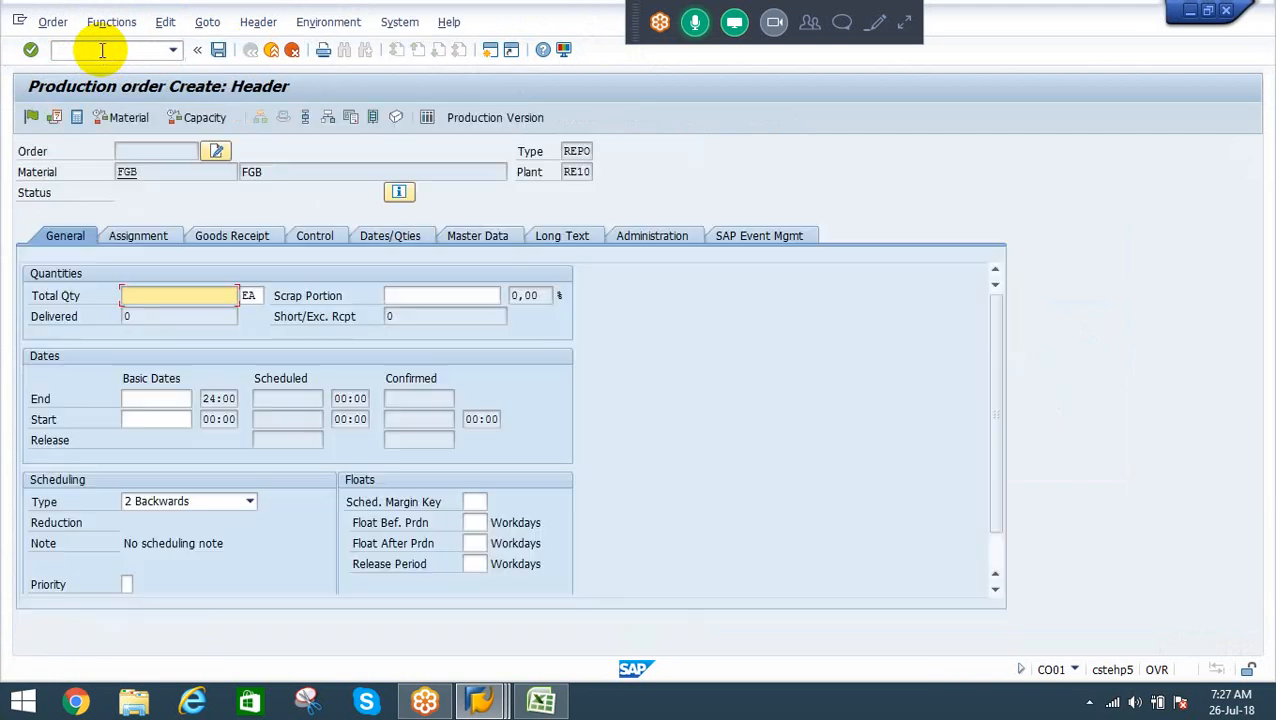
# Set the production order's total quantity to 10 and its scheduling type to Current date, and confirm the header data
pyautogui.write('10')
pyautogui.press('Return')
pyautogui.press('Tab')
pyautogui.press('Tab')
pyautogui.press('F4')
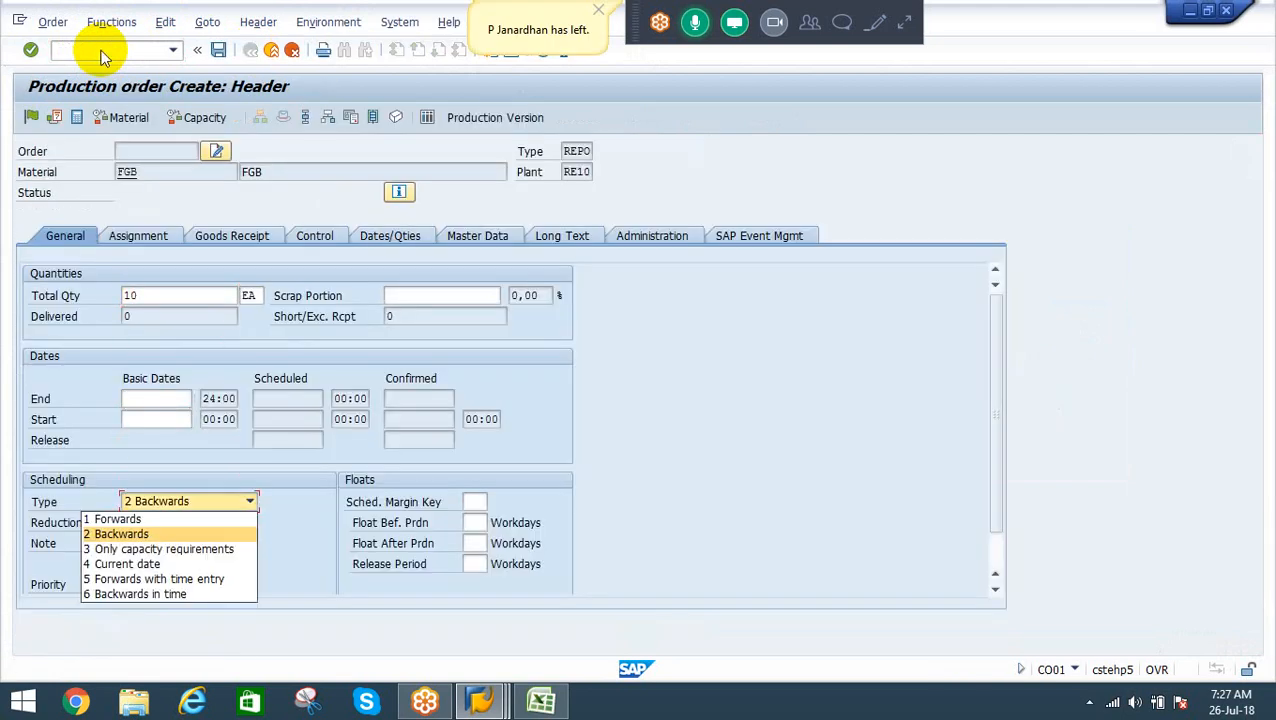
pyautogui.press('Down')
pyautogui.press('Down')
pyautogui.press('Return')
pyautogui.press('Return')
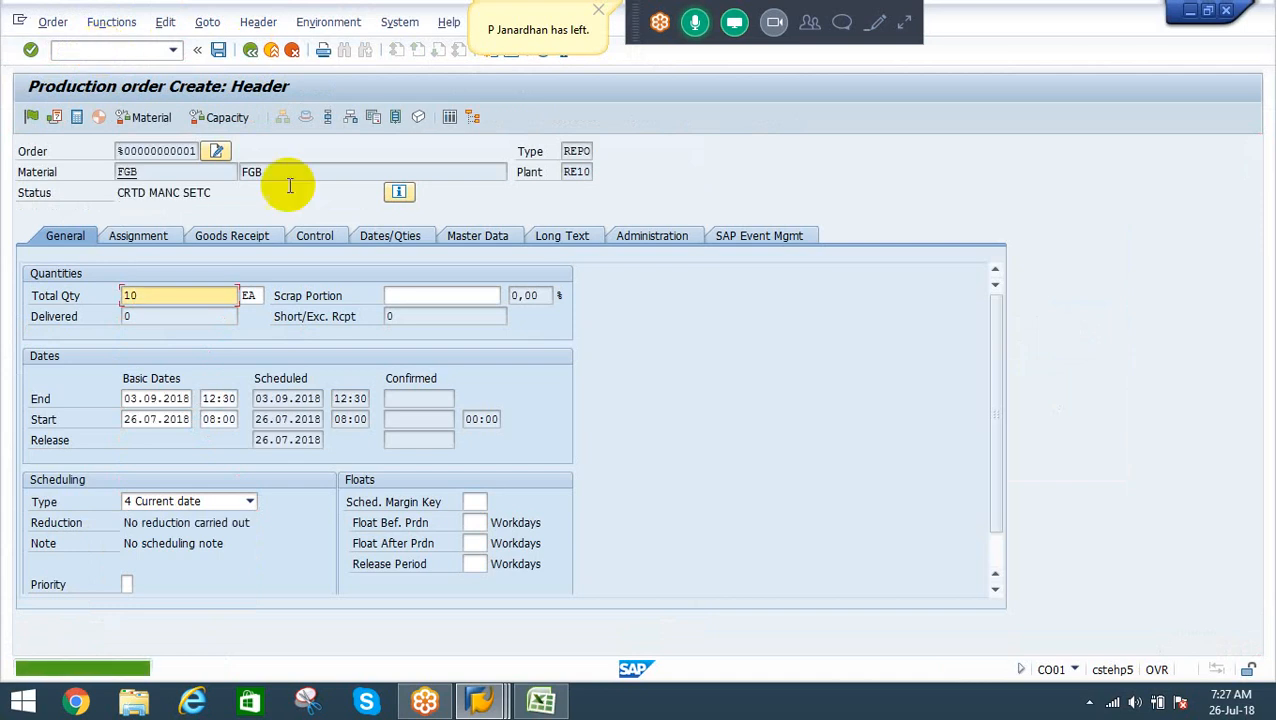
# Check the order's costing control data, save the order, and read the valuation variant message's long text before acknowledging it
pyautogui.click(300, 237)
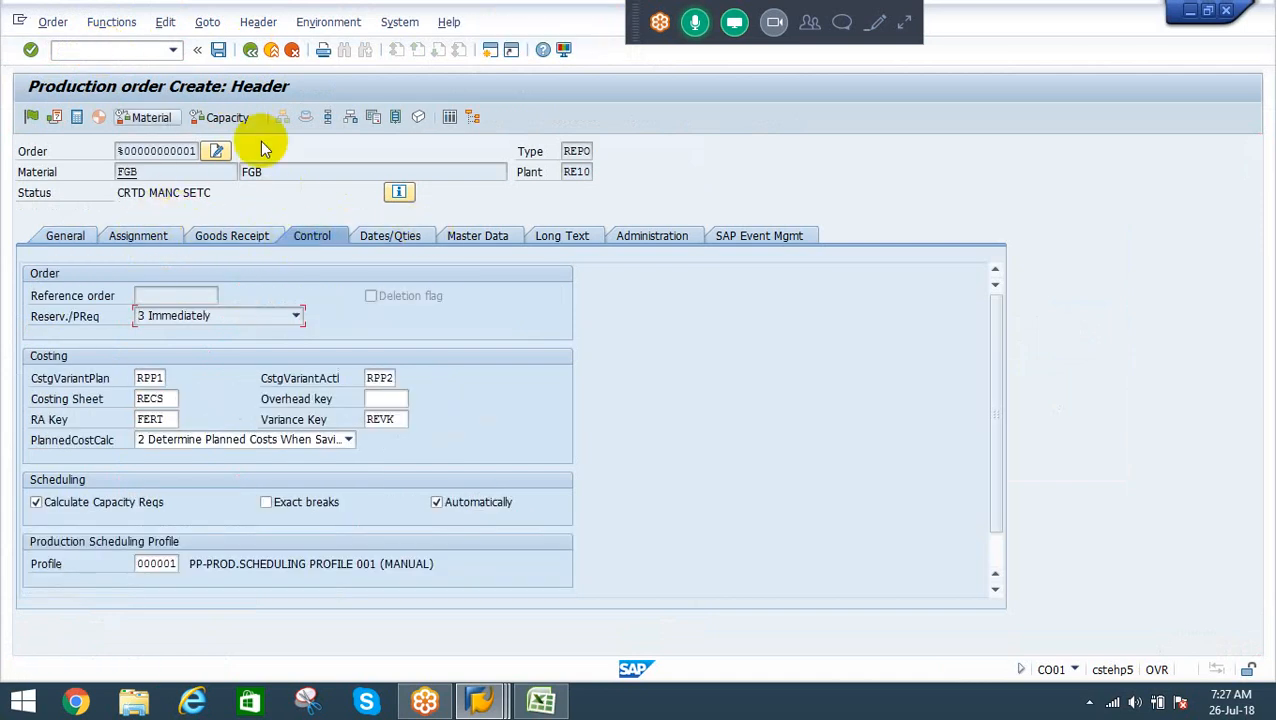
pyautogui.click(218, 49)
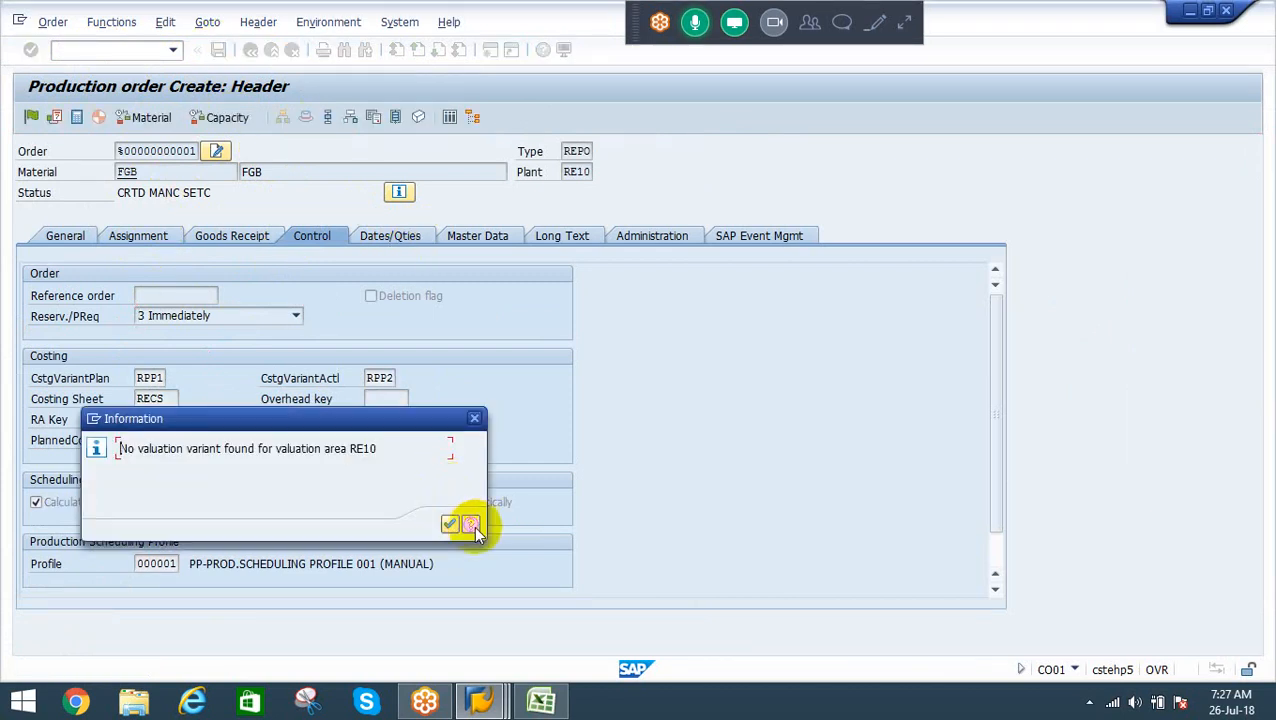
pyautogui.click(472, 525)
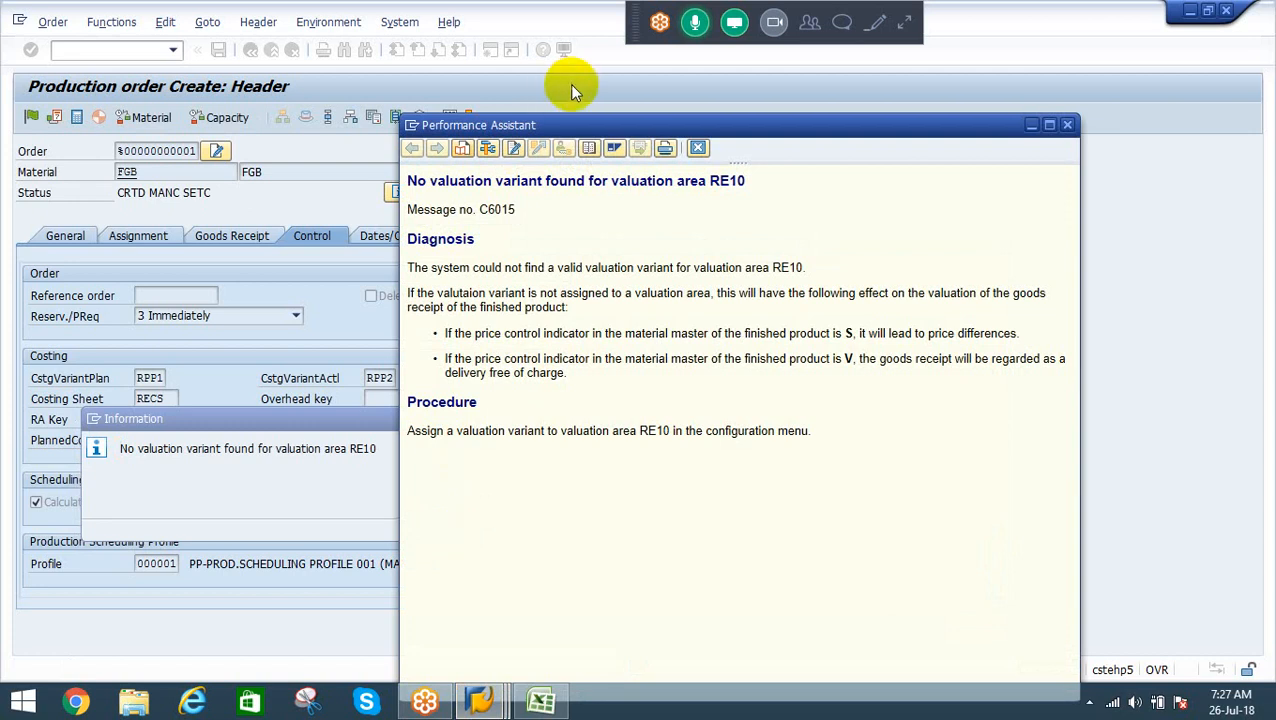
pyautogui.click(698, 148)
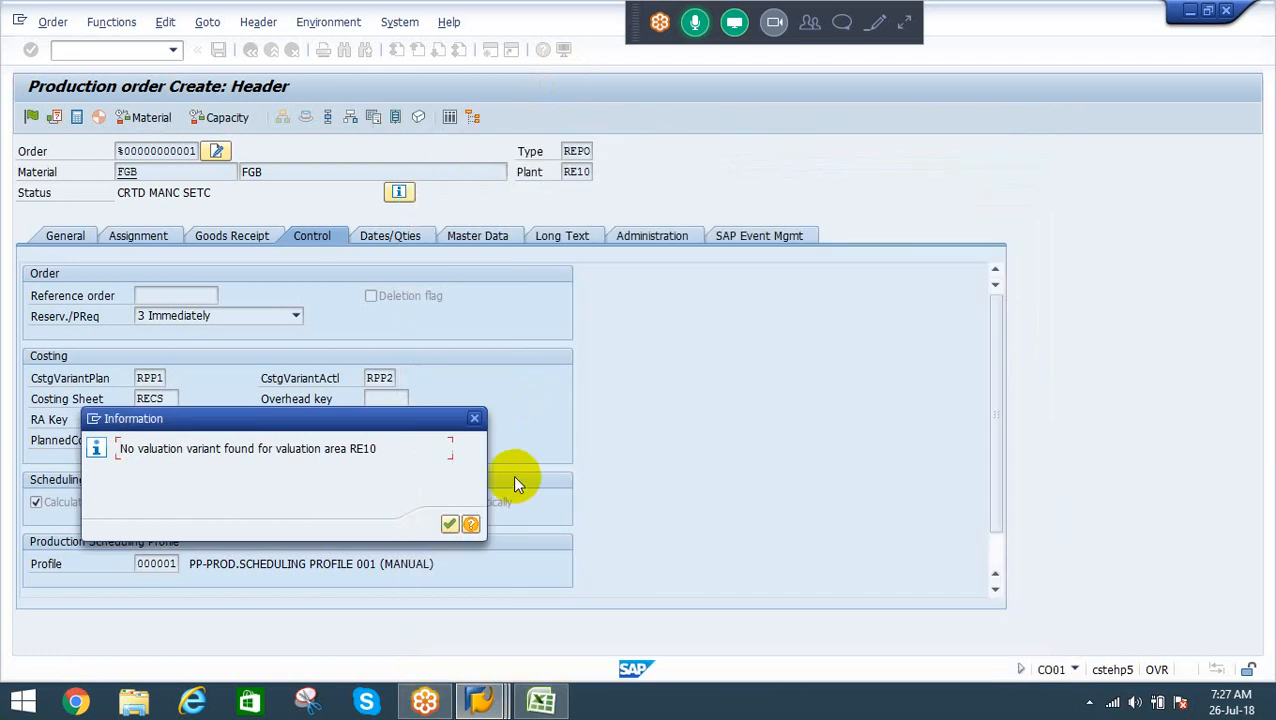
pyautogui.click(450, 525)
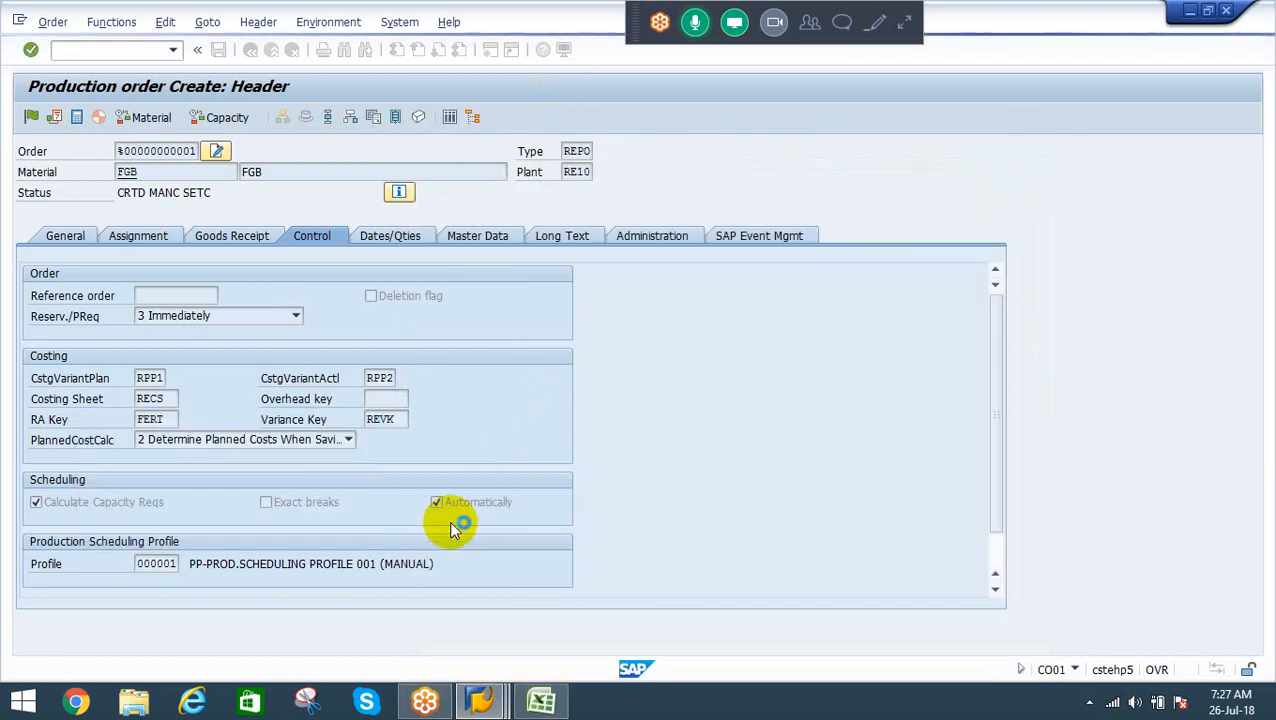
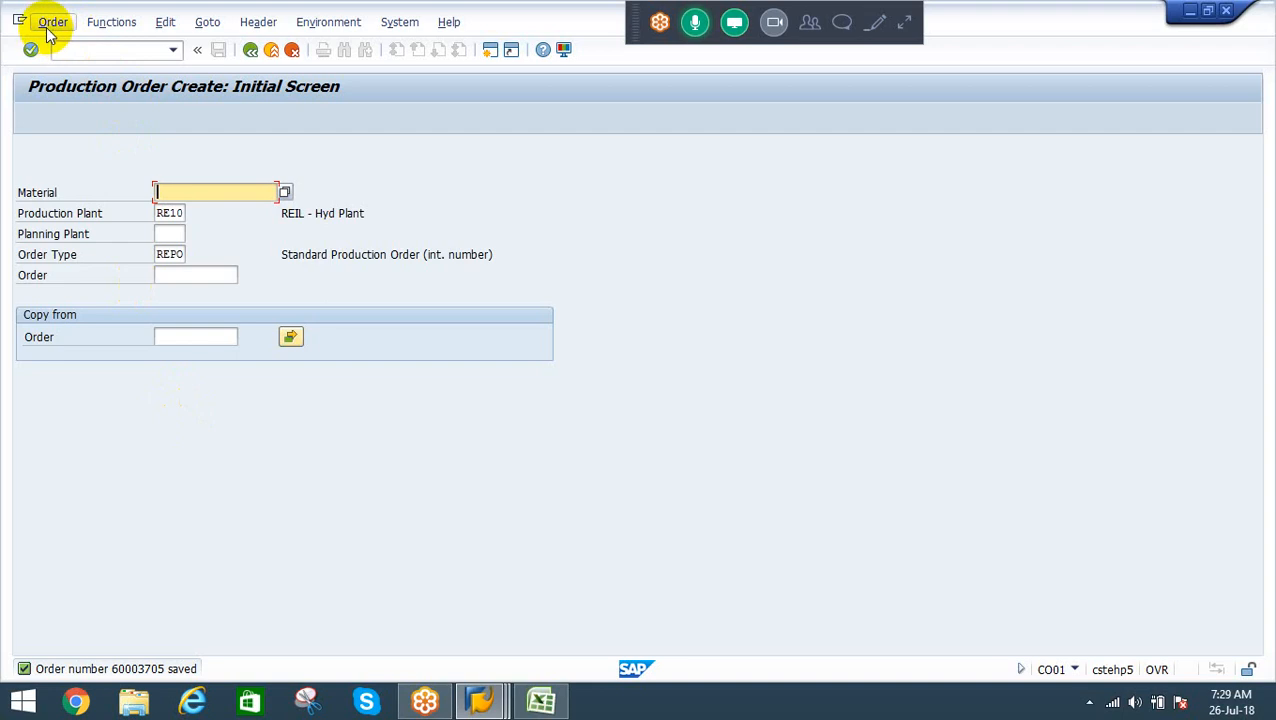
# Open the newly saved FGB production order in change mode
pyautogui.click(50, 24)
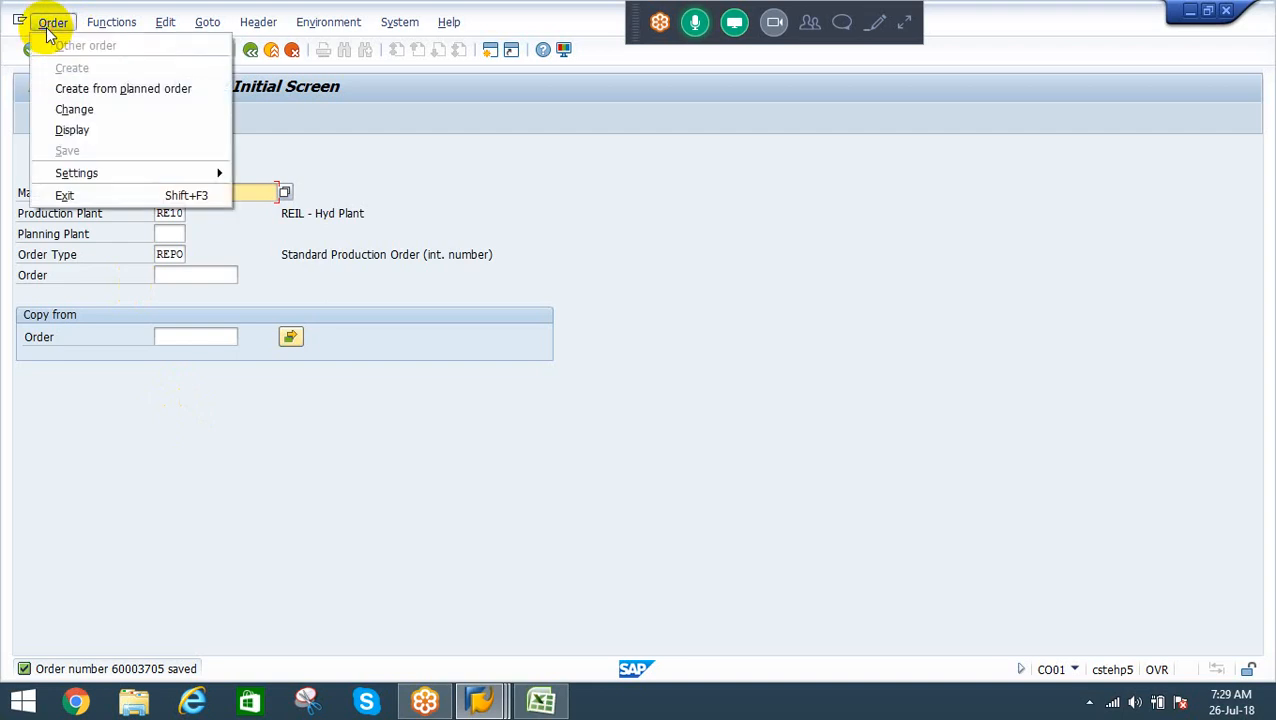
pyautogui.click(82, 109)
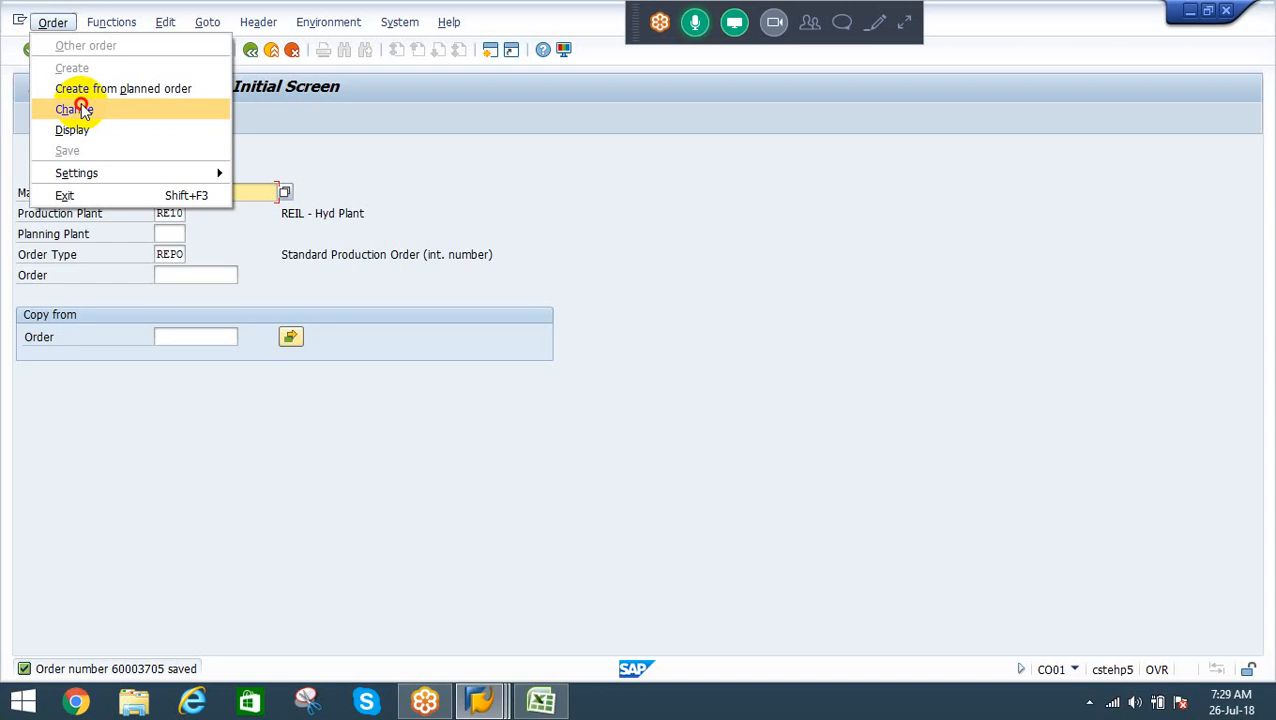
pyautogui.click(83, 110)
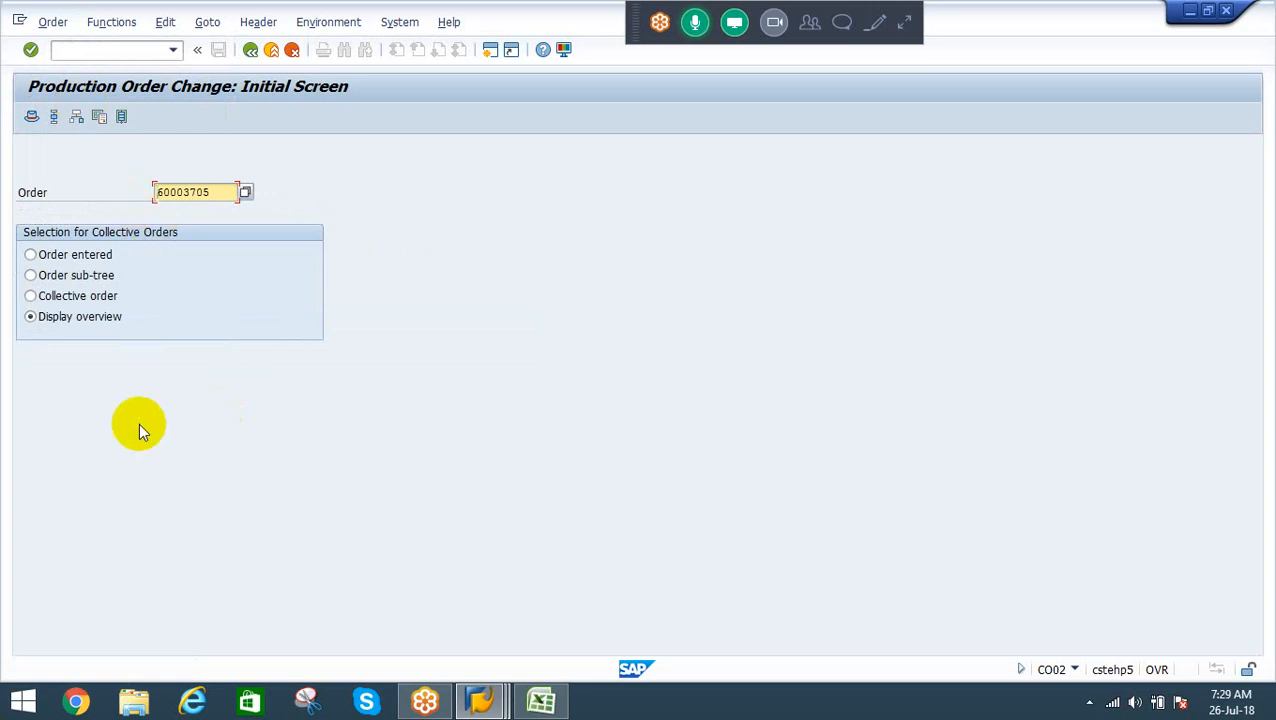
pyautogui.press('Return')
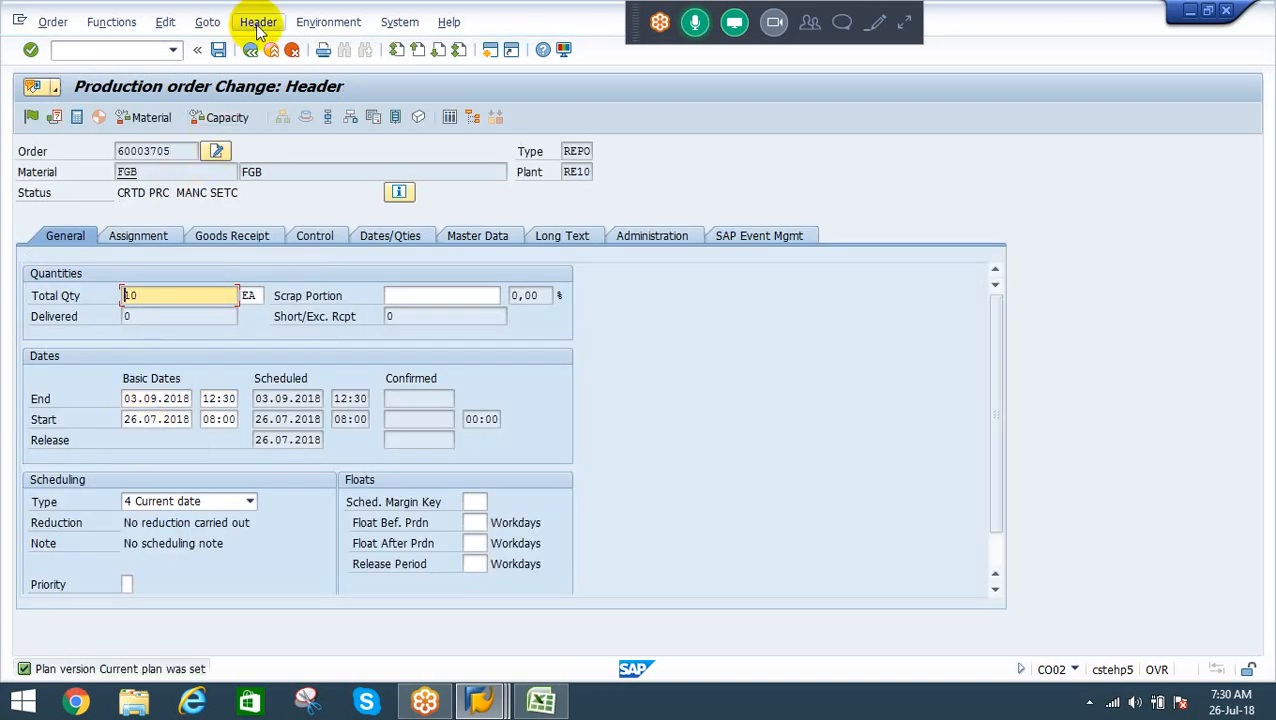
# Display the order's cost analysis and apply the /DEMO1 Plan/Actual - Comparison layout
pyautogui.click(207, 22)
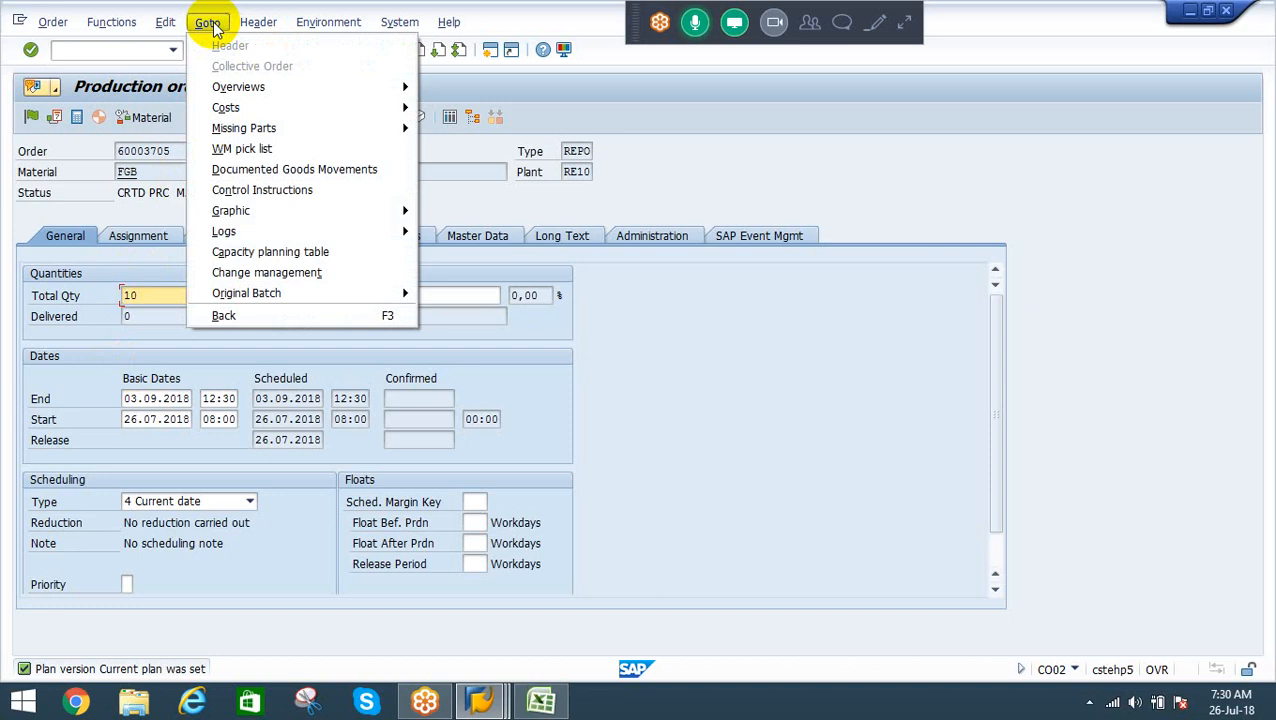
pyautogui.moveTo(379, 107)
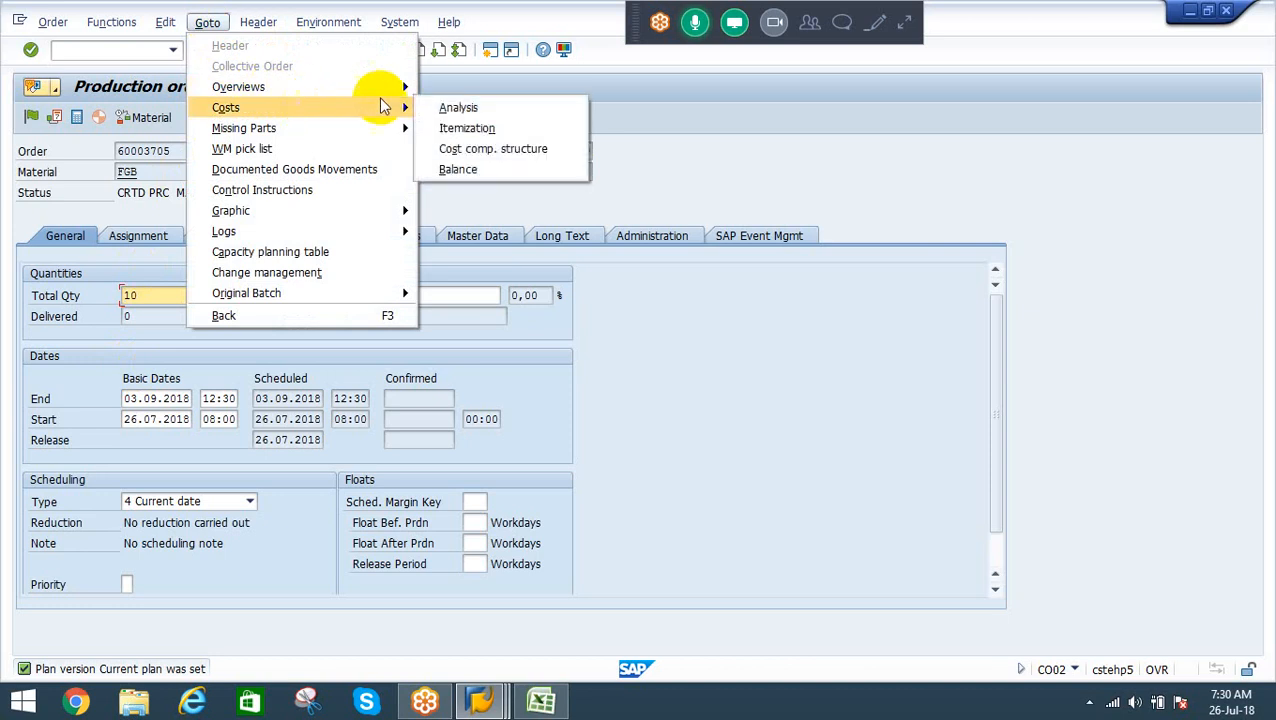
pyautogui.click(459, 108)
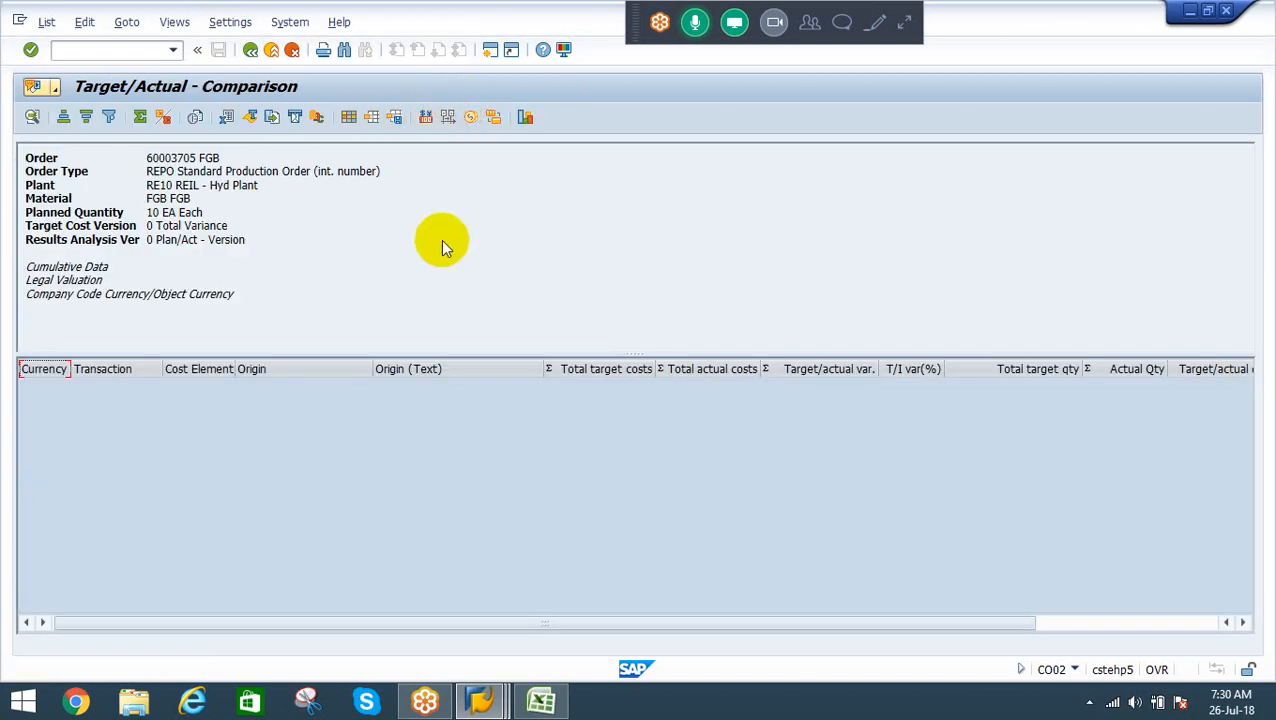
pyautogui.click(372, 118)
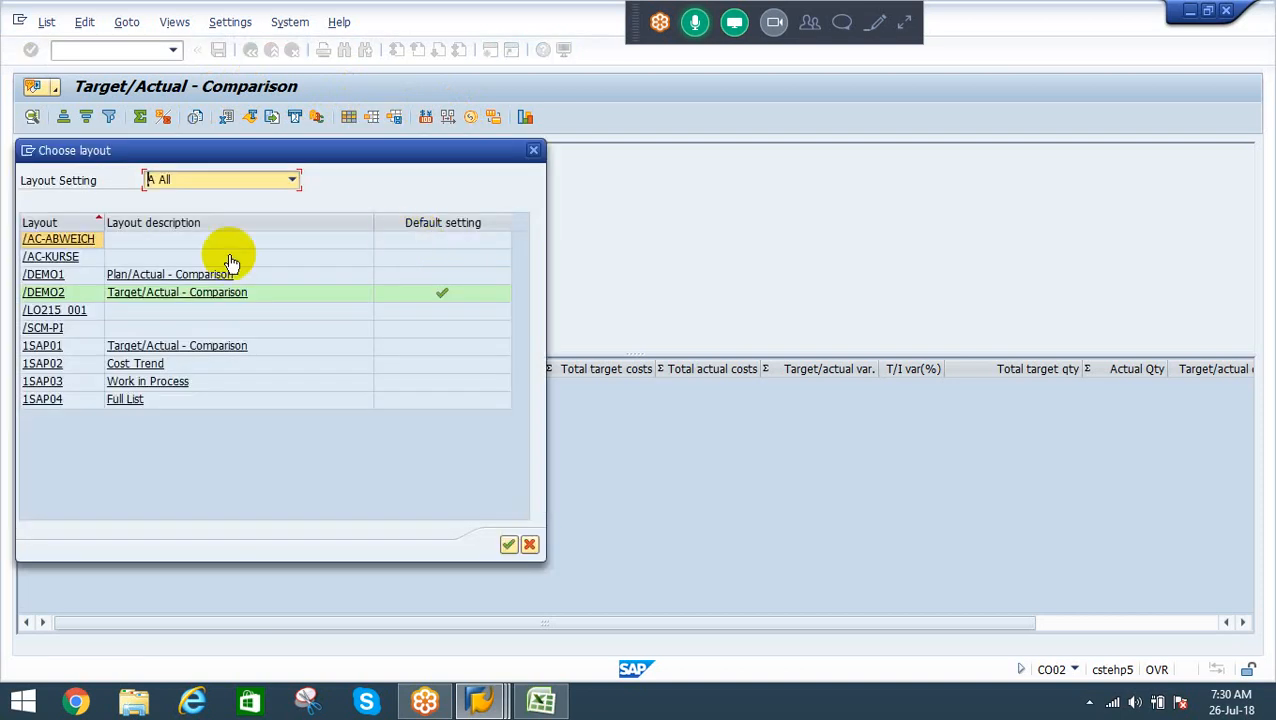
pyautogui.click(180, 280)
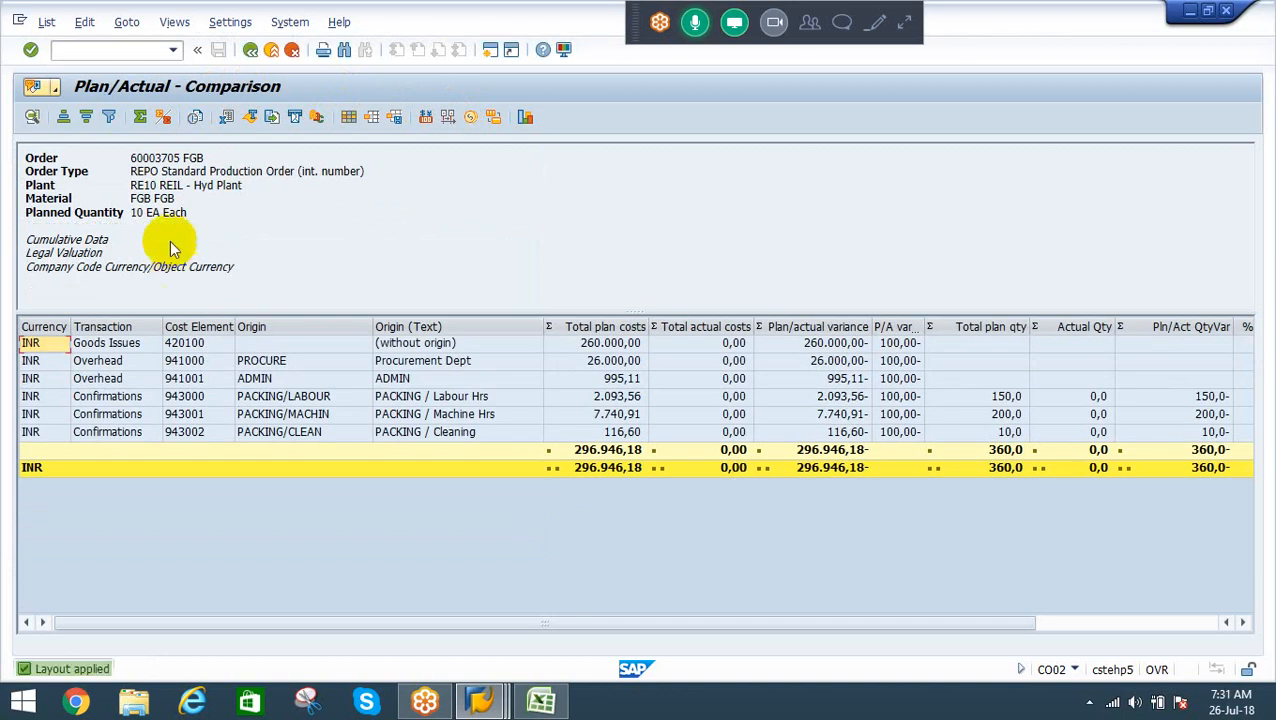
# Reopen the layout selection and apply layout /DEMO1 to the cost report again
pyautogui.click(371, 117)
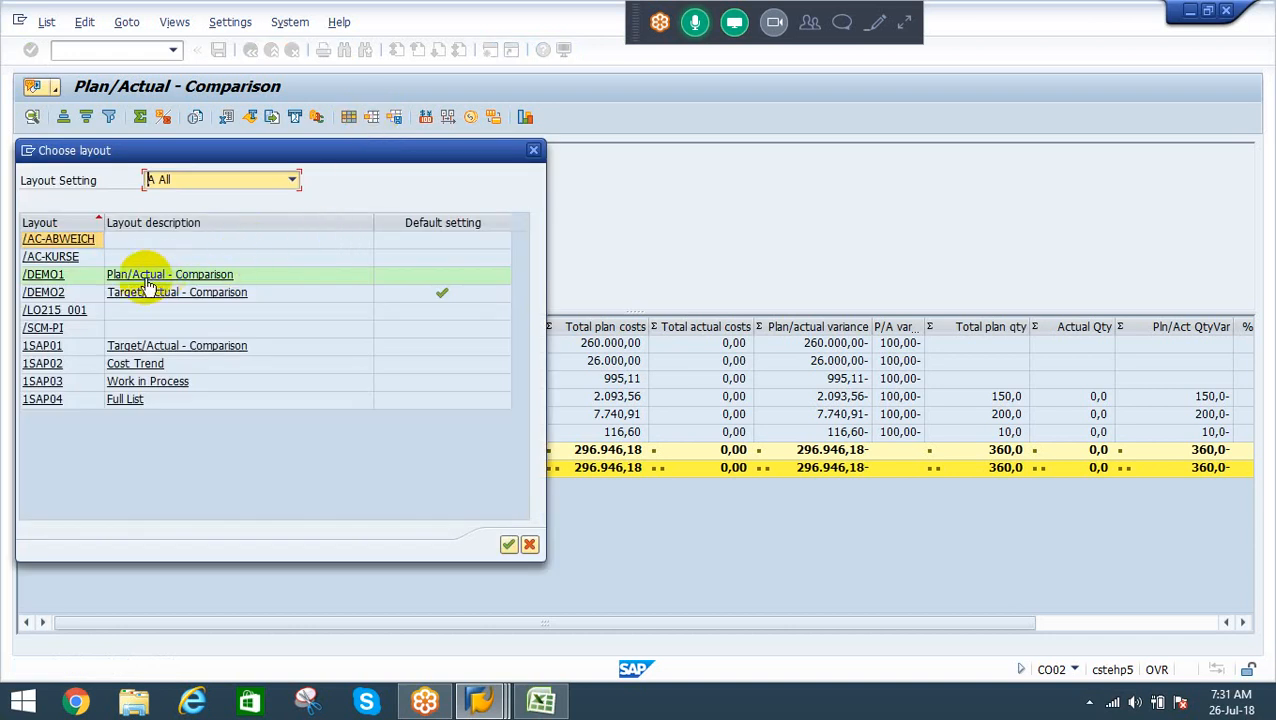
pyautogui.click(41, 279)
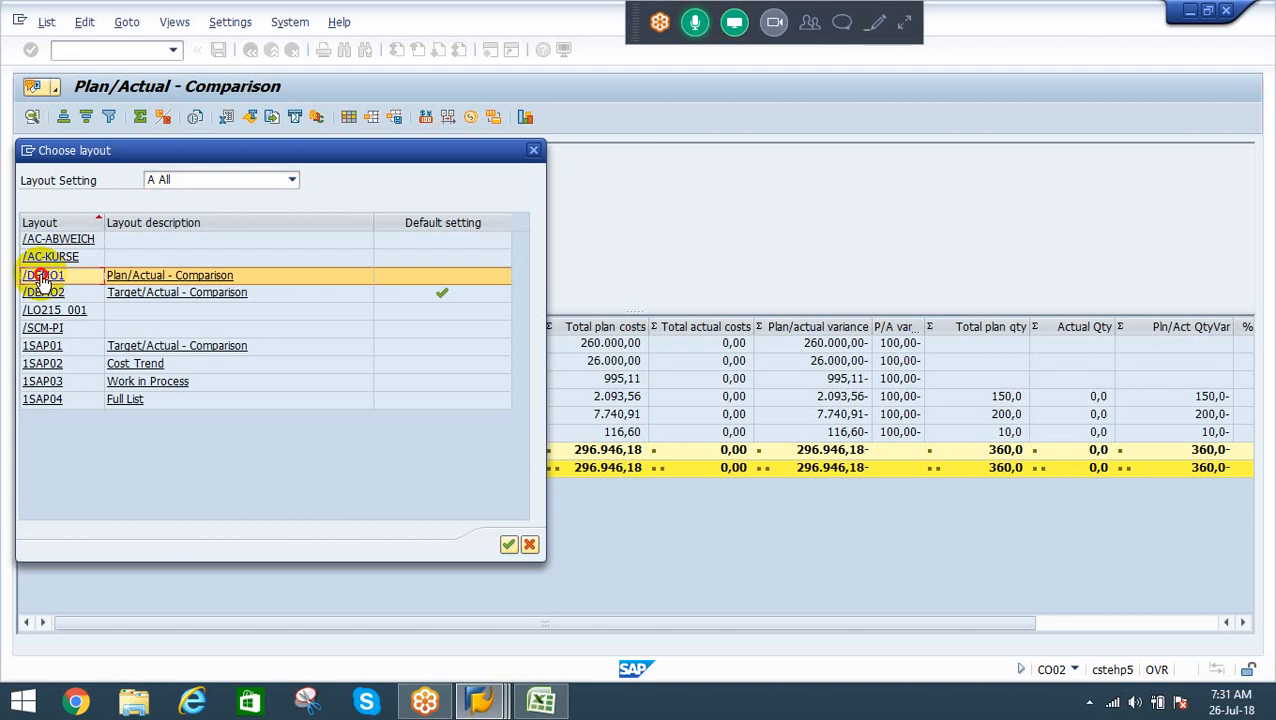
pyautogui.doubleClick(41, 279)
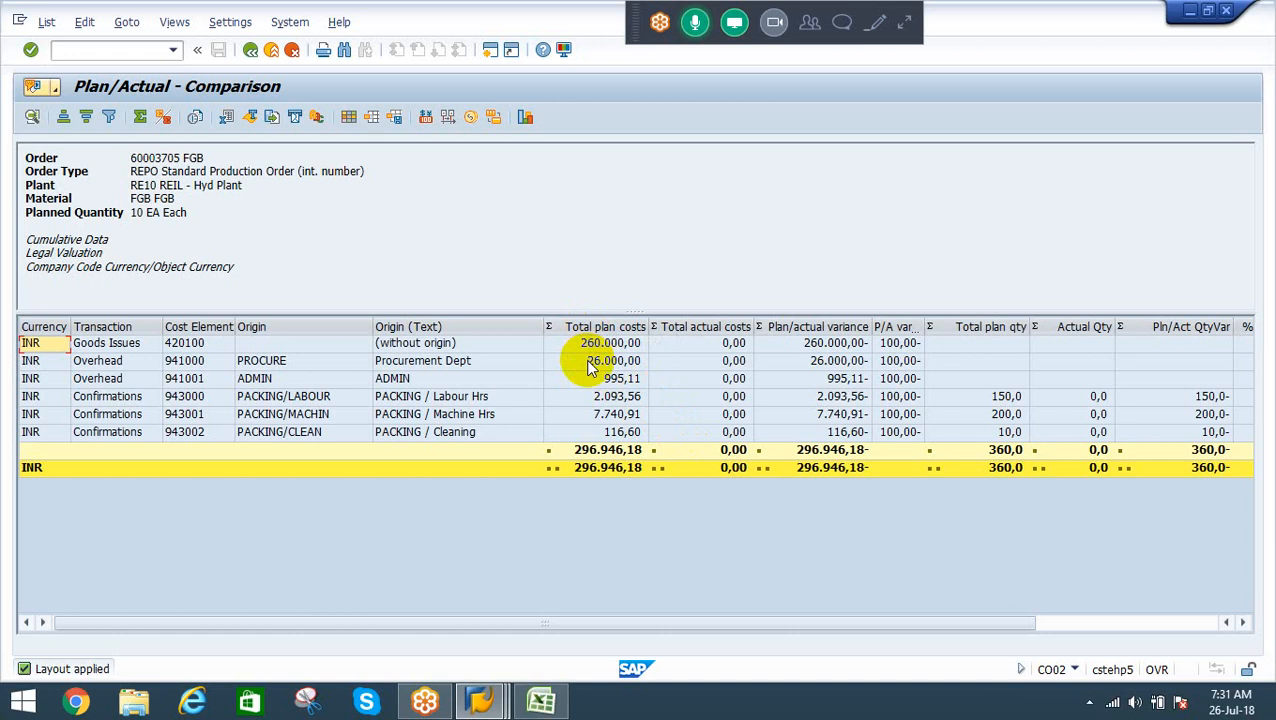
# Examine the origins of the PROCURE and ADMIN overhead rows and the PACKING labour, machine and cleaning rows
pyautogui.click(299, 360)
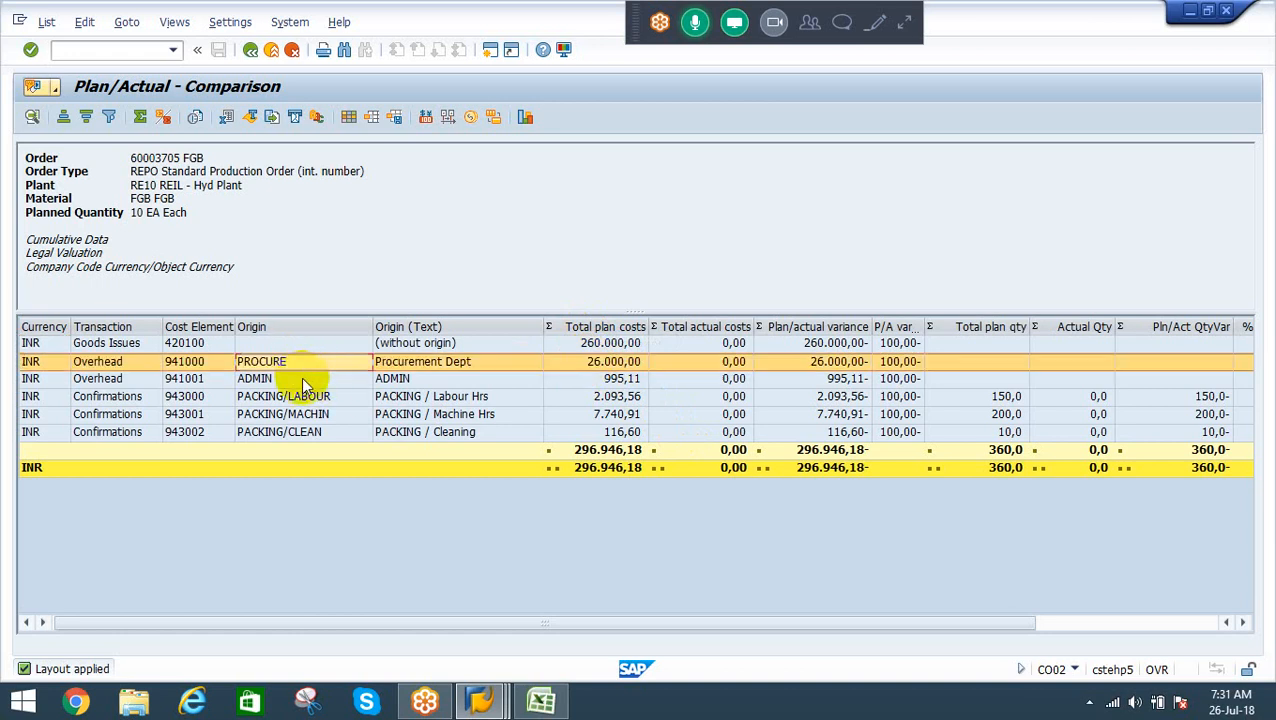
pyautogui.click(301, 378)
pyautogui.click(312, 397)
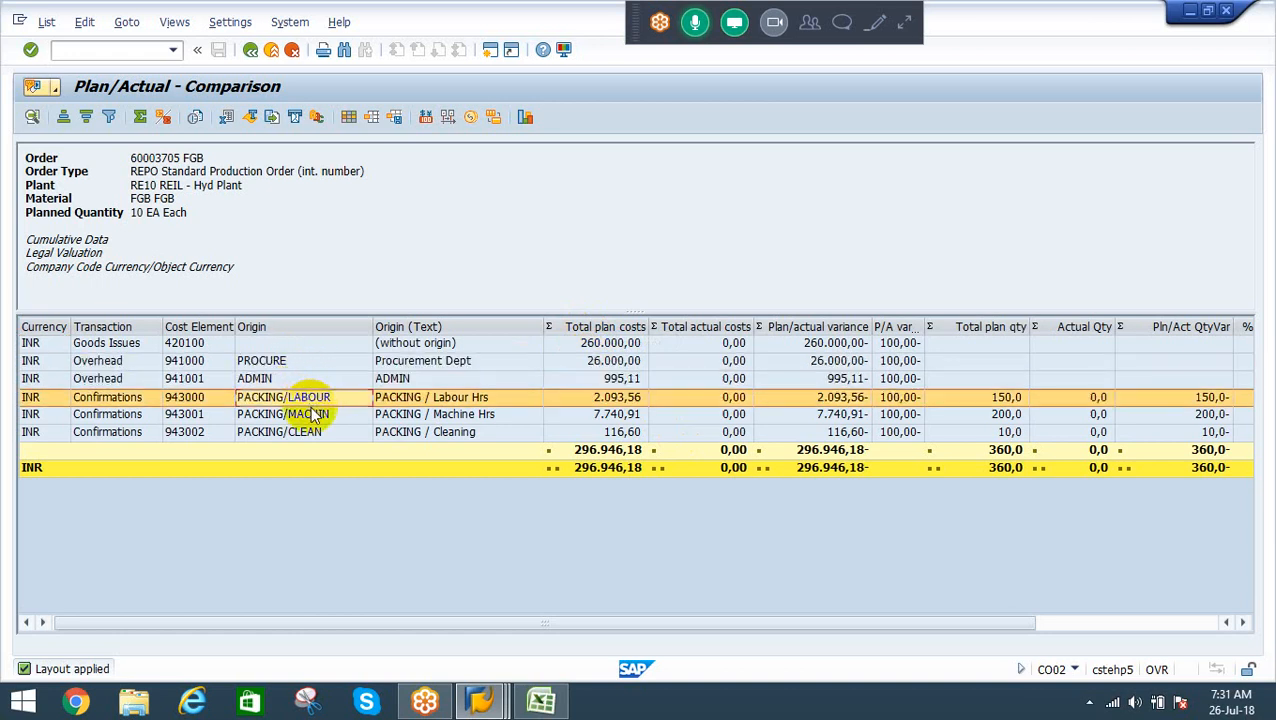
pyautogui.click(313, 414)
pyautogui.click(313, 432)
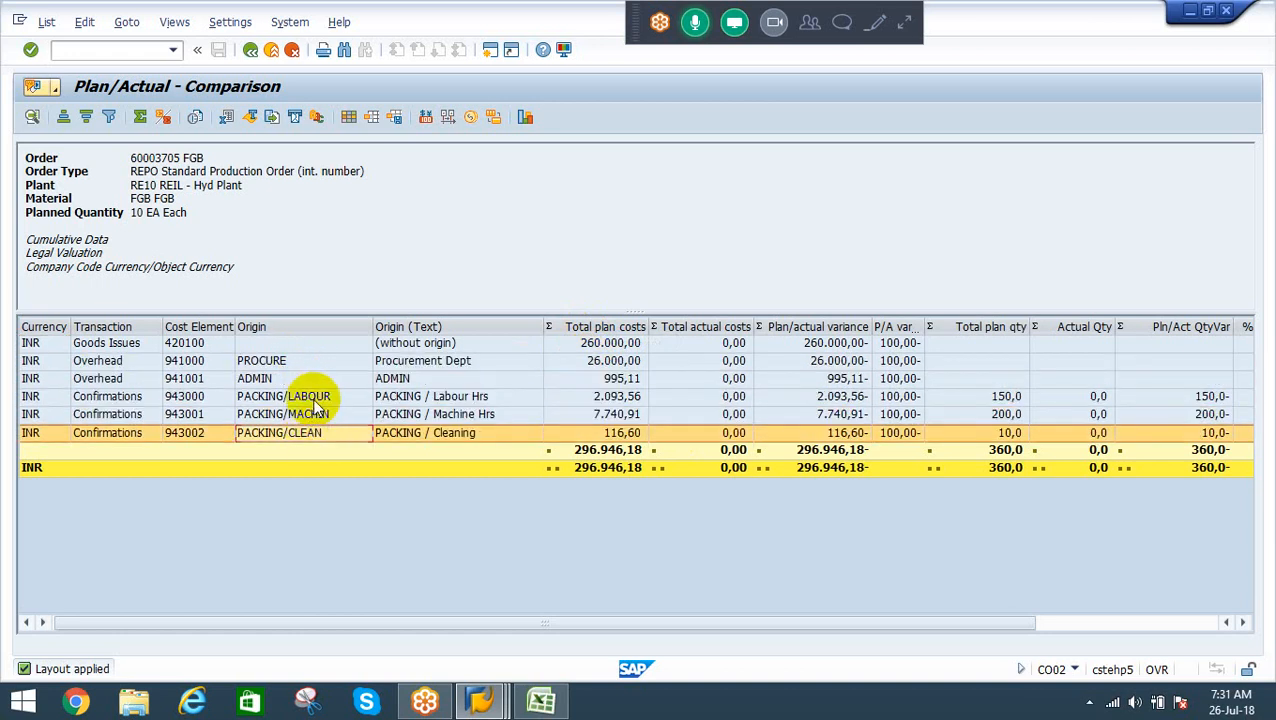
pyautogui.click(313, 397)
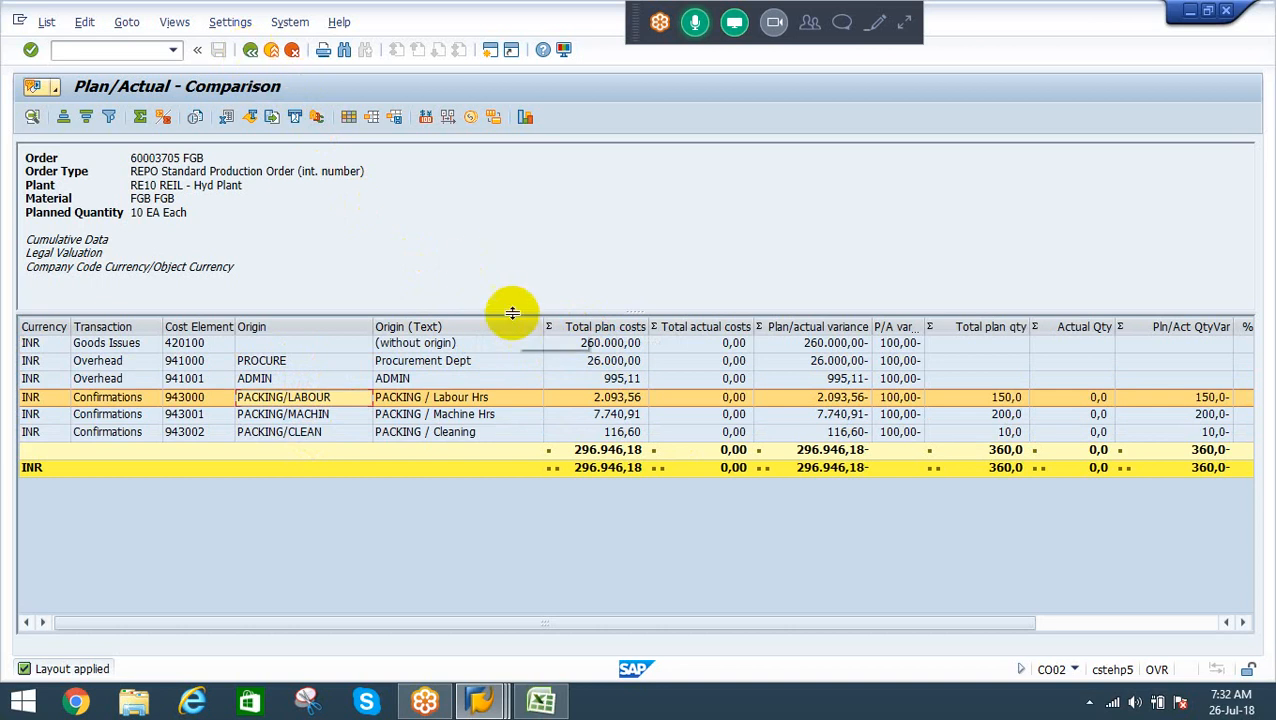
pyautogui.click(460, 366)
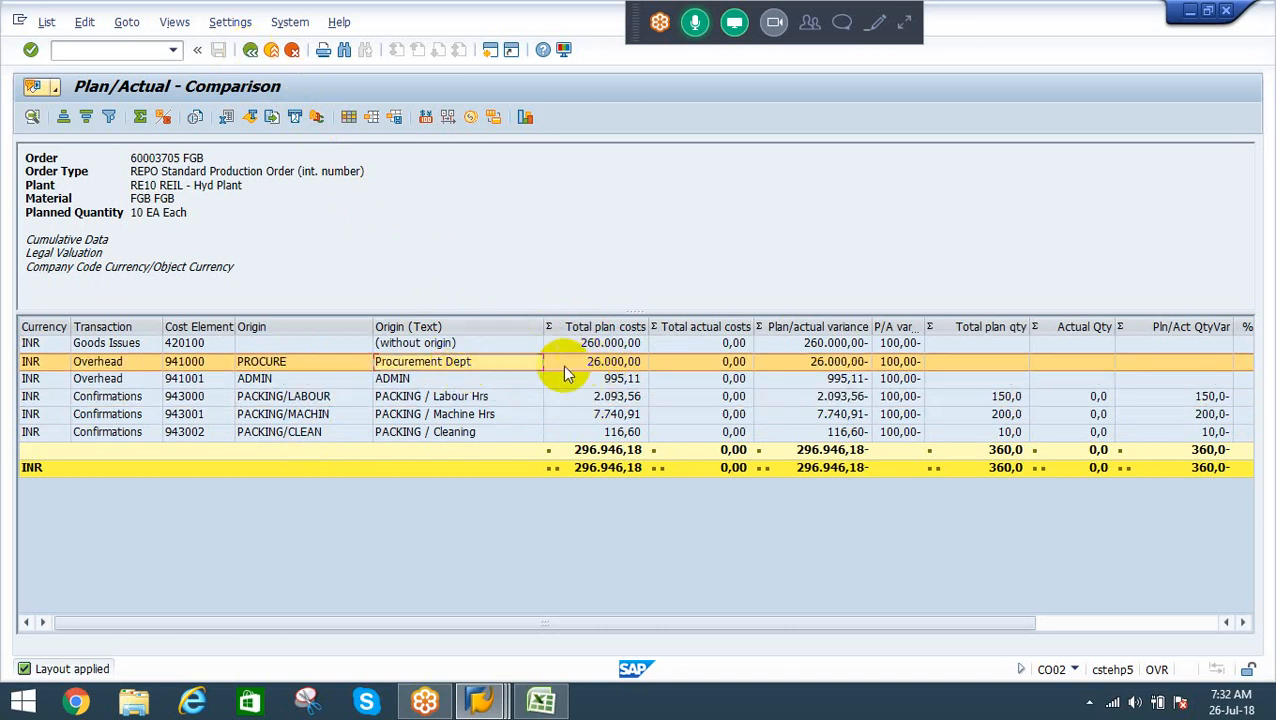
pyautogui.click(284, 381)
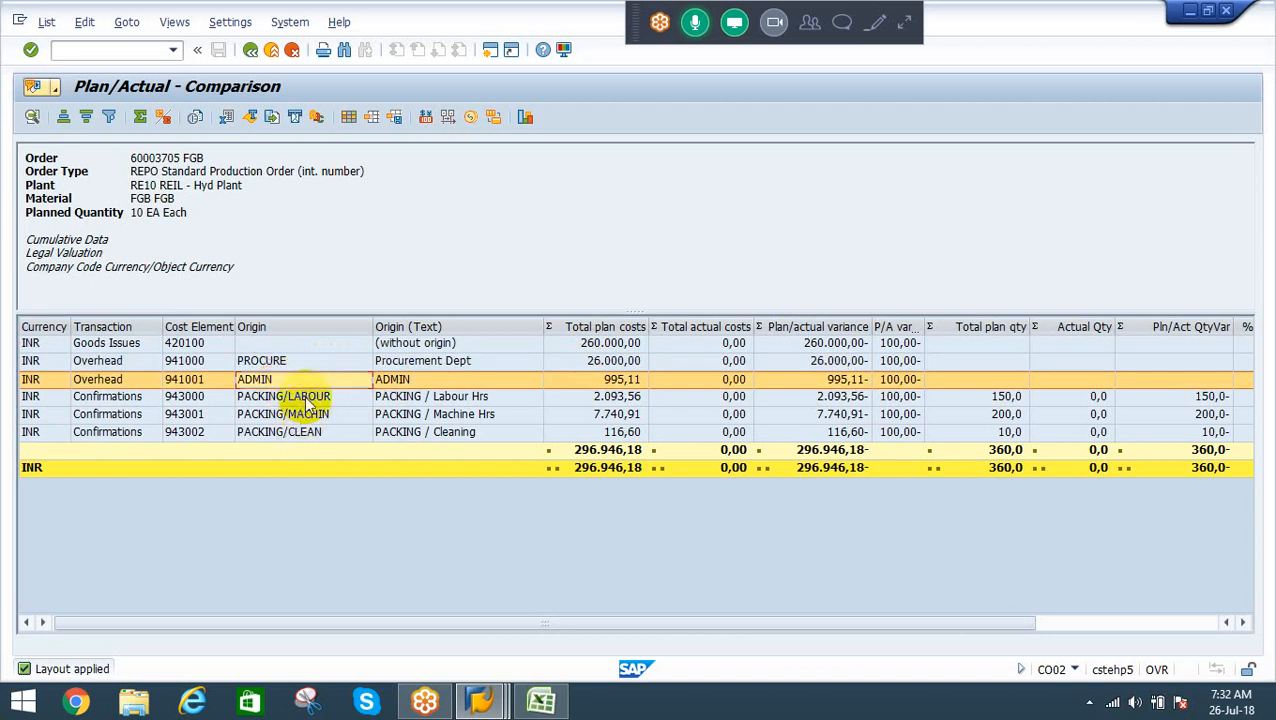
pyautogui.click(308, 408)
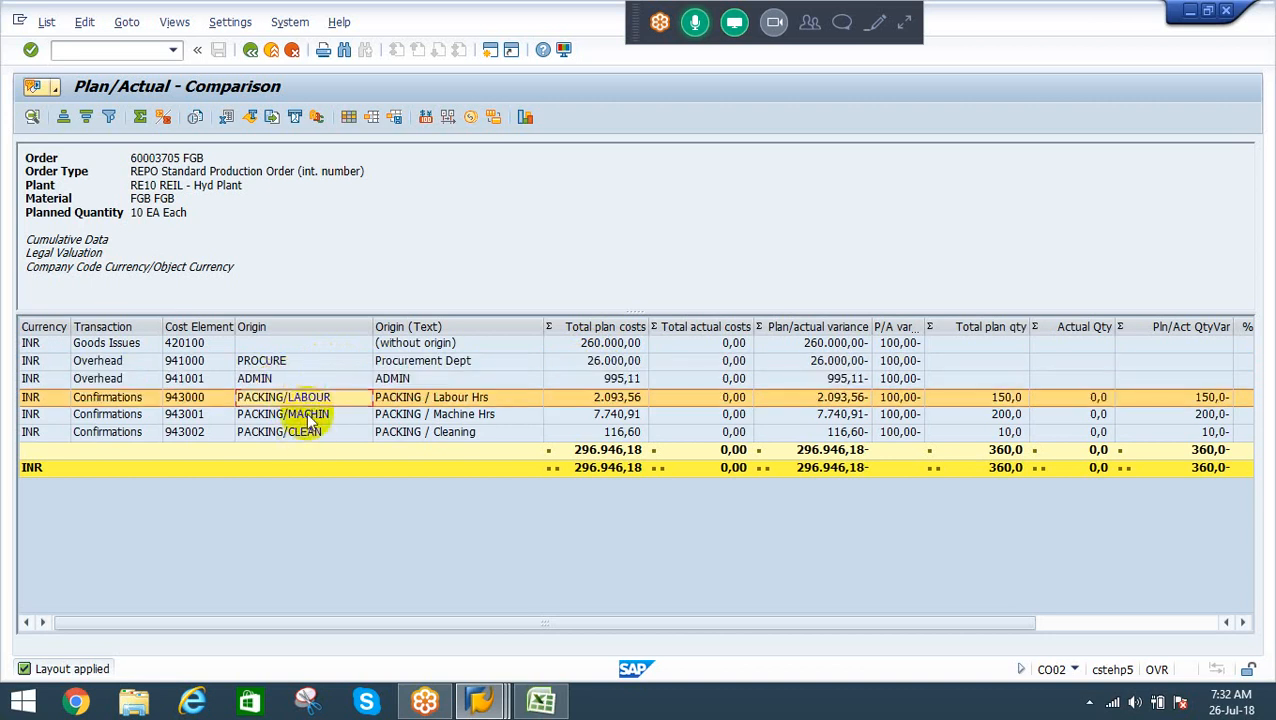
# Compare the total plan costs of the procurement and admin overhead rows
pyautogui.click(580, 362)
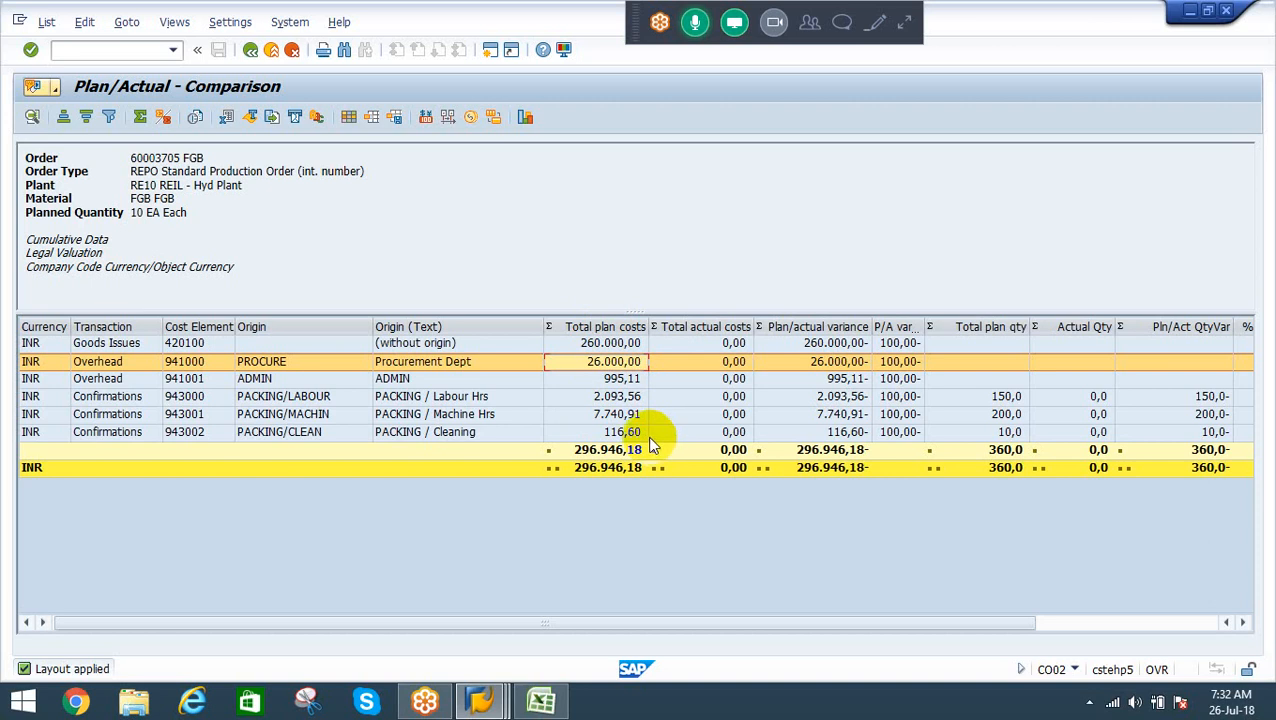
pyautogui.click(600, 381)
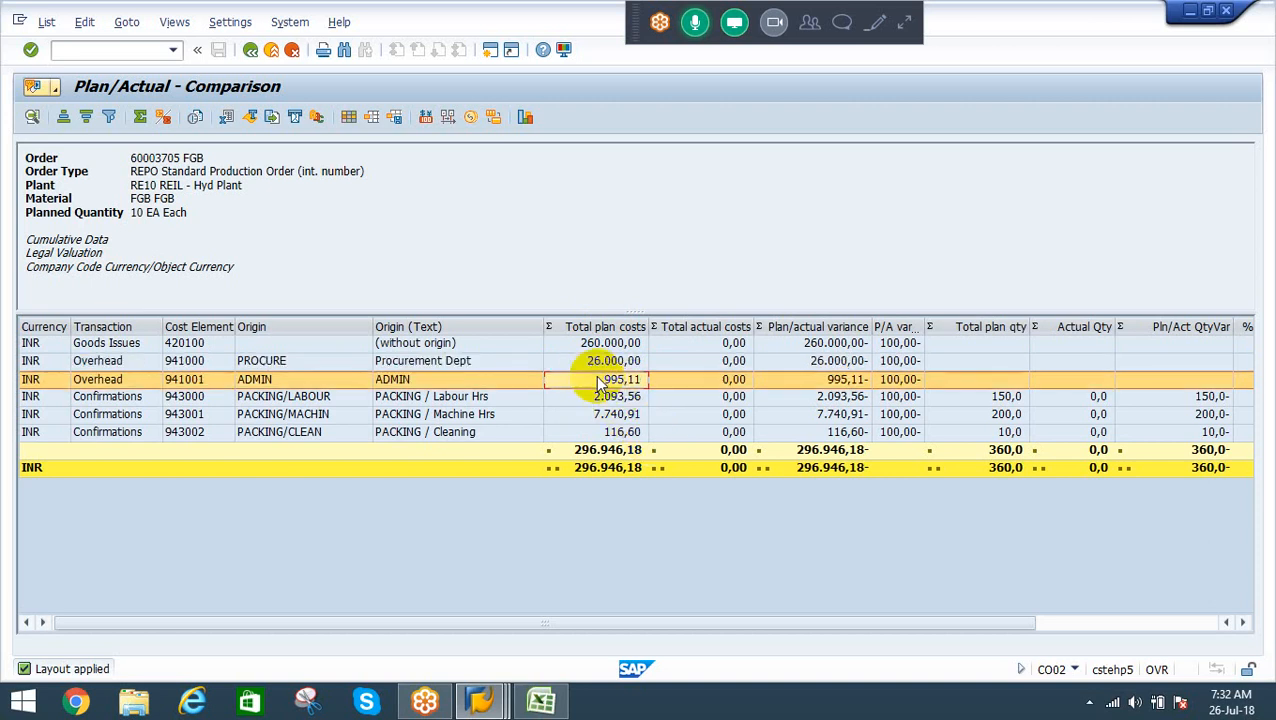
pyautogui.click(592, 363)
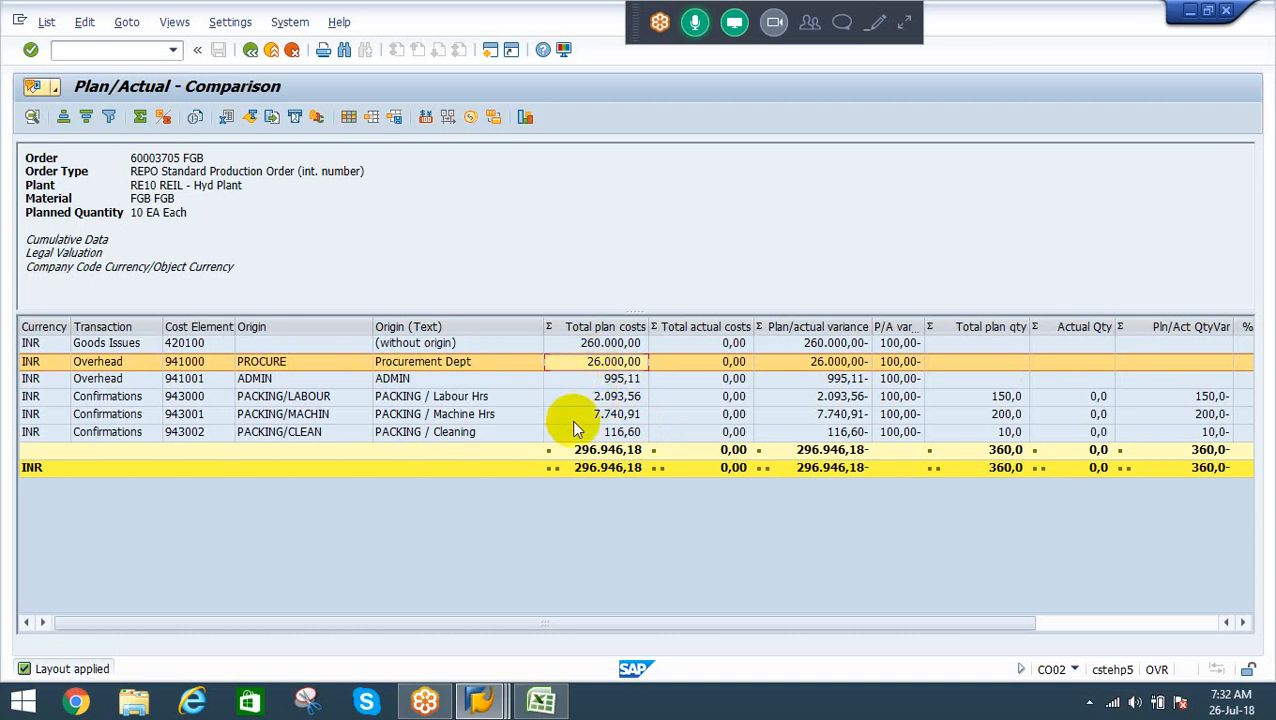
pyautogui.click(595, 381)
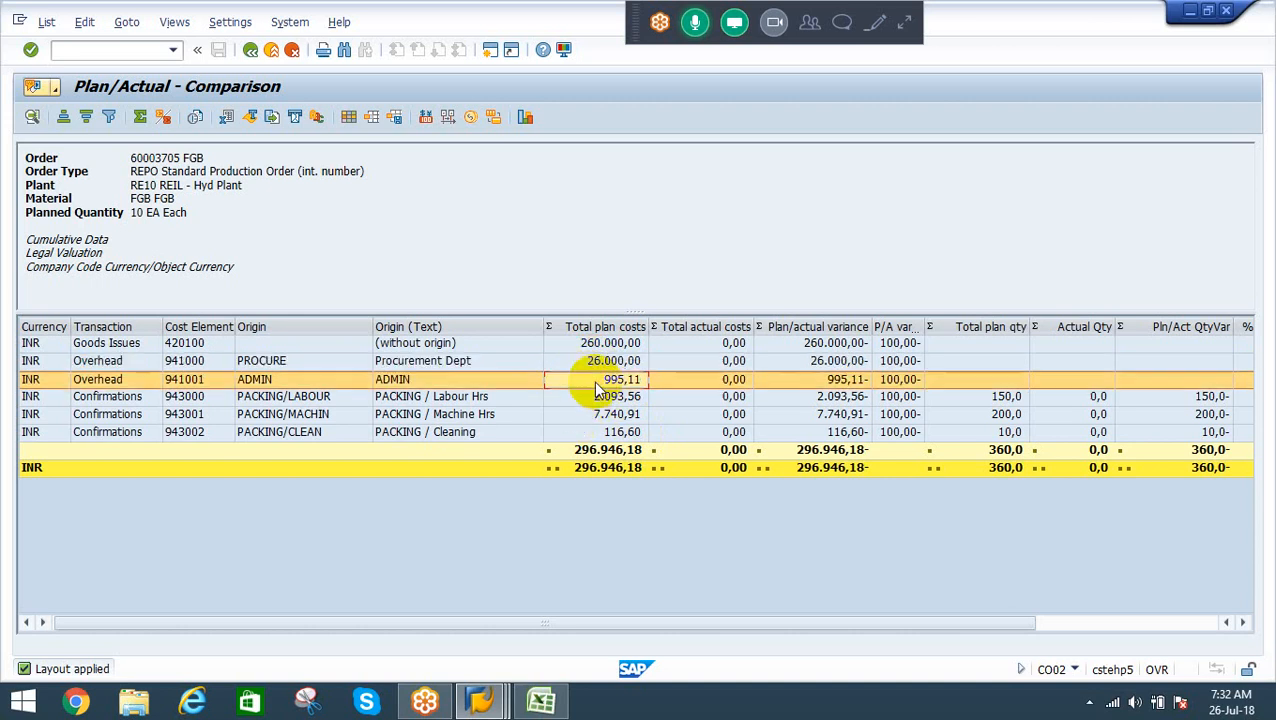
# Return to the order header and display the cost itemization, acknowledging the valuation variant message
pyautogui.click(252, 52)
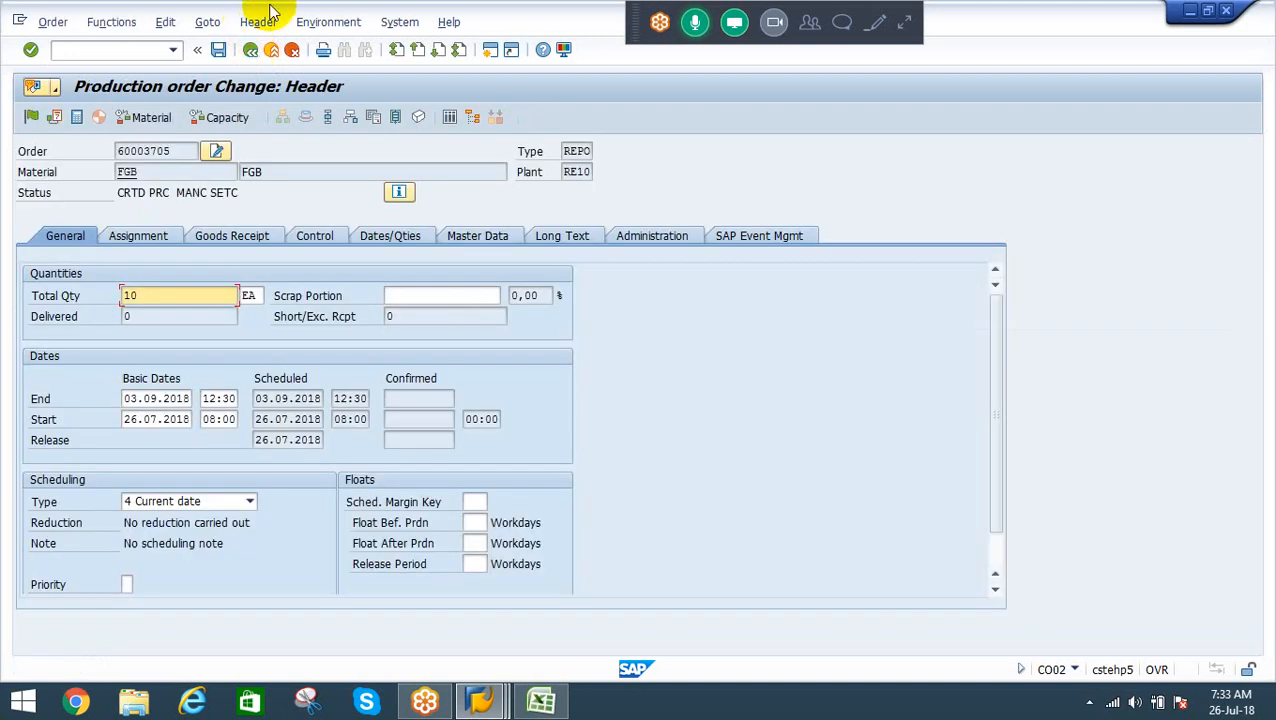
pyautogui.click(207, 22)
pyautogui.moveTo(347, 112)
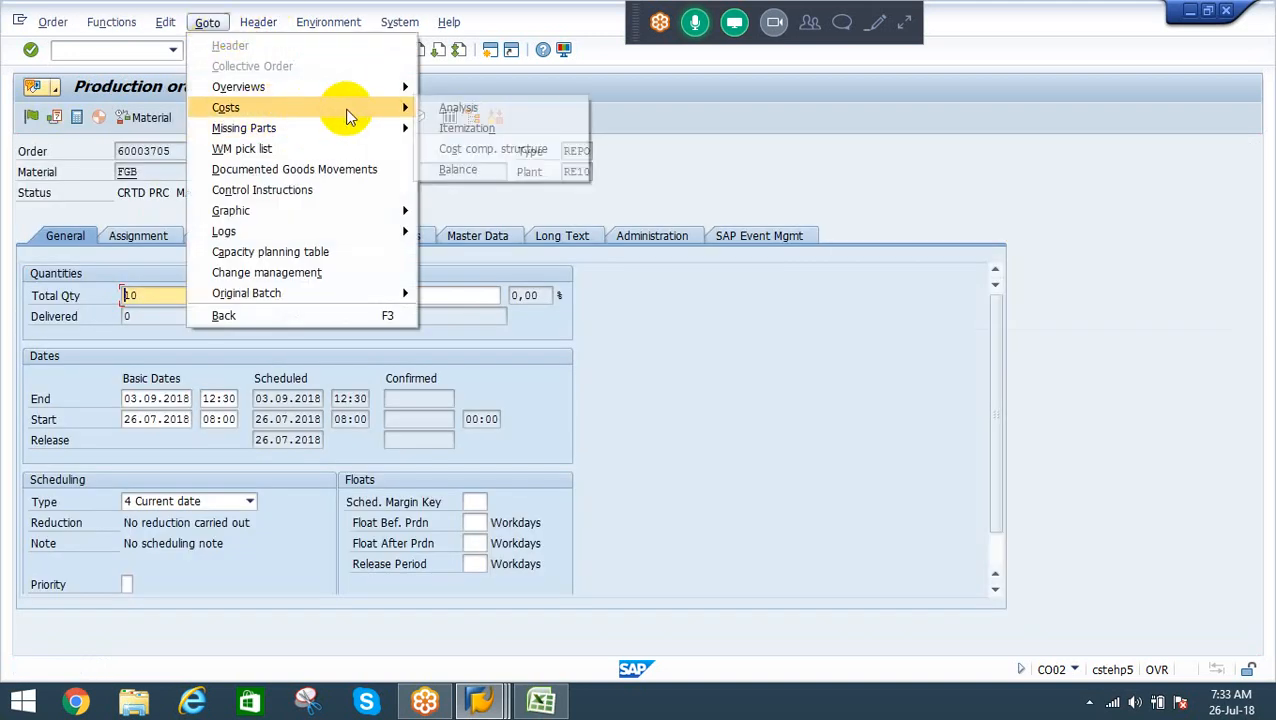
pyautogui.click(467, 128)
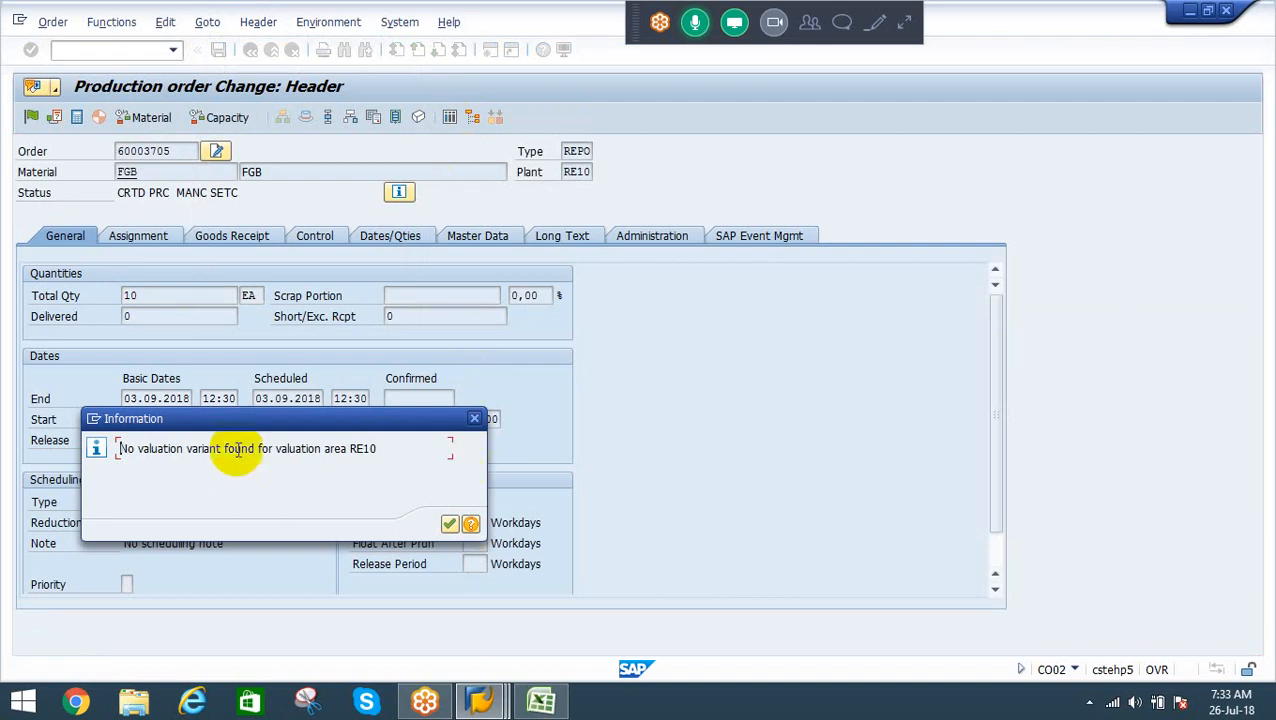
pyautogui.click(448, 526)
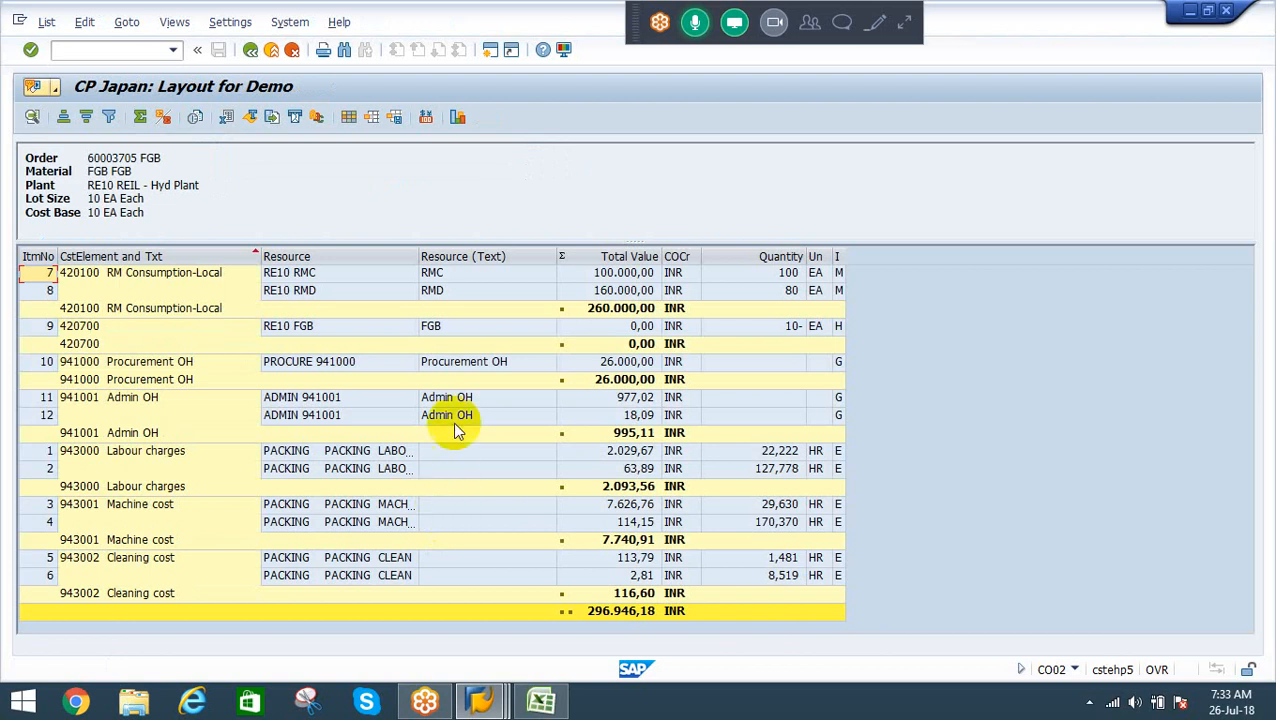
# Go back to the order header and reopen the cost itemization
pyautogui.click(249, 52)
pyautogui.click(205, 22)
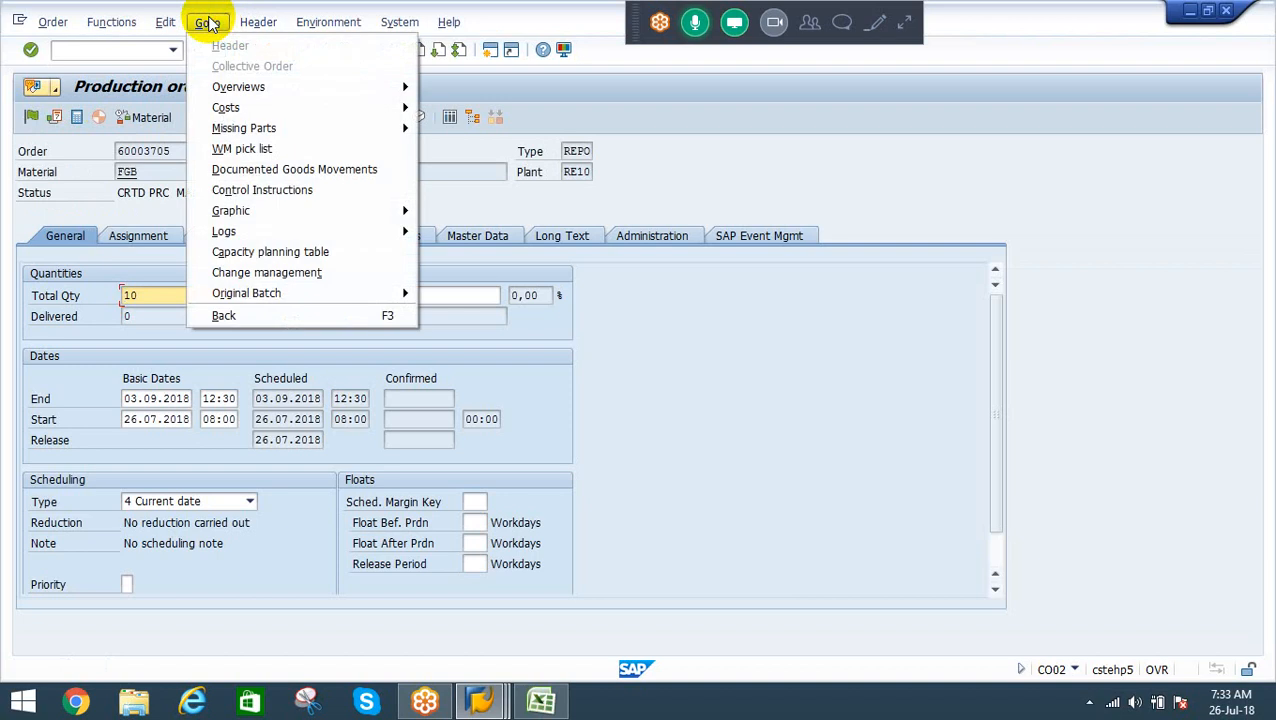
pyautogui.moveTo(370, 108)
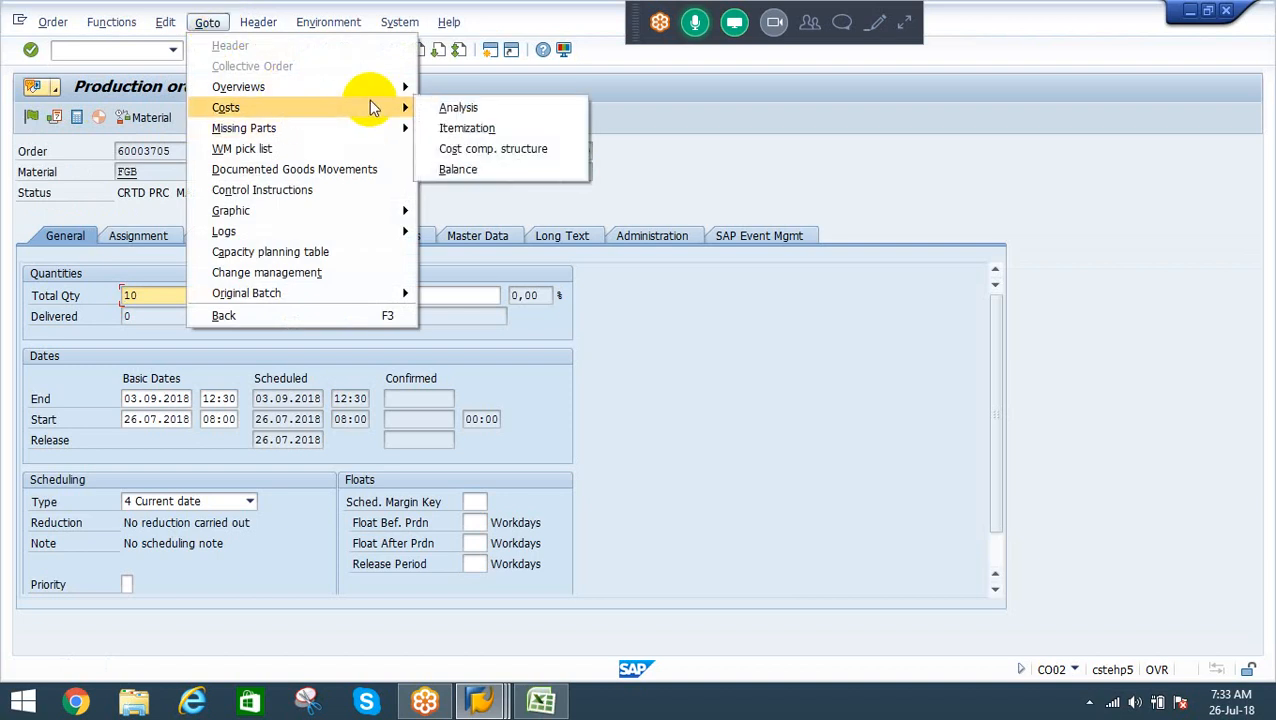
pyautogui.click(472, 139)
pyautogui.click(468, 130)
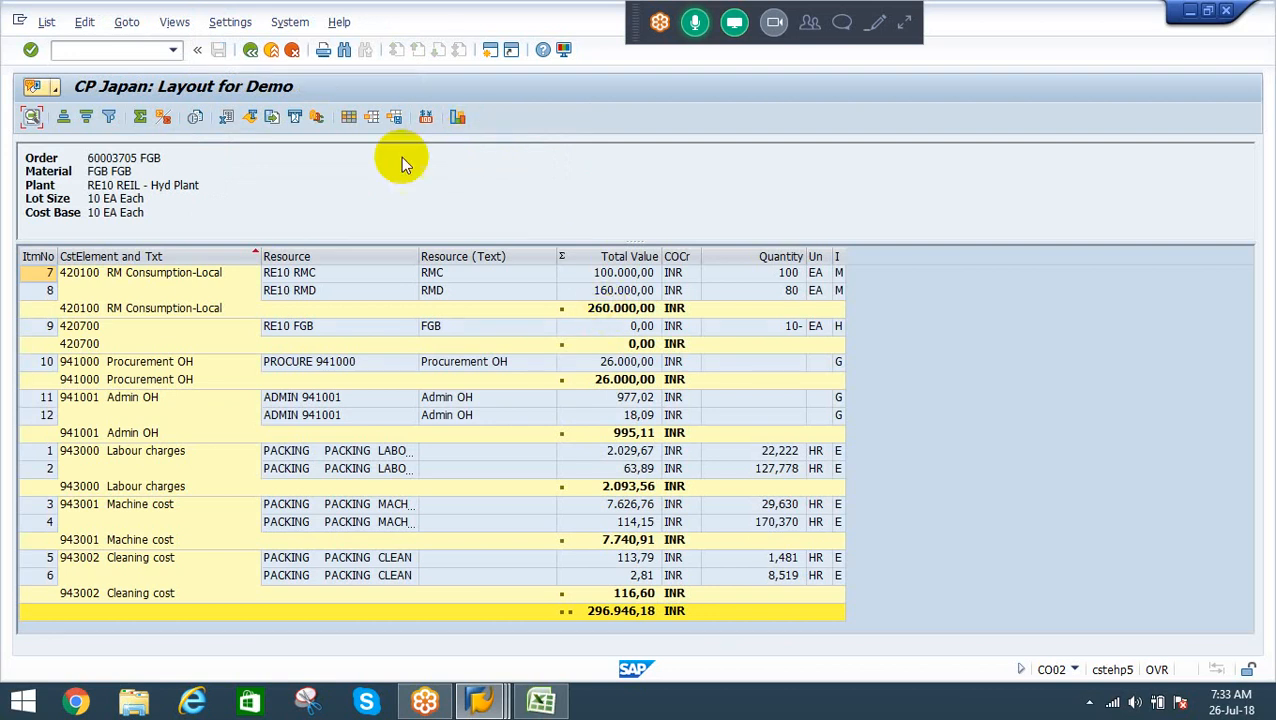
# Open the order's cost analysis with layout /DEMO1 and check the total plan costs of the goods issues row
pyautogui.click(250, 49)
pyautogui.click(207, 21)
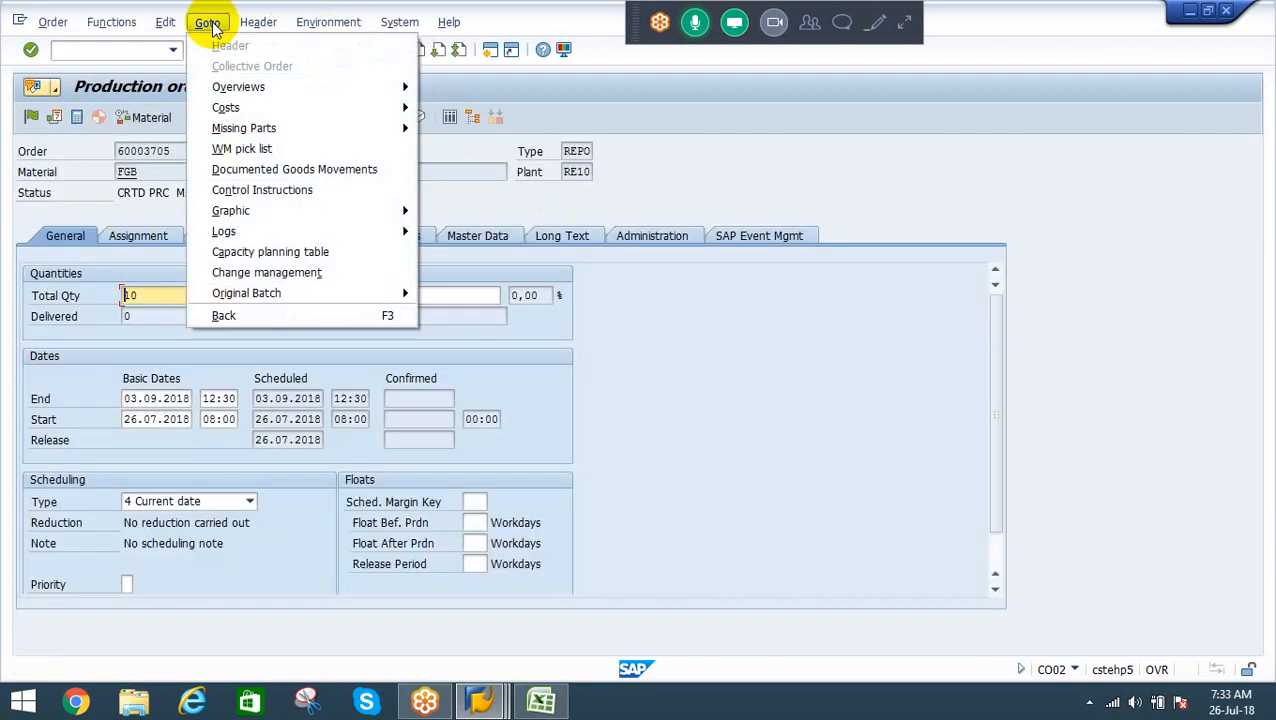
pyautogui.click(472, 110)
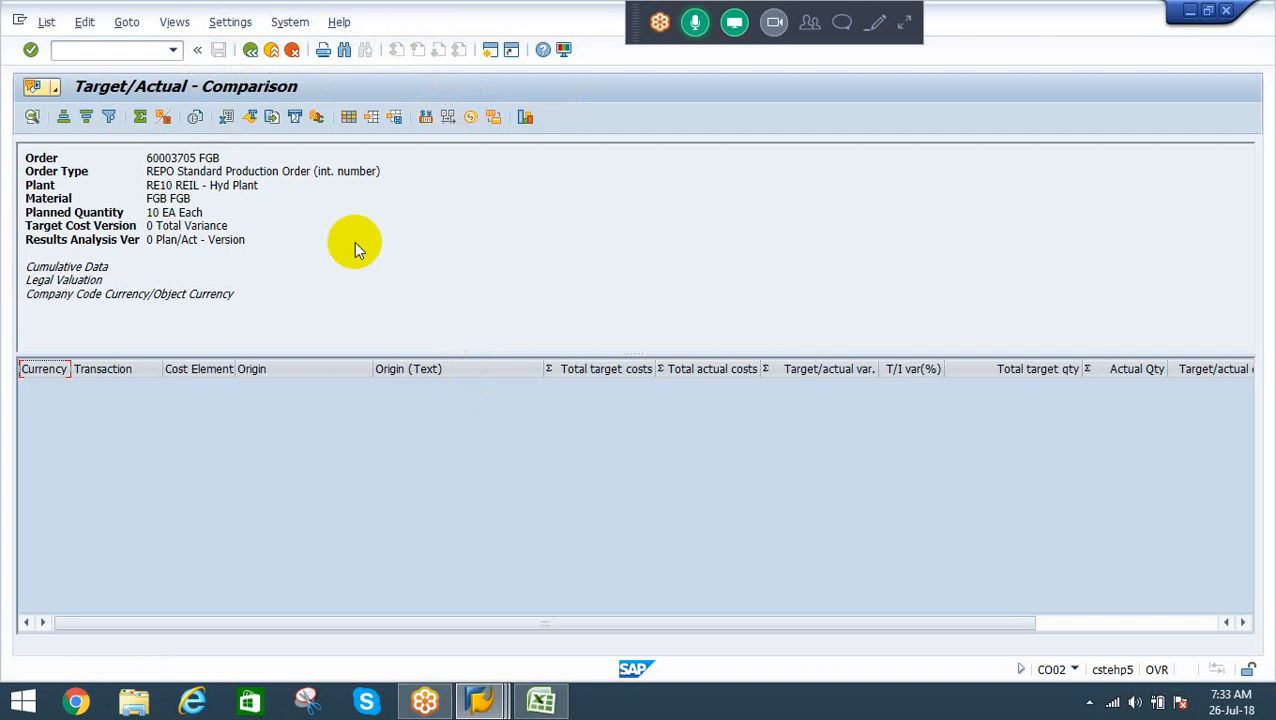
pyautogui.click(372, 117)
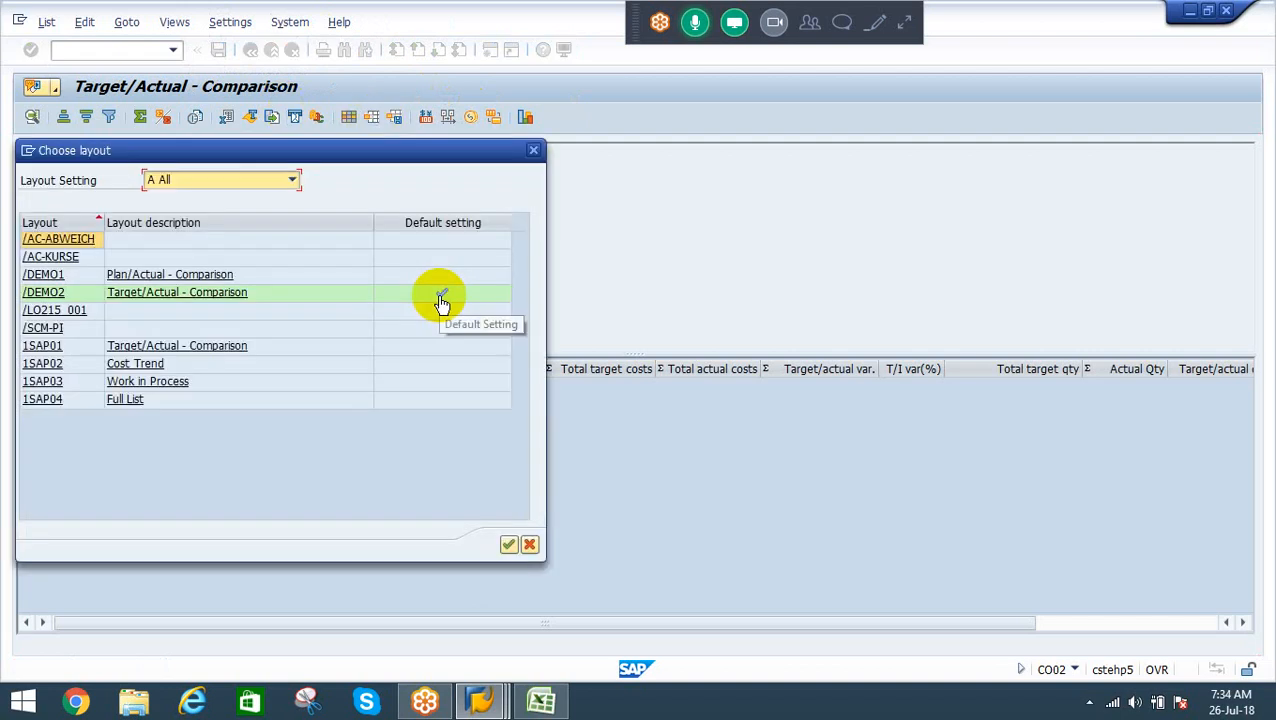
pyautogui.doubleClick(171, 274)
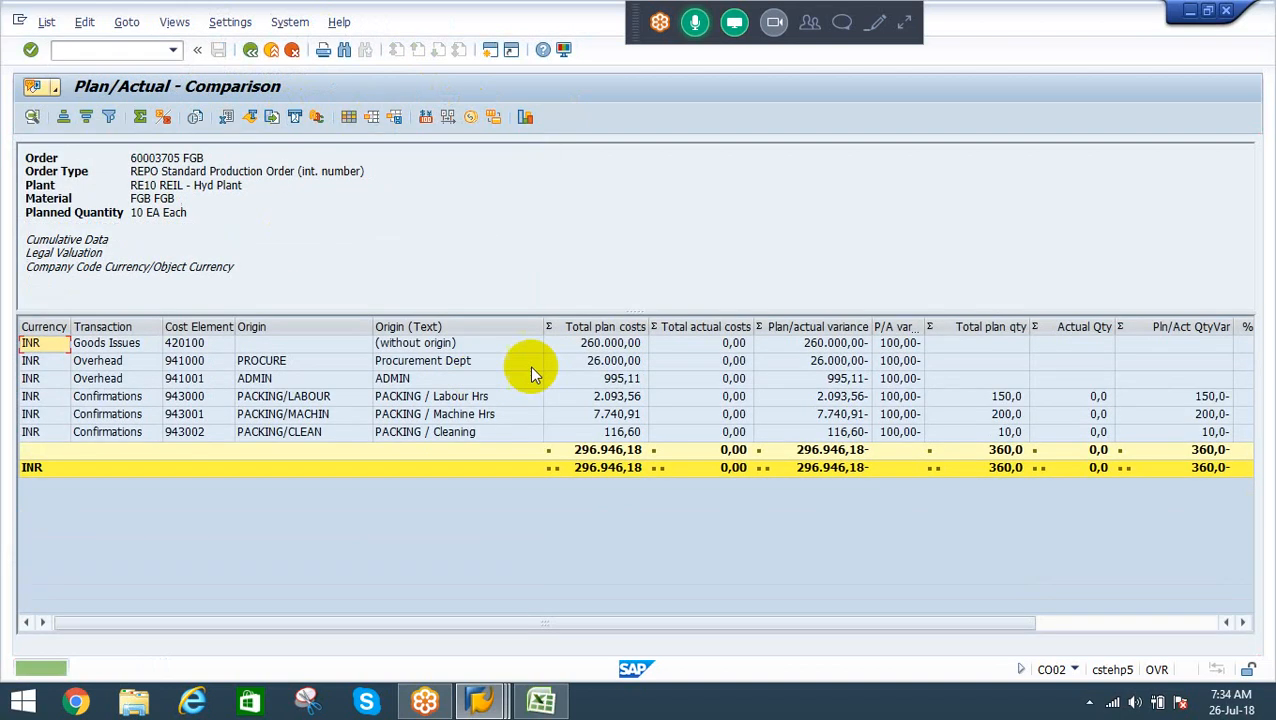
pyautogui.click(585, 343)
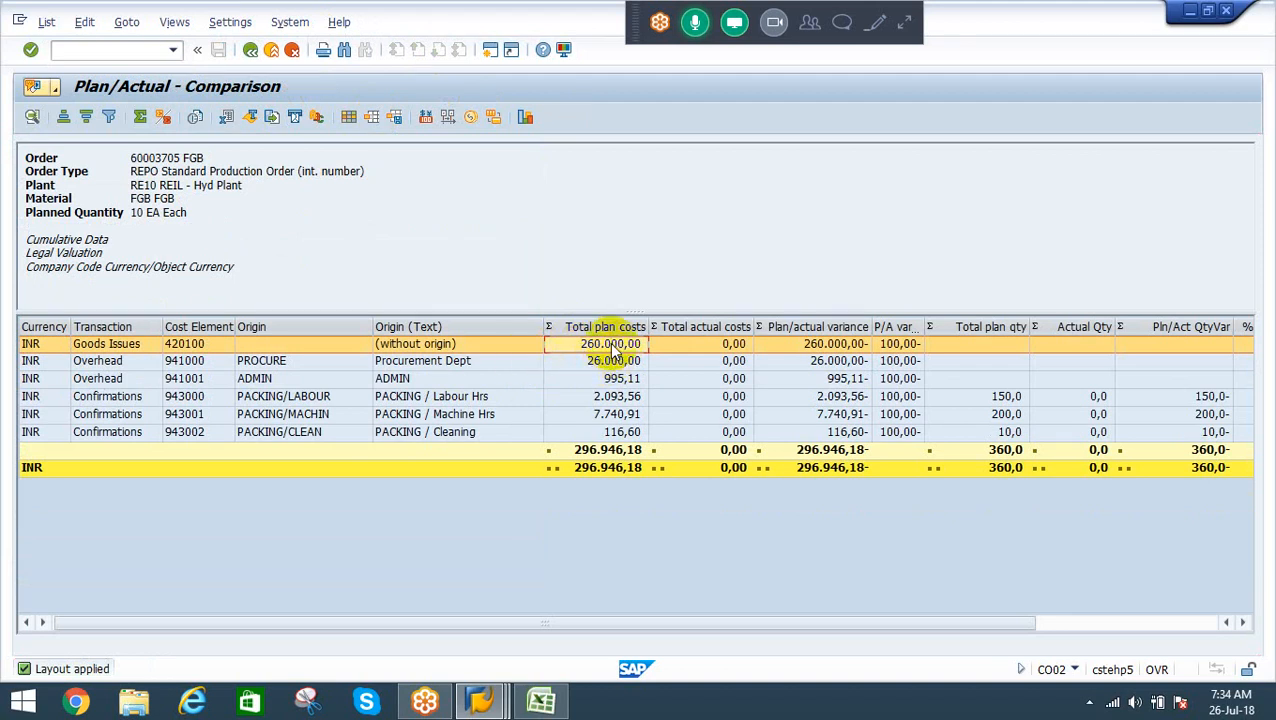
# Leave the cost analysis and display the order's cost itemization once more
pyautogui.click(250, 50)
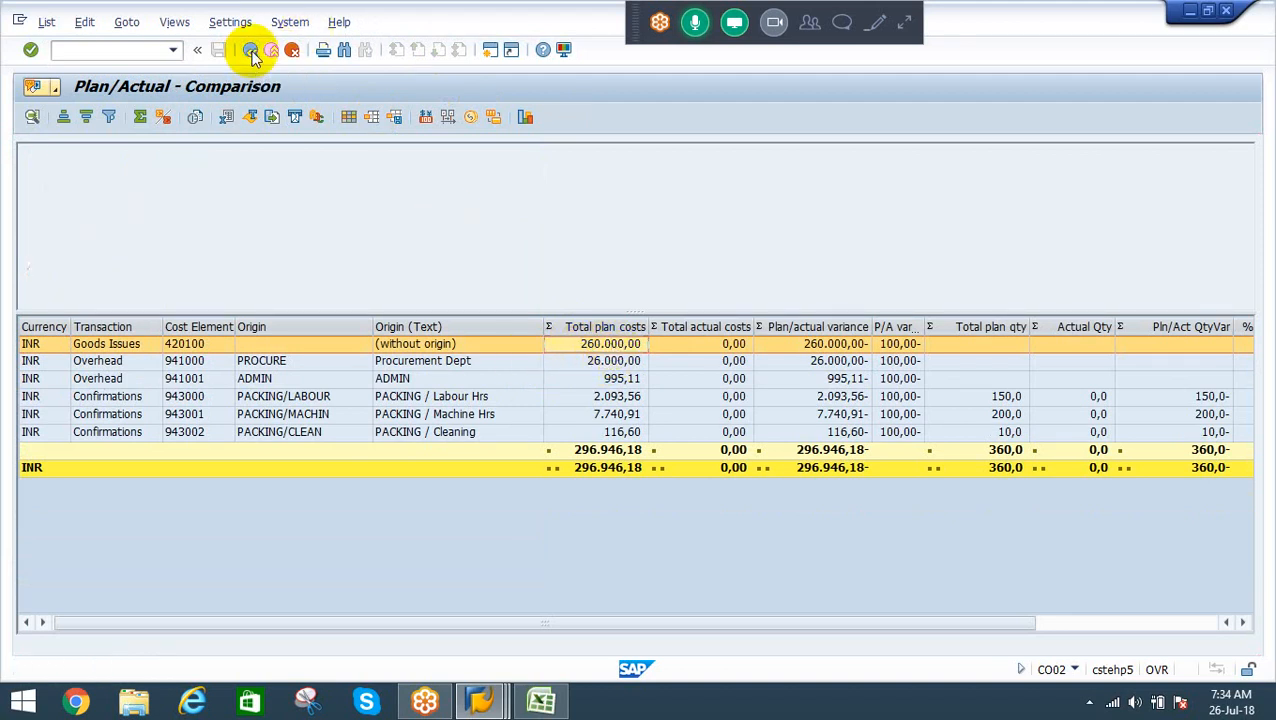
pyautogui.click(208, 23)
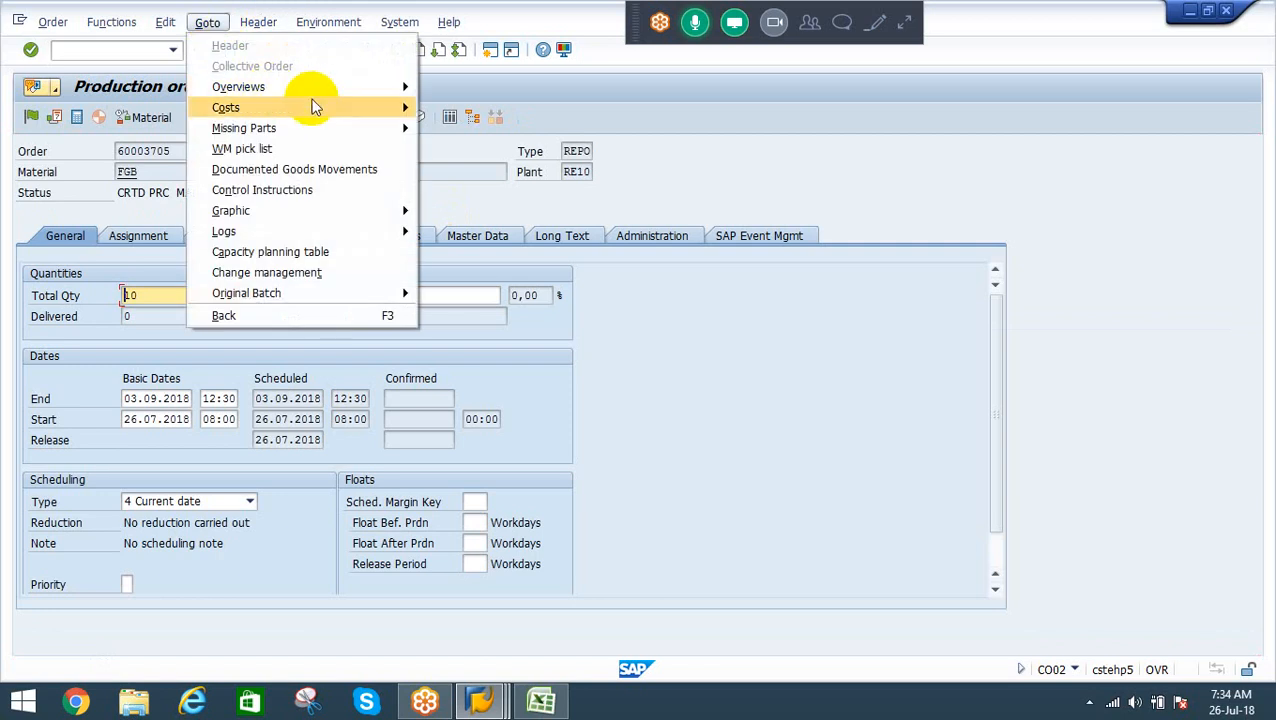
pyautogui.moveTo(336, 108)
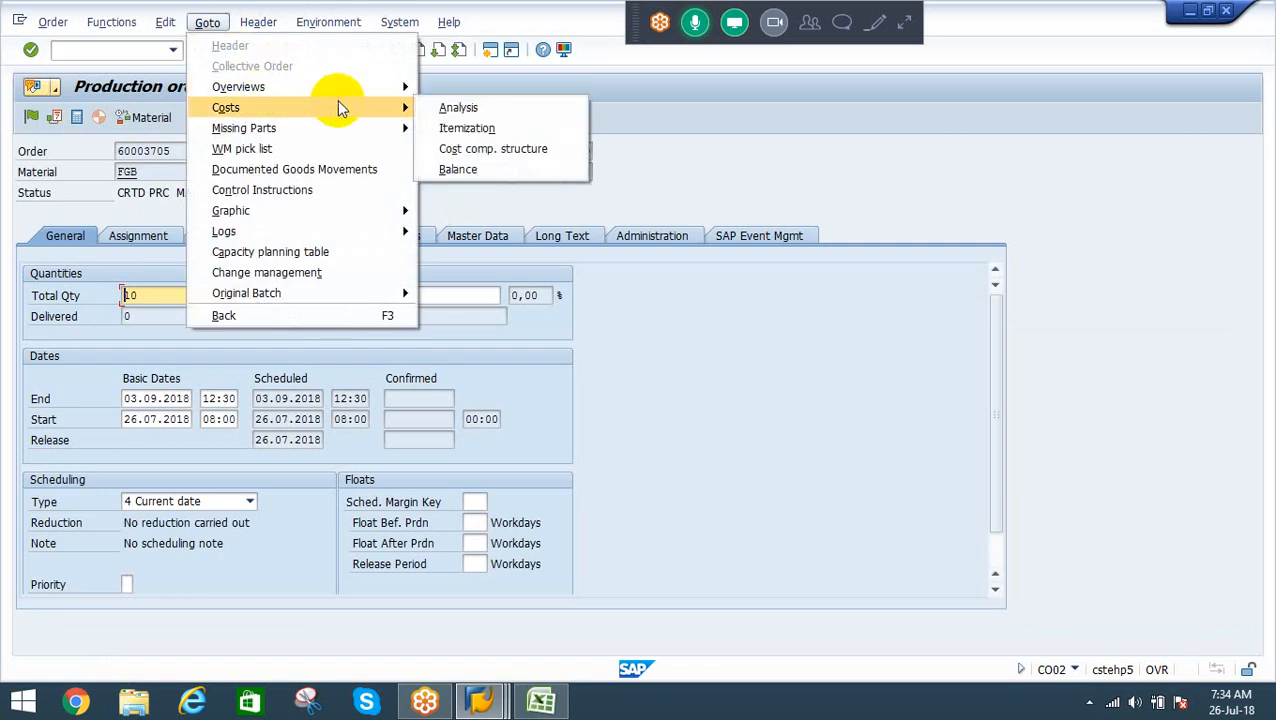
pyautogui.click(470, 130)
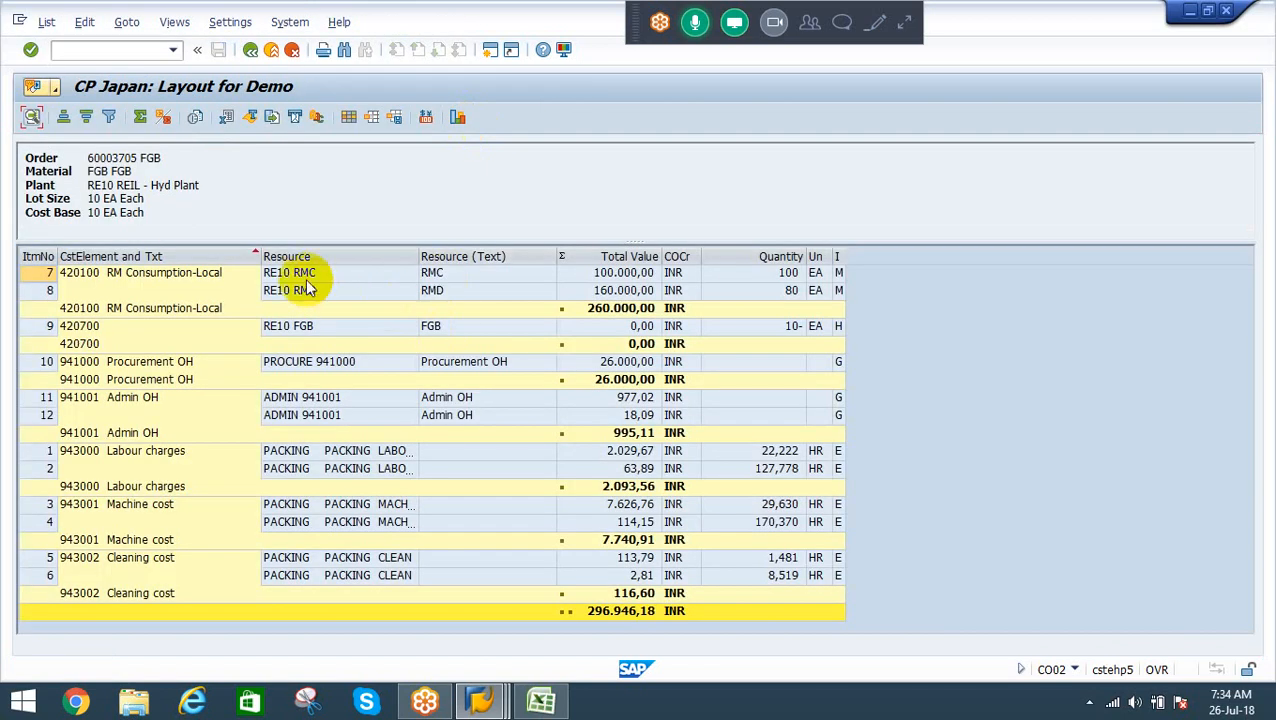
# Examine the RM Consumption-Local subtotal, its RMC and RMD items, and the grand total of the itemization
pyautogui.click(614, 310)
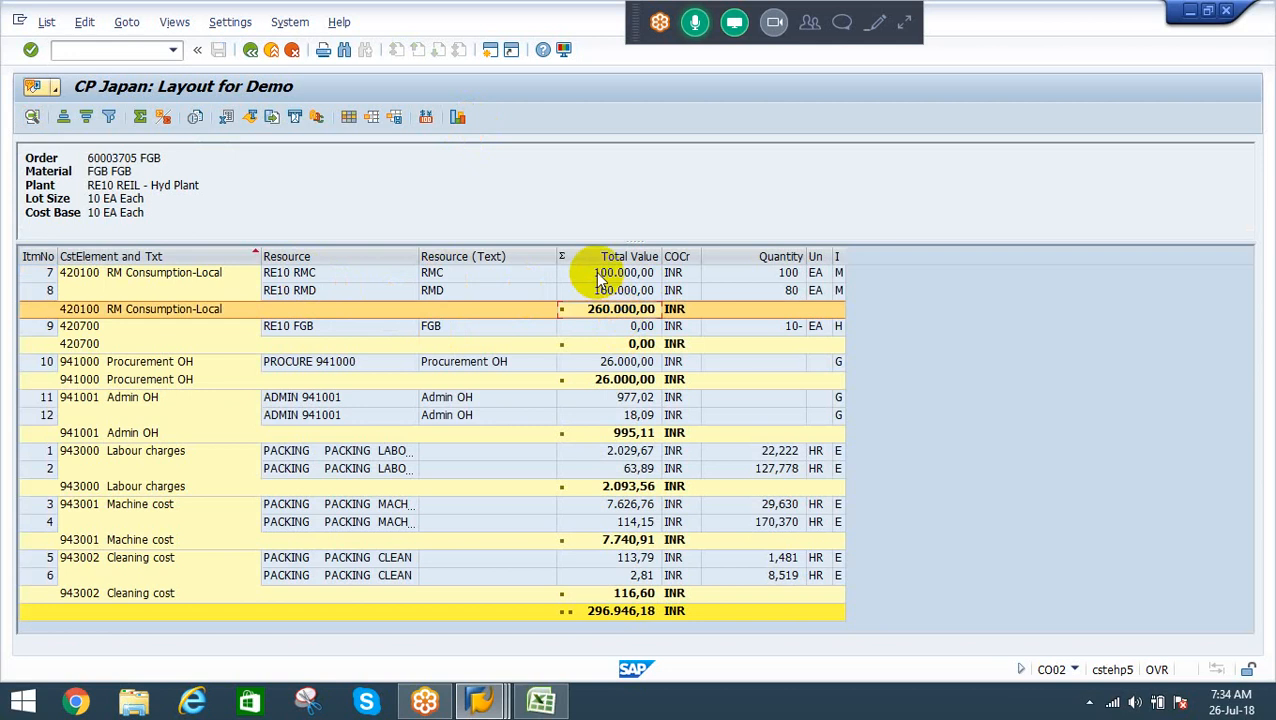
pyautogui.click(600, 276)
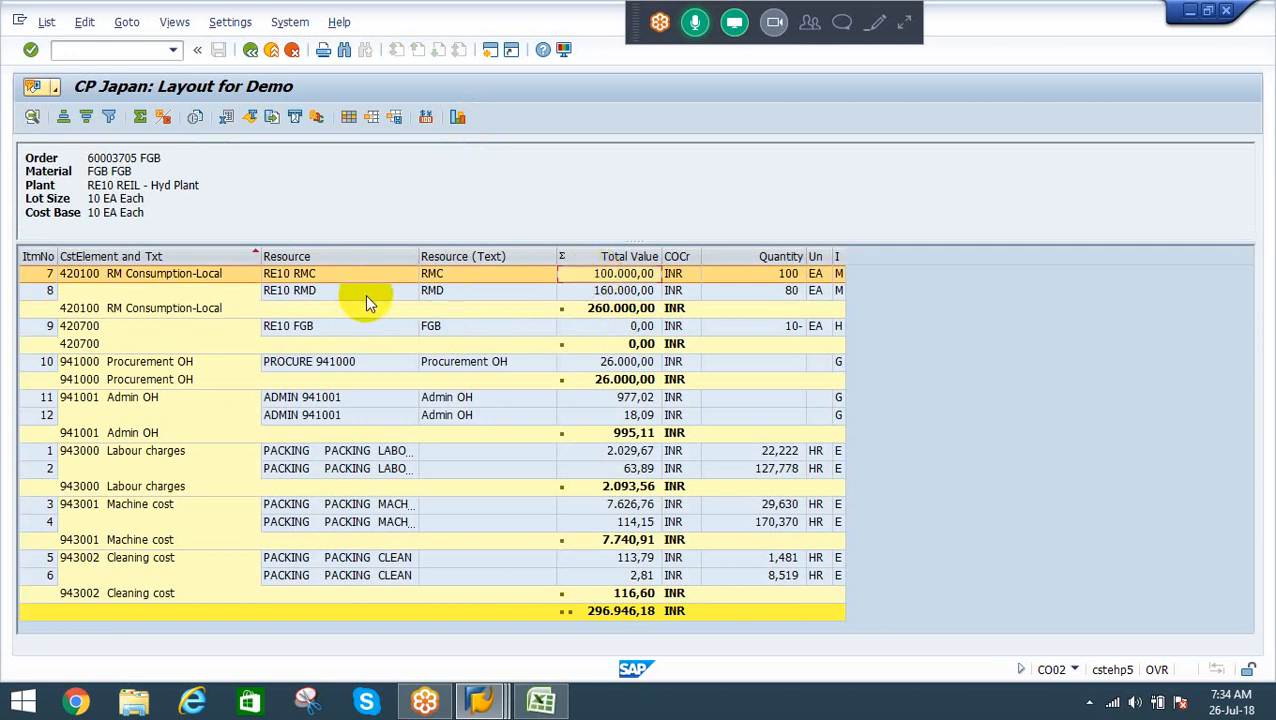
pyautogui.click(625, 290)
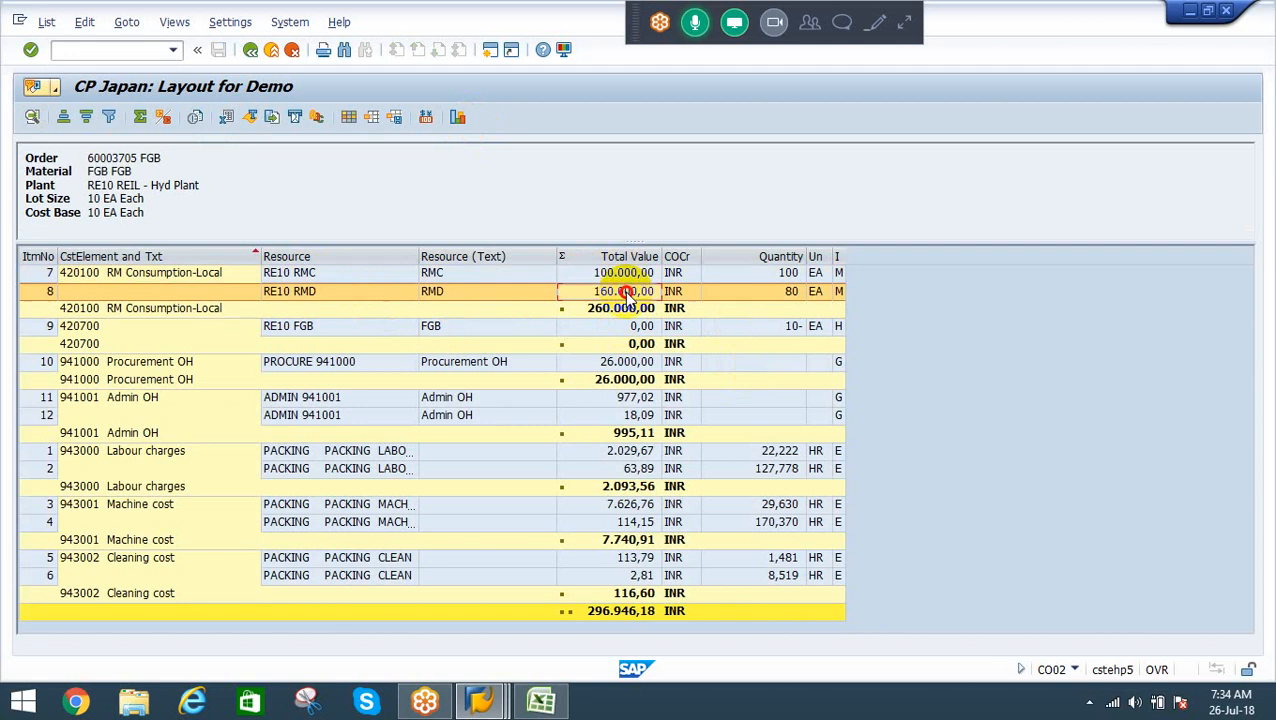
pyautogui.click(622, 617)
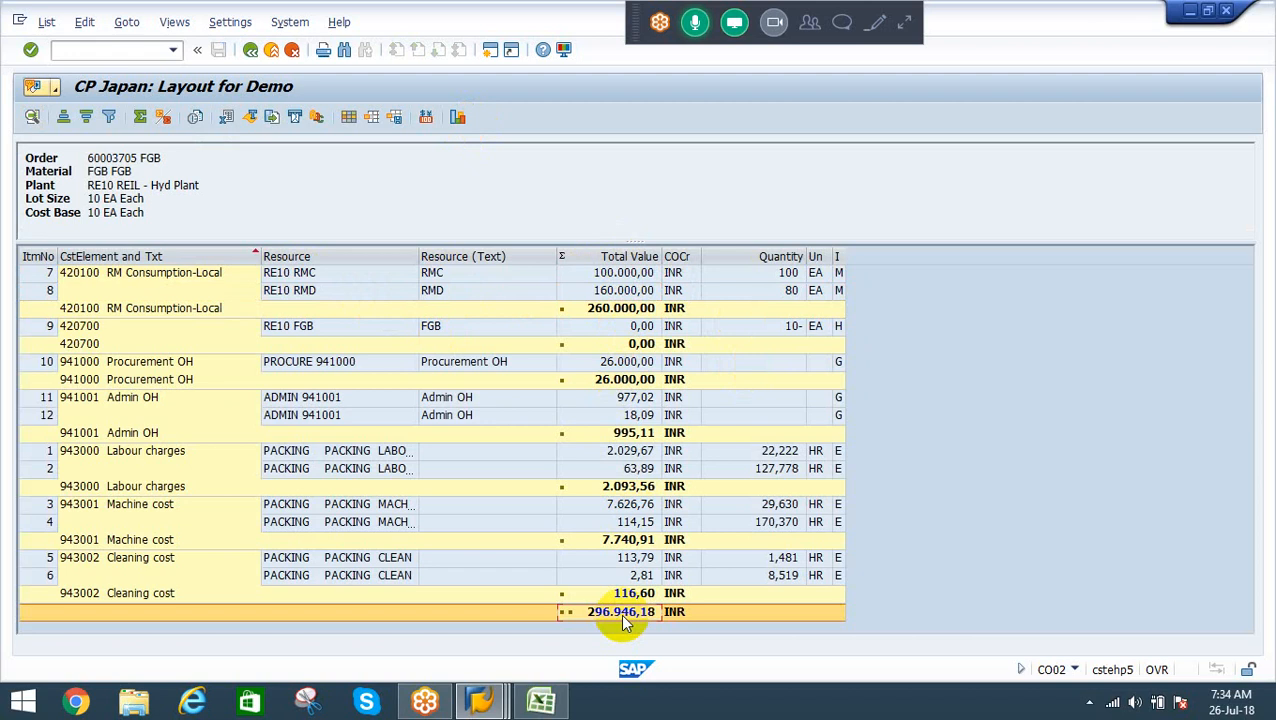
# Switch to the customizing session, exit to SAP Easy Access and start transaction MM03
pyautogui.click(490, 51)
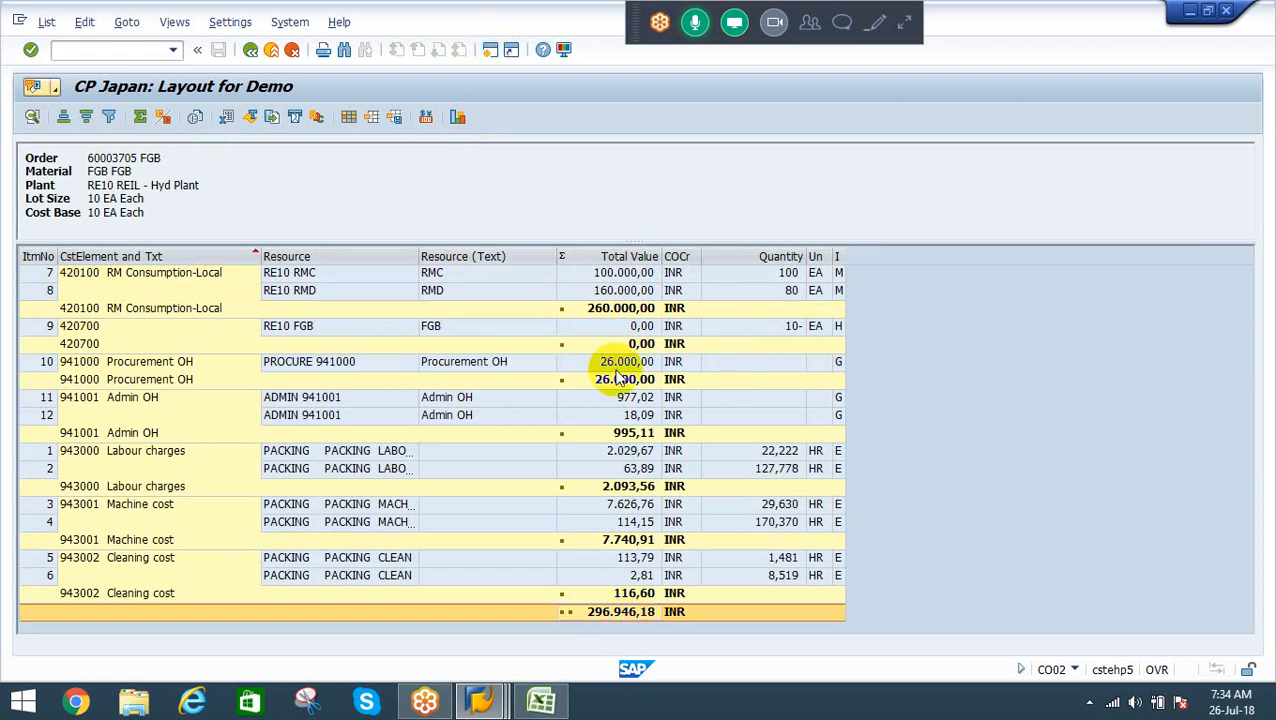
pyautogui.hotkey('alt', 'Tab')
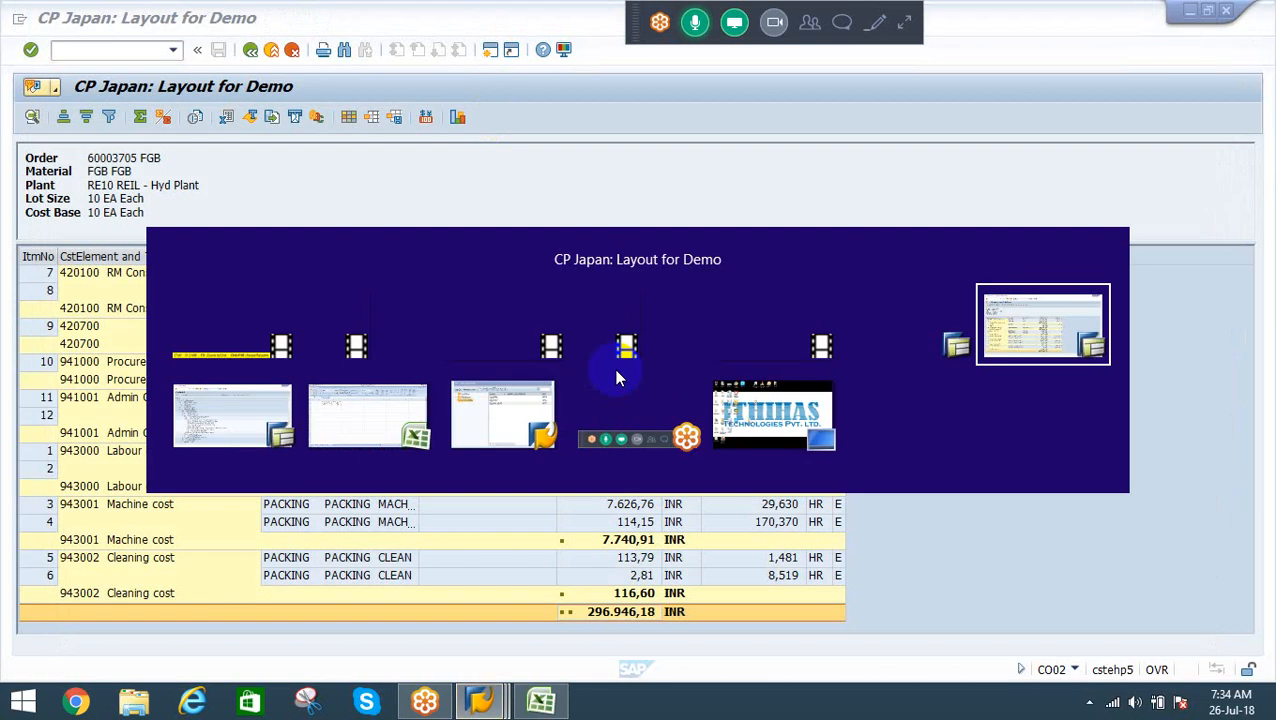
pyautogui.hotkey('alt', 'Tab')
pyautogui.press('F3')
pyautogui.press('F3')
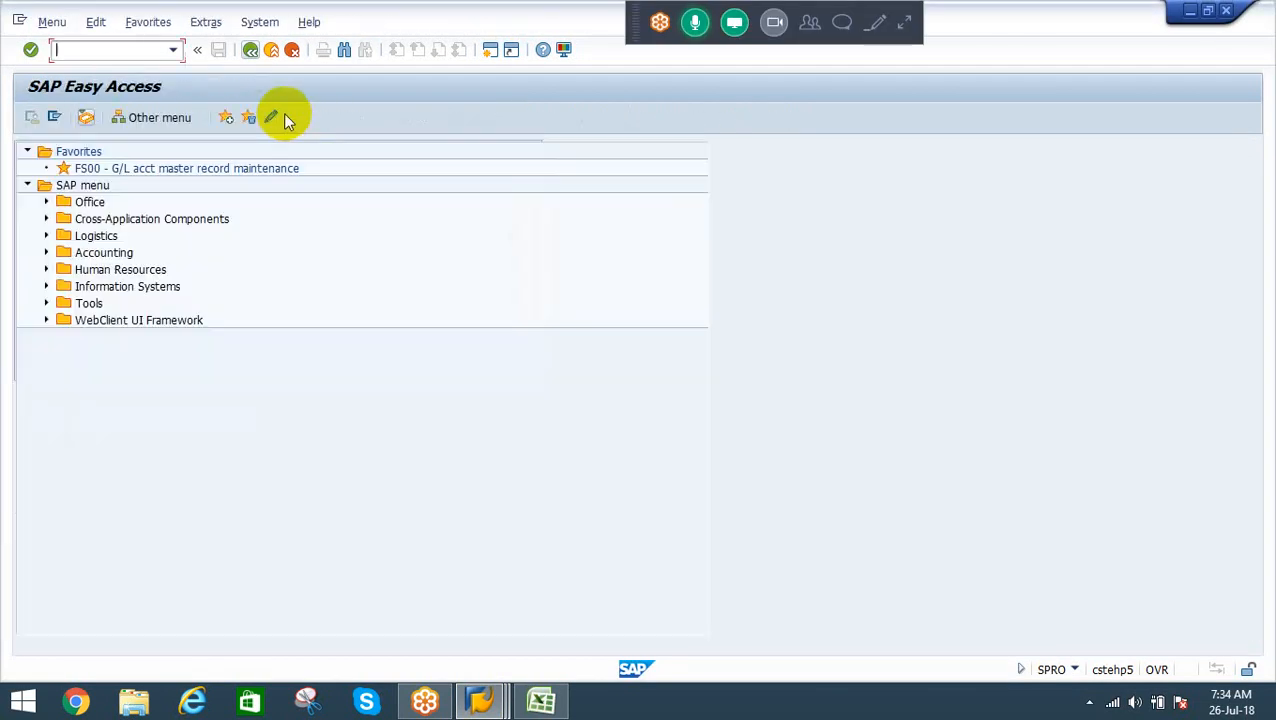
pyautogui.write('mm03')
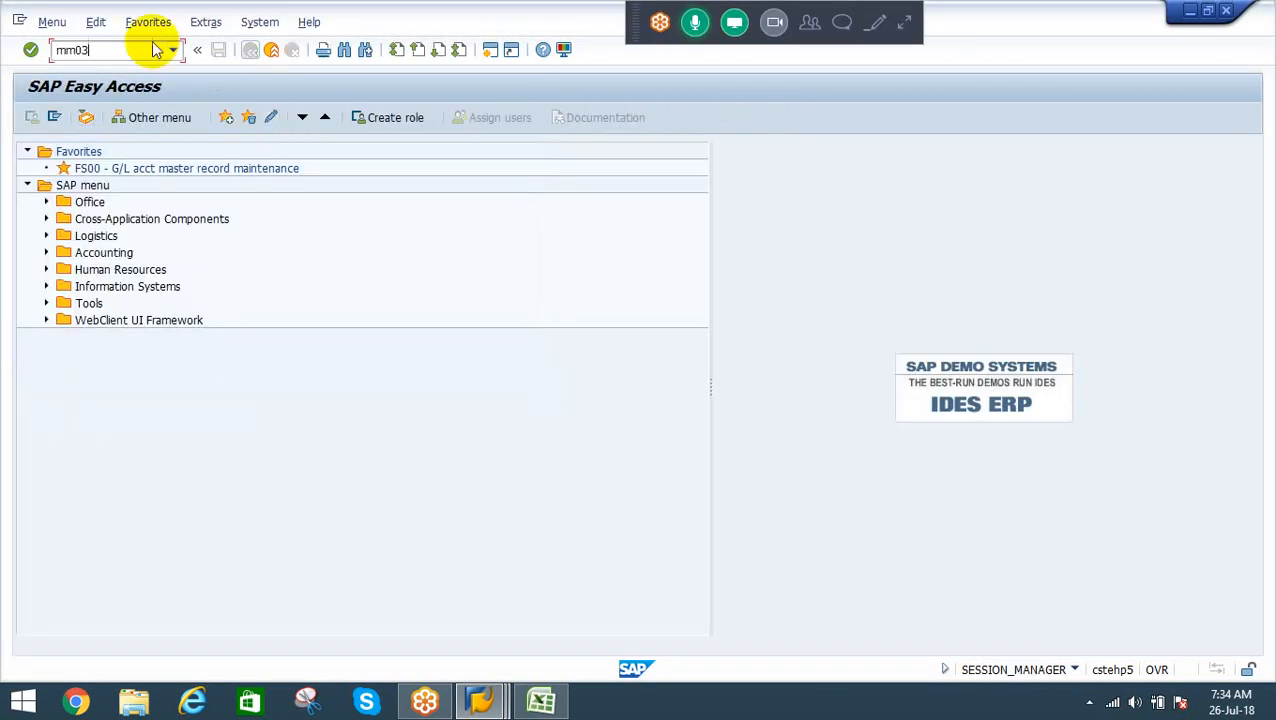
pyautogui.press('Return')
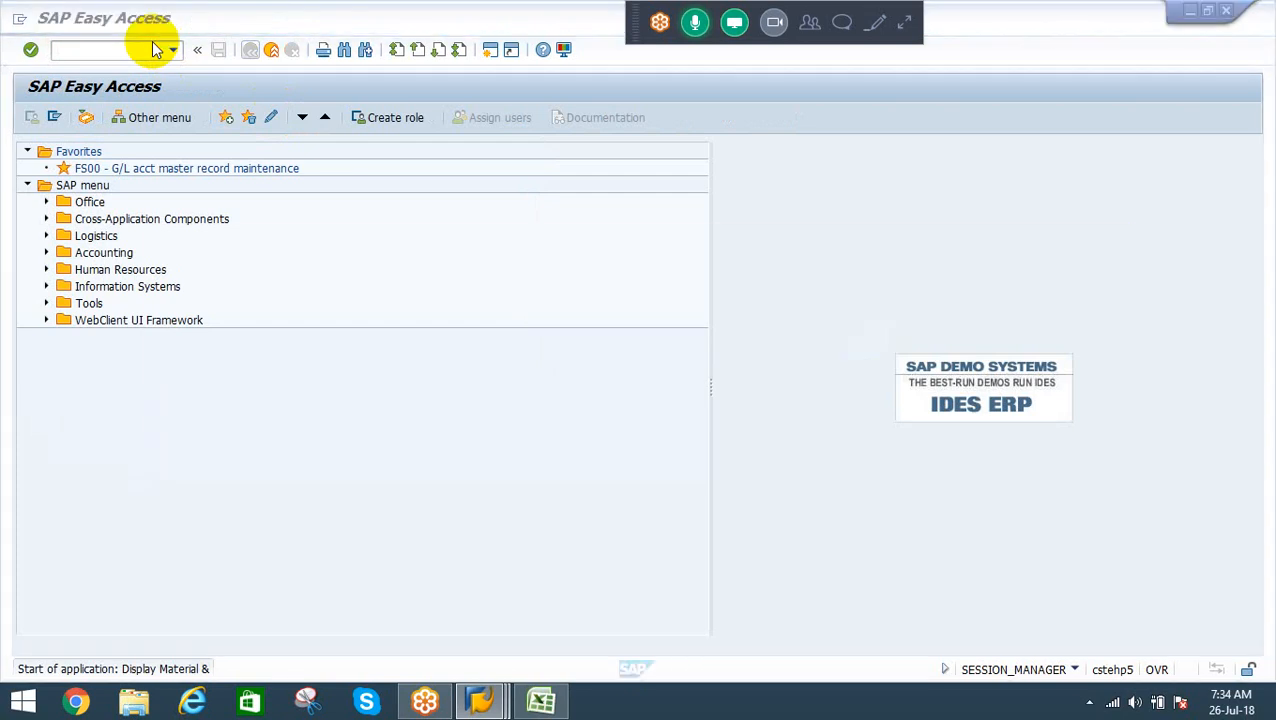
# Enter material FGB in the Display Material session and bring up its view selection
pyautogui.hotkey('alt', 'Tab')
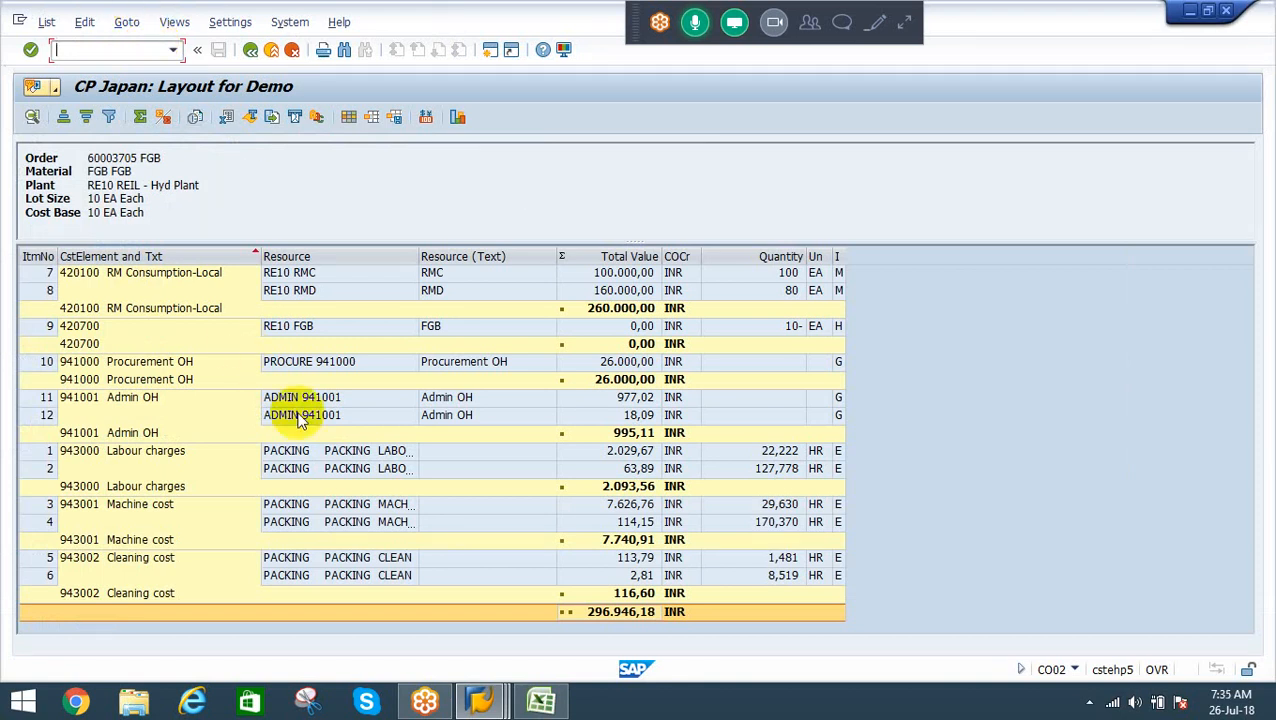
pyautogui.hotkey('alt', 'Tab')
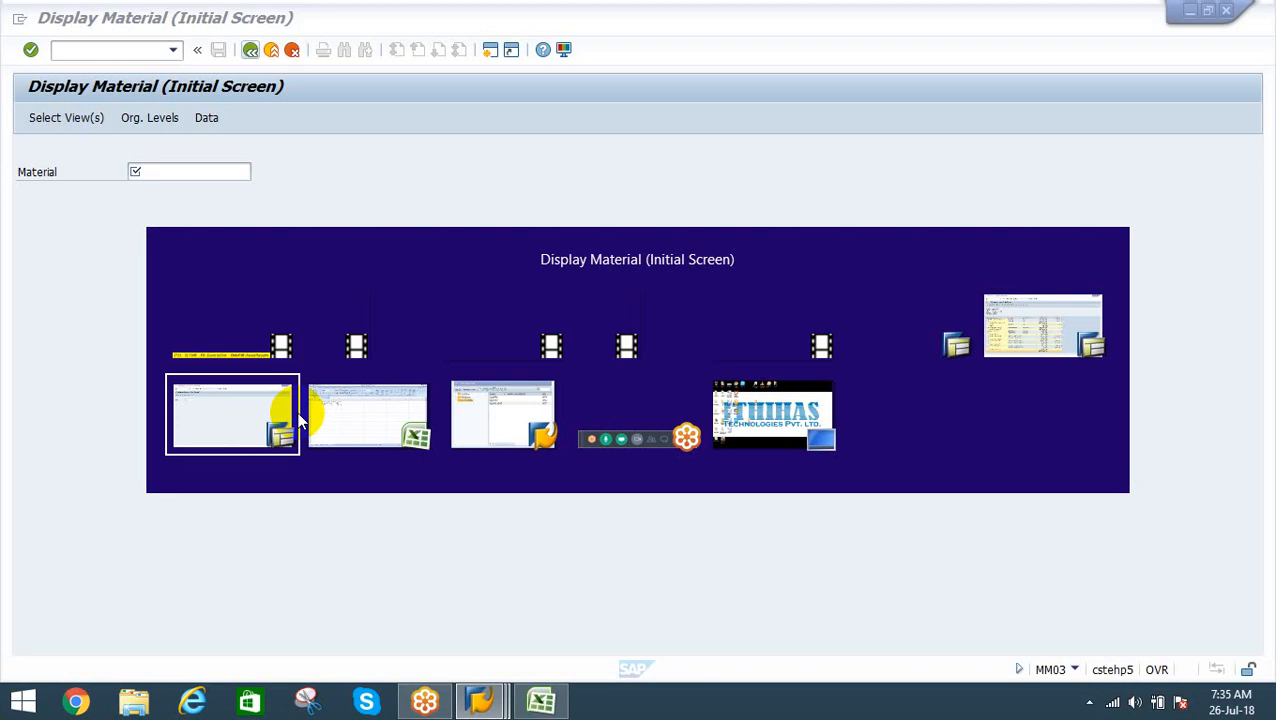
pyautogui.write('fg')
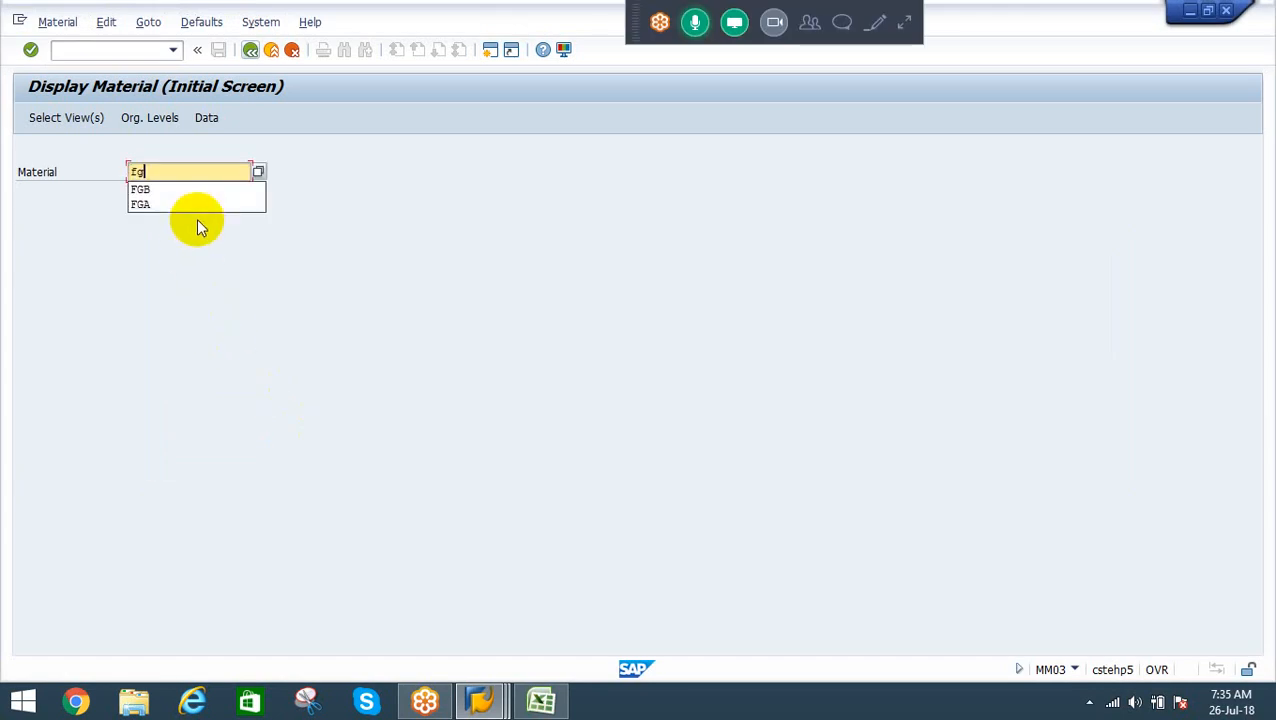
pyautogui.press('Down')
pyautogui.press('Return')
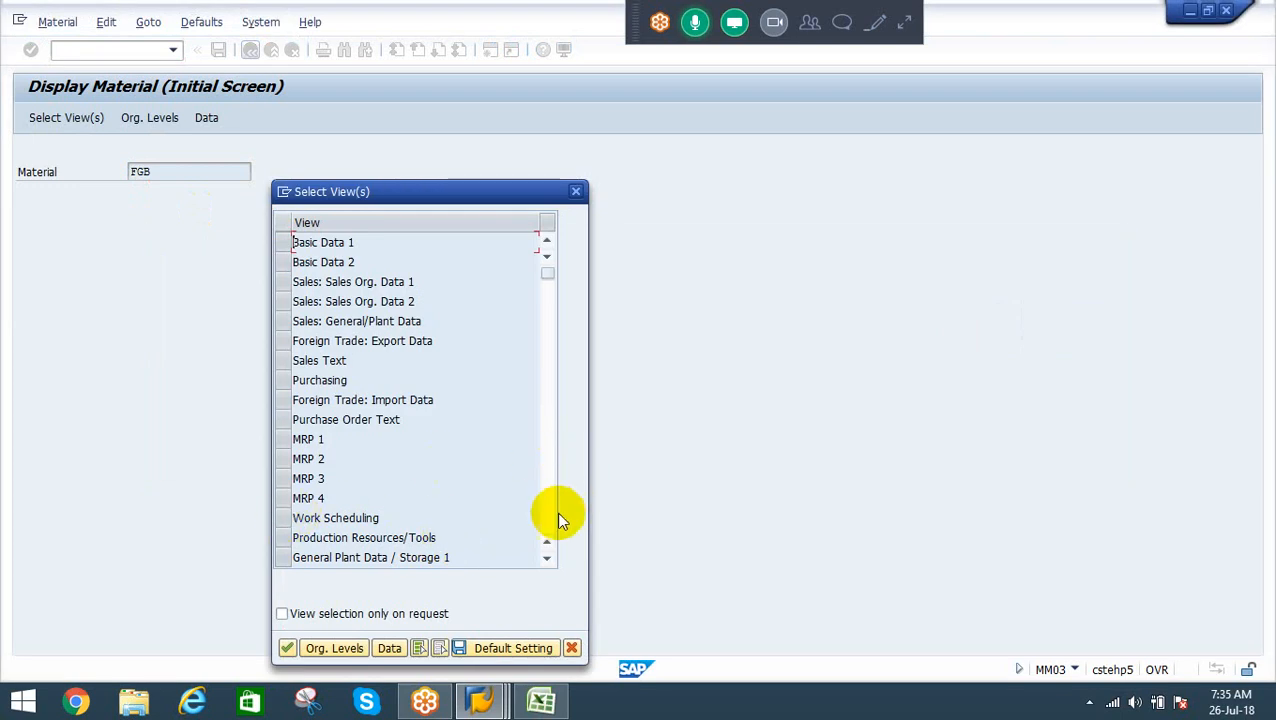
# Display the Costing 2 view of material FGB for plant RE10
pyautogui.click(546, 516)
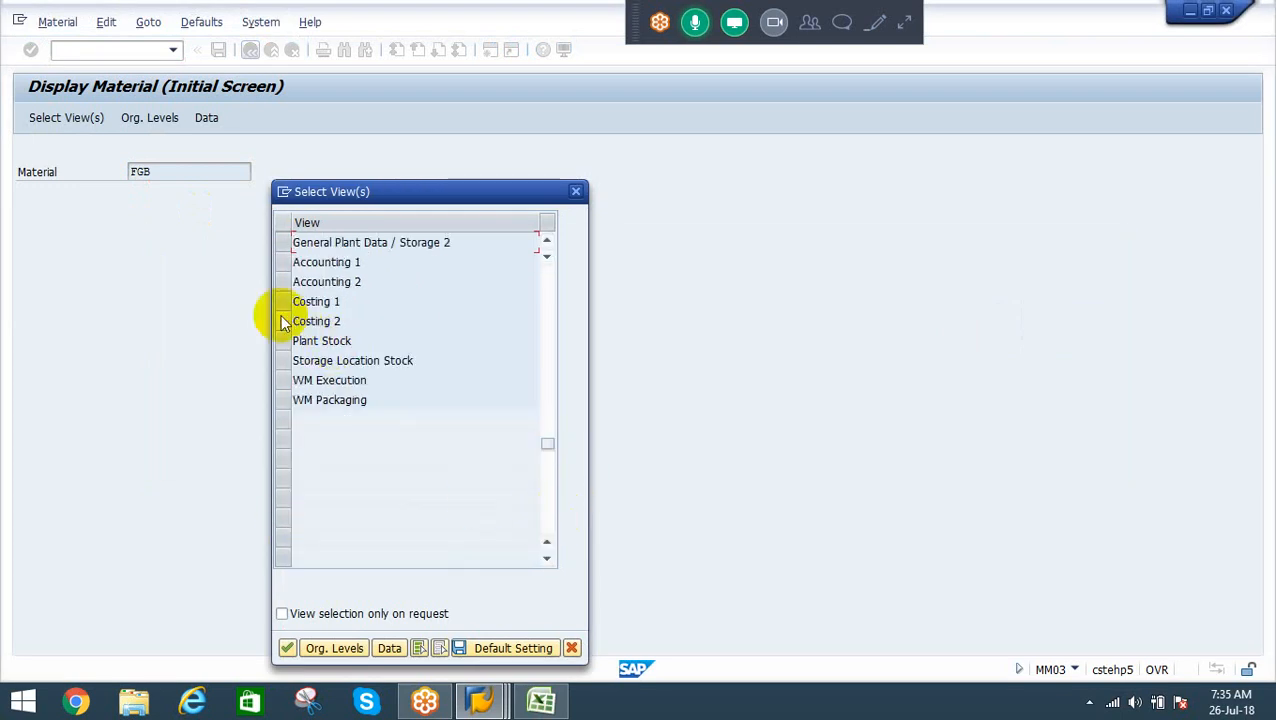
pyautogui.click(284, 321)
pyautogui.press('Return')
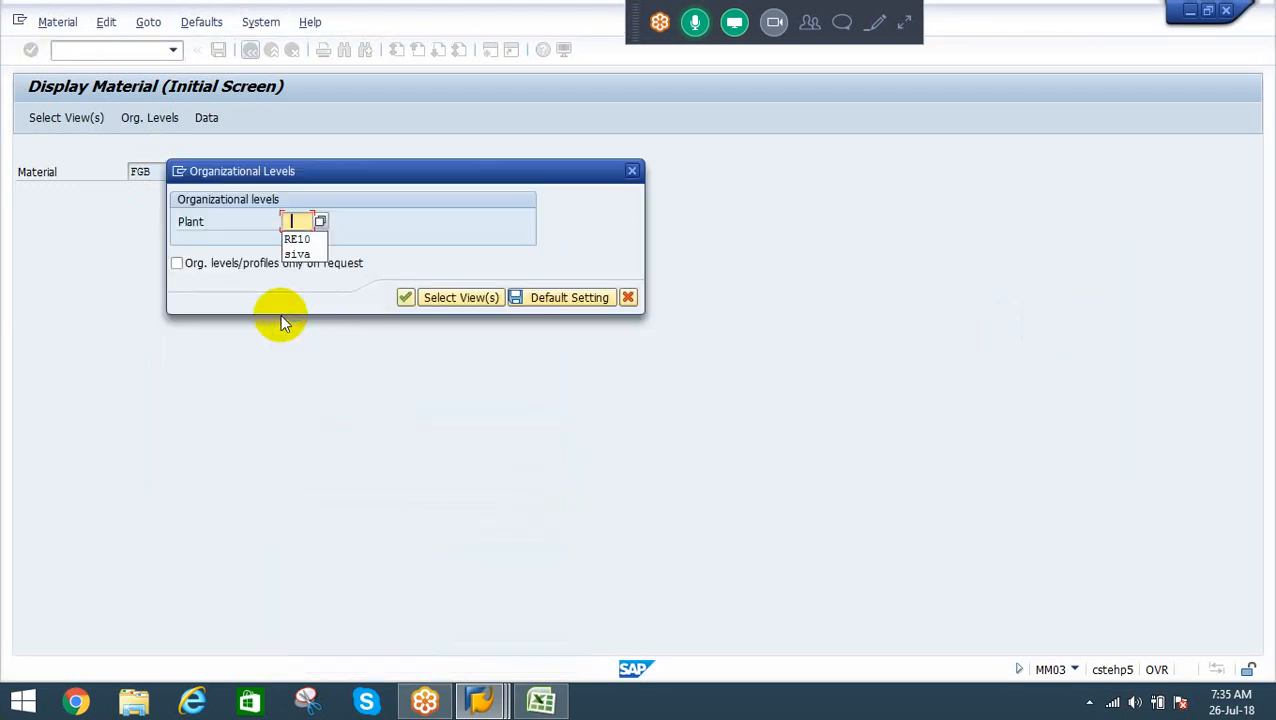
pyautogui.press('Down')
pyautogui.press('Return')
pyautogui.press('Return')
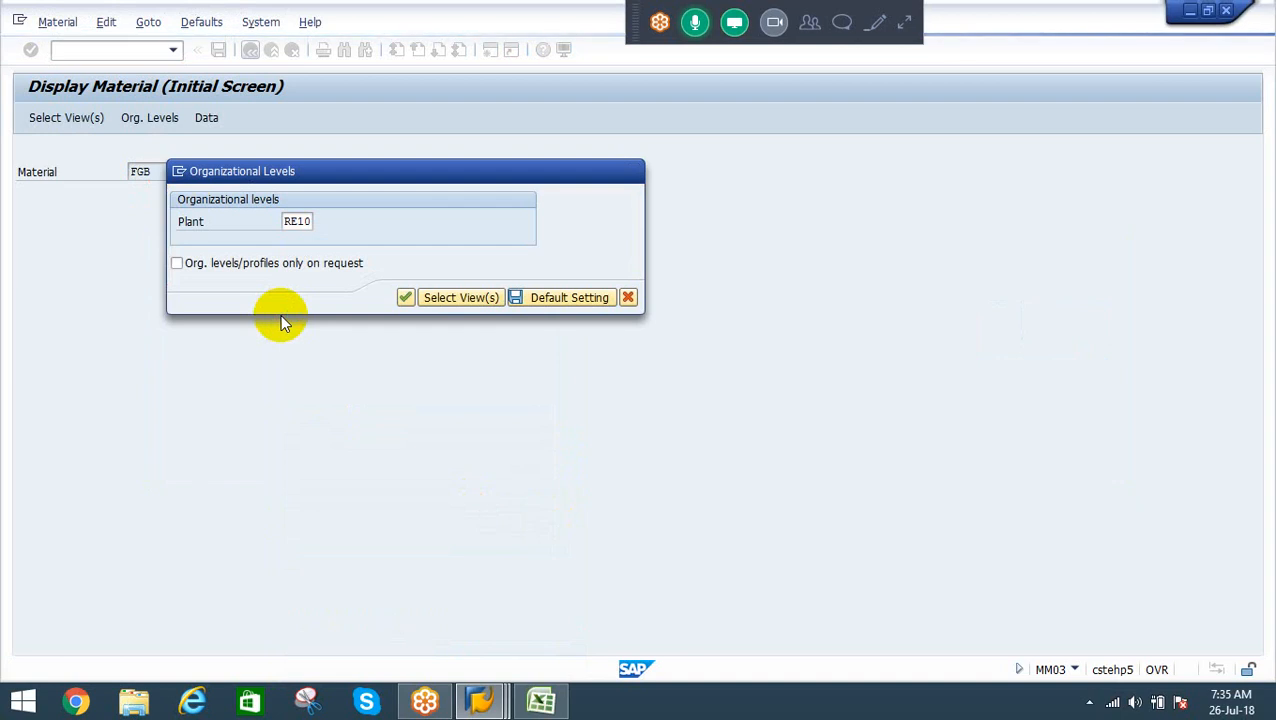
pyautogui.click(405, 300)
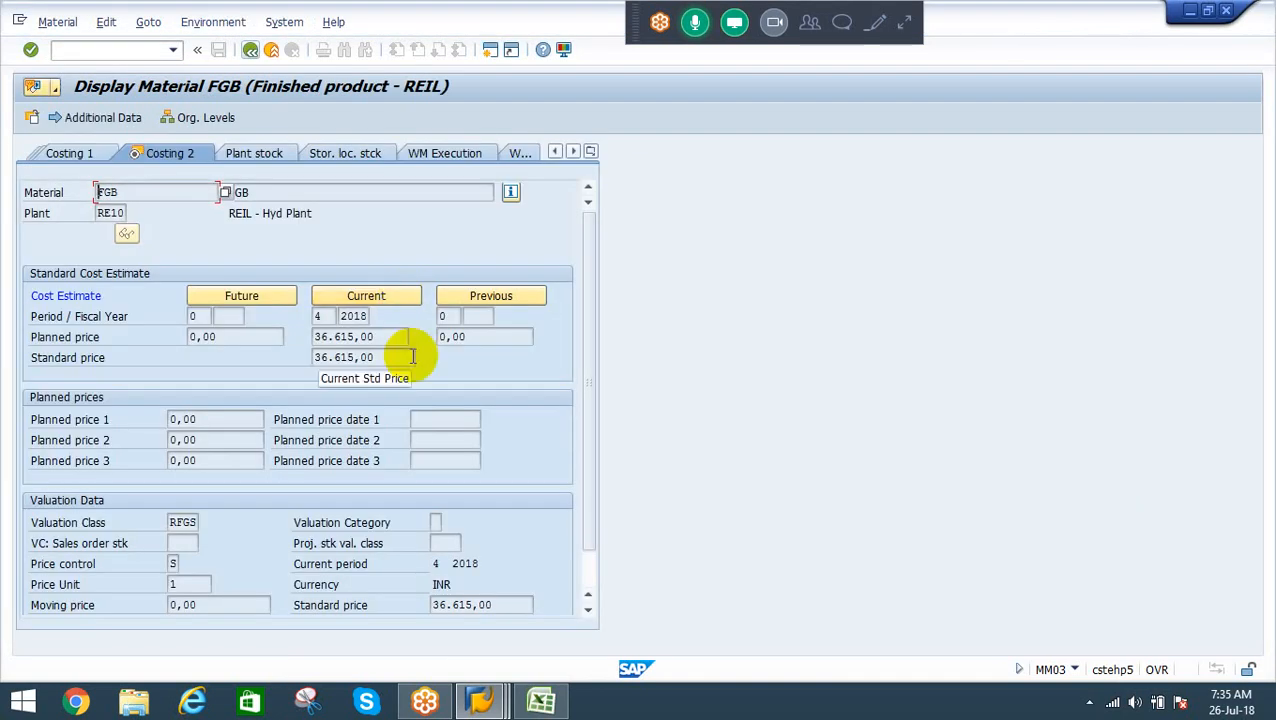
# Compare FGB's current planned price with the order's itemized grand total, and return to the production order header
pyautogui.moveTo(401, 336); pyautogui.dragTo(292, 338)
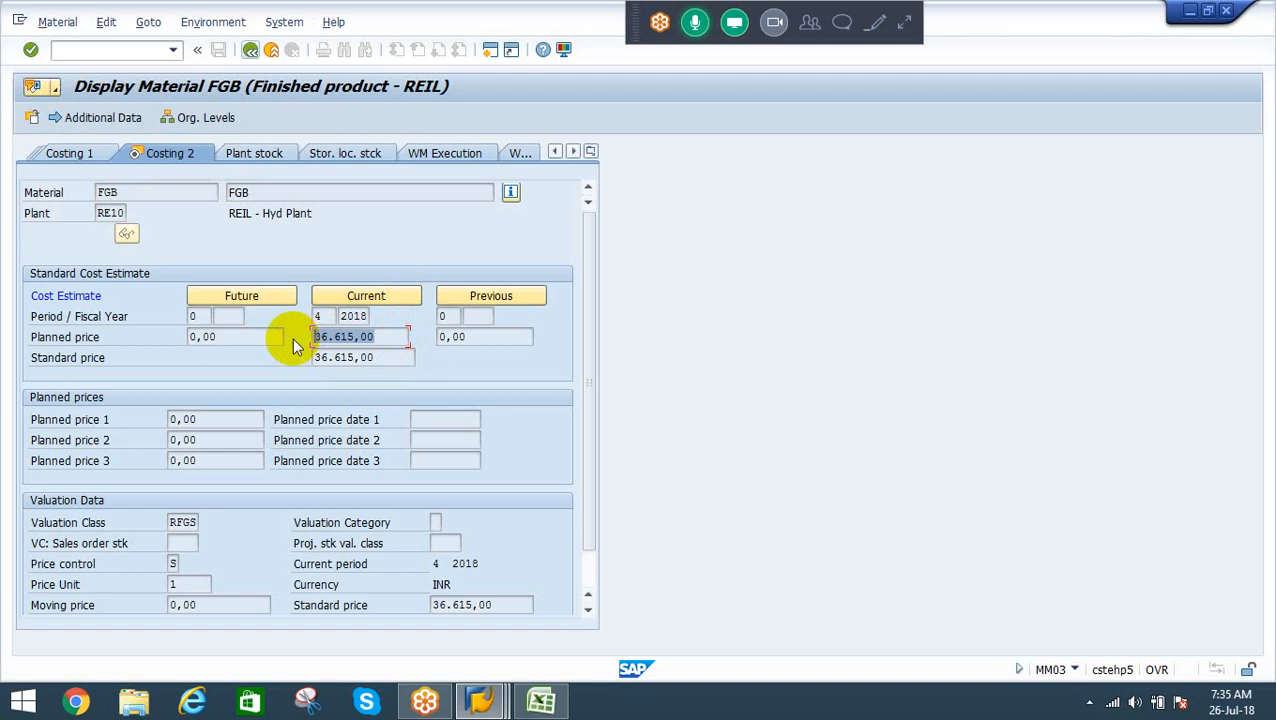
pyautogui.hotkey('alt', 'Tab')
pyautogui.hotkey('alt', 'Tab')
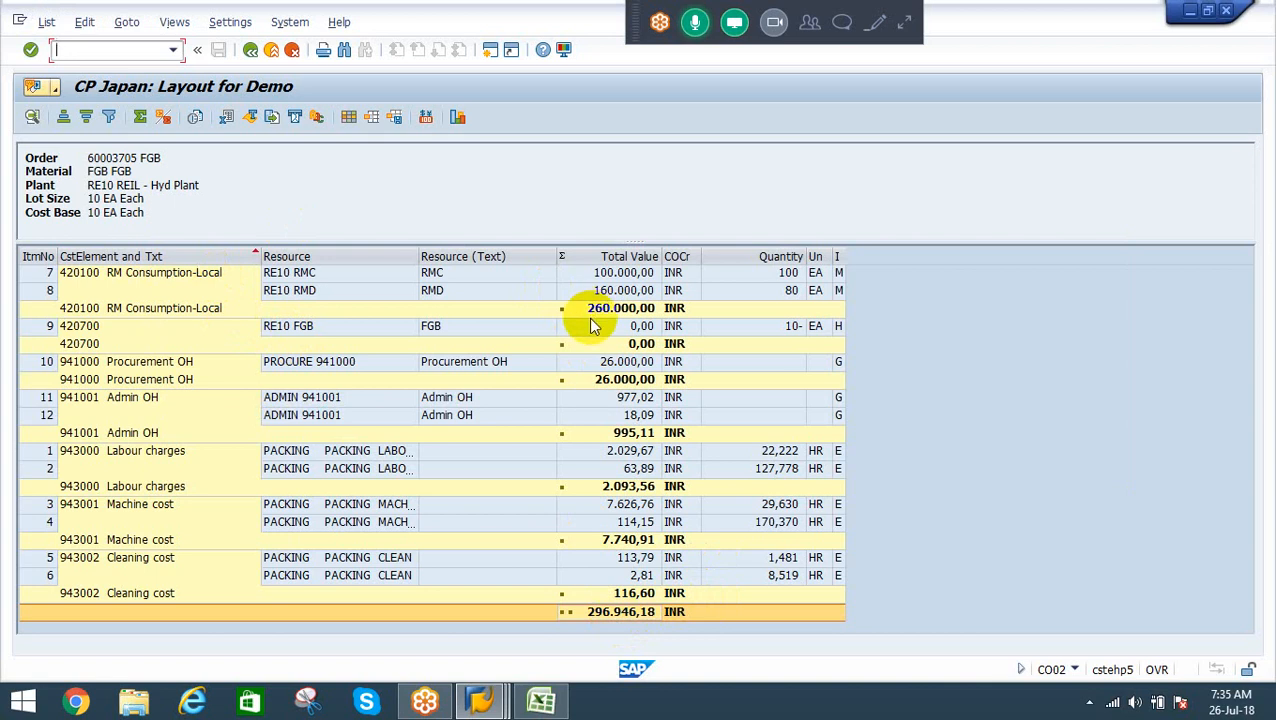
pyautogui.click(600, 614)
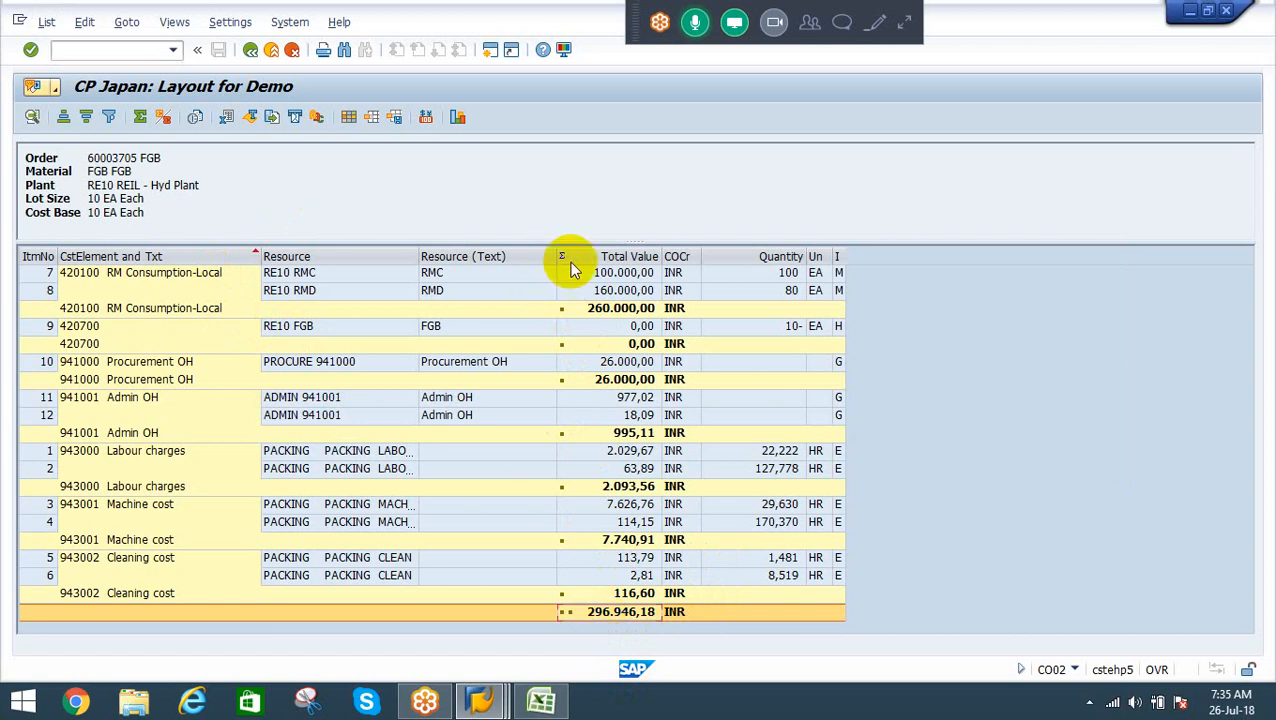
pyautogui.doubleClick(628, 558)
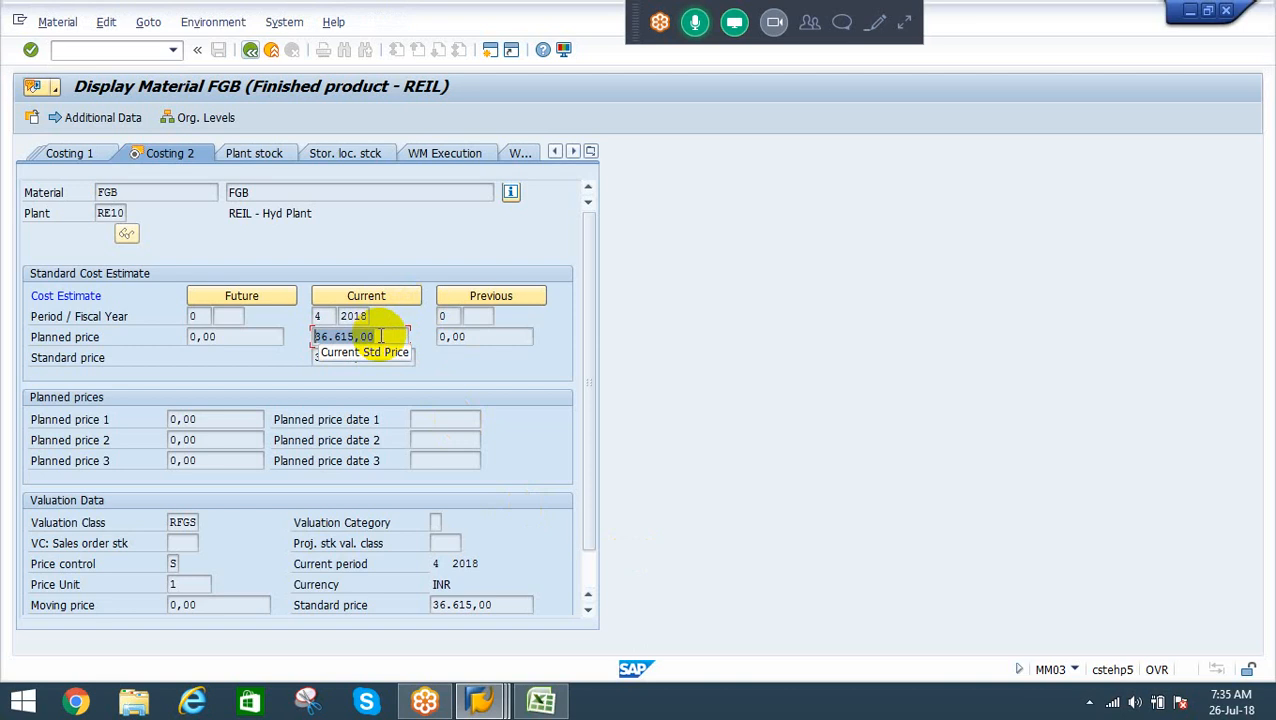
pyautogui.moveTo(378, 338); pyautogui.dragTo(270, 321)
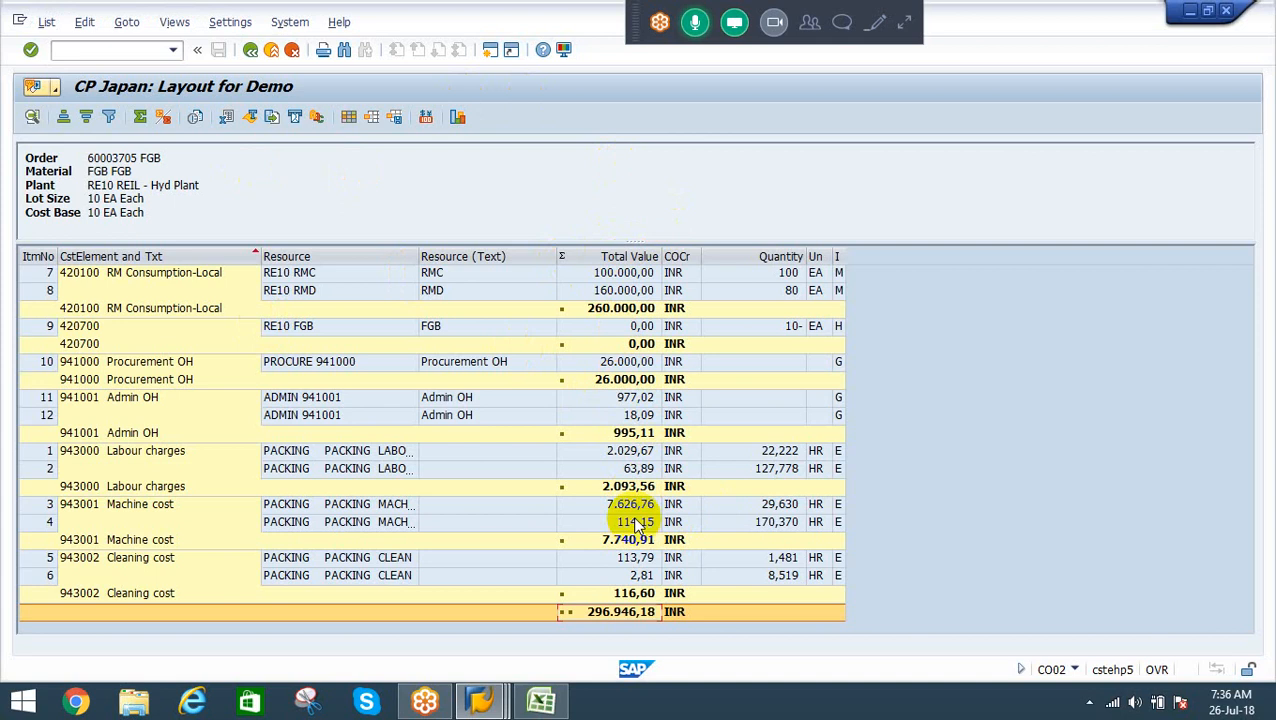
pyautogui.click(250, 49)
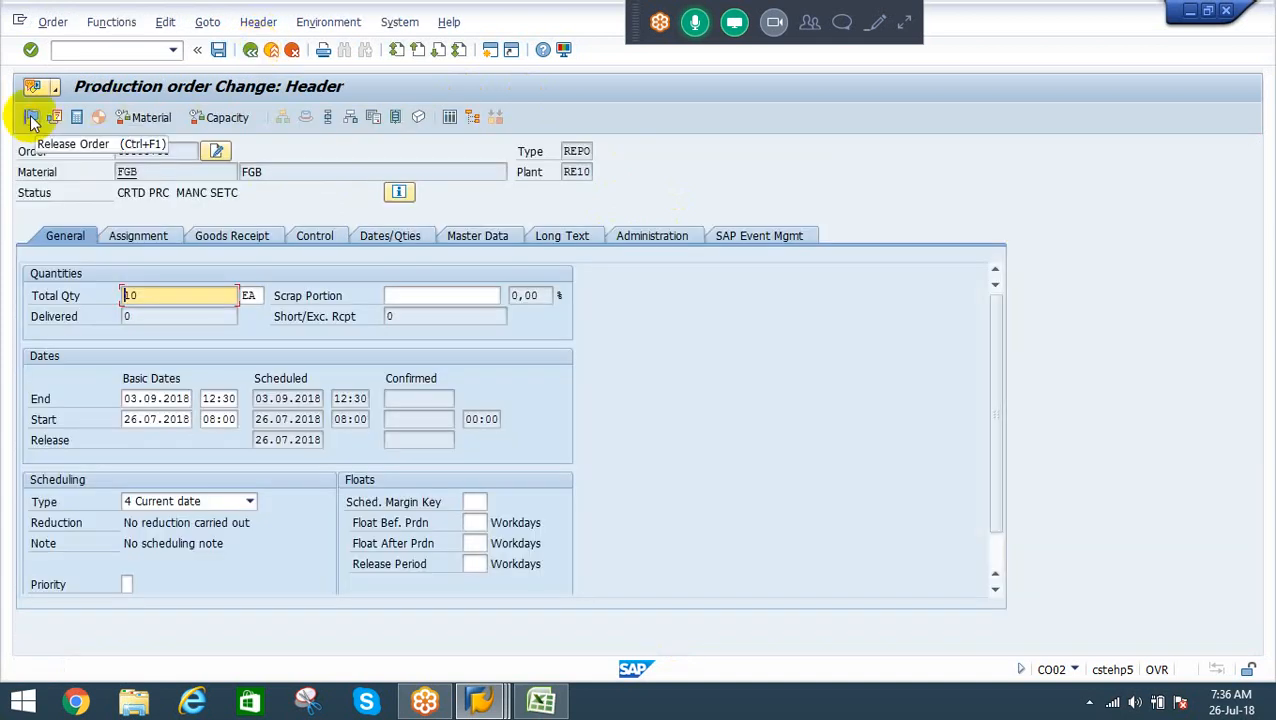
# Call up the overview of the production order's logs from the order header
pyautogui.click(206, 23)
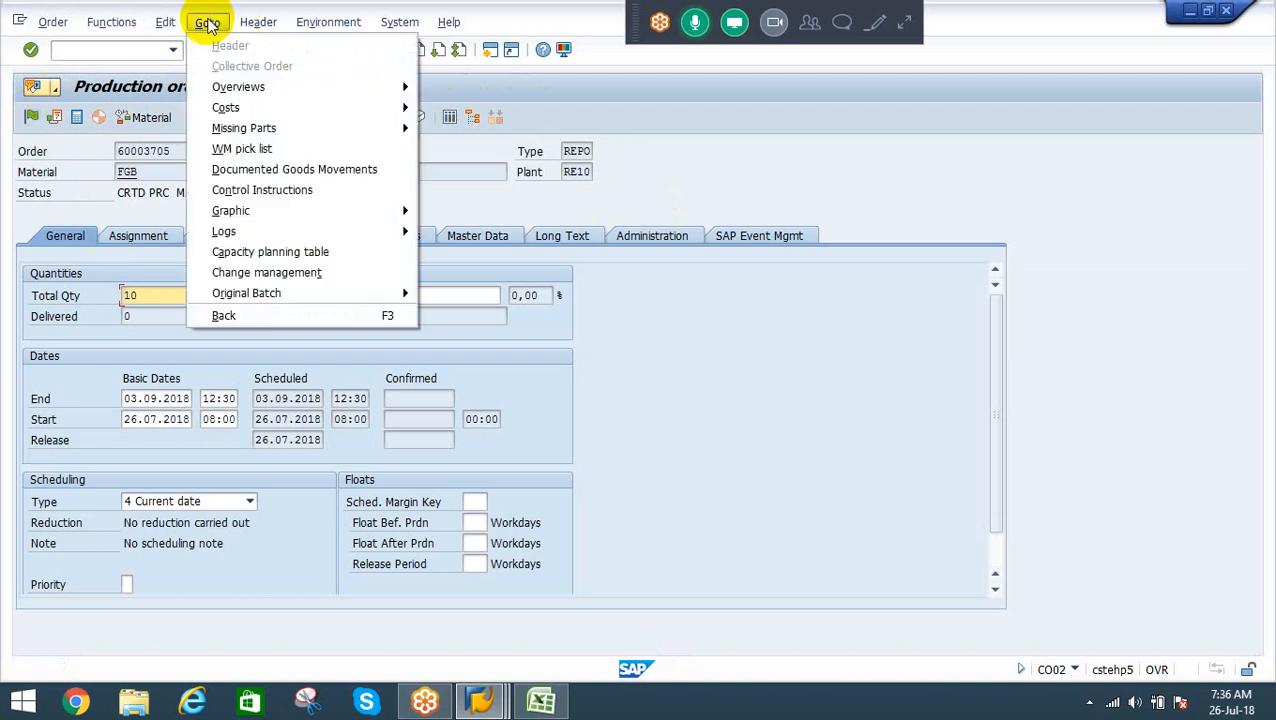
pyautogui.moveTo(331, 232)
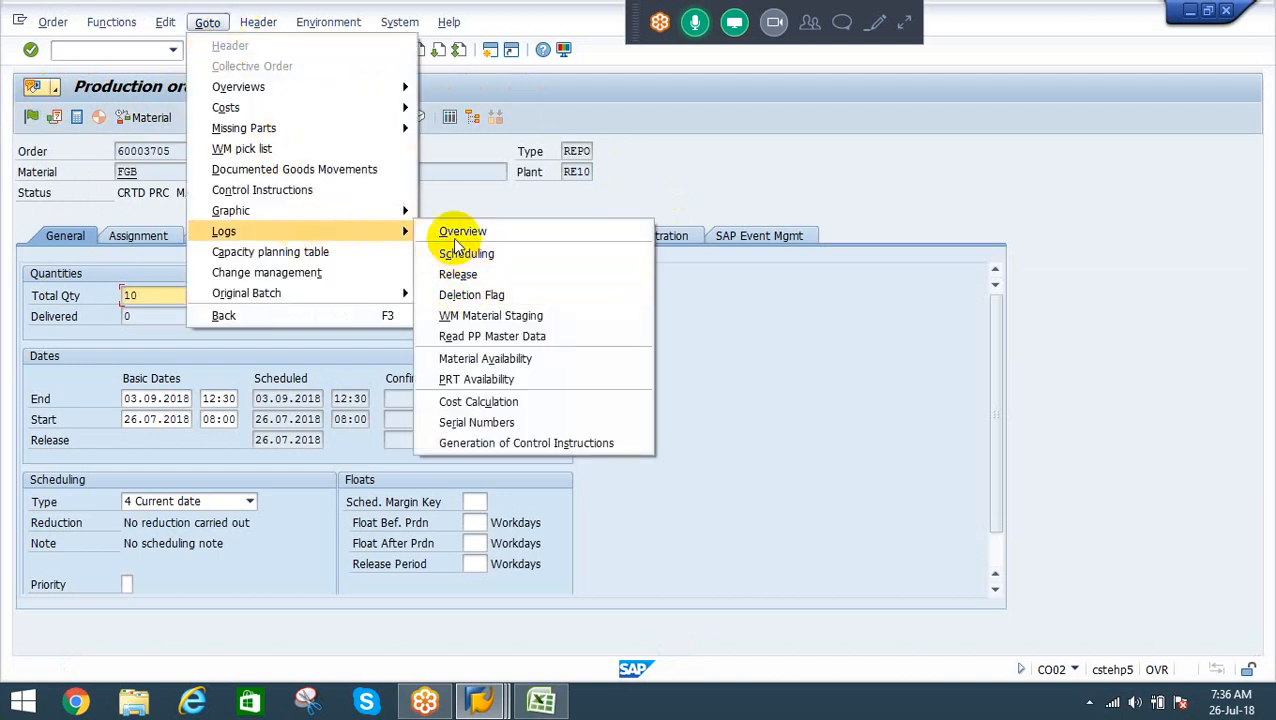
pyautogui.click(450, 235)
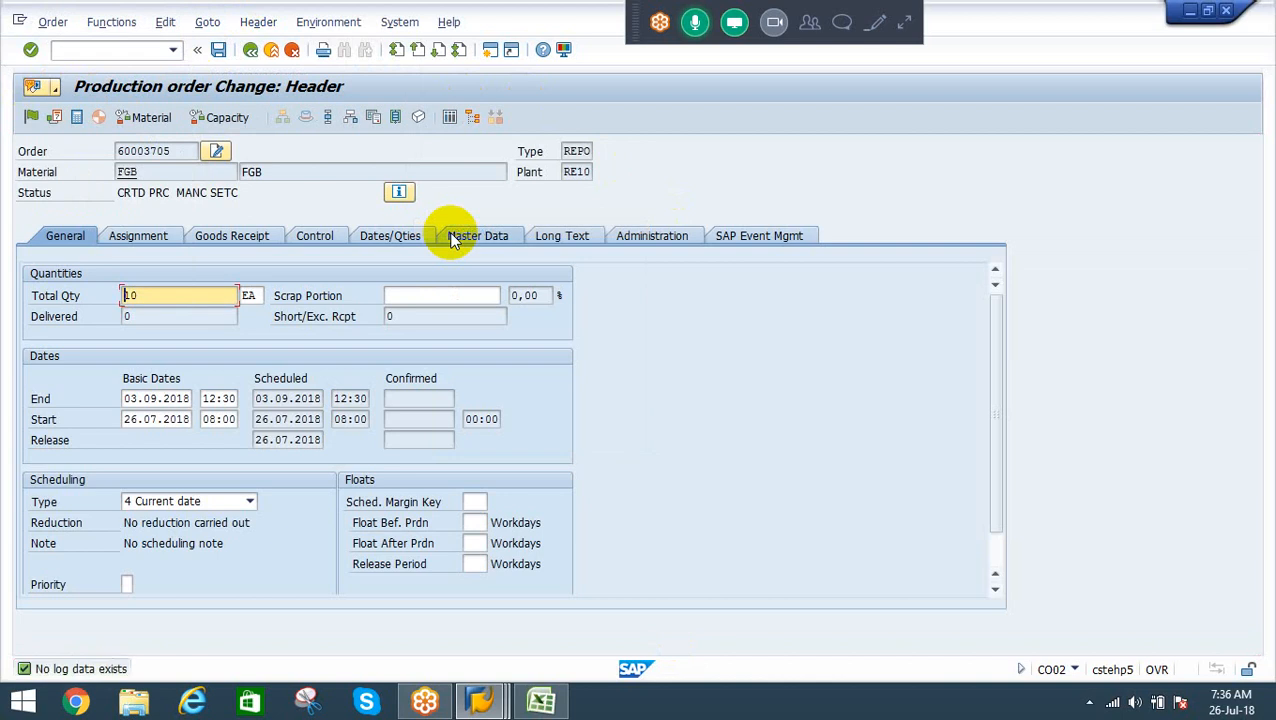
# Try to release FGB's production order, inspect the release messages in the log overview and return to the order header
pyautogui.click(33, 118)
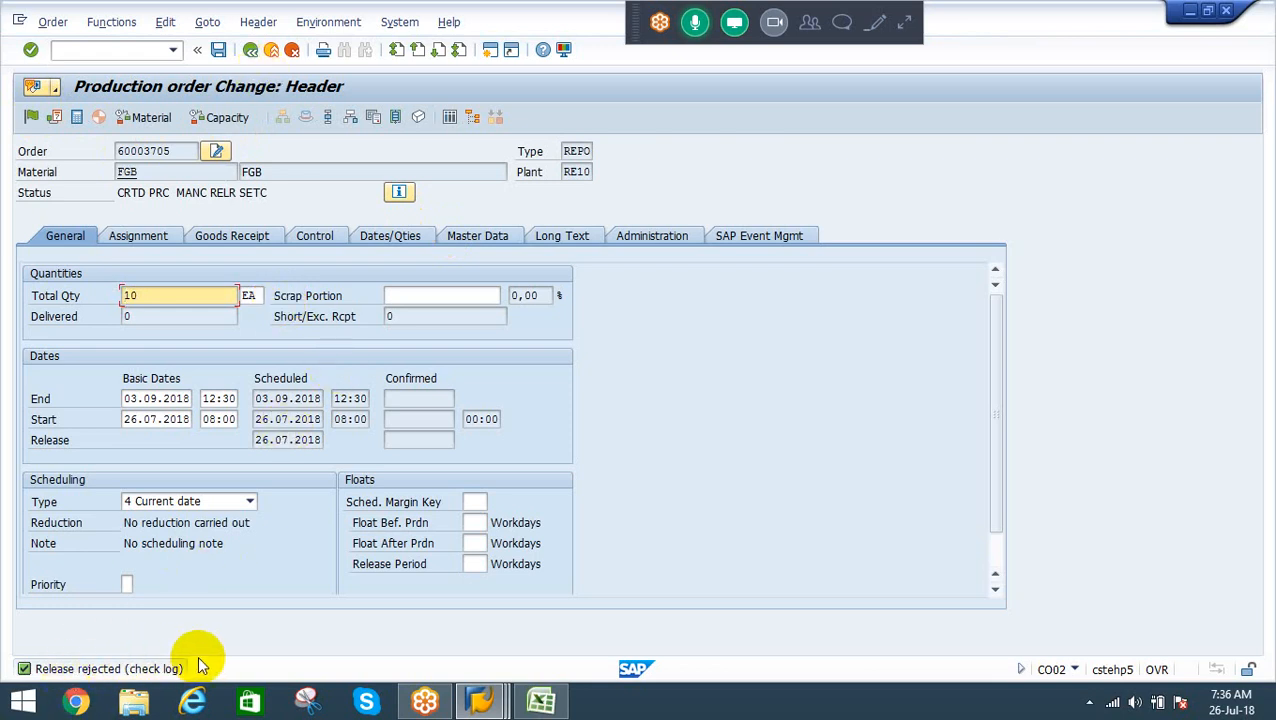
pyautogui.click(205, 24)
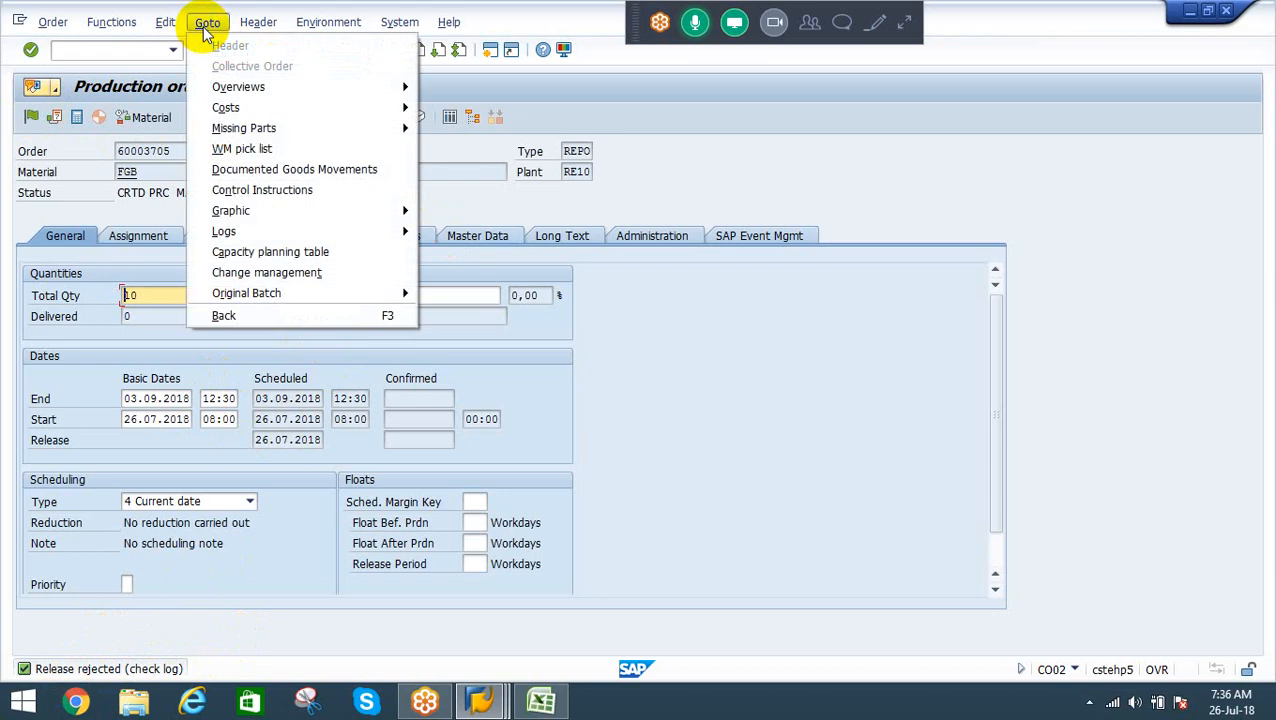
pyautogui.moveTo(366, 230)
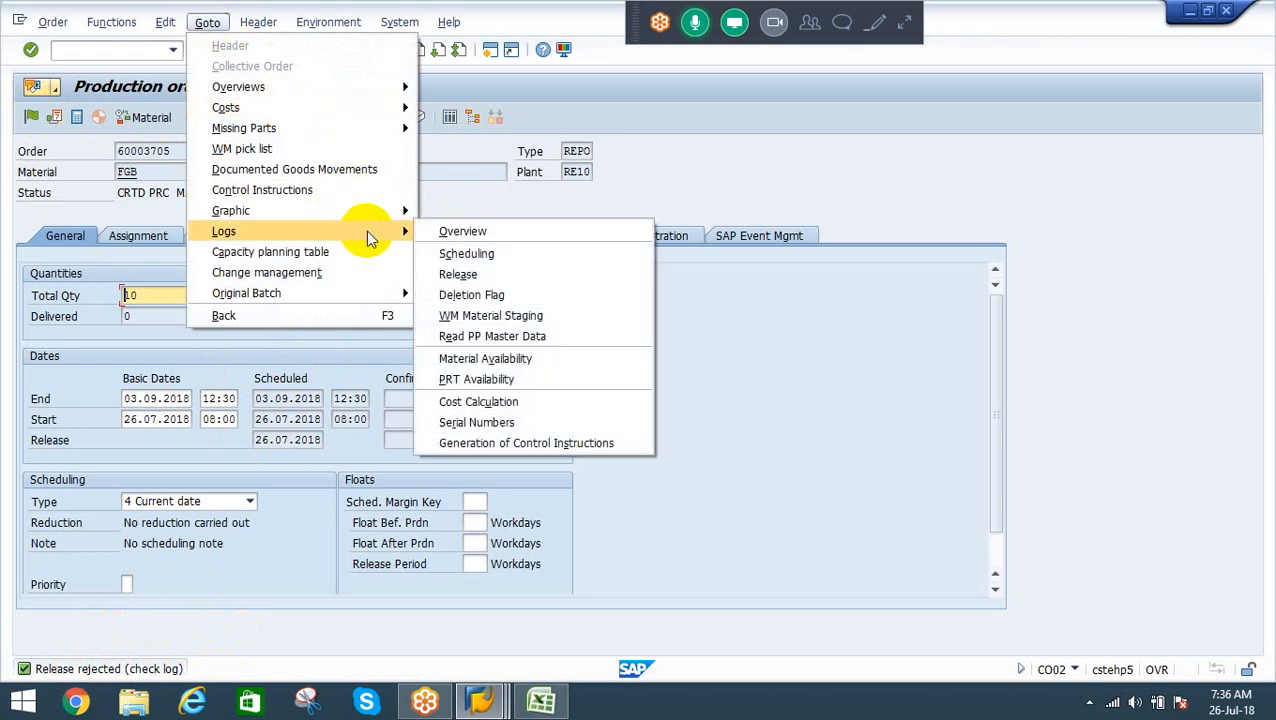
pyautogui.click(450, 231)
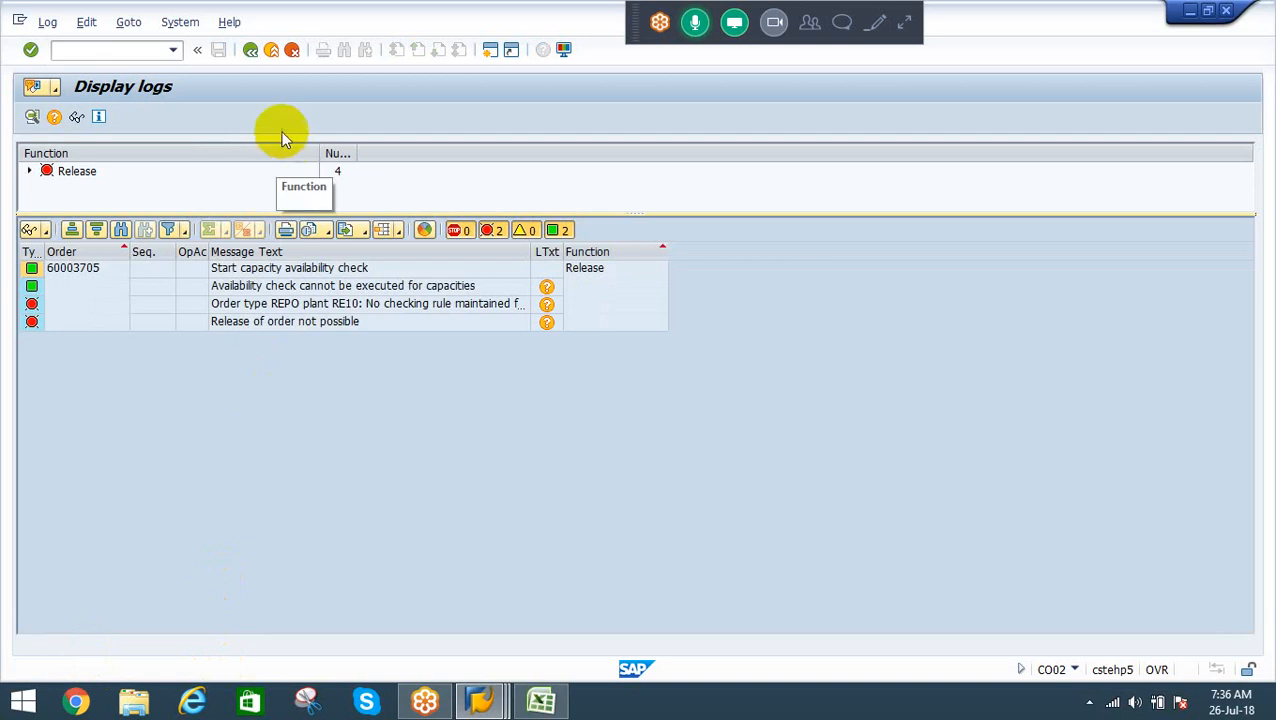
pyautogui.click(250, 50)
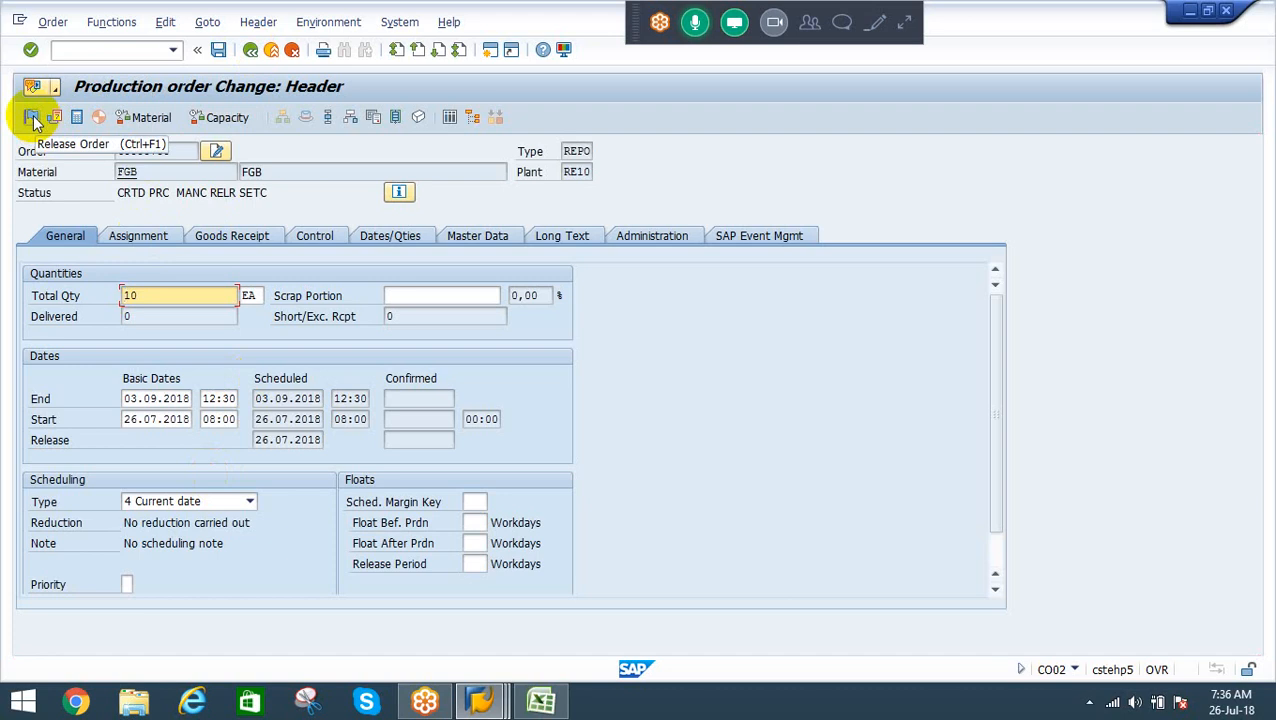
# Display the order's log overview again and bring up the long text of the checking rule error for order type REPO
pyautogui.click(208, 23)
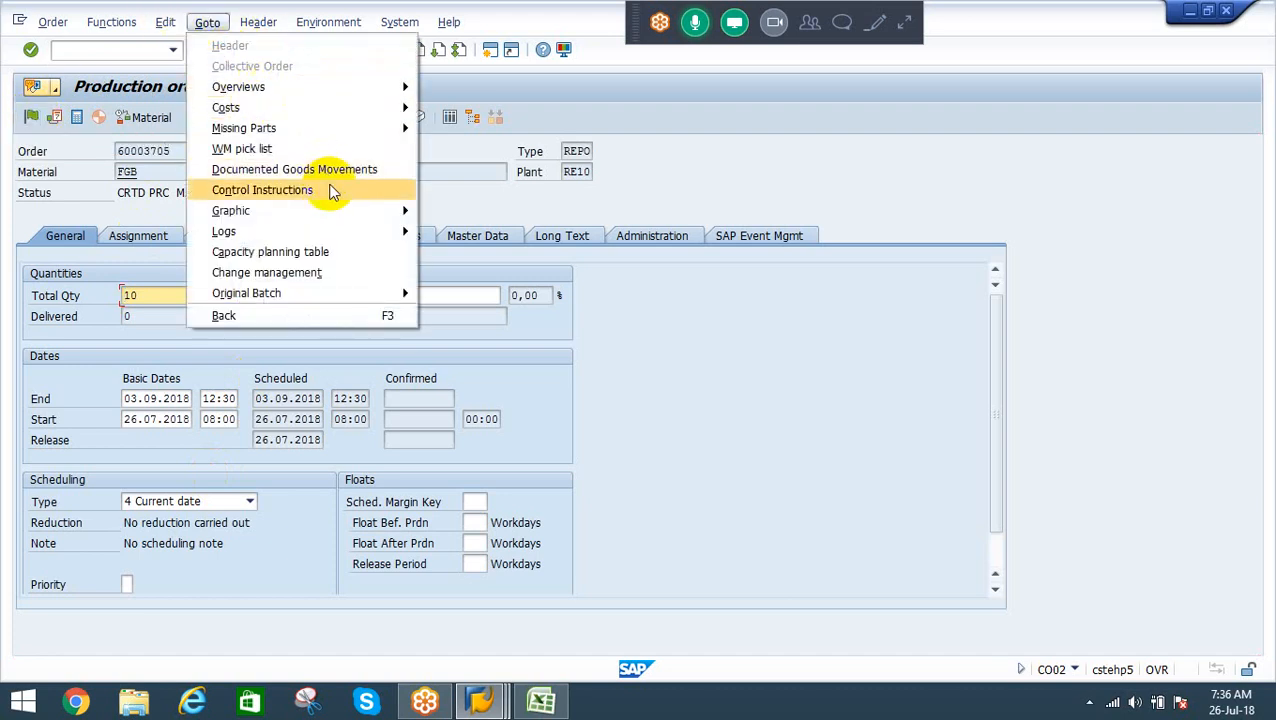
pyautogui.moveTo(384, 231)
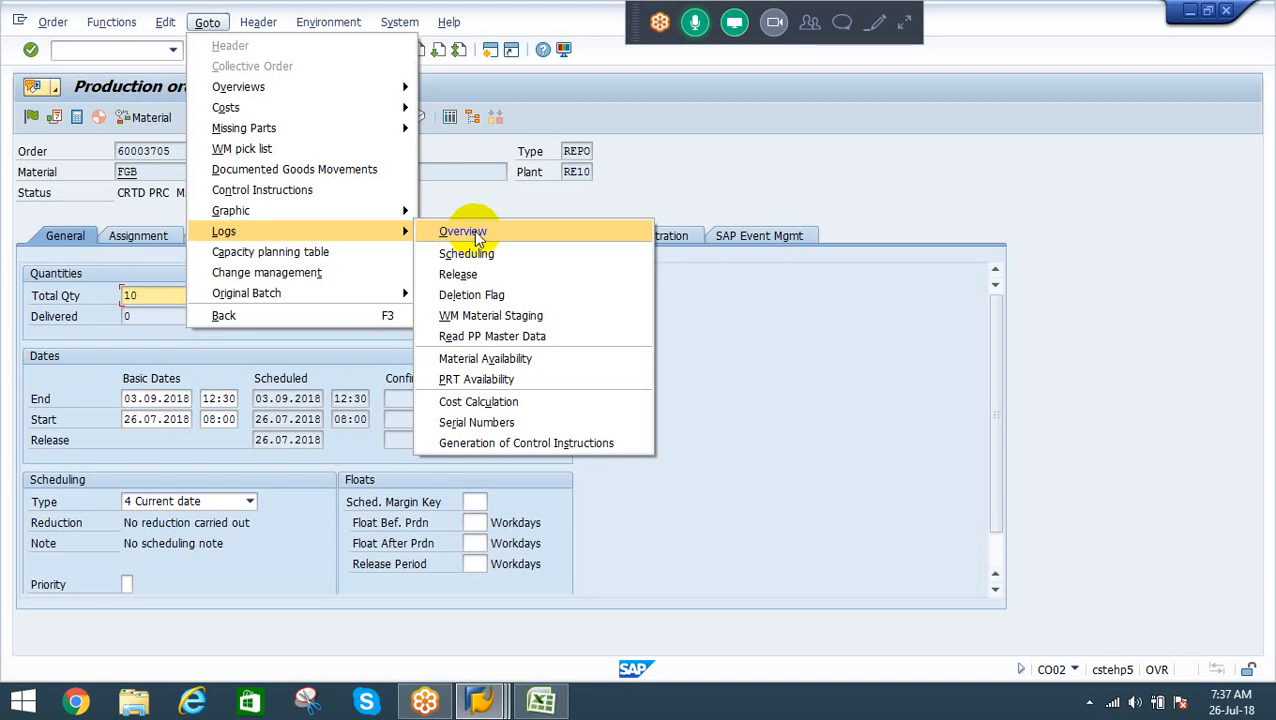
pyautogui.click(474, 231)
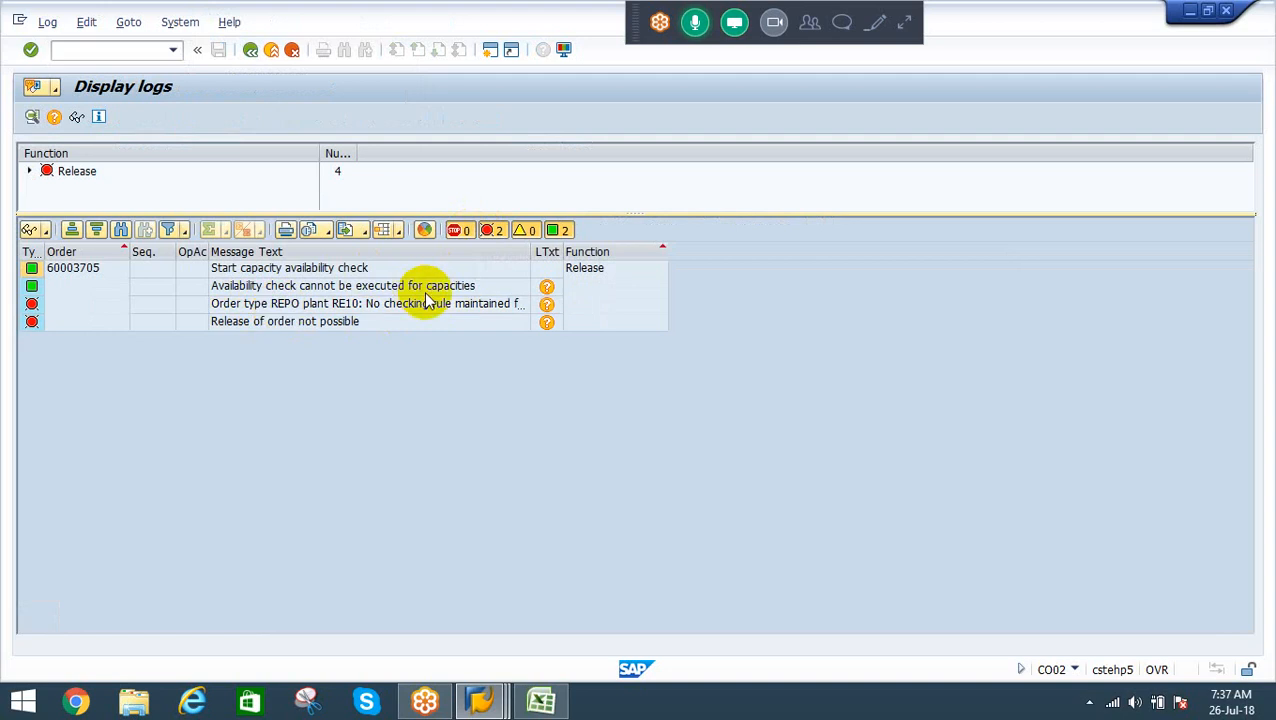
pyautogui.click(354, 306)
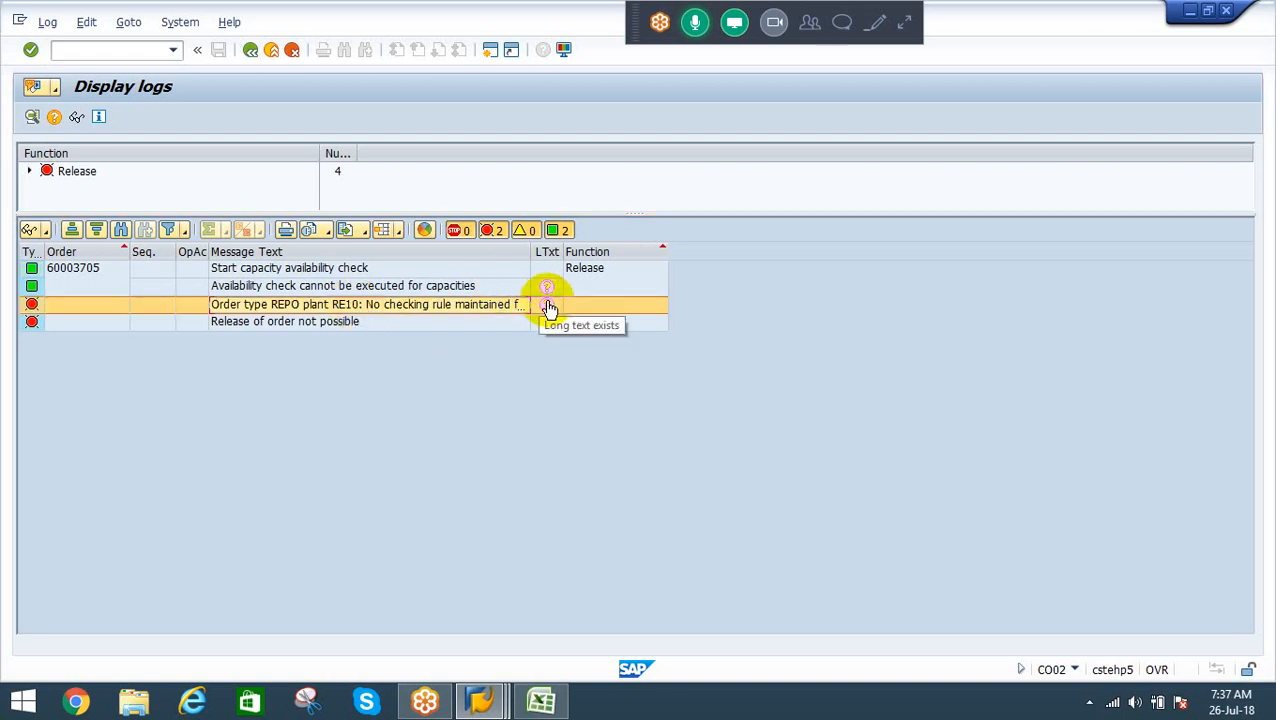
pyautogui.click(548, 306)
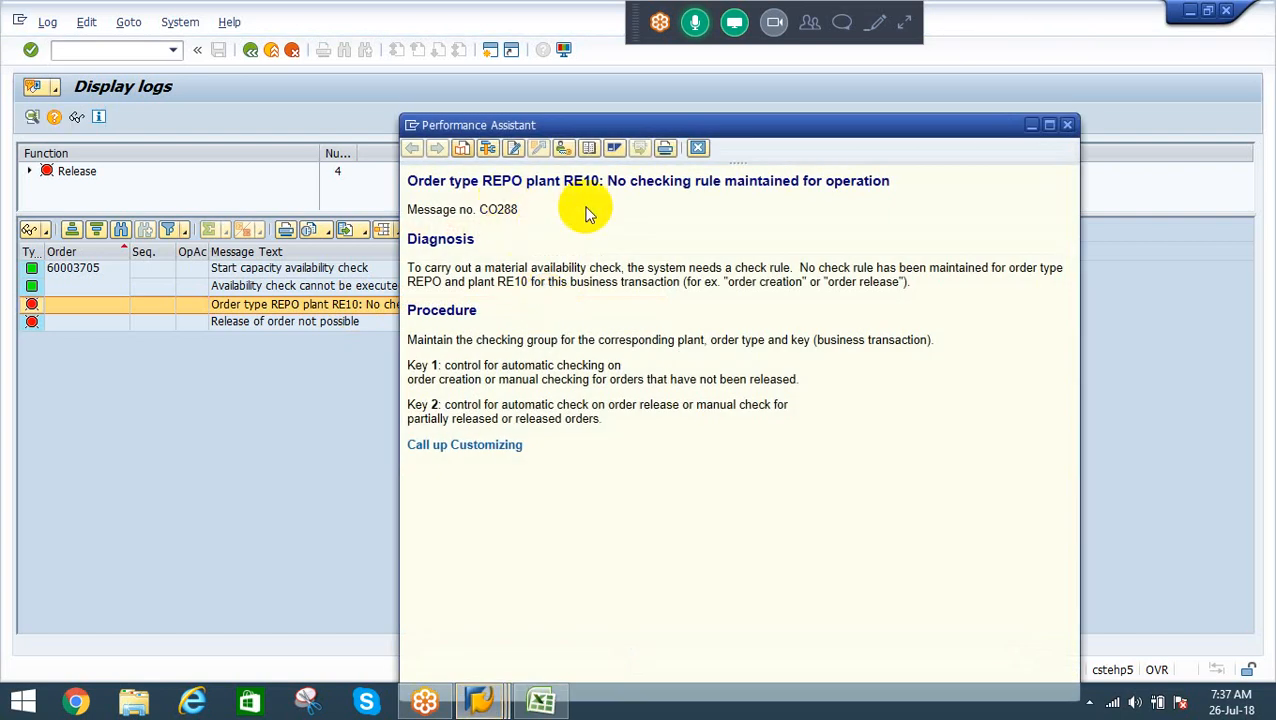
pyautogui.click(473, 450)
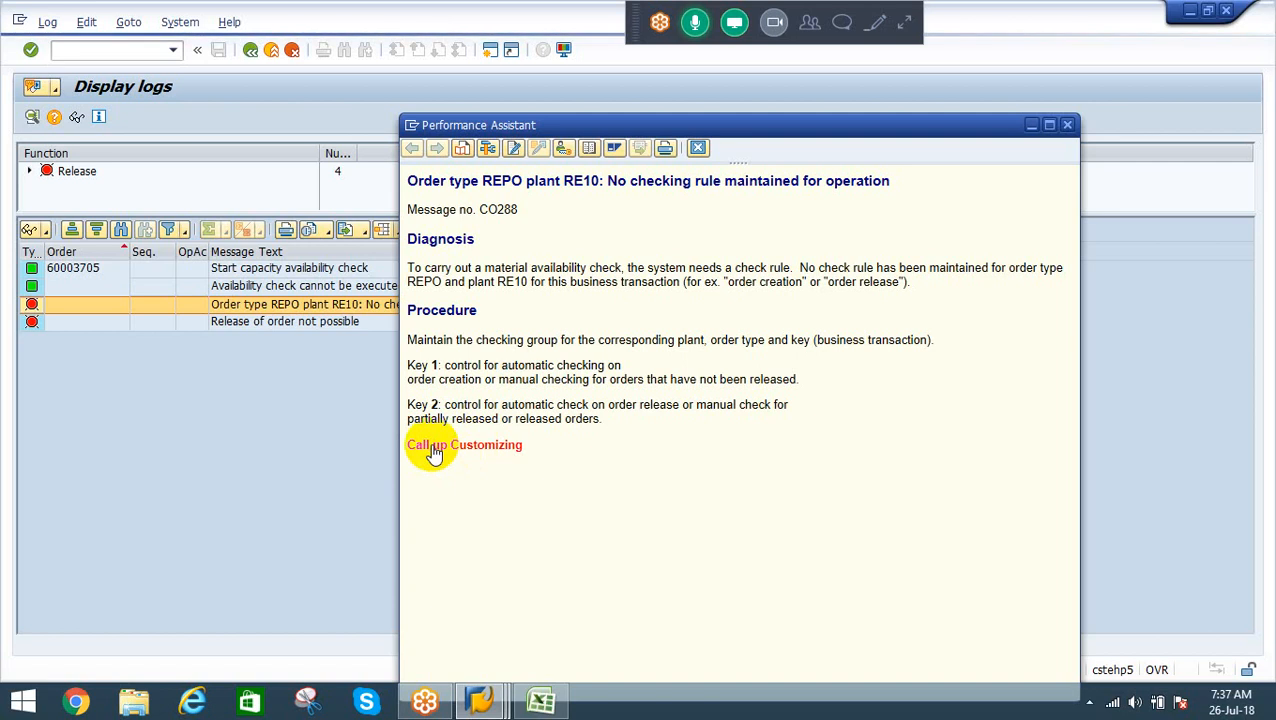
pyautogui.click(432, 446)
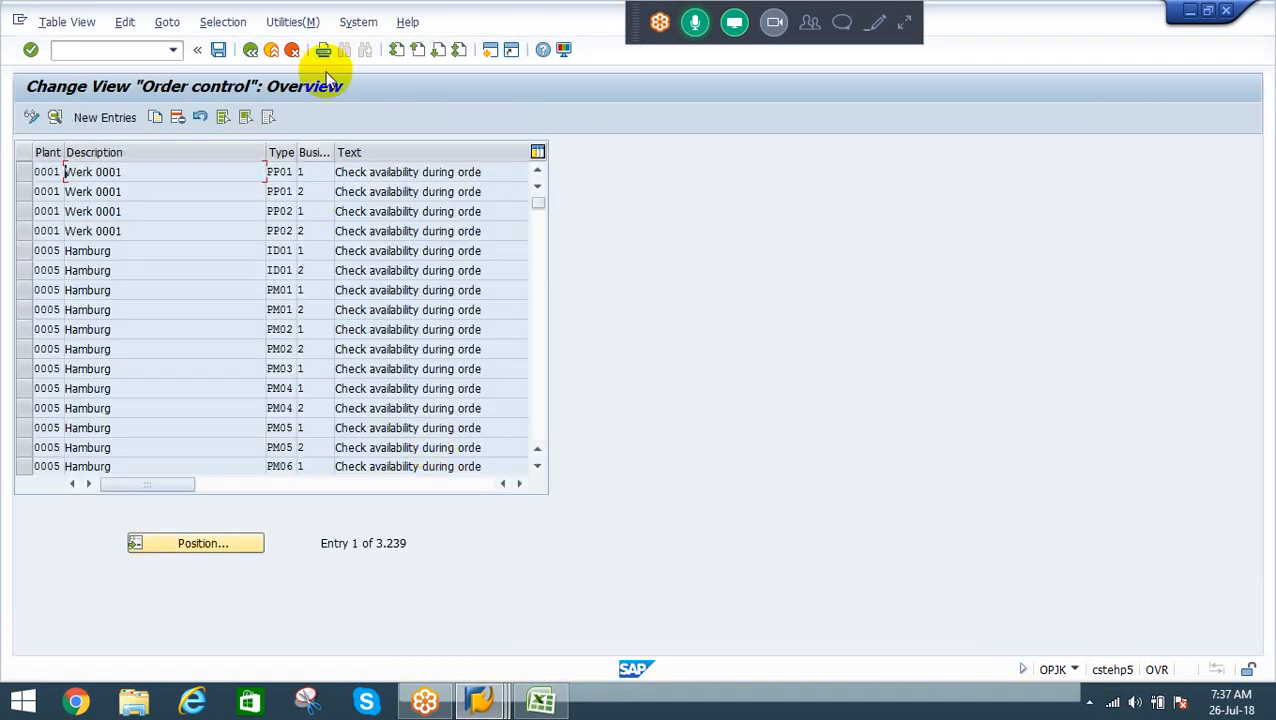
pyautogui.click(251, 54)
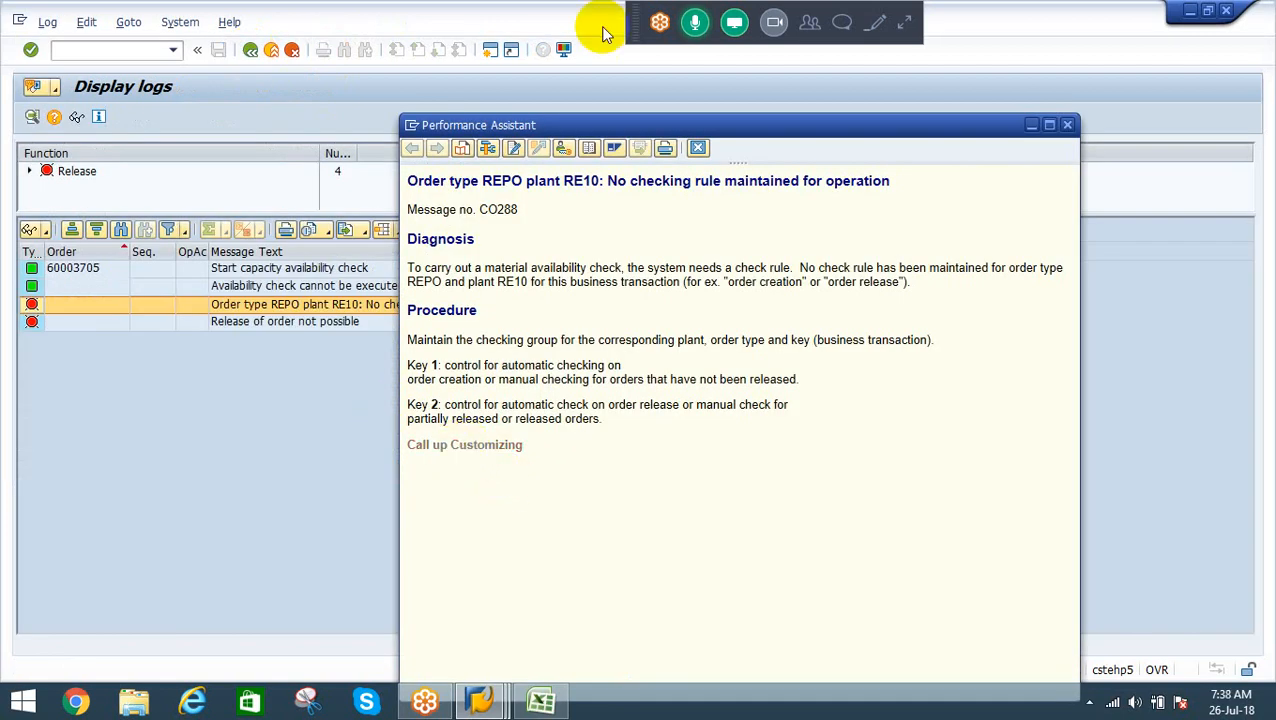
pyautogui.click(698, 148)
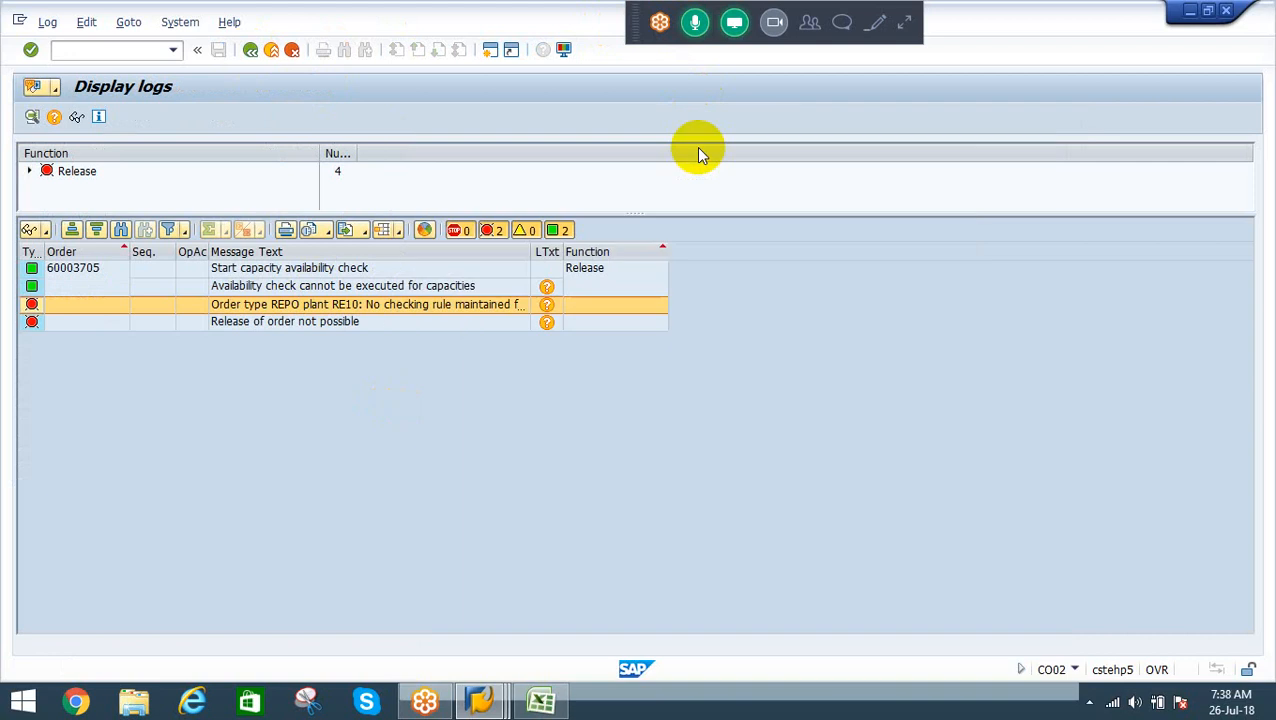
# Reopen the long text of the checking rule error and call up the Order control customizing from it
pyautogui.click(547, 306)
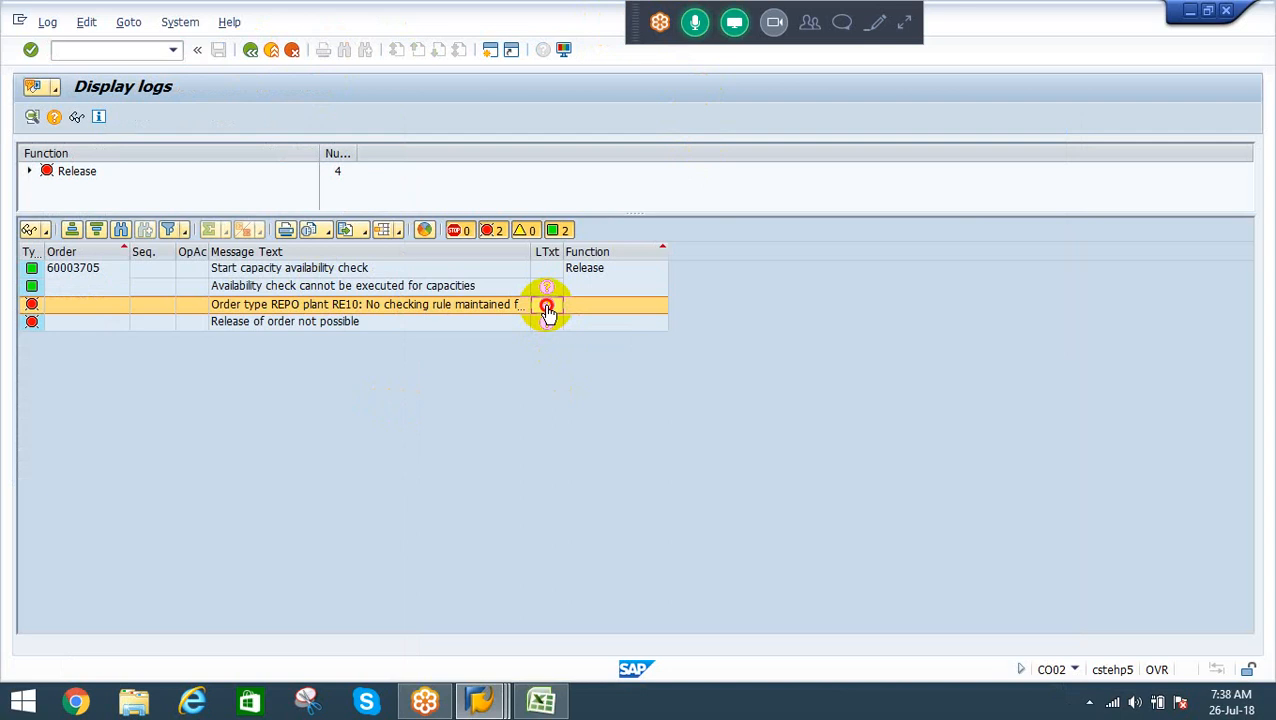
pyautogui.click(547, 308)
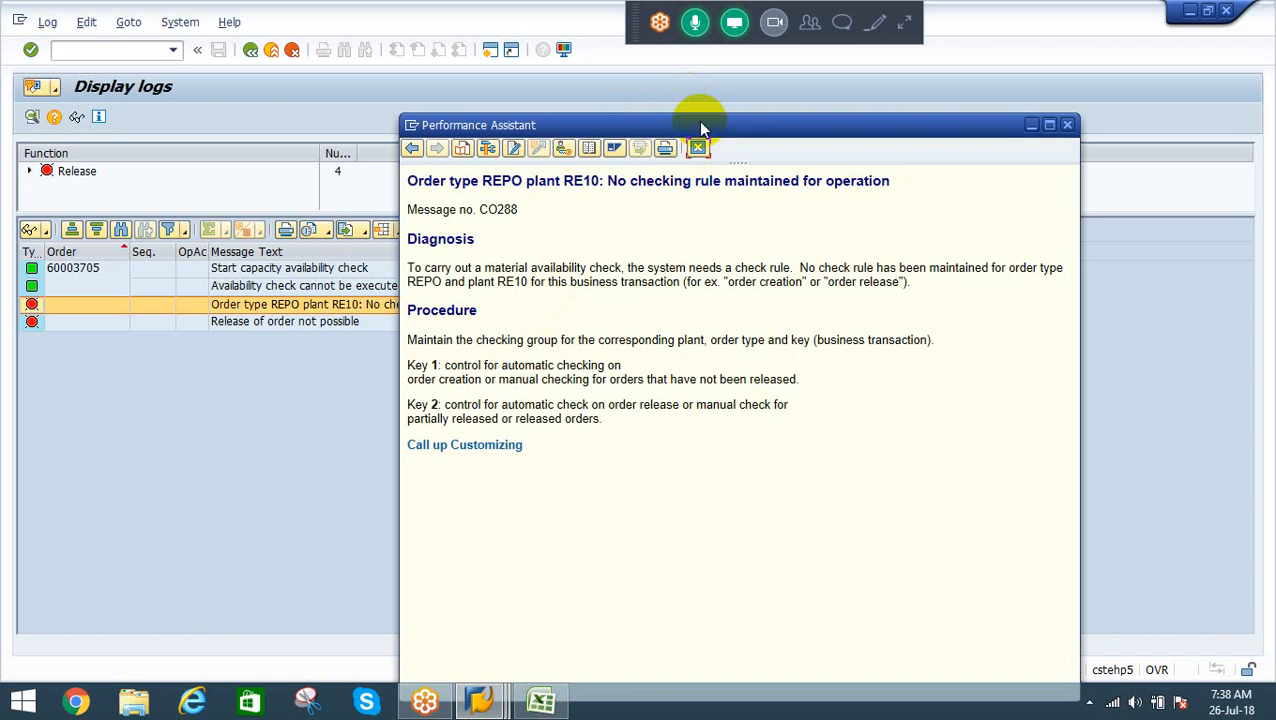
pyautogui.moveTo(698, 121); pyautogui.dragTo(583, 65)
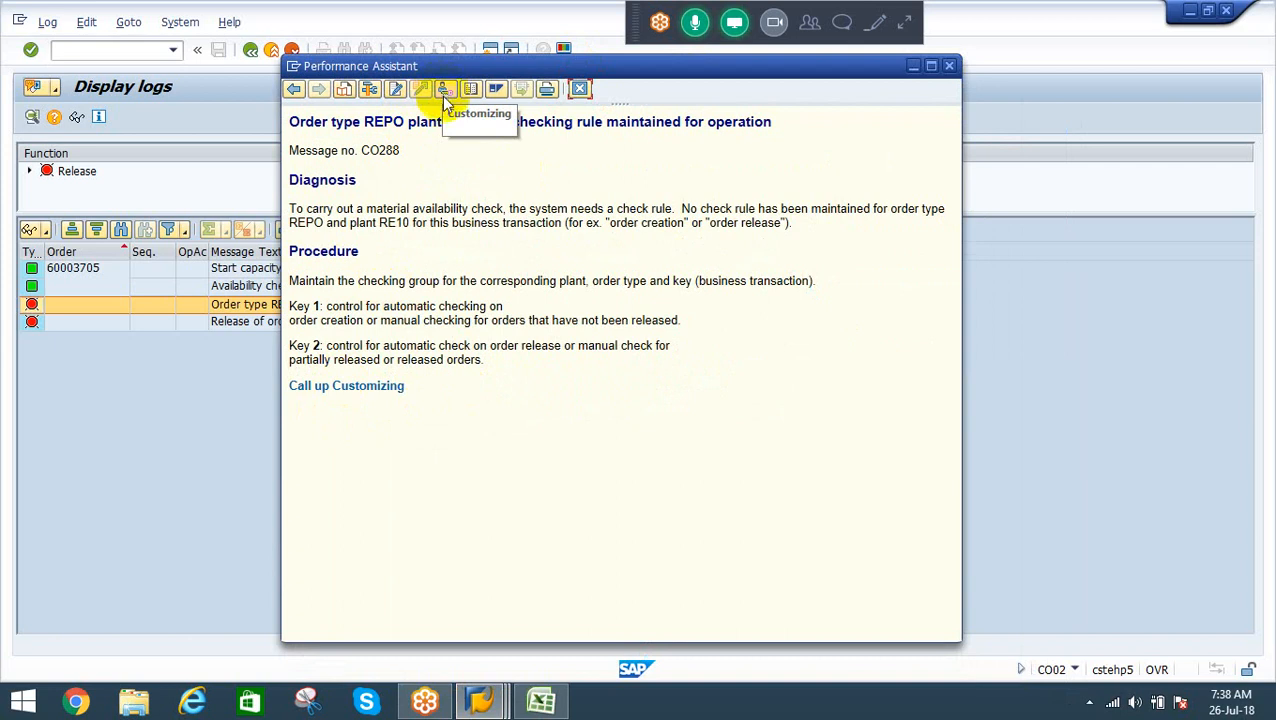
pyautogui.click(367, 386)
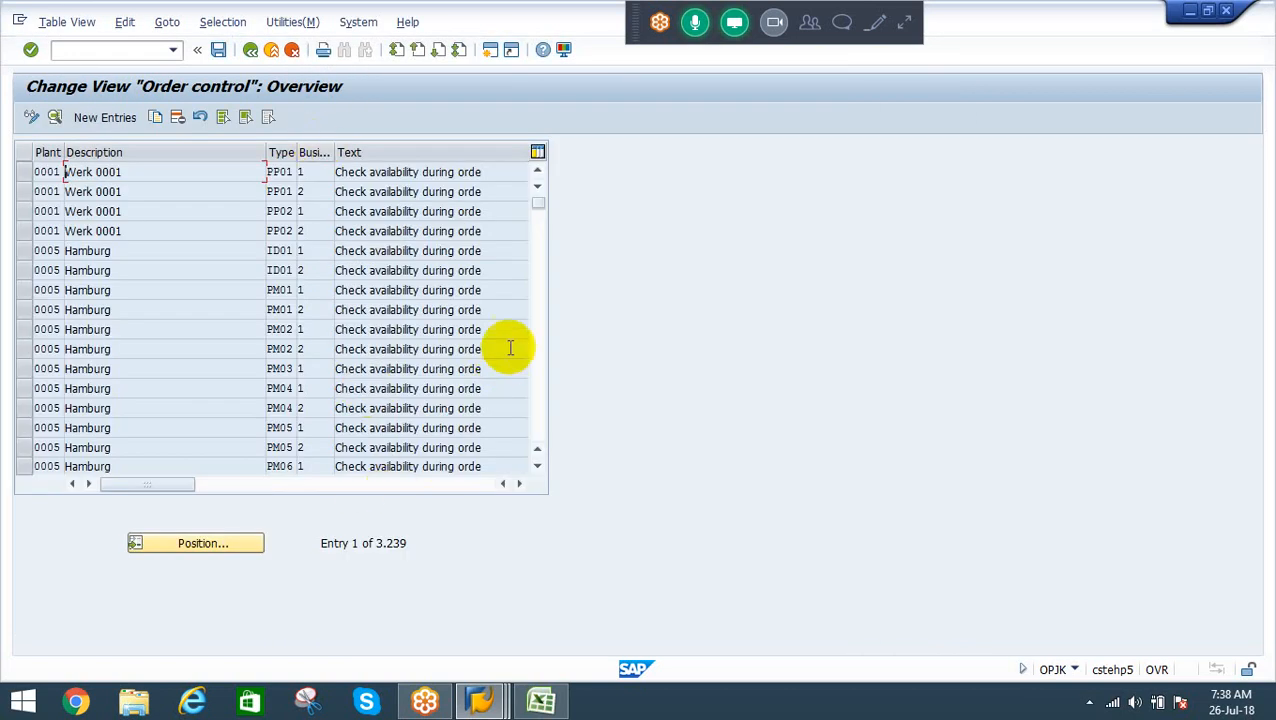
# Find plant RE10 in the Order control overview, inspect the details of its REPO entry for availability check 1, and return to the overview
pyautogui.click(540, 424)
pyautogui.click(540, 424)
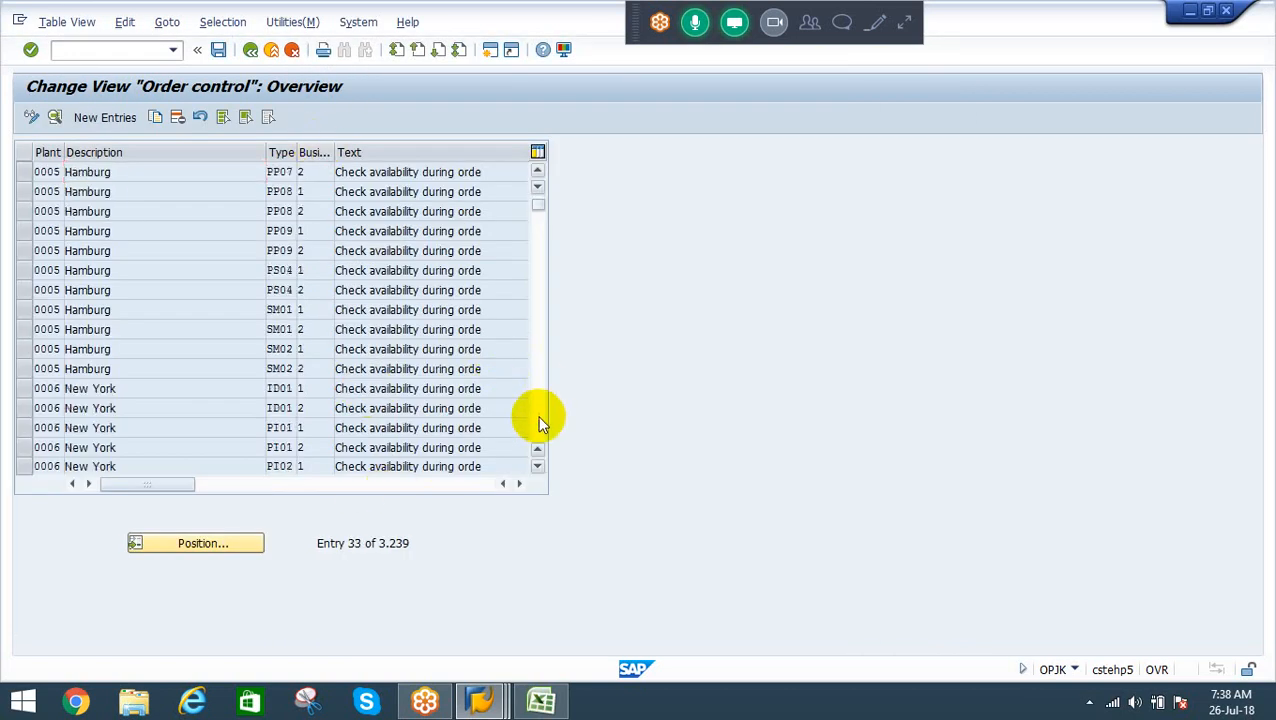
pyautogui.click(540, 424)
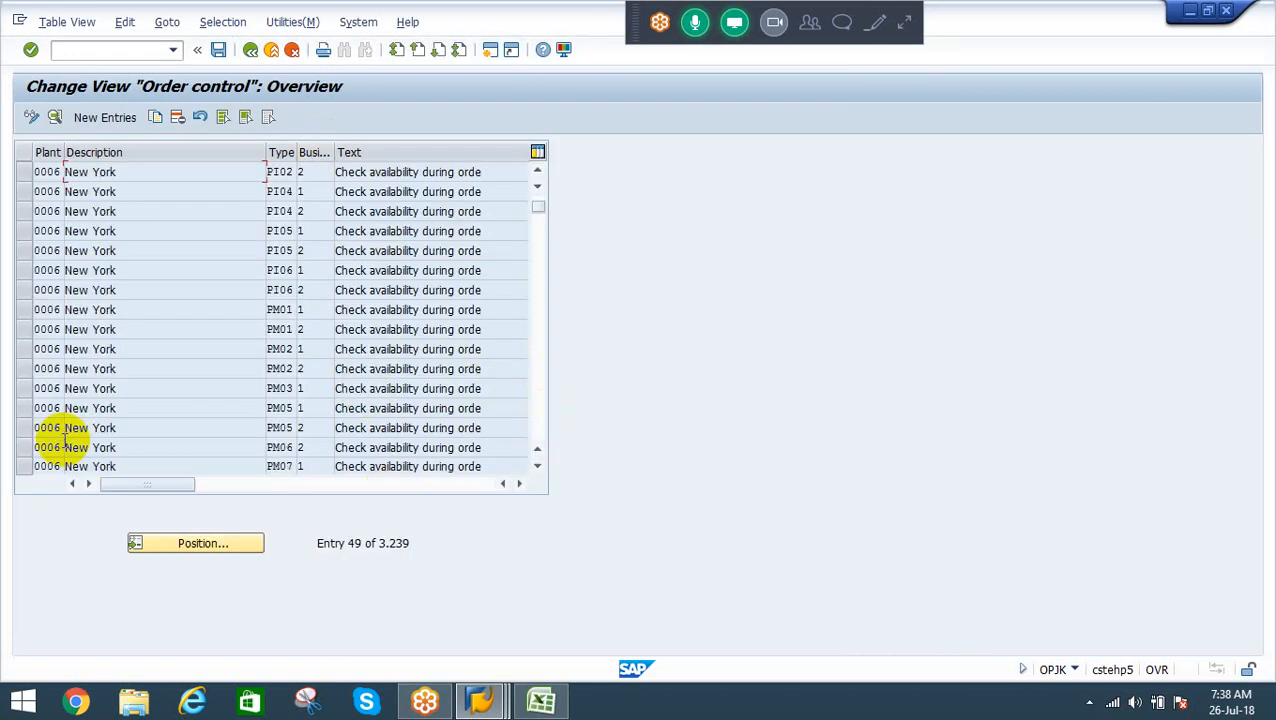
pyautogui.click(190, 543)
pyautogui.write('re10')
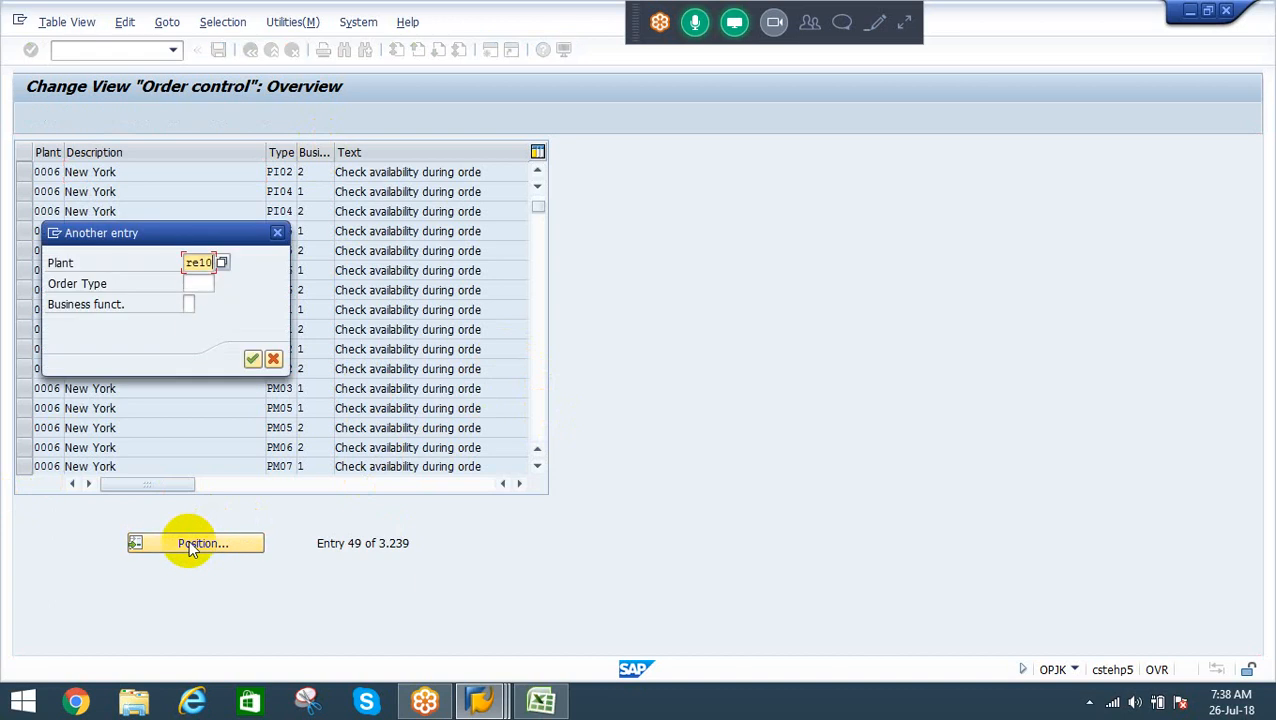
pyautogui.press('Return')
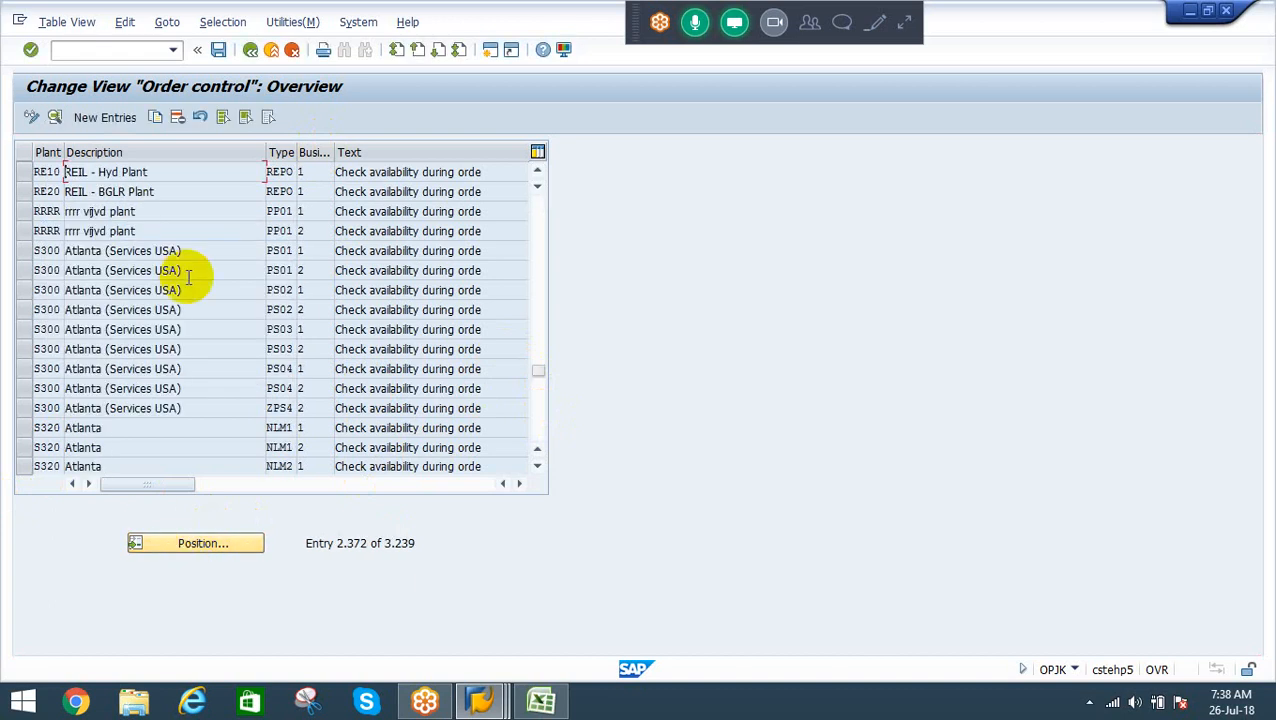
pyautogui.click(283, 171)
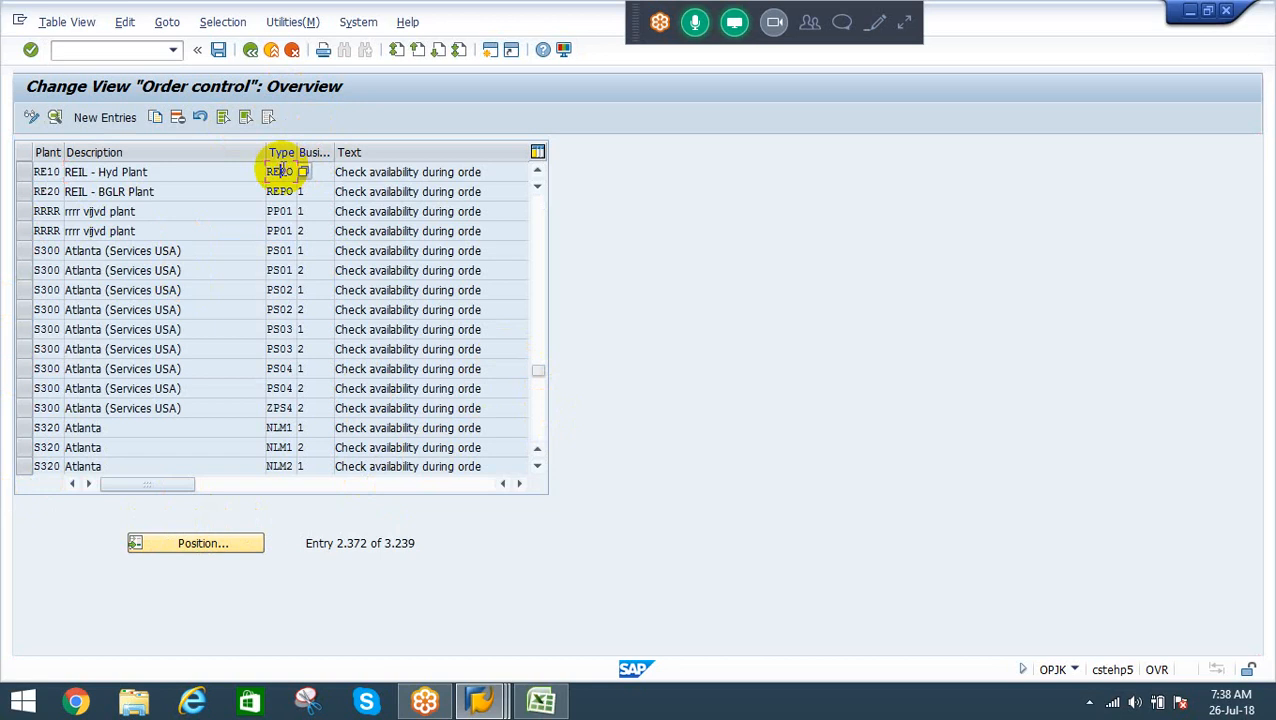
pyautogui.click(330, 174)
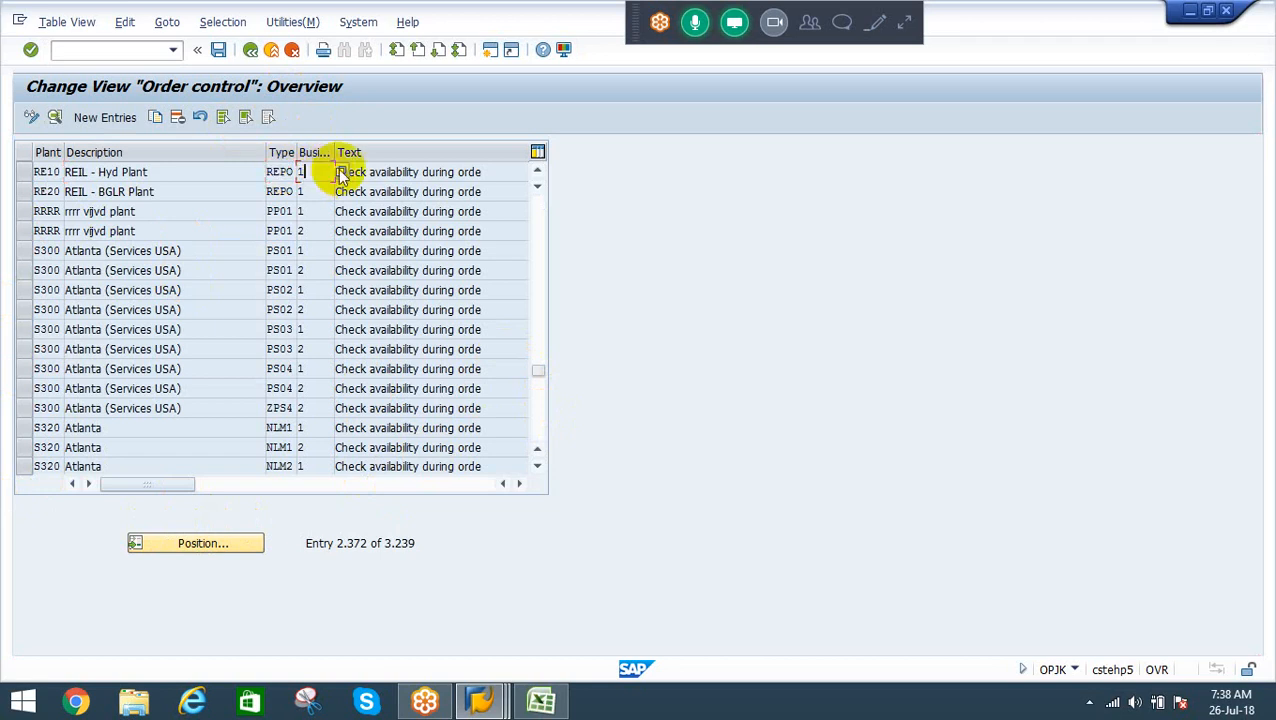
pyautogui.doubleClick(300, 170)
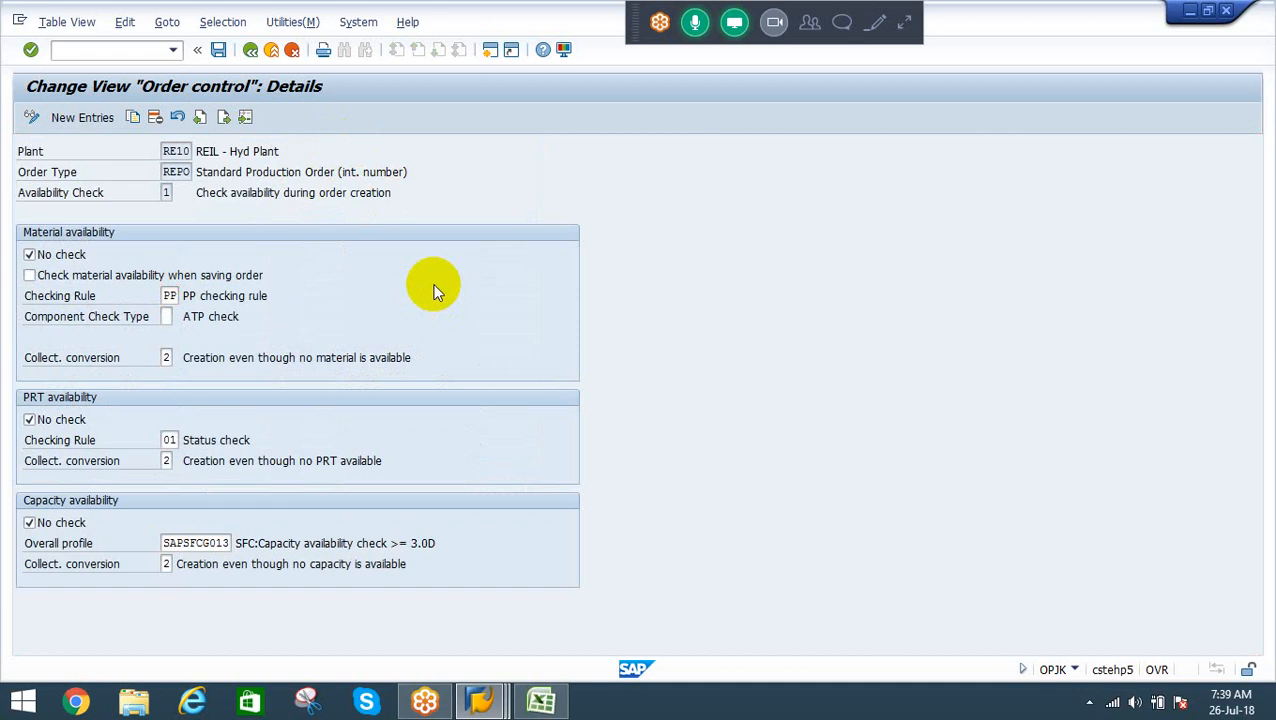
pyautogui.press('F12')
pyautogui.click(272, 346)
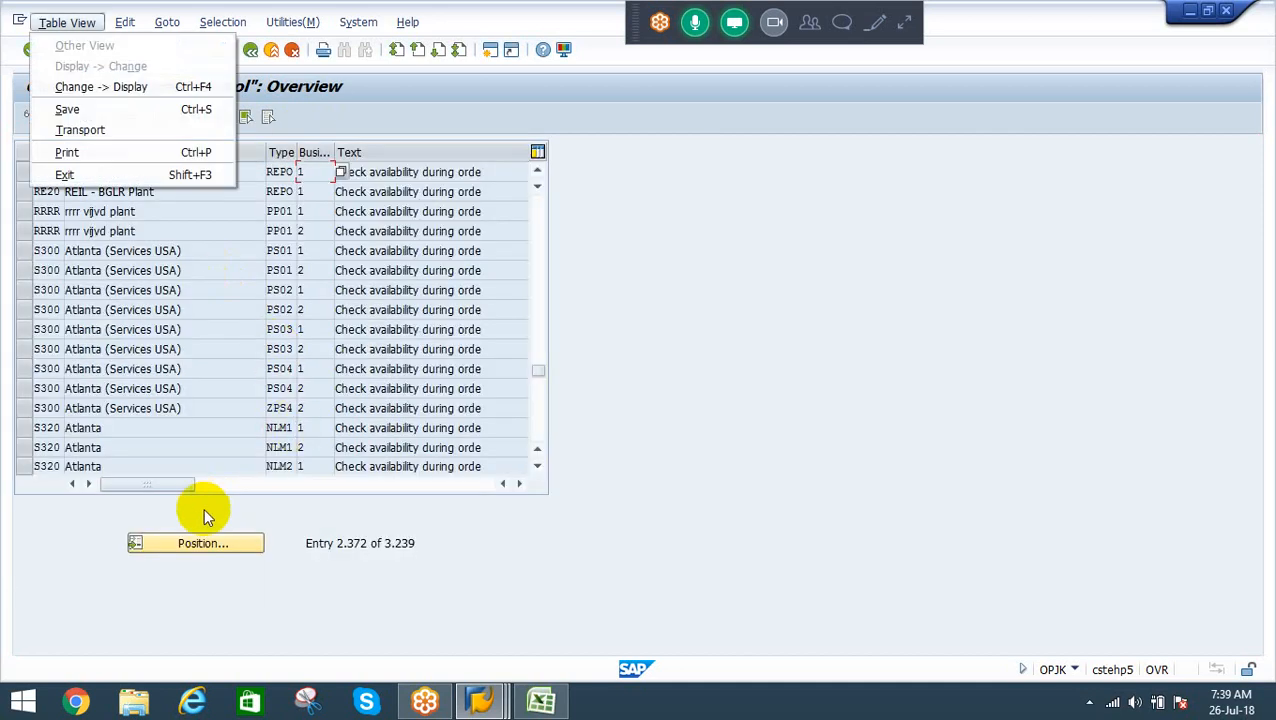
# Compare the Order control entries of plant 1000 with those of plant RE10
pyautogui.click(196, 543)
pyautogui.write('1000')
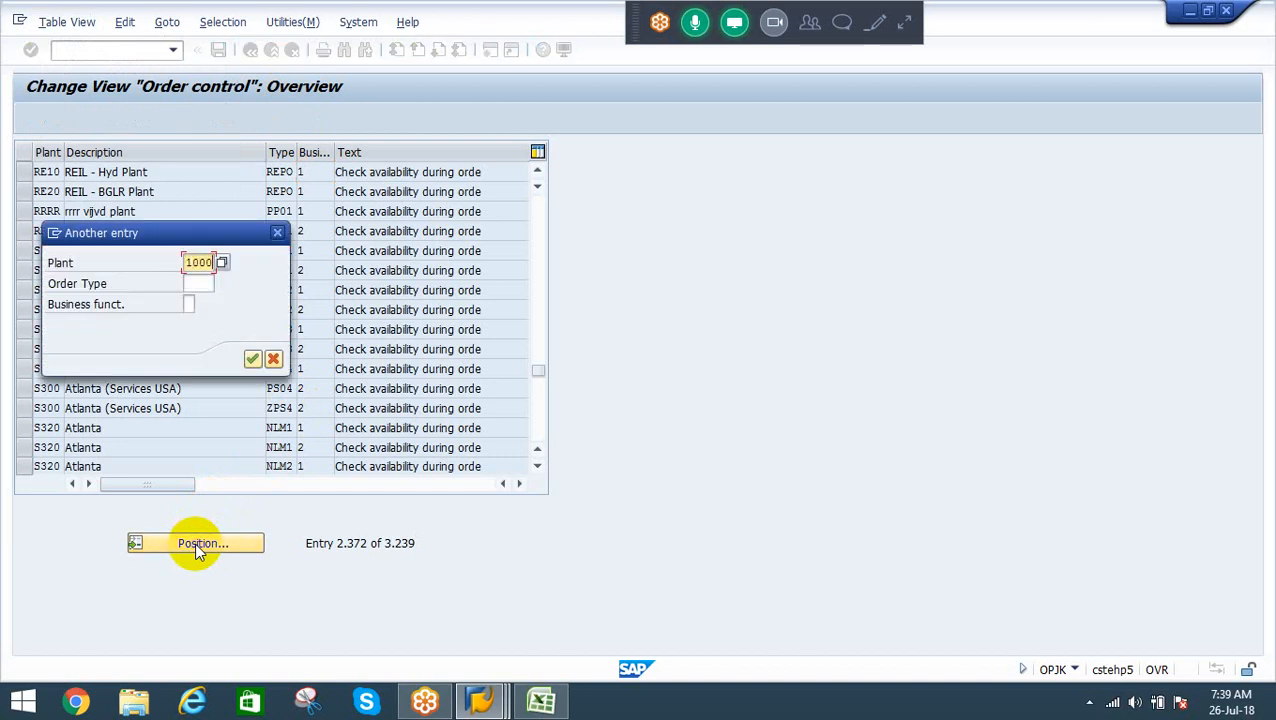
pyautogui.press('Return')
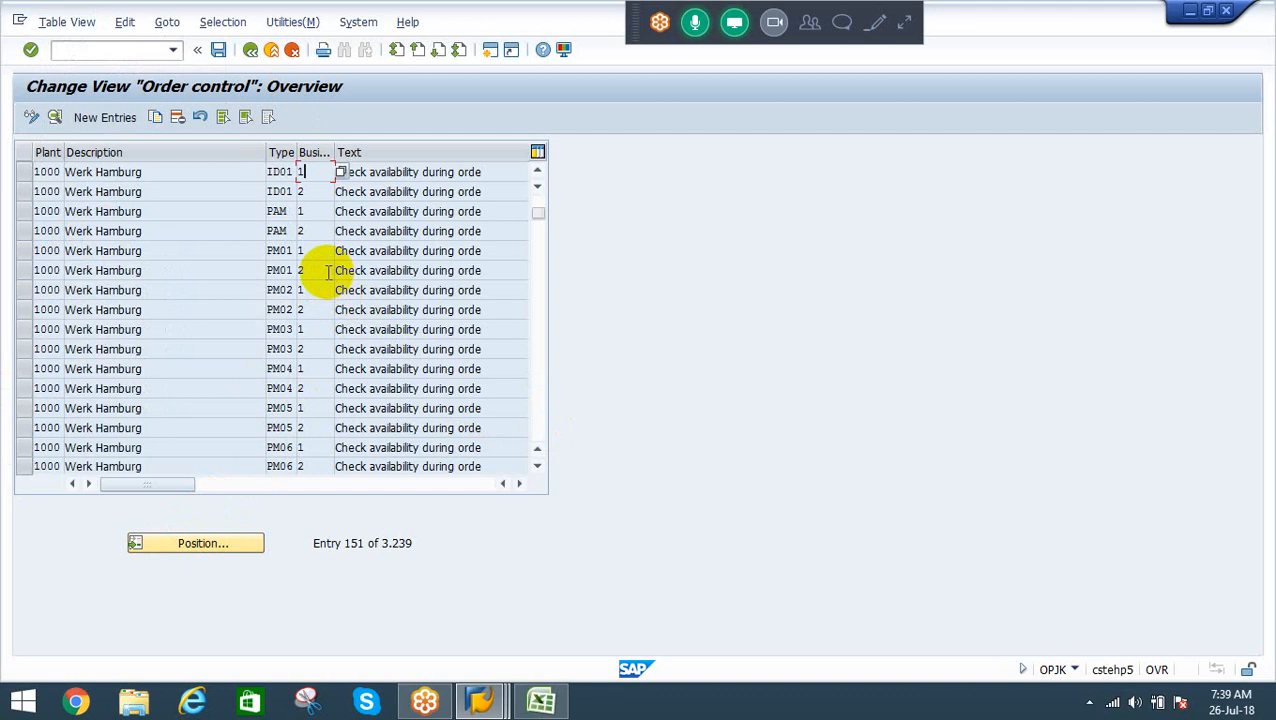
pyautogui.click(218, 541)
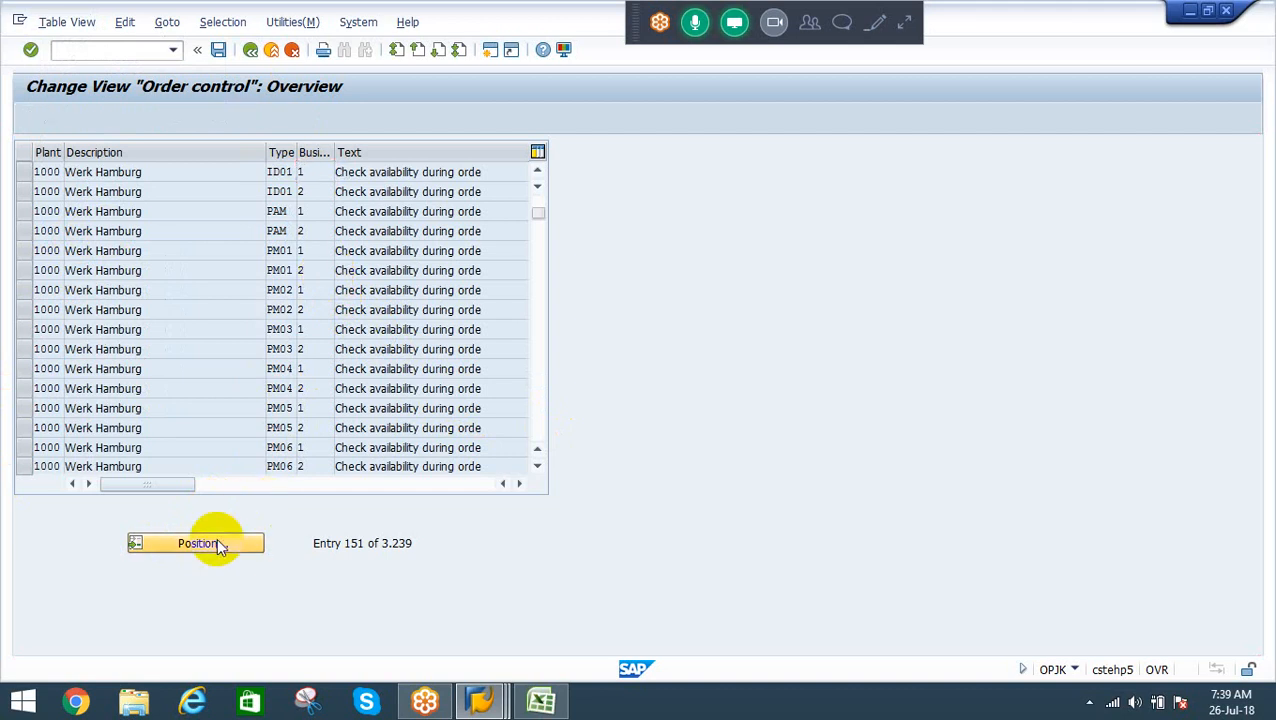
pyautogui.write('re10')
pyautogui.press('Return')
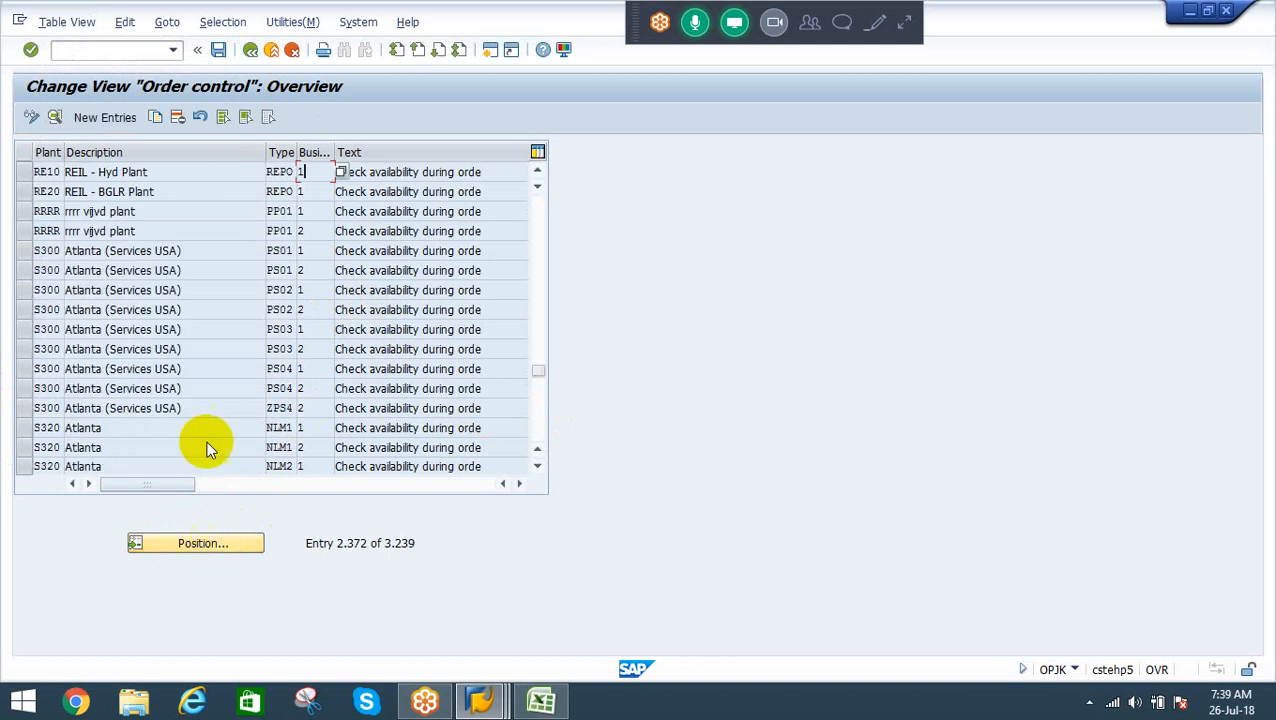
# Look up the PP01 entries of plant 1000 in the Order control overview and return to the entries of plant RE10
pyautogui.click(196, 542)
pyautogui.write('1000')
pyautogui.press('Return')
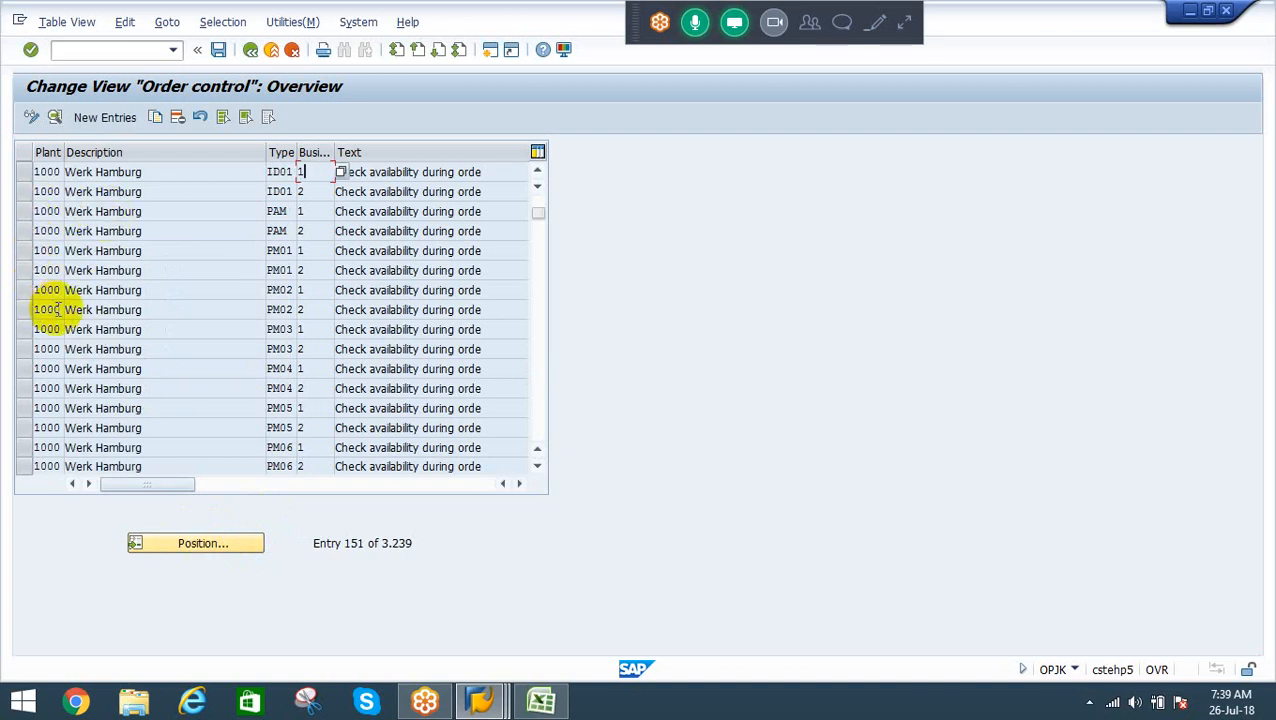
pyautogui.click(540, 428)
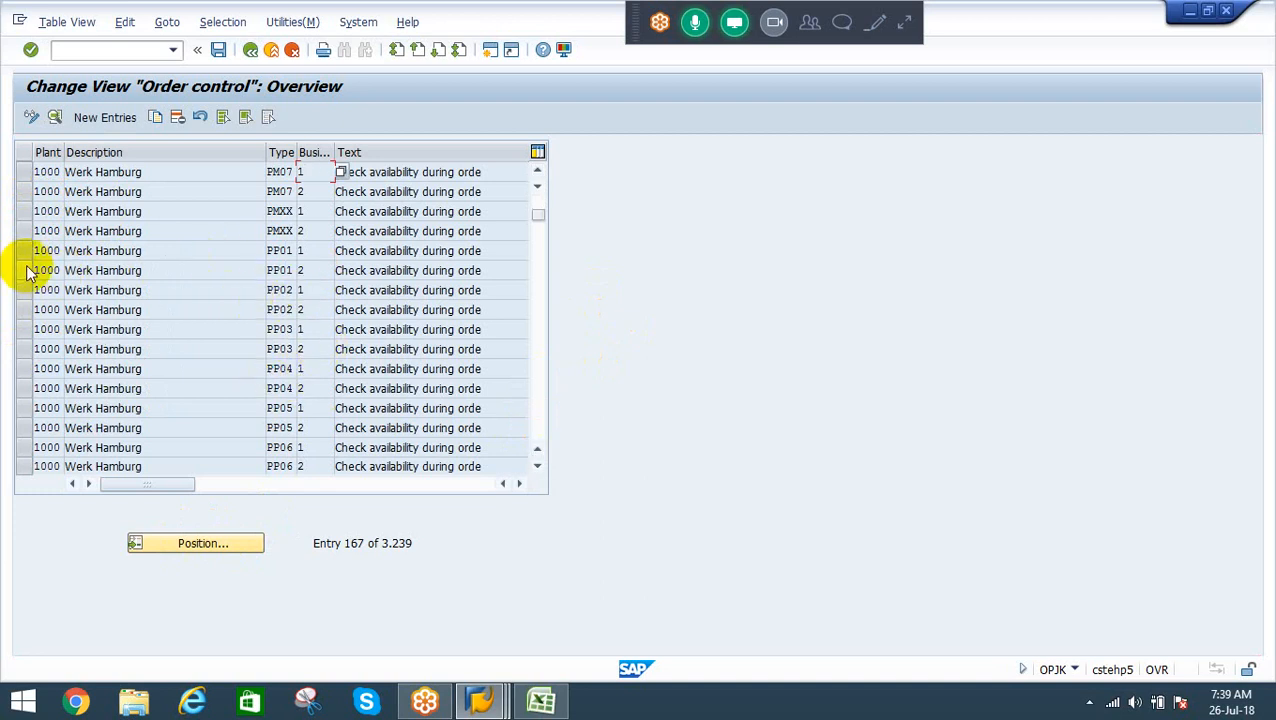
pyautogui.click(205, 544)
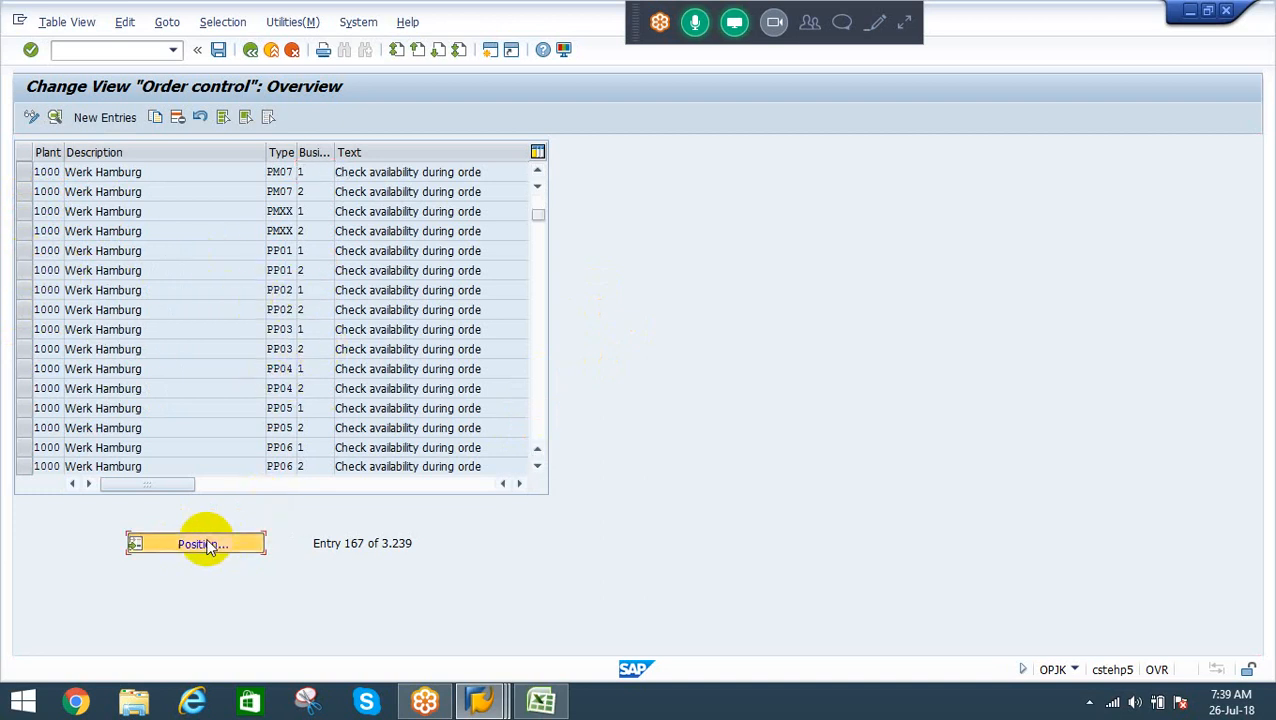
pyautogui.write('RE10')
pyautogui.press('Return')
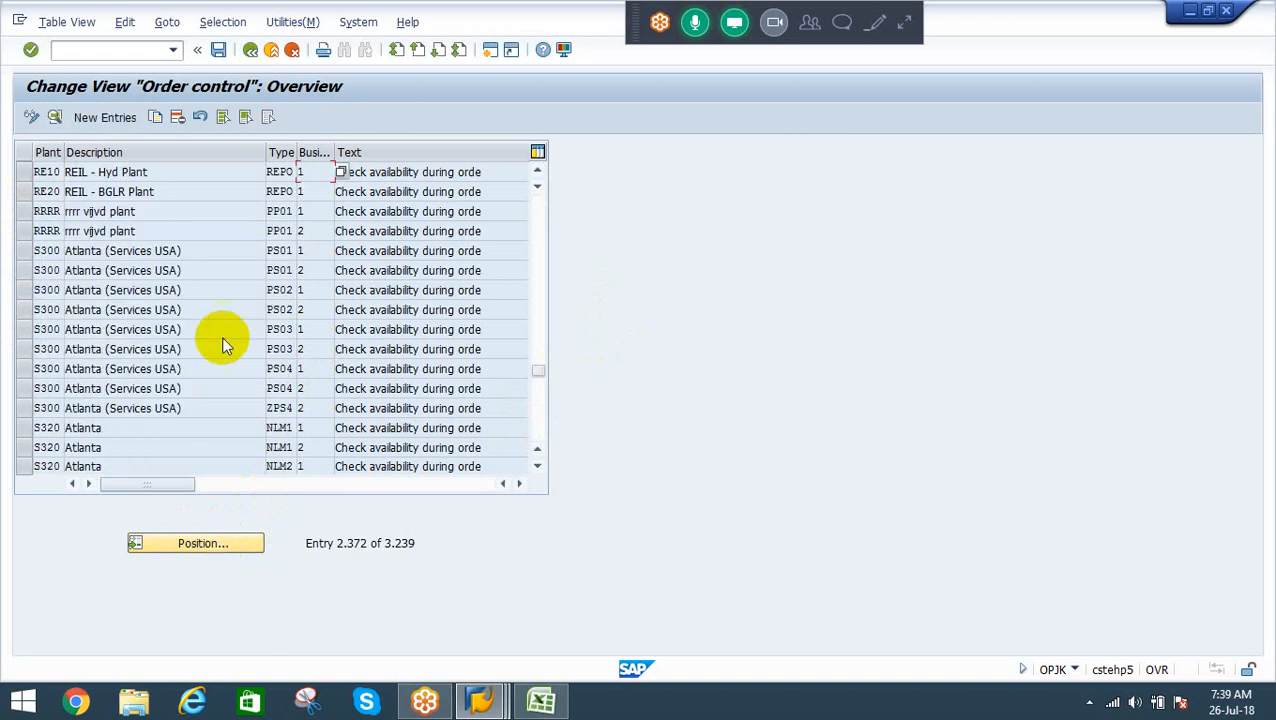
pyautogui.click(24, 174)
pyautogui.click(24, 192)
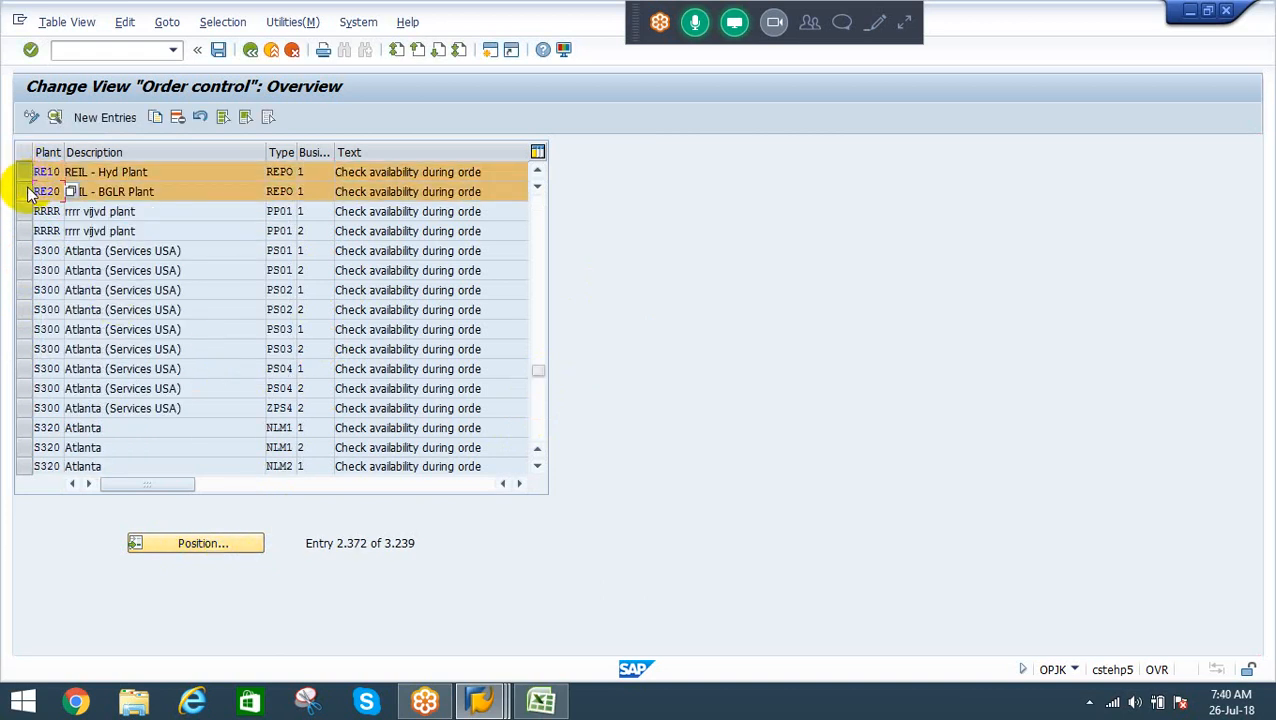
pyautogui.click(156, 119)
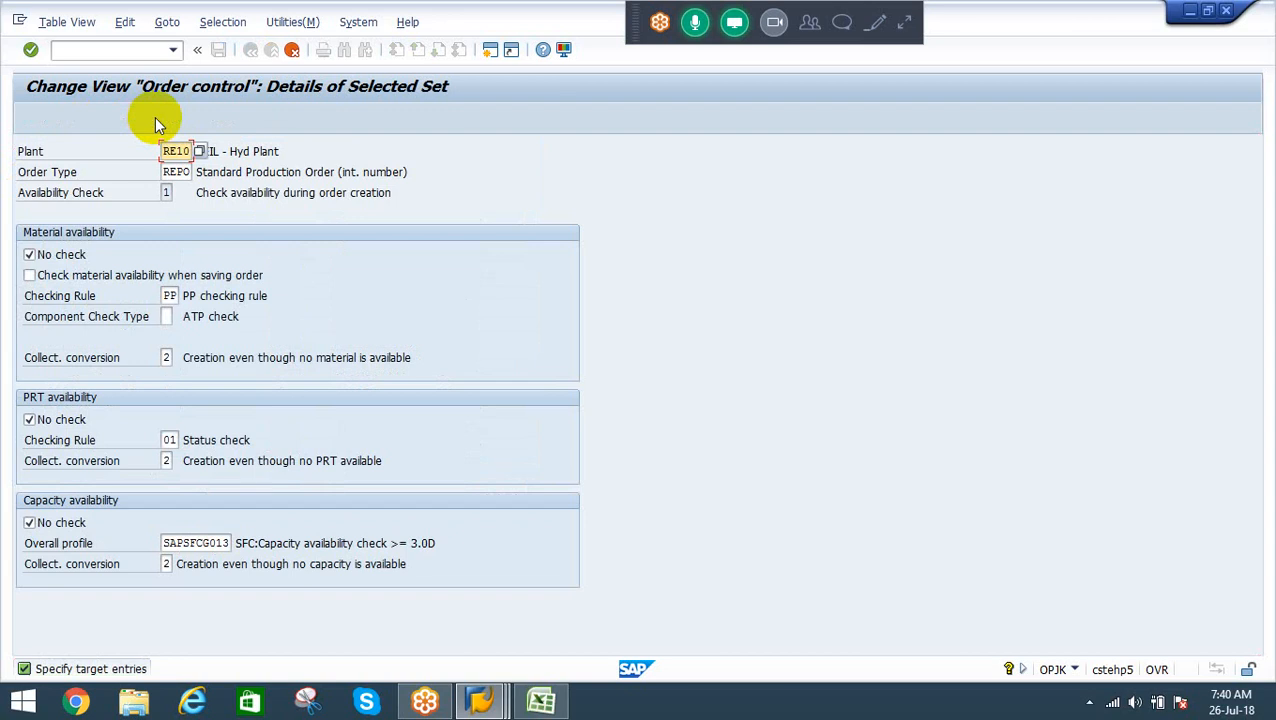
pyautogui.press('F12')
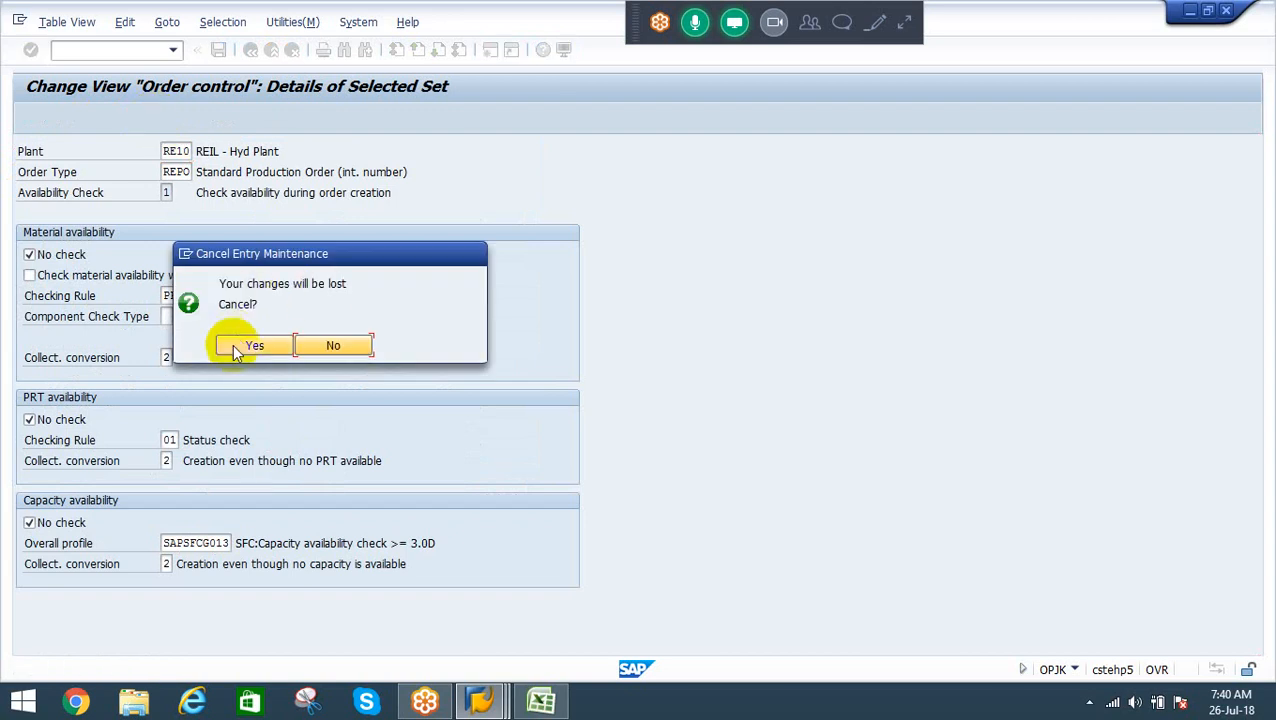
pyautogui.click(234, 346)
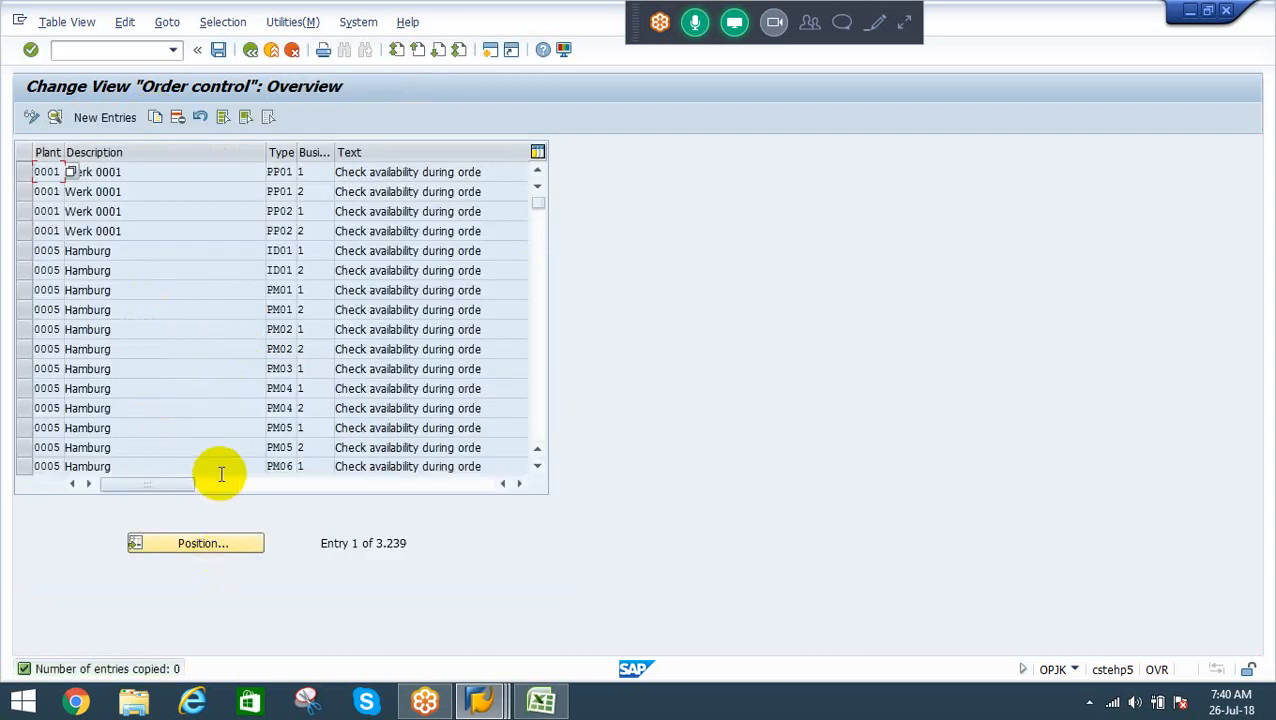
# Find the PP01 entries of plant 1000 in the Order control overview
pyautogui.click(195, 545)
pyautogui.write('1000')
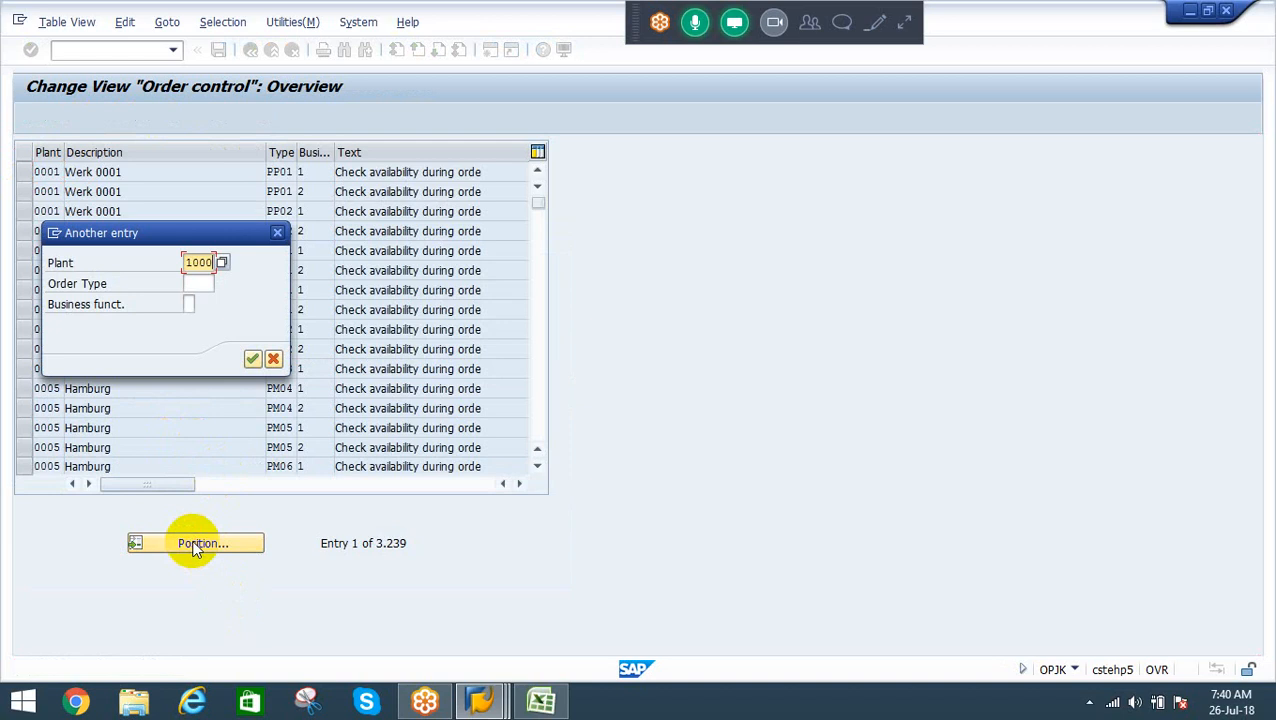
pyautogui.press('Return')
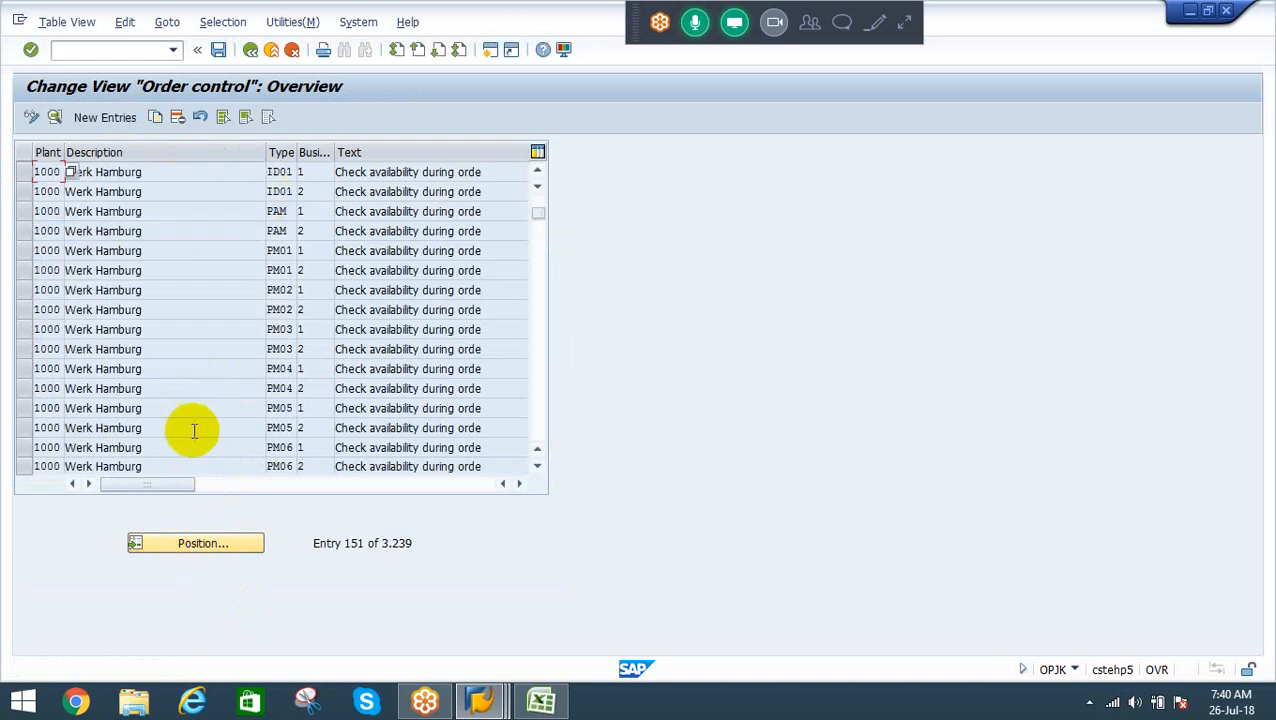
pyautogui.click(537, 428)
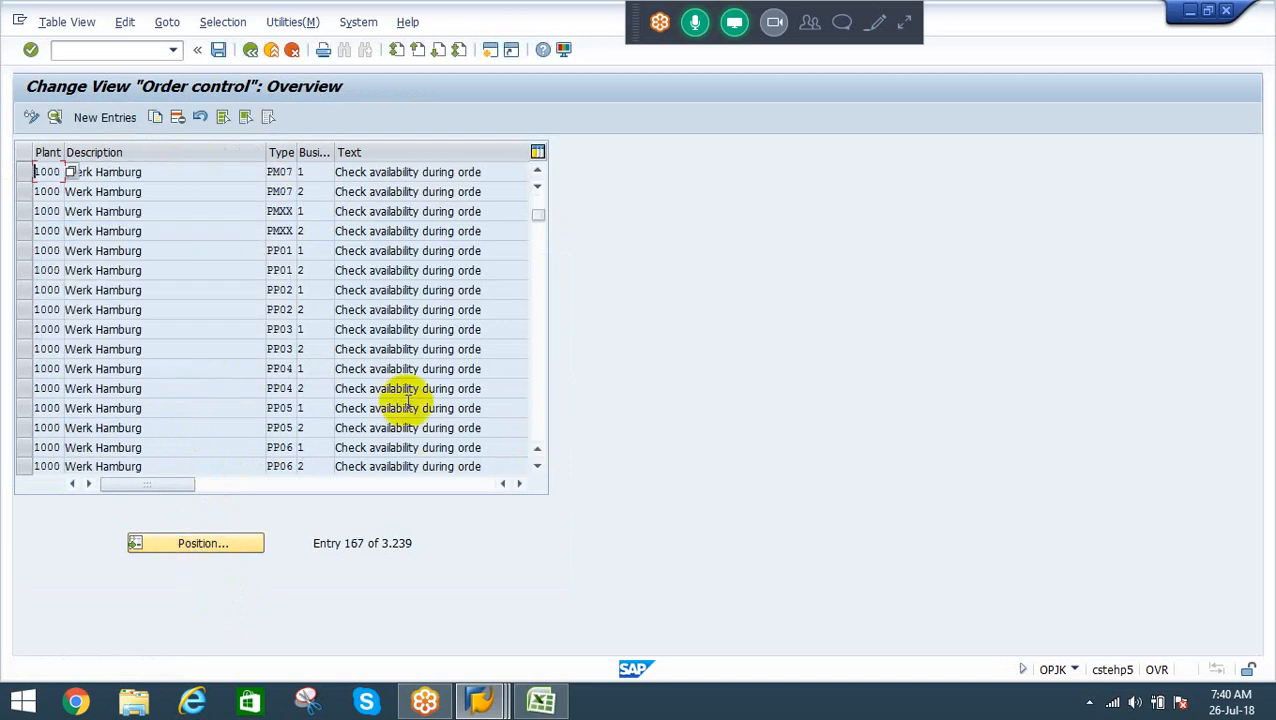
# Copy plant 1000's PP01 entry for availability check 2 to plant RE10 with order type REPO
pyautogui.click(21, 270)
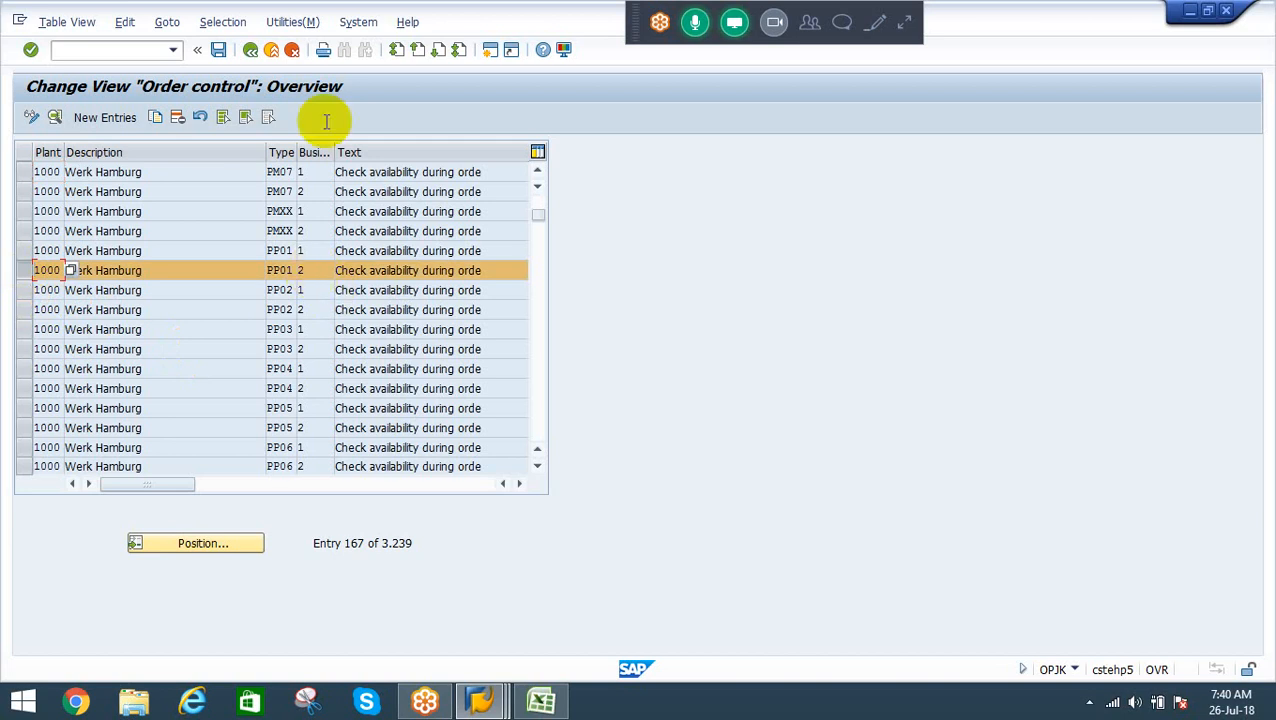
pyautogui.click(313, 270)
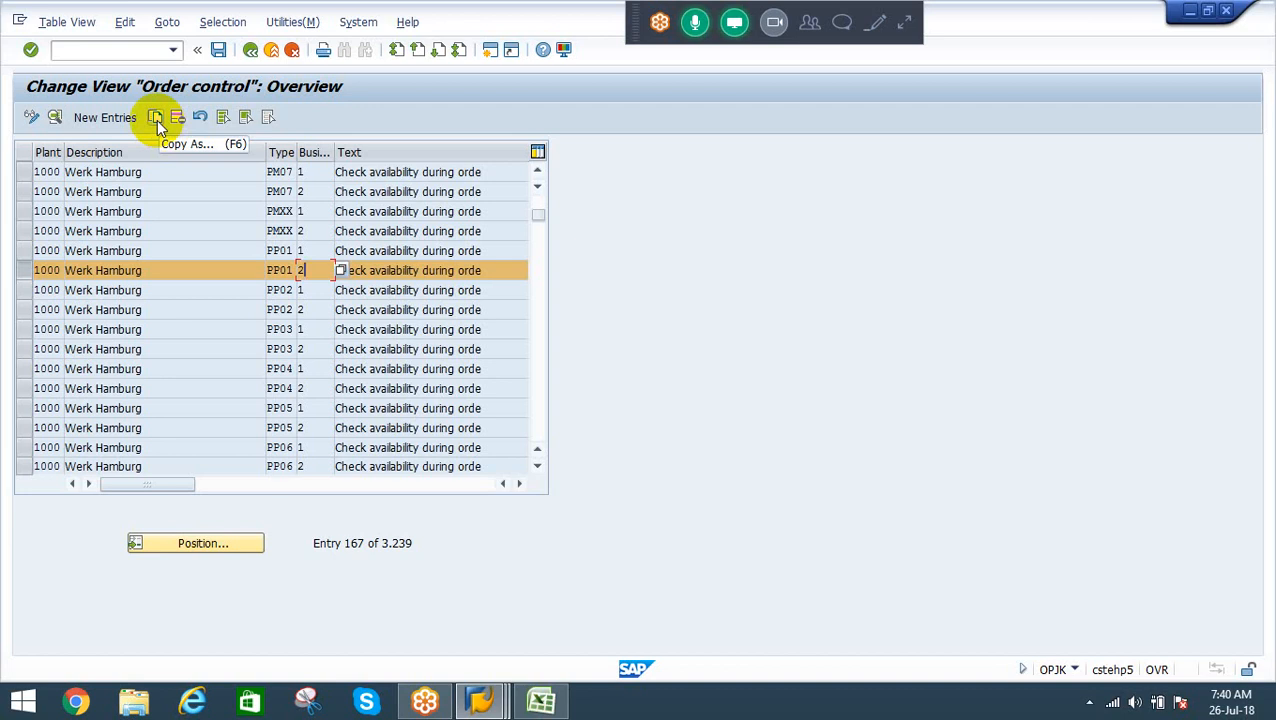
pyautogui.click(303, 250)
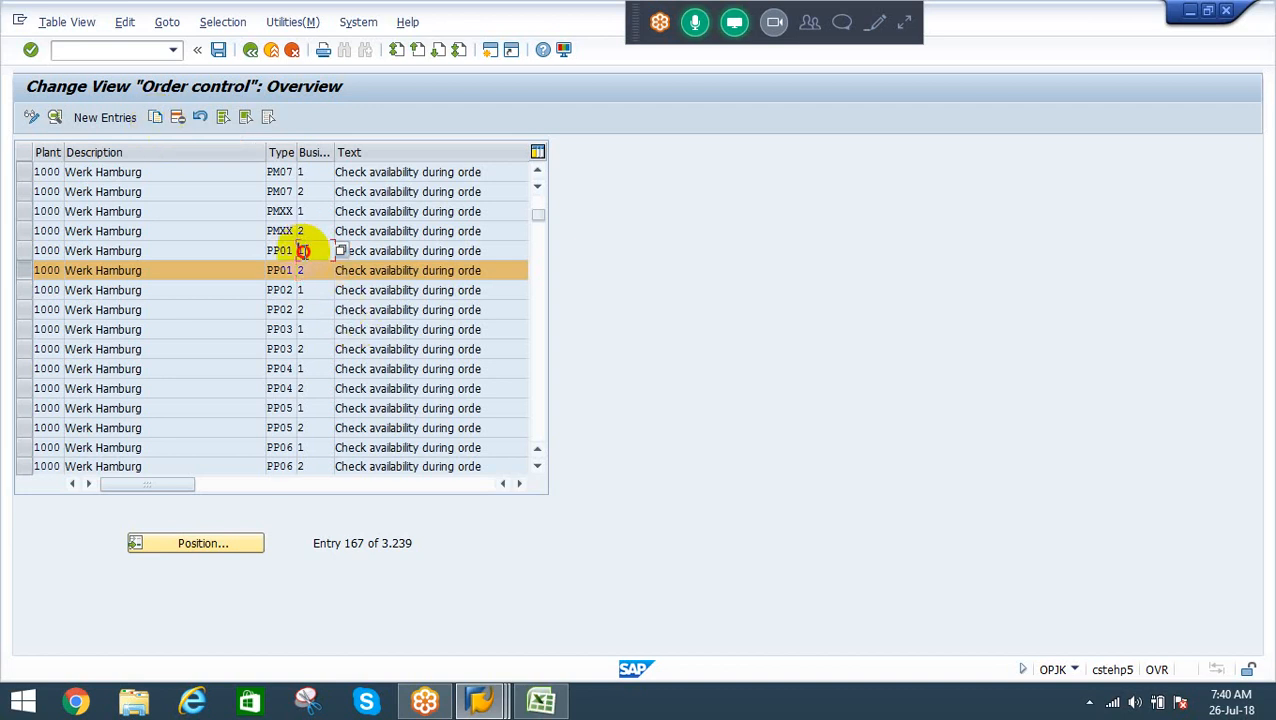
pyautogui.click(155, 118)
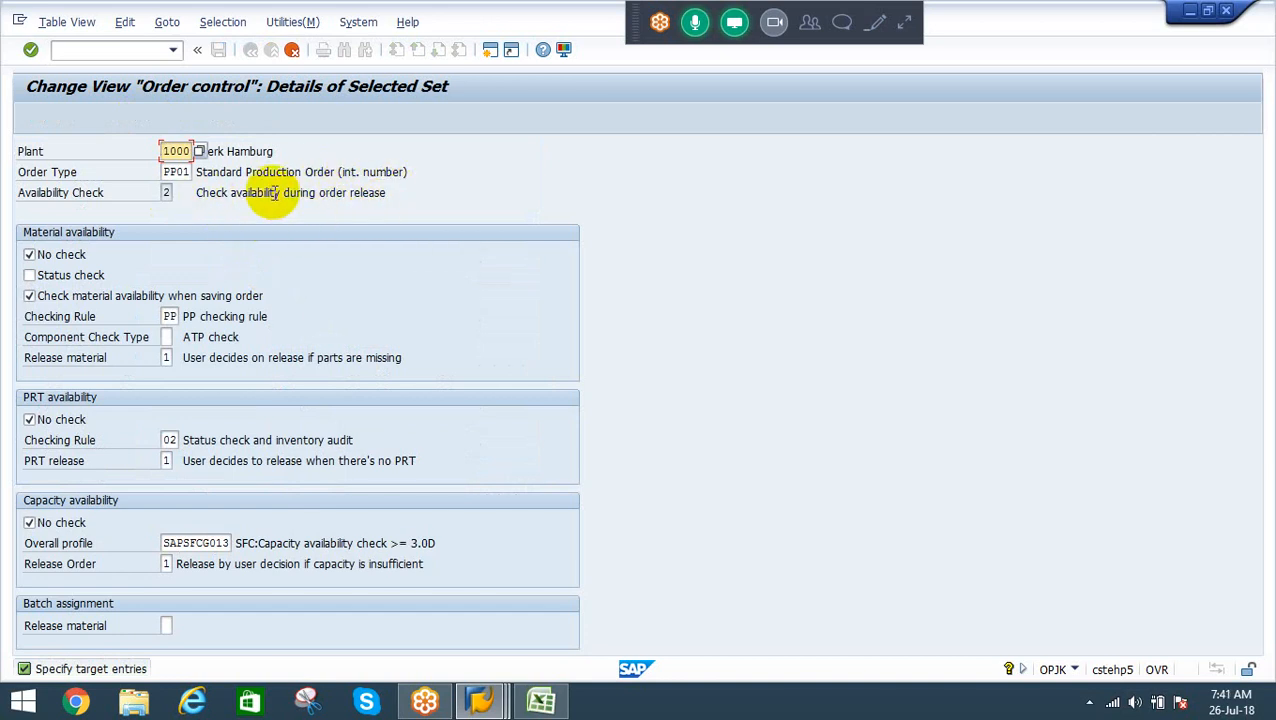
pyautogui.hotkey('ctrl', 'a')
pyautogui.write('RE10')
pyautogui.press('Tab')
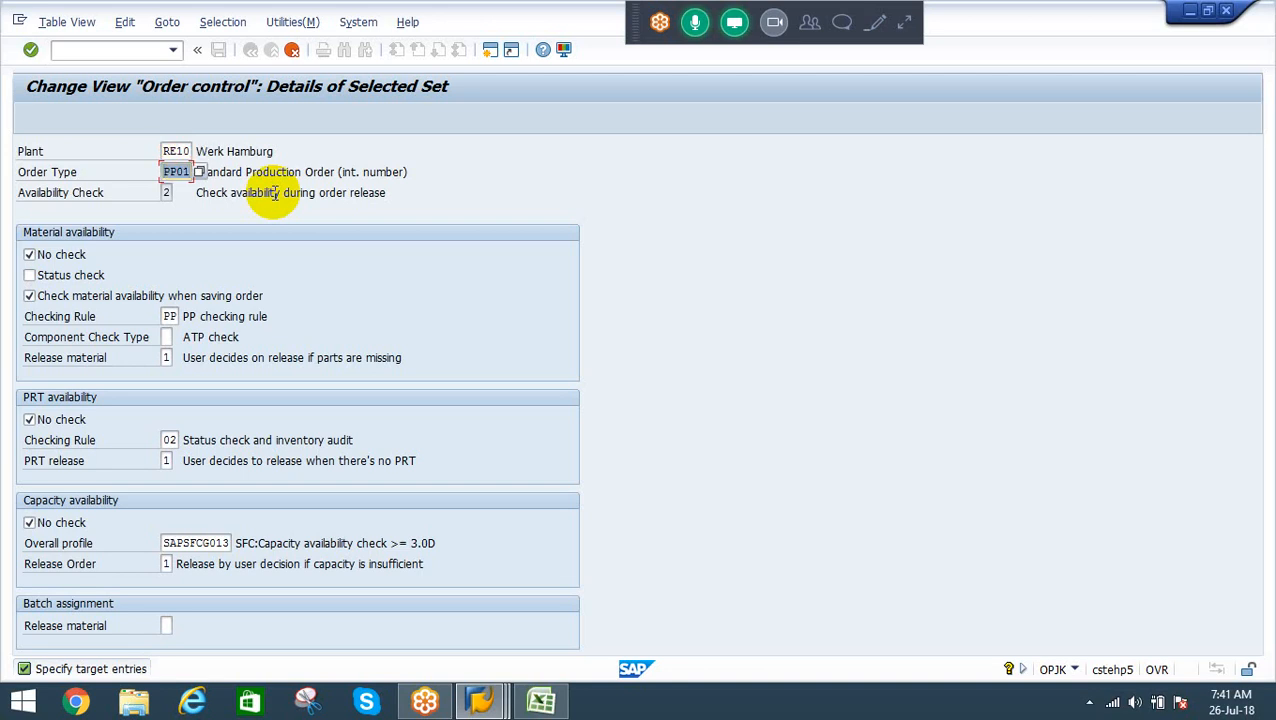
pyautogui.press('BackSpace')
pyautogui.press('Down')
pyautogui.press('Return')
pyautogui.press('Return')
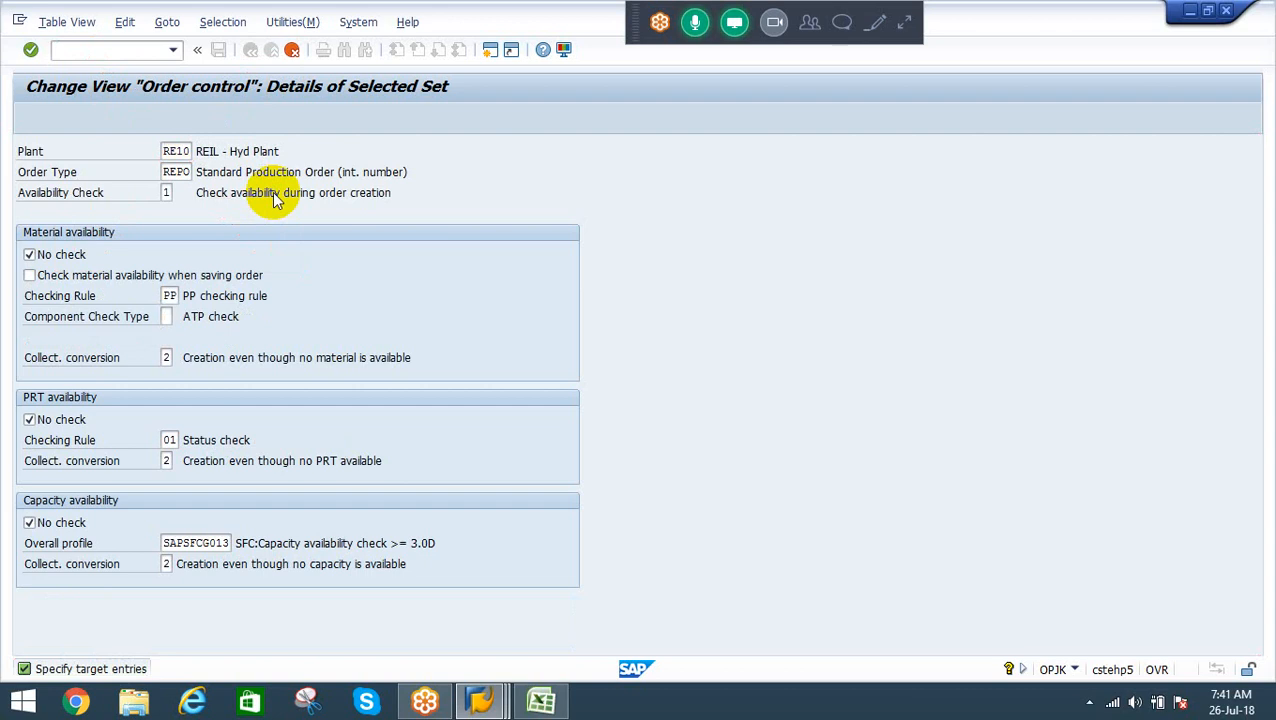
# Accept the copied REPO order control entry for plant RE20 with availability check 1 and save it
pyautogui.press('F3')
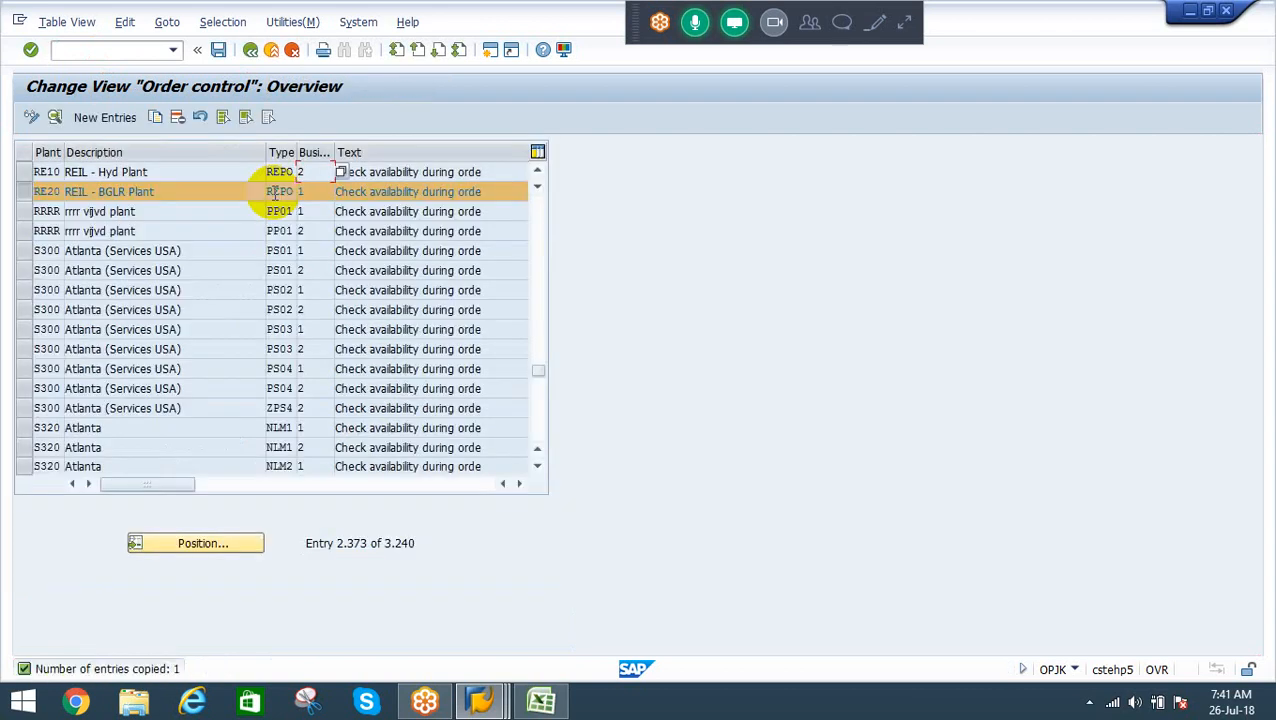
pyautogui.hotkey('ctrl', 's')
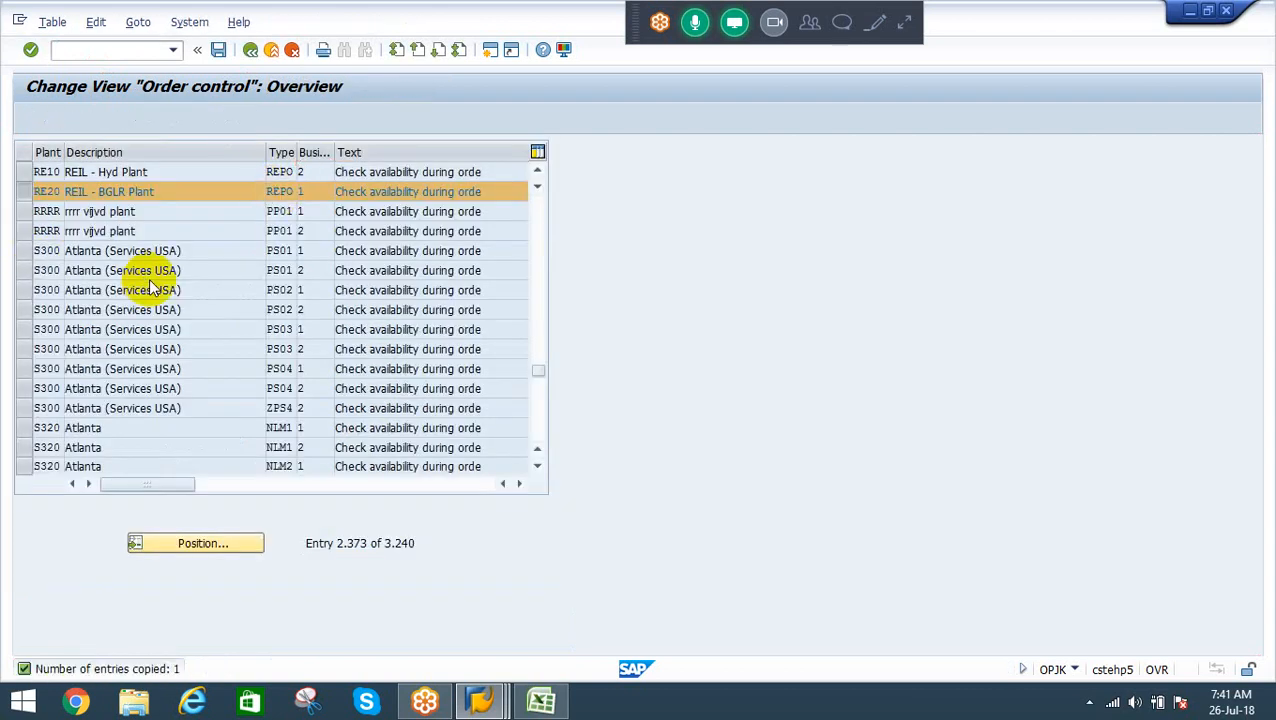
pyautogui.click(273, 317)
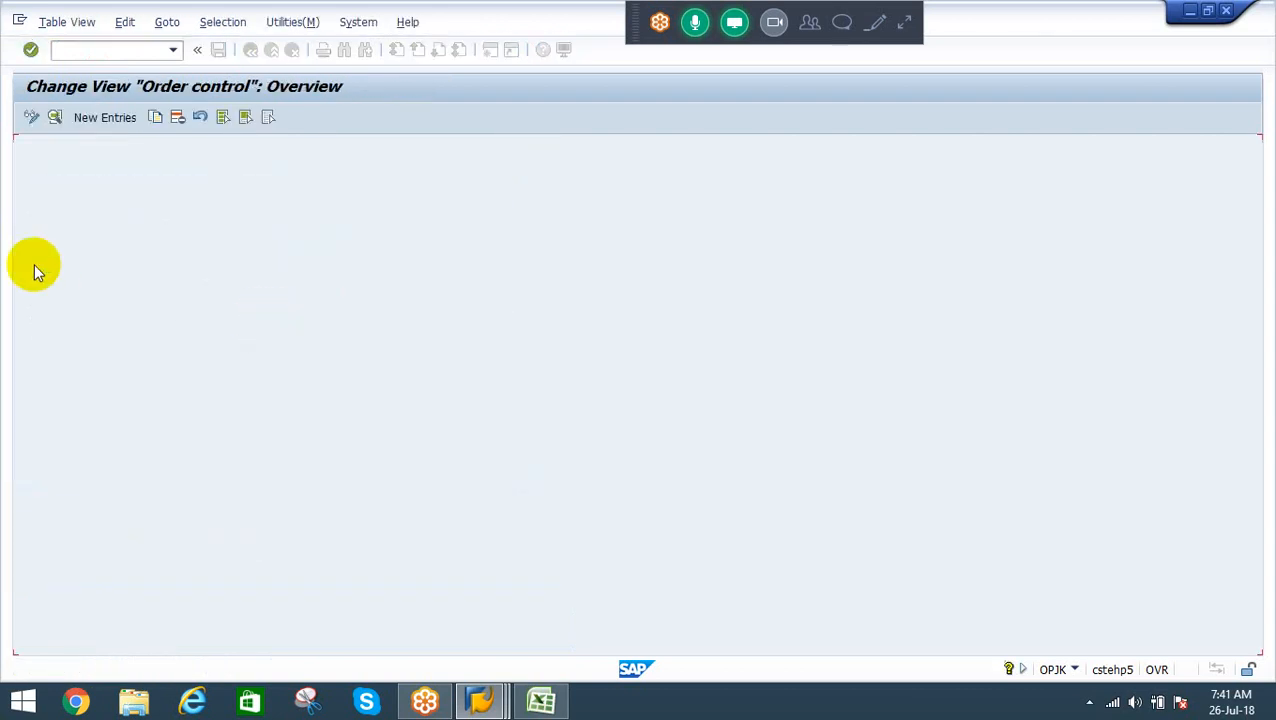
pyautogui.click(24, 191)
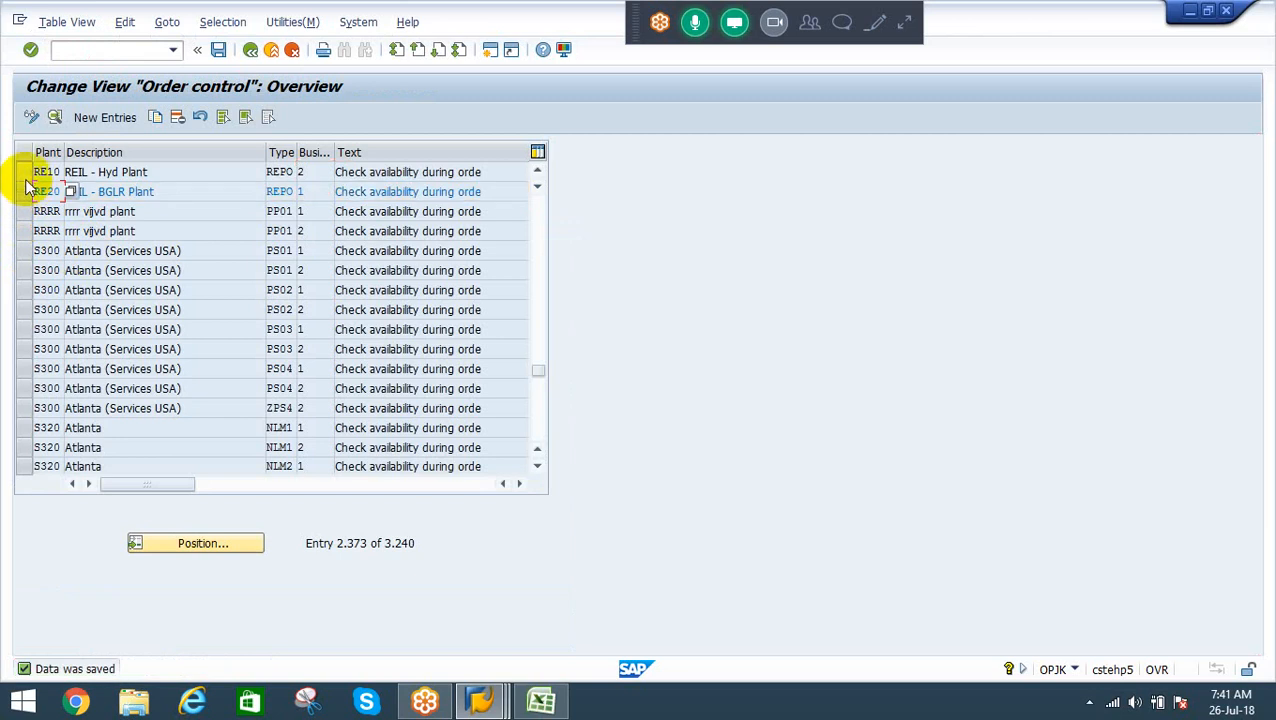
pyautogui.click(24, 172)
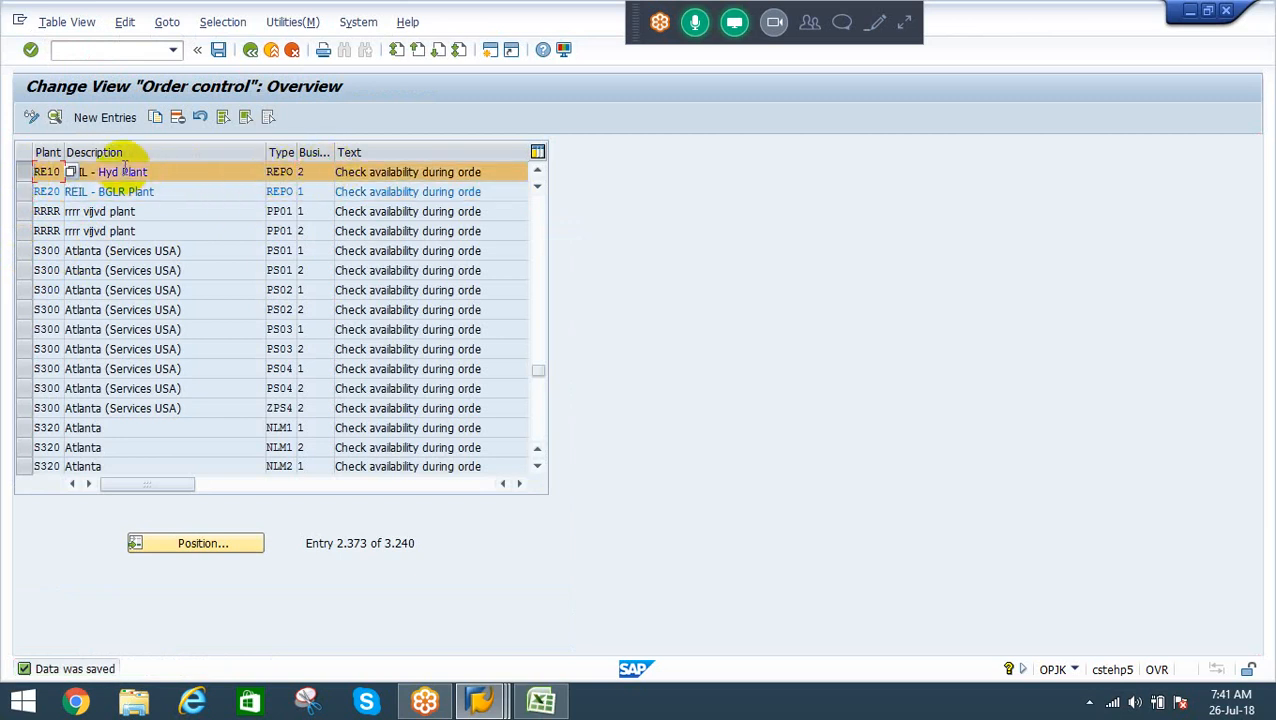
pyautogui.click(154, 118)
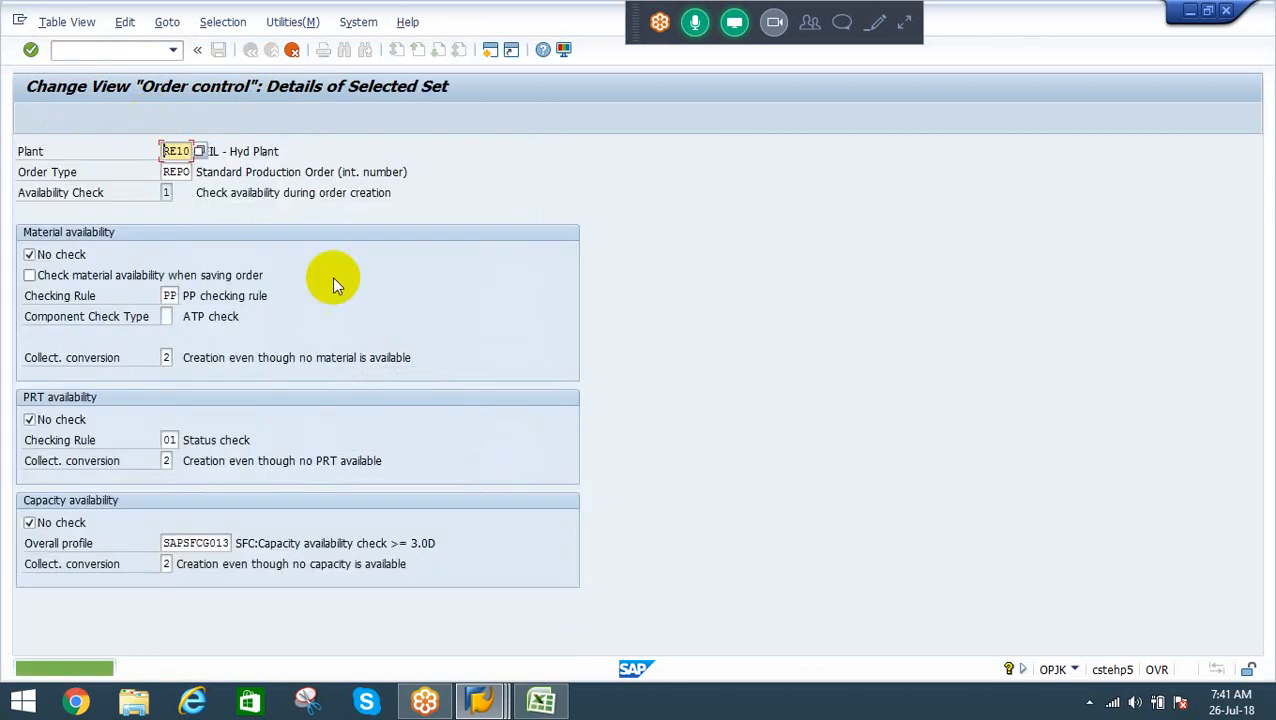
pyautogui.press('Right')
pyautogui.press('Right')
pyautogui.press('Right')
pyautogui.press('Left')
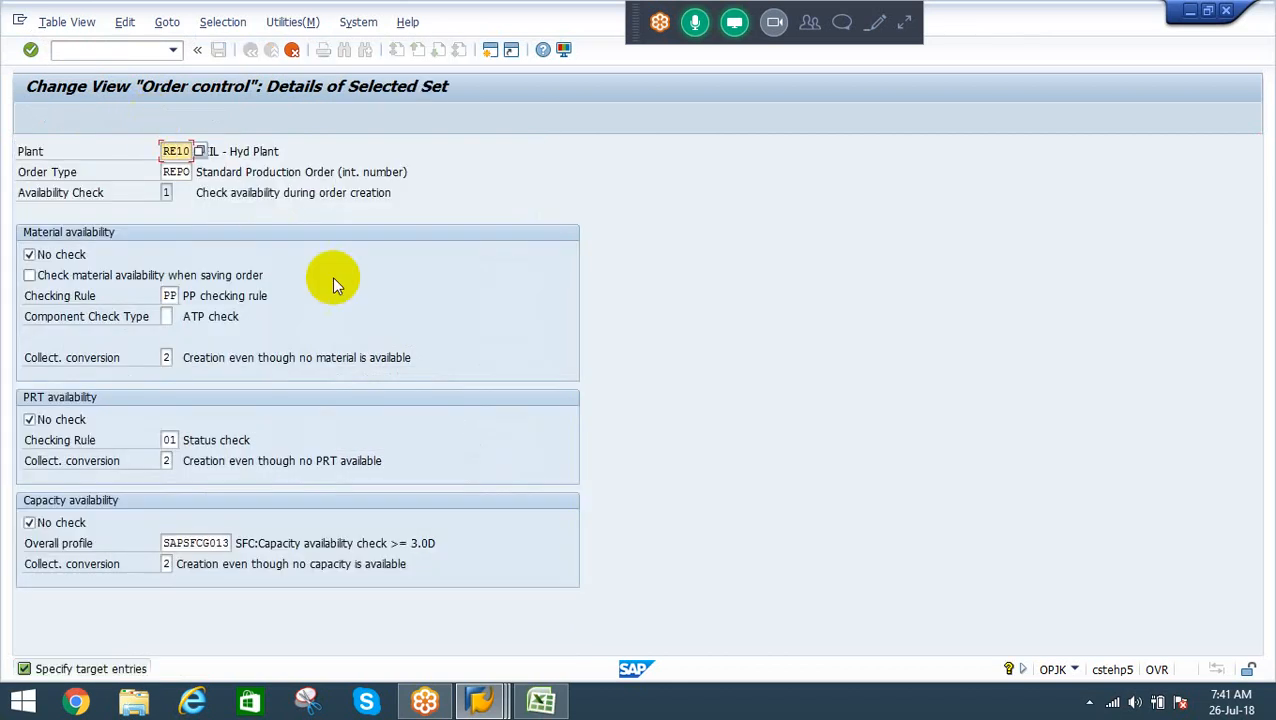
pyautogui.write('2')
pyautogui.press('Return')
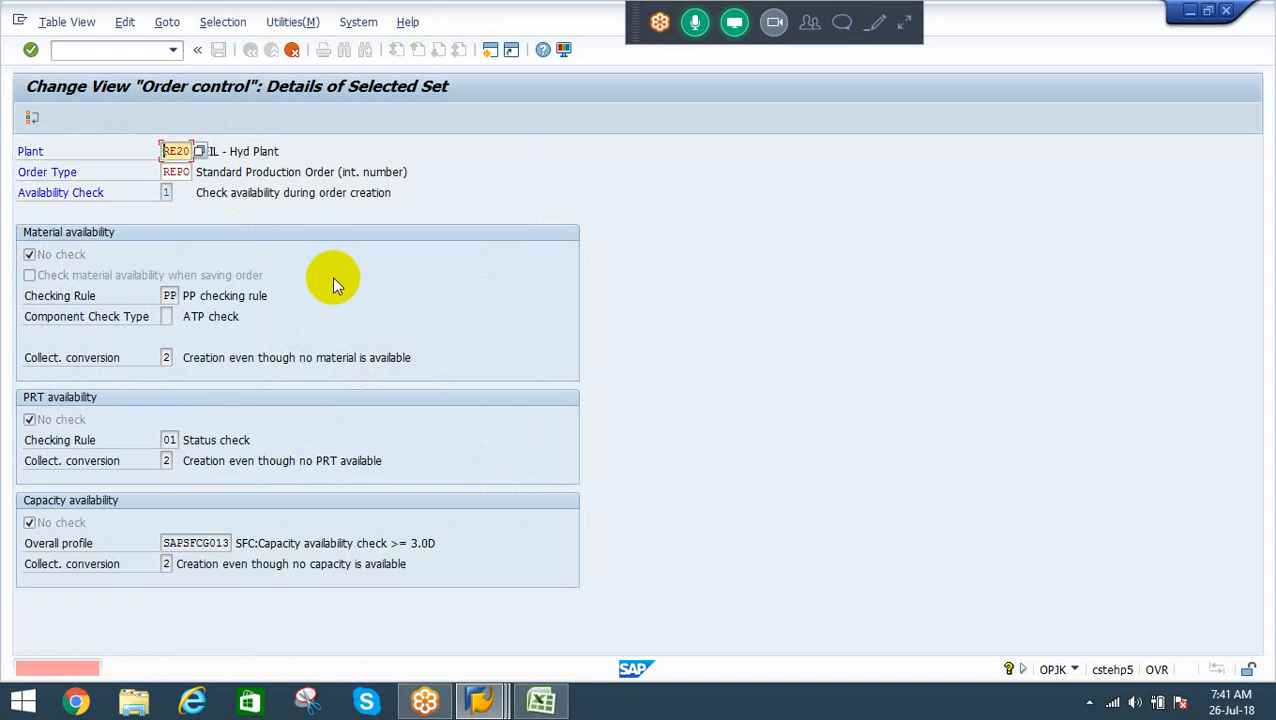
pyautogui.press('F12')
pyautogui.press('Return')
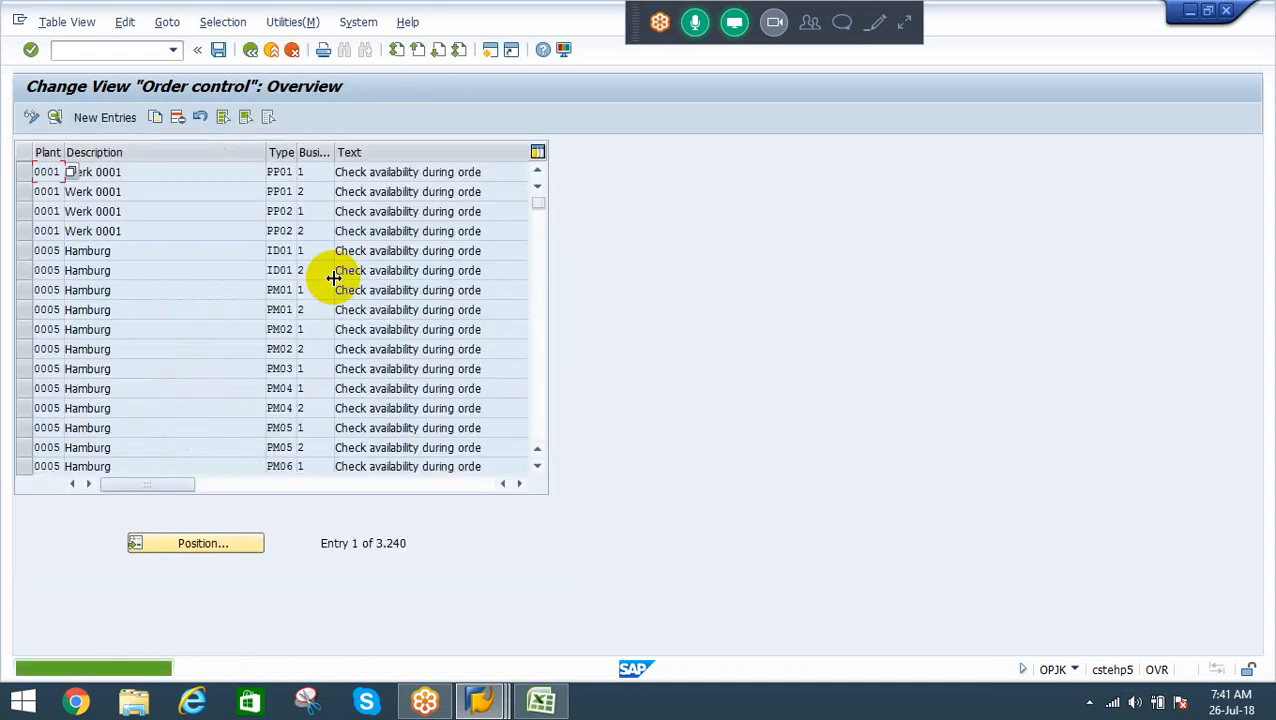
# Copy only the plant RE10, order type REPO, availability check 2 entry to plant RE20 and save it
pyautogui.click(180, 540)
pyautogui.write('RE20')
pyautogui.press('Return')
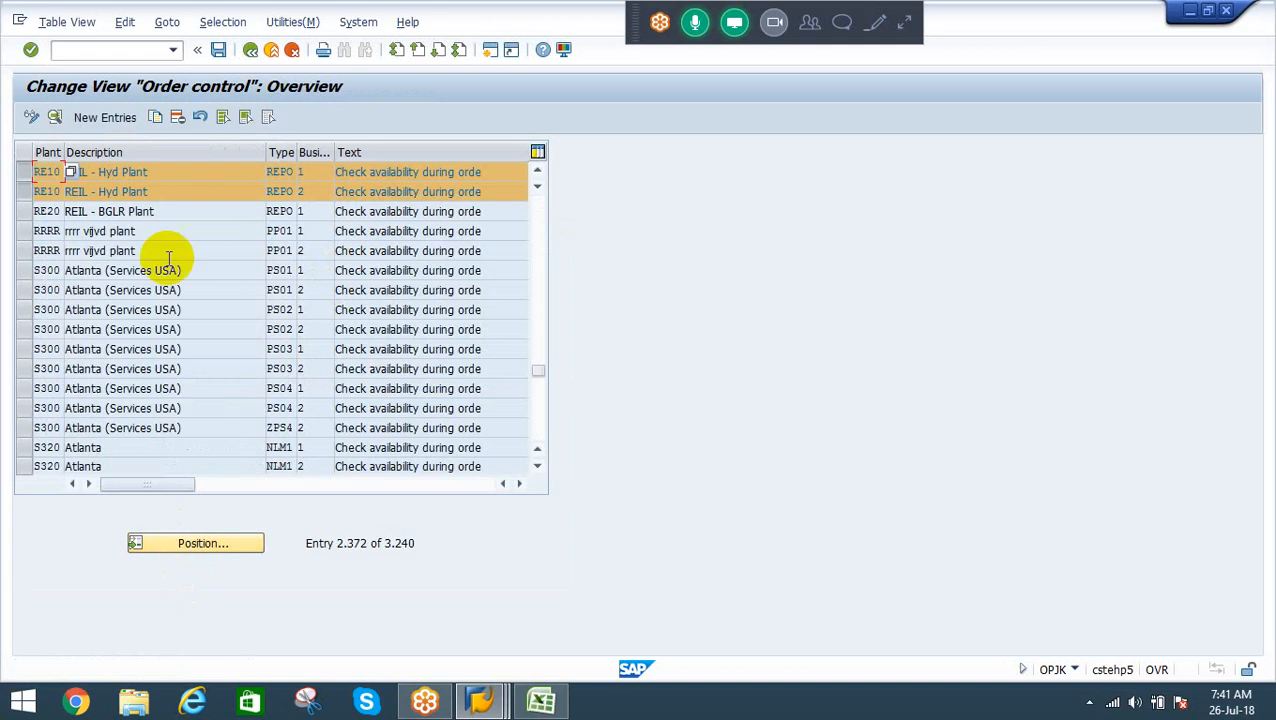
pyautogui.click(30, 196)
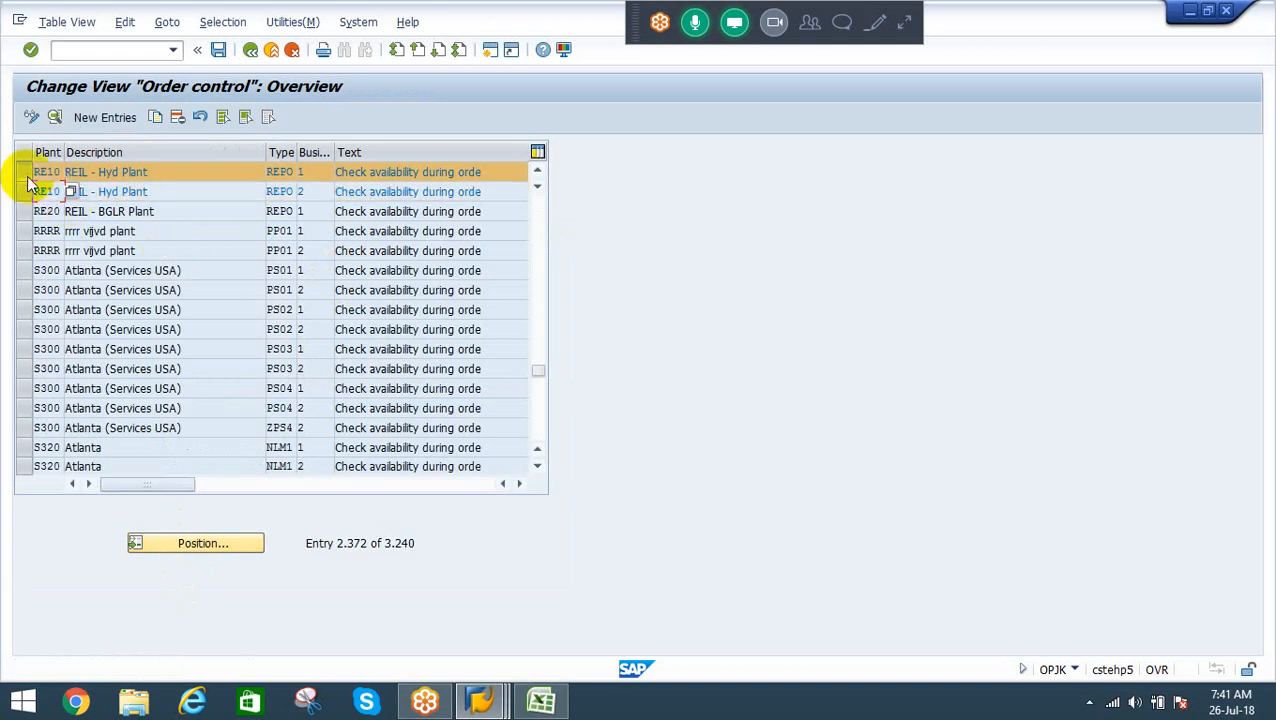
pyautogui.click(25, 174)
pyautogui.click(26, 197)
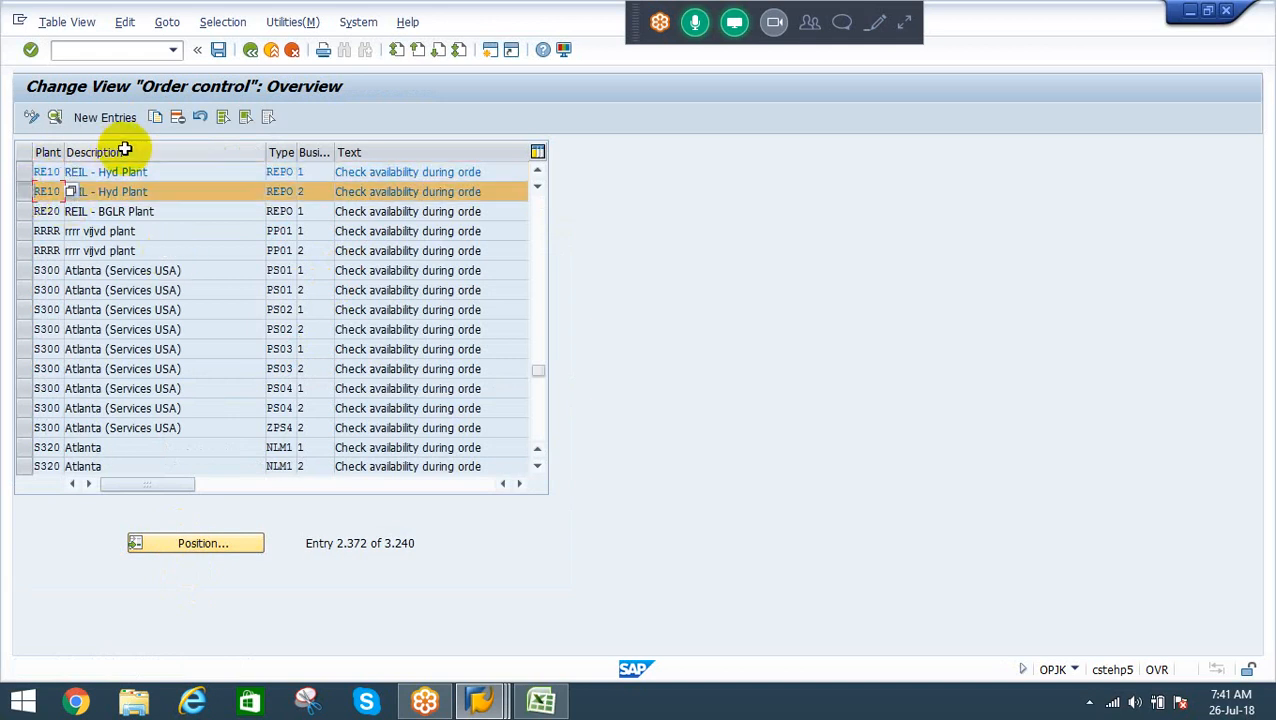
pyautogui.click(153, 117)
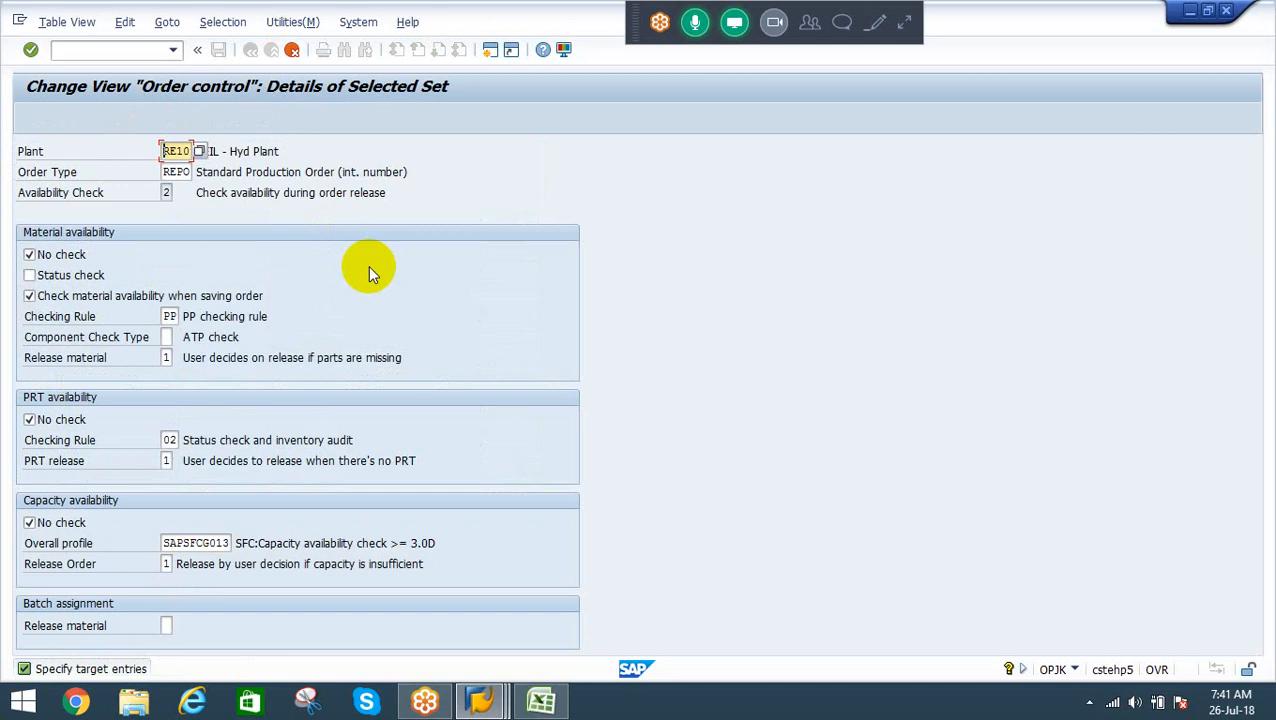
pyautogui.write('RE20')
pyautogui.press('Return')
pyautogui.press('Return')
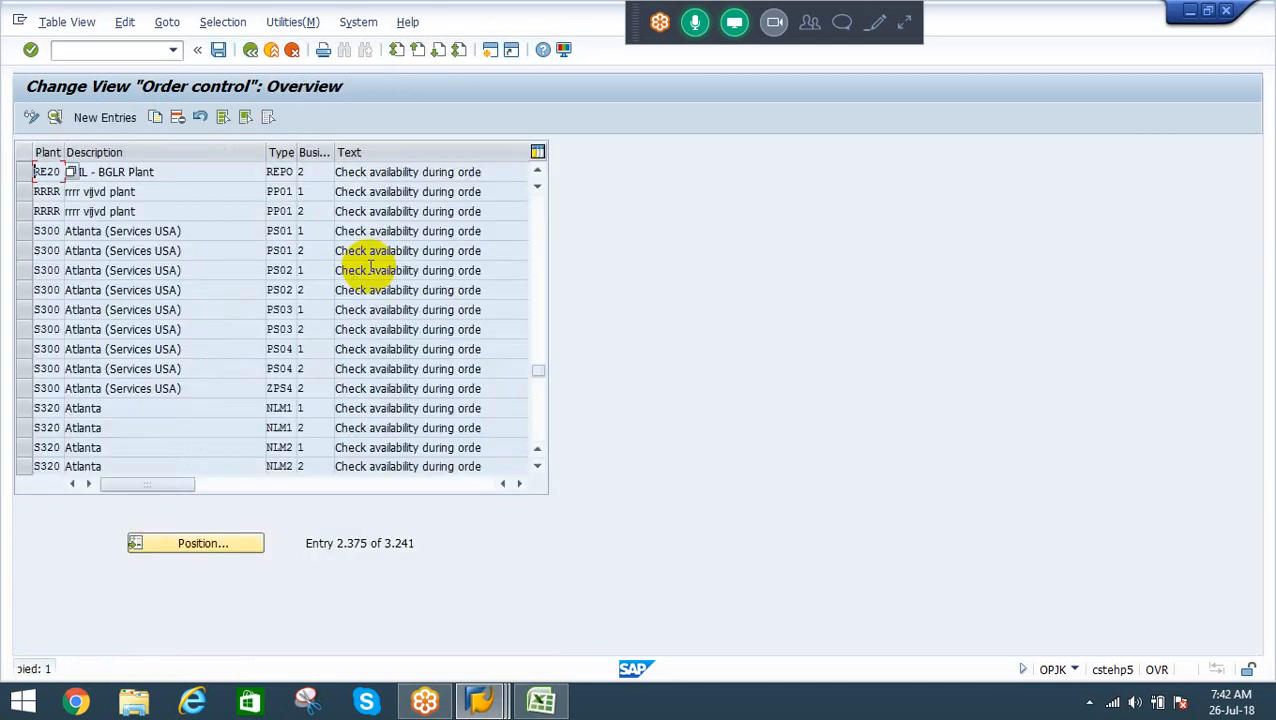
pyautogui.hotkey('ctrl', 's')
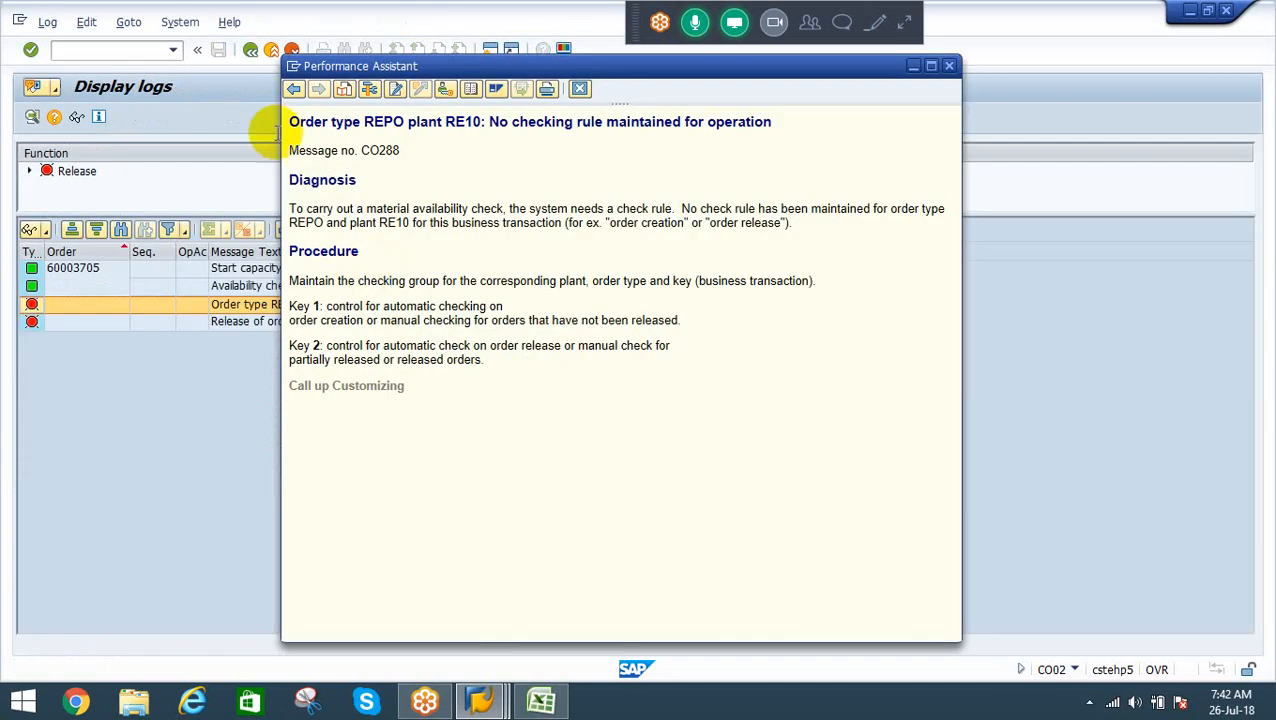
# Close the message help and the log, and release the production order for material FGB in plant RE10
pyautogui.click(579, 89)
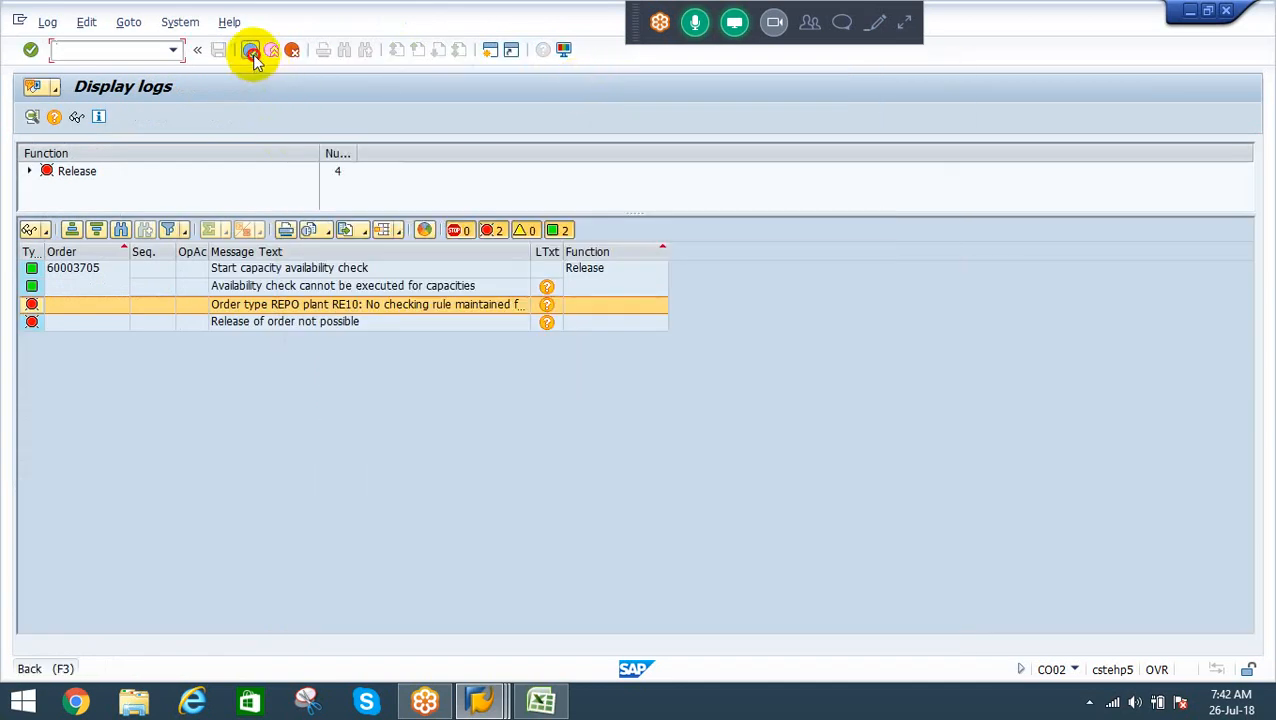
pyautogui.click(250, 49)
pyautogui.click(33, 118)
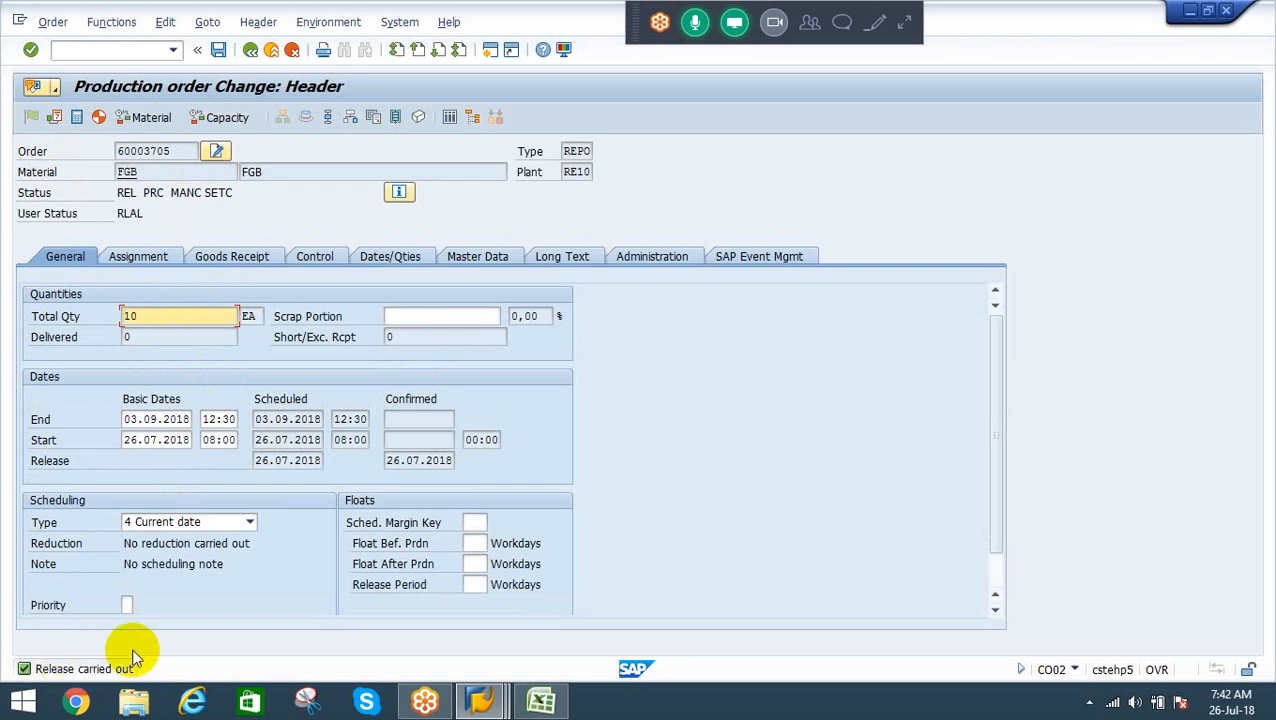
# Exit the released production order with its data saved, acknowledging the information messages
pyautogui.moveTo(173, 150); pyautogui.dragTo(91, 155)
pyautogui.click(91, 152)
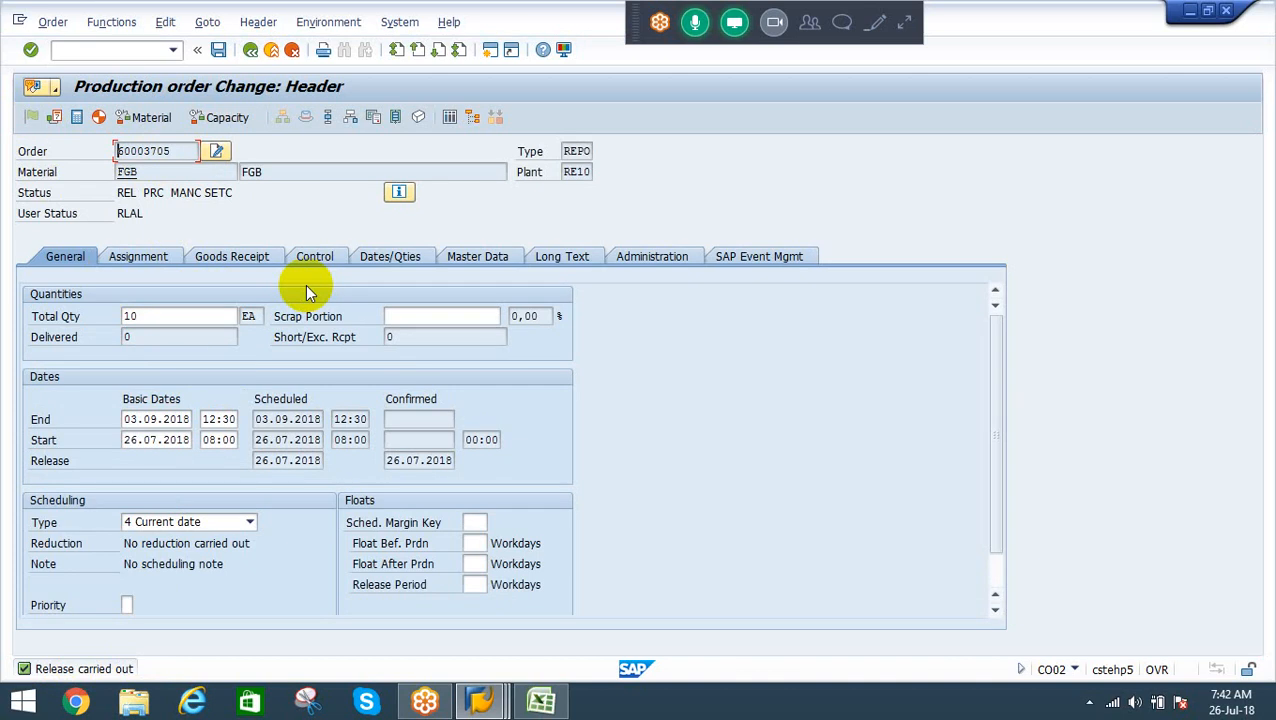
pyautogui.click(270, 51)
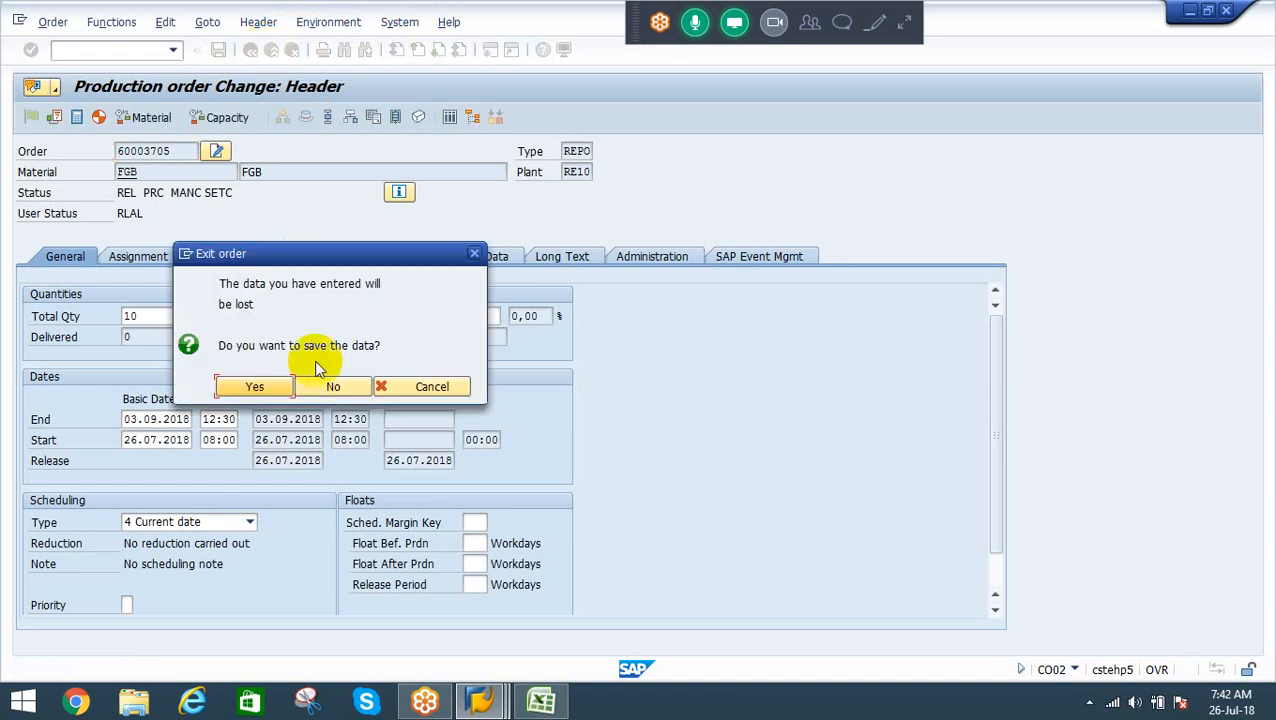
pyautogui.click(255, 389)
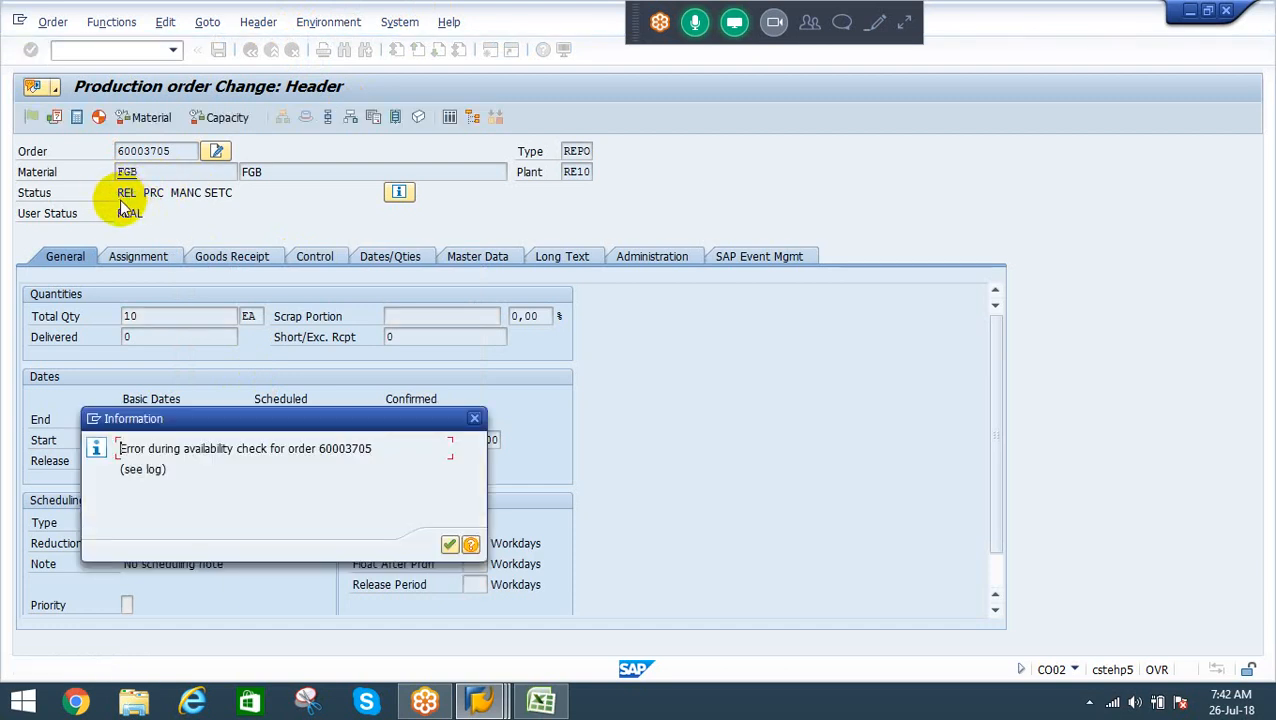
pyautogui.click(449, 543)
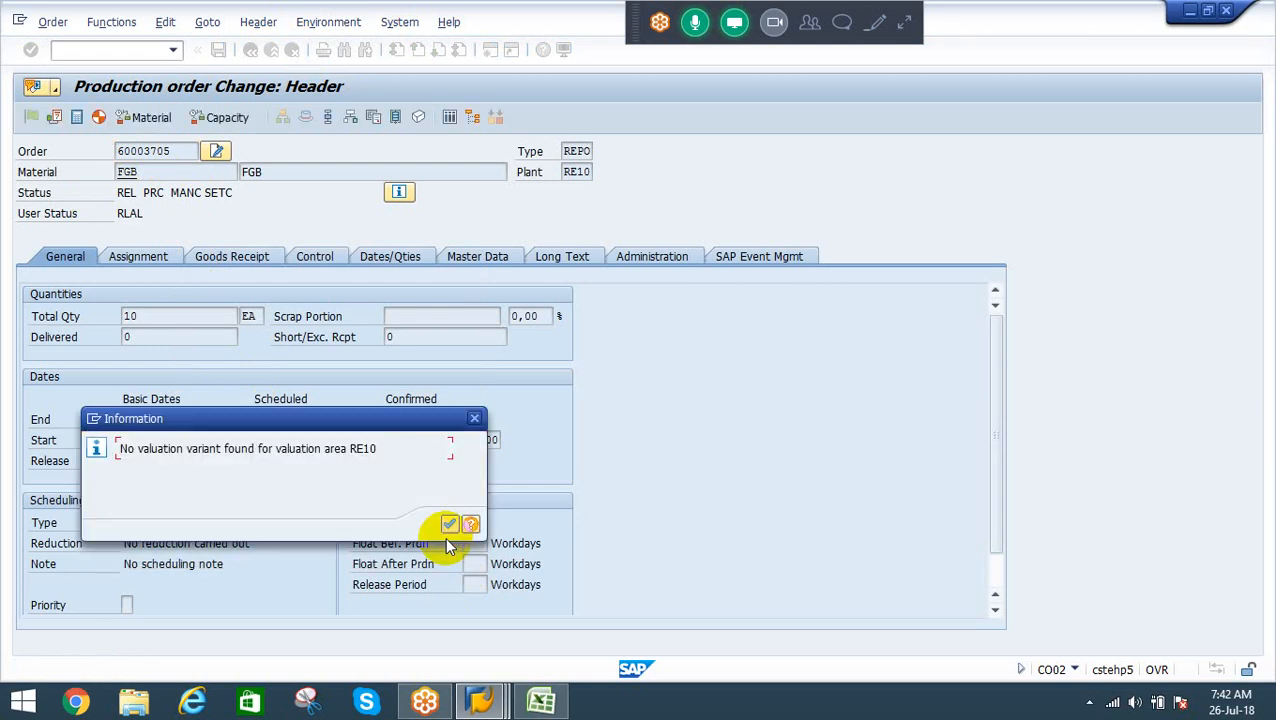
pyautogui.click(449, 524)
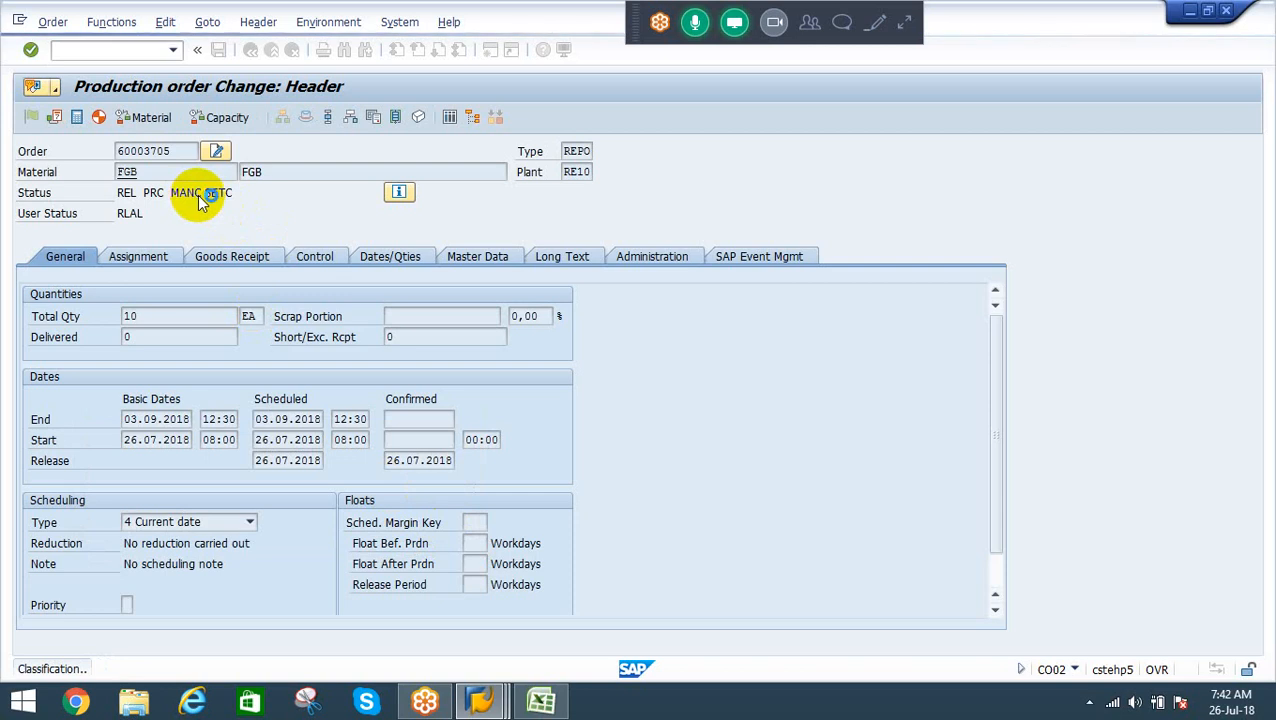
pyautogui.hotkey('ctrl', 's')
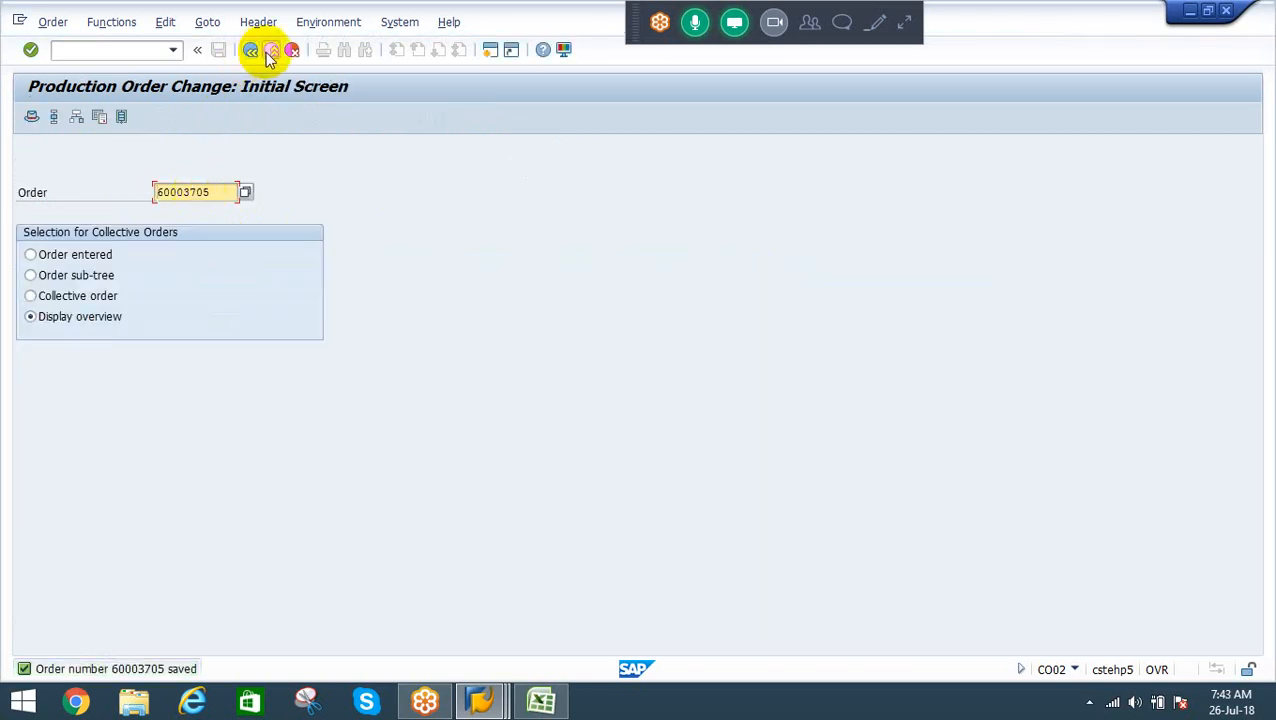
# Copy the saved production order's number, leave order change, and open transaction MIGO
pyautogui.moveTo(234, 192); pyautogui.dragTo(148, 192)
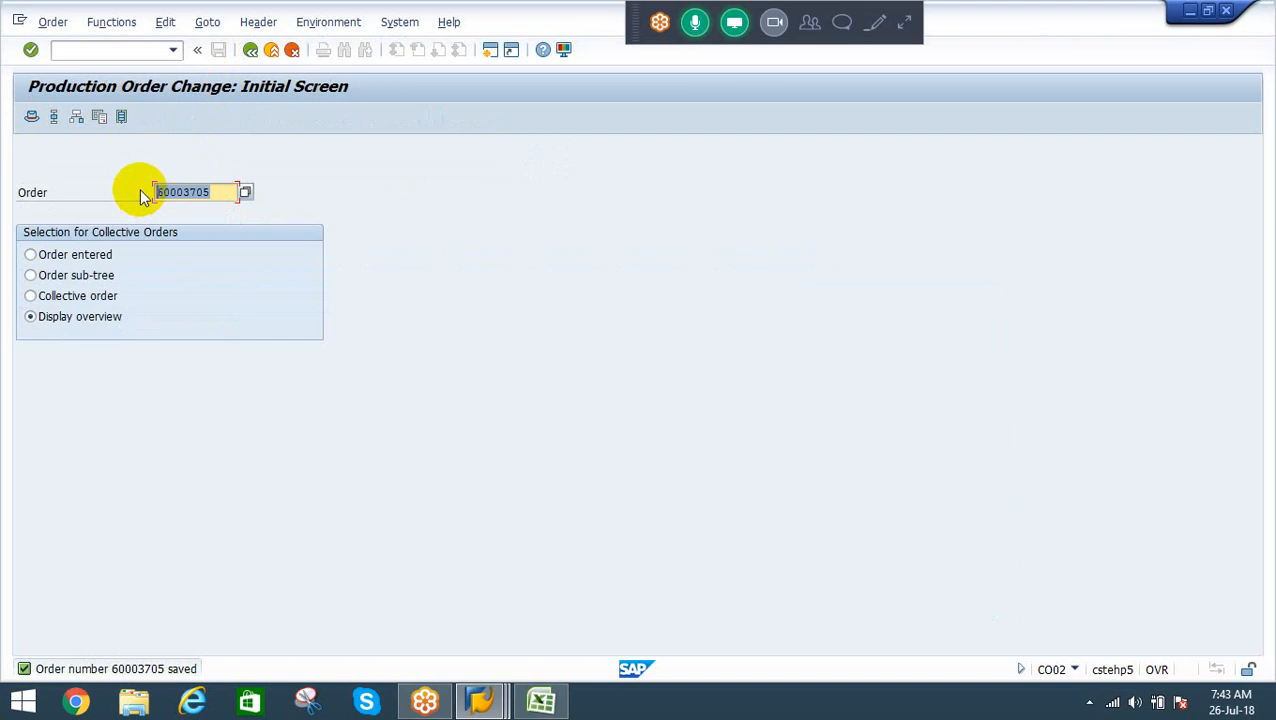
pyautogui.hotkey('ctrl', 'c')
pyautogui.press('F3')
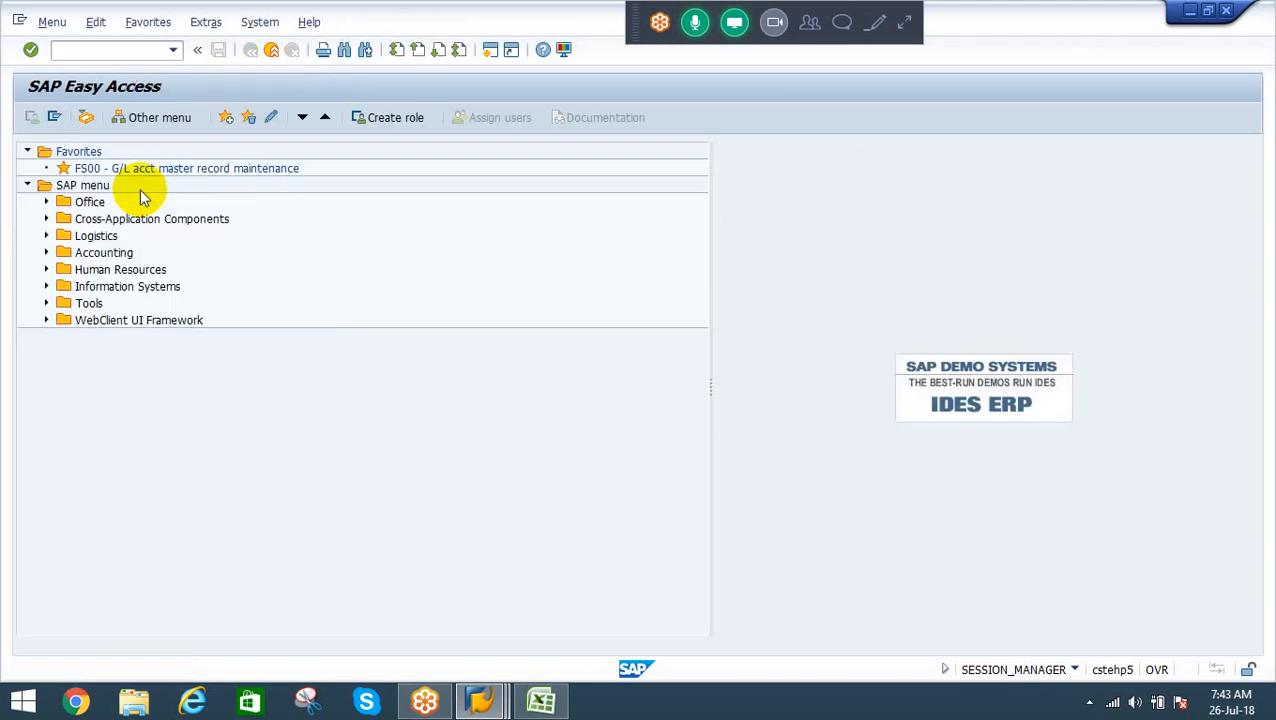
pyautogui.click(61, 52)
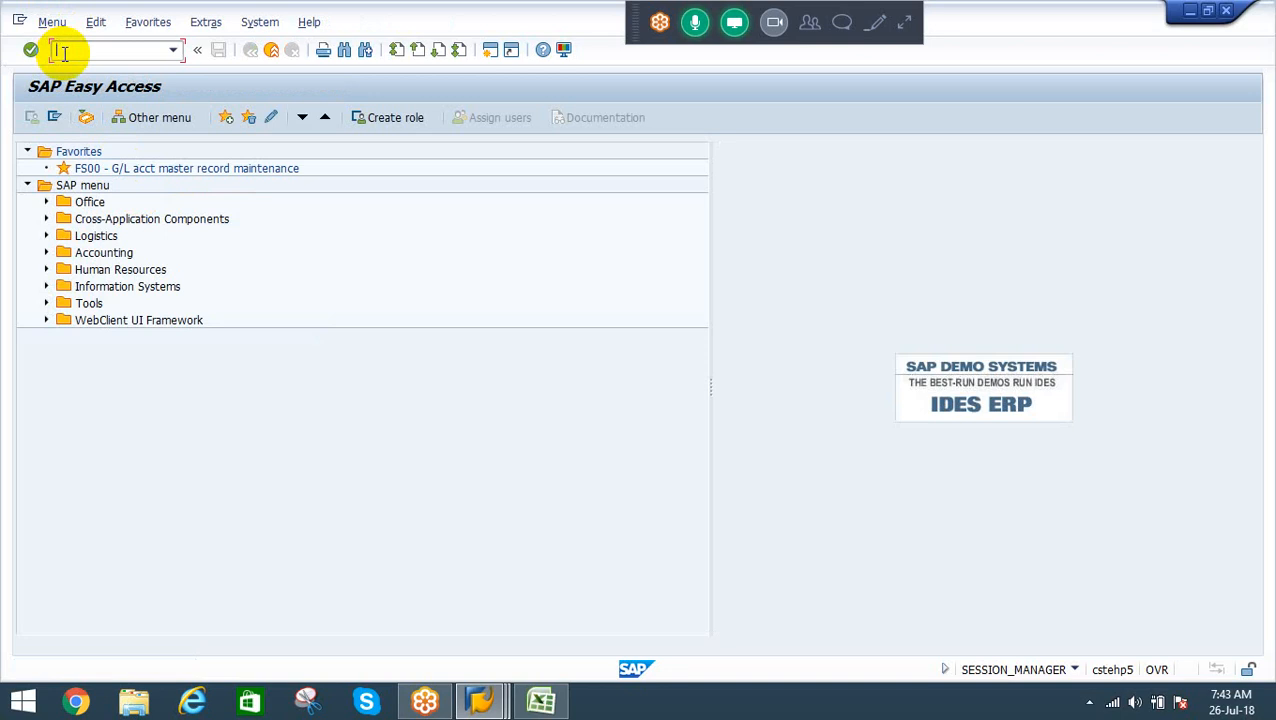
pyautogui.write('migo')
pyautogui.press('Return')
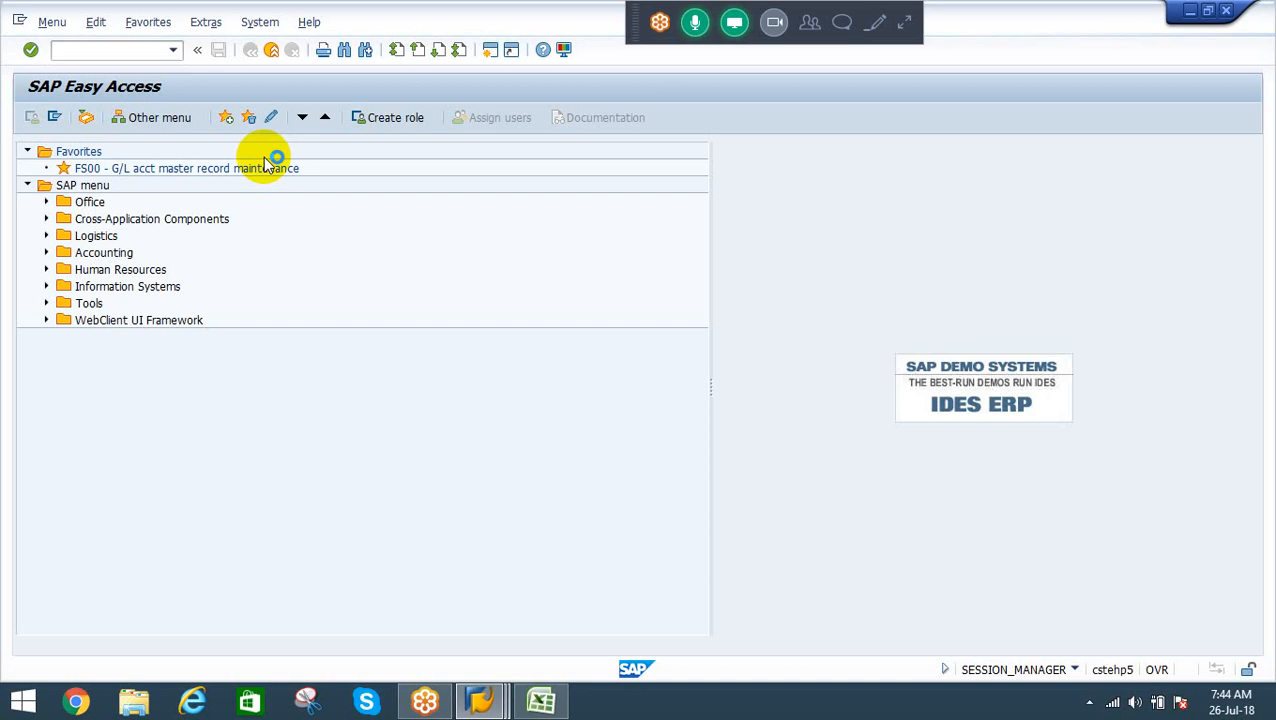
pyautogui.doubleClick(266, 165)
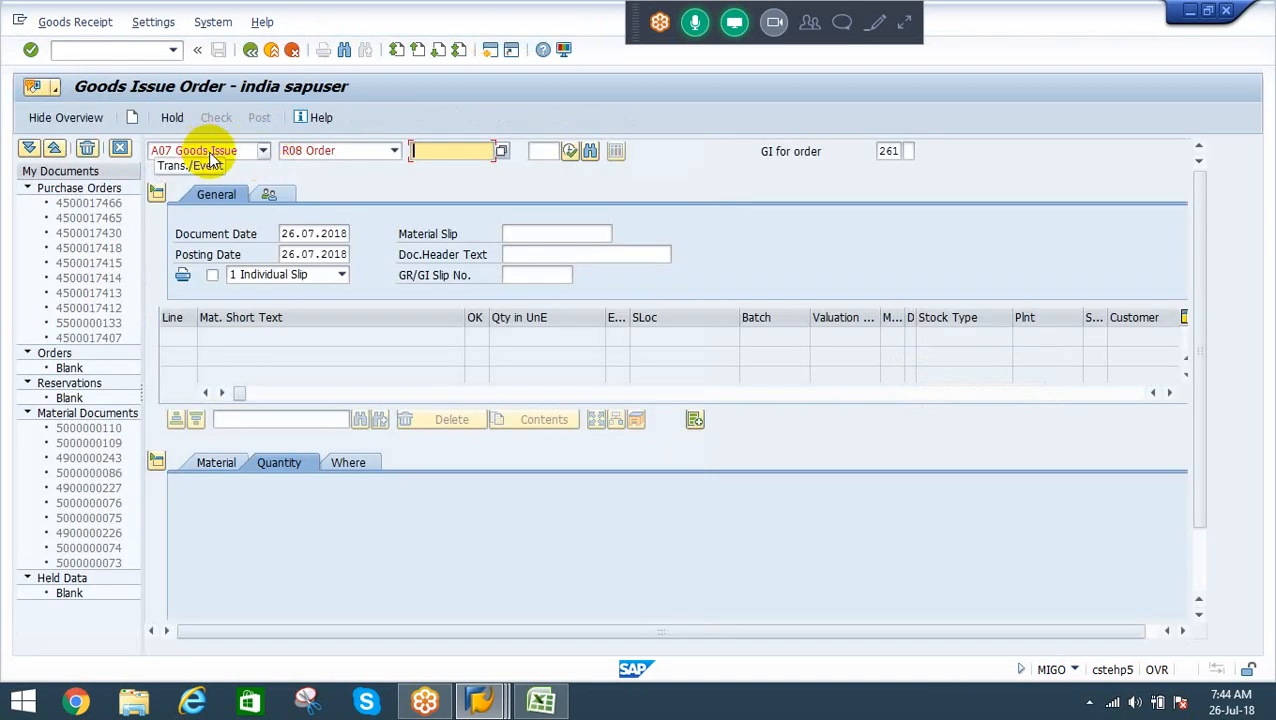
# Keep A07 Goods Issue against R08 Order and load the components using the copied production order number
pyautogui.click(333, 155)
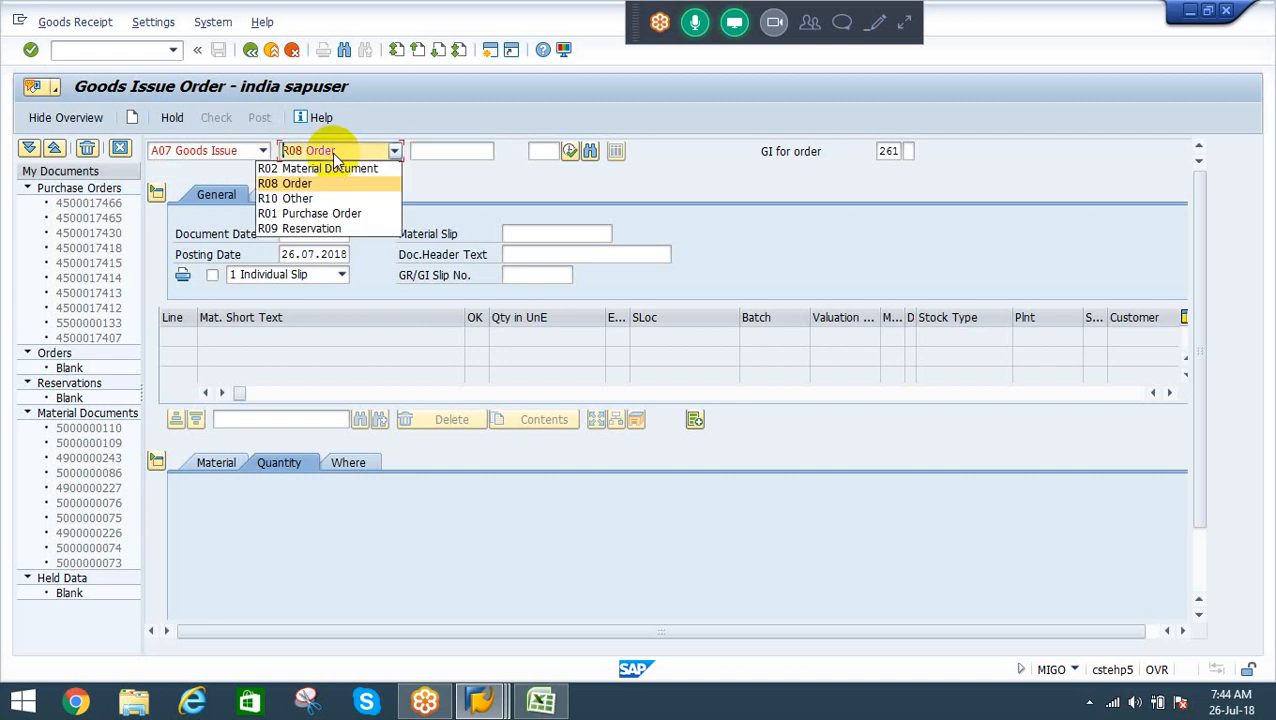
pyautogui.click(330, 152)
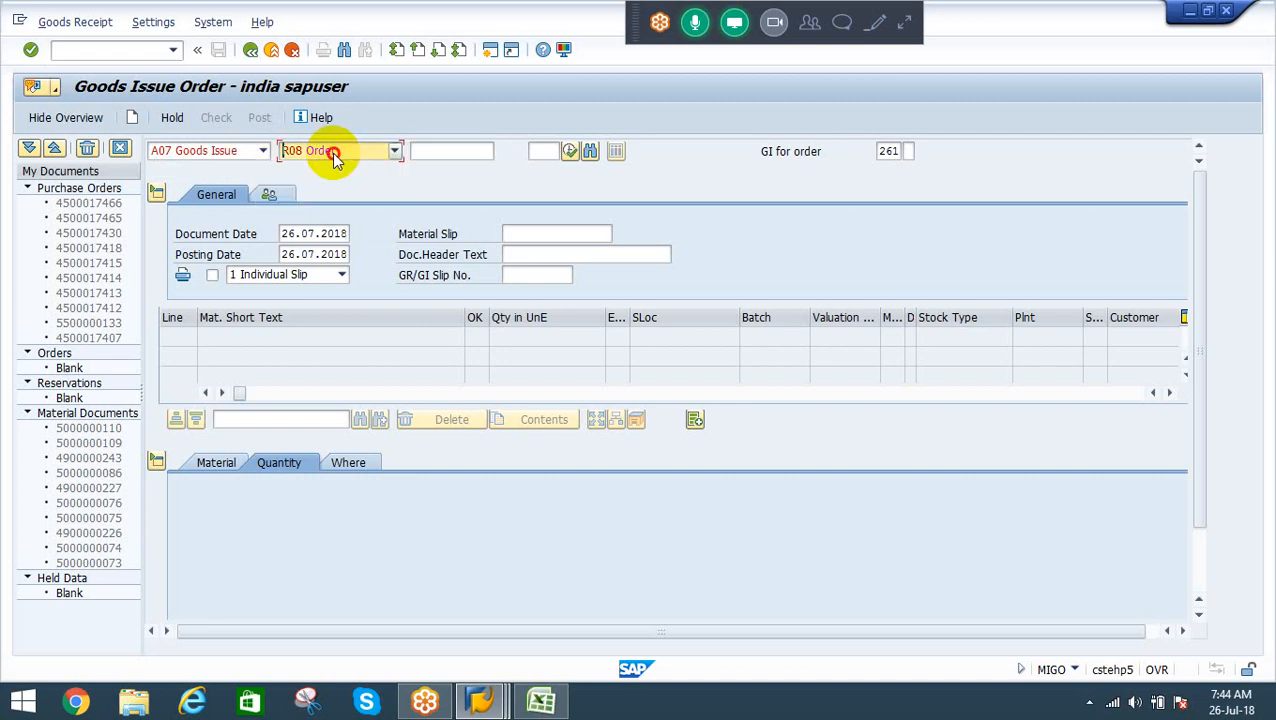
pyautogui.click(225, 155)
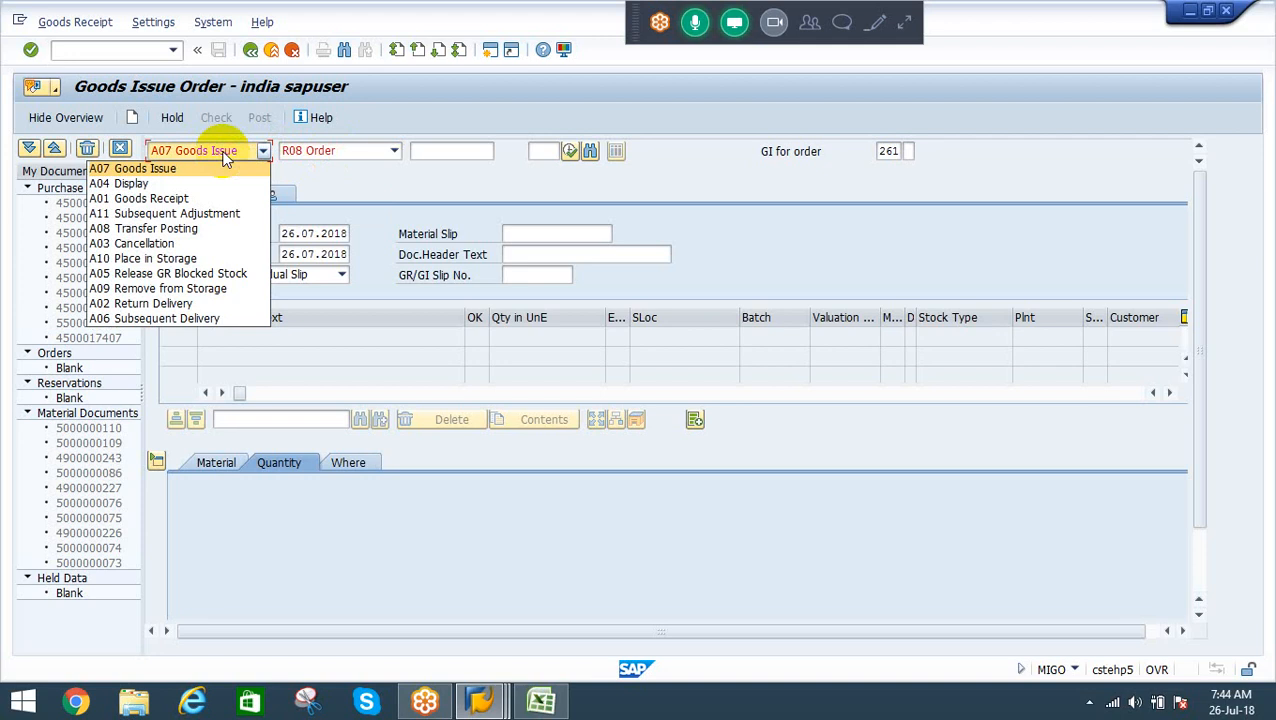
pyautogui.click(225, 155)
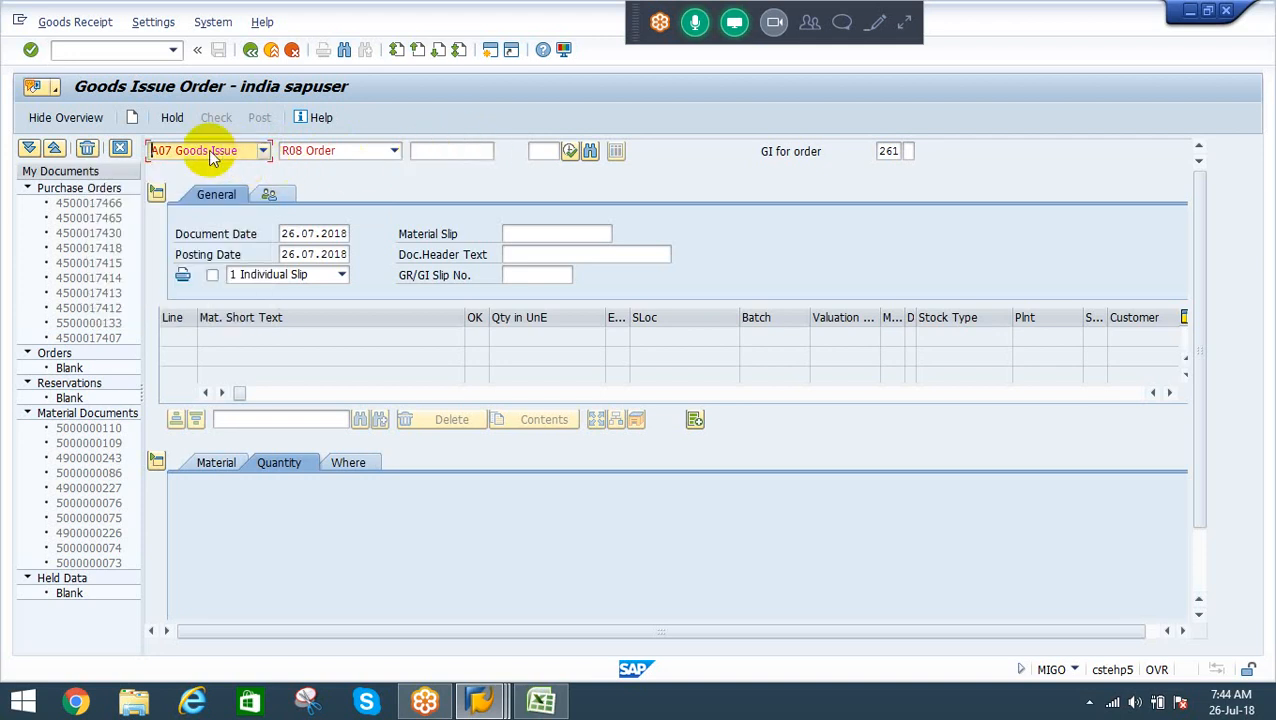
pyautogui.click(433, 150)
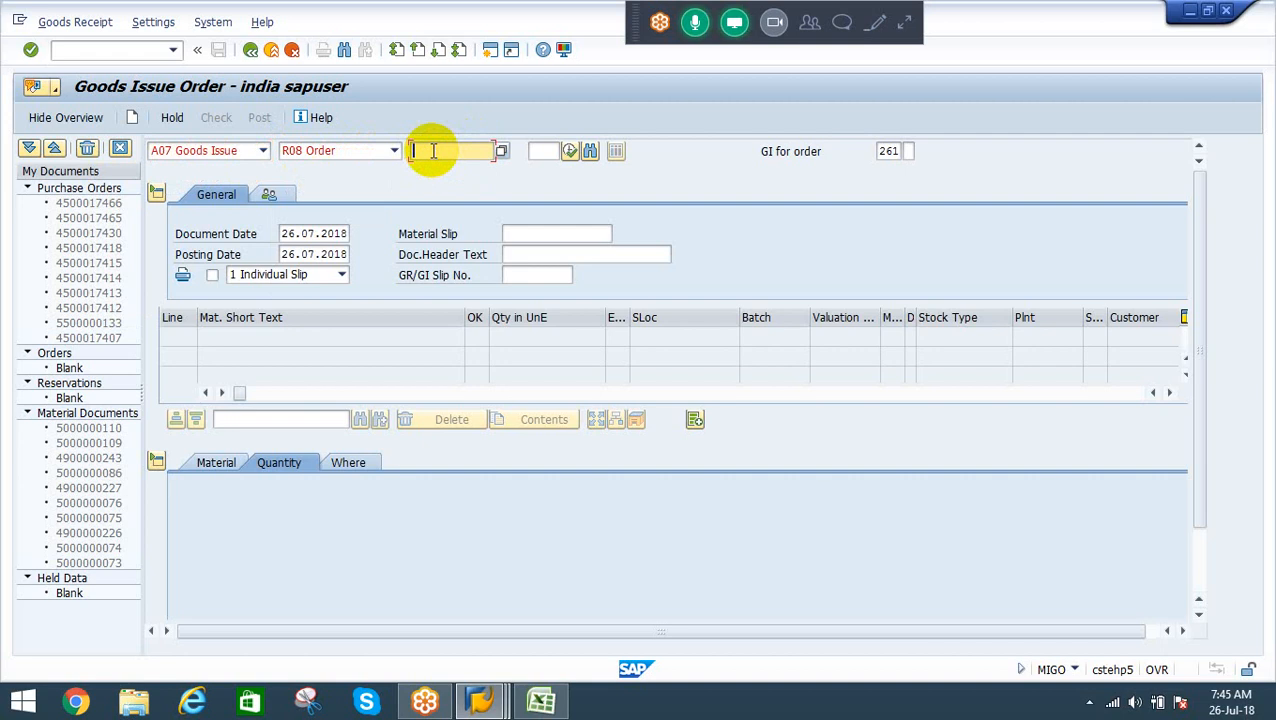
pyautogui.hotkey('ctrl', 'v')
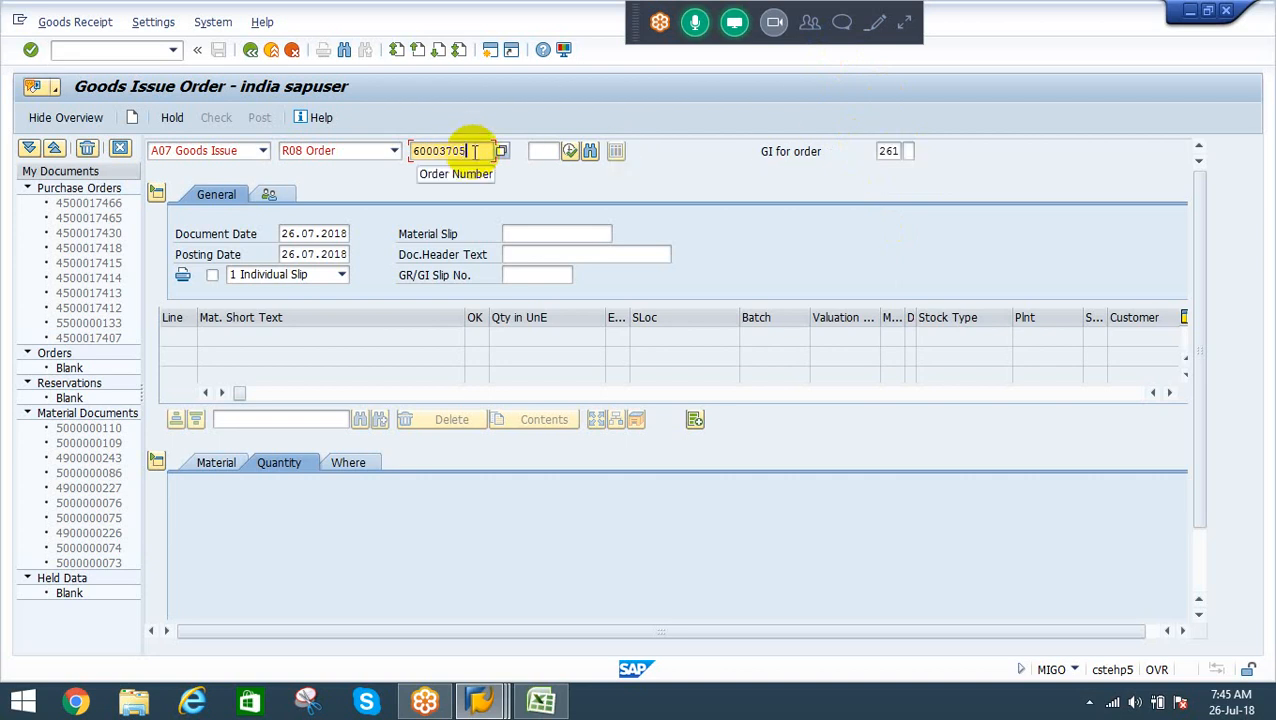
pyautogui.press('Return')
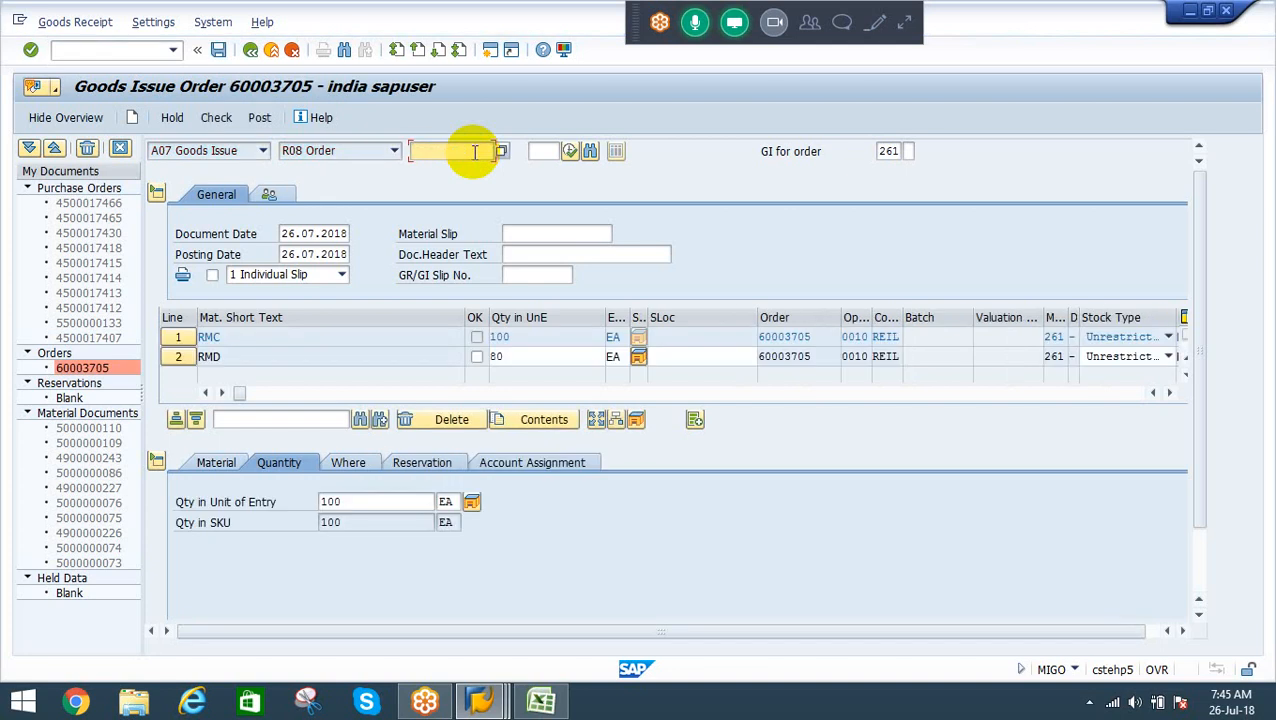
# Examine the proposed issue quantities of components RMC and RMD in the goods issue items
pyautogui.click(519, 340)
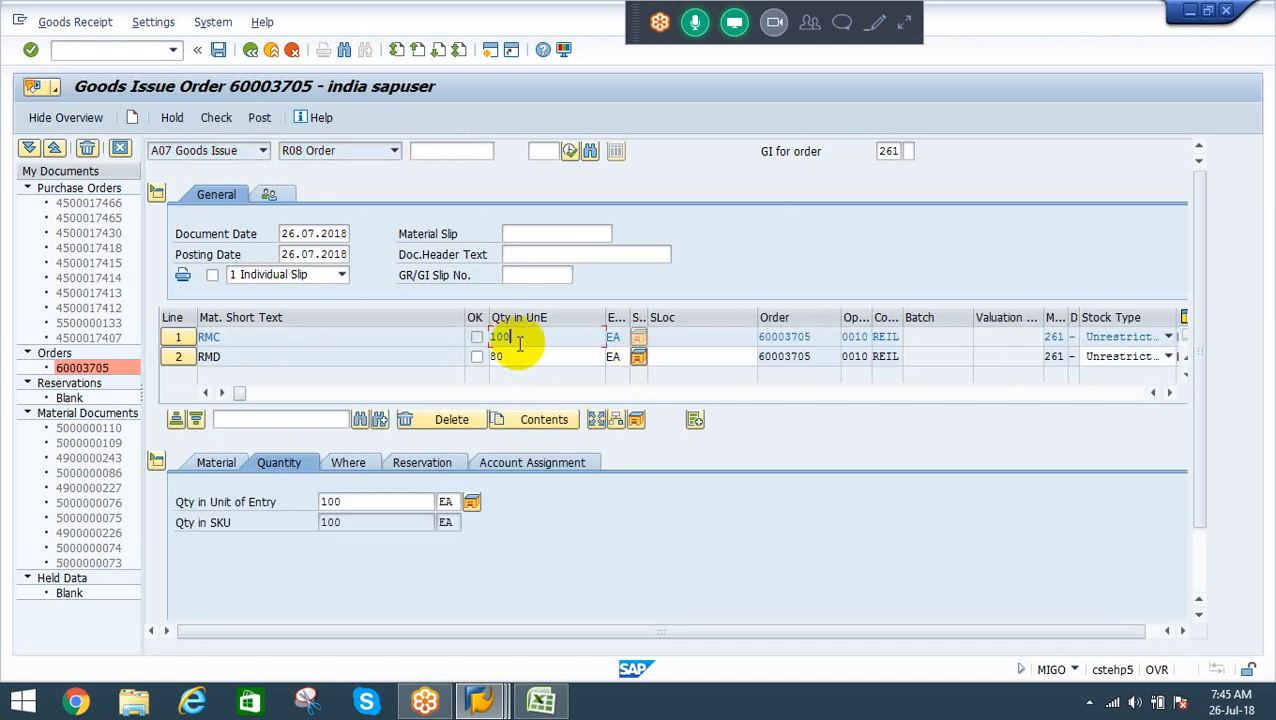
pyautogui.click(513, 356)
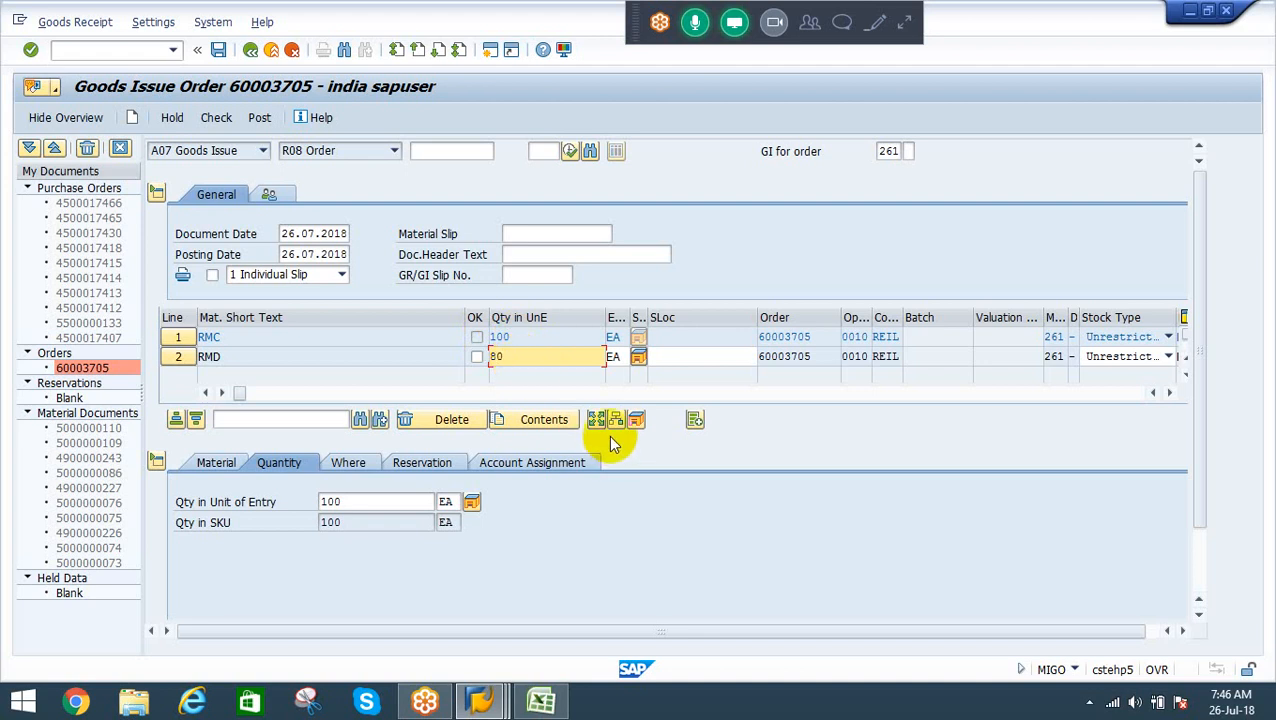
pyautogui.click(522, 336)
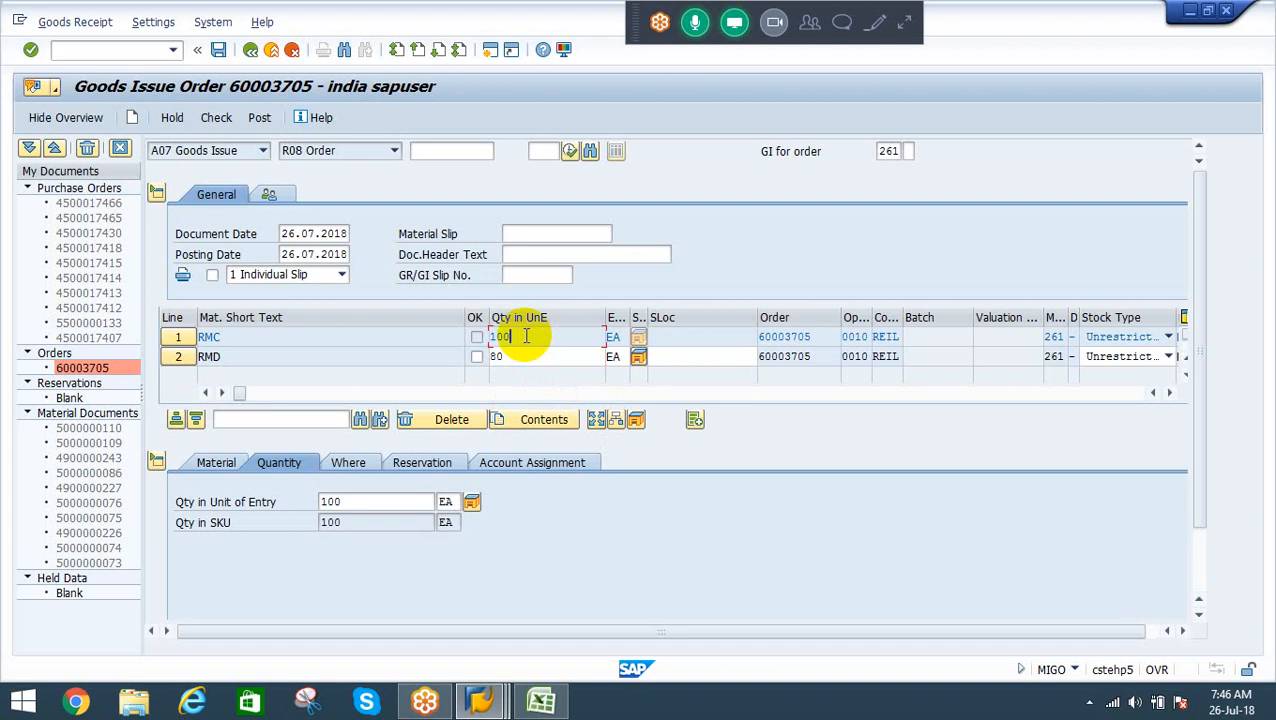
pyautogui.click(512, 335)
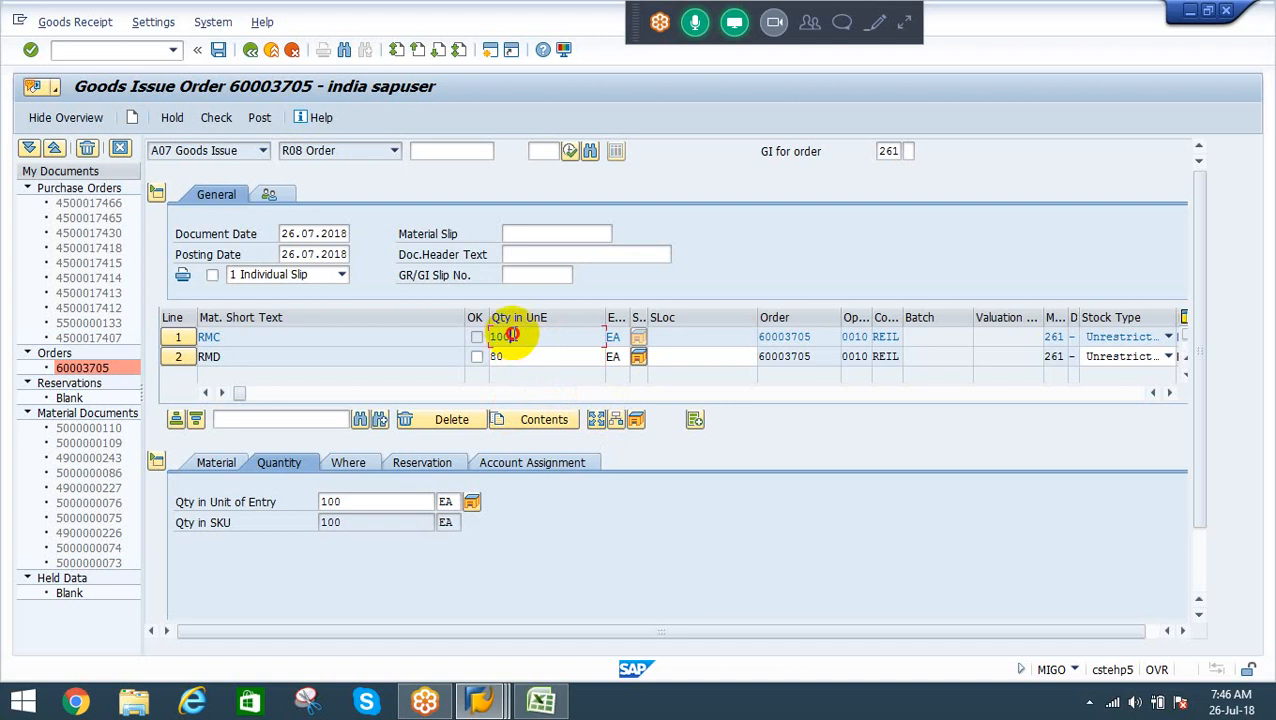
pyautogui.moveTo(512, 335); pyautogui.dragTo(472, 339)
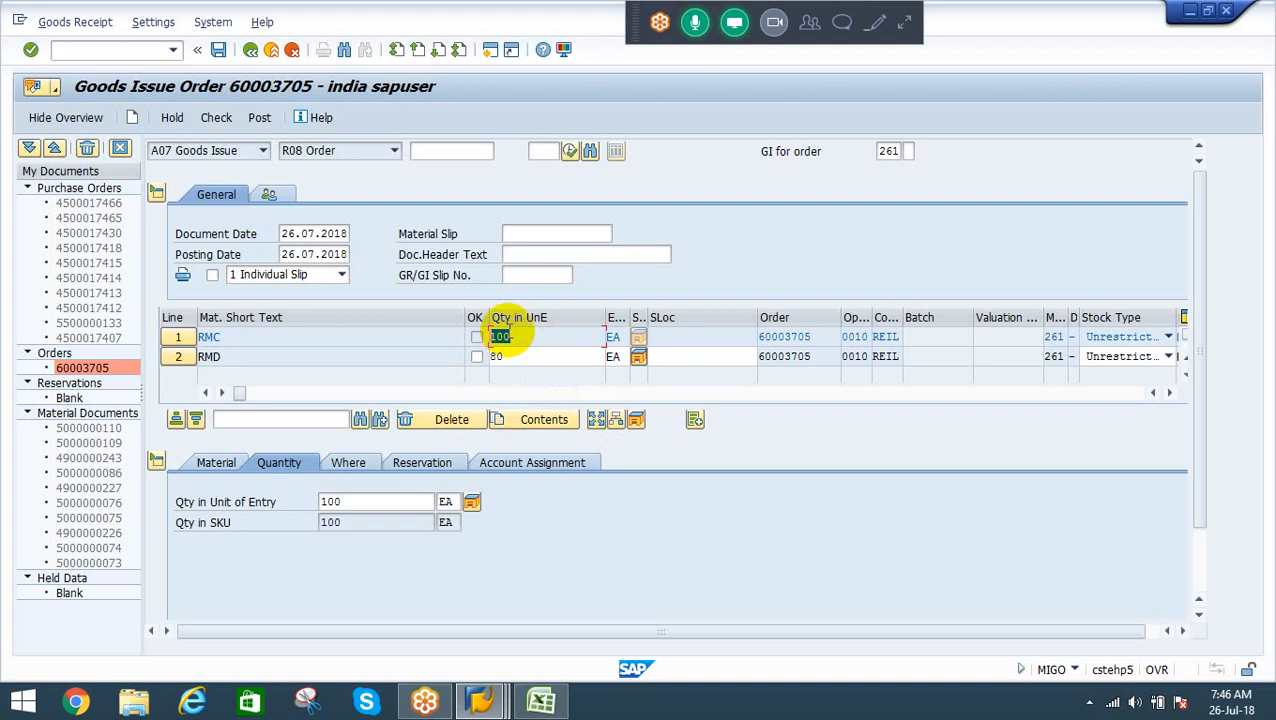
pyautogui.rightClick(498, 357)
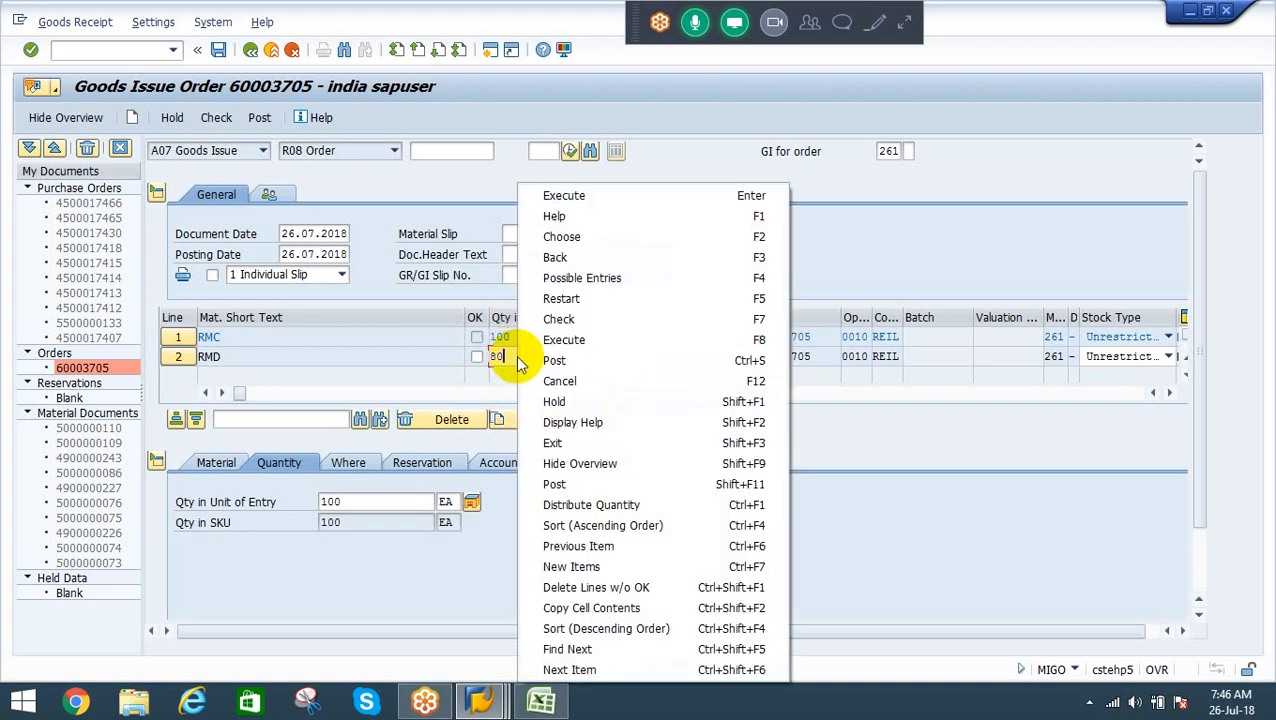
pyautogui.click(497, 357)
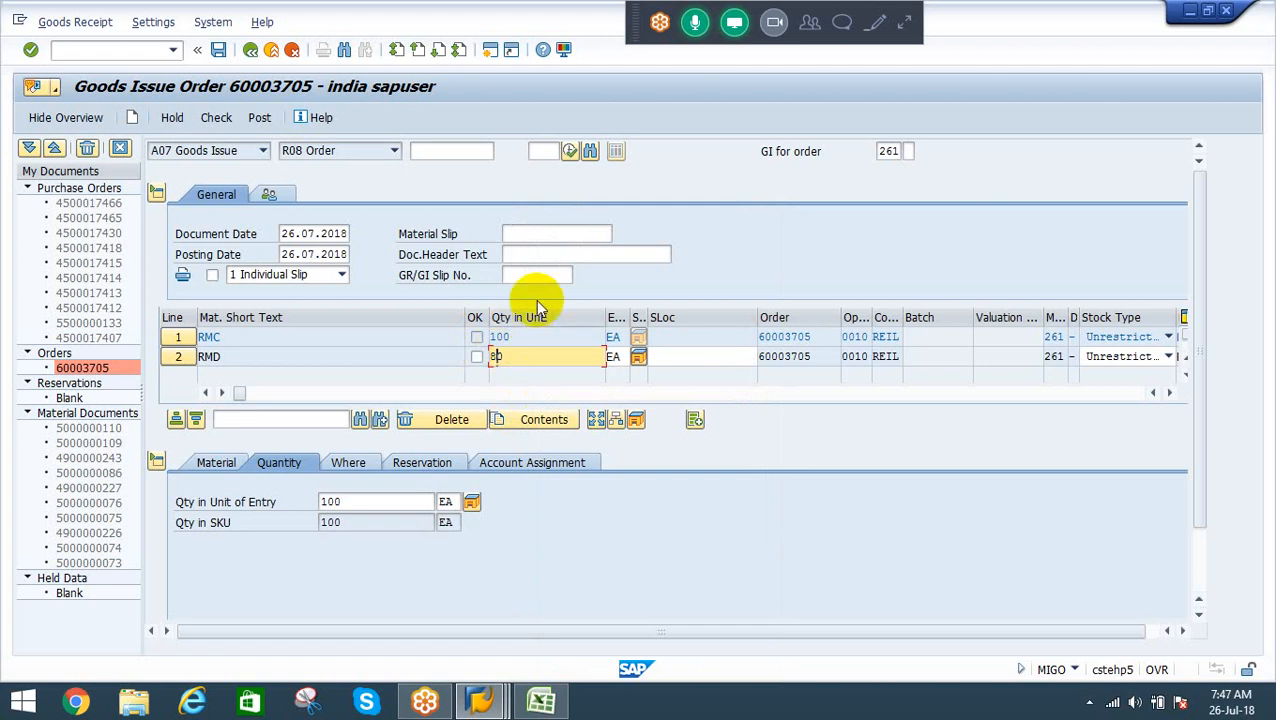
pyautogui.rightClick(525, 336)
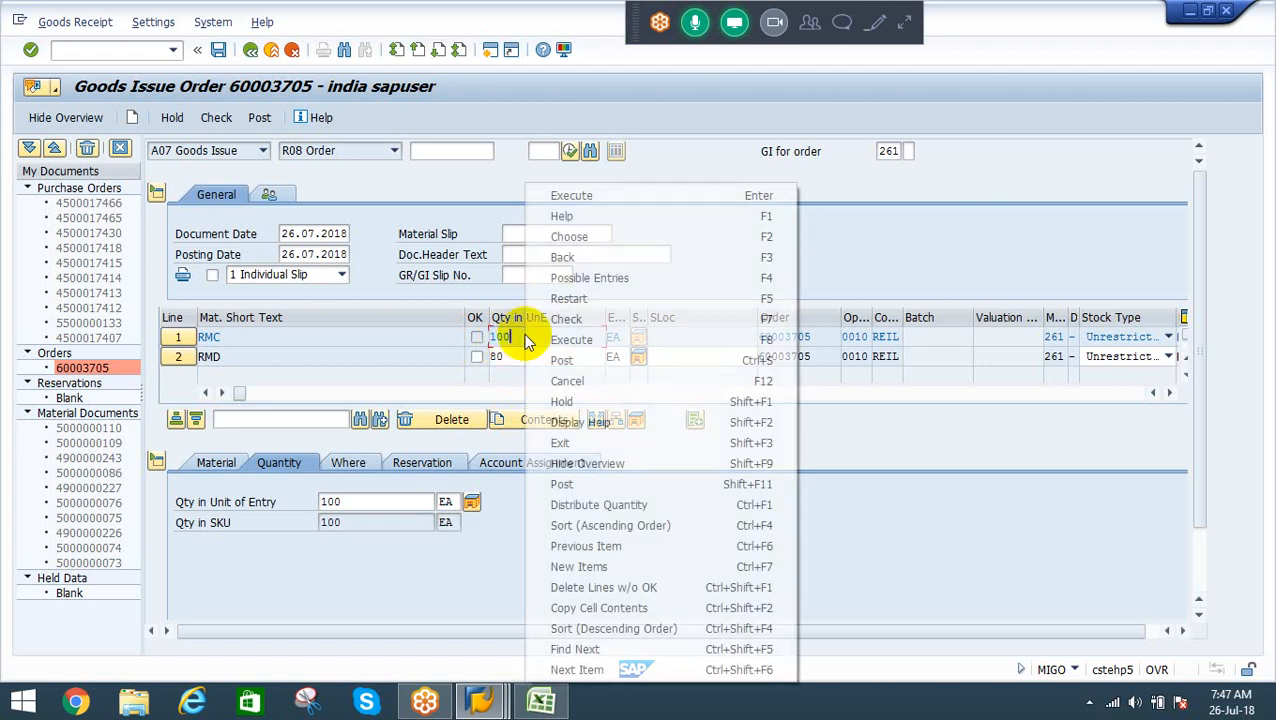
pyautogui.click(500, 337)
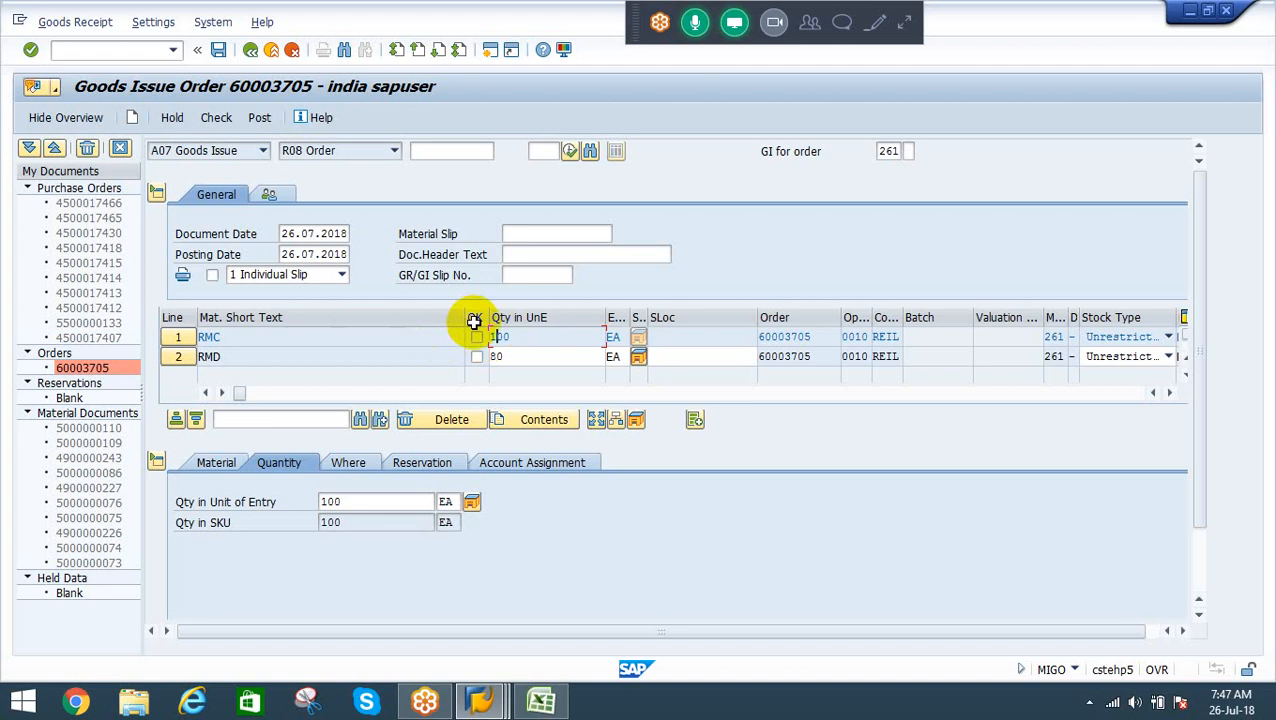
pyautogui.click(503, 357)
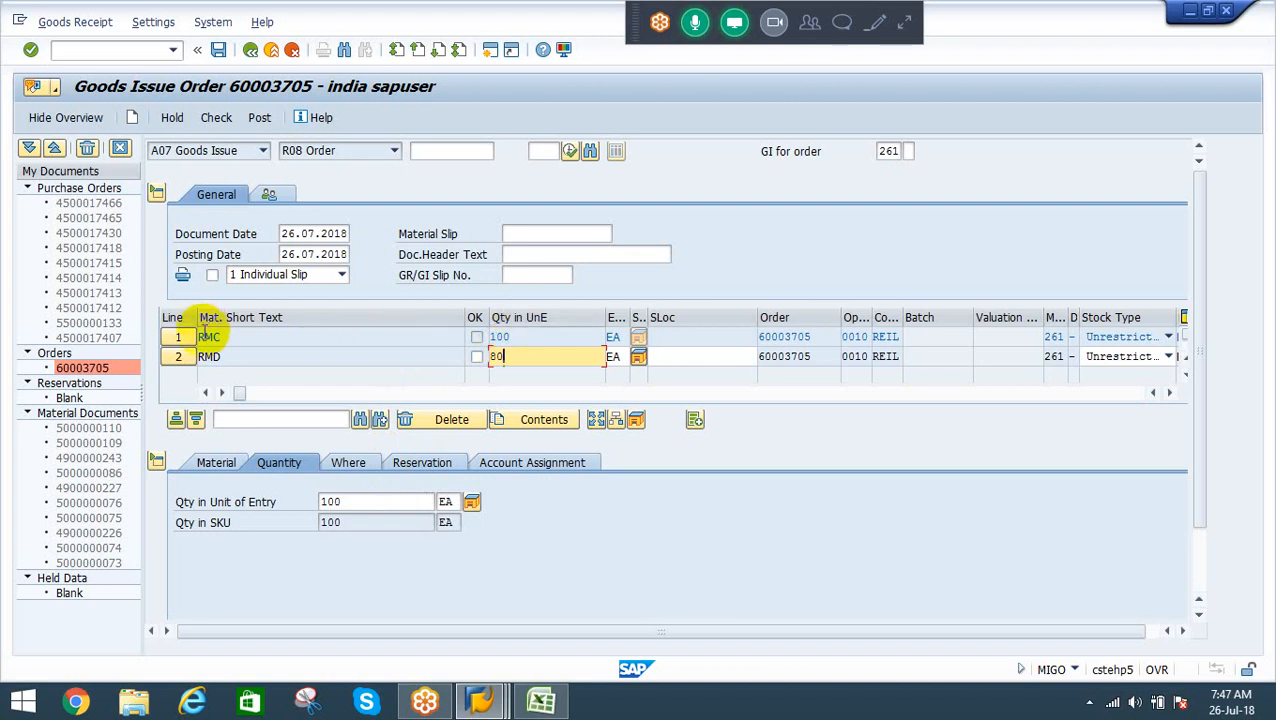
pyautogui.rightClick(345, 501)
pyautogui.click(344, 500)
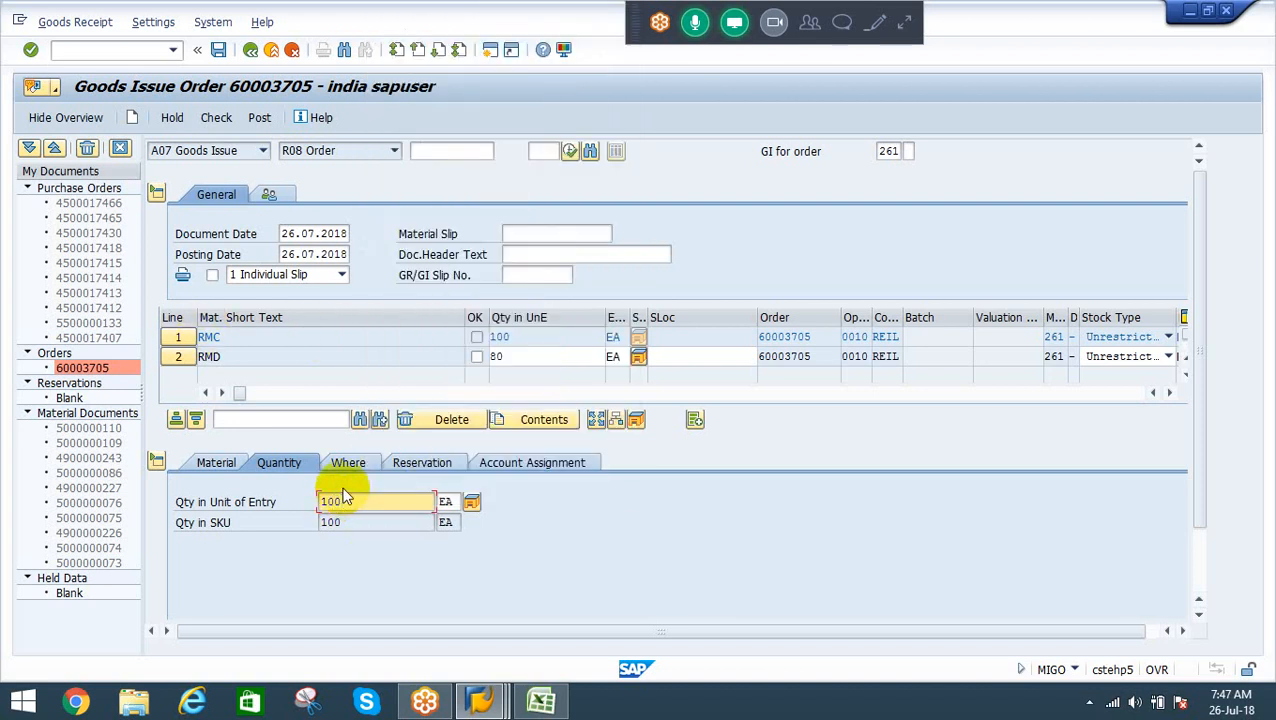
# Set the issue quantity of component RMC to 20 EA and mark the item as OK
pyautogui.click(177, 342)
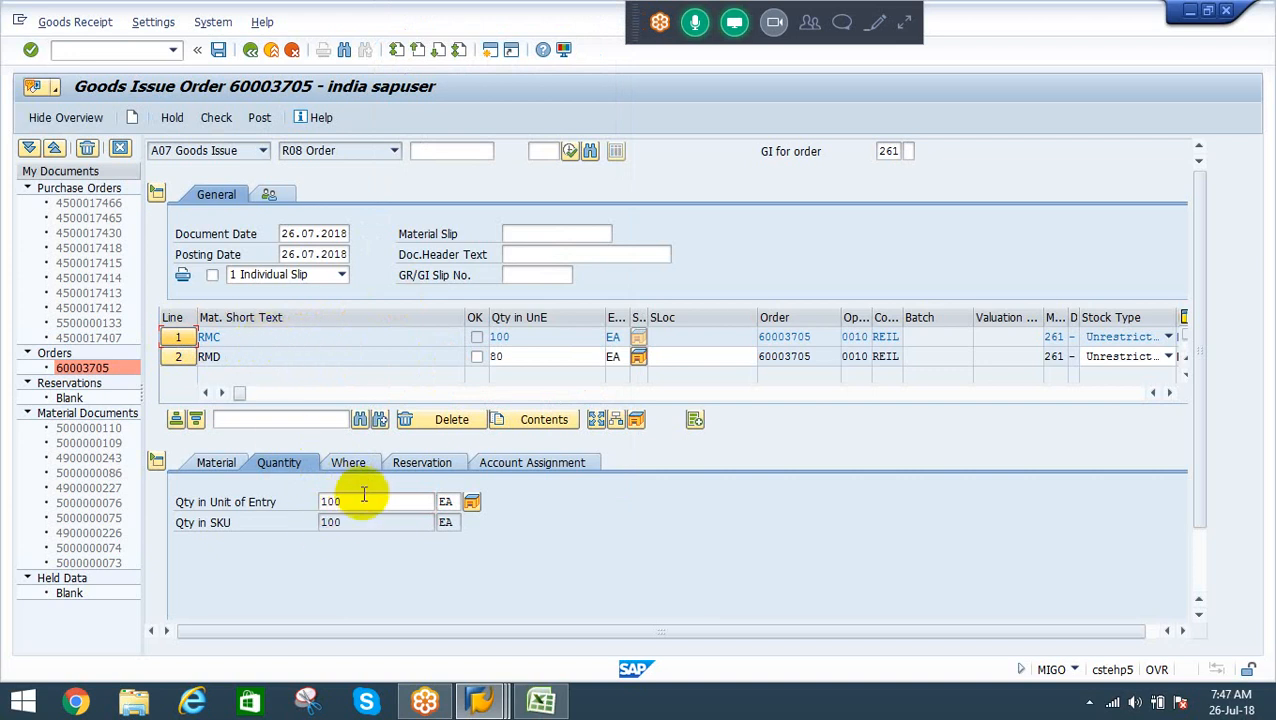
pyautogui.moveTo(364, 500); pyautogui.dragTo(249, 450)
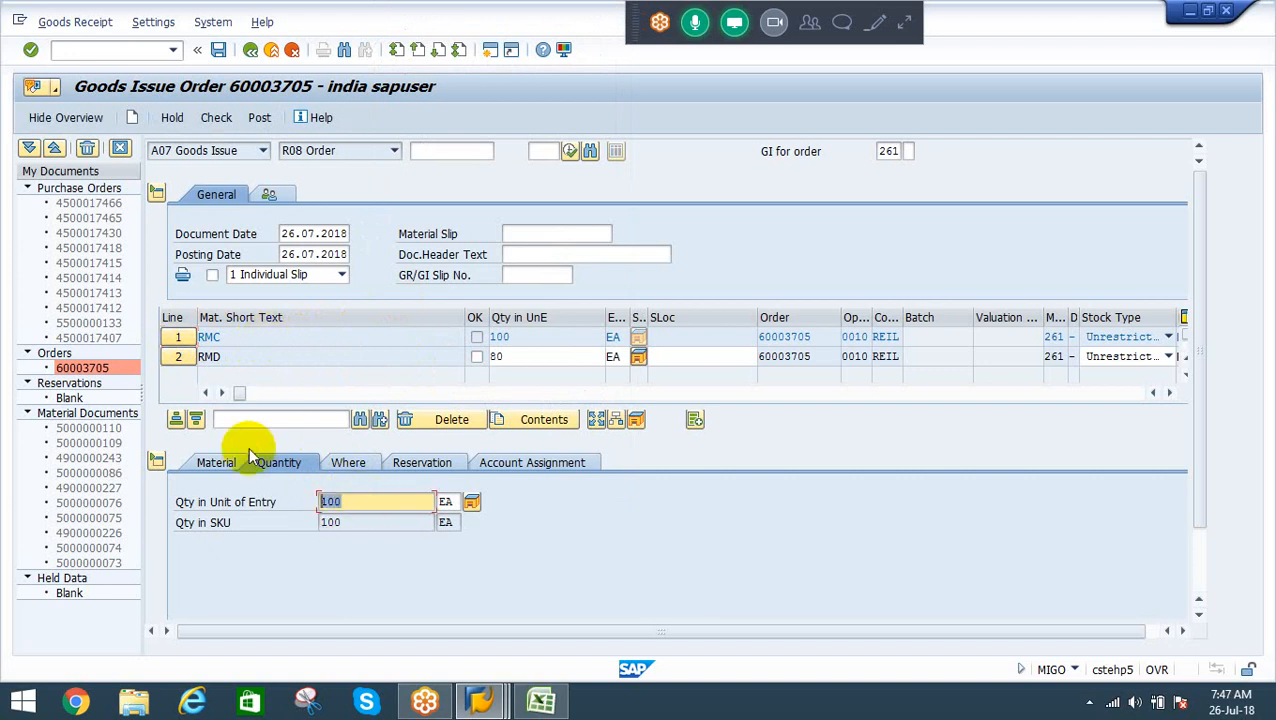
pyautogui.write('20')
pyautogui.press('Return')
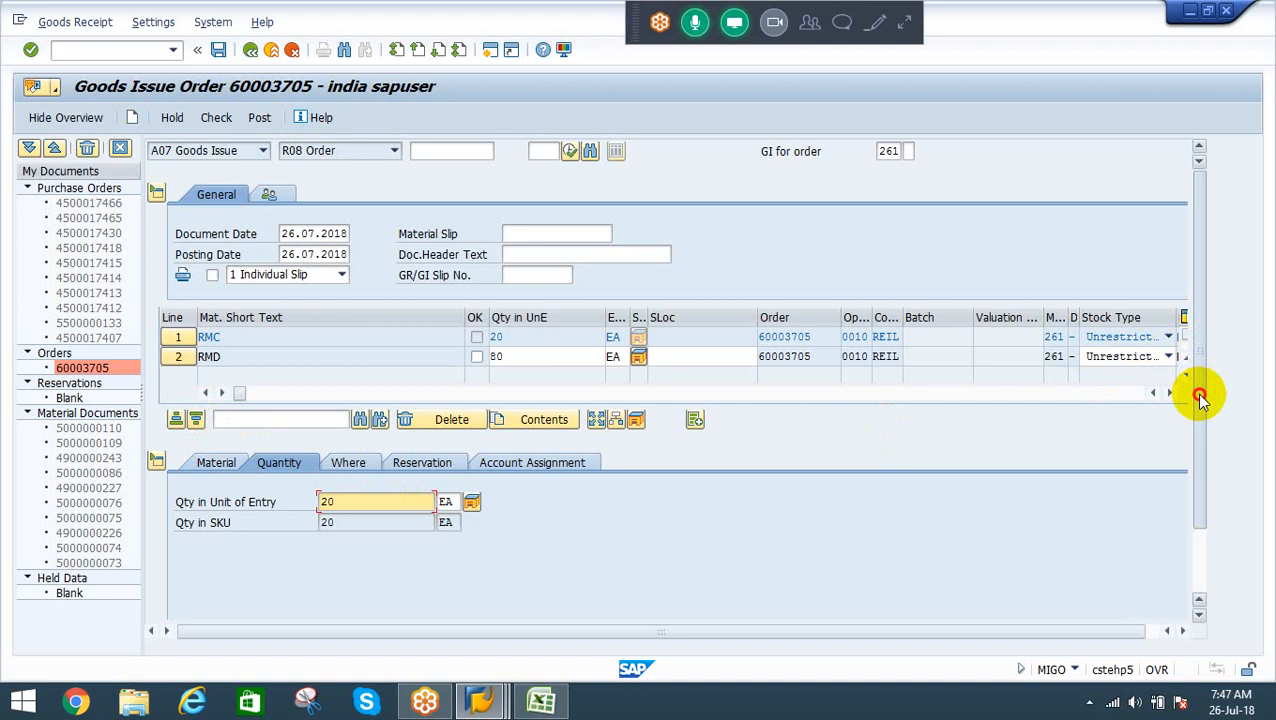
pyautogui.moveTo(1199, 393); pyautogui.dragTo(1211, 490)
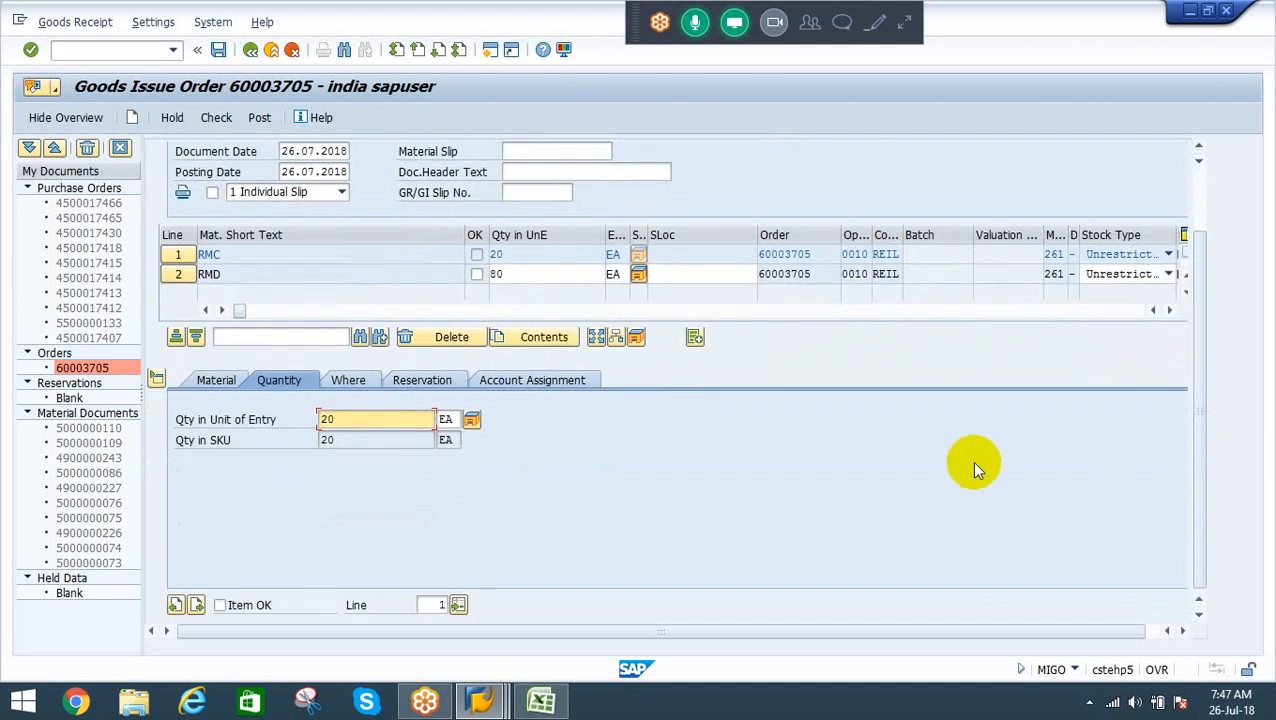
pyautogui.click(220, 606)
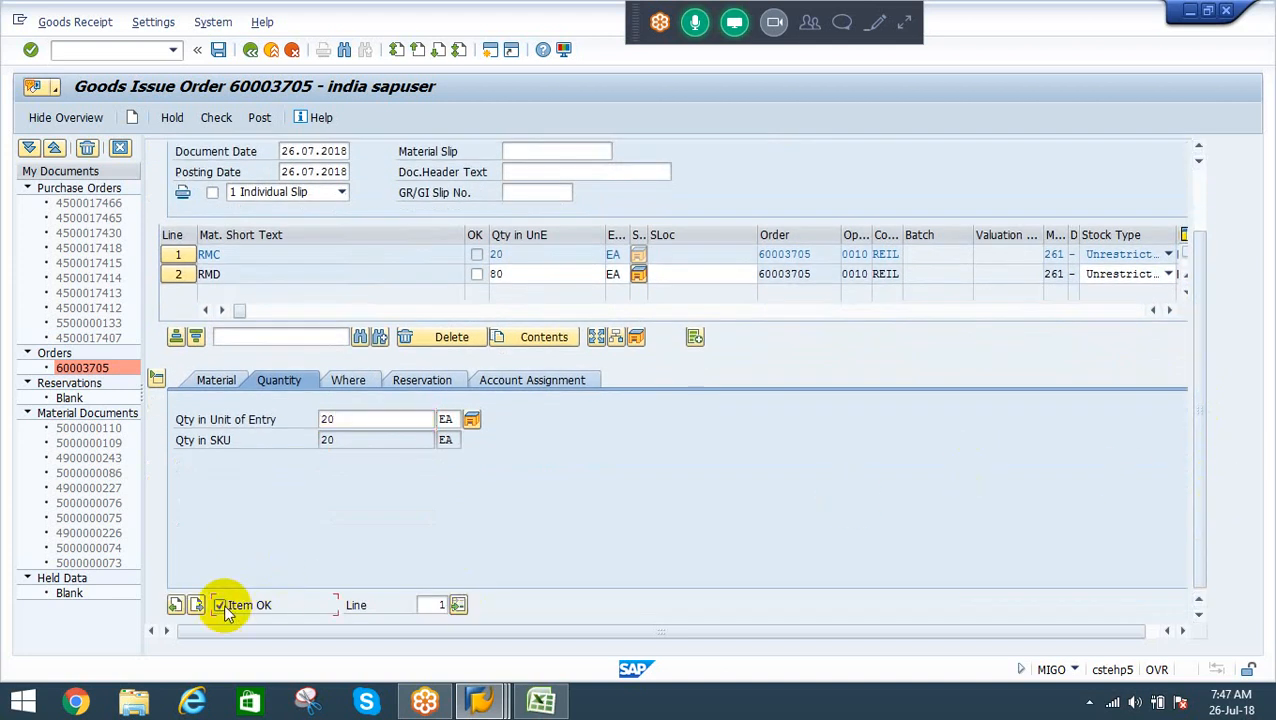
# Set the issue quantity of component RMD to 25 EA and mark the item as OK
pyautogui.click(179, 276)
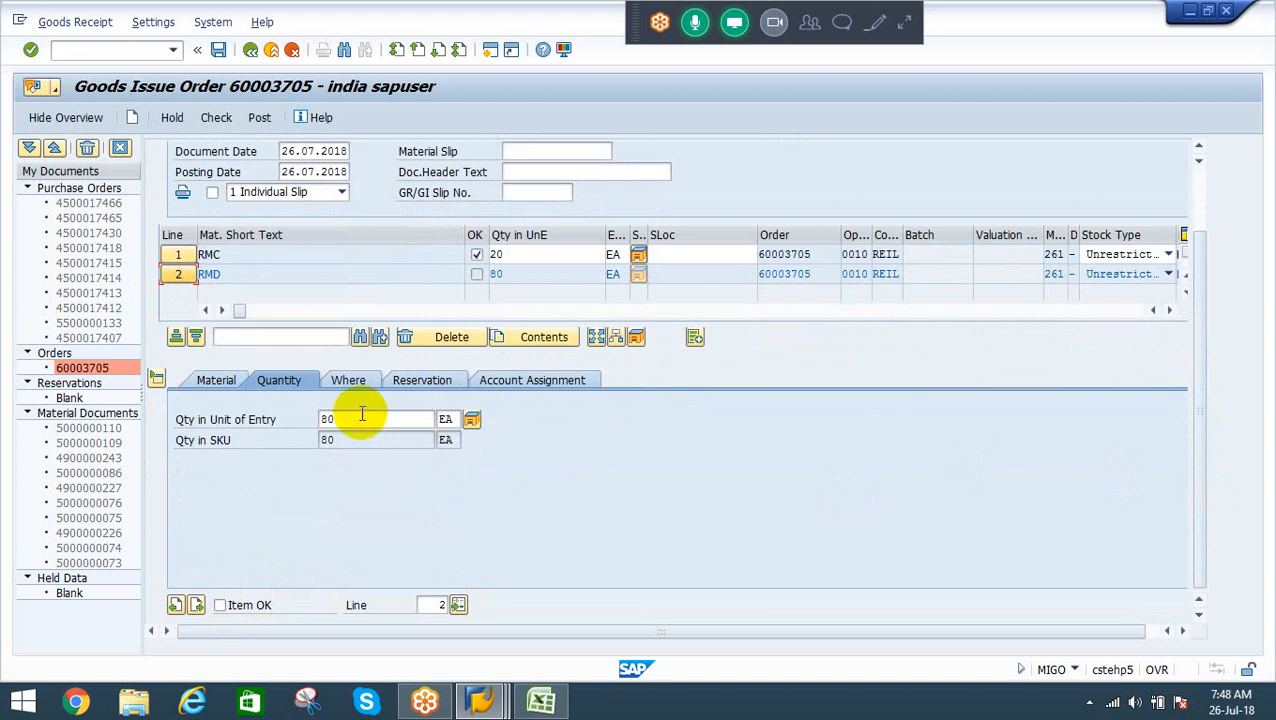
pyautogui.moveTo(395, 419); pyautogui.dragTo(257, 396)
pyautogui.write('25')
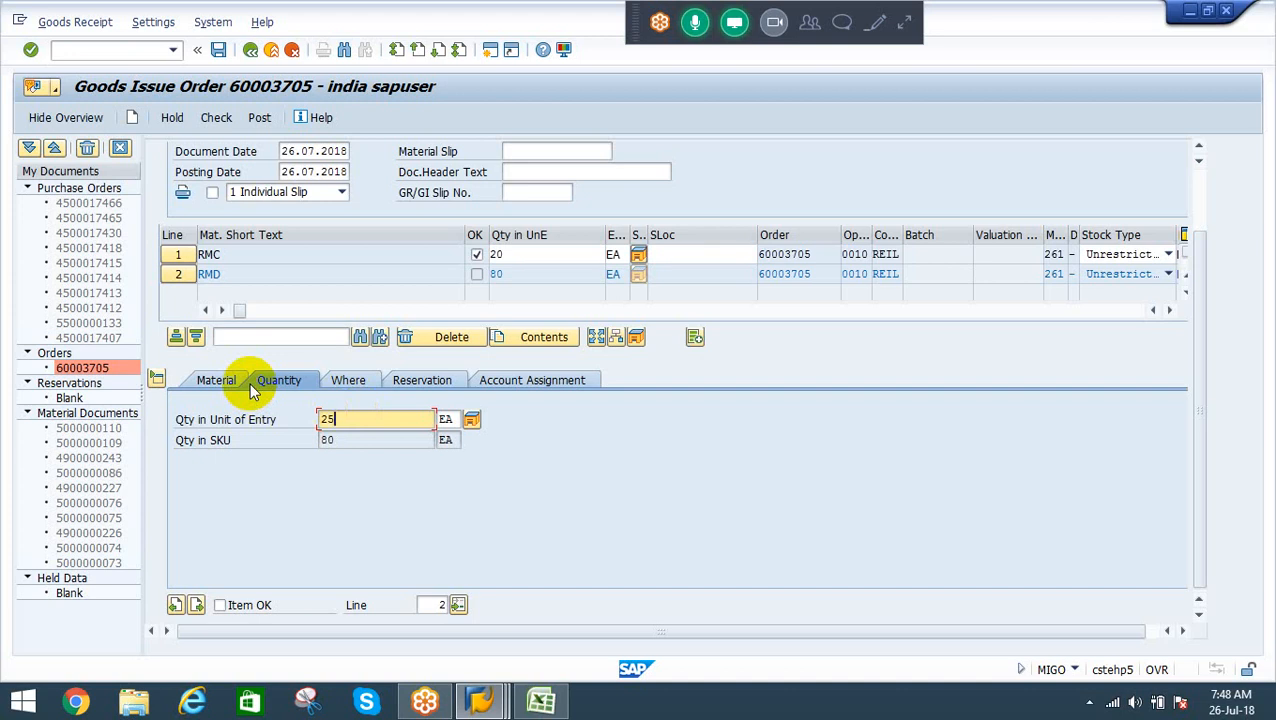
pyautogui.press('Return')
pyautogui.click(219, 605)
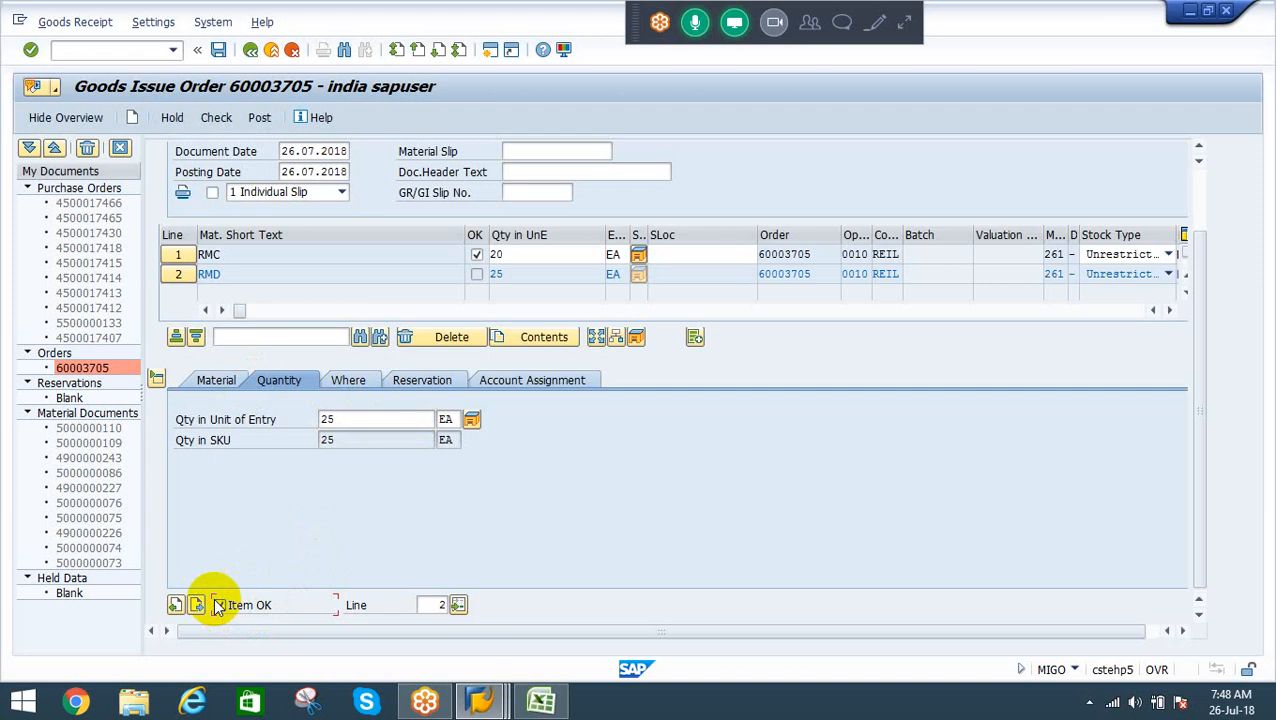
pyautogui.click(219, 605)
pyautogui.click(218, 607)
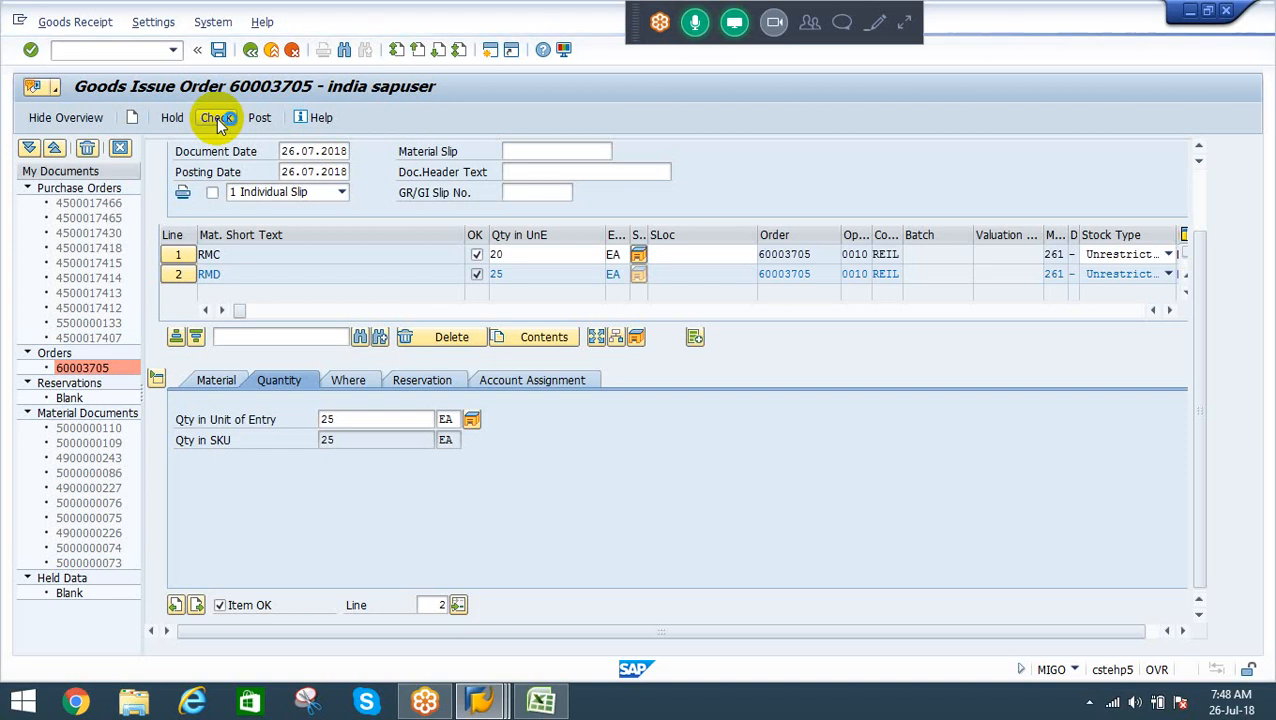
# Switch to the material display session, open transaction OBYC, and display procedure GBB, Offsetting entry for inventory posting
pyautogui.hotkey('alt', 'Tab')
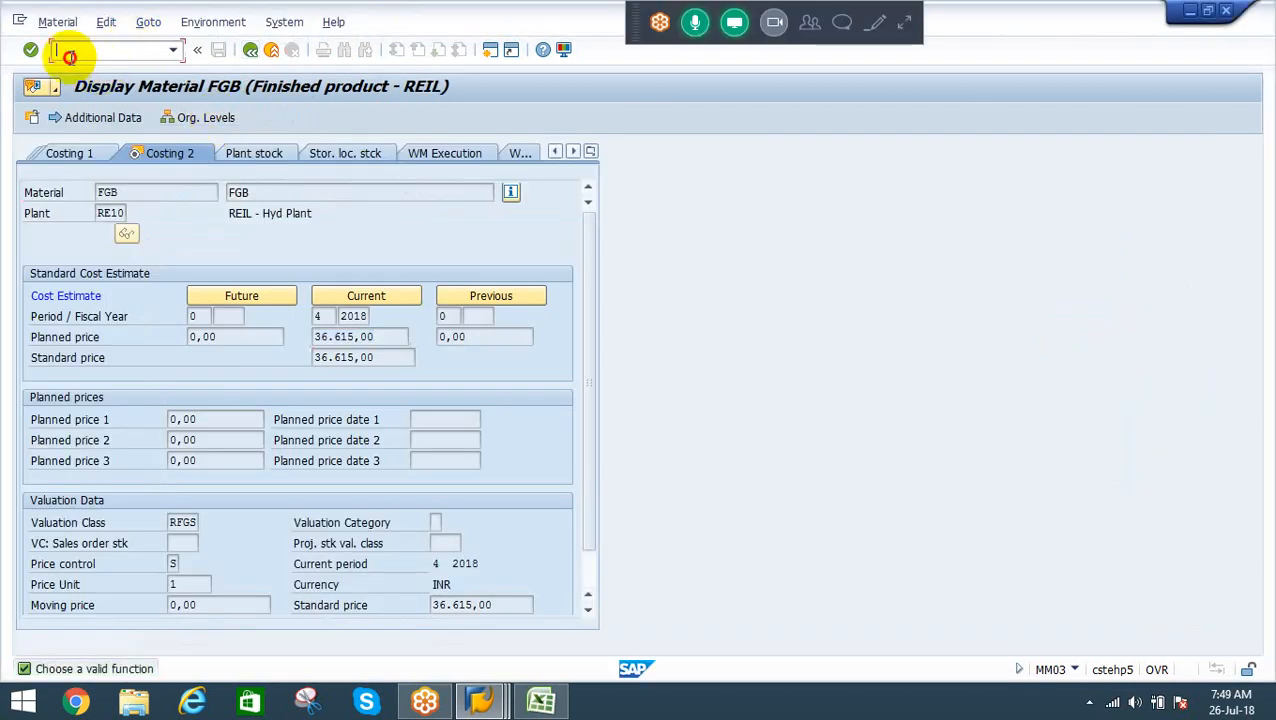
pyautogui.click(71, 57)
pyautogui.write('/nobyc')
pyautogui.press('Return')
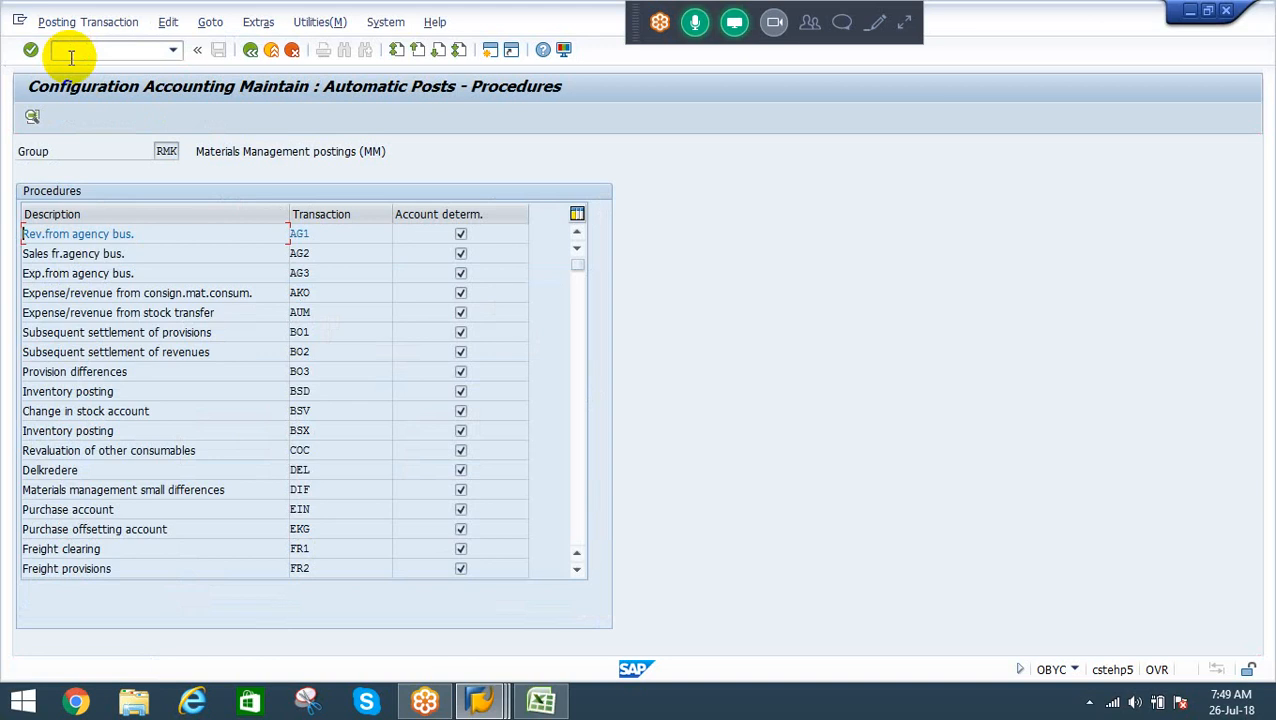
pyautogui.click(576, 520)
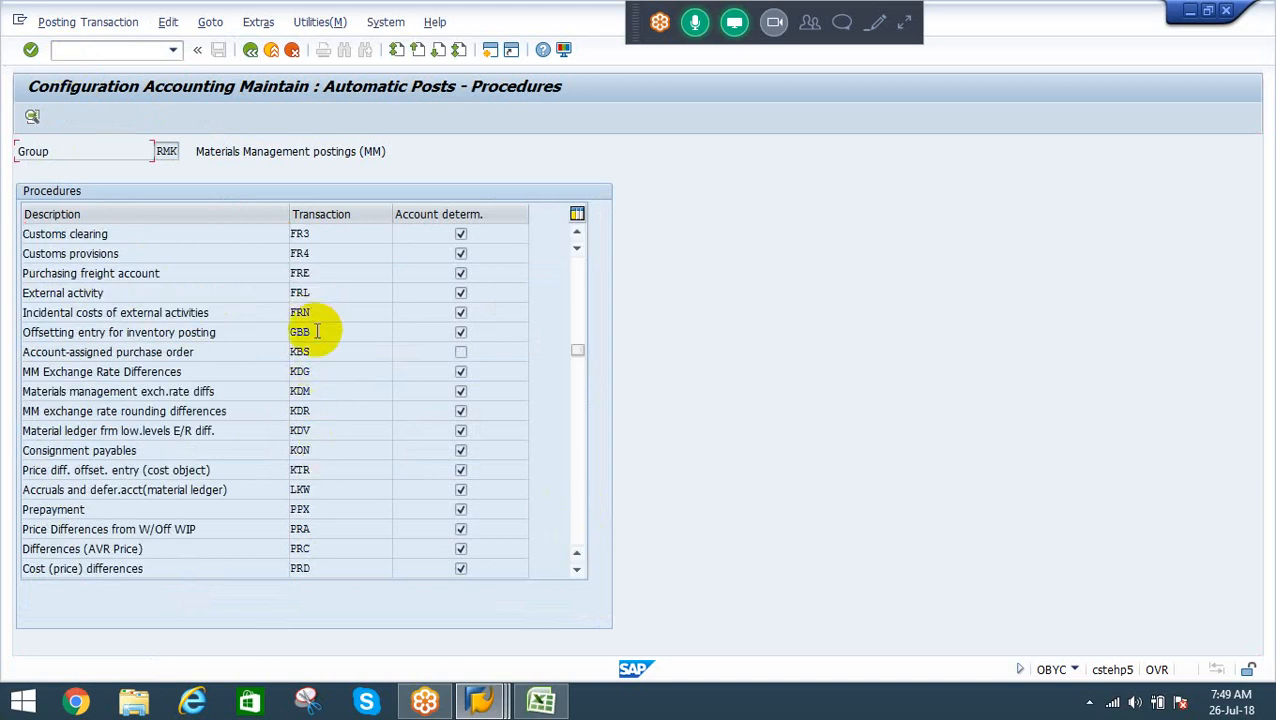
pyautogui.doubleClick(316, 331)
pyautogui.press('Return')
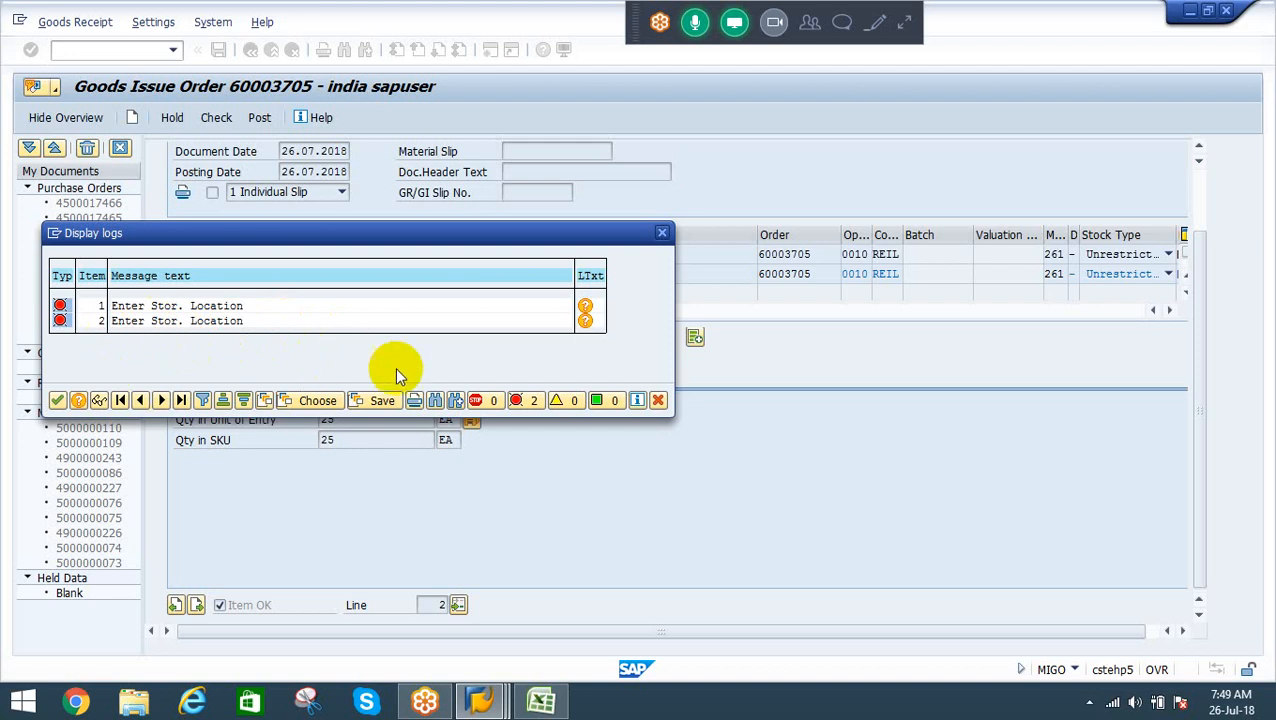
# Close the goods issue's check log and enter storage location SL1 for component RMD
pyautogui.click(658, 402)
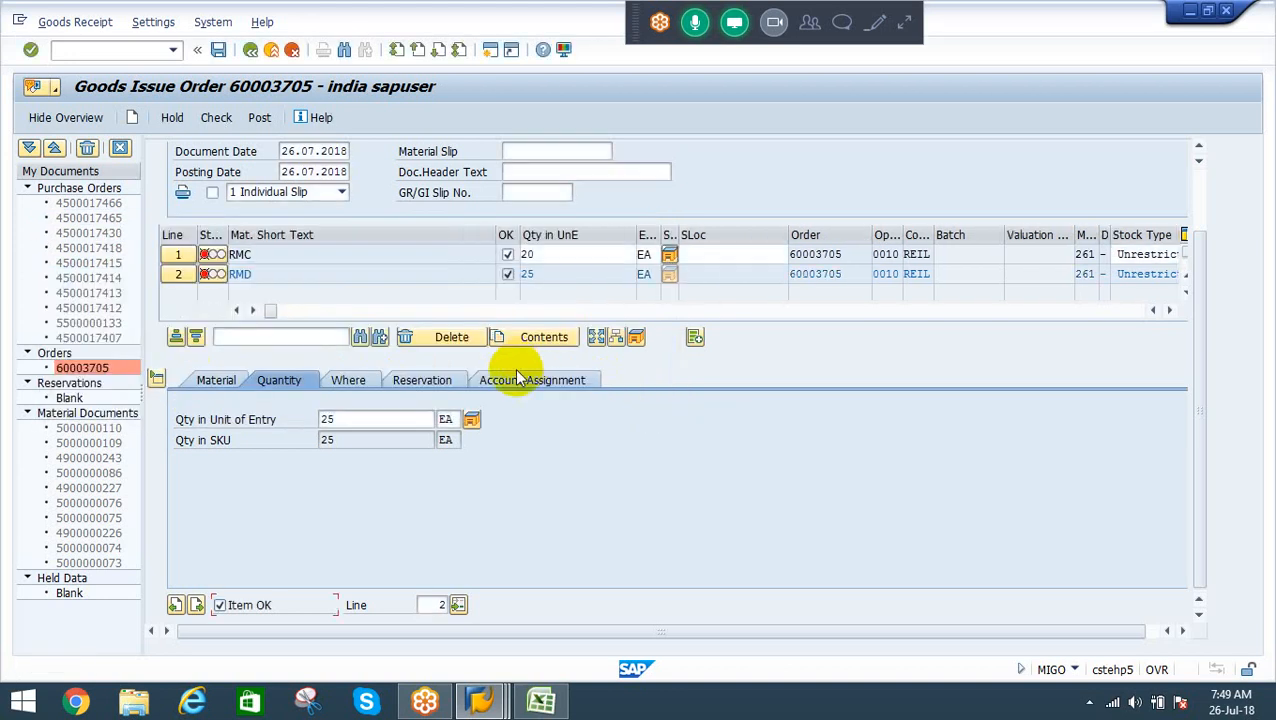
pyautogui.click(330, 378)
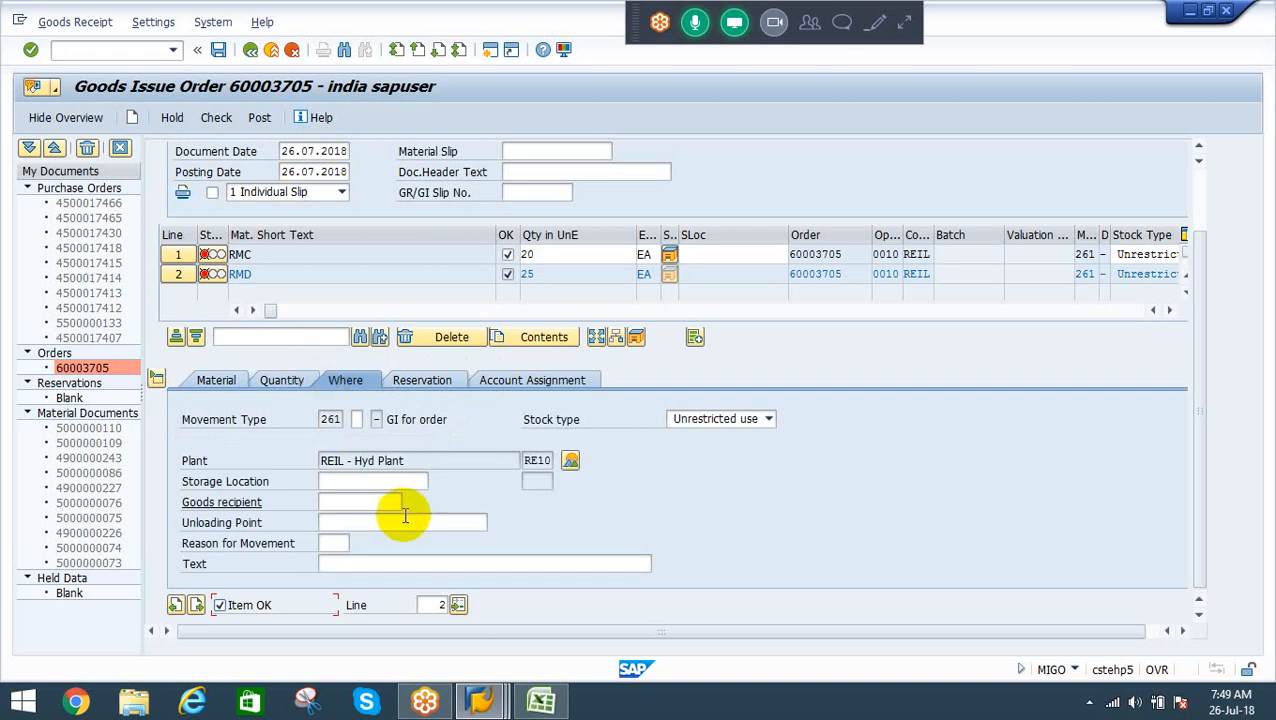
pyautogui.click(328, 502)
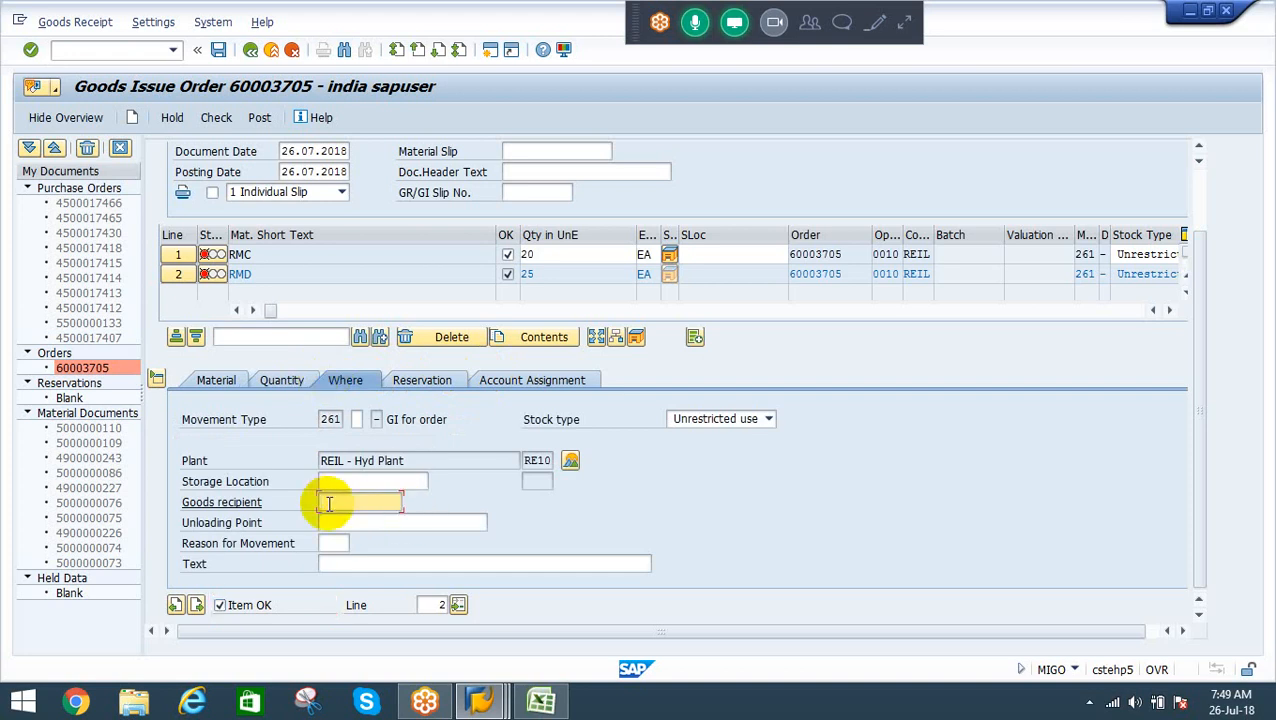
pyautogui.click(330, 481)
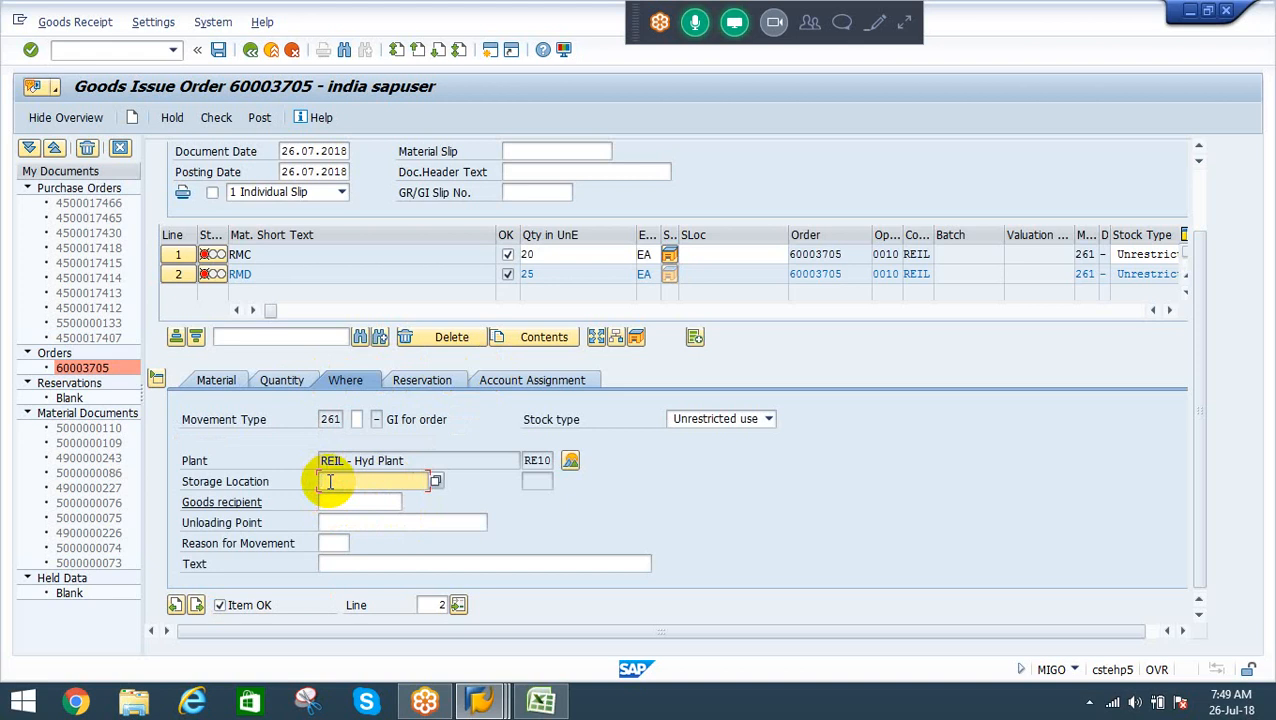
pyautogui.write('SL1')
pyautogui.press('Return')
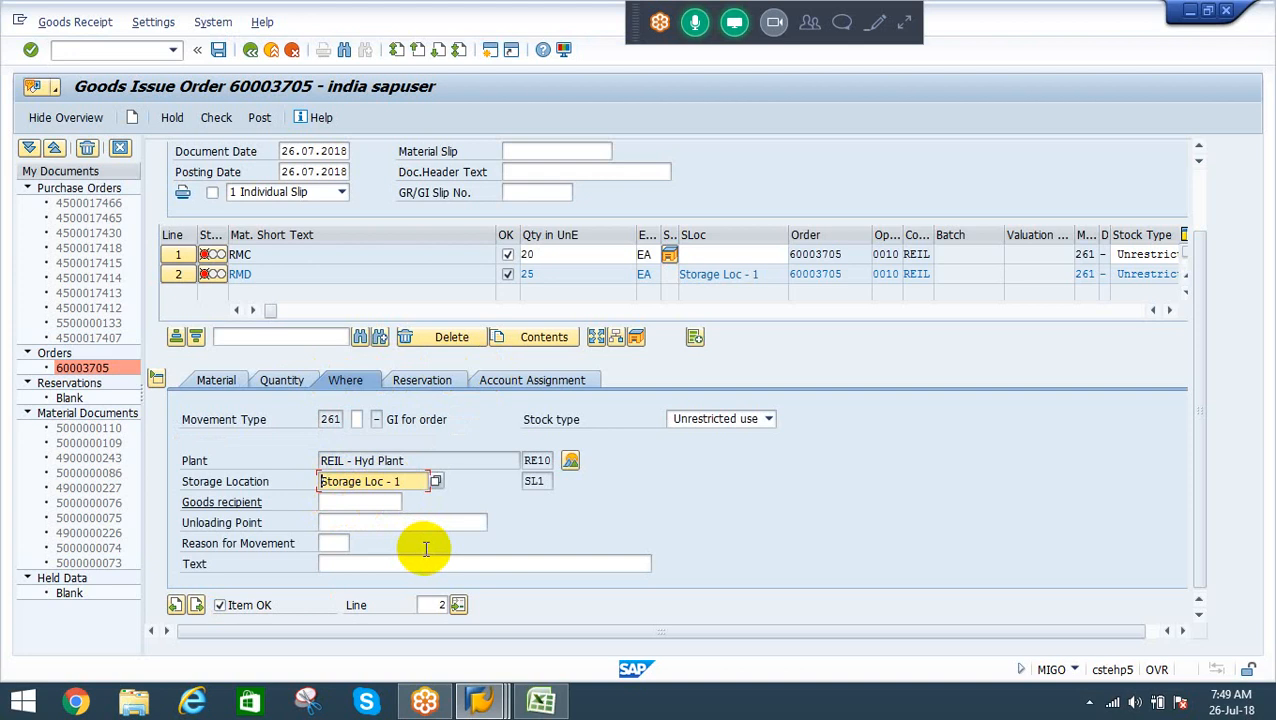
# Enter storage location SL1 for component RMC
pyautogui.click(181, 256)
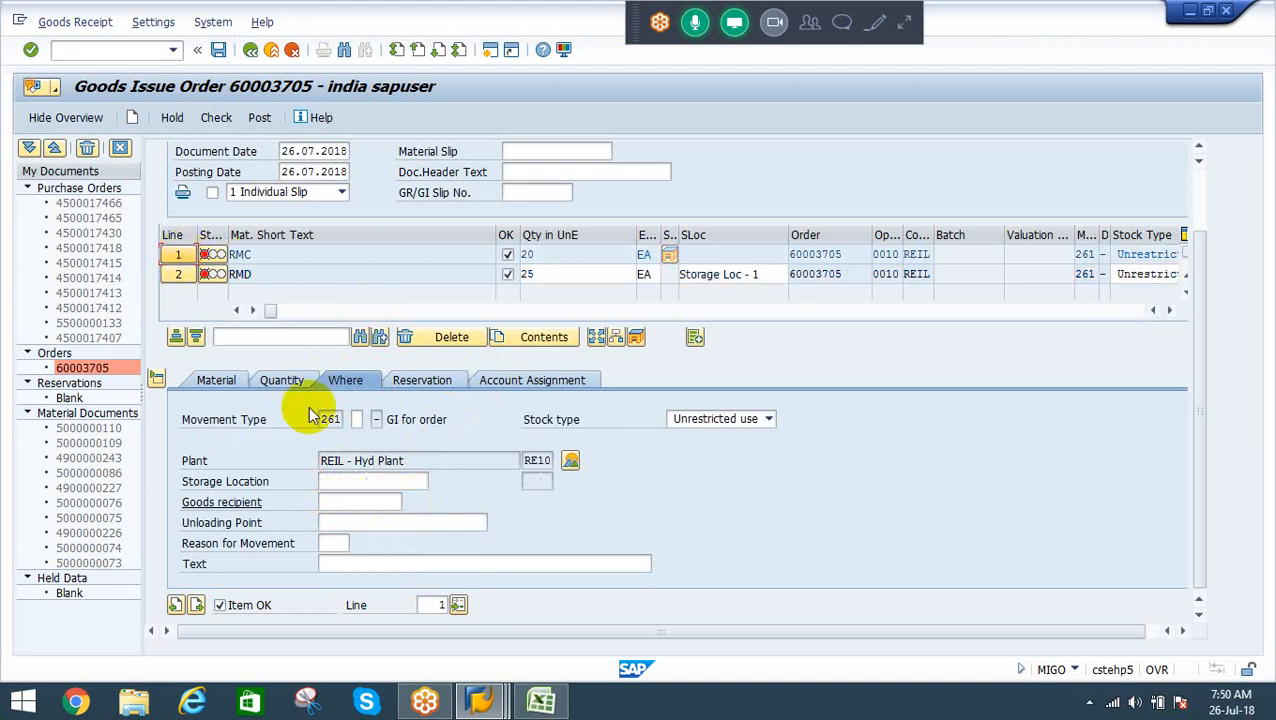
pyautogui.click(340, 484)
pyautogui.write('SL1')
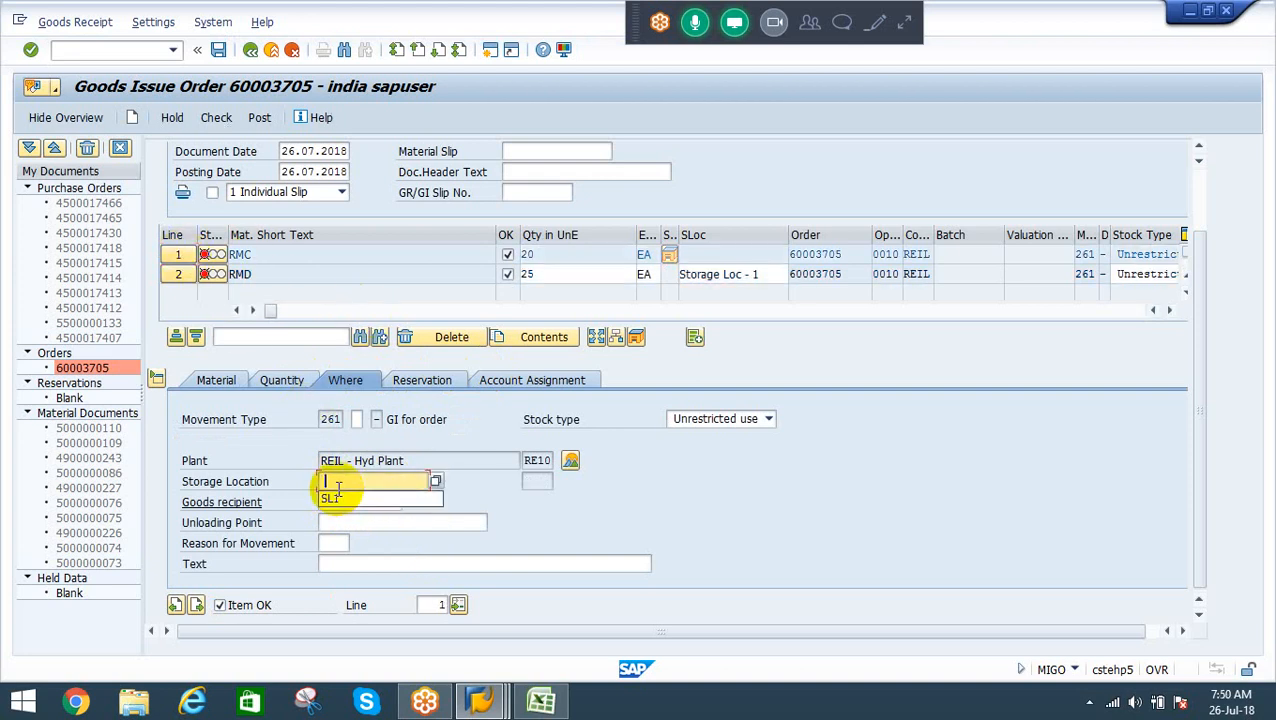
pyautogui.press('Return')
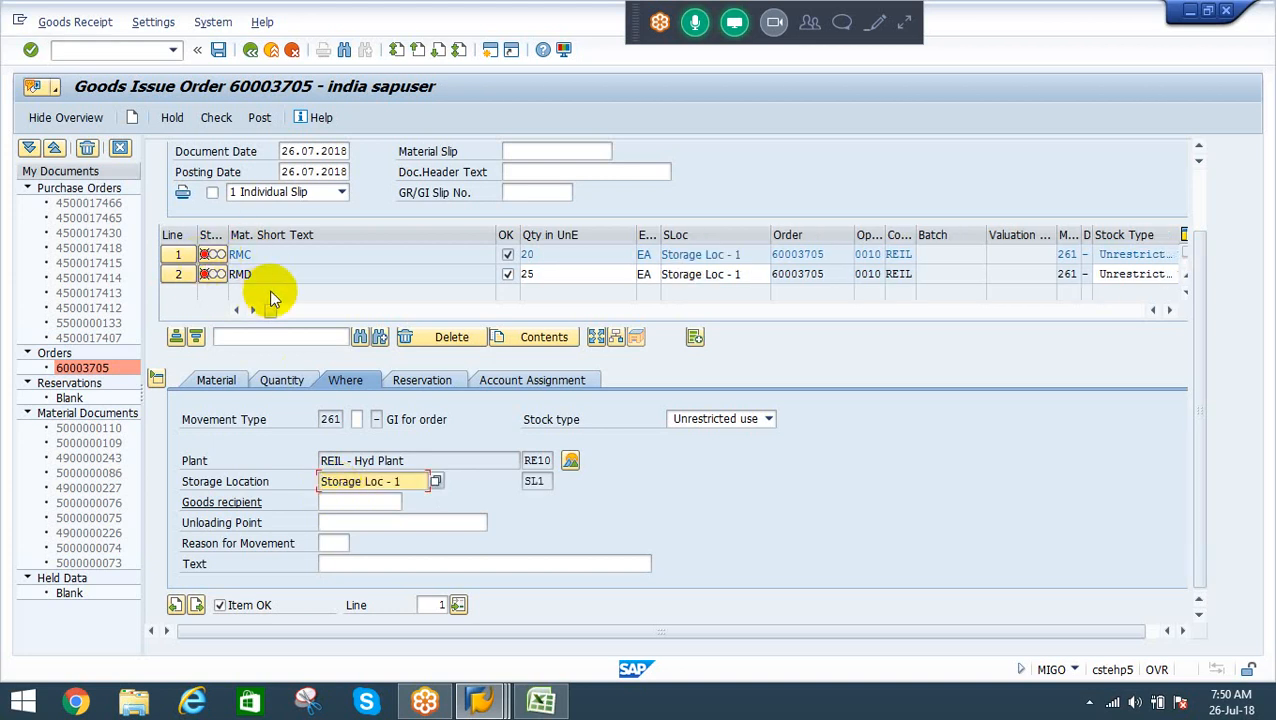
# Review and close the goods issue's check log, and exit MIGO without posting the document
pyautogui.click(382, 332)
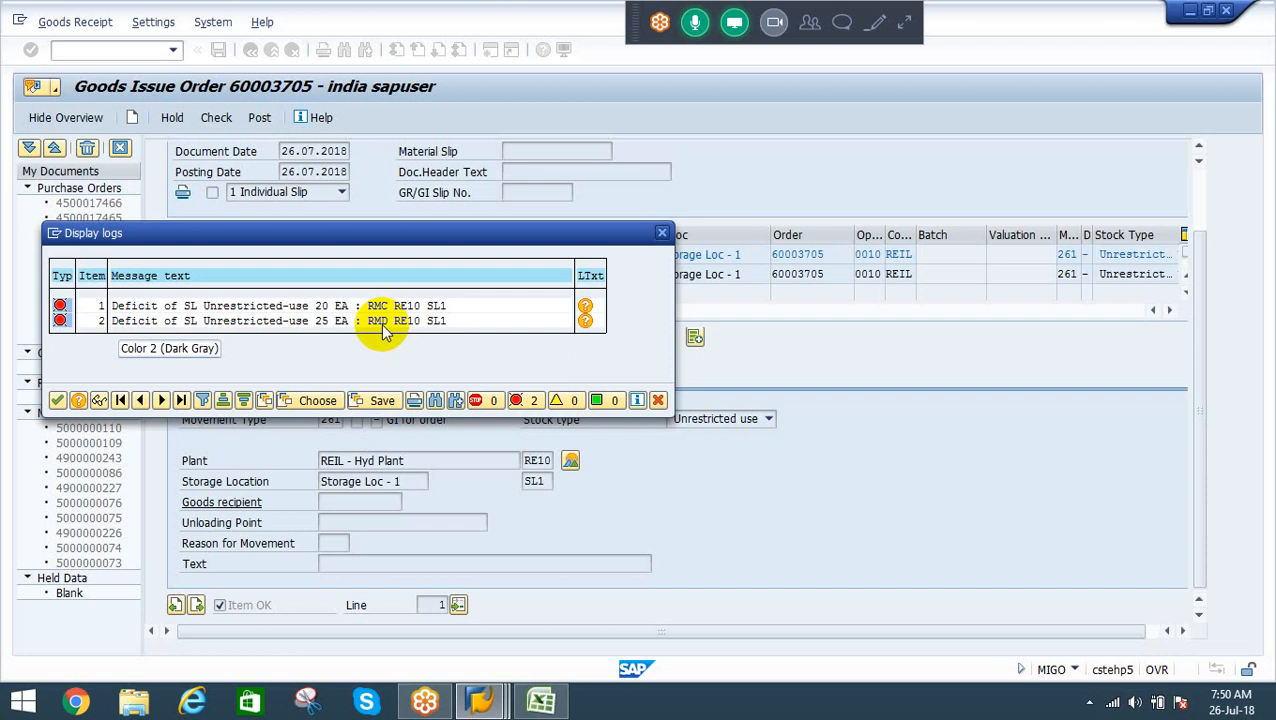
pyautogui.click(658, 400)
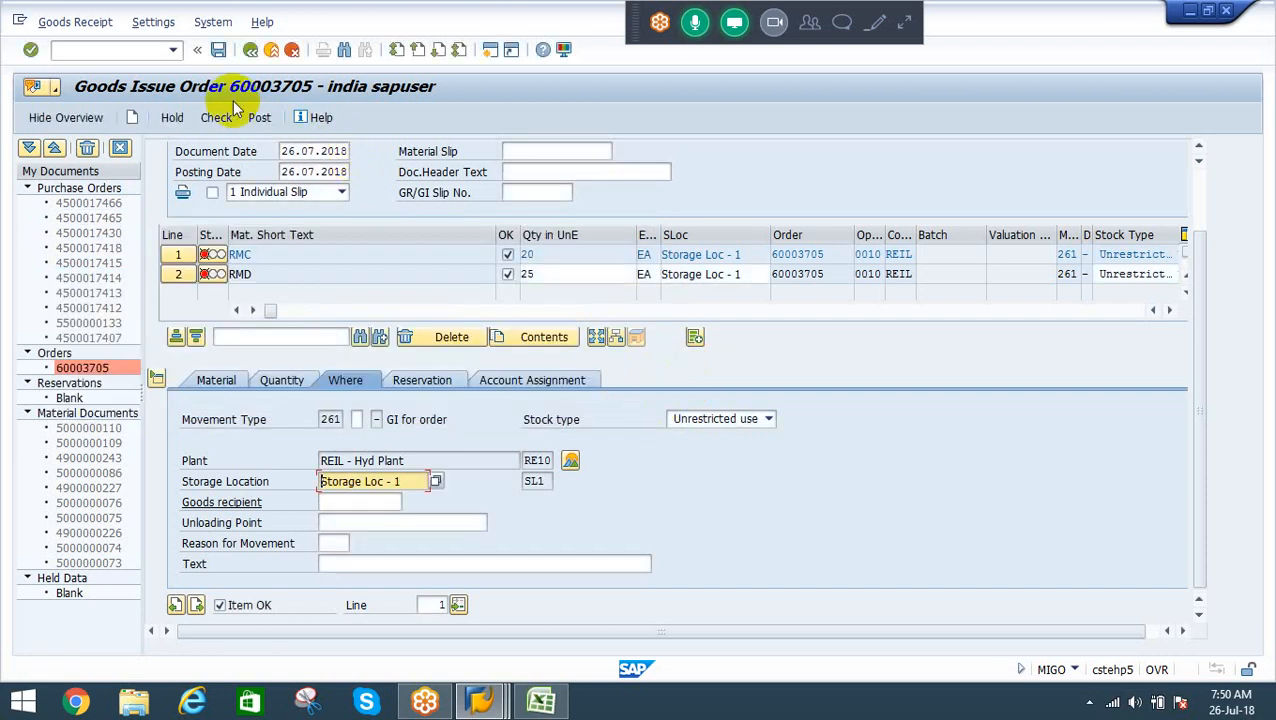
pyautogui.click(269, 52)
pyautogui.click(350, 346)
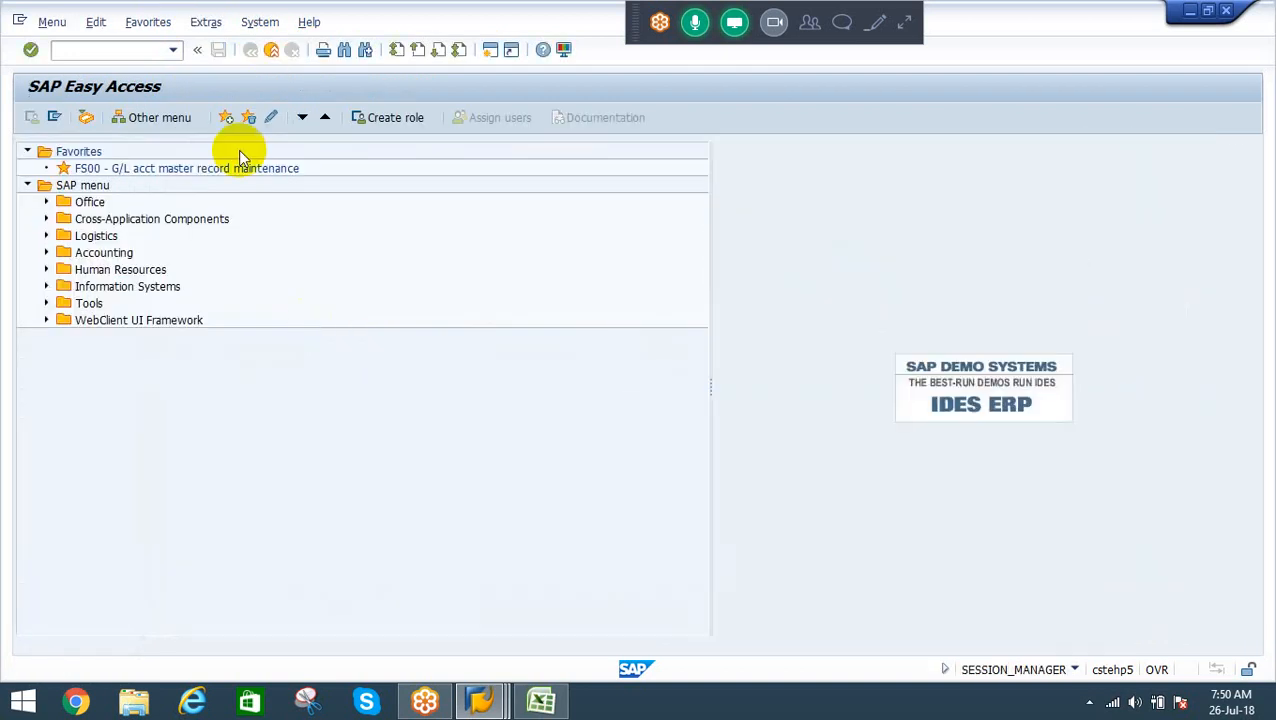
# Open transaction ME21N to create a standard purchase order
pyautogui.click(93, 52)
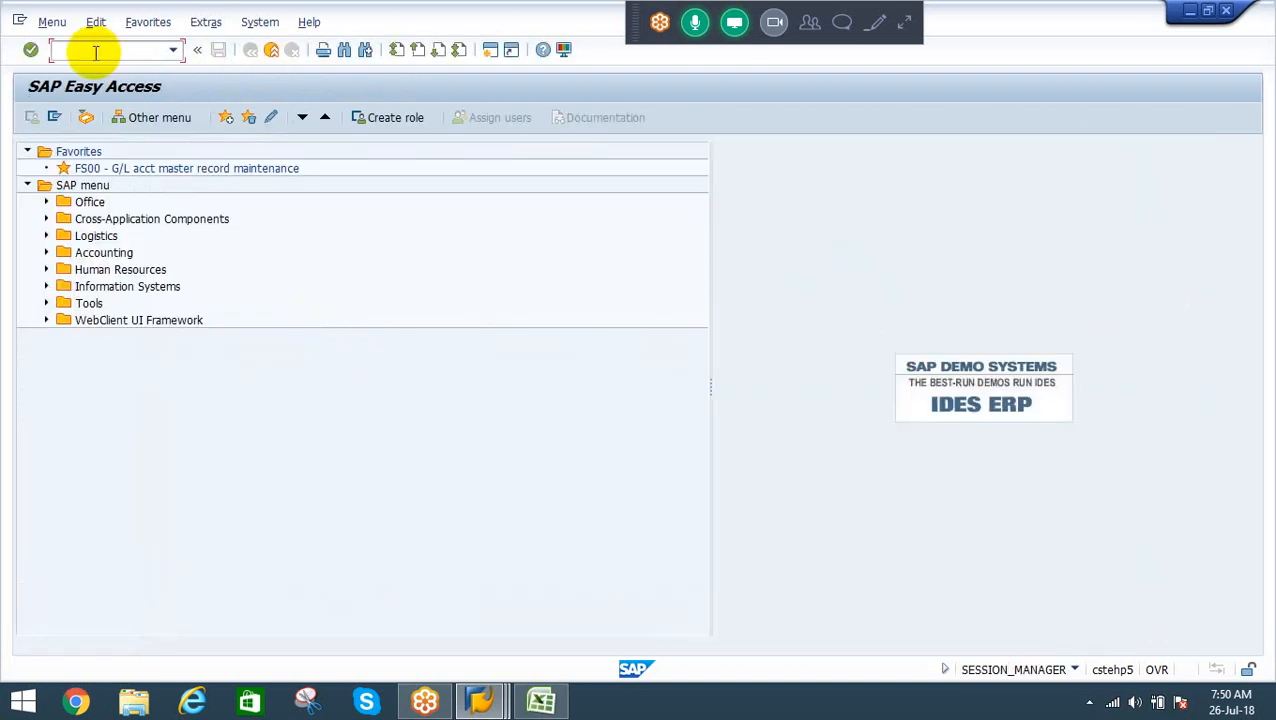
pyautogui.write('mb51')
pyautogui.press('Return')
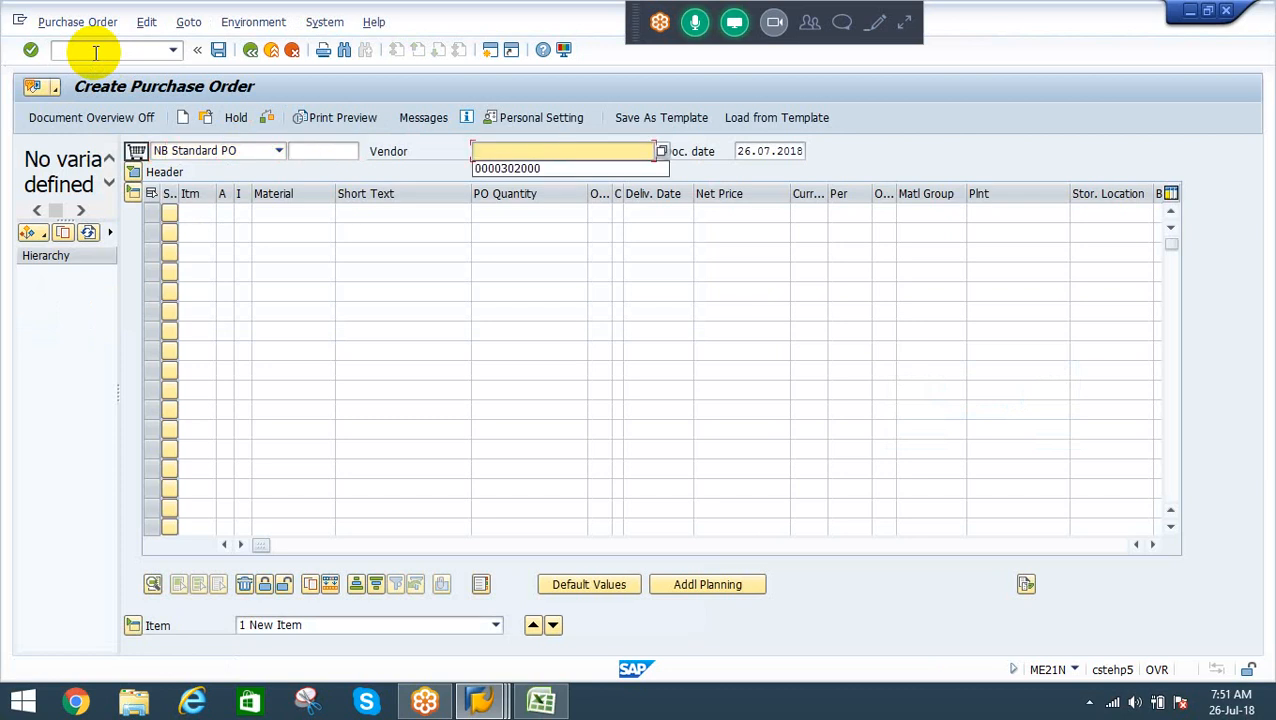
# Try vendor l&d pvt ltd with purchasing organization SIVL, and clear the purchasing organization
pyautogui.press('Down')
pyautogui.press('Return')
pyautogui.press('Return')
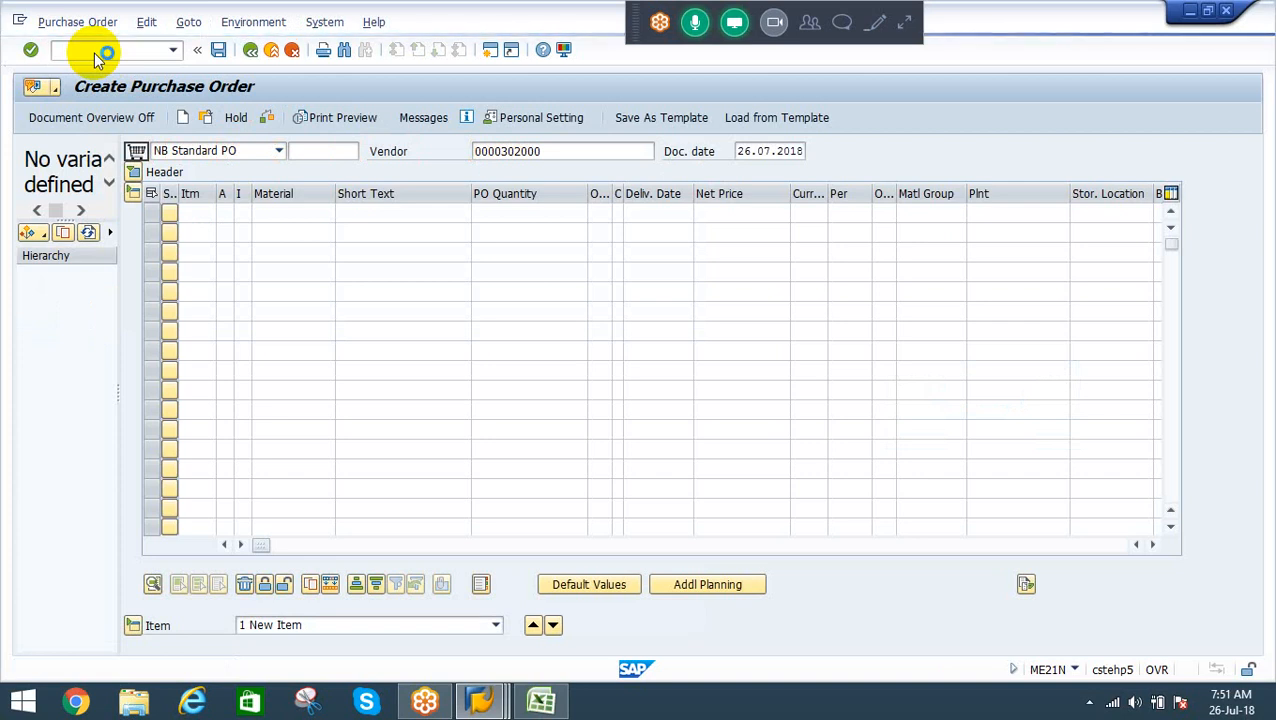
pyautogui.press('Return')
pyautogui.write('SIVL')
pyautogui.press('Down')
pyautogui.press('Return')
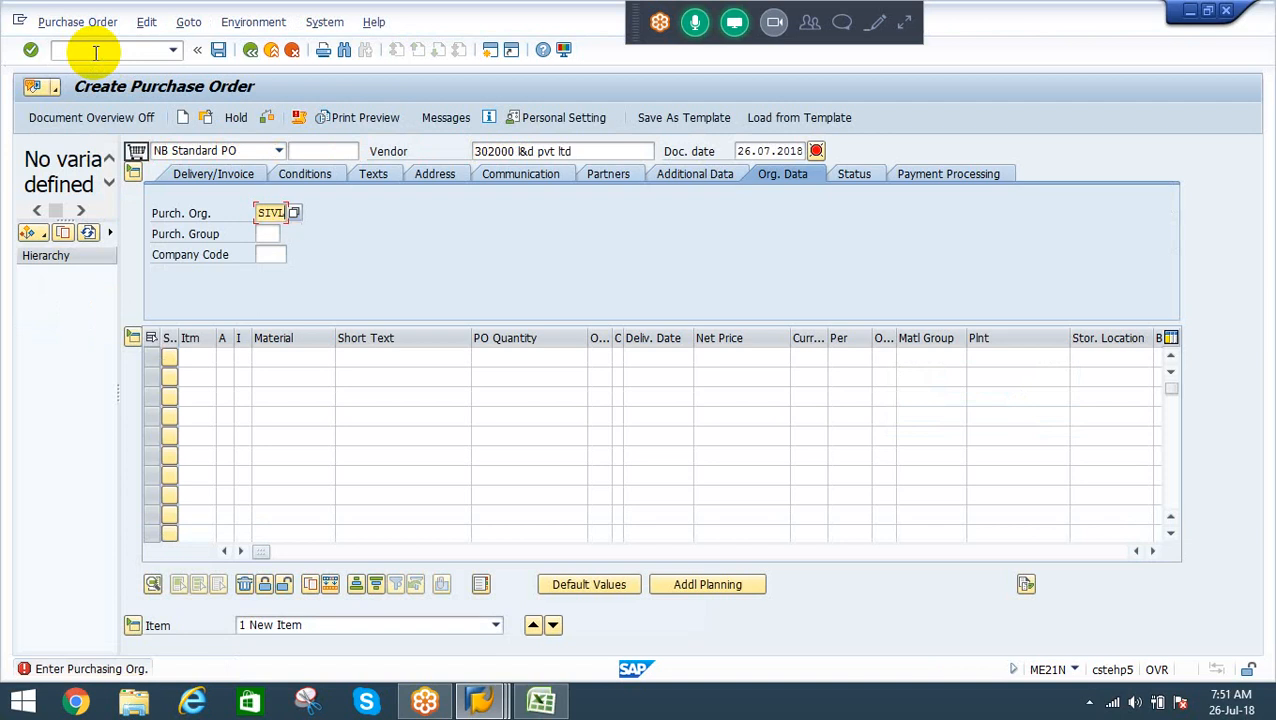
pyautogui.press('BackSpace')
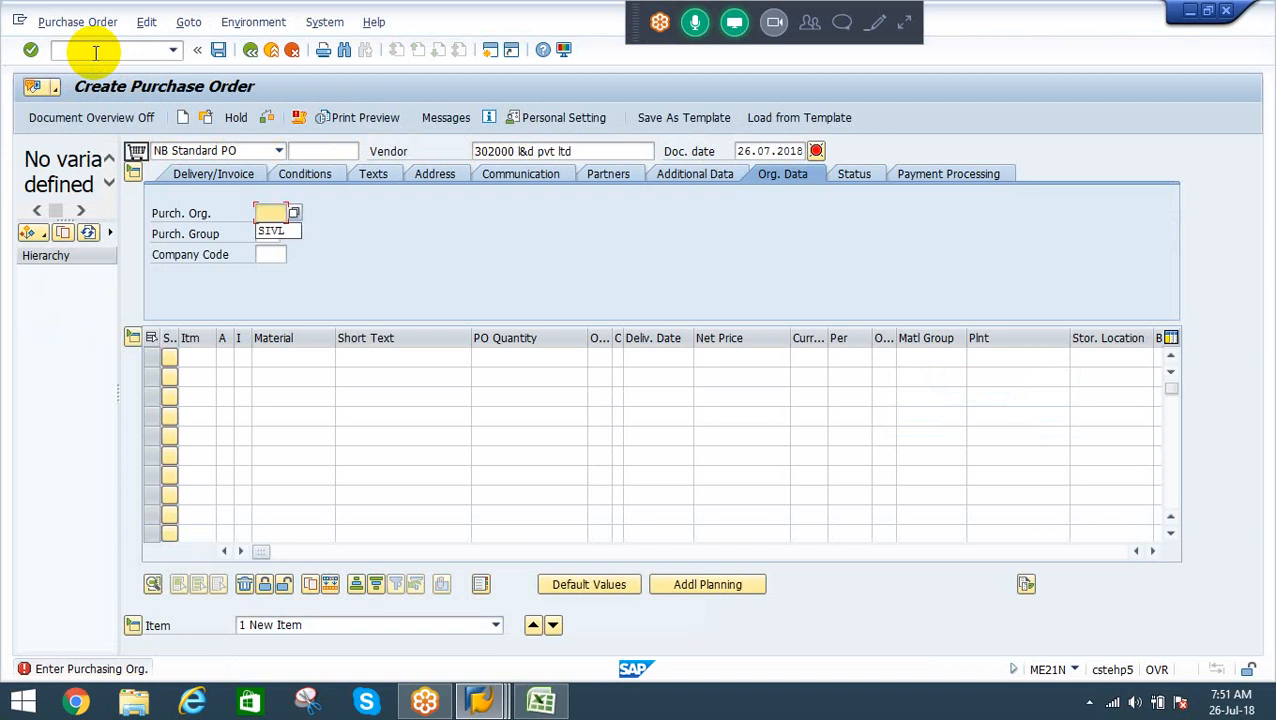
# Search the vendors of company code REIL and set Tata Industries as the purchase order's vendor
pyautogui.click(585, 151)
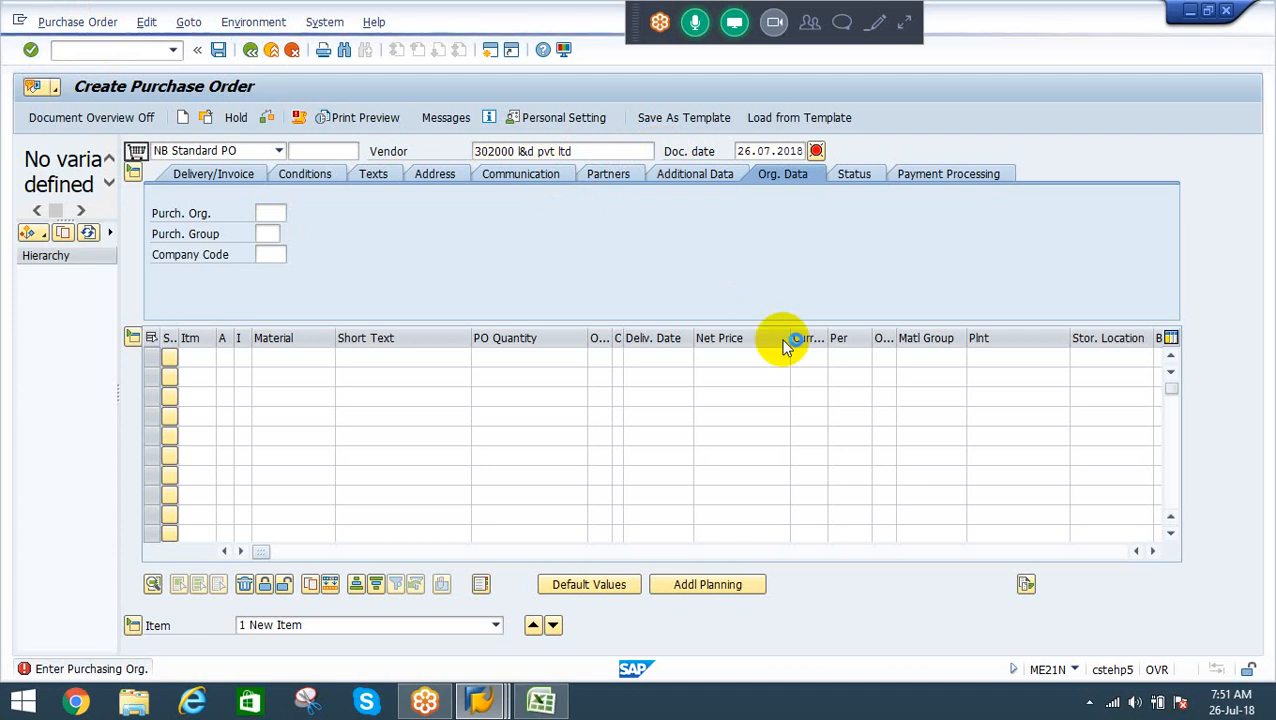
pyautogui.press('F4')
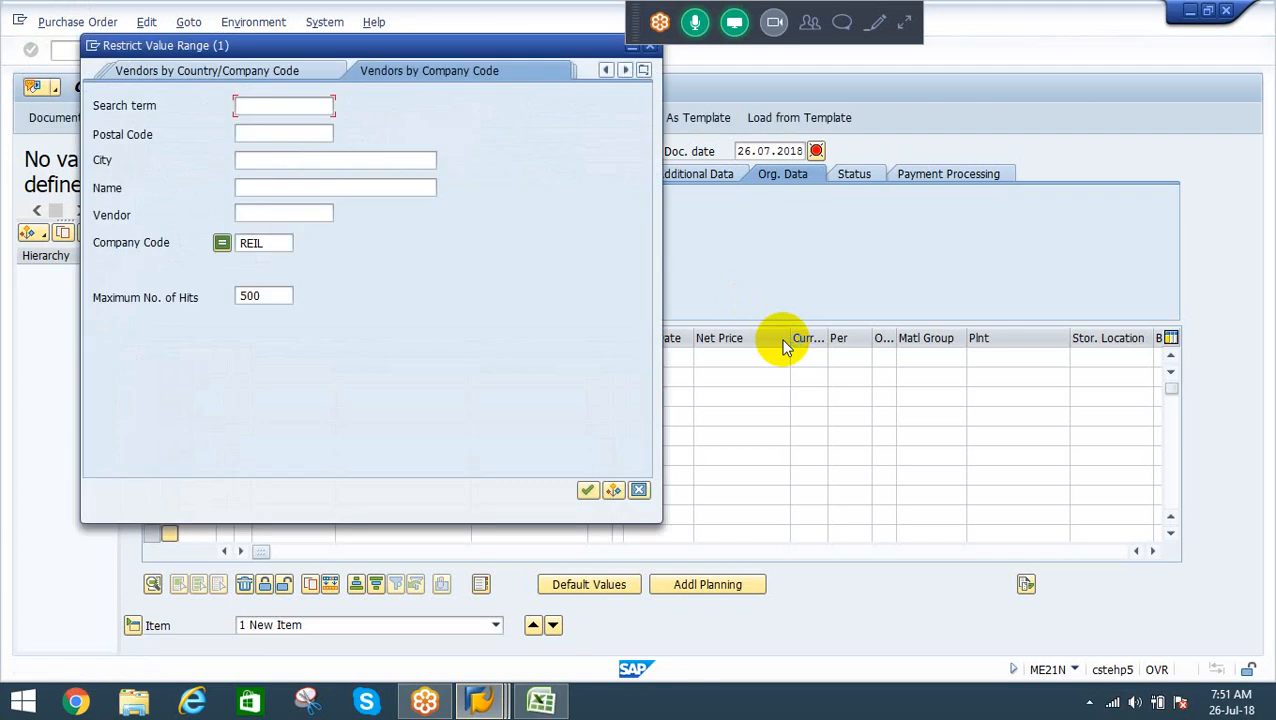
pyautogui.press('Return')
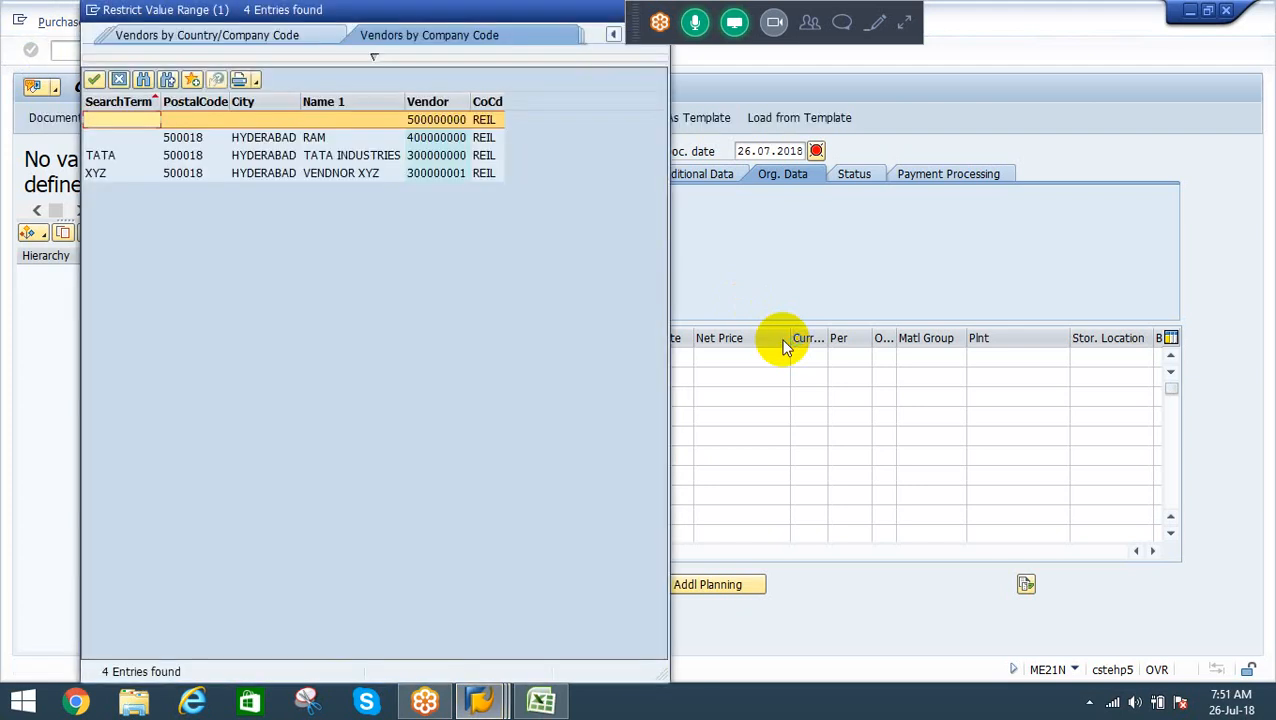
pyautogui.press('Down')
pyautogui.press('Down')
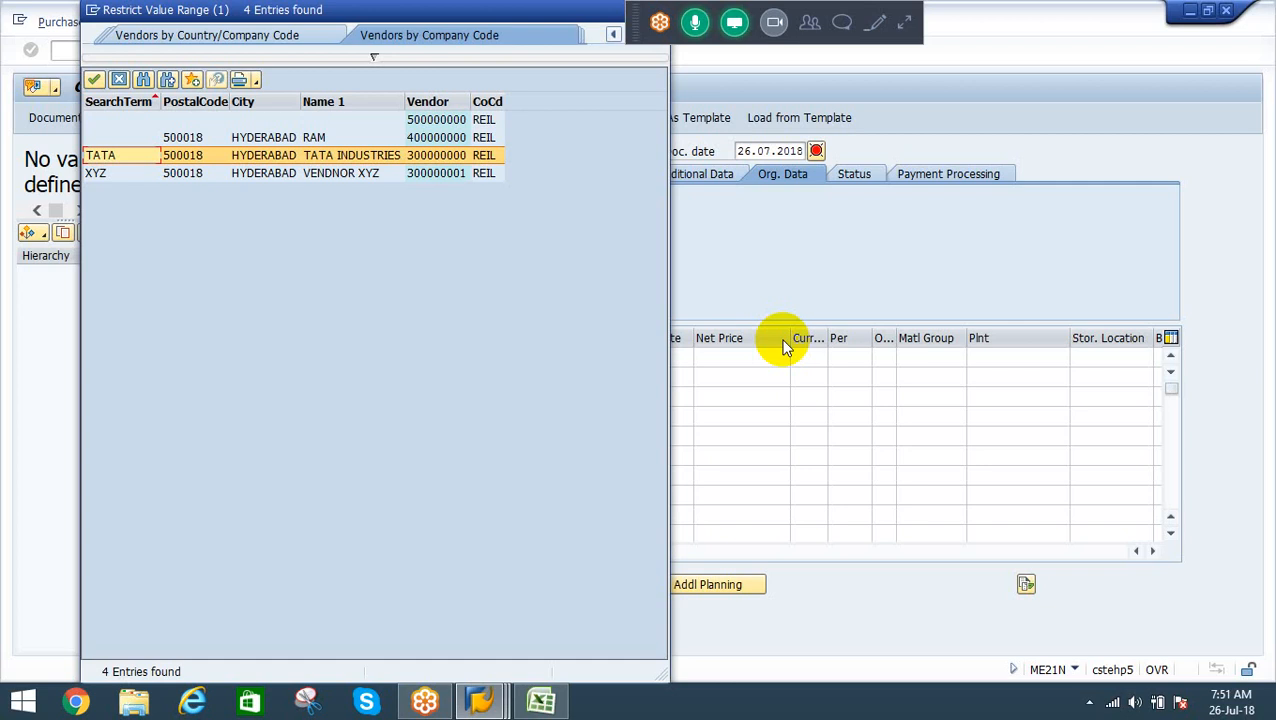
pyautogui.press('Return')
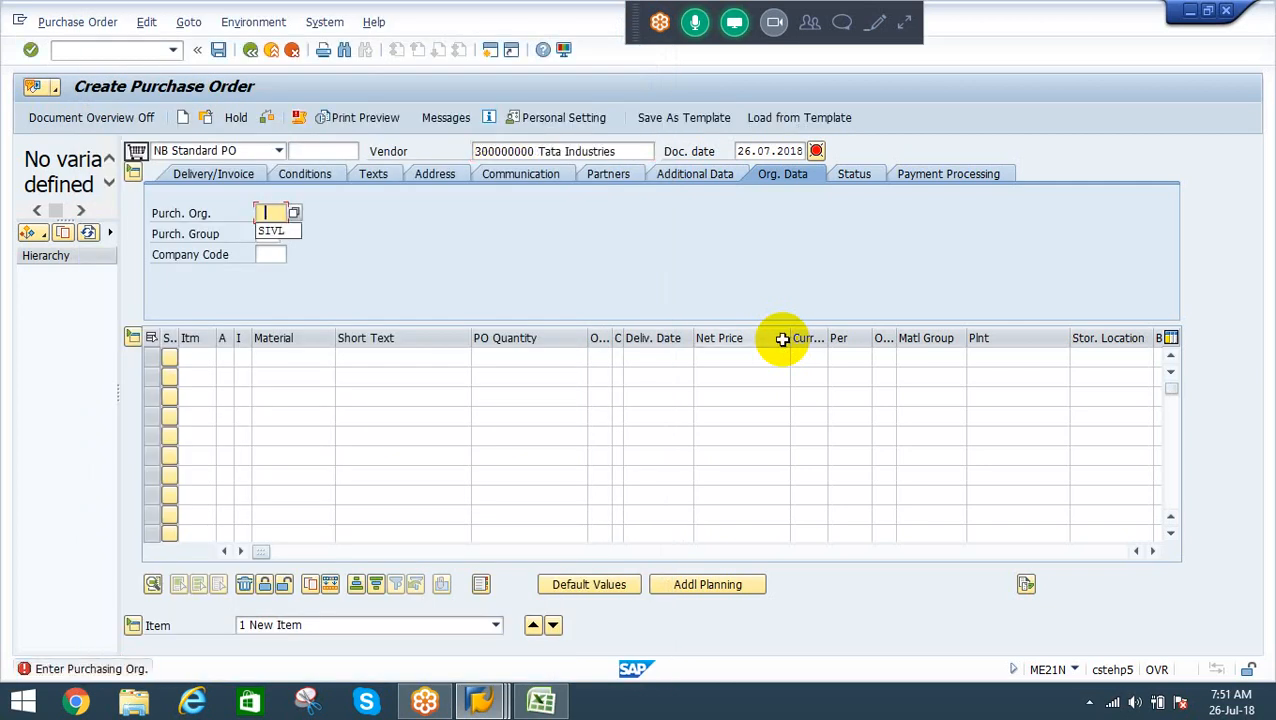
# Look through the list of purchasing organizations and assign REP1, Purchase org - Local, to the purchase order
pyautogui.press('F4')
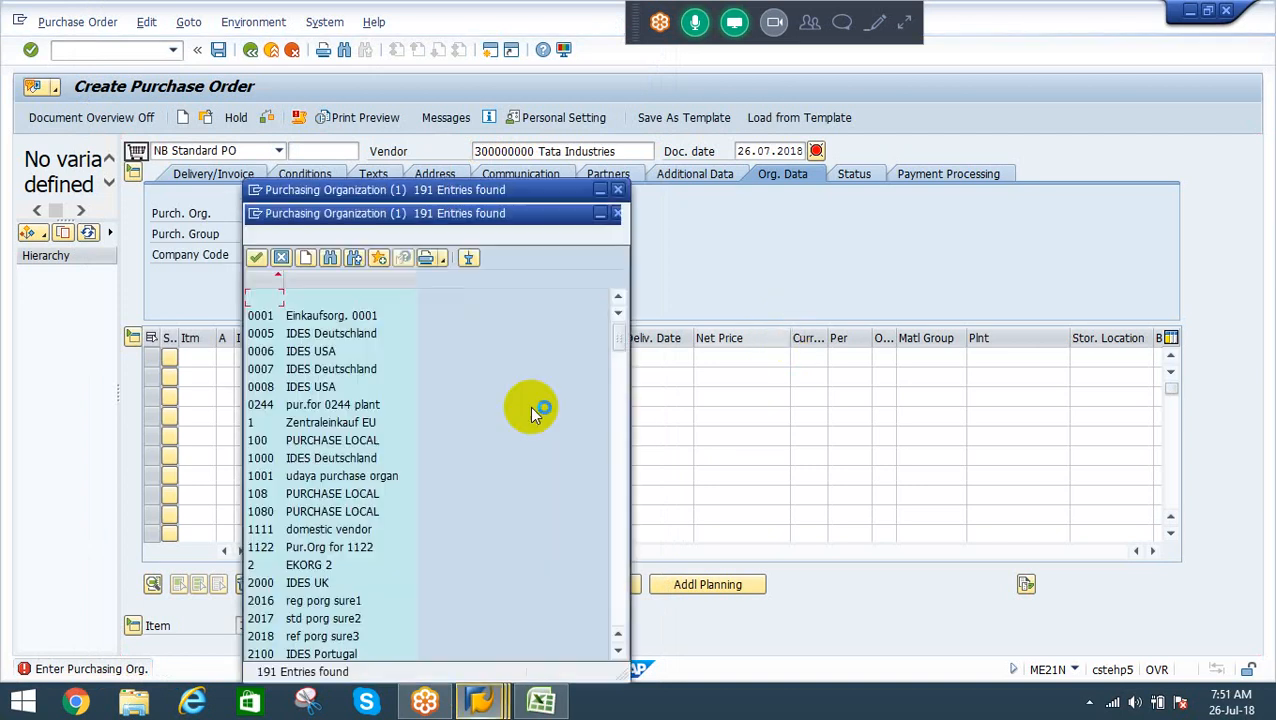
pyautogui.click(614, 590)
pyautogui.click(614, 590)
pyautogui.click(614, 590)
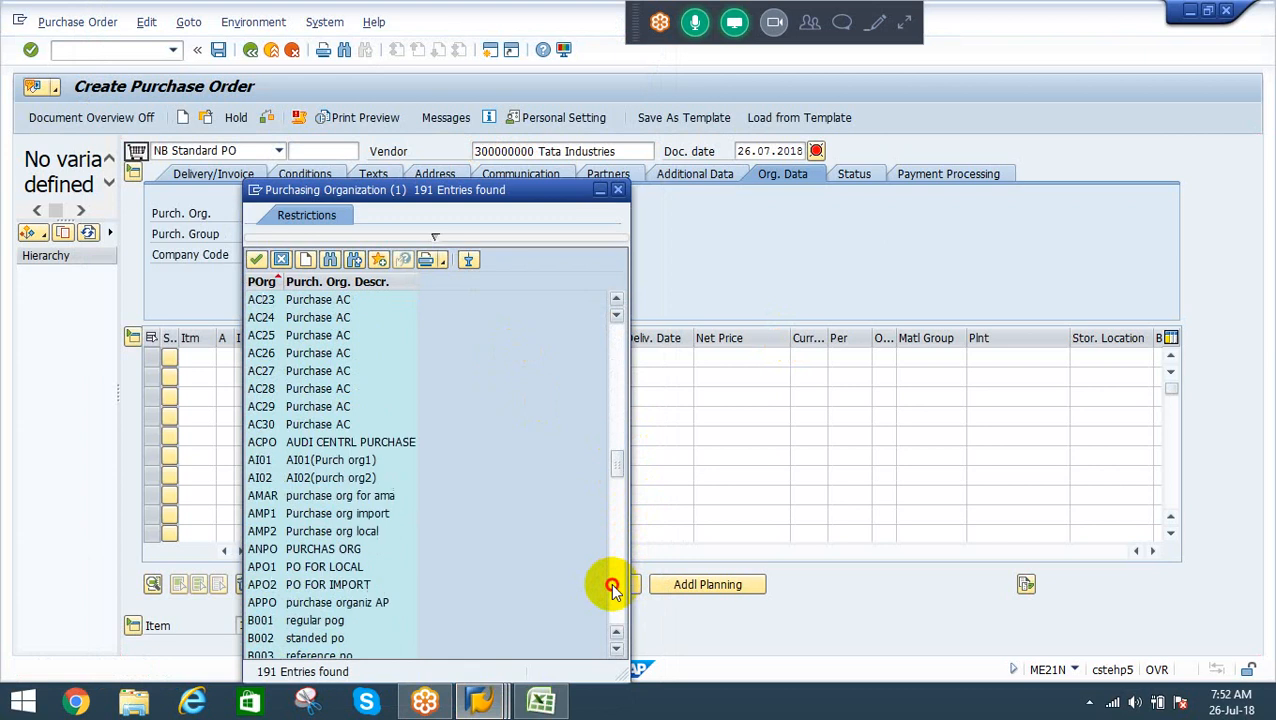
pyautogui.click(614, 590)
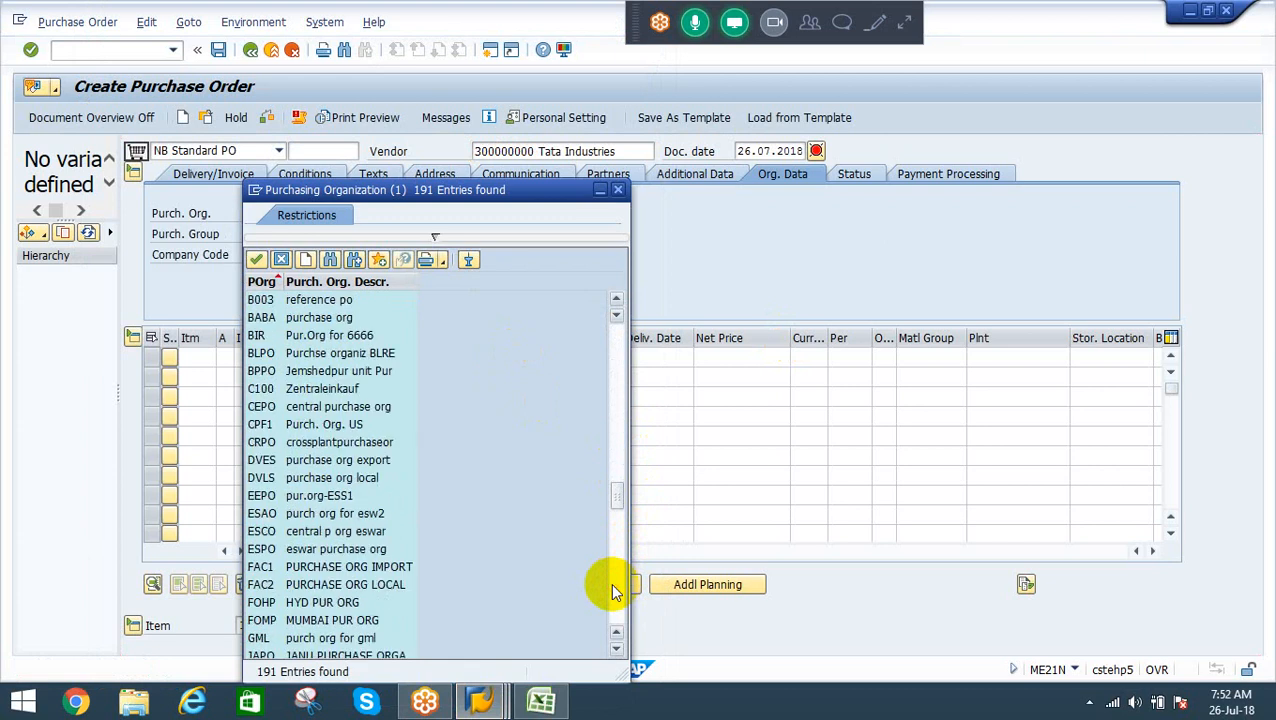
pyautogui.click(614, 590)
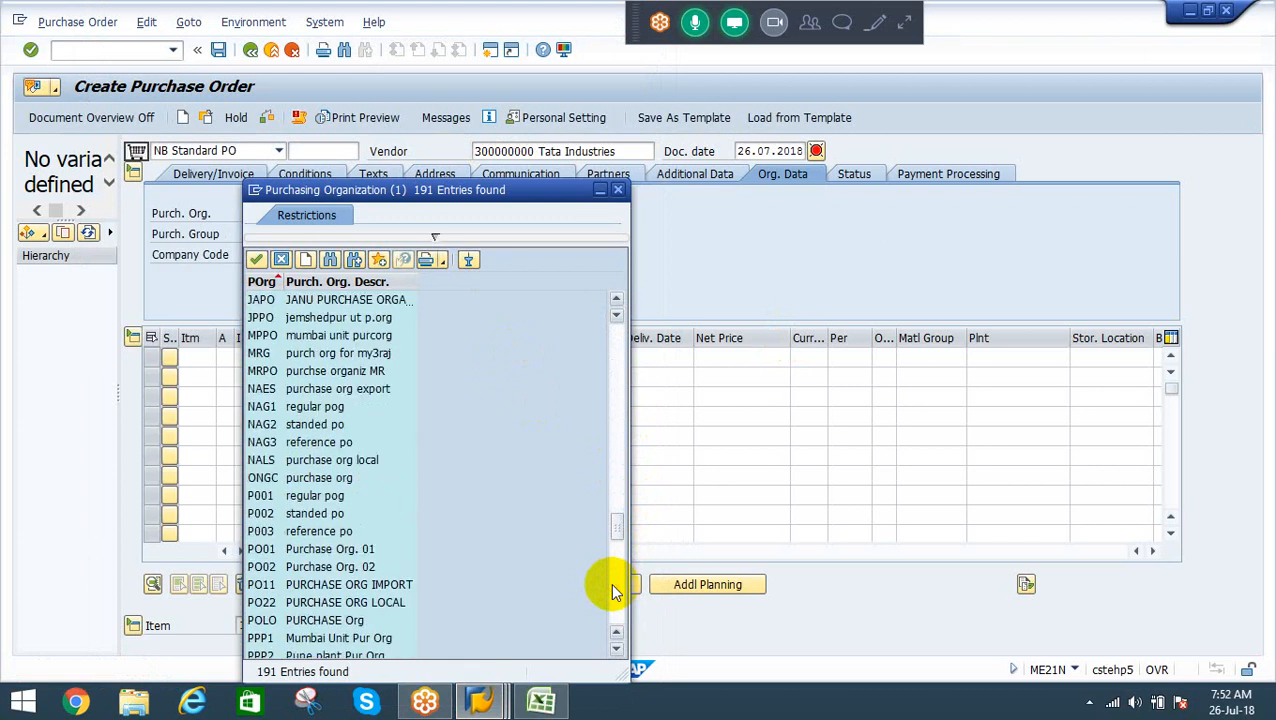
pyautogui.click(614, 590)
pyautogui.click(390, 531)
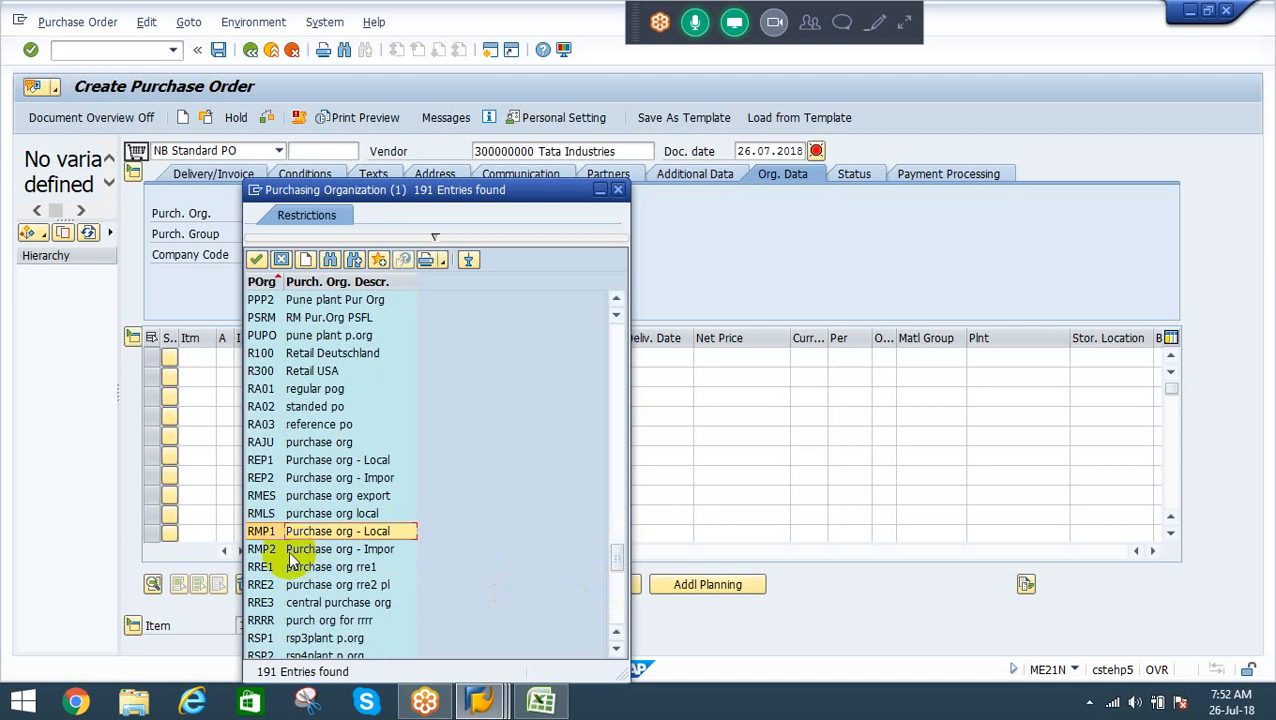
pyautogui.click(282, 553)
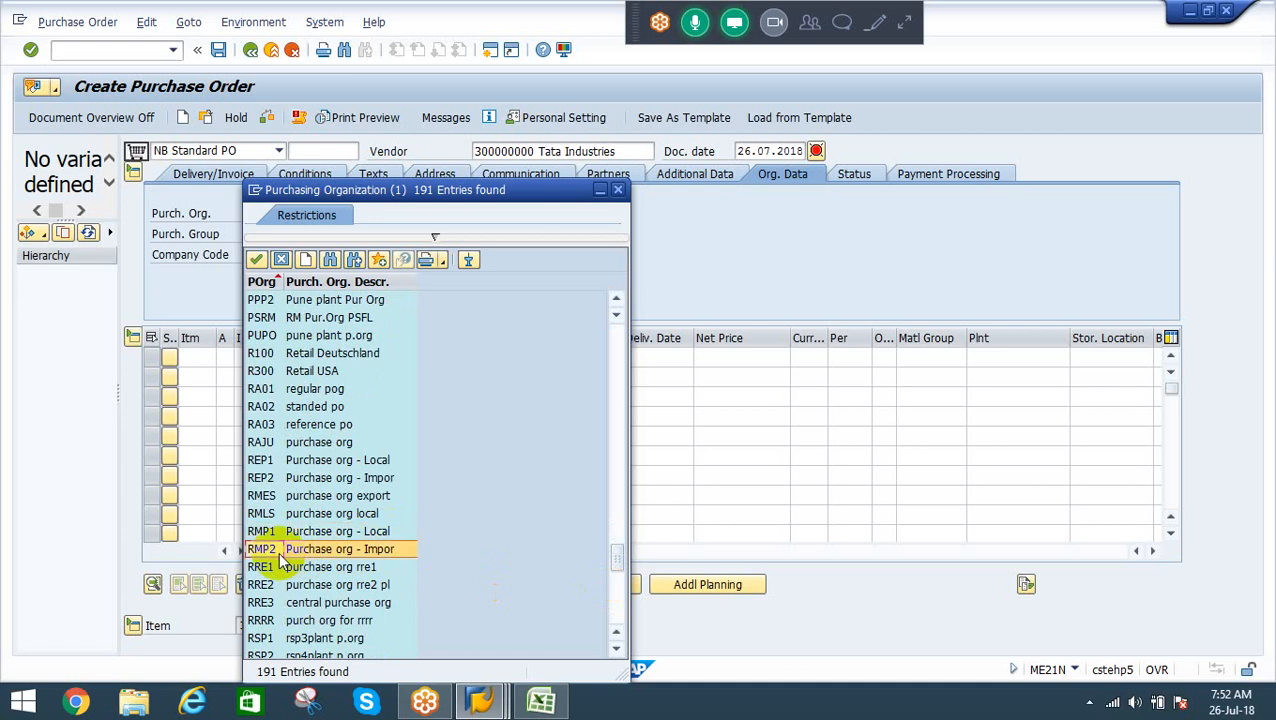
pyautogui.press('Up')
pyautogui.press('Up')
pyautogui.press('Up')
pyautogui.press('Up')
pyautogui.press('Down')
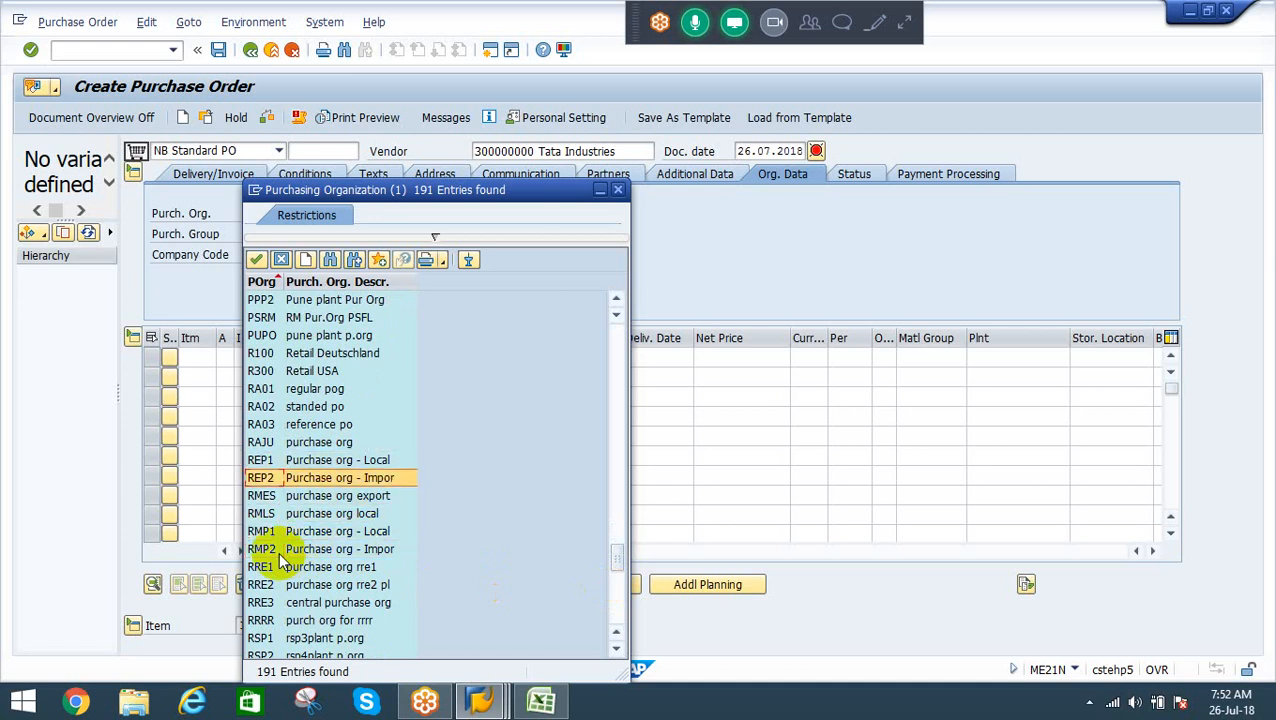
pyautogui.press('Down')
pyautogui.press('Down')
pyautogui.press('Down')
pyautogui.press('Down')
pyautogui.press('Down')
pyautogui.press('Down')
pyautogui.press('Down')
pyautogui.press('Down')
pyautogui.press('Down')
pyautogui.press('Down')
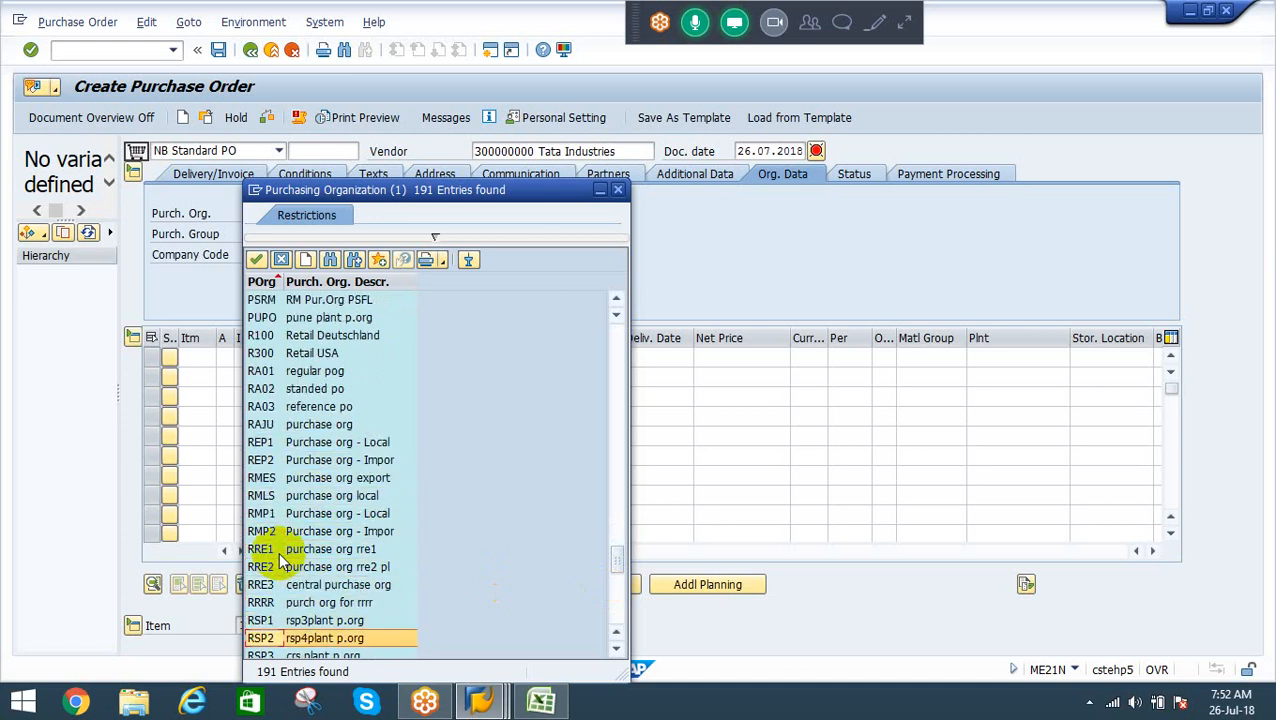
pyautogui.press('Down')
pyautogui.press('Down')
pyautogui.press('Down')
pyautogui.press('Down')
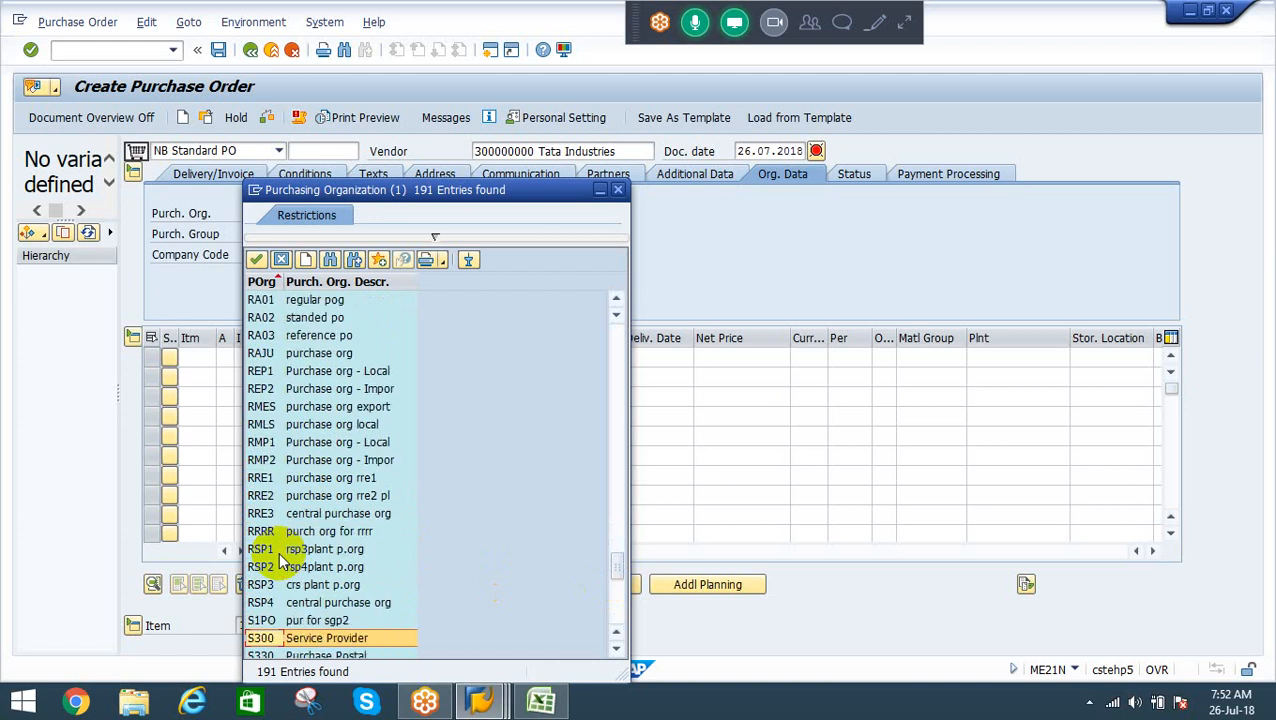
pyautogui.press('Up')
pyautogui.press('Up')
pyautogui.press('Up')
pyautogui.press('Up')
pyautogui.press('Up')
pyautogui.press('Up')
pyautogui.press('Up')
pyautogui.press('Up')
pyautogui.press('Up')
pyautogui.press('Up')
pyautogui.press('Up')
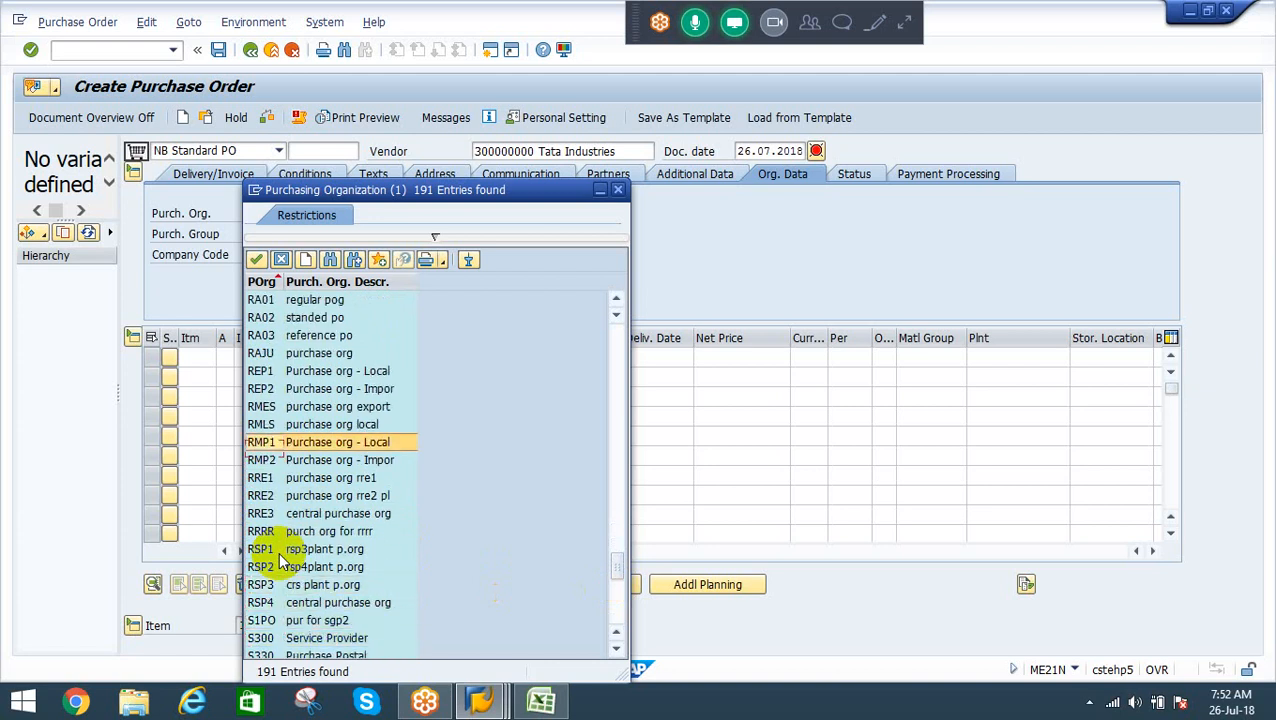
pyautogui.press('Up')
pyautogui.press('Up')
pyautogui.press('Up')
pyautogui.press('Up')
pyautogui.press('Up')
pyautogui.press('Up')
pyautogui.press('Up')
pyautogui.press('Up')
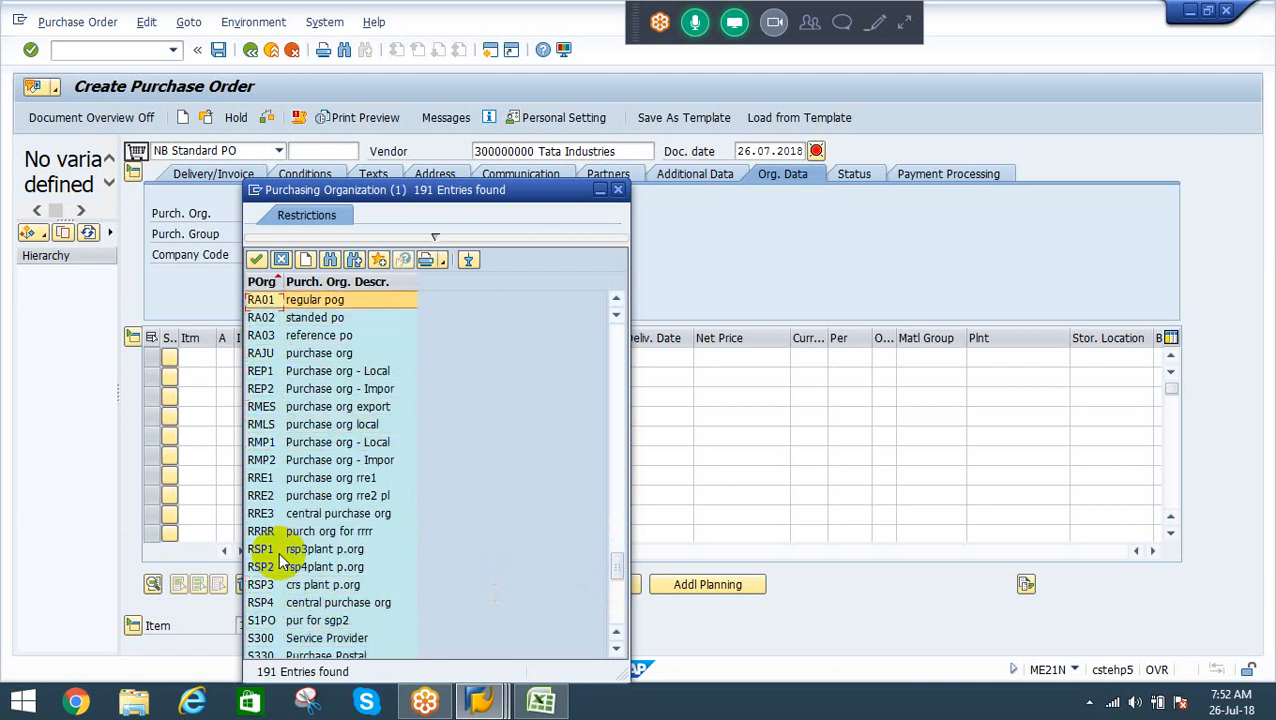
pyautogui.press('Up')
pyautogui.press('Up')
pyautogui.press('Up')
pyautogui.press('Up')
pyautogui.press('Up')
pyautogui.press('Up')
pyautogui.press('Up')
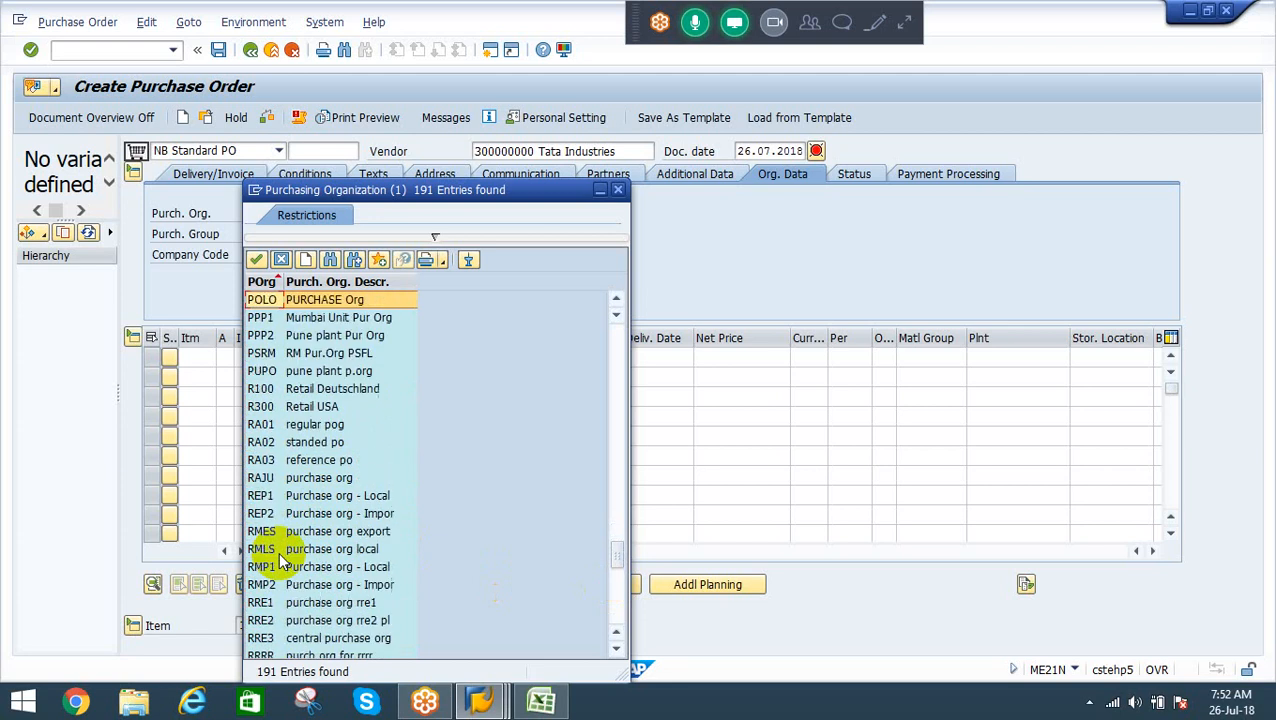
pyautogui.press('Up')
pyautogui.press('Up')
pyautogui.press('Down')
pyautogui.press('Down')
pyautogui.press('Down')
pyautogui.press('Down')
pyautogui.press('Down')
pyautogui.press('Down')
pyautogui.press('Down')
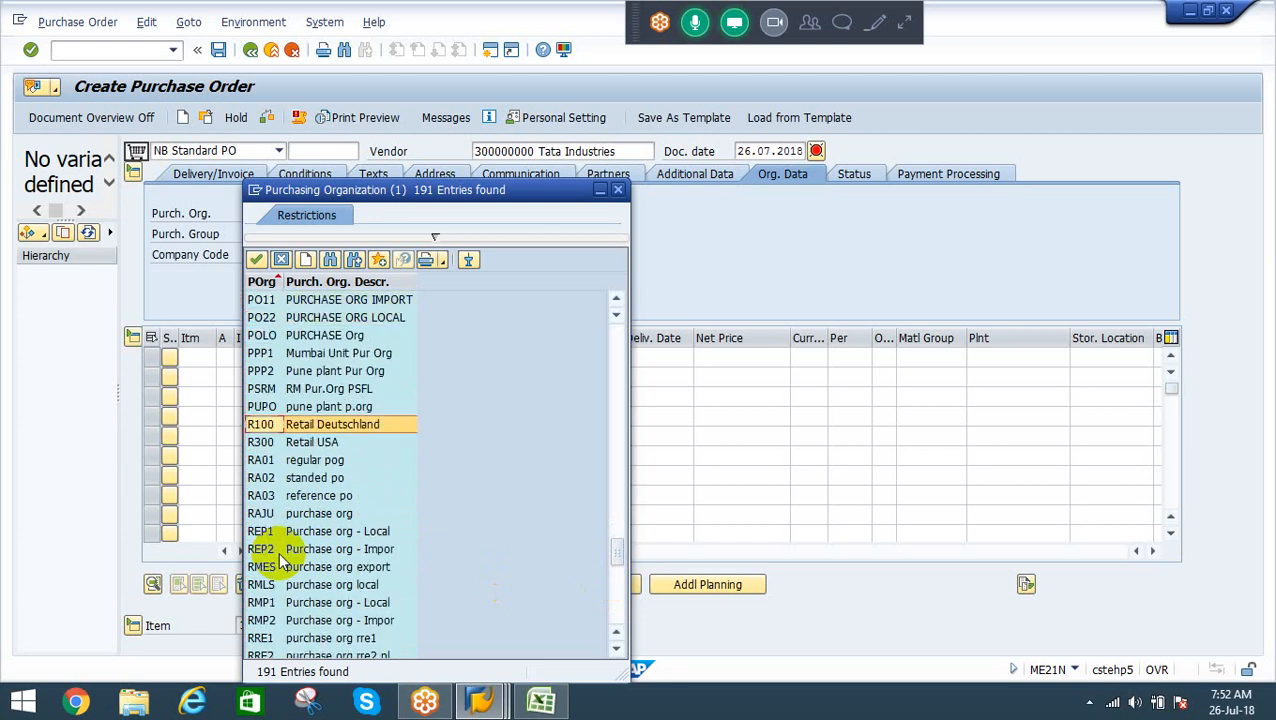
pyautogui.press('Down')
pyautogui.press('Down')
pyautogui.press('Down')
pyautogui.press('Down')
pyautogui.press('Down')
pyautogui.press('Down')
pyautogui.press('Down')
pyautogui.press('Down')
pyautogui.press('Down')
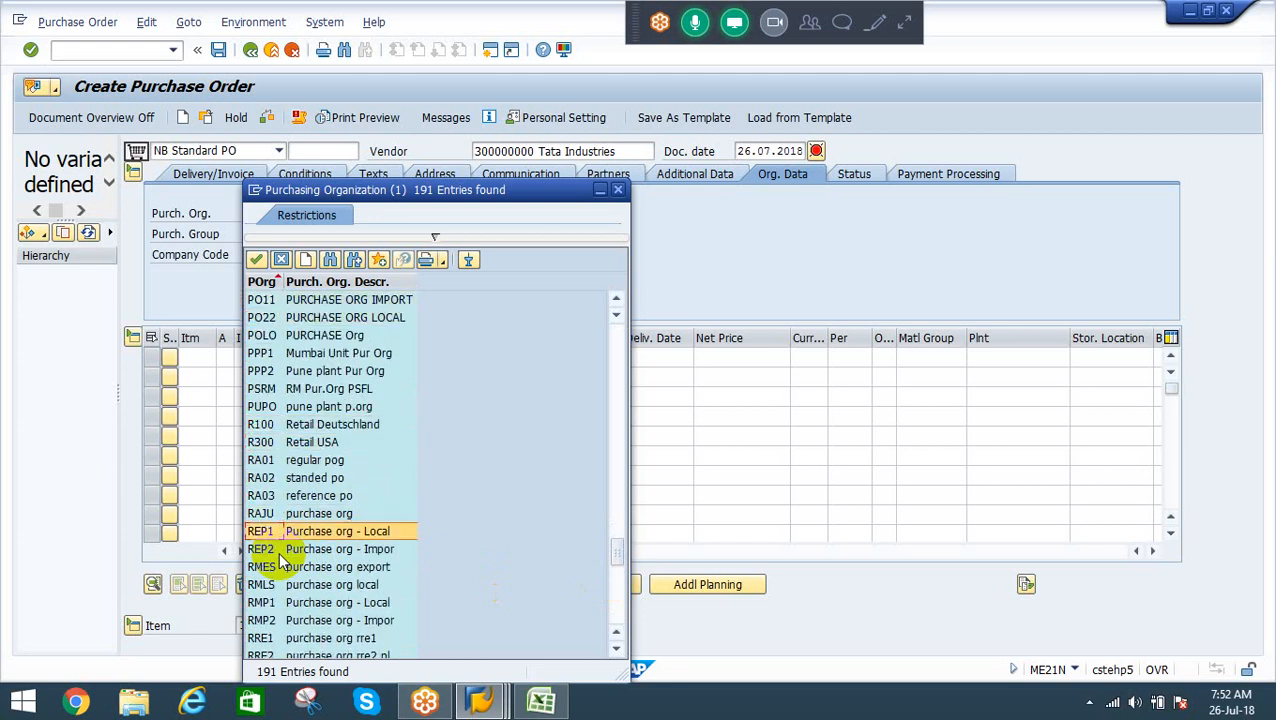
pyautogui.press('Down')
pyautogui.press('Down')
pyautogui.press('Down')
pyautogui.press('Down')
pyautogui.press('Down')
pyautogui.press('Down')
pyautogui.press('Down')
pyautogui.press('Down')
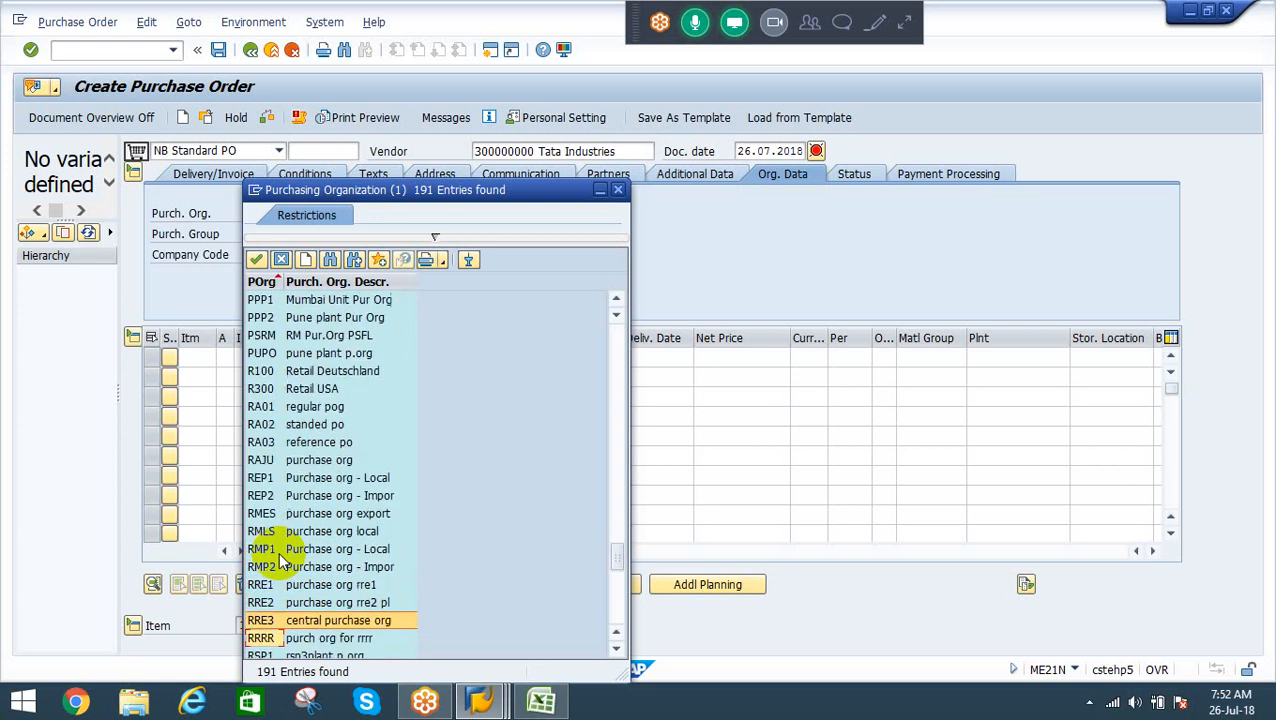
pyautogui.press('Down')
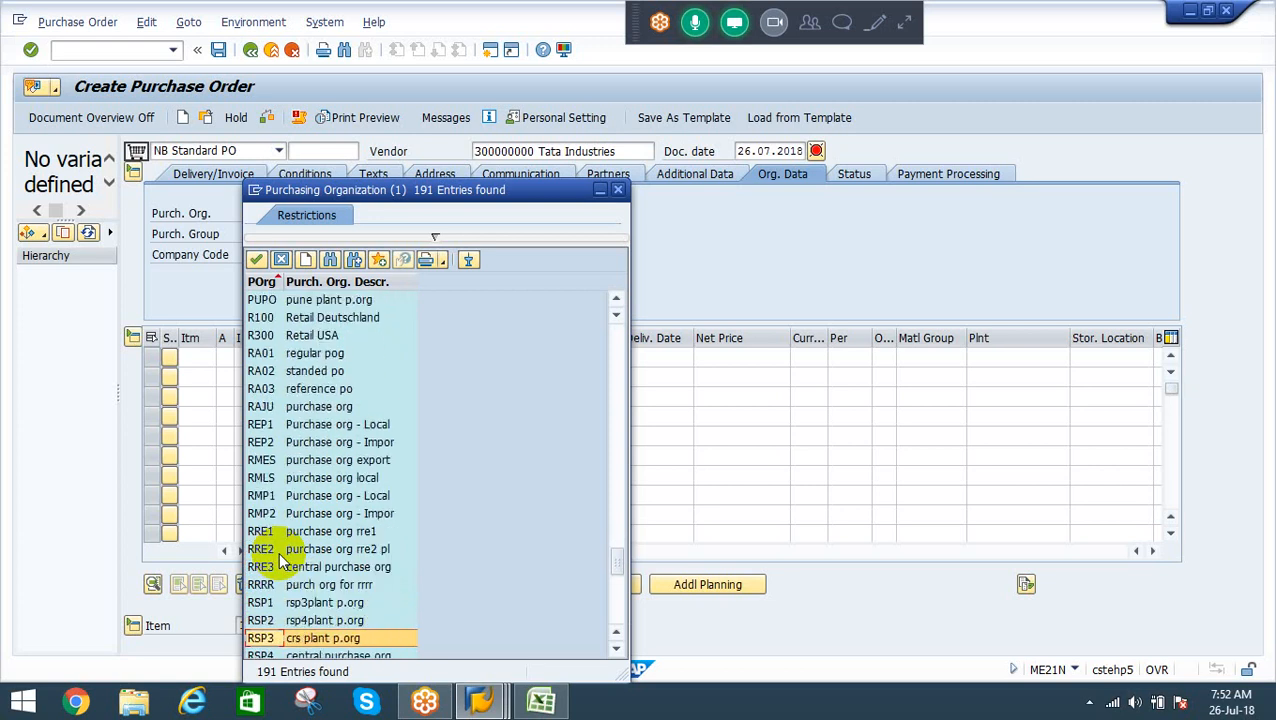
pyautogui.press('Up')
pyautogui.press('Up')
pyautogui.press('Up')
pyautogui.press('Up')
pyautogui.press('Up')
pyautogui.press('Up')
pyautogui.press('Up')
pyautogui.press('Up')
pyautogui.press('Up')
pyautogui.press('Up')
pyautogui.press('Up')
pyautogui.press('Up')
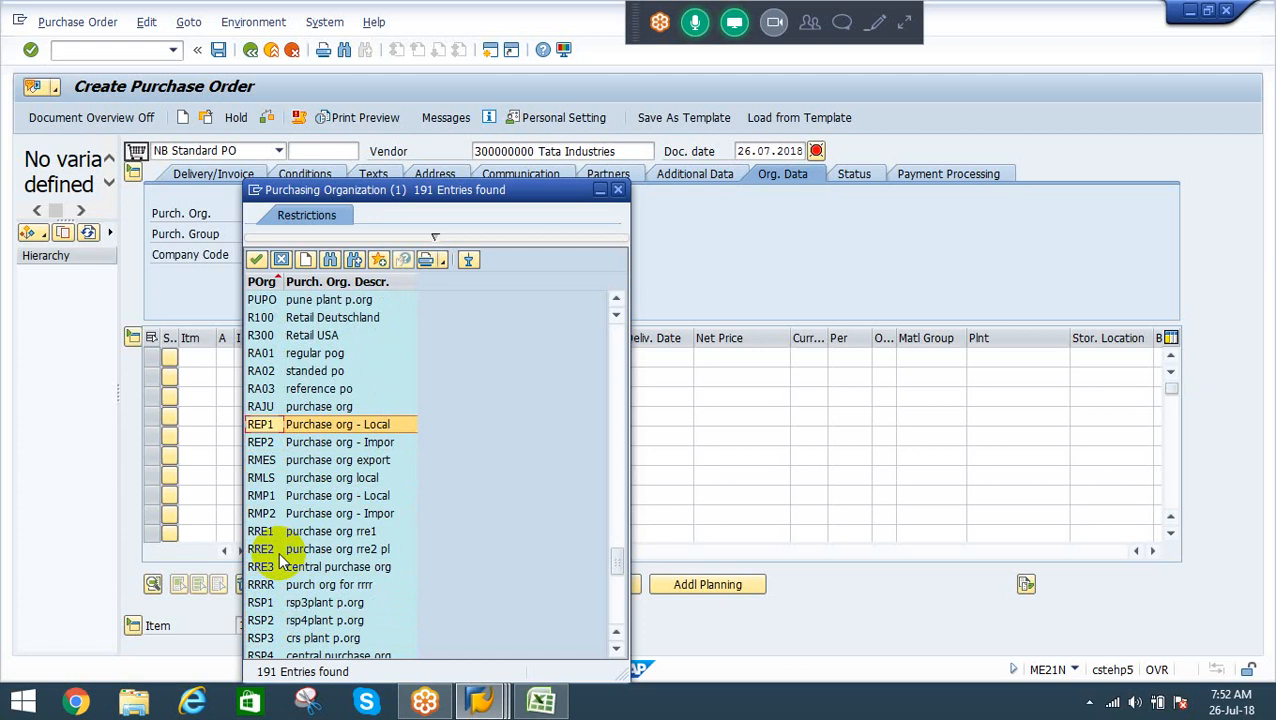
pyautogui.press('Return')
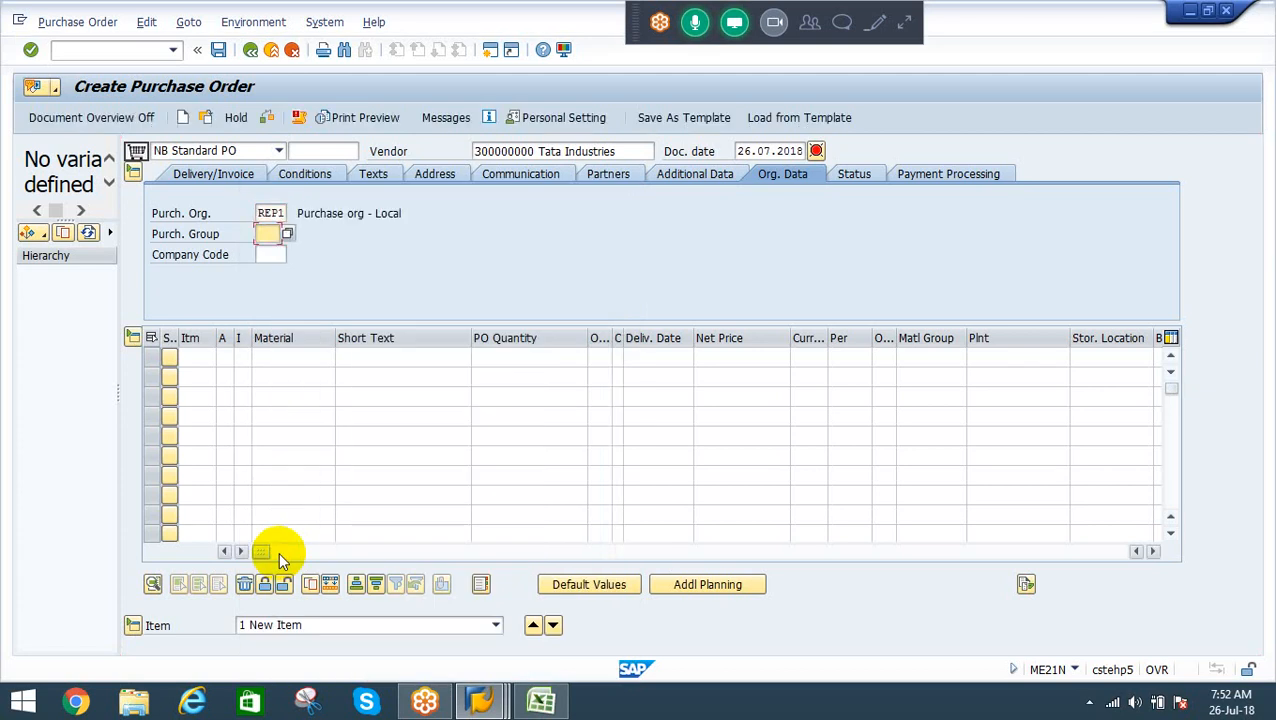
# Set the purchase order's purchasing group to 001 and its company code to REIL
pyautogui.write('000')
pyautogui.press('Tab')
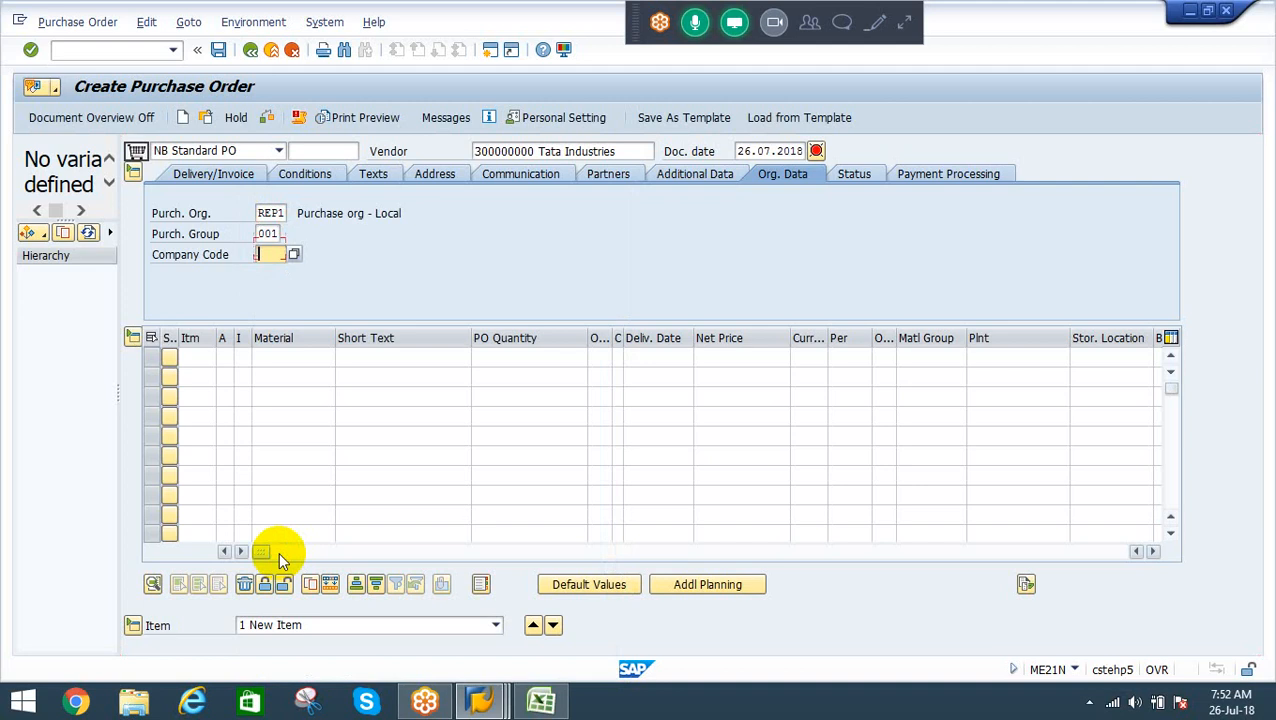
pyautogui.write('REIL')
pyautogui.press('Return')
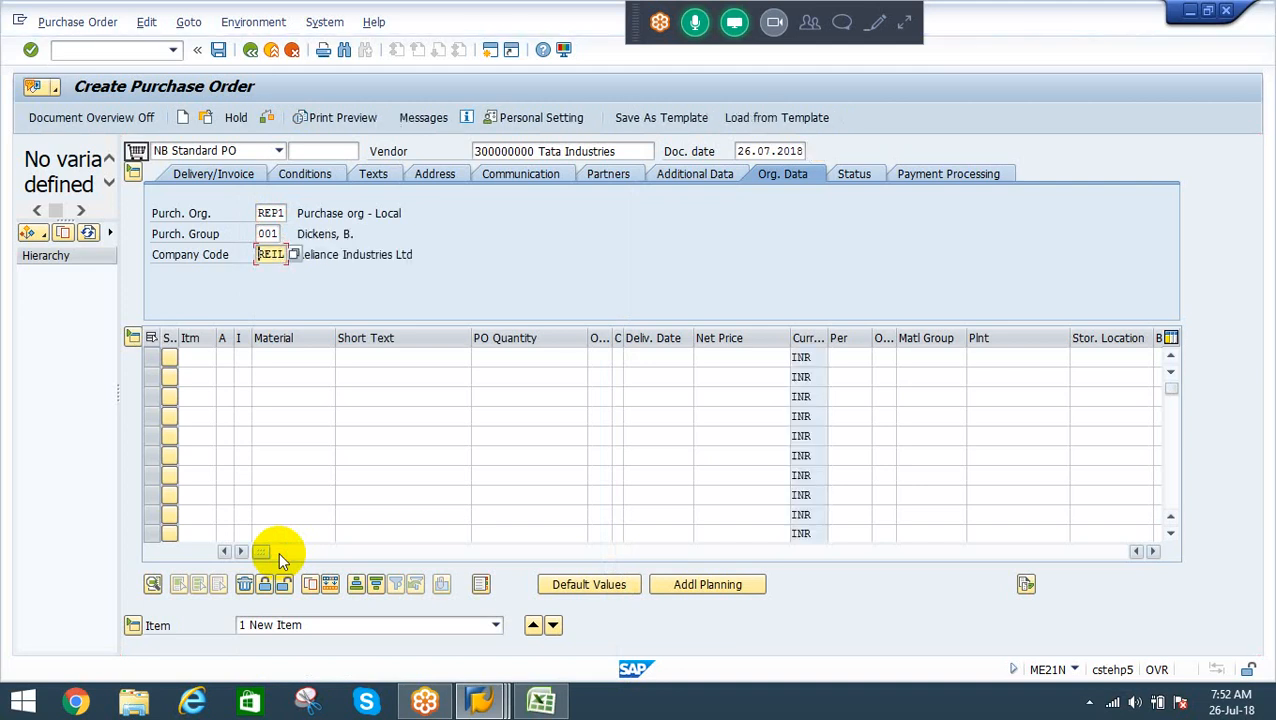
# Enter materials RMC and RMD in the first two item rows of the purchase order
pyautogui.click(282, 360)
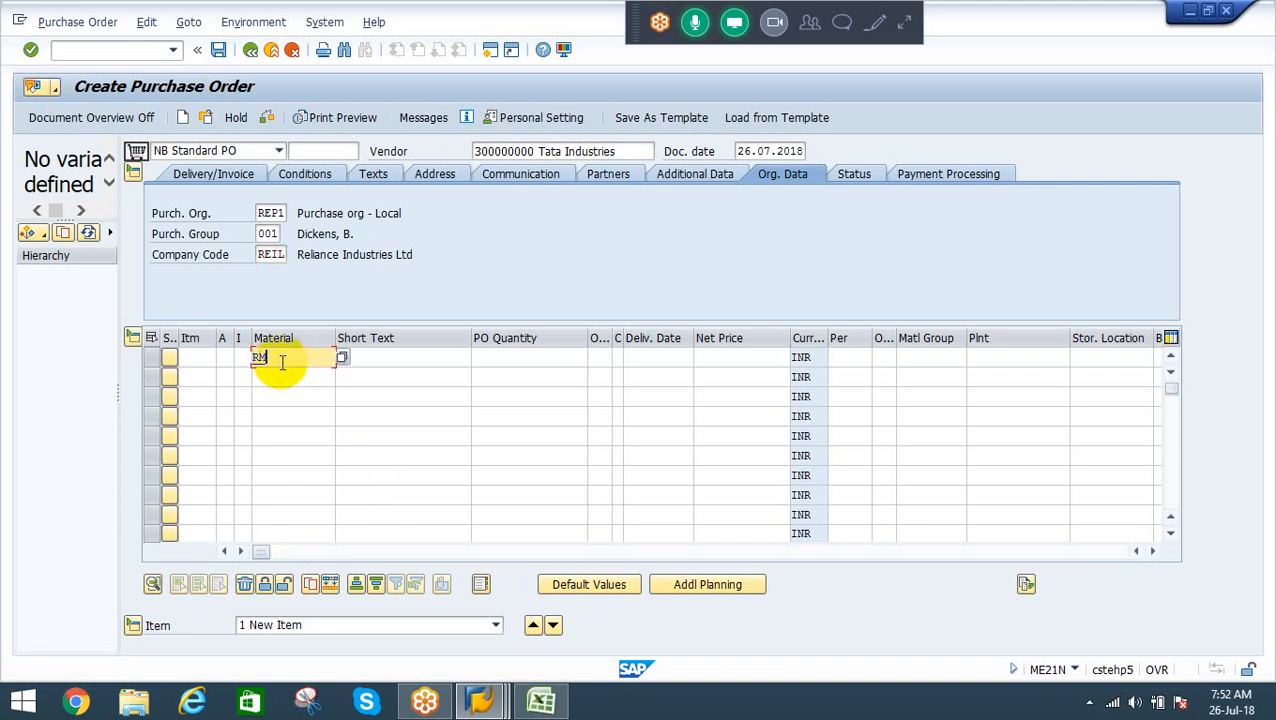
pyautogui.press('Down')
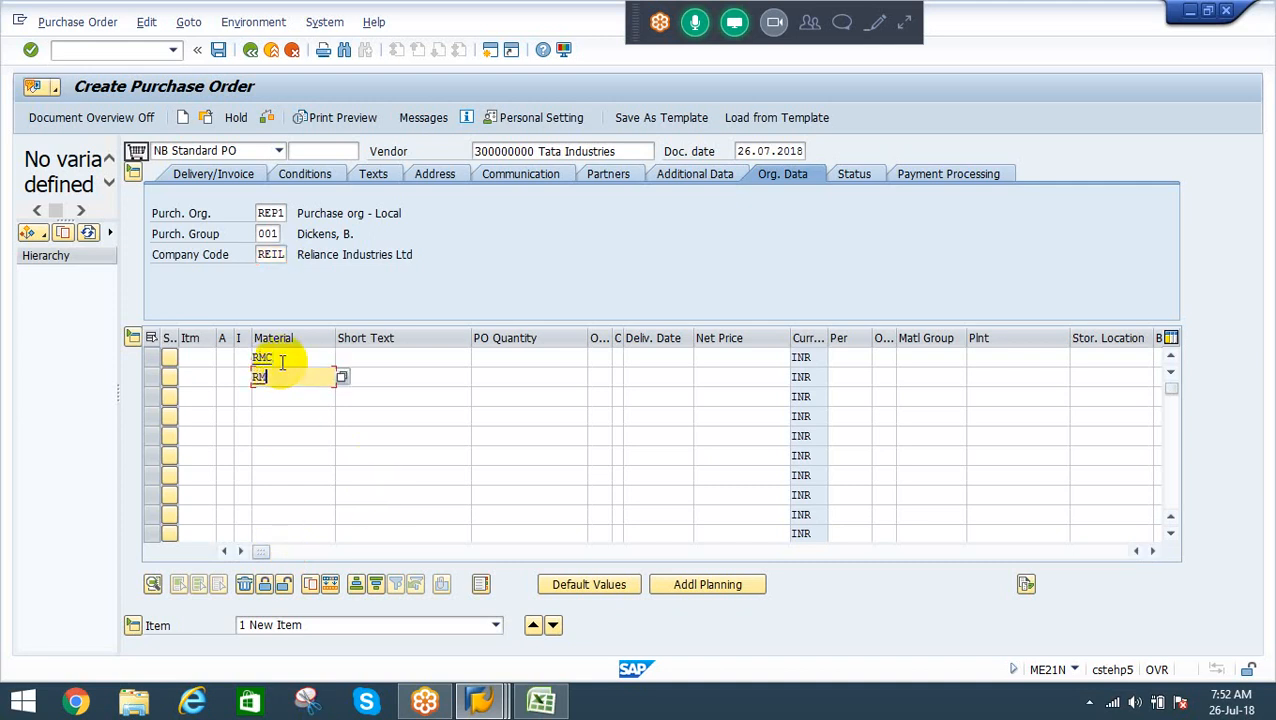
pyautogui.write('RMD')
# Set the PO quantity of material RMC to 150
pyautogui.press('Tab')
pyautogui.press('Up')
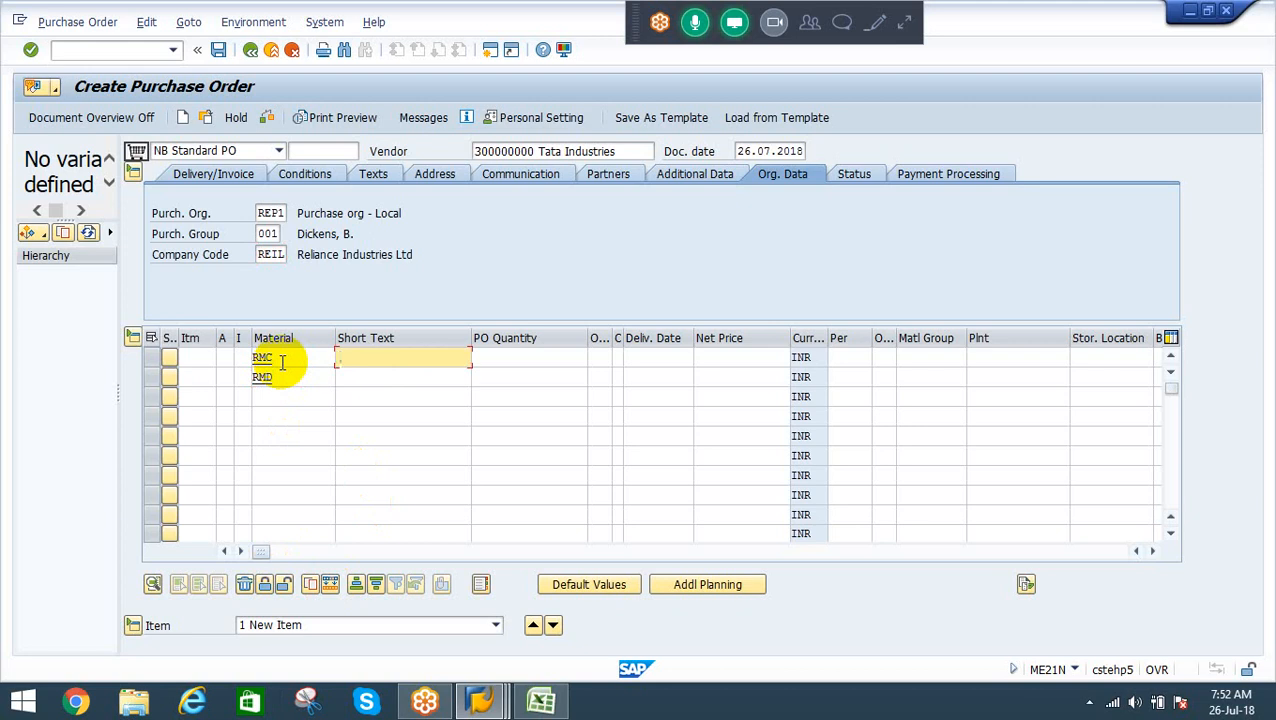
pyautogui.press('Tab')
pyautogui.write('1')
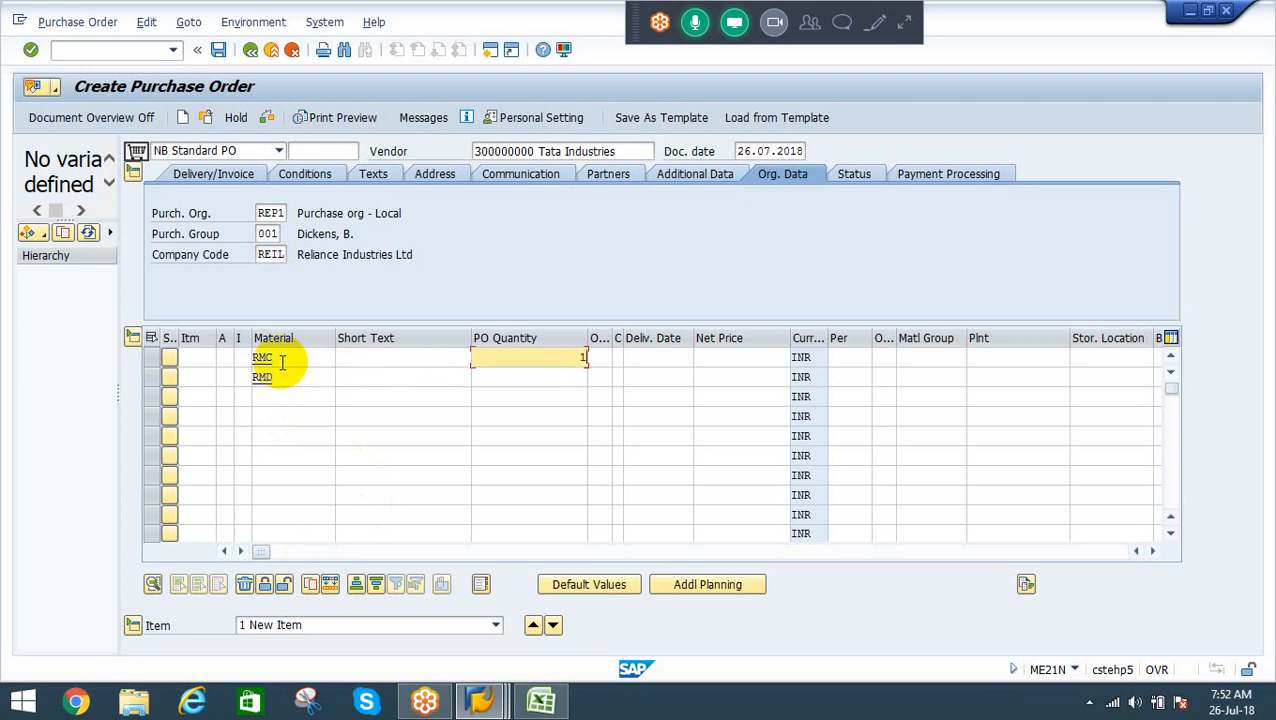
pyautogui.write('50')
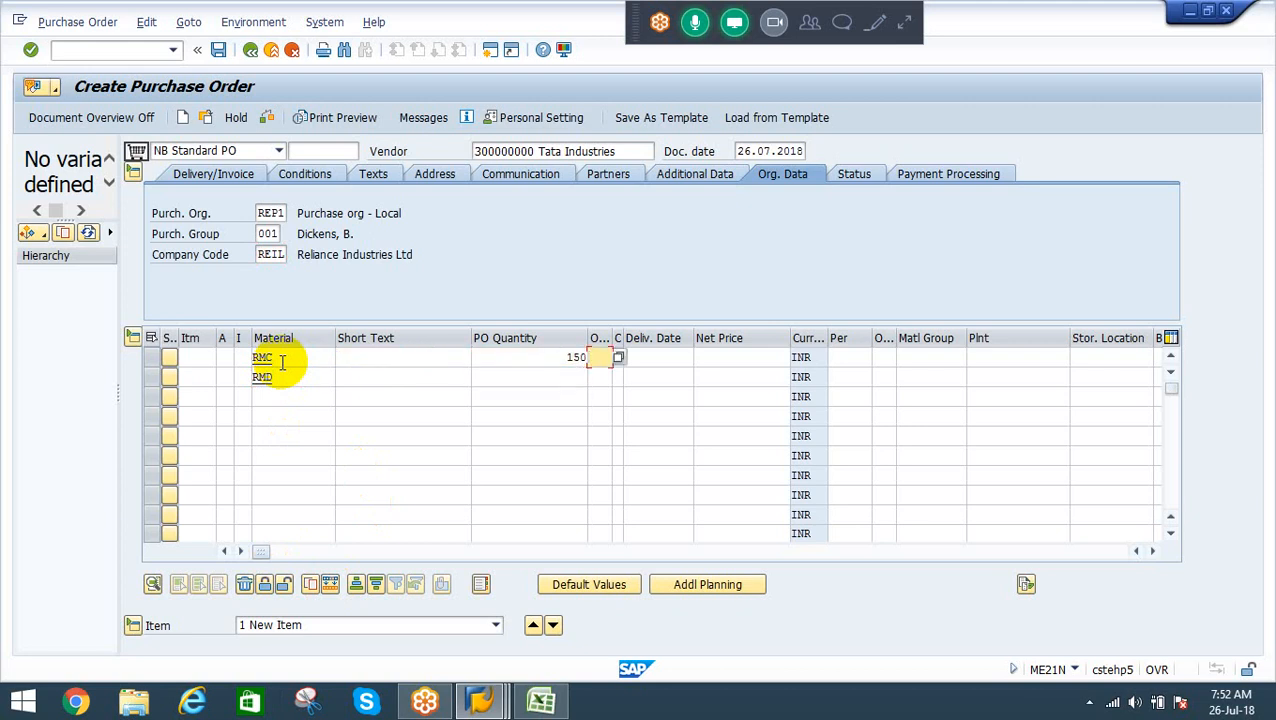
# Set the PO quantity of material RMD to 100 and enter plant RE10 for both the RMC and RMD items
pyautogui.press('Down')
pyautogui.press('Left')
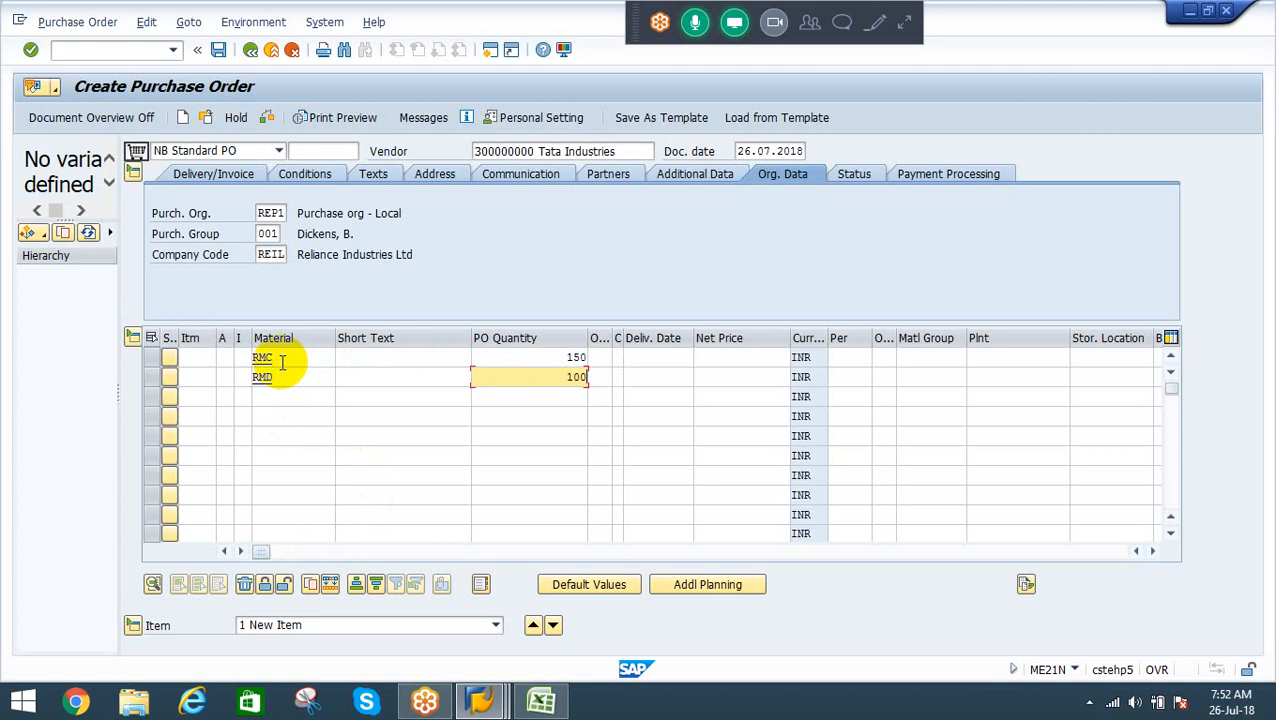
pyautogui.press('Up')
pyautogui.press('Right')
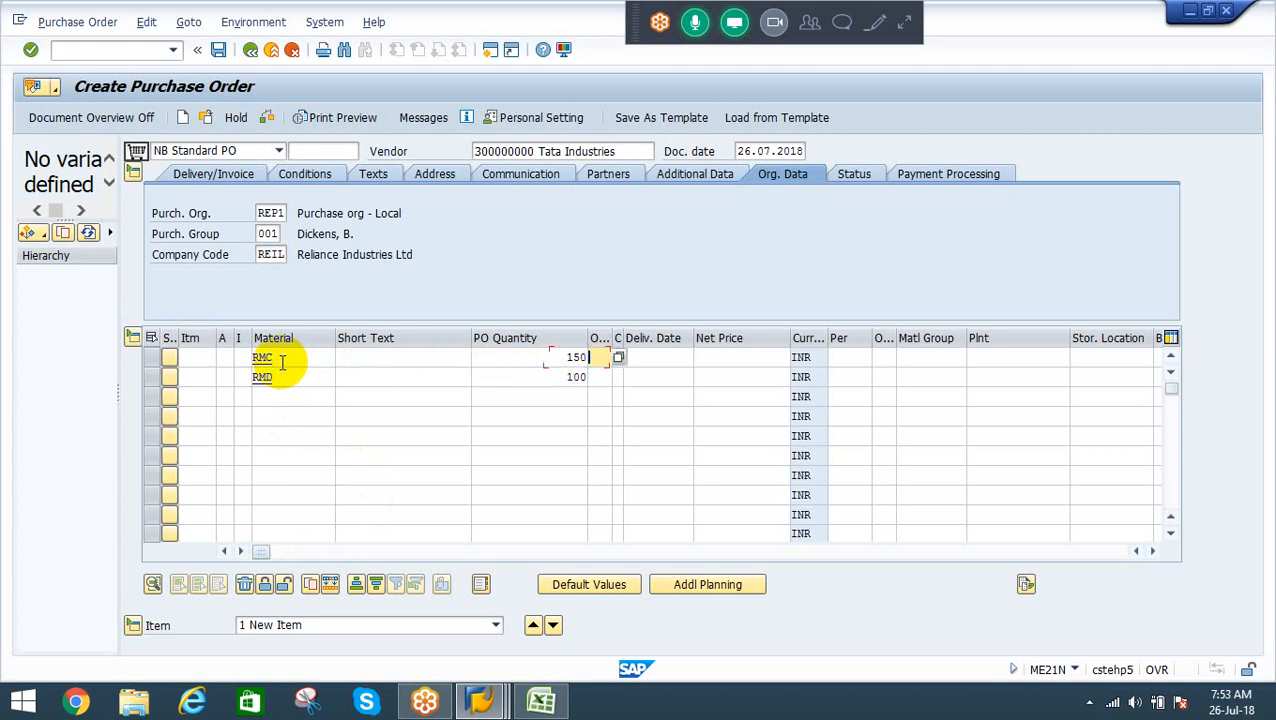
pyautogui.press('Right')
pyautogui.press('Right')
pyautogui.press('Right')
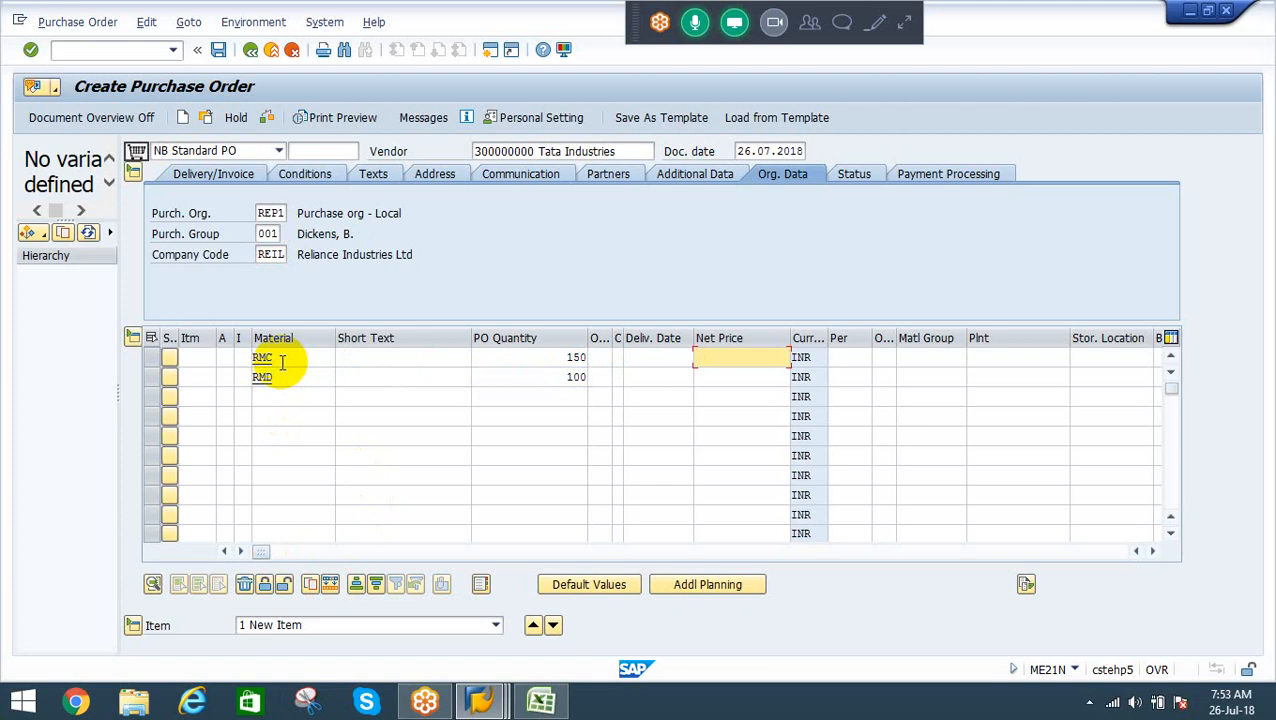
pyautogui.press('Right')
pyautogui.press('Right')
pyautogui.press('Right')
pyautogui.press('Right')
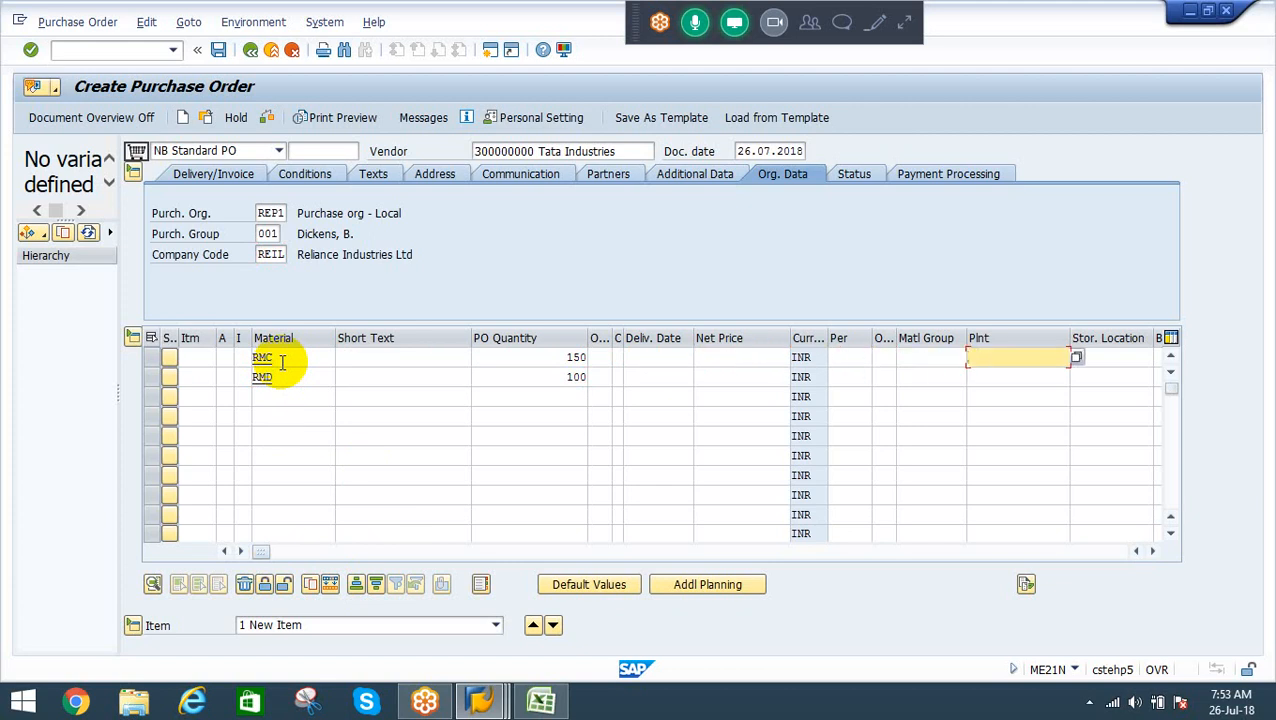
pyautogui.write('RE10')
pyautogui.press('Down')
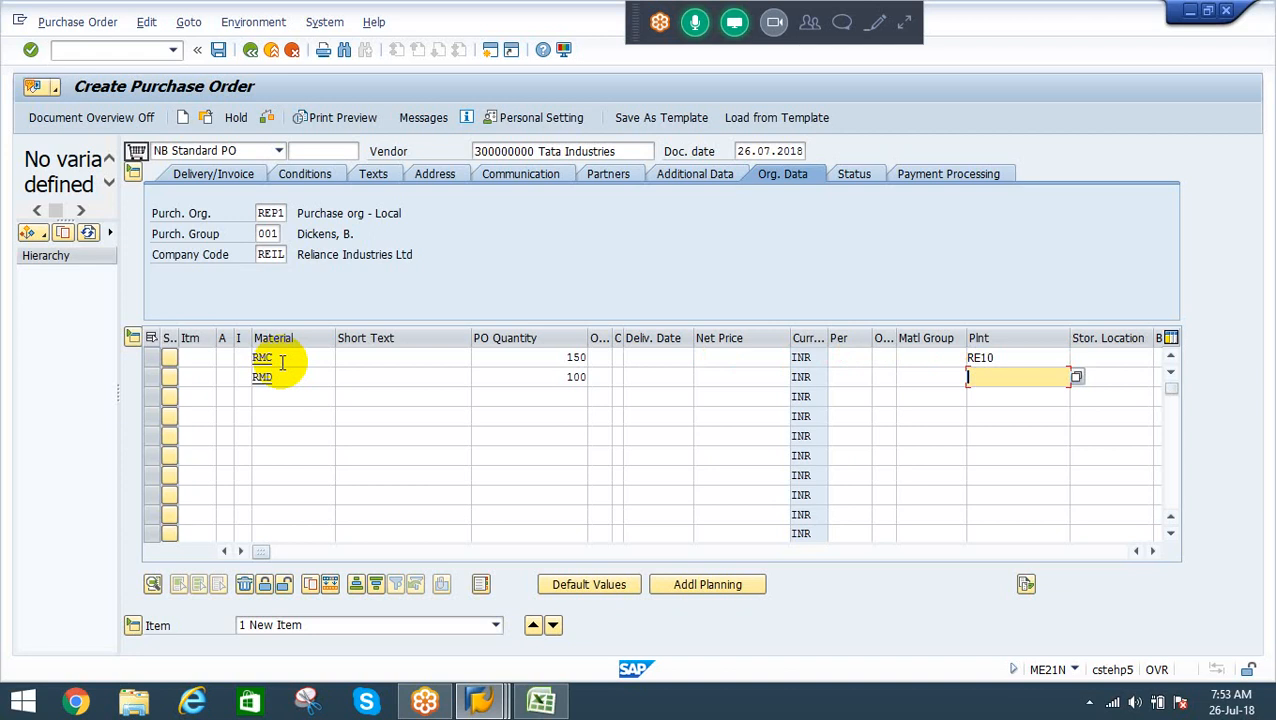
# Assign storage location SL1 to the RMC and RMD items and validate the purchase order entries
pyautogui.press('Right')
pyautogui.press('Up')
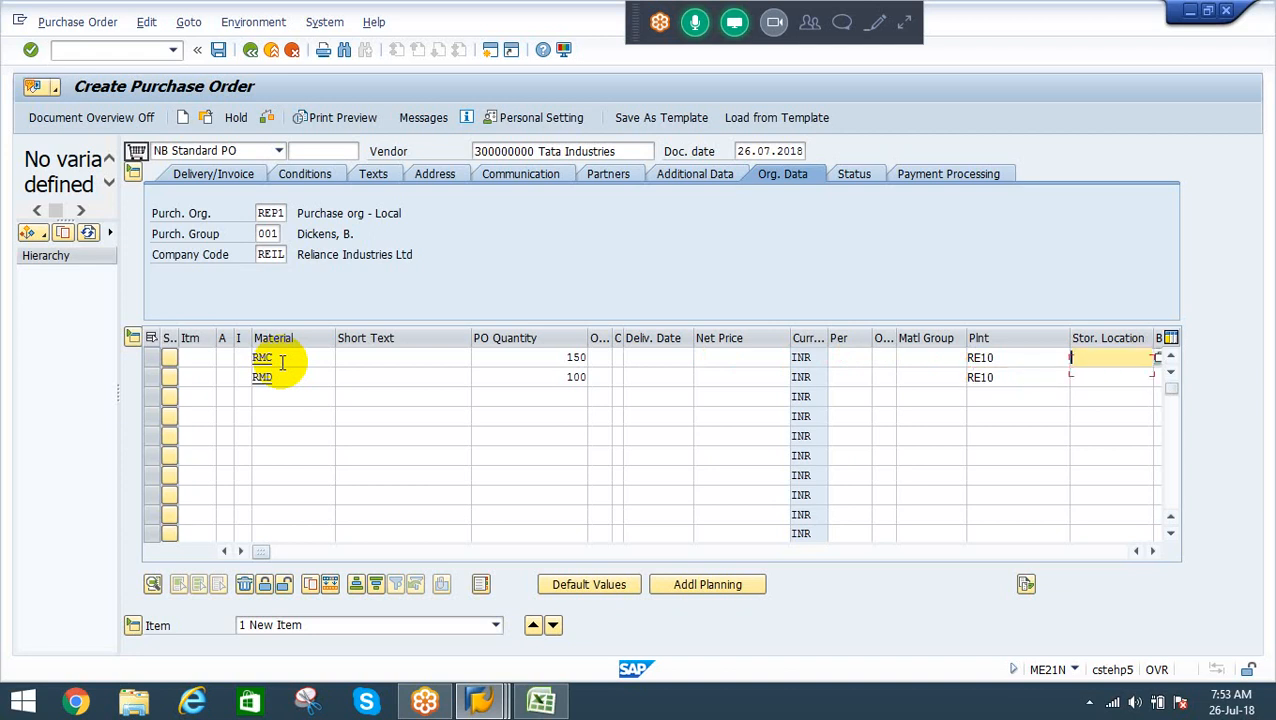
pyautogui.write('SL1')
pyautogui.press('Down')
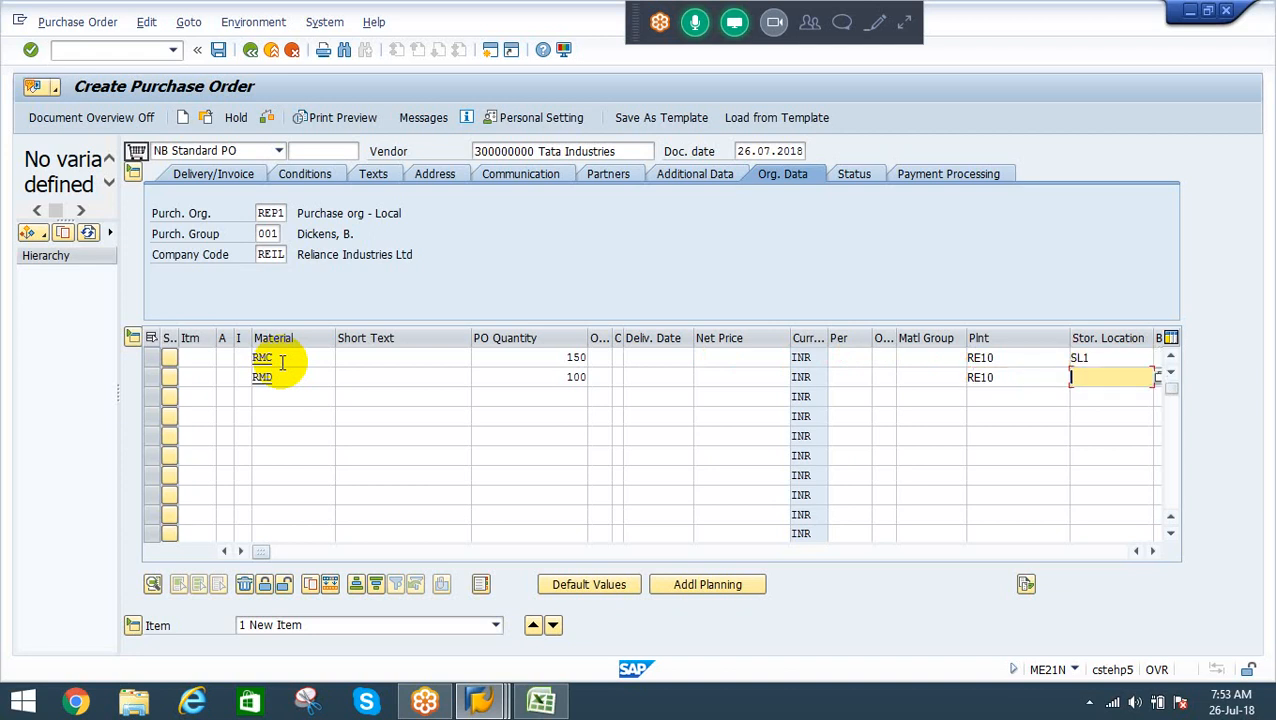
pyautogui.write('SL1')
pyautogui.press('Return')
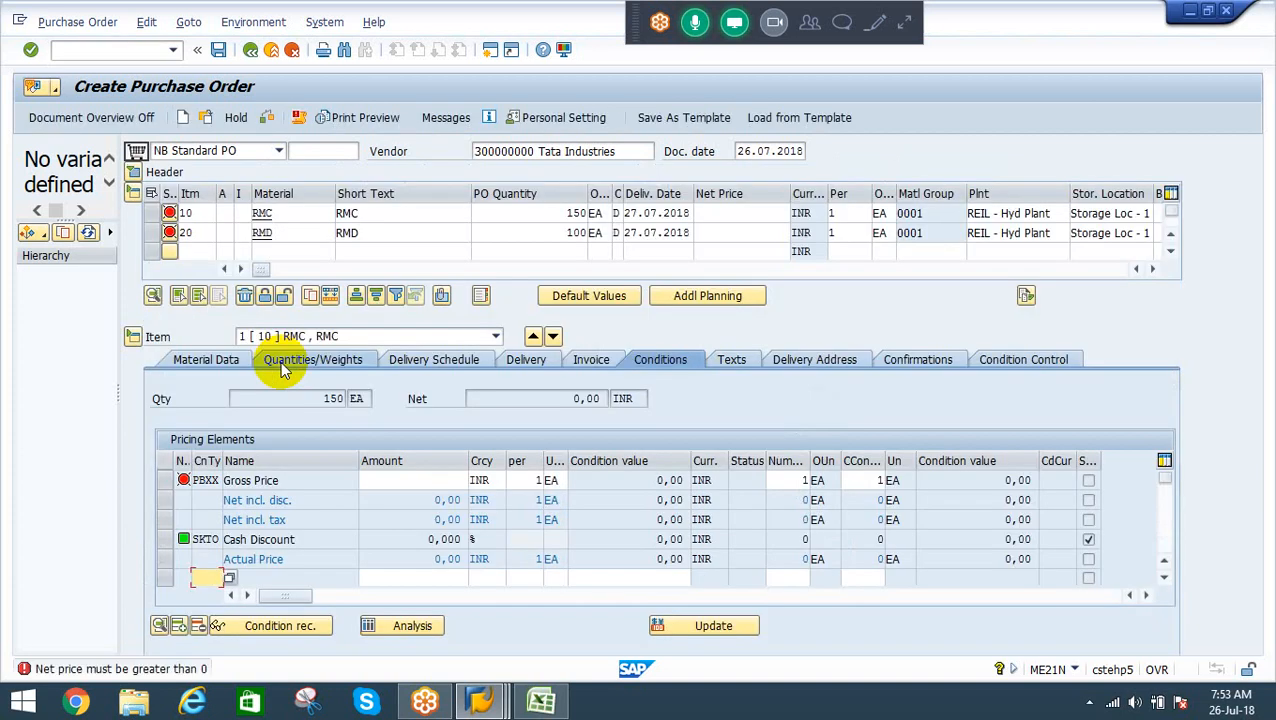
# Set the net price of item RMC to 110 and of item RMD to 220
pyautogui.click(717, 213)
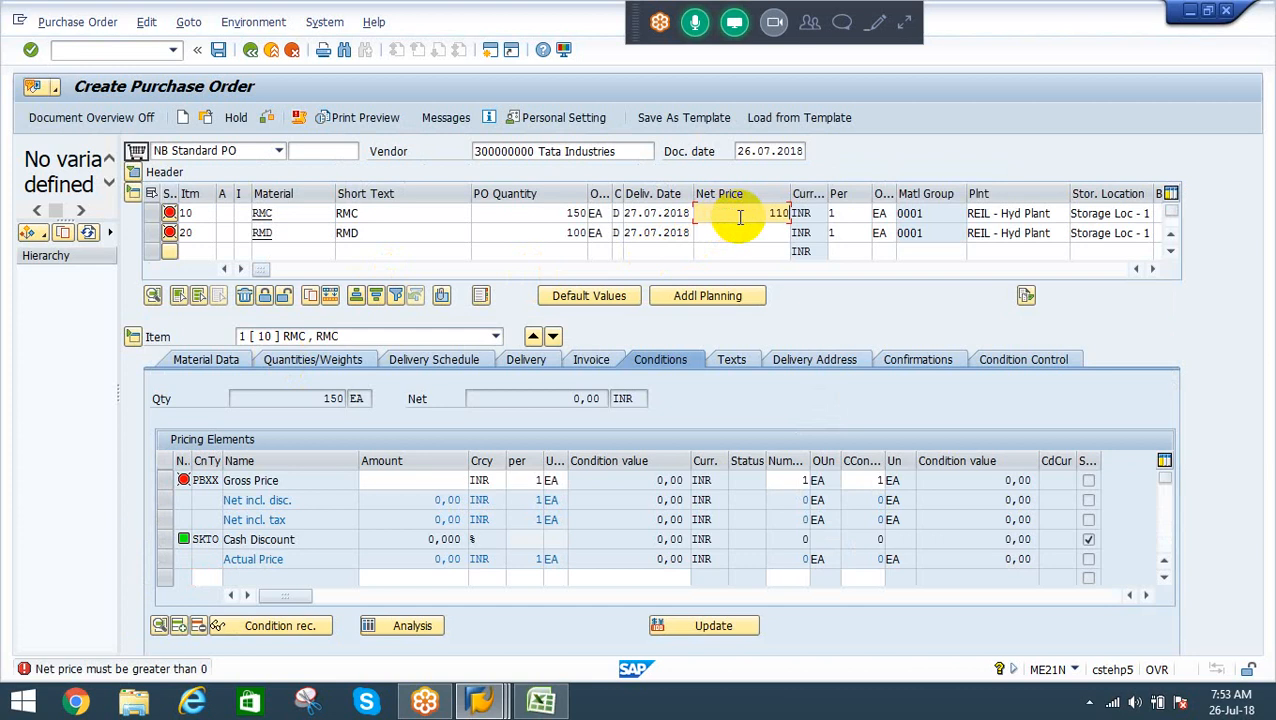
pyautogui.press('Tab')
pyautogui.press('Down')
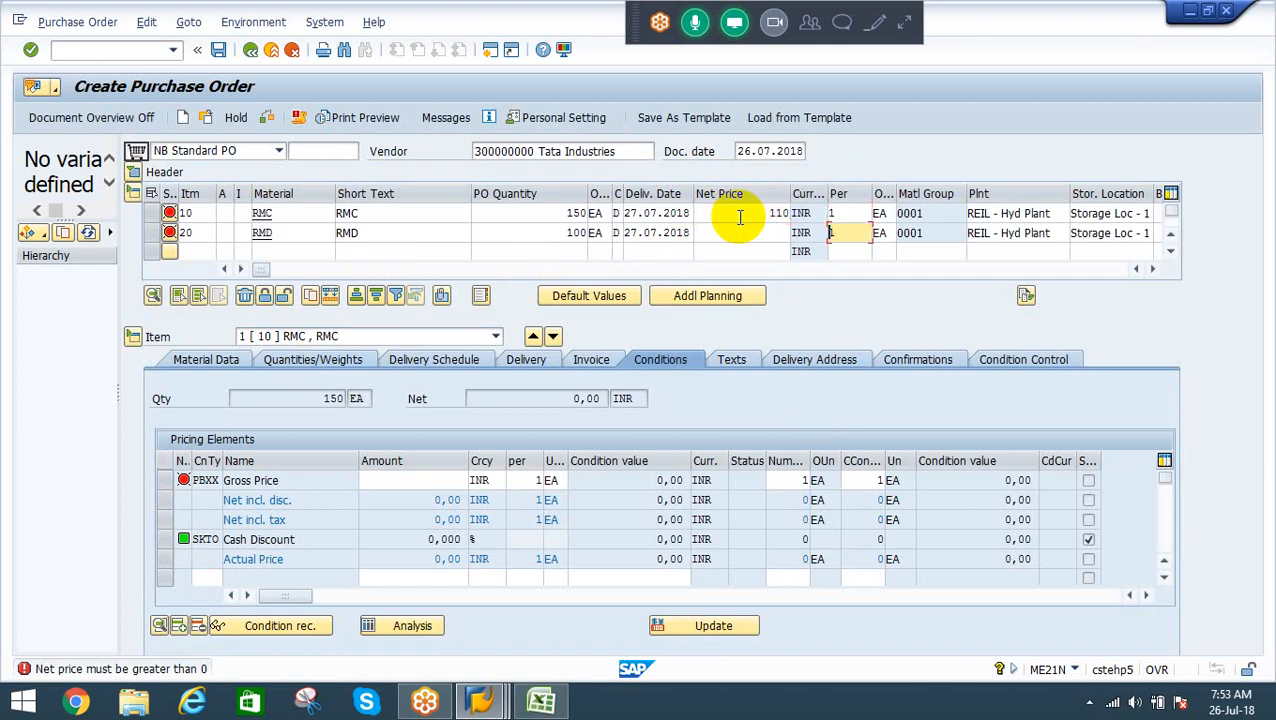
pyautogui.press('Left')
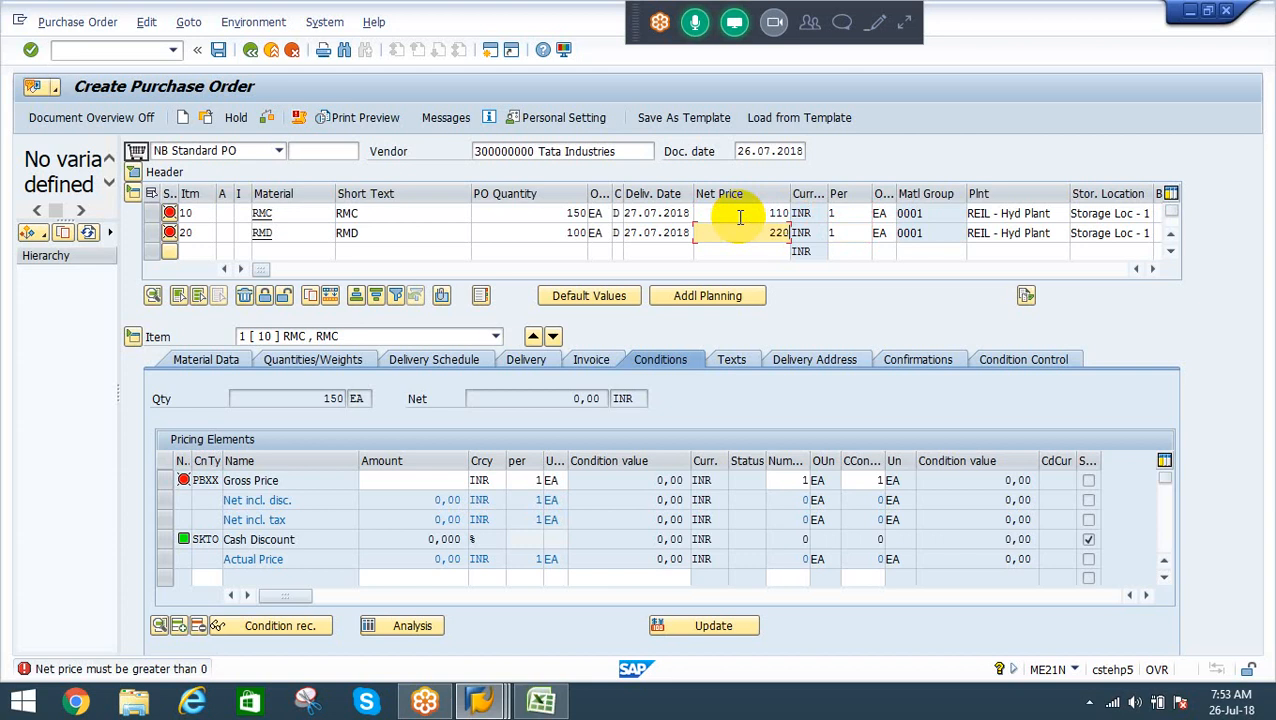
pyautogui.write('220')
pyautogui.press('Return')
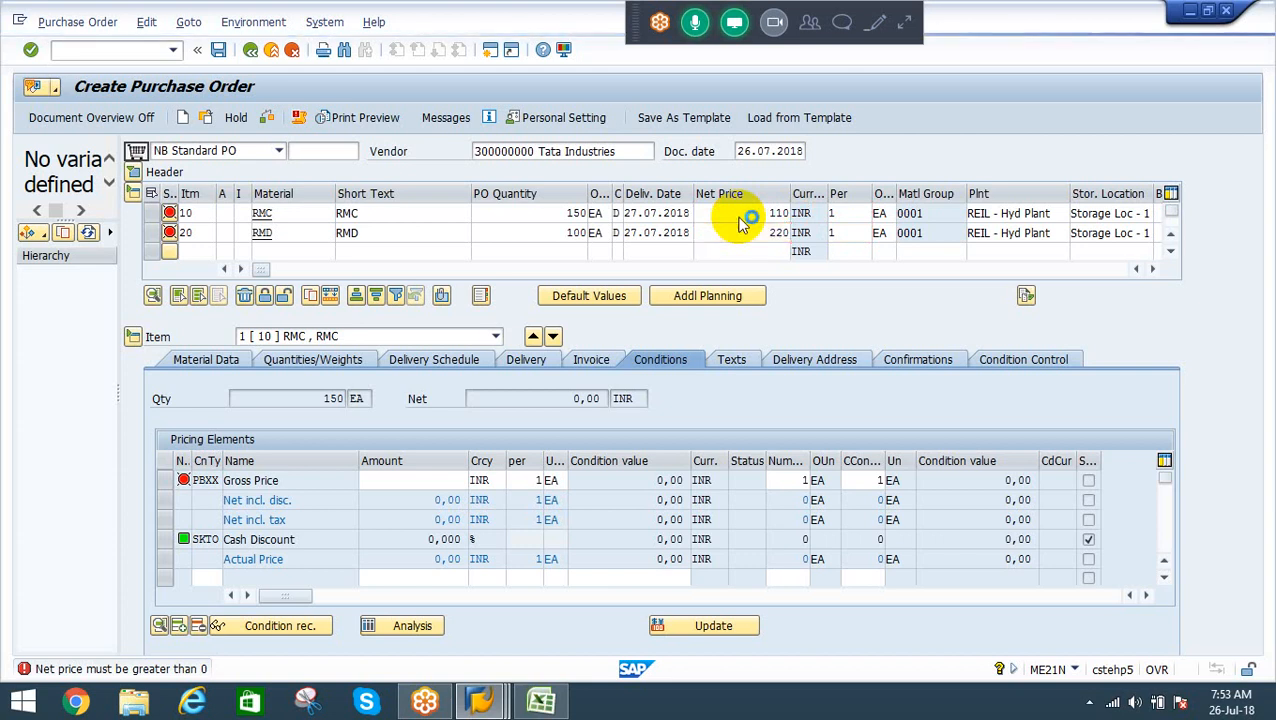
# In the other SAP session, run MM03 and examine the Accounting 1 view of material RMC for plant RE10
pyautogui.hotkey('alt', 'Tab')
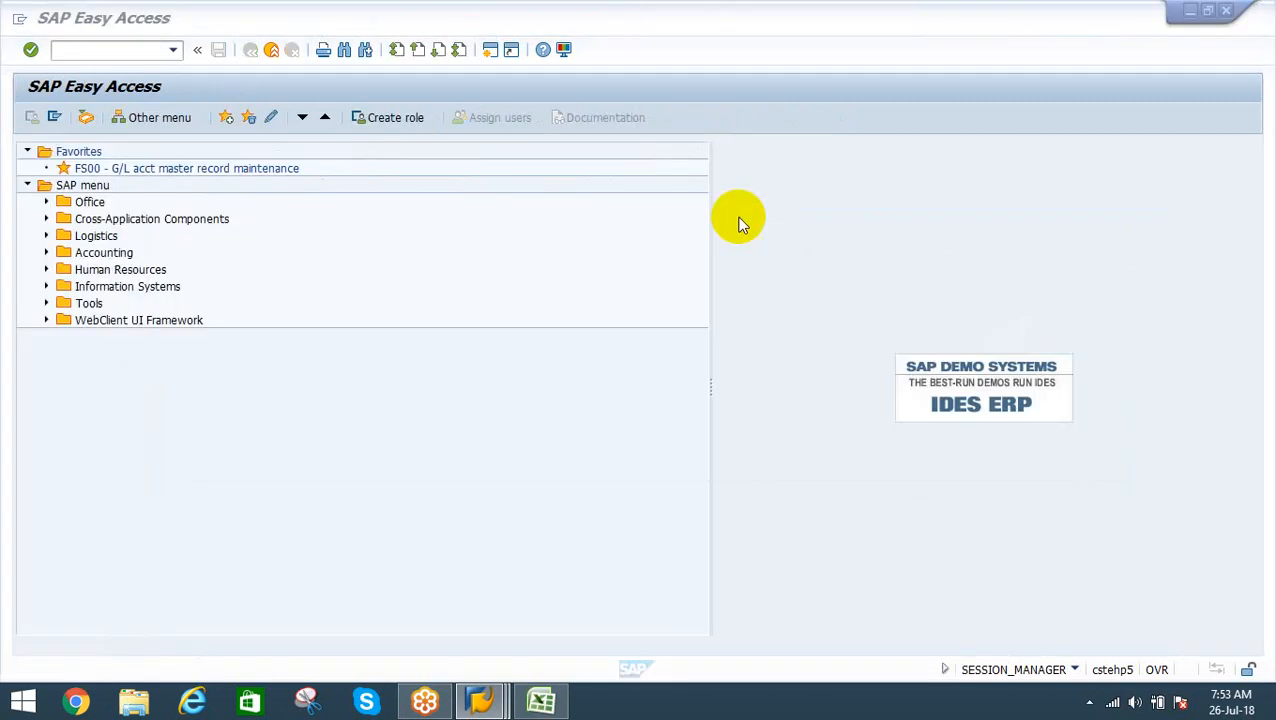
pyautogui.write('mm03')
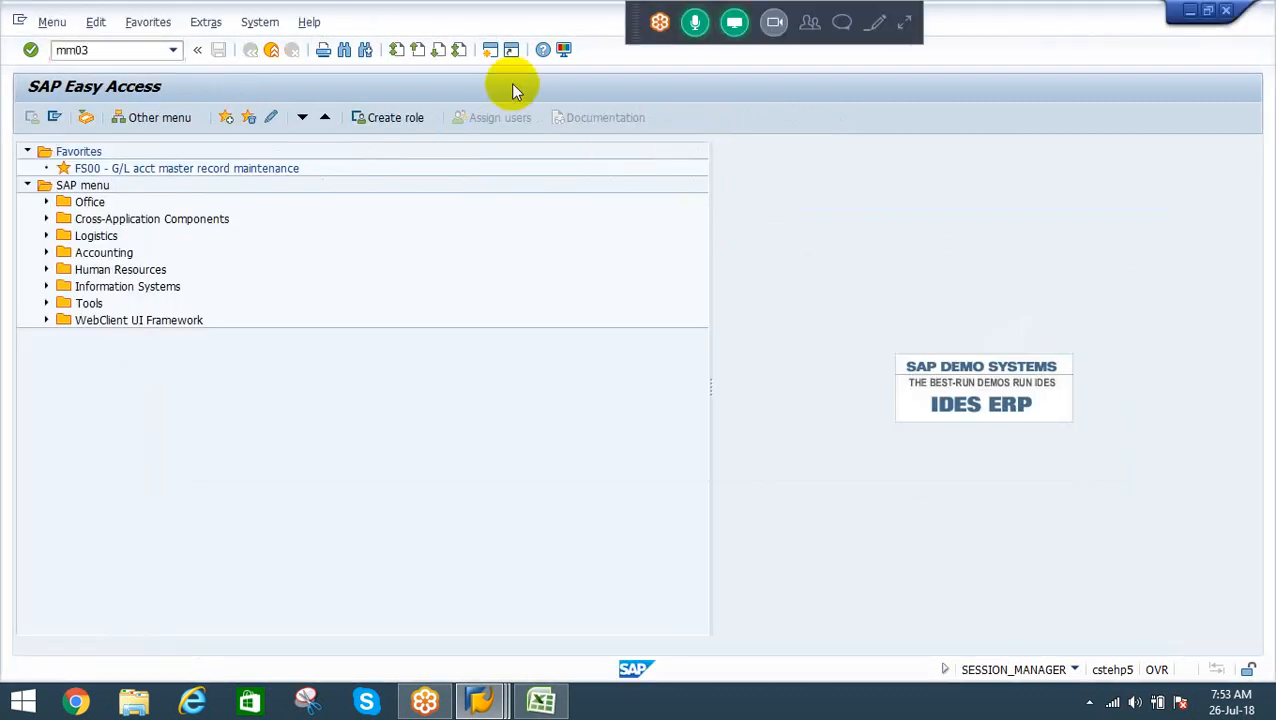
pyautogui.press('Return')
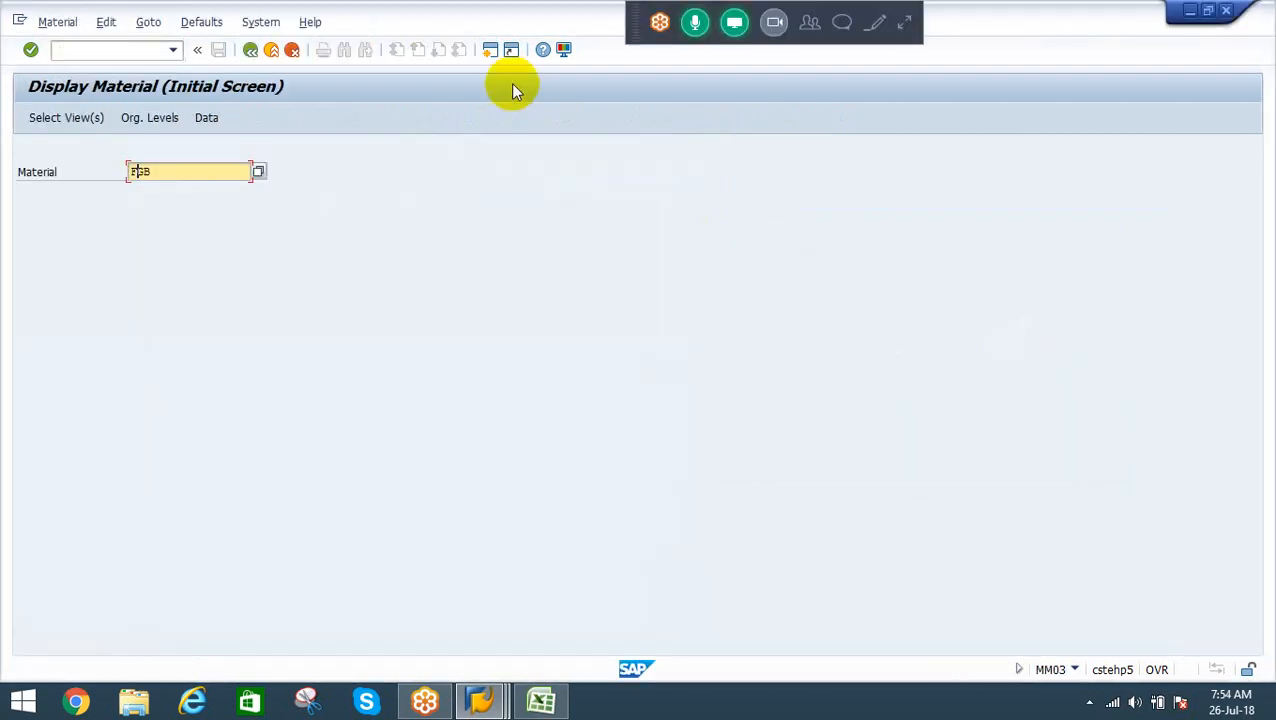
pyautogui.write('RMC')
pyautogui.press('Return')
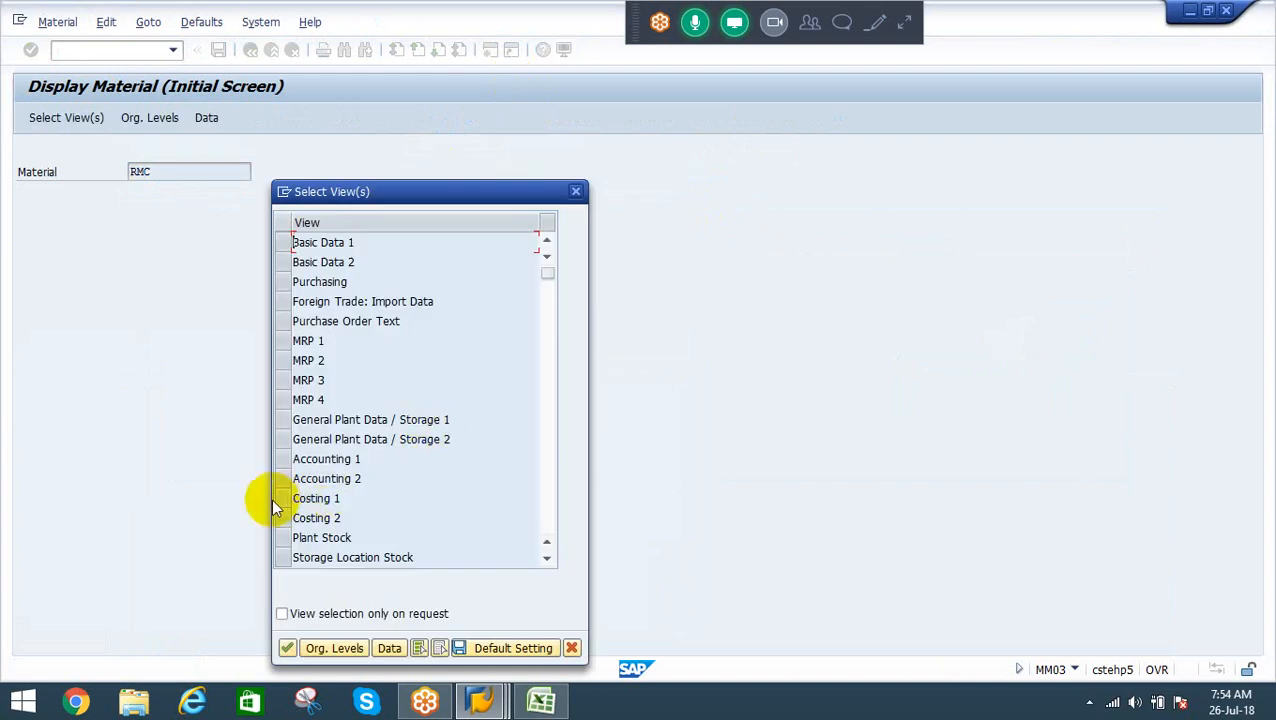
pyautogui.click(283, 458)
pyautogui.press('Return')
pyautogui.press('space')
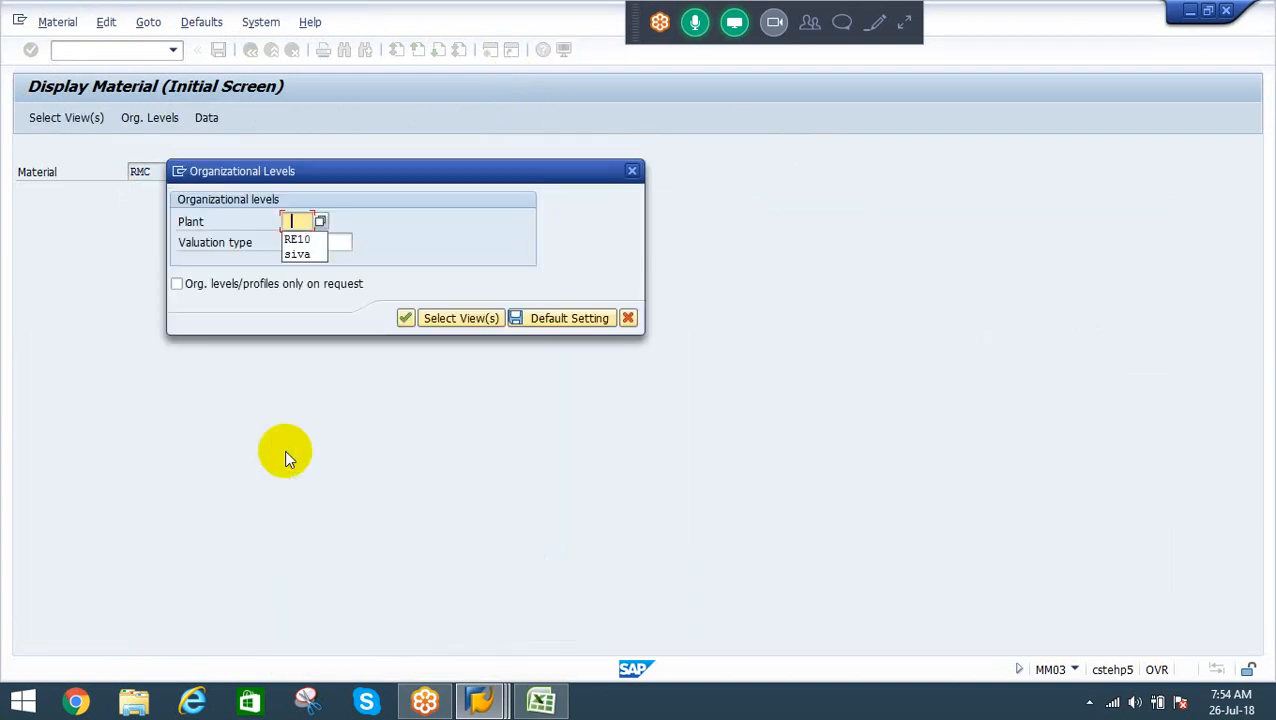
pyautogui.press('Down')
pyautogui.press('Return')
pyautogui.press('Return')
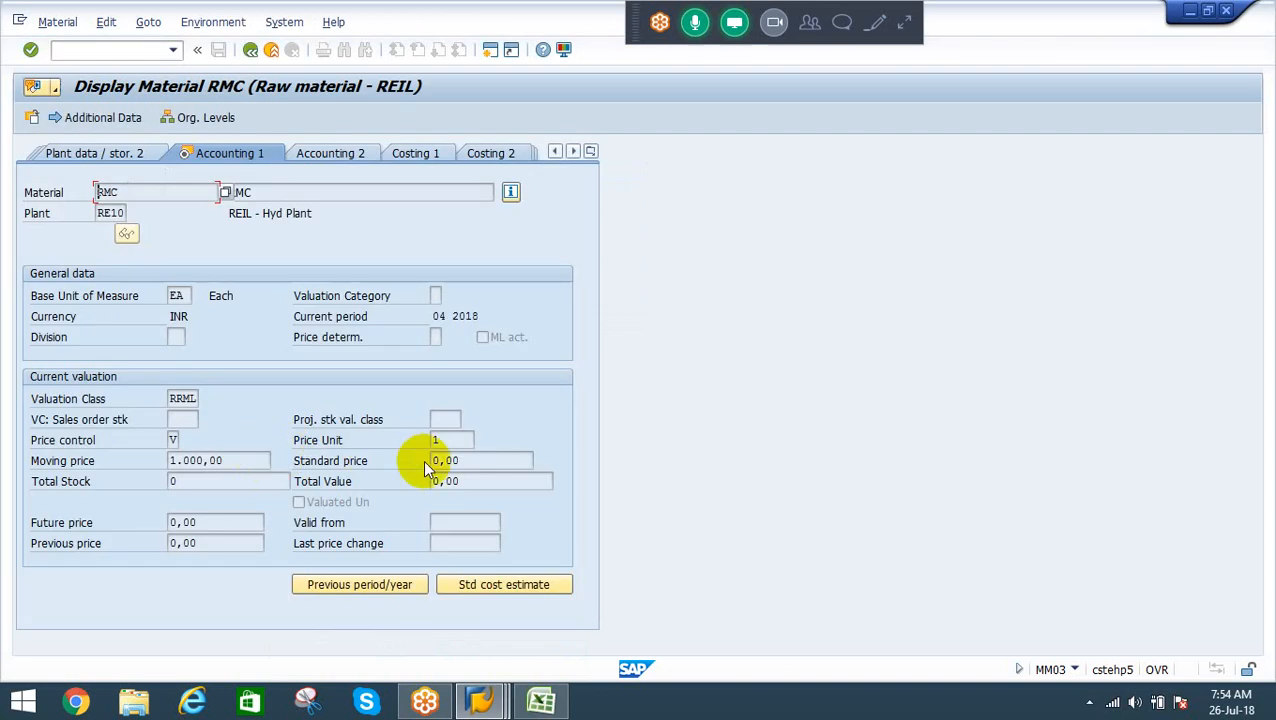
# Back in the purchase order, set the net price of RMC to 1100 and clear the net price of RMD
pyautogui.hotkey('alt', 'Tab')
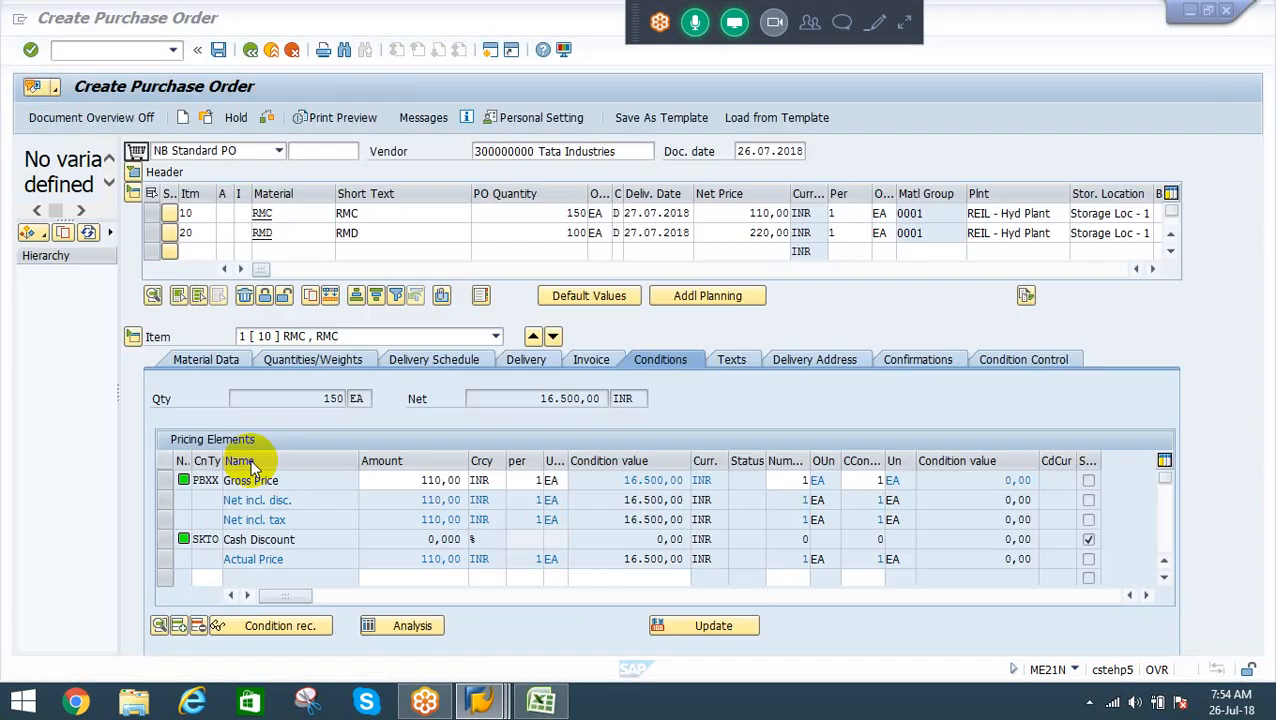
pyautogui.click(721, 219)
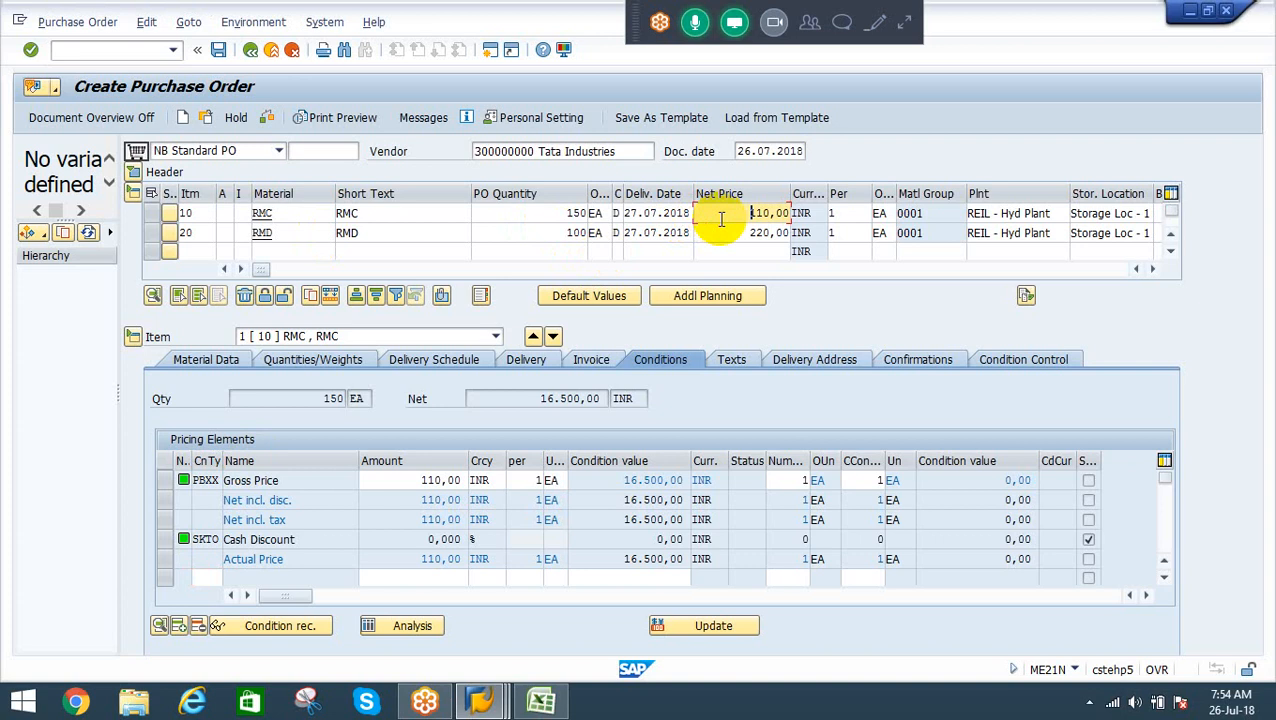
pyautogui.doubleClick(721, 219)
pyautogui.write('1')
pyautogui.press('Down')
pyautogui.hotkey('shift', 'Home')
pyautogui.press('BackSpace')
# Return to the material display session, leave the RMC record and bring up the view selection for material RMD
pyautogui.hotkey('alt', 'Tab')
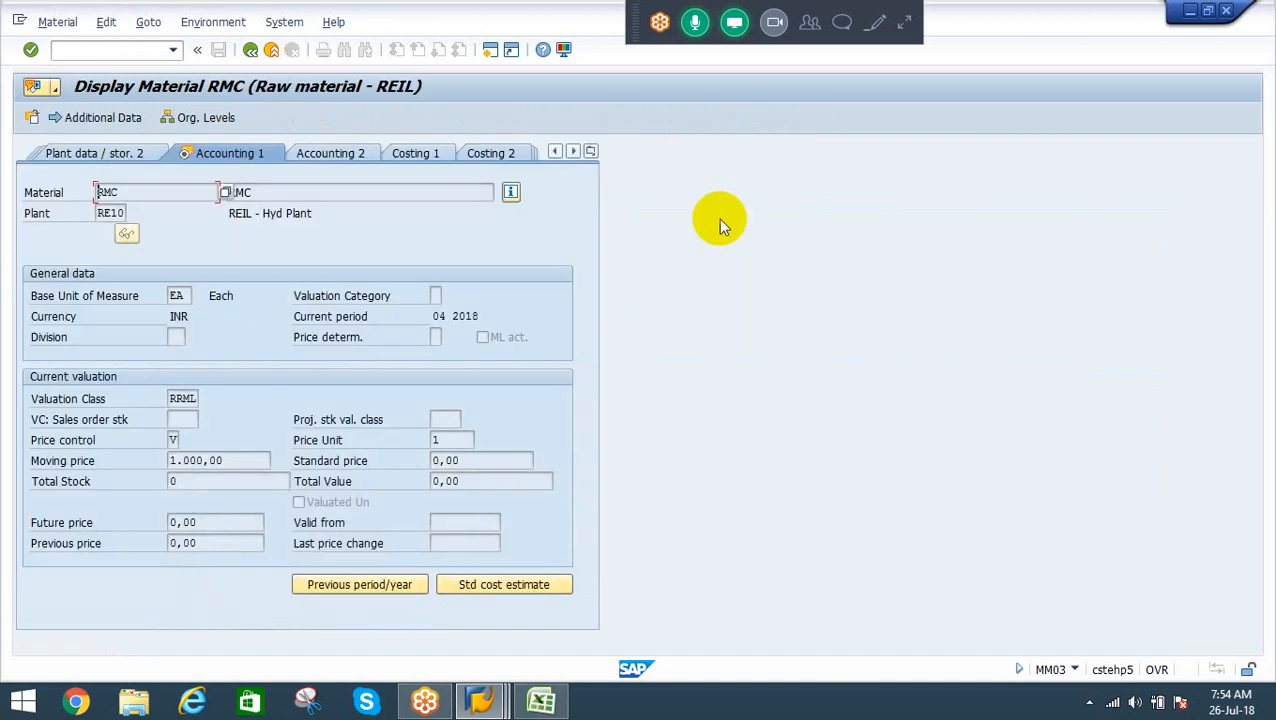
pyautogui.doubleClick(720, 219)
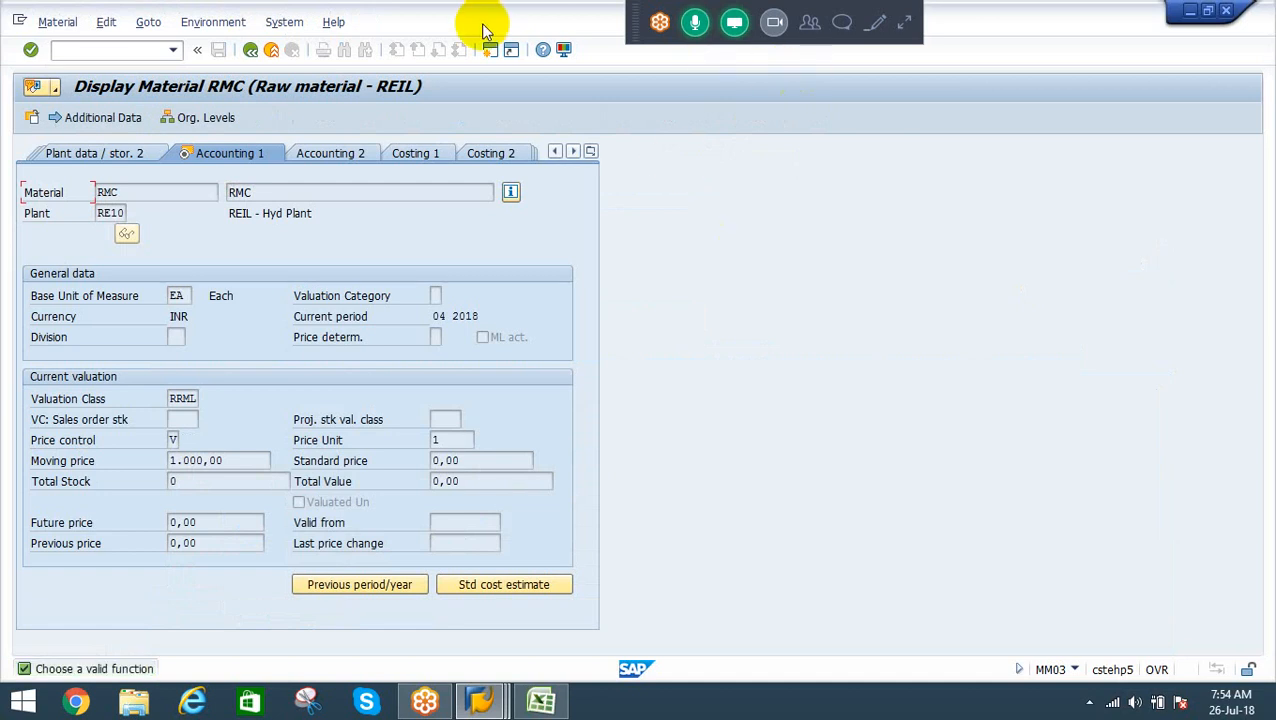
pyautogui.click(252, 52)
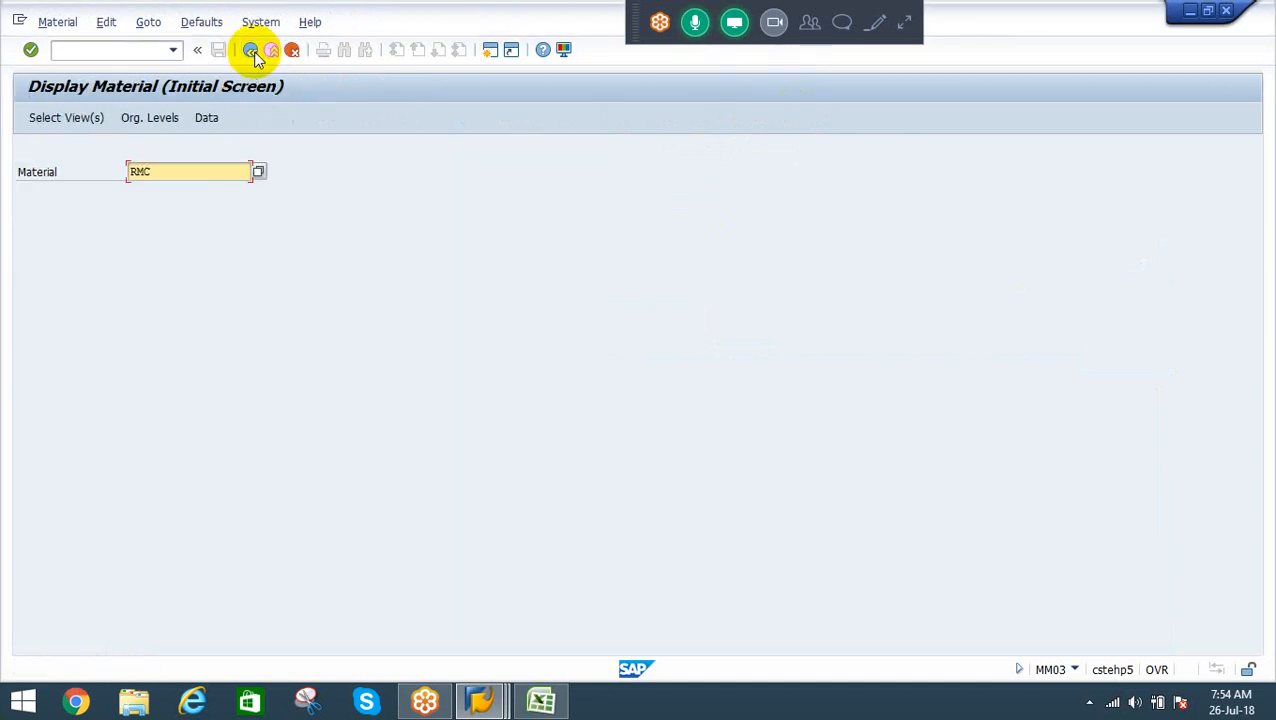
pyautogui.press('Right')
pyautogui.press('Right')
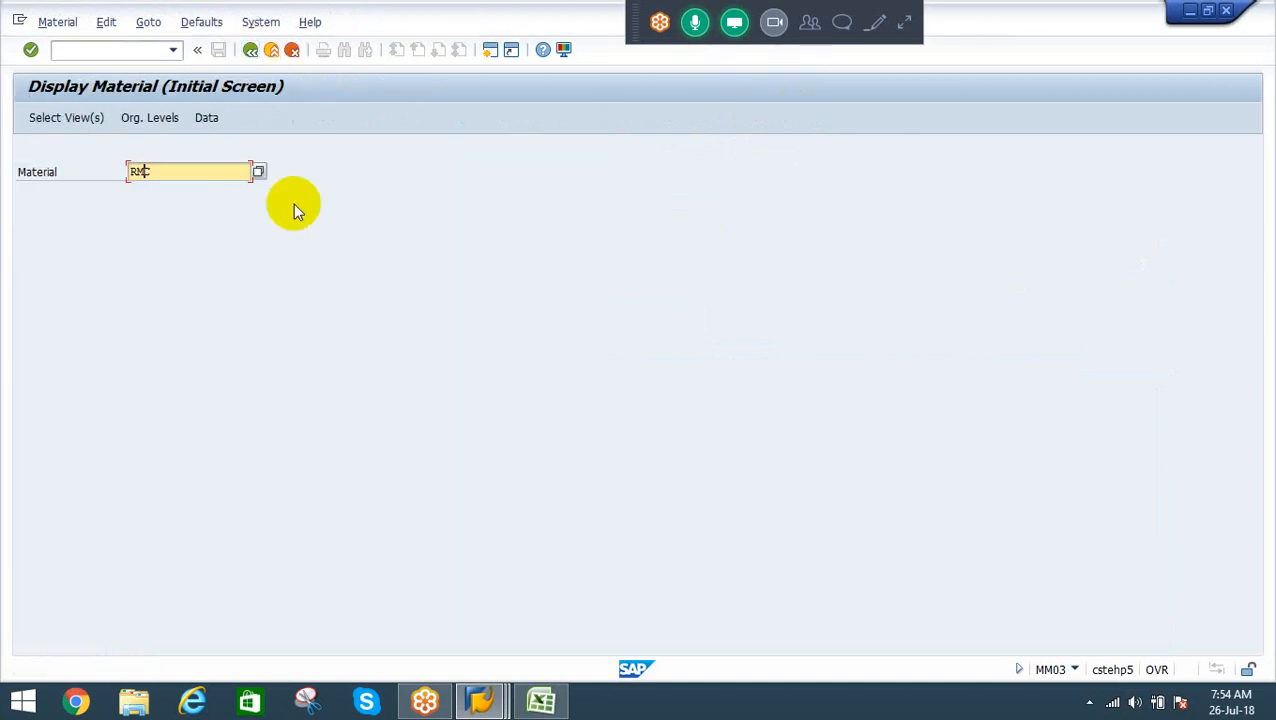
pyautogui.write('D')
pyautogui.press('Return')
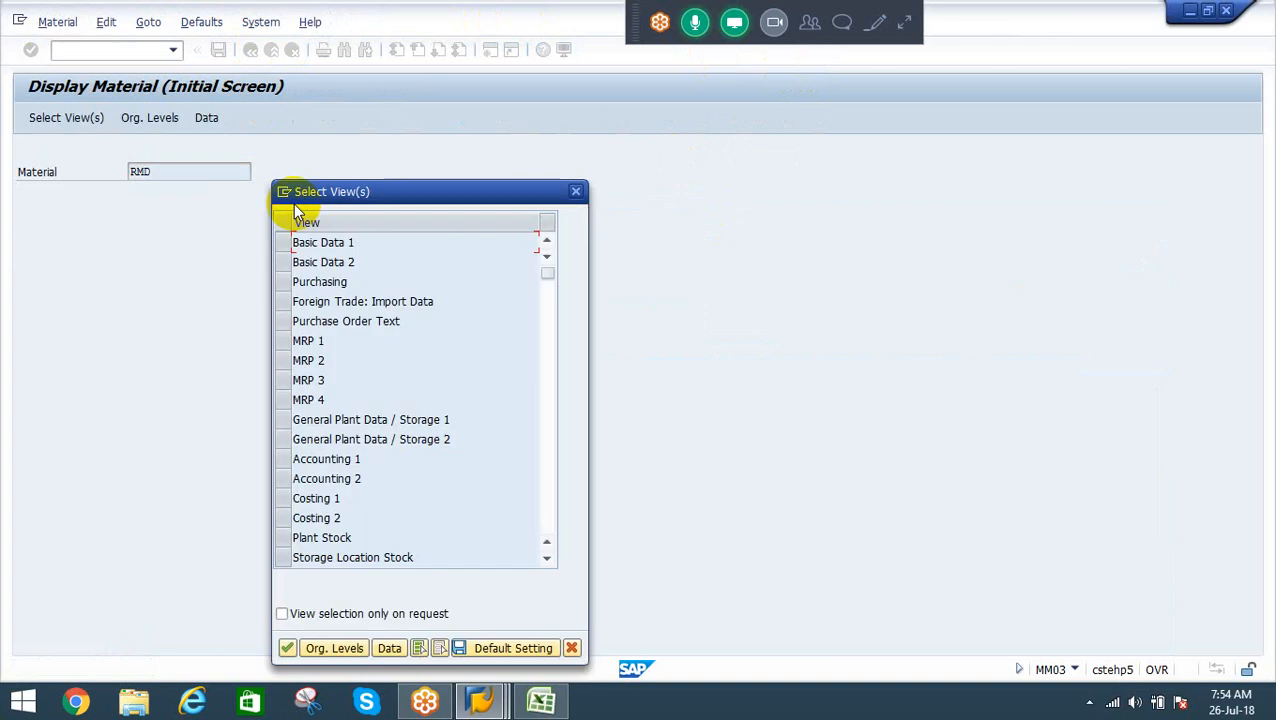
pyautogui.click(284, 497)
pyautogui.press('Return')
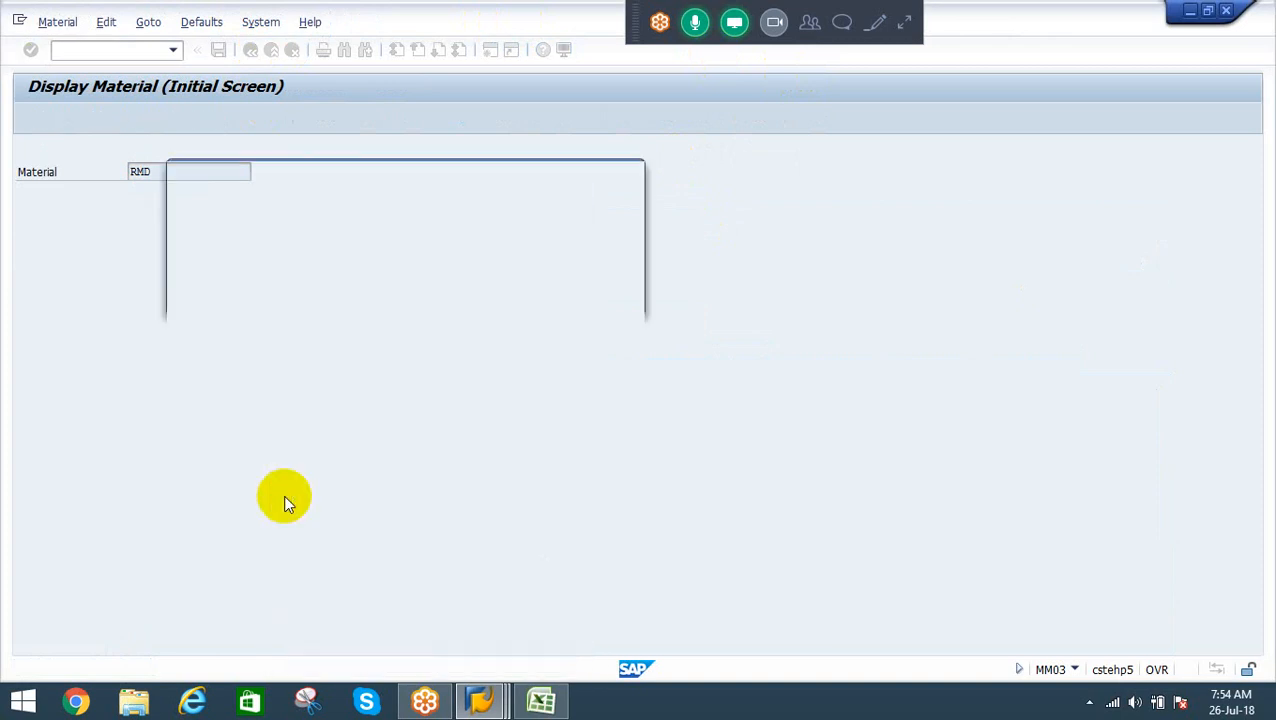
pyautogui.press('Escape')
pyautogui.press('Return')
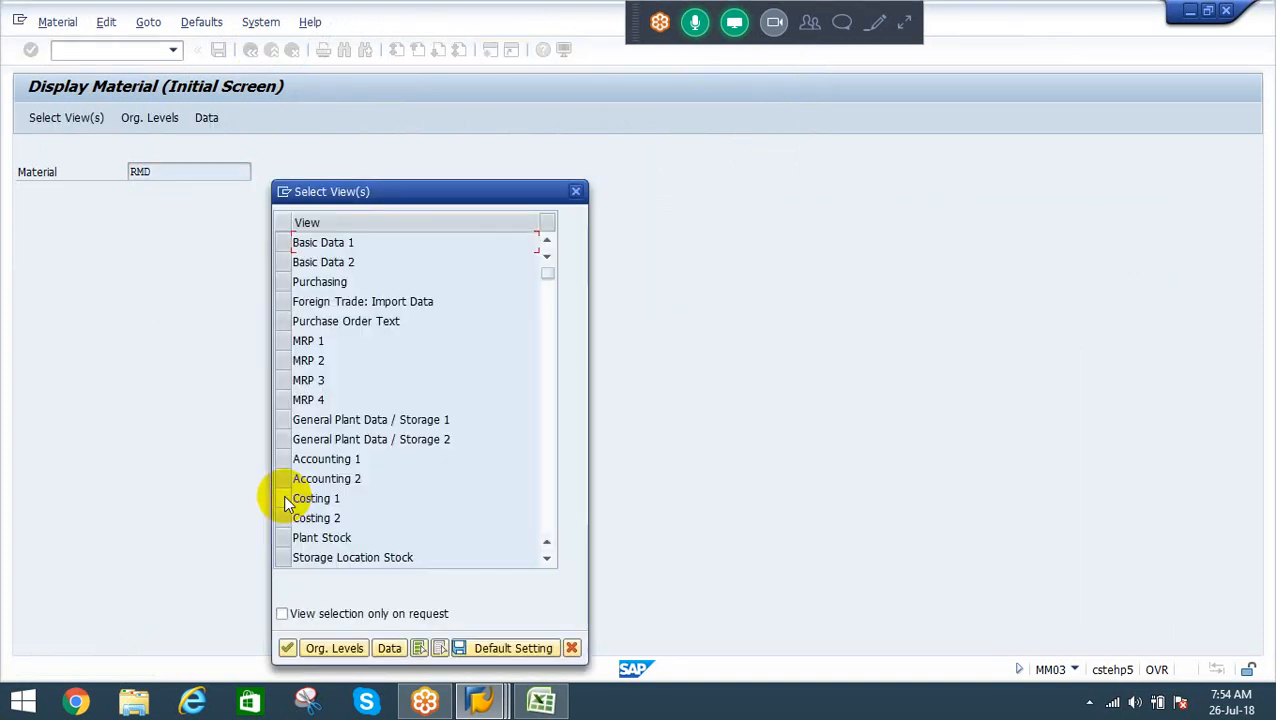
# Examine the Accounting 1 view of material RMD for plant RE10
pyautogui.click(280, 458)
pyautogui.press('Return')
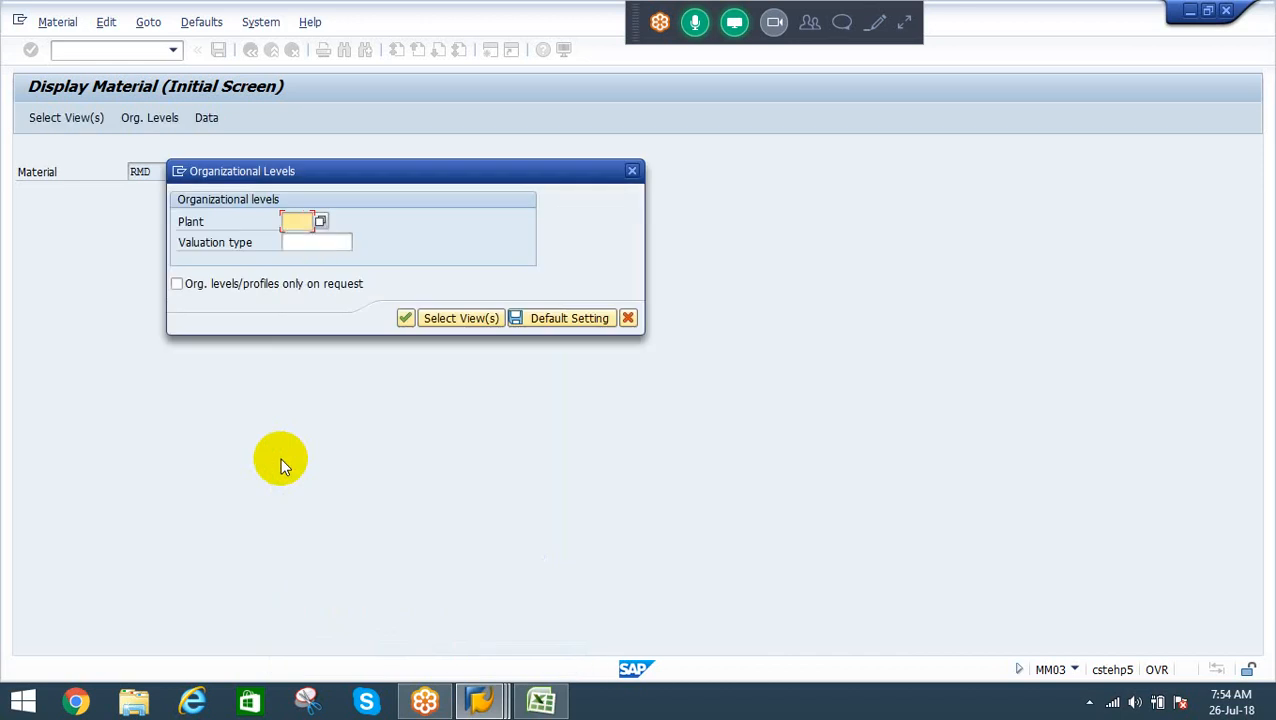
pyautogui.press('Down')
pyautogui.press('Down')
pyautogui.press('Return')
pyautogui.press('Return')
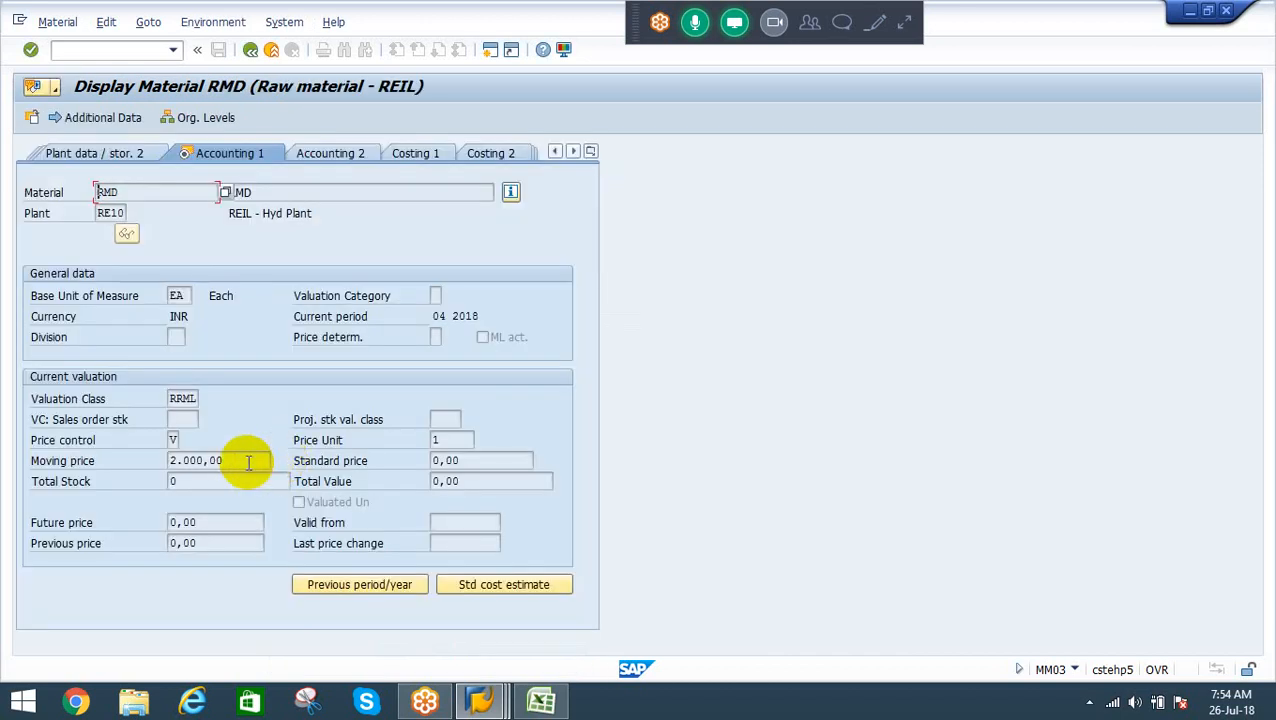
# Back in the purchase order, set the net price of item RMD to 2200
pyautogui.hotkey('alt', 'Tab')
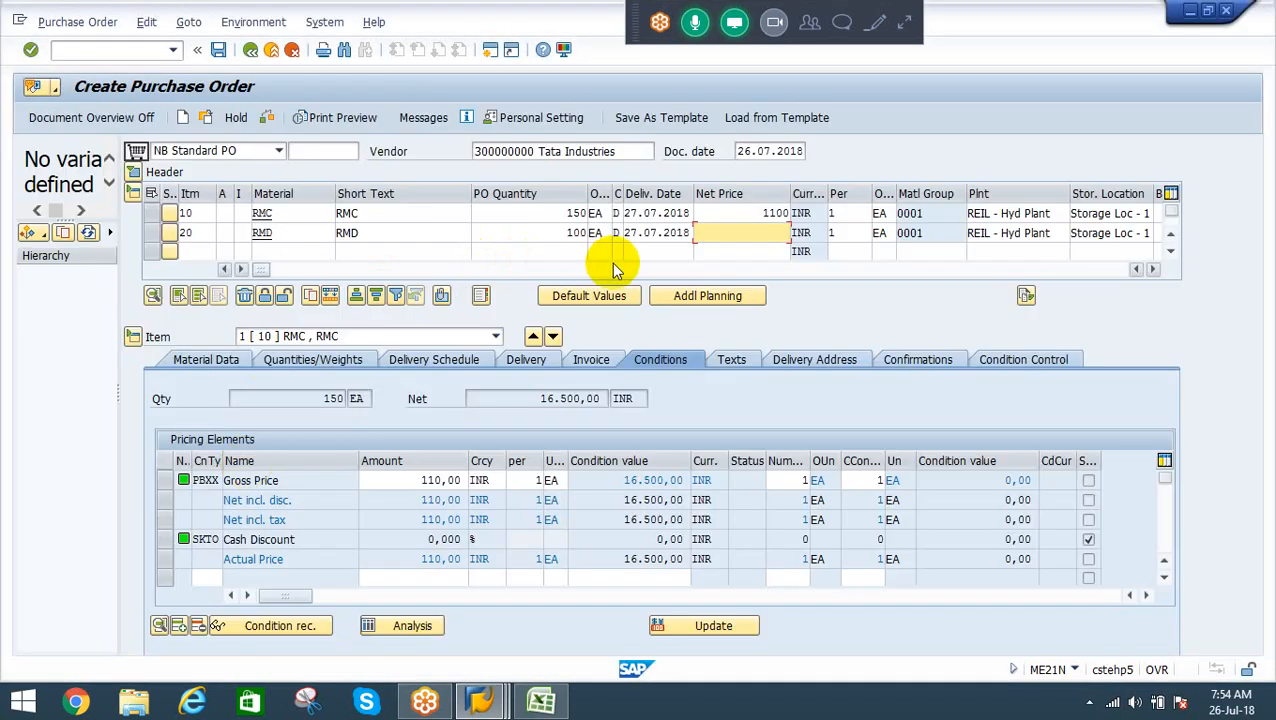
pyautogui.write('2200')
pyautogui.press('Return')
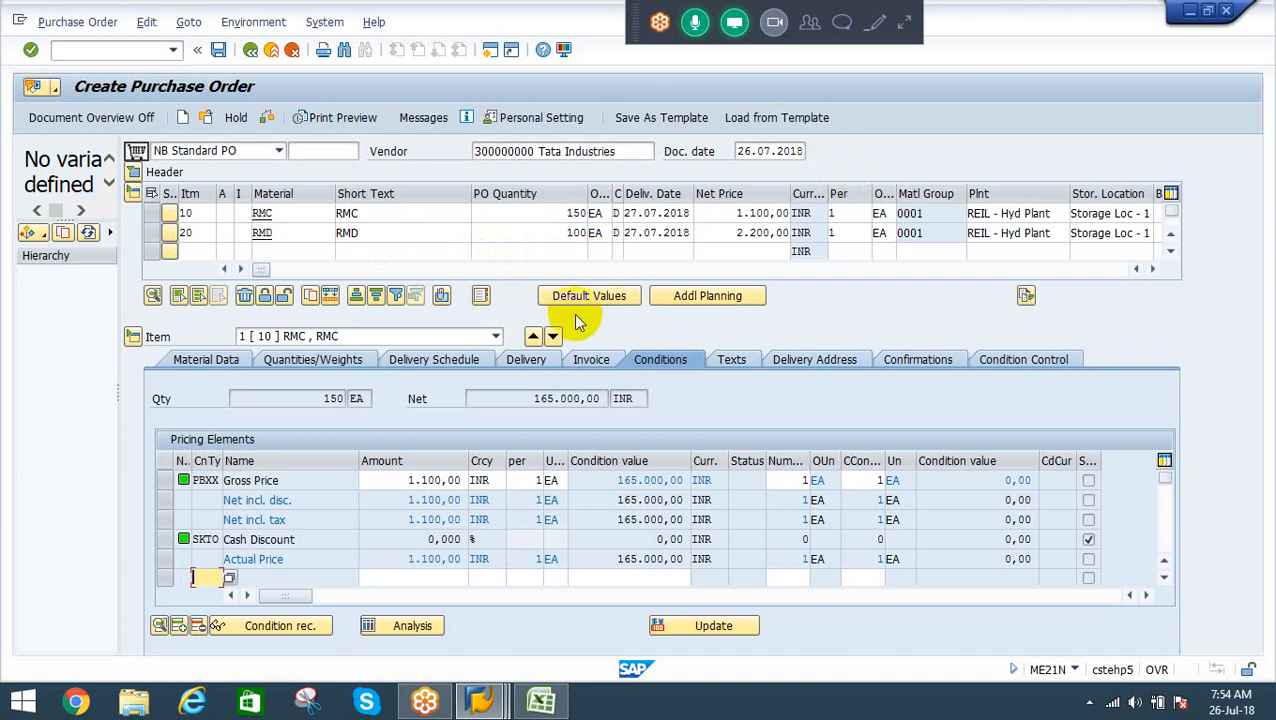
pyautogui.click(722, 234)
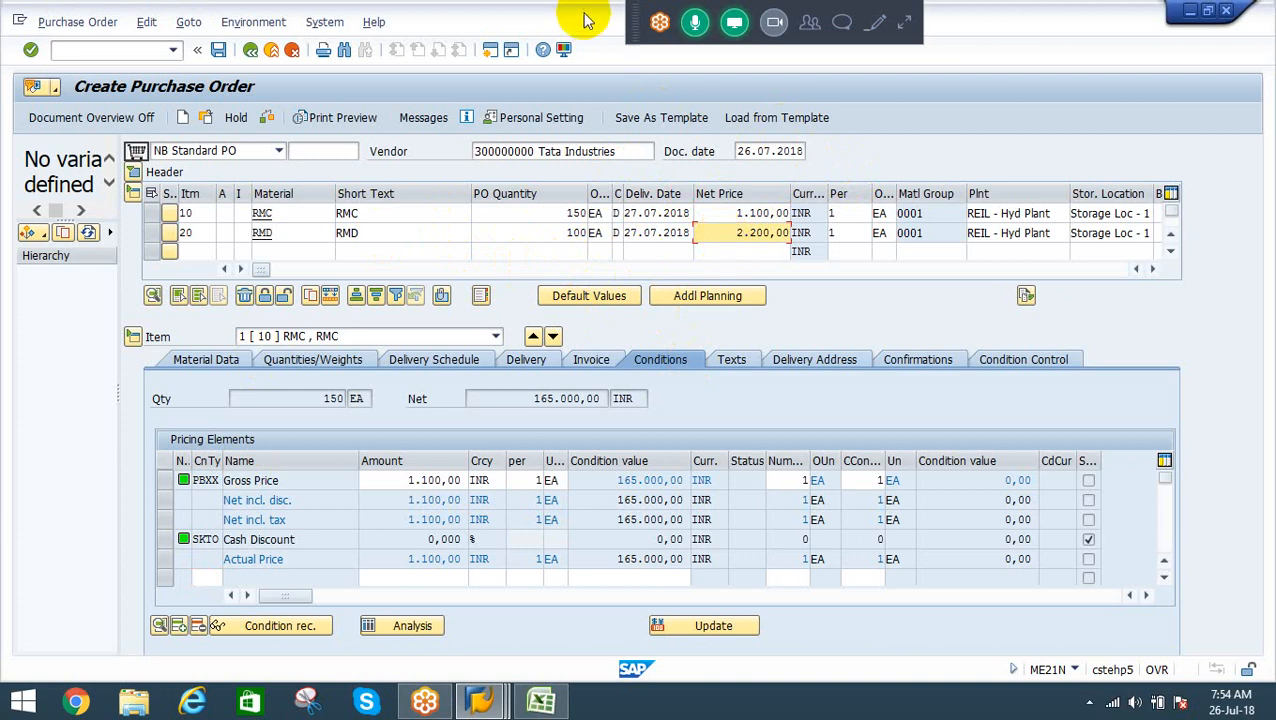
# Save the standard purchase order for vendor Tata Industries
pyautogui.click(220, 51)
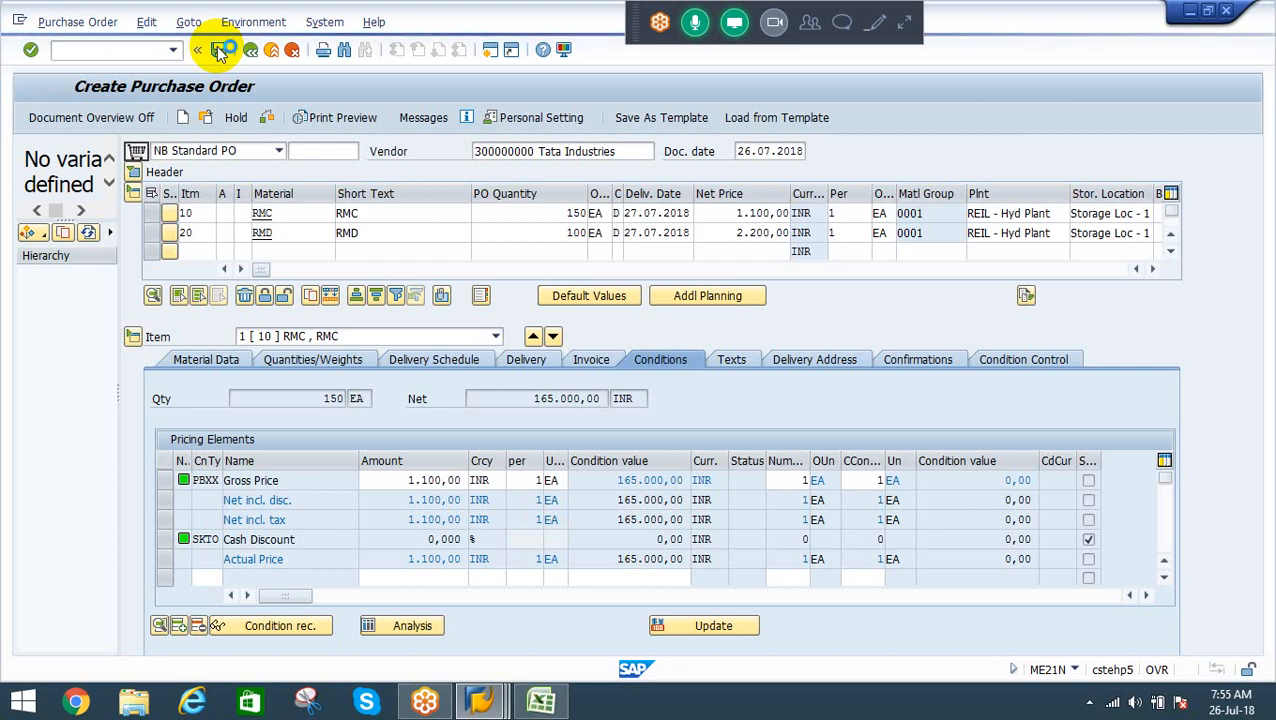
pyautogui.click(219, 51)
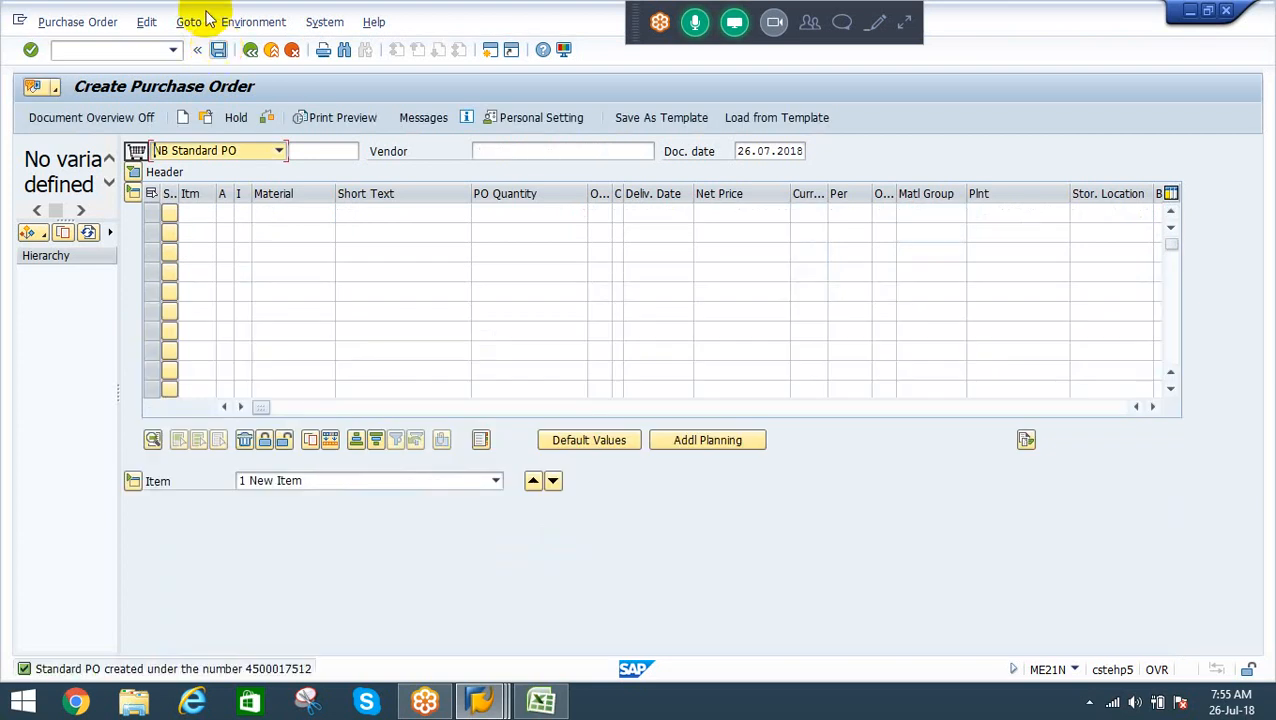
pyautogui.click(278, 669)
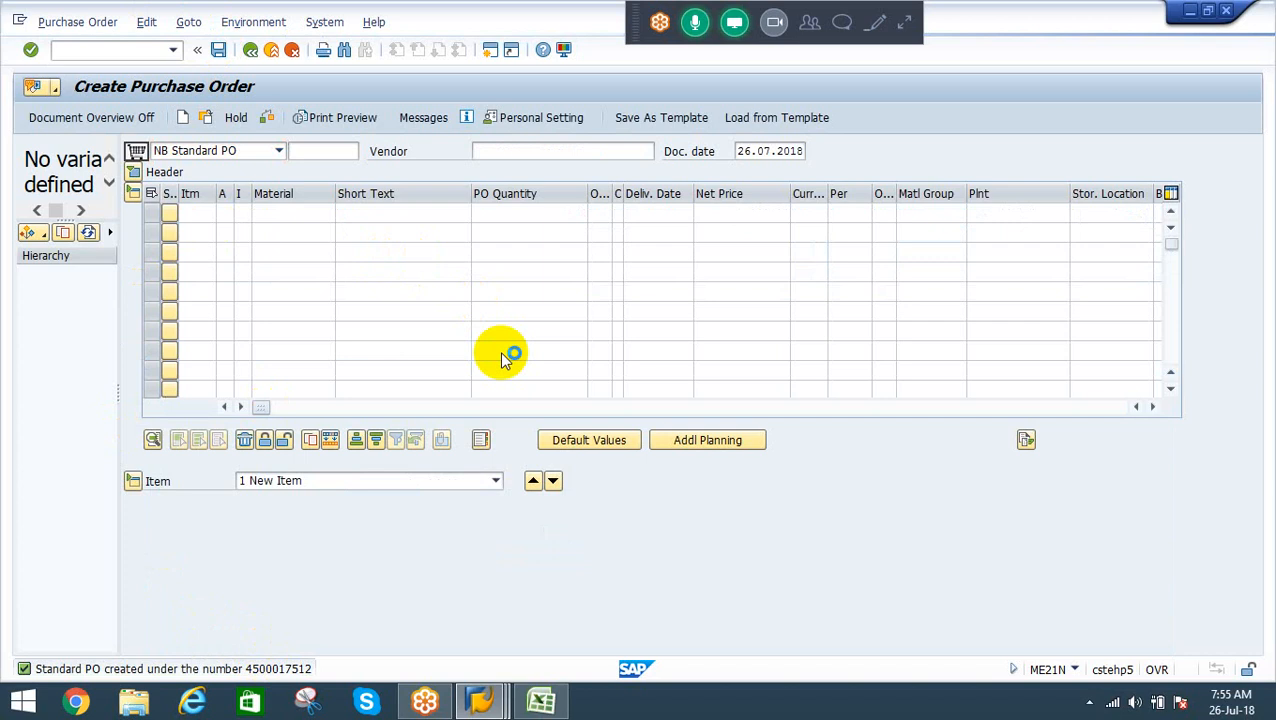
# Copy the new purchase order's number from its creation message and start the goods movement transaction MIGO
pyautogui.doubleClick(592, 122)
pyautogui.hotkey('ctrl', 'c')
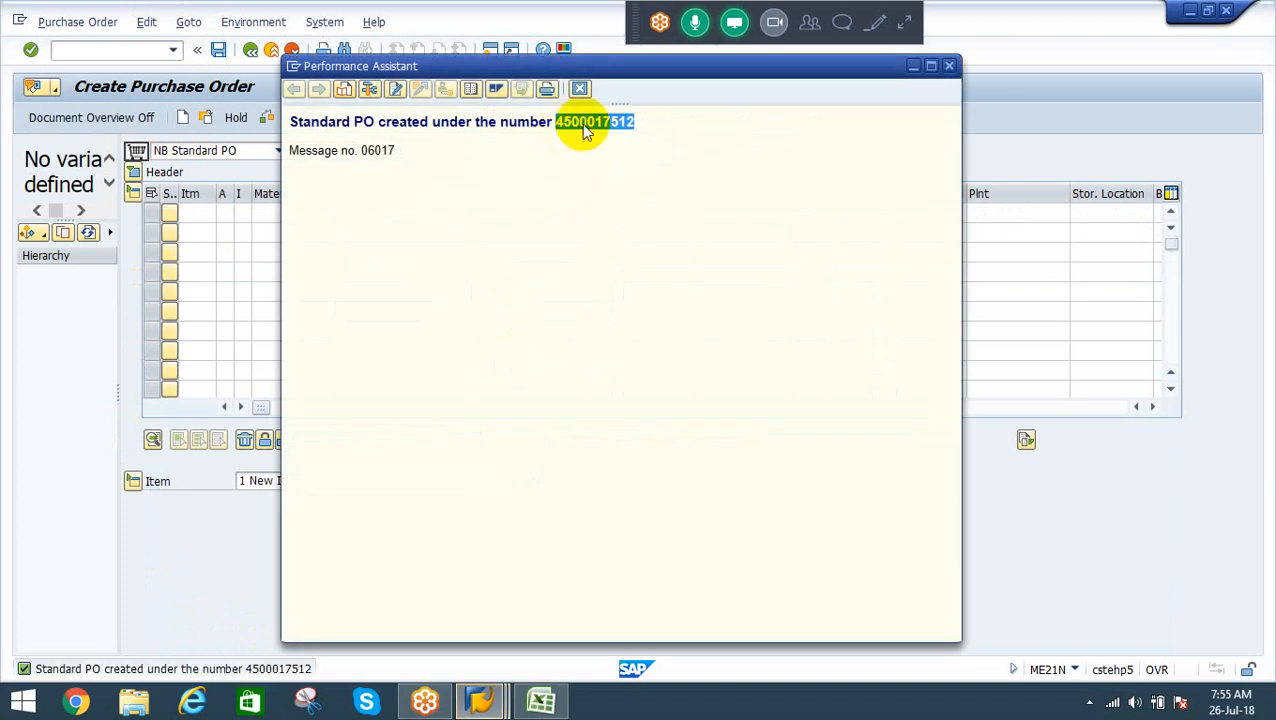
pyautogui.click(580, 88)
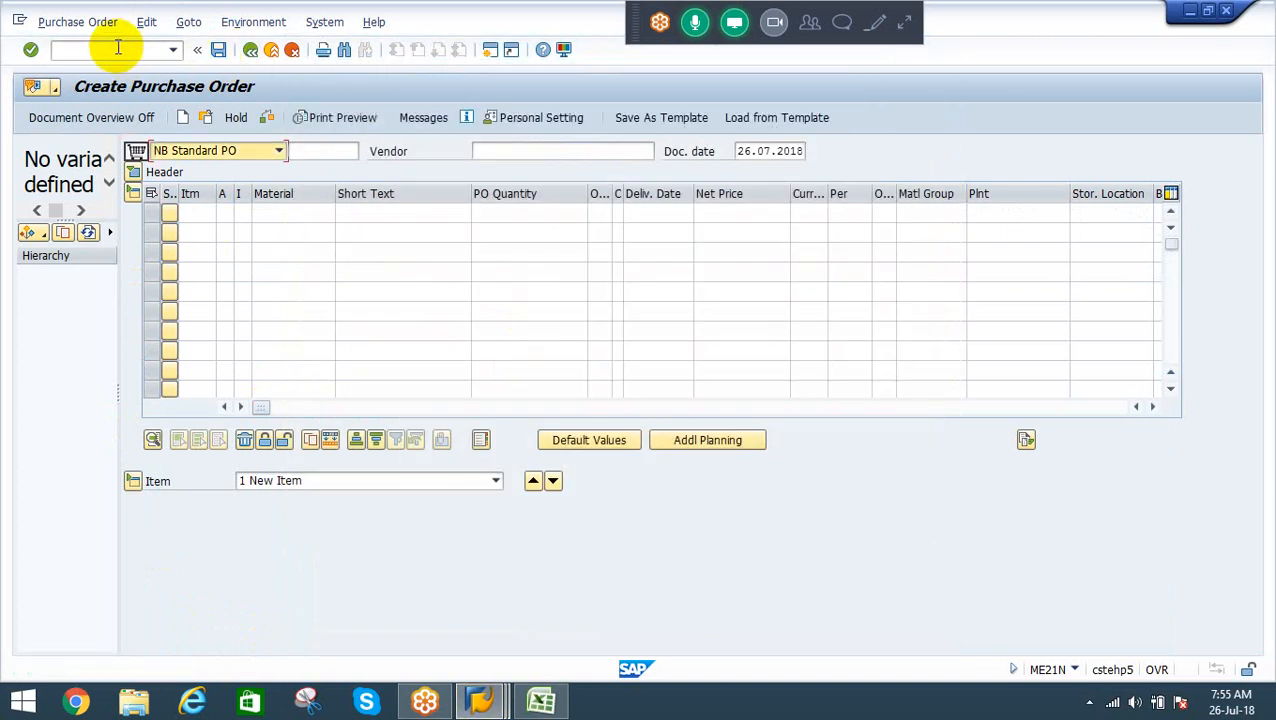
pyautogui.click(110, 48)
pyautogui.write('/nmigo')
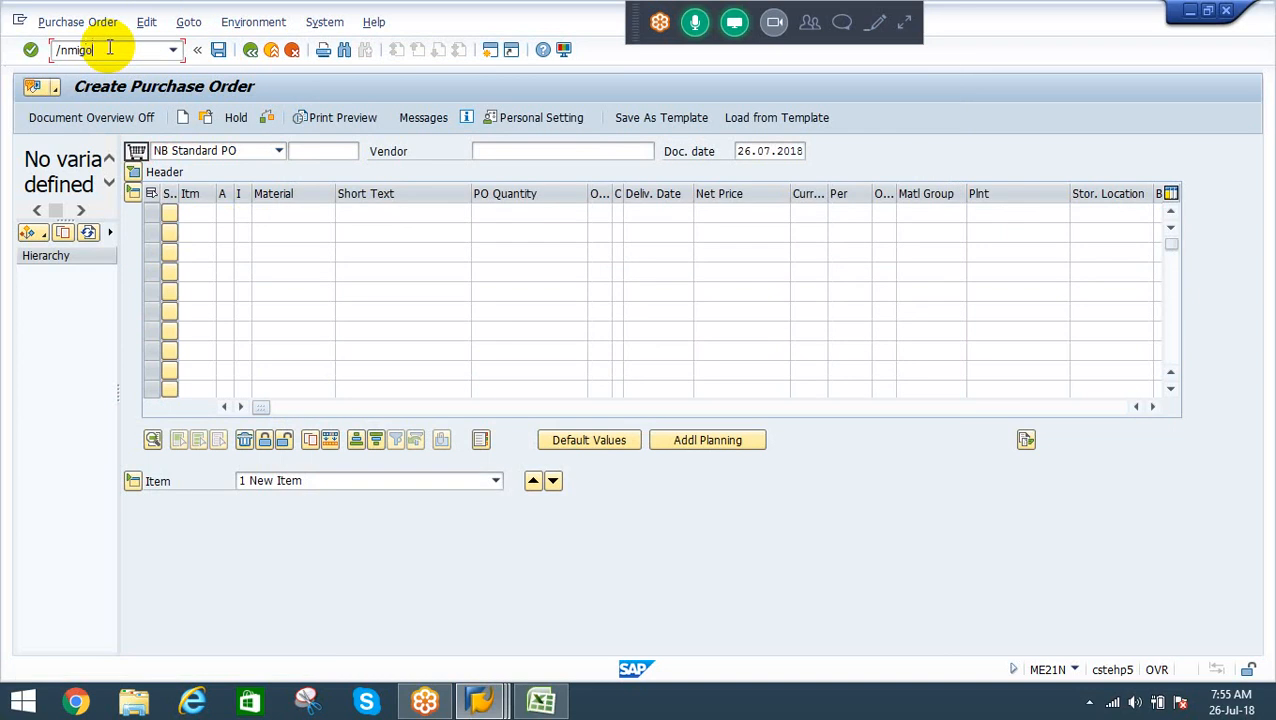
pyautogui.press('Return')
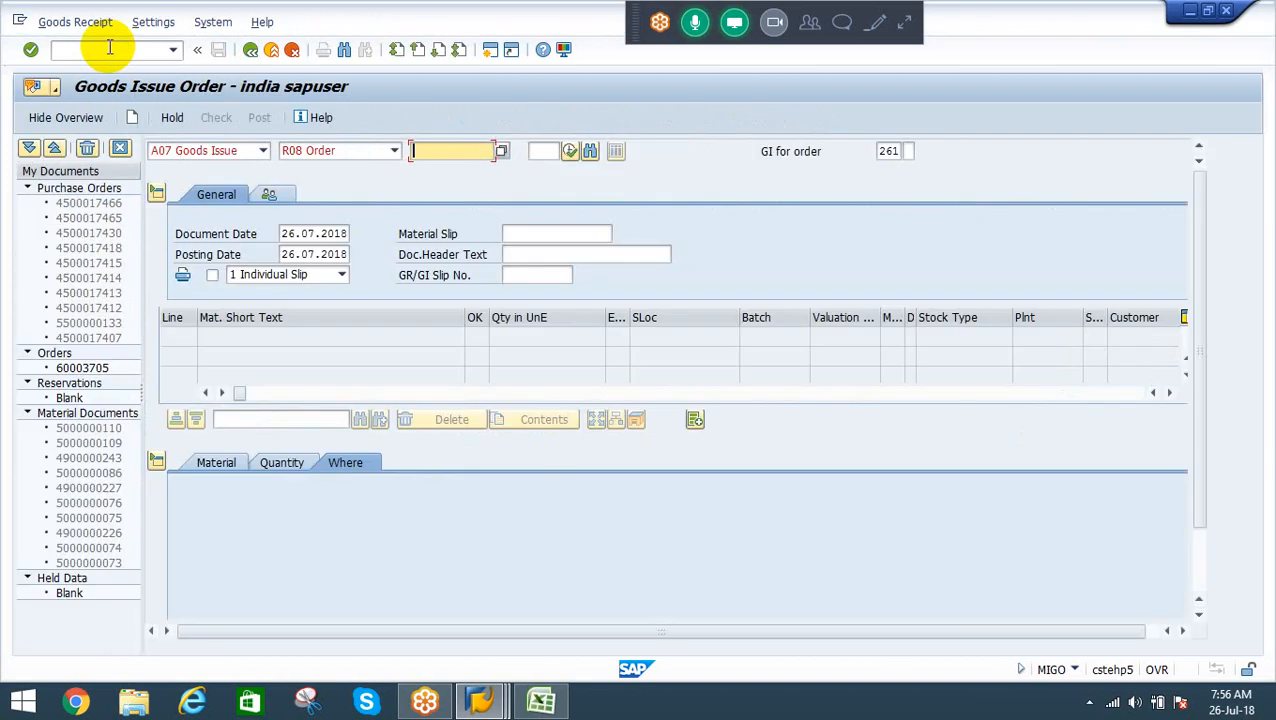
# Set the movement to A01 Goods Receipt for a purchase order and load the copied purchase order
pyautogui.click(240, 150)
pyautogui.click(165, 198)
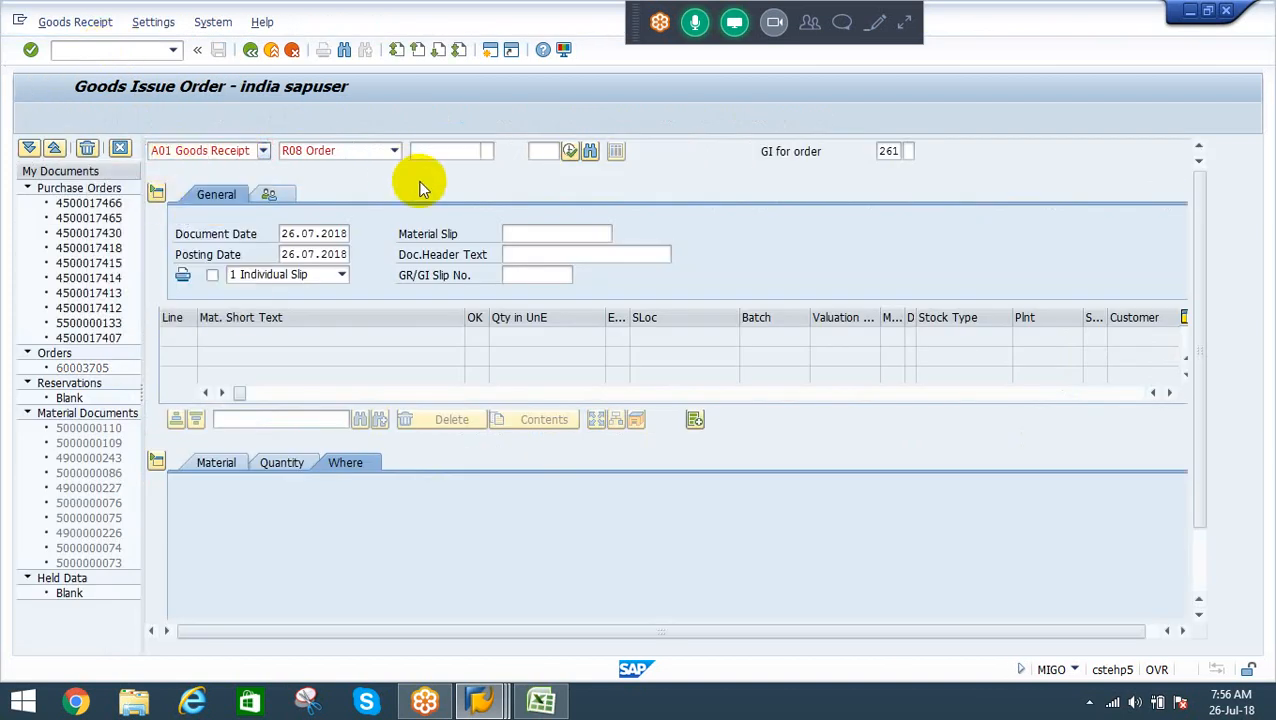
pyautogui.hotkey('ctrl', 'v')
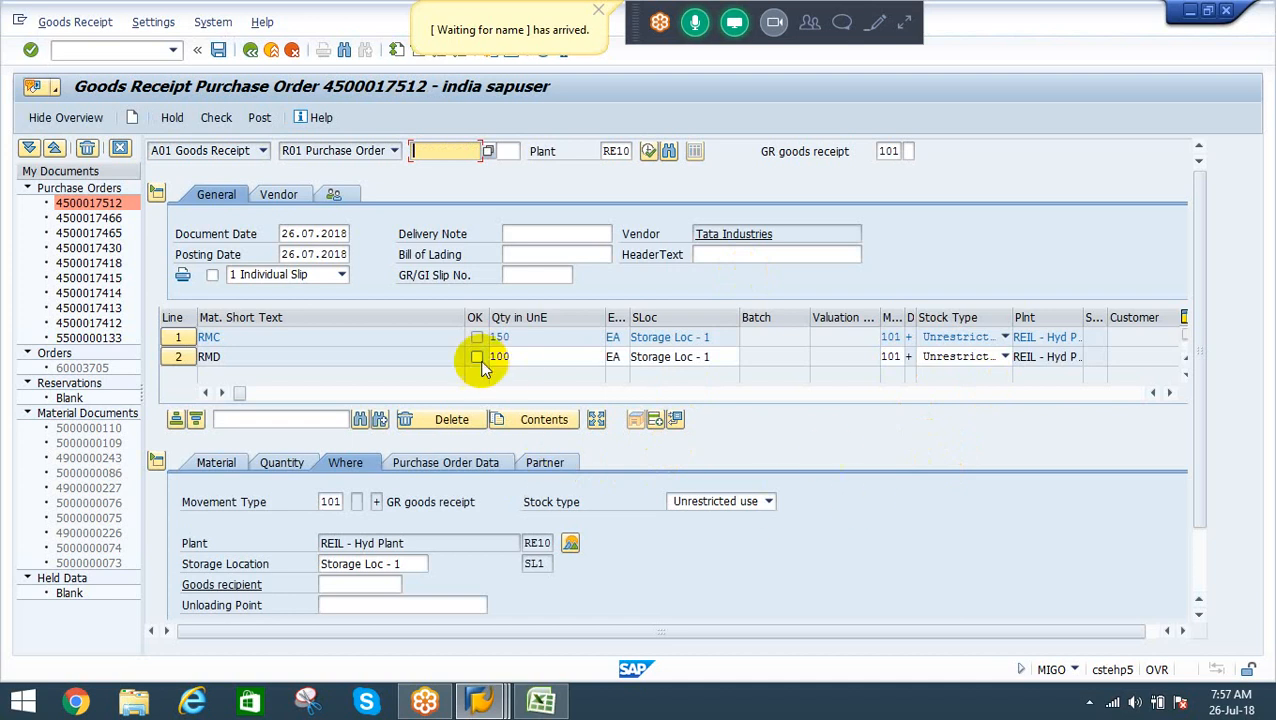
# Mark both receipt items, RMC and RMD, as Item OK
pyautogui.click(1193, 315)
pyautogui.moveTo(1195, 315); pyautogui.dragTo(1196, 413)
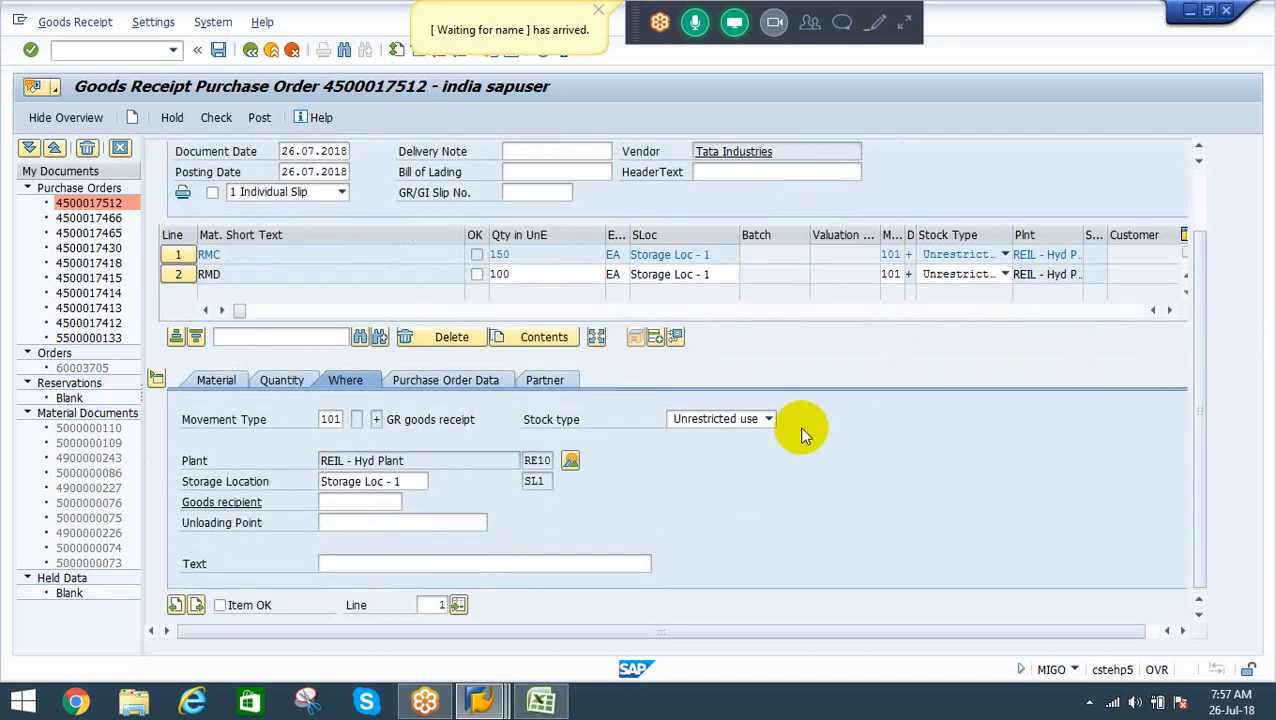
pyautogui.rightClick(222, 610)
pyautogui.click(219, 606)
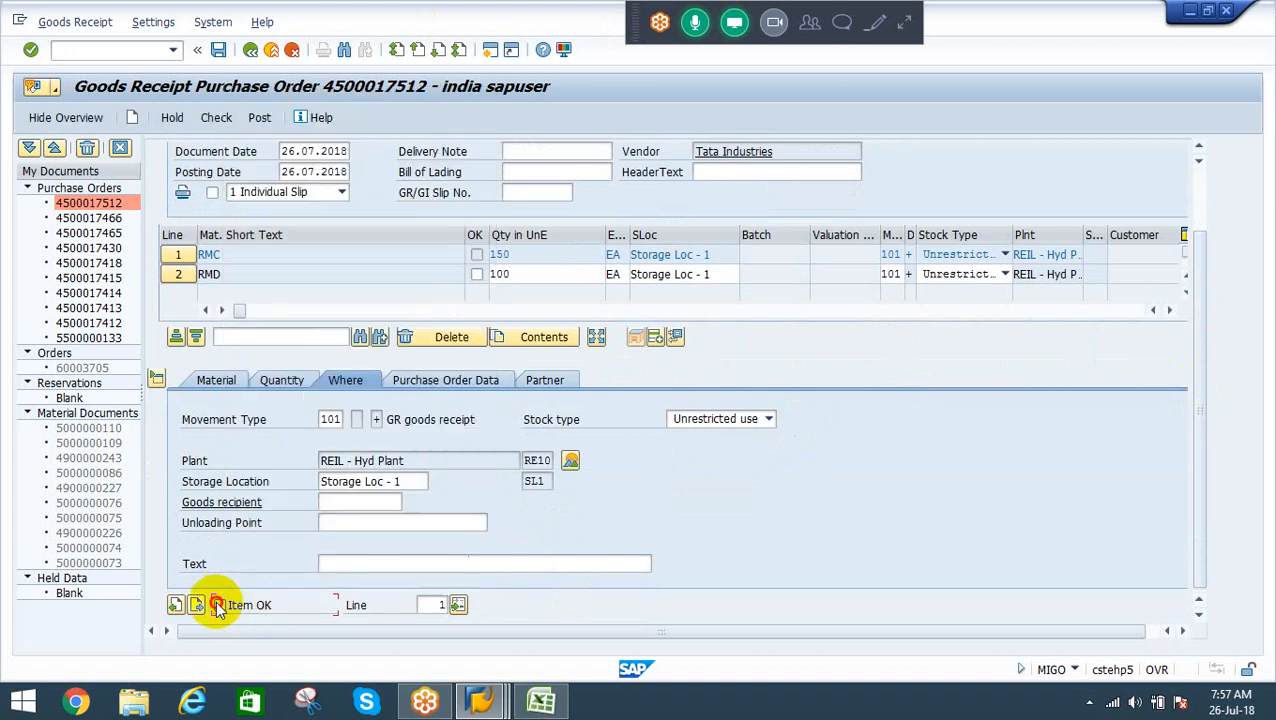
pyautogui.click(179, 275)
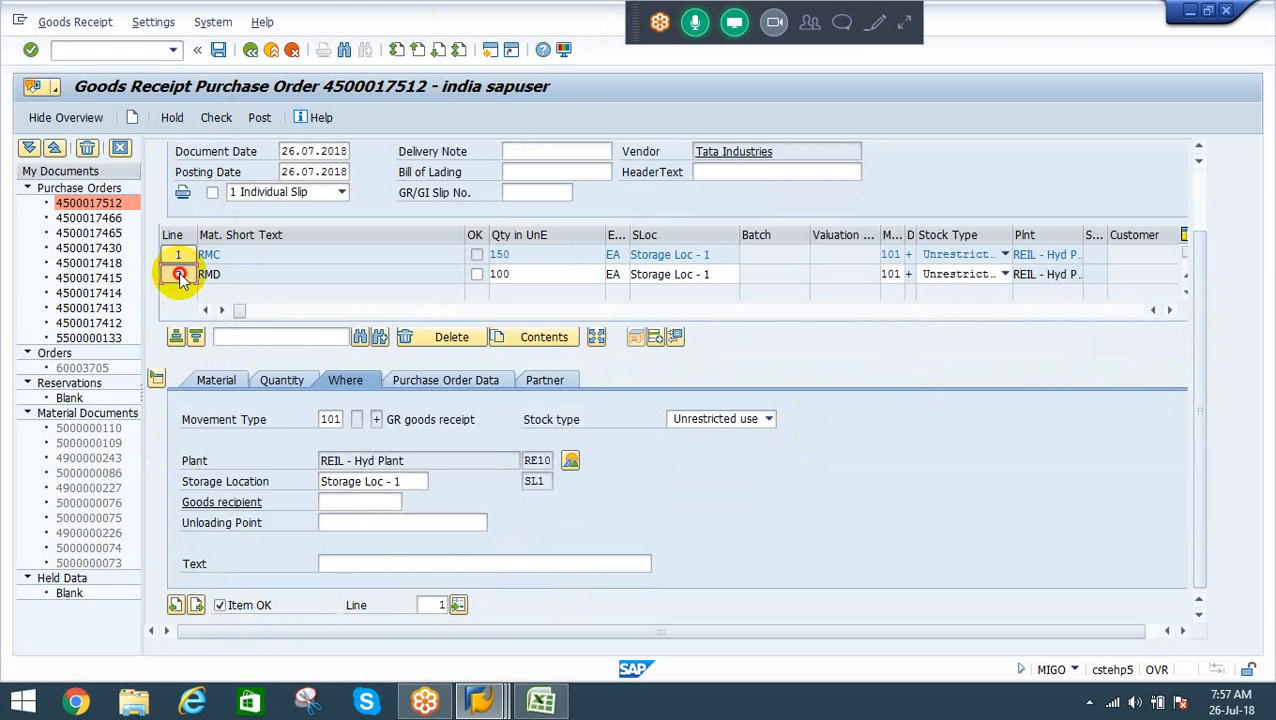
pyautogui.click(220, 605)
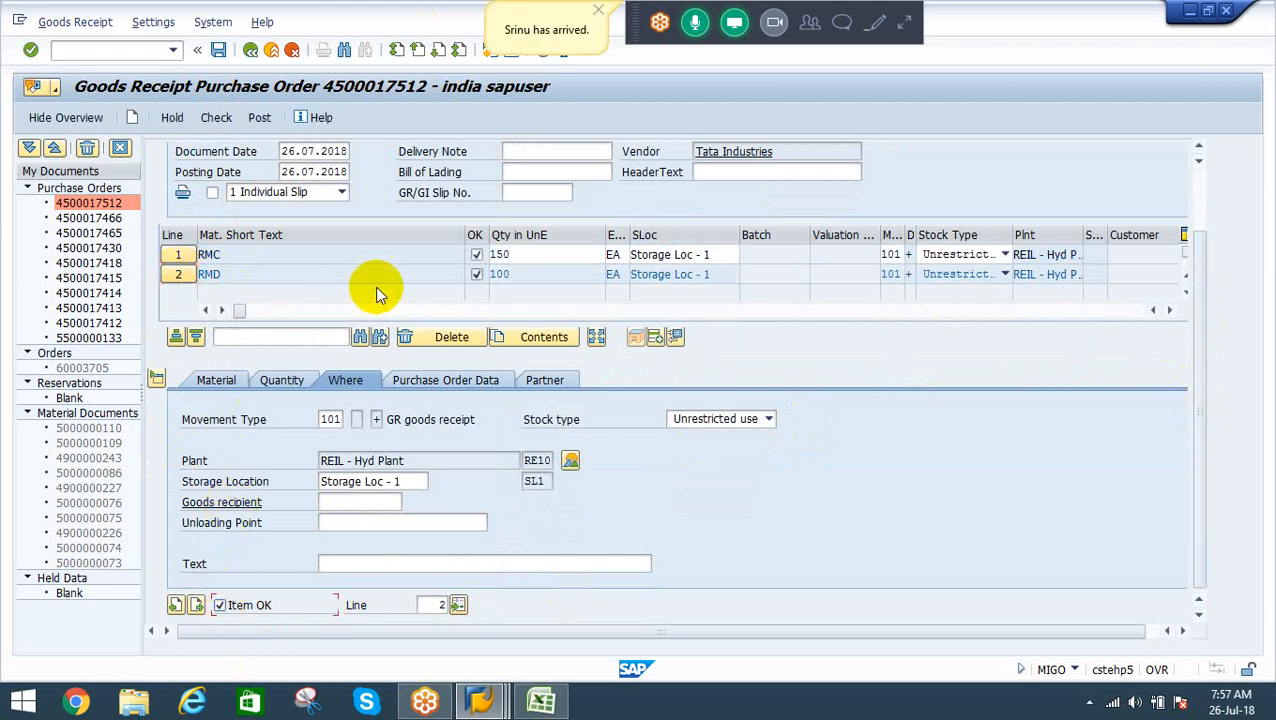
# Check the goods receipt for the purchase order and post it
pyautogui.click(216, 118)
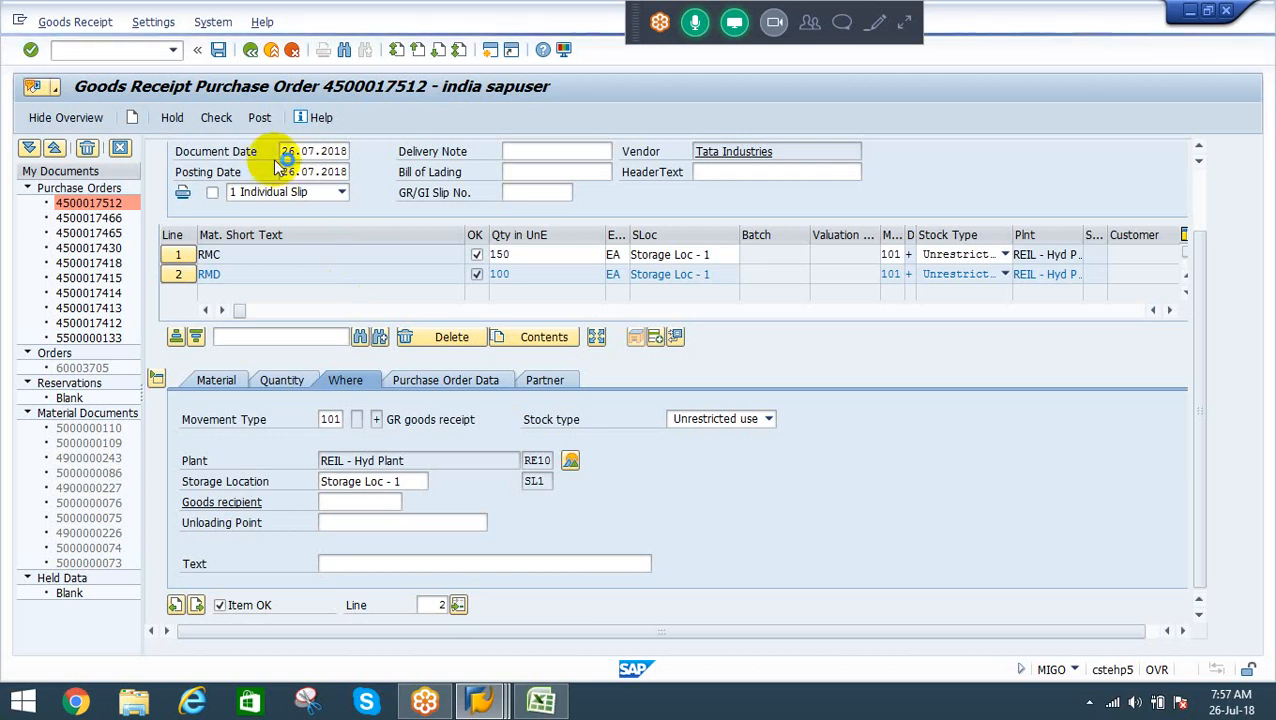
pyautogui.click(256, 117)
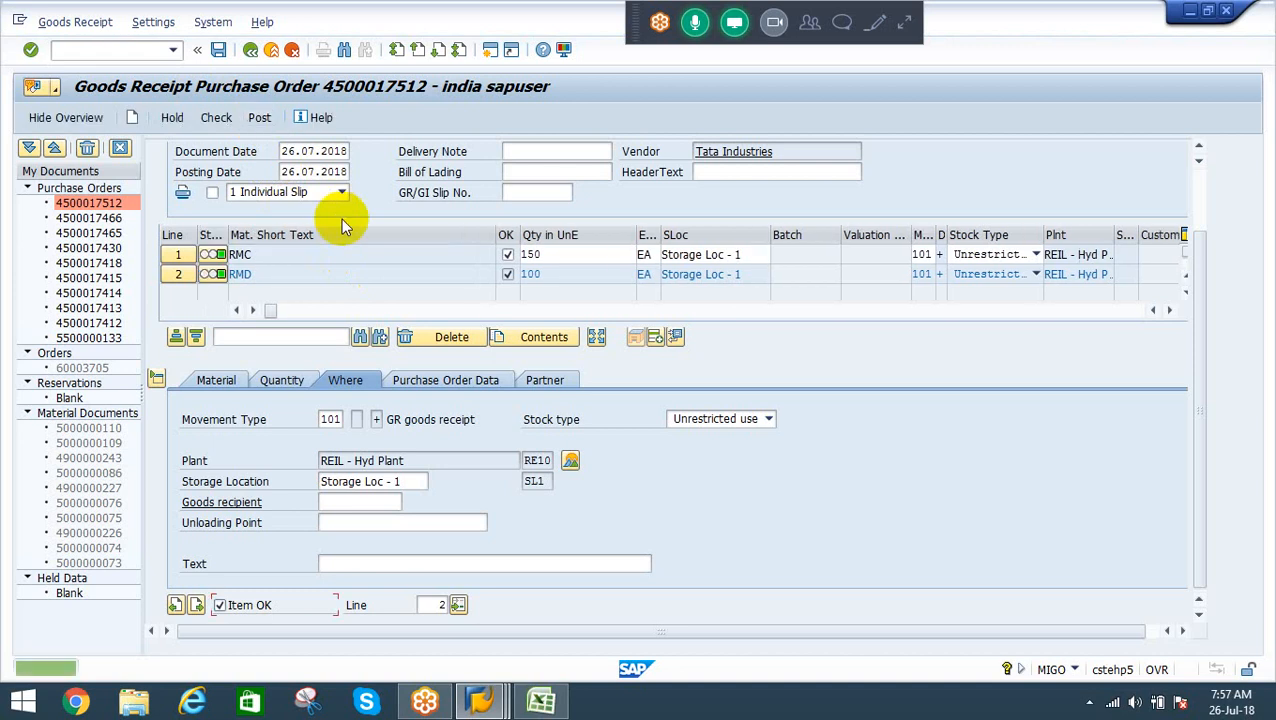
pyautogui.click(263, 119)
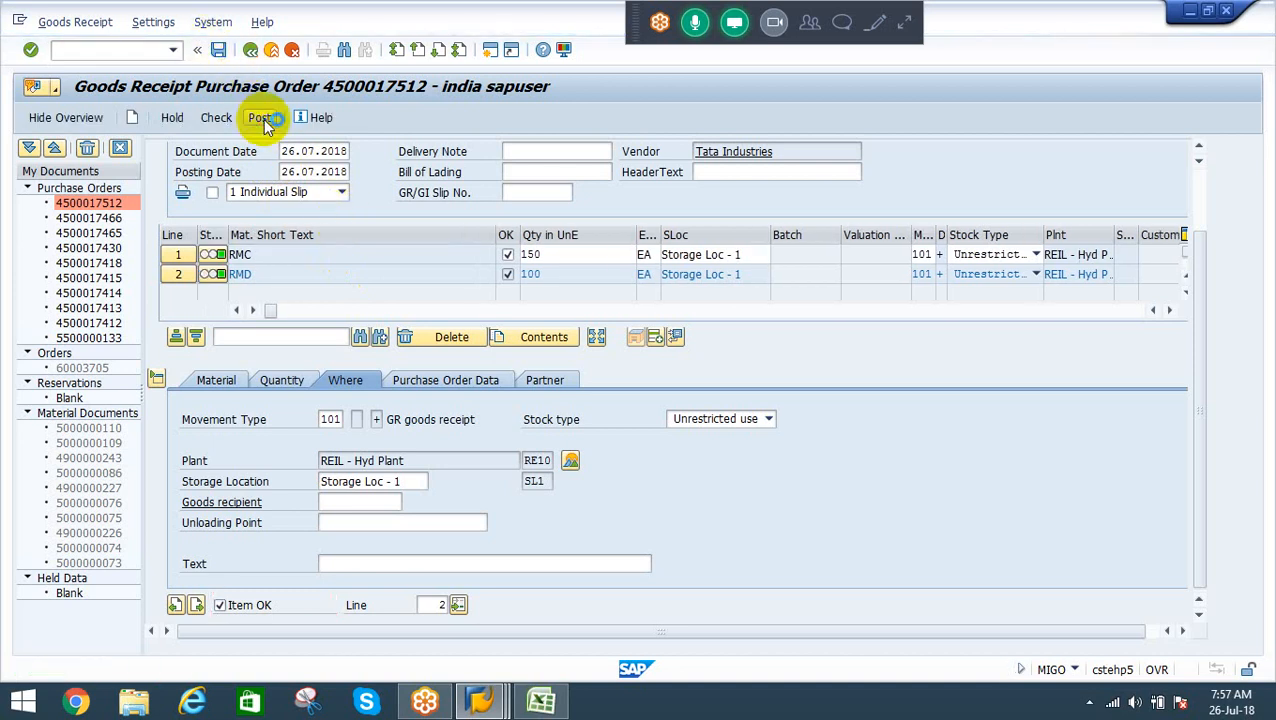
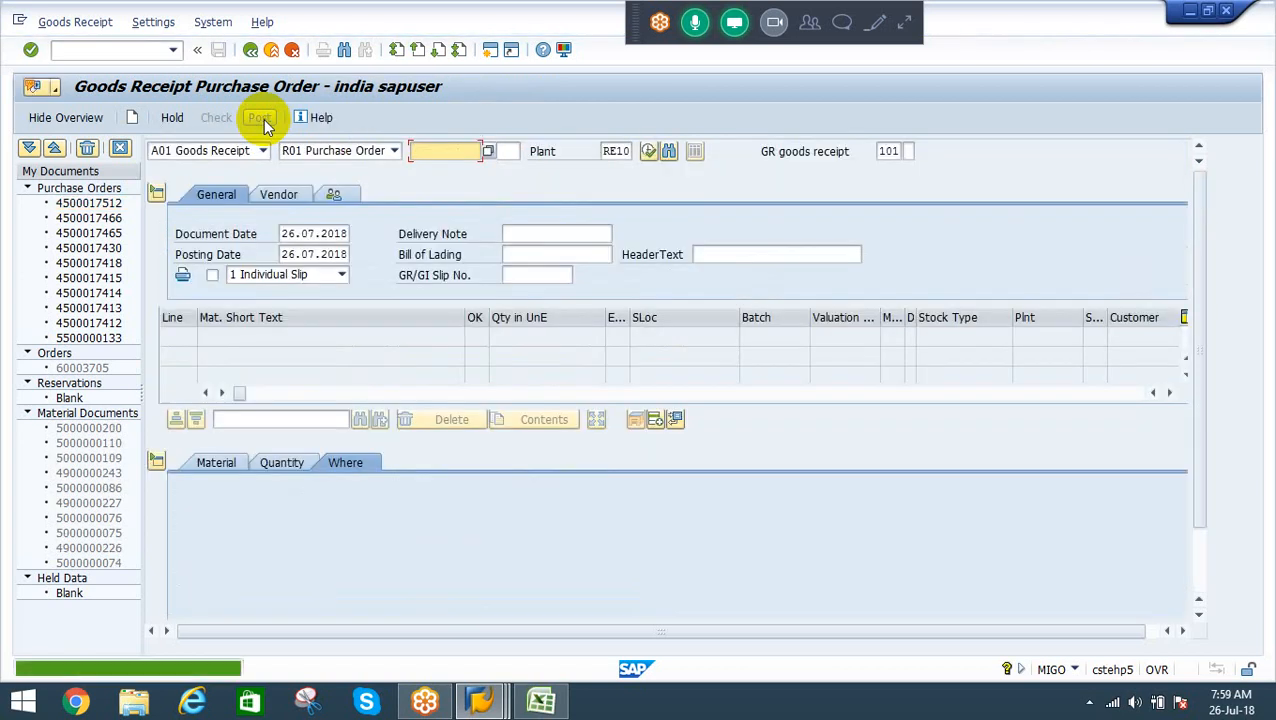
# Change the movement to A07 Goods Issue for R08 Order and load the components of the previously used production order
pyautogui.click(232, 152)
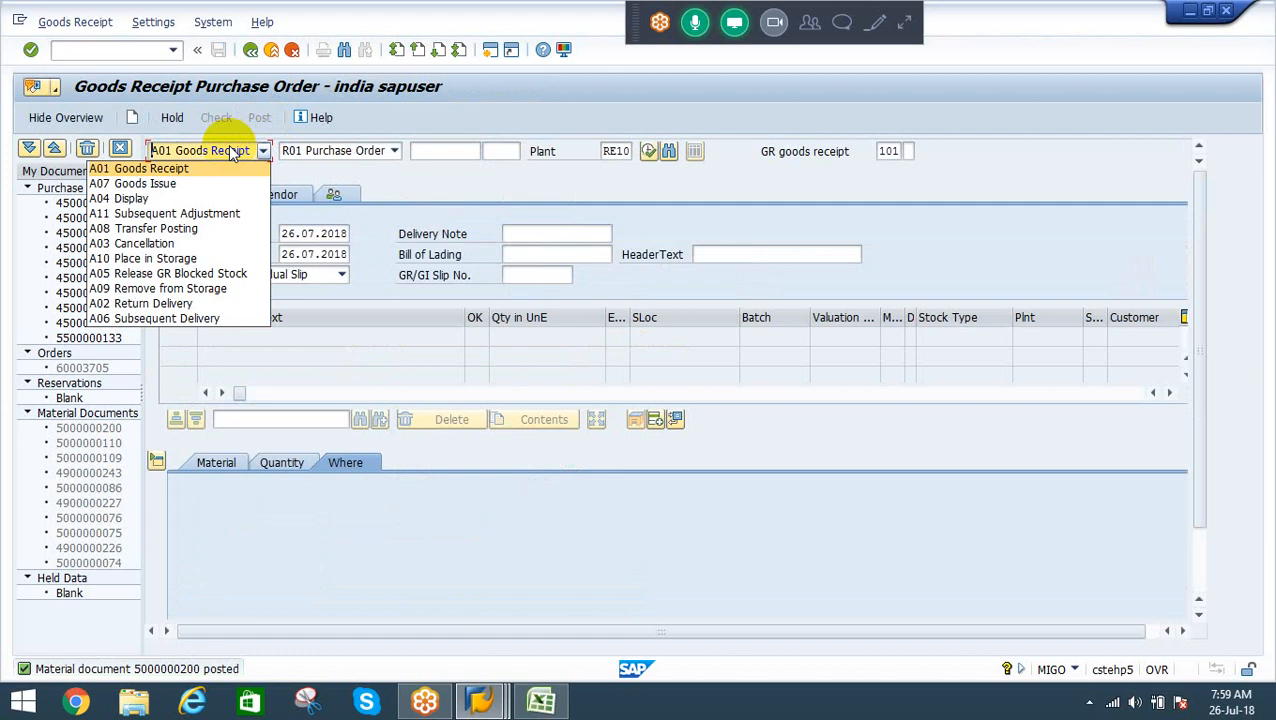
pyautogui.click(182, 177)
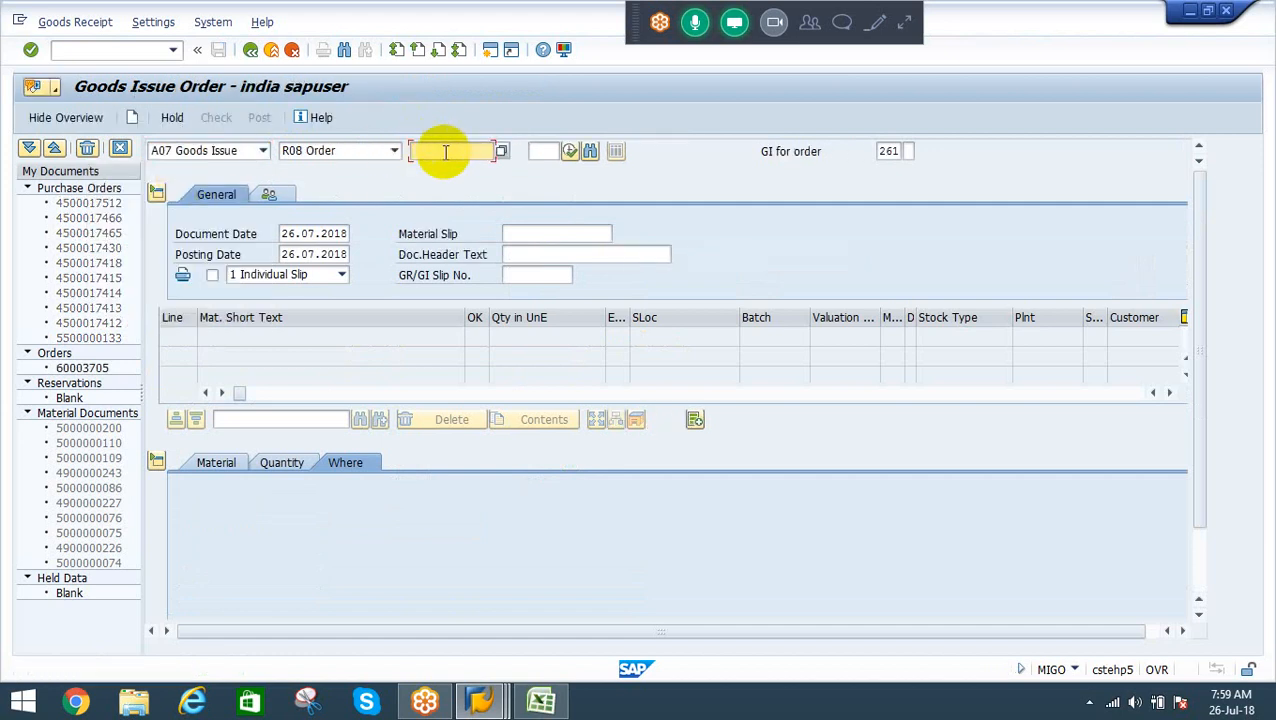
pyautogui.click(446, 152)
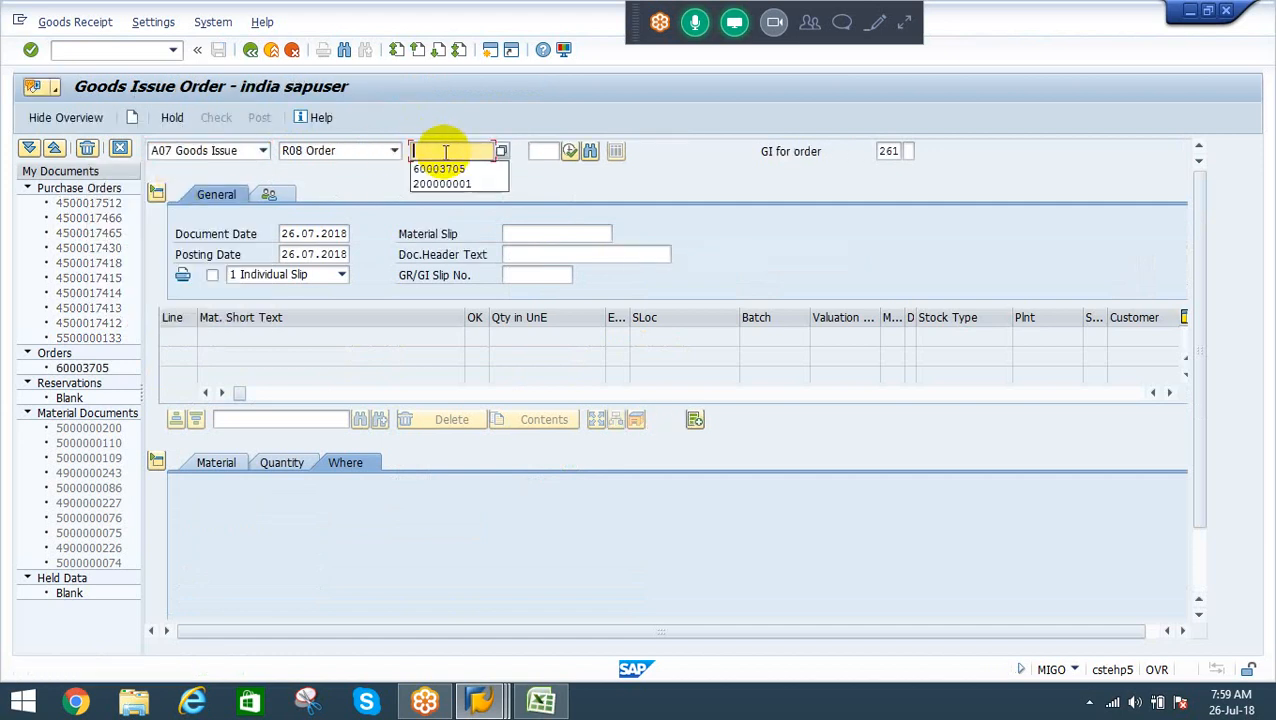
pyautogui.press('Down')
pyautogui.press('Return')
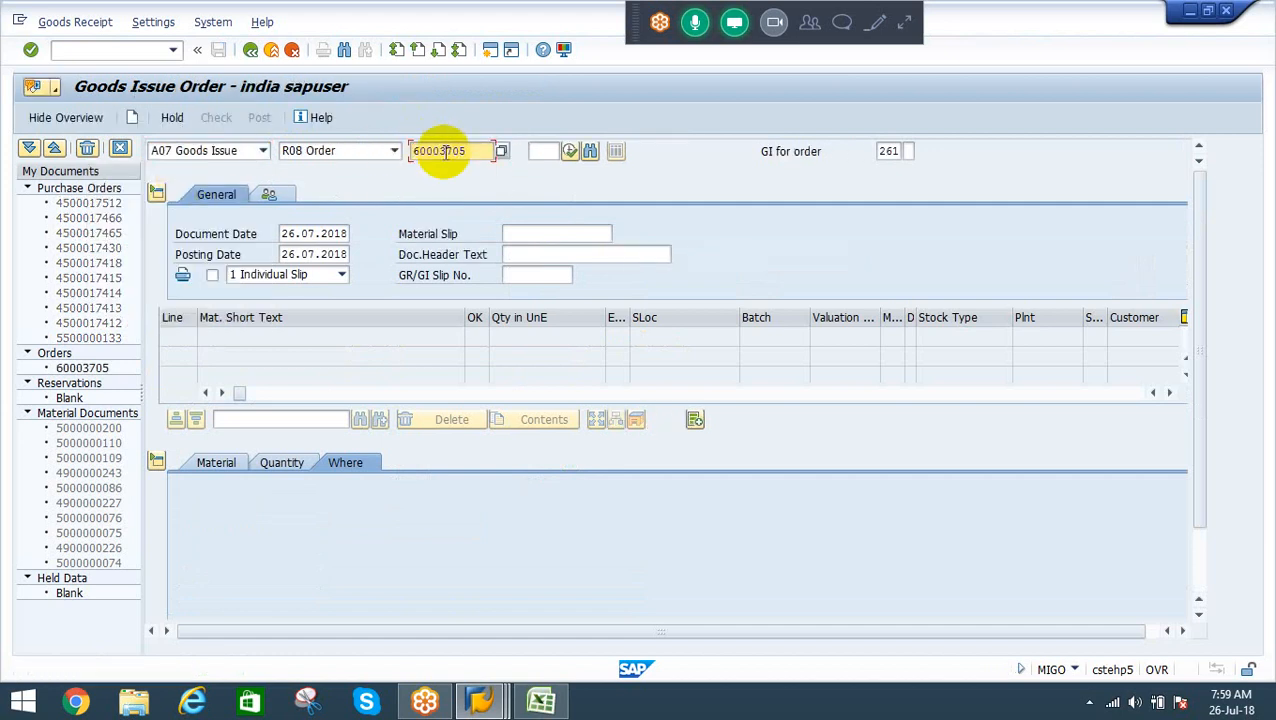
pyautogui.press('Return')
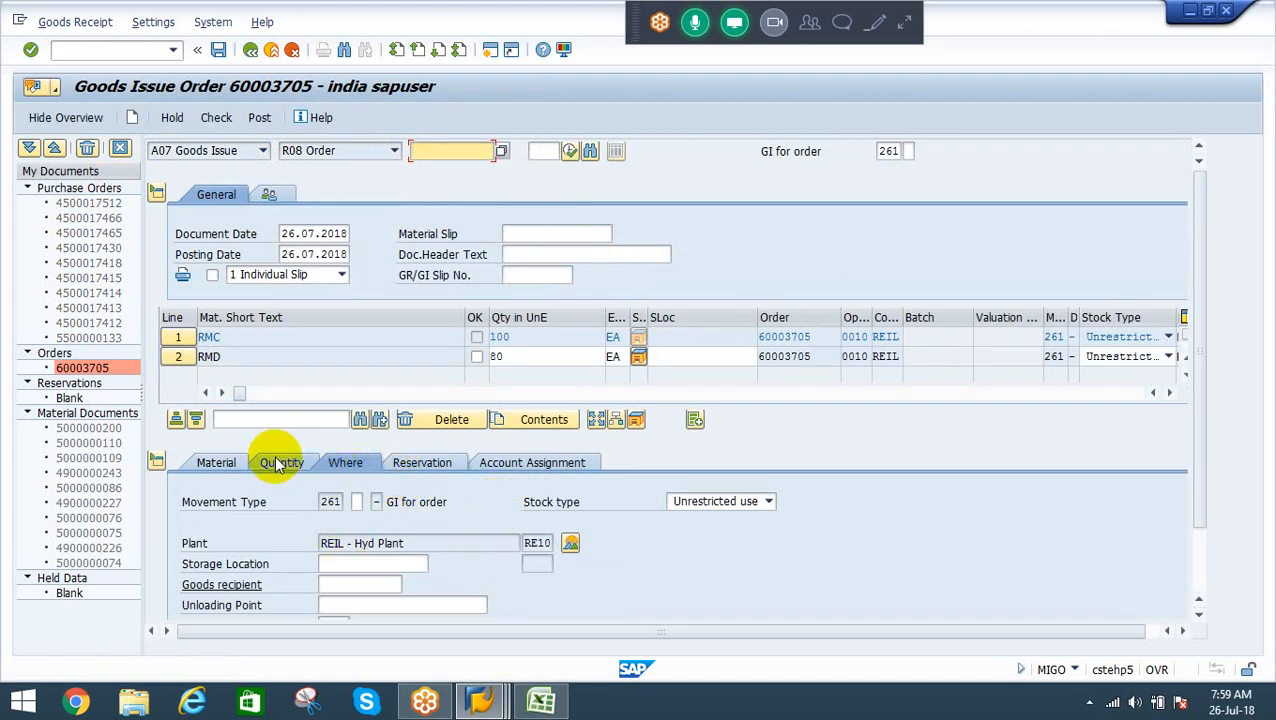
# Give component RMC storage location SL1 and an issue quantity of 20 EA
pyautogui.rightClick(335, 564)
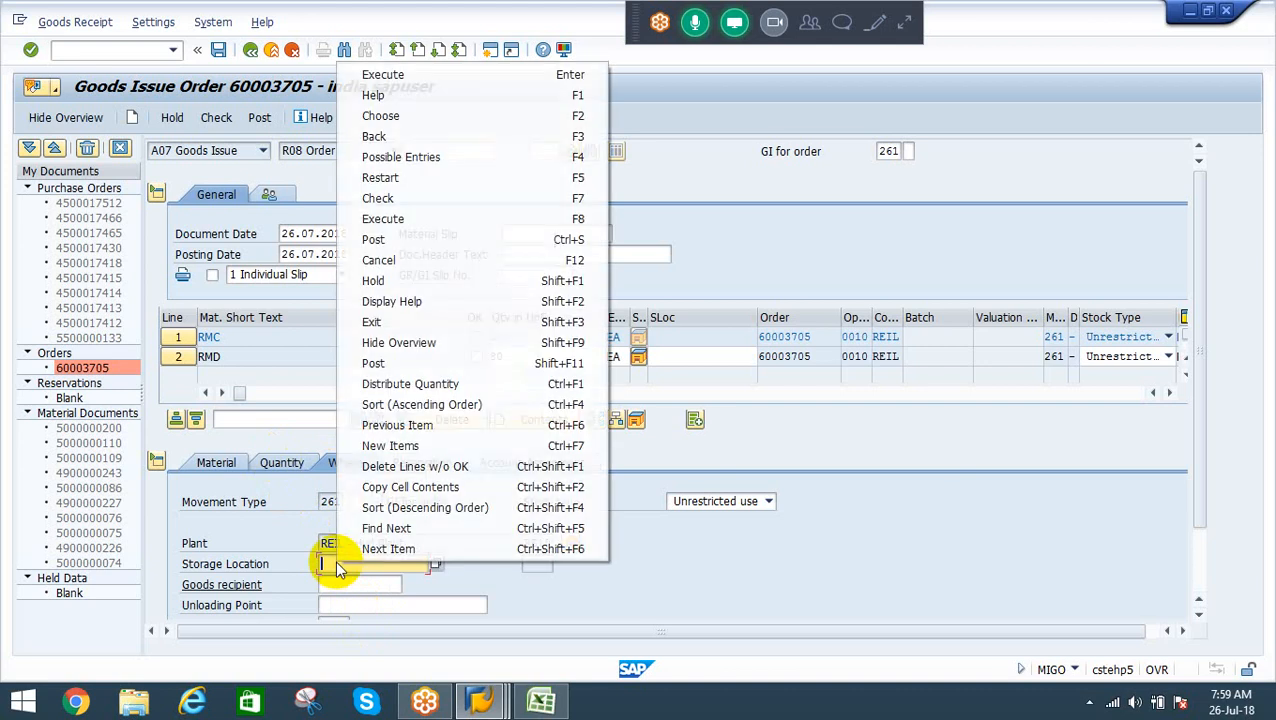
pyautogui.click(336, 563)
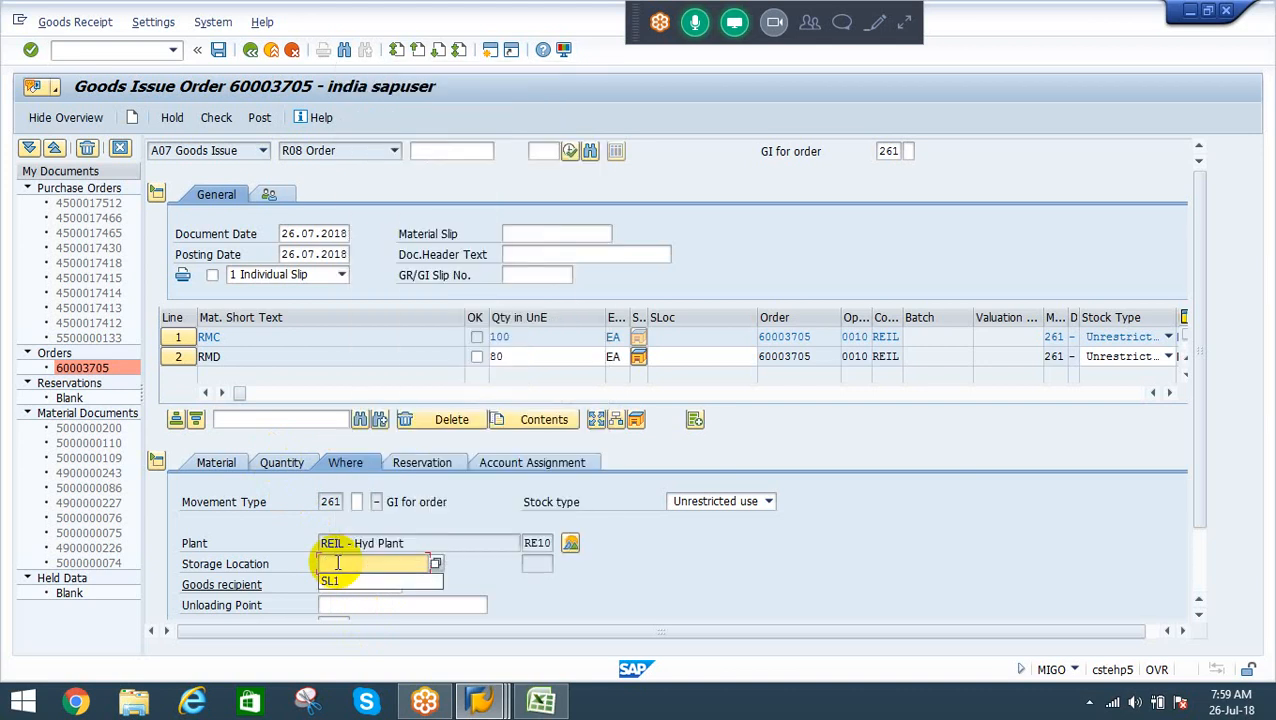
pyautogui.press('Down')
pyautogui.press('Return')
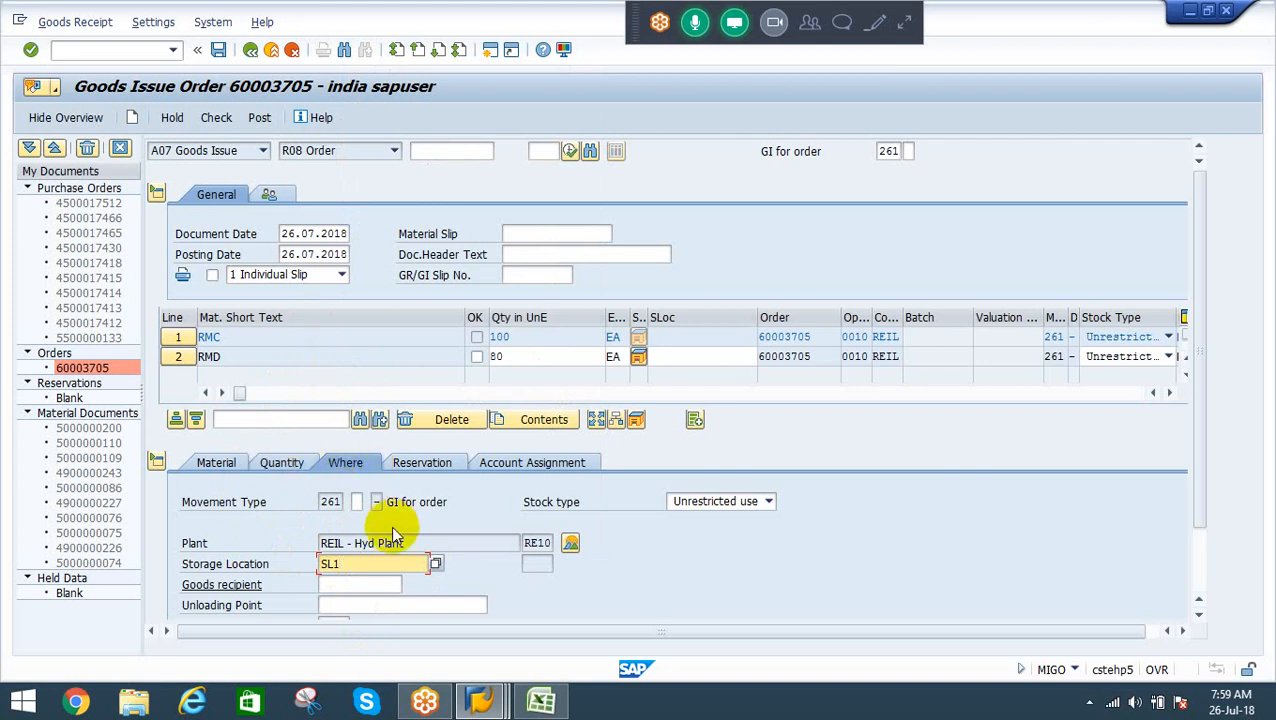
pyautogui.click(278, 465)
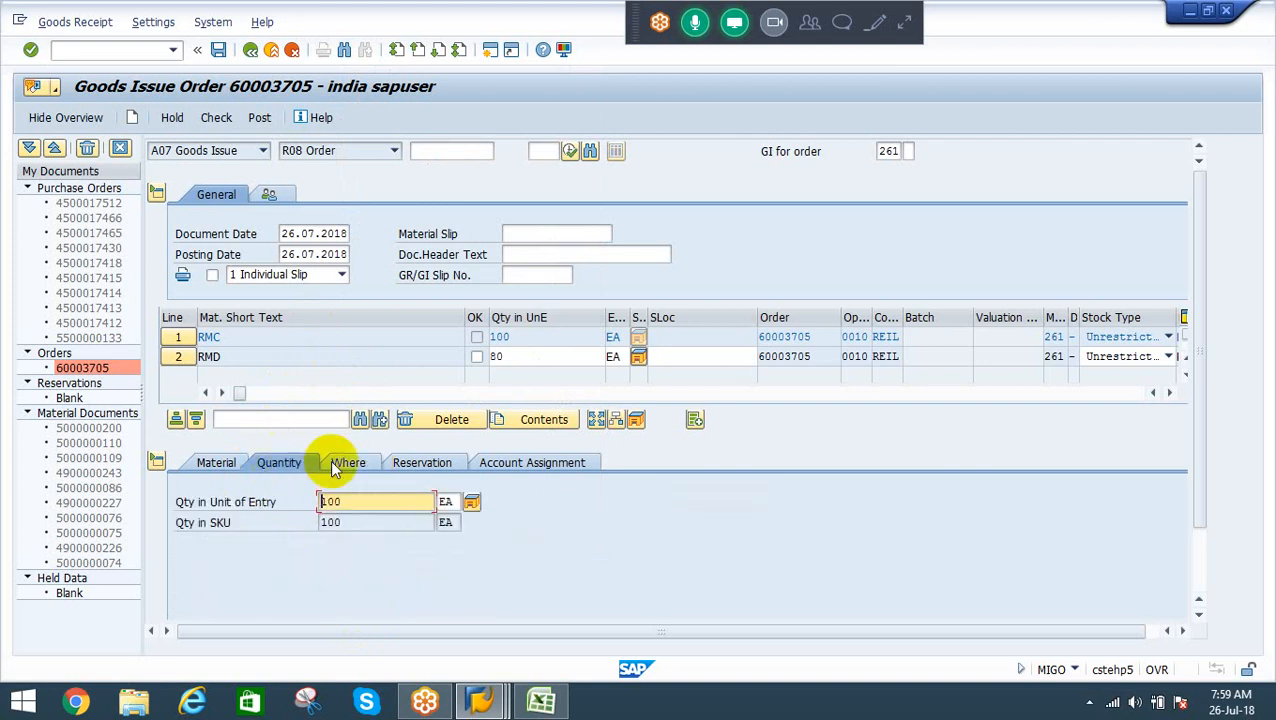
pyautogui.write('20')
pyautogui.press('Return')
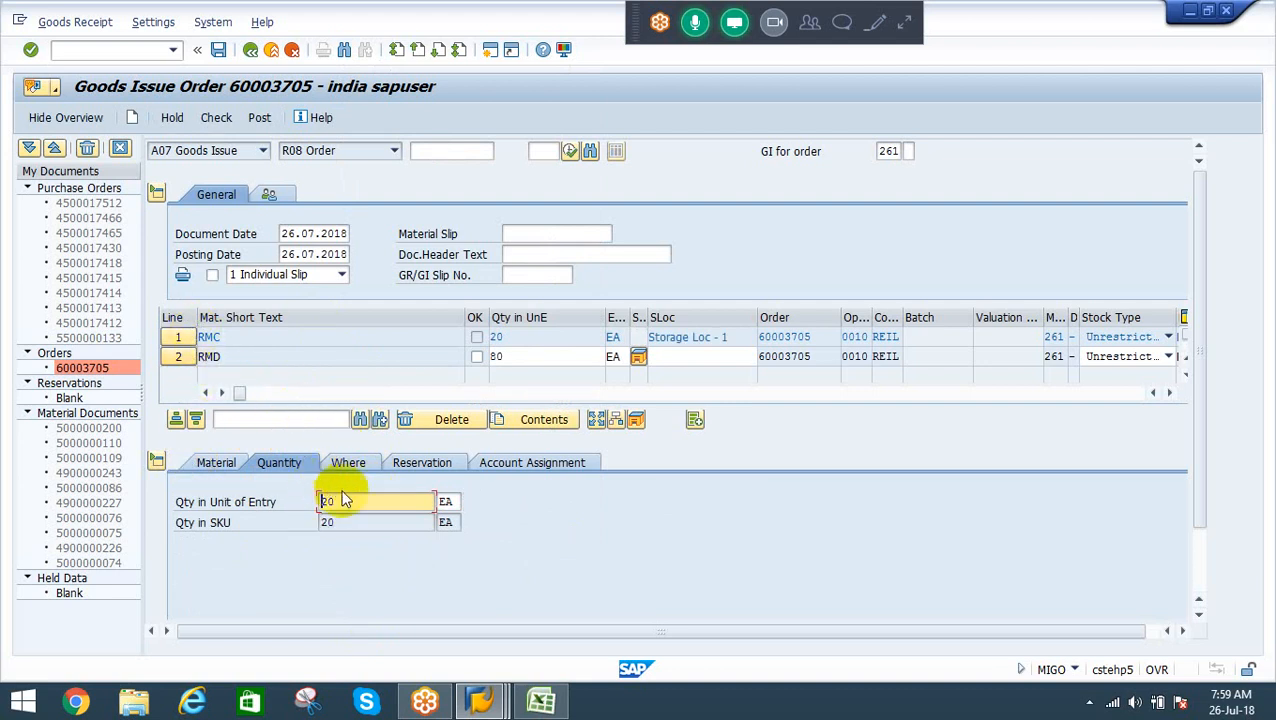
pyautogui.click(358, 462)
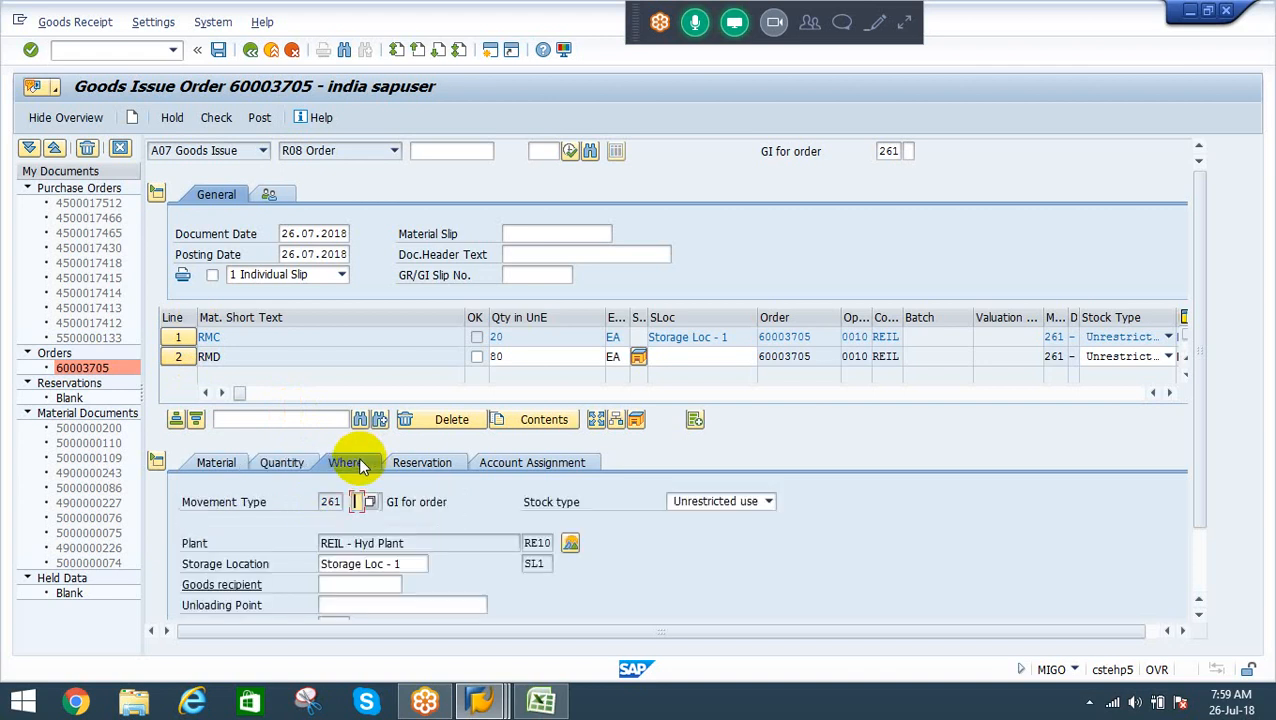
pyautogui.click(365, 564)
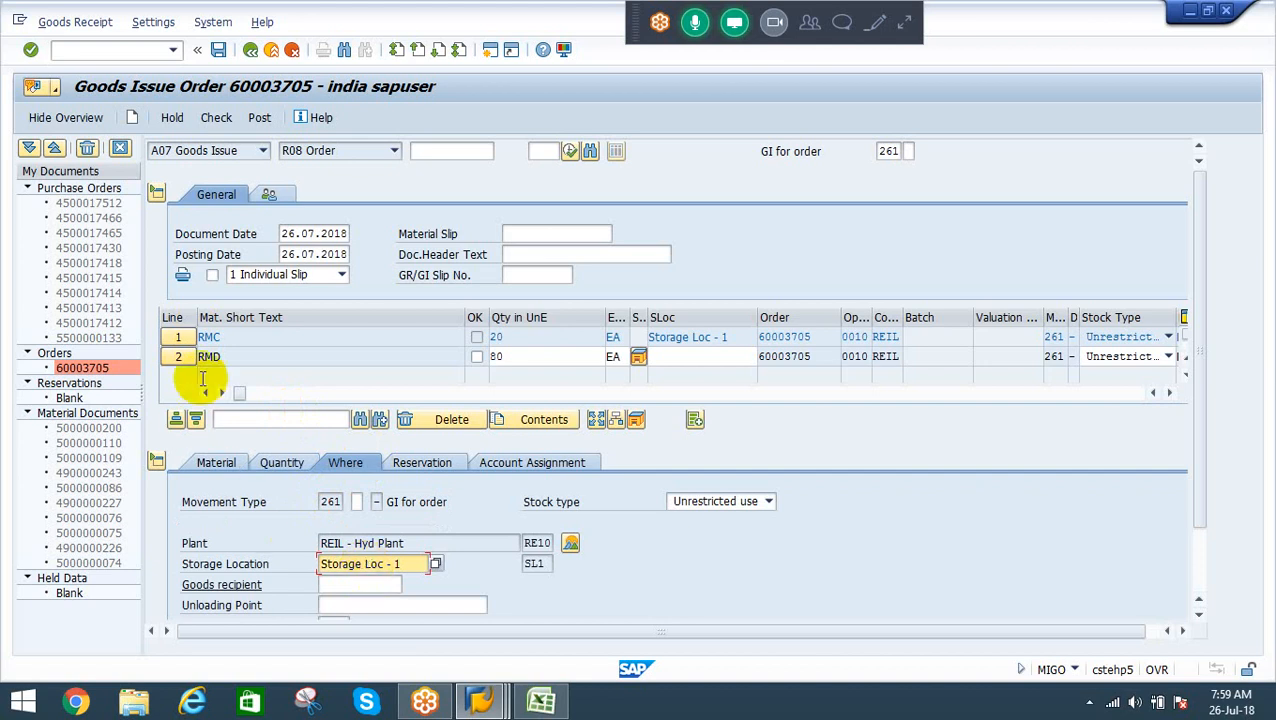
# Assign storage location SL1 to component RMD in the goods issue
pyautogui.click(179, 357)
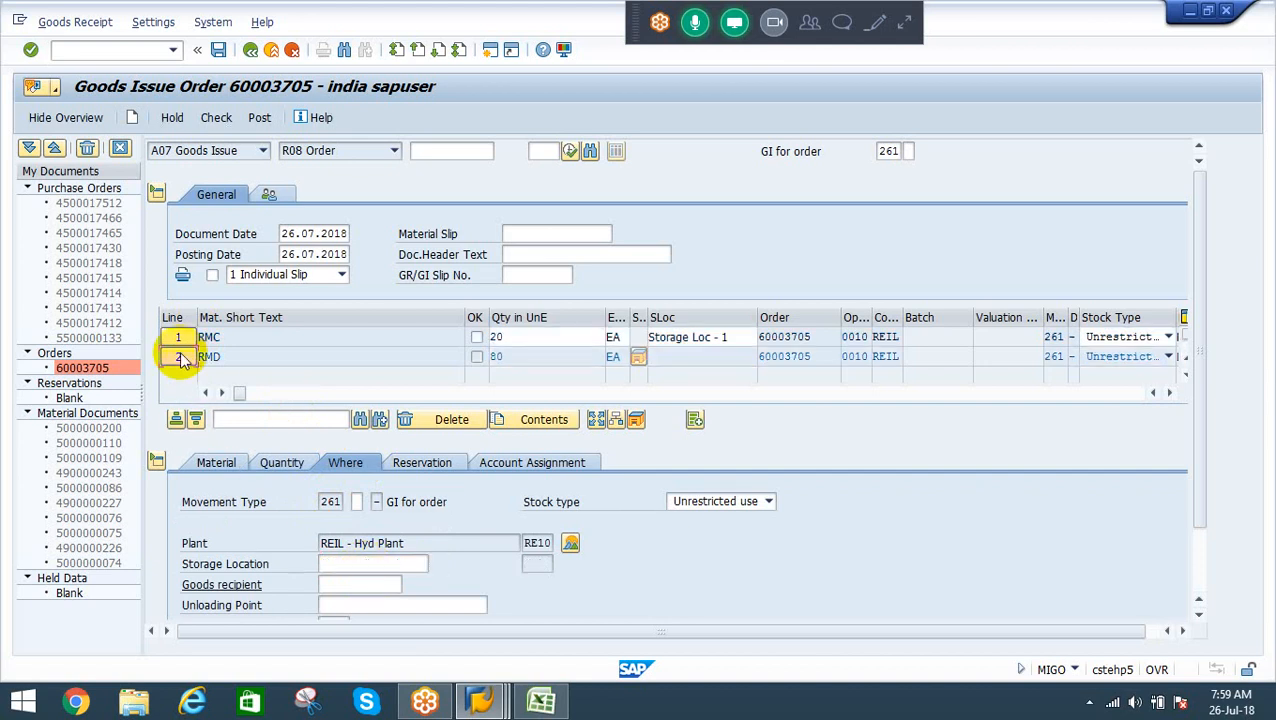
pyautogui.click(343, 565)
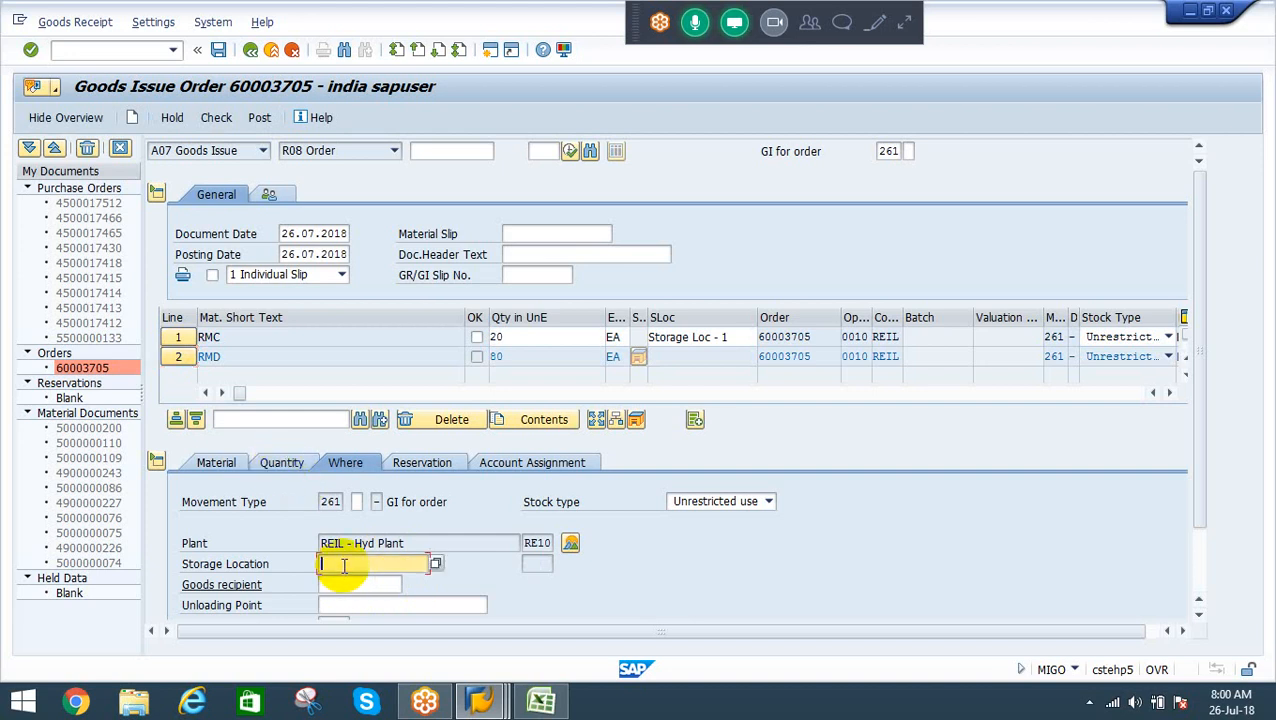
pyautogui.write('SL1')
pyautogui.press('Return')
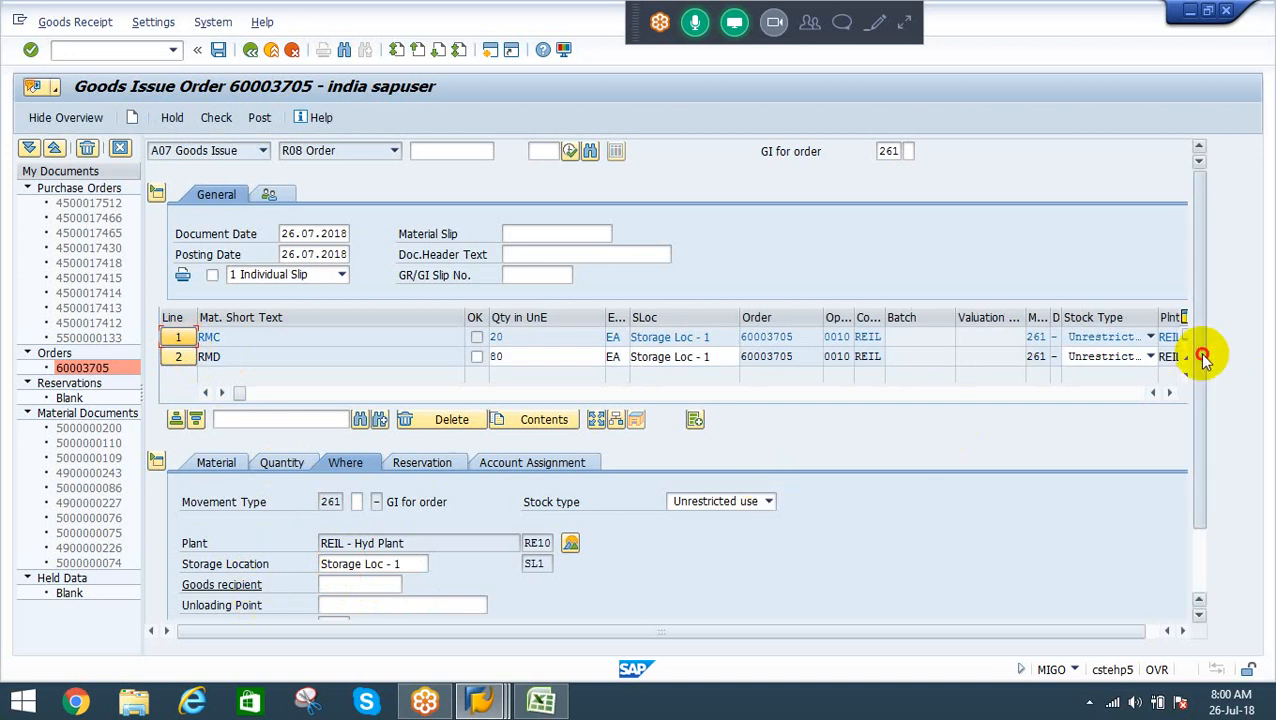
# Mark the RMC line of the goods issue as Item OK and bring up its quantity details
pyautogui.moveTo(1202, 356); pyautogui.dragTo(1190, 470)
pyautogui.click(239, 605)
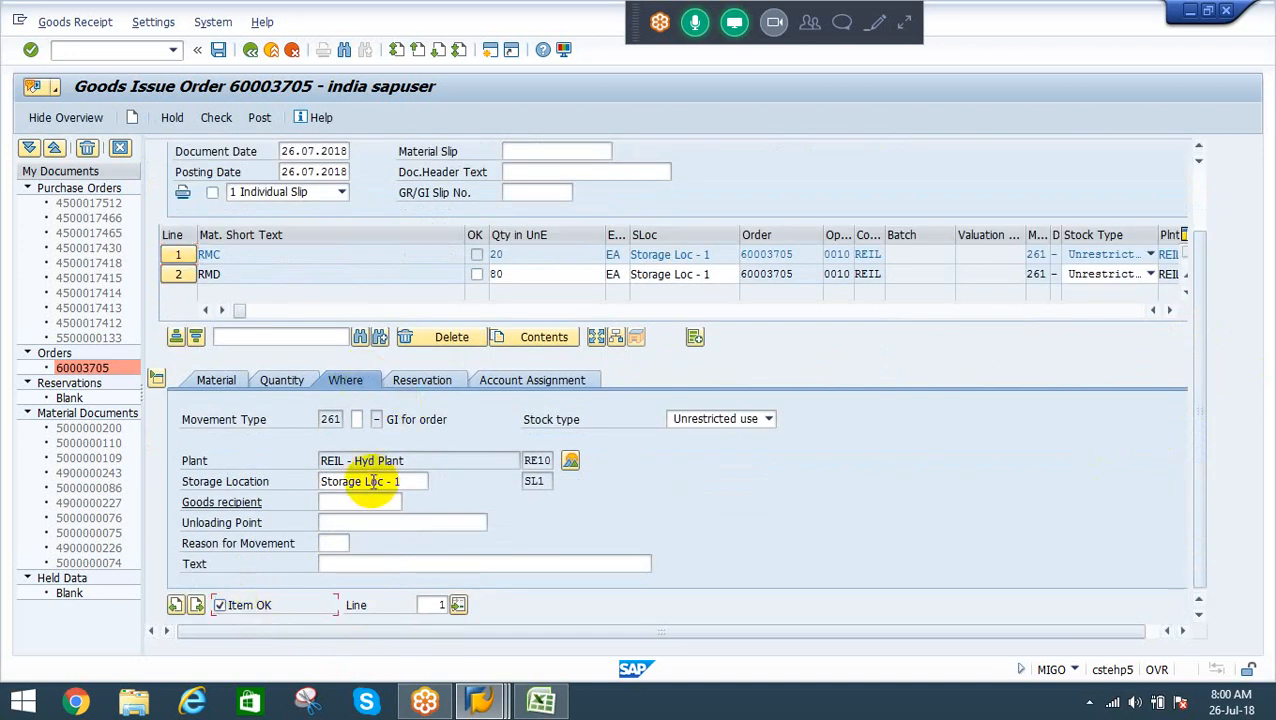
pyautogui.click(290, 381)
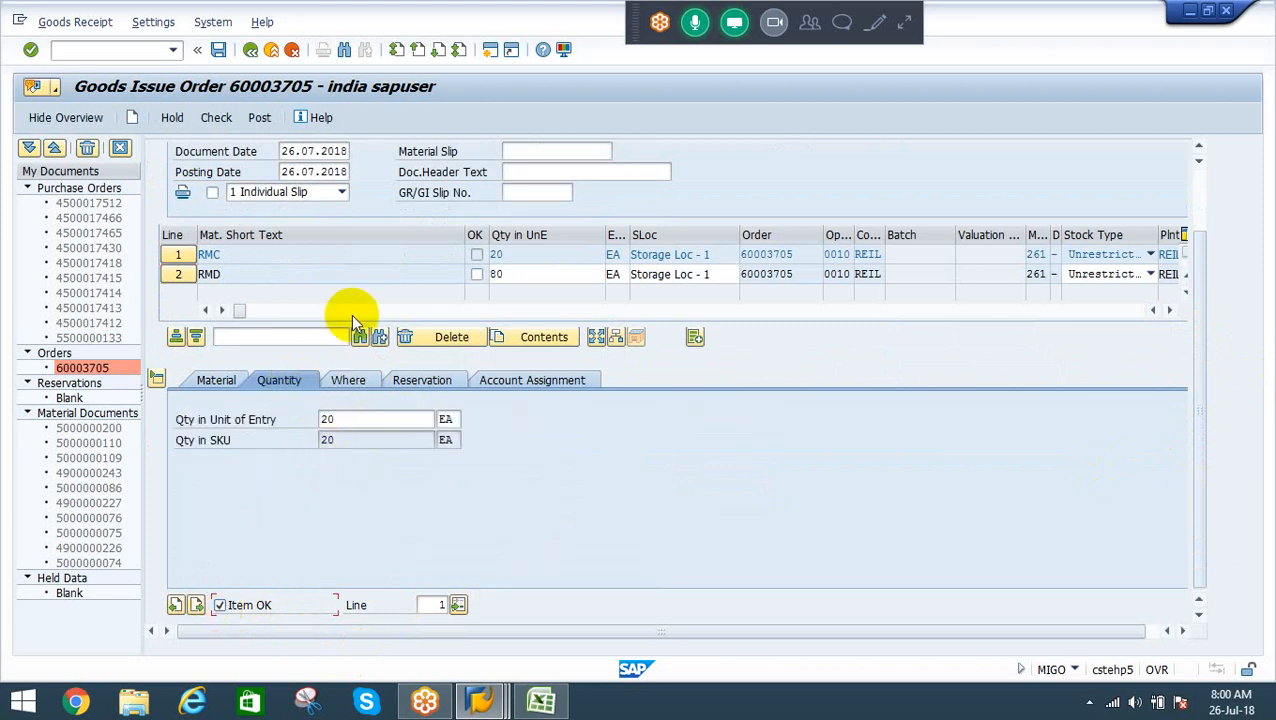
# Set the issue quantity of component RMD to 25 EA and return to its storage location details
pyautogui.click(177, 276)
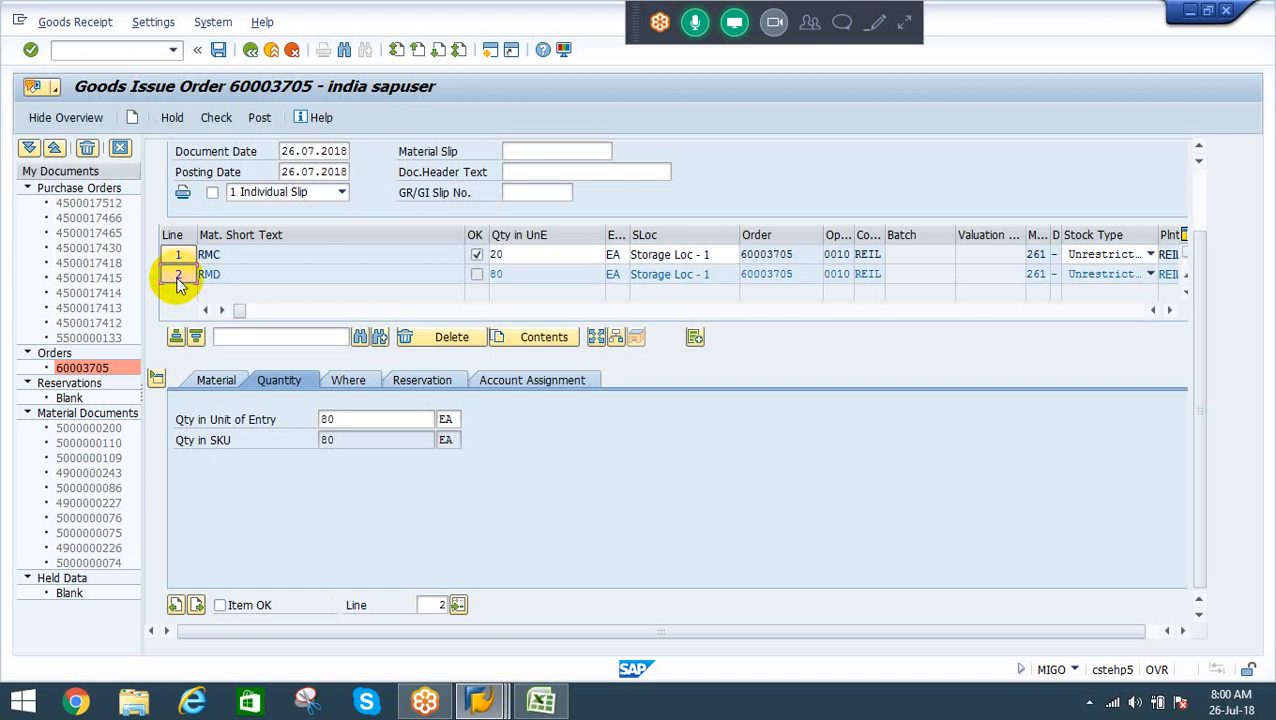
pyautogui.doubleClick(336, 419)
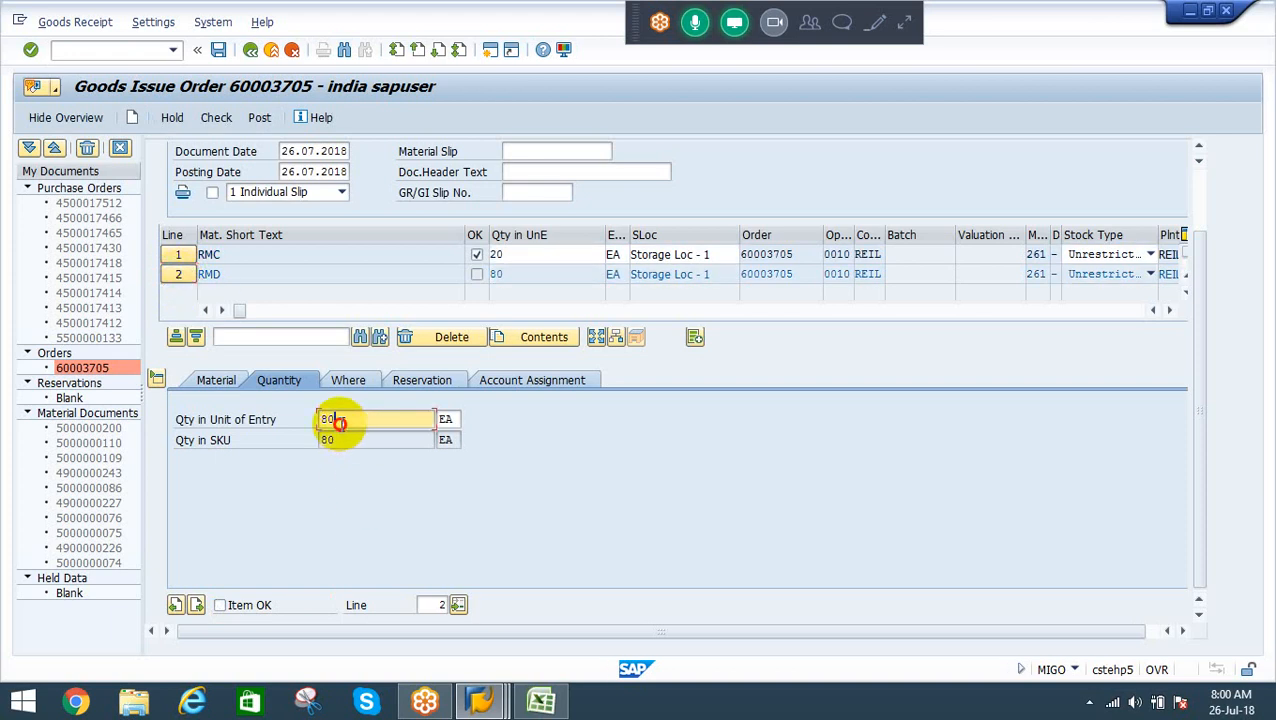
pyautogui.write('25')
pyautogui.press('Return')
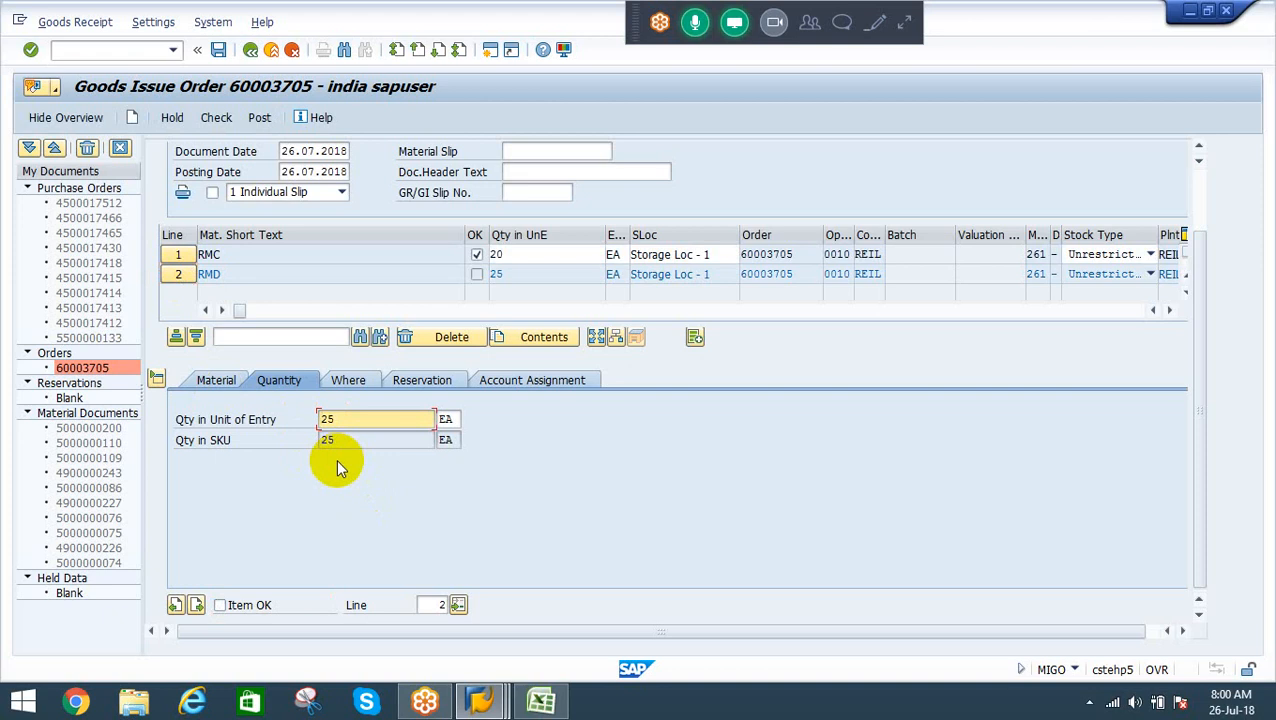
pyautogui.click(346, 381)
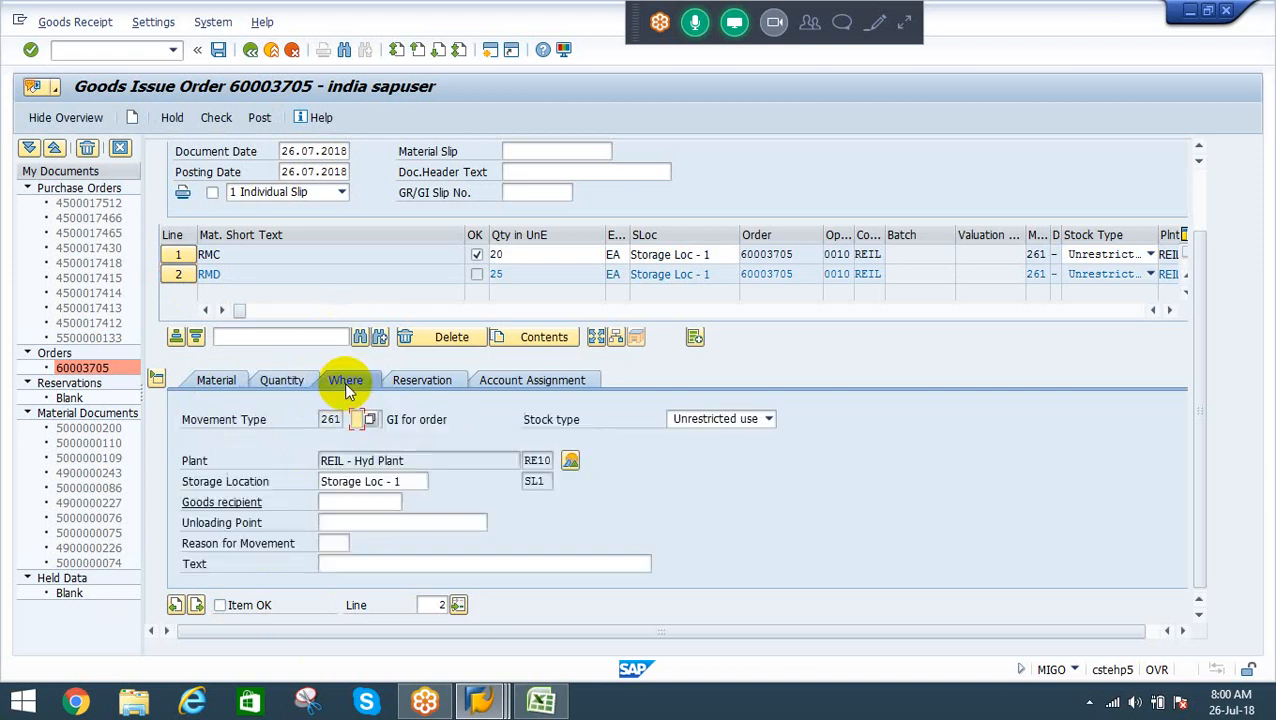
# Mark the RMD line of the goods issue as Item OK and check the document
pyautogui.click(381, 481)
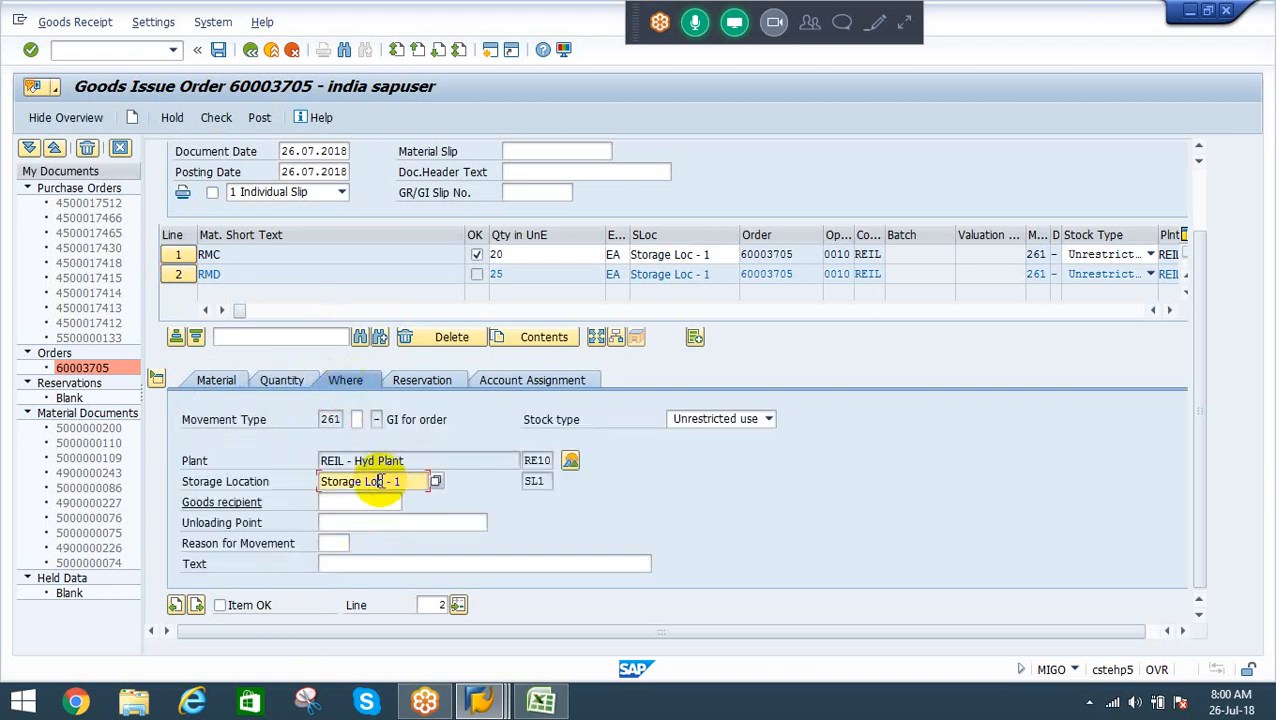
pyautogui.click(220, 606)
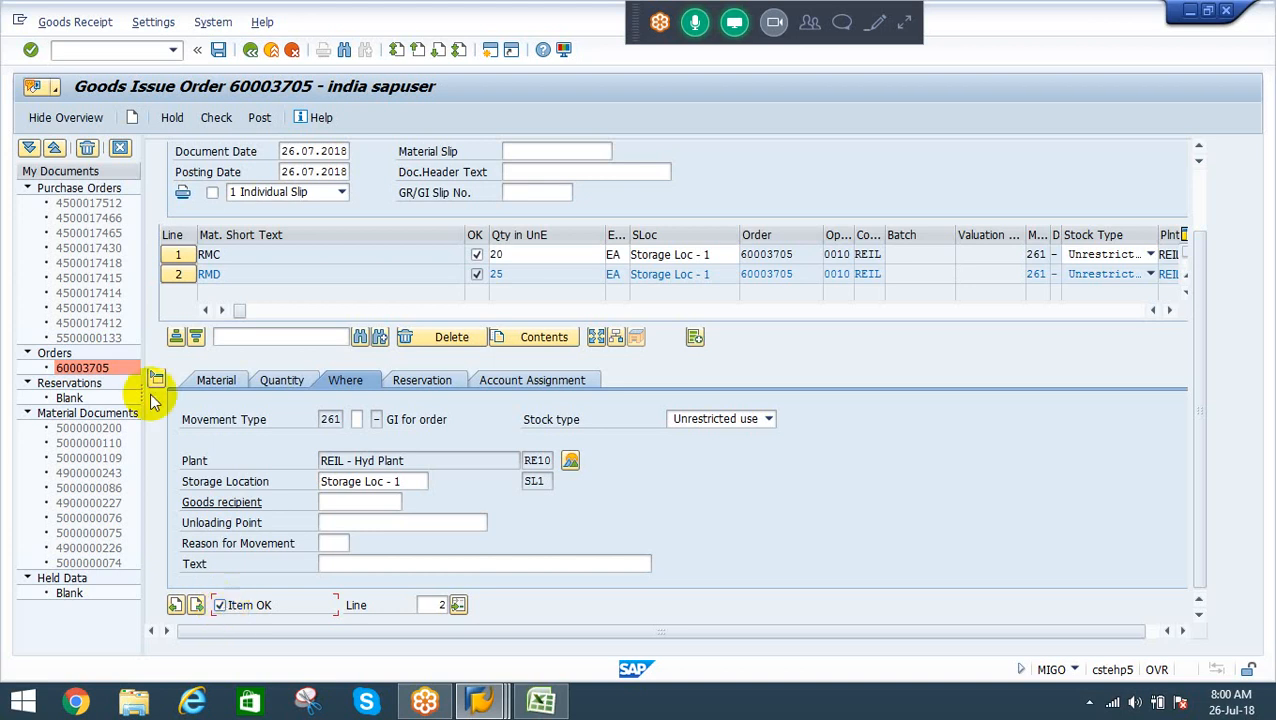
pyautogui.click(210, 122)
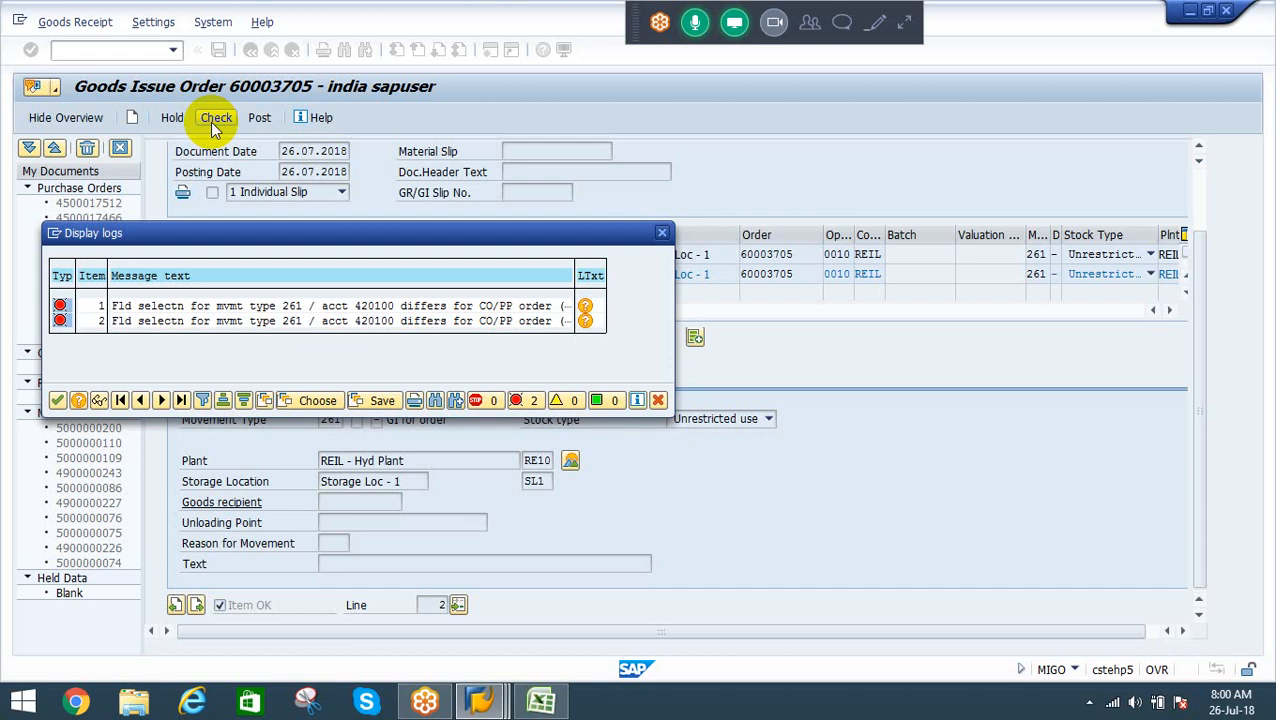
# Read the long text of the first error message for movement type 261, and close the message log
pyautogui.click(586, 307)
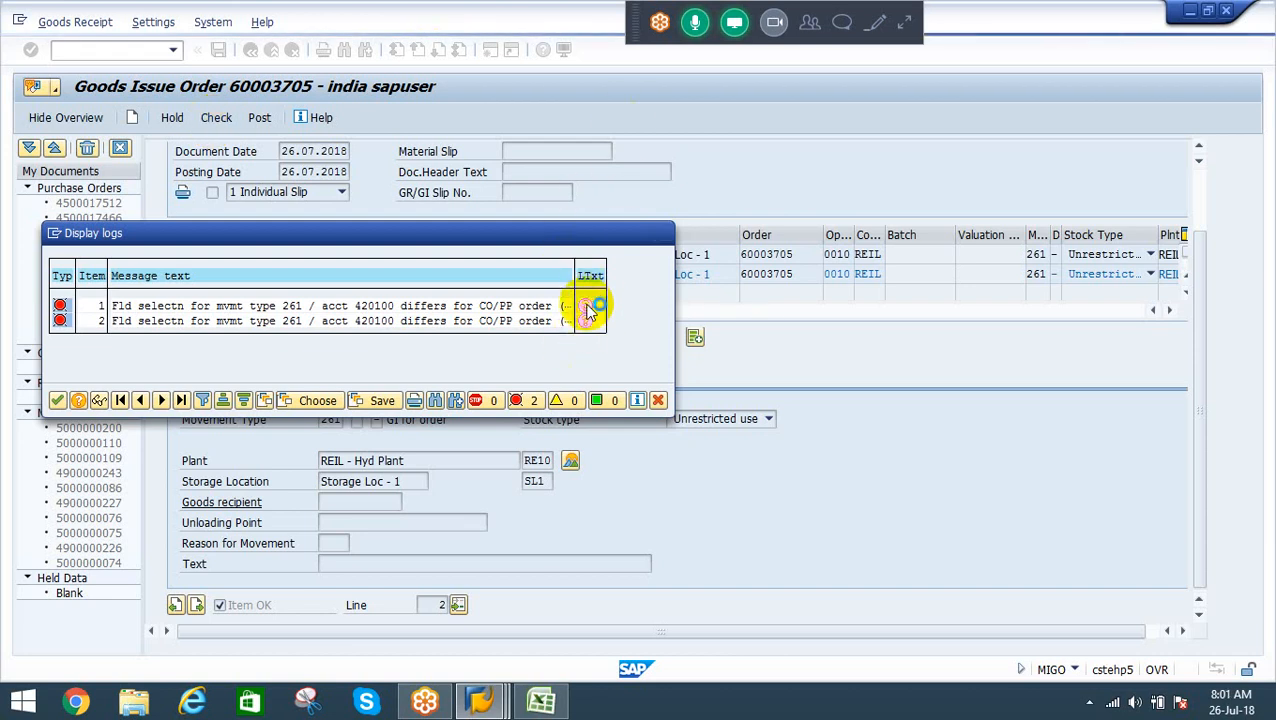
pyautogui.click(589, 311)
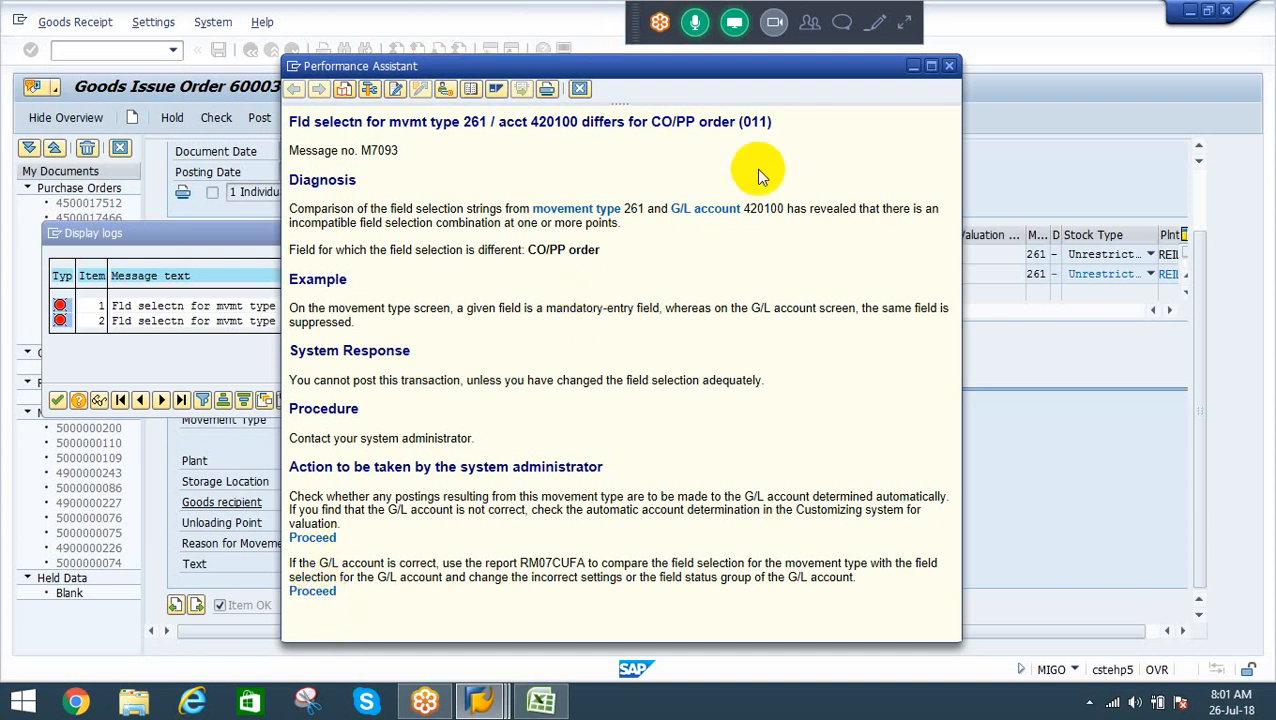
pyautogui.click(950, 66)
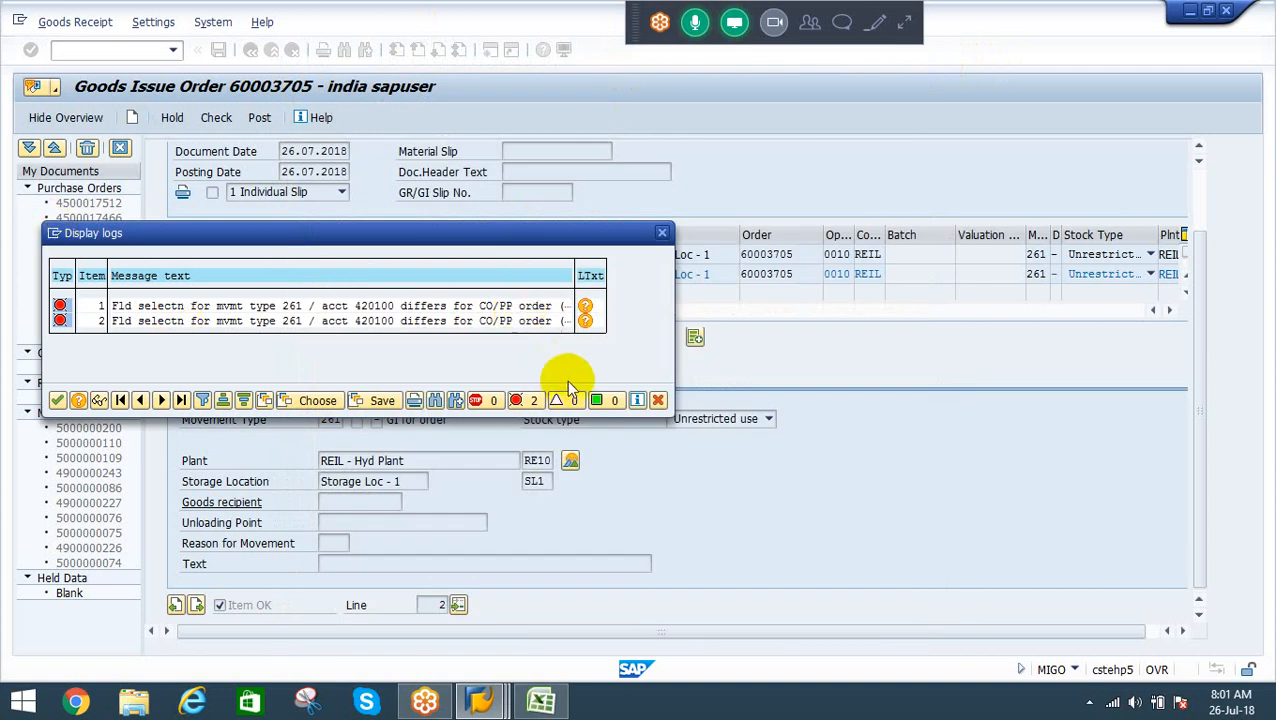
pyautogui.click(658, 400)
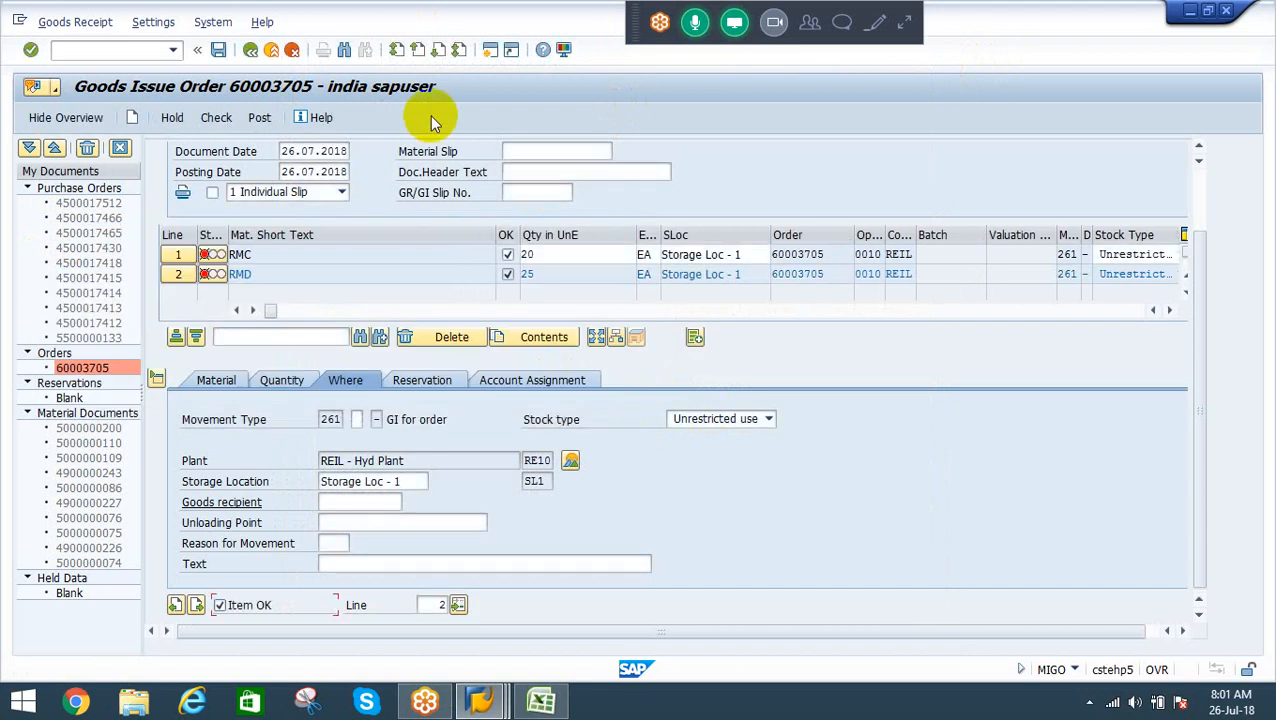
# Open a new session and start transaction OBC4 for field status variants
pyautogui.click(491, 50)
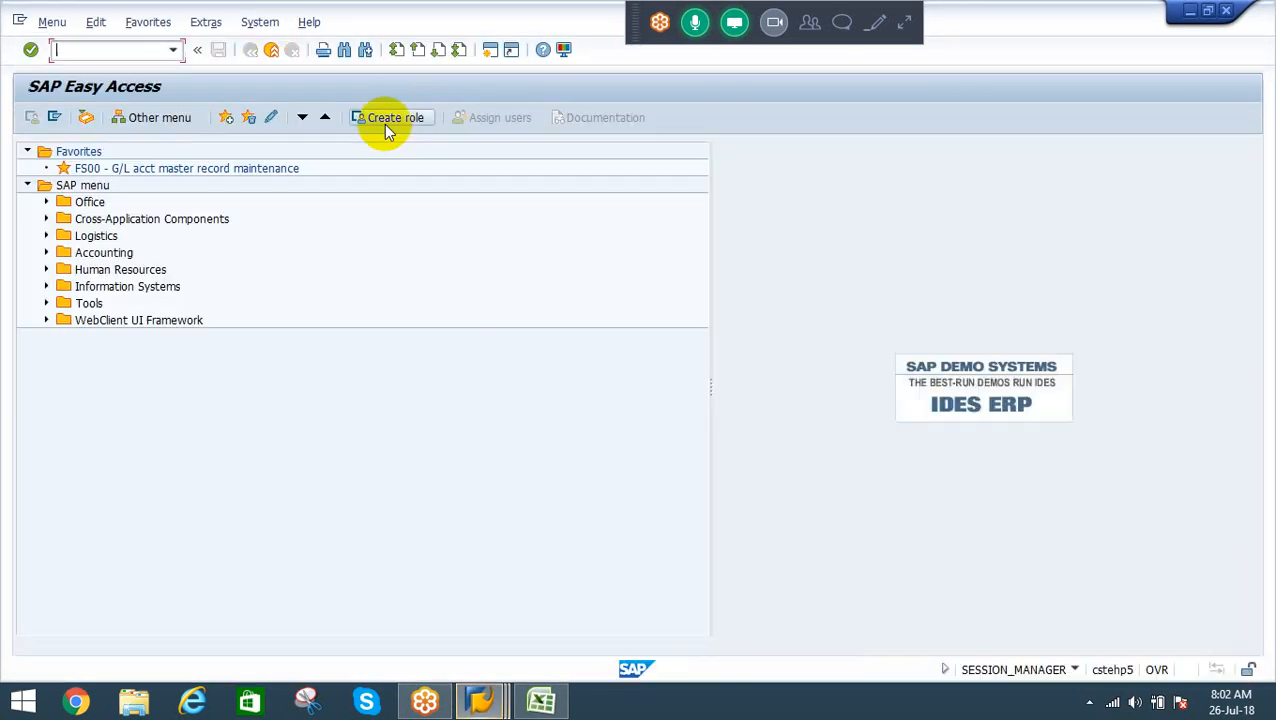
pyautogui.click(131, 51)
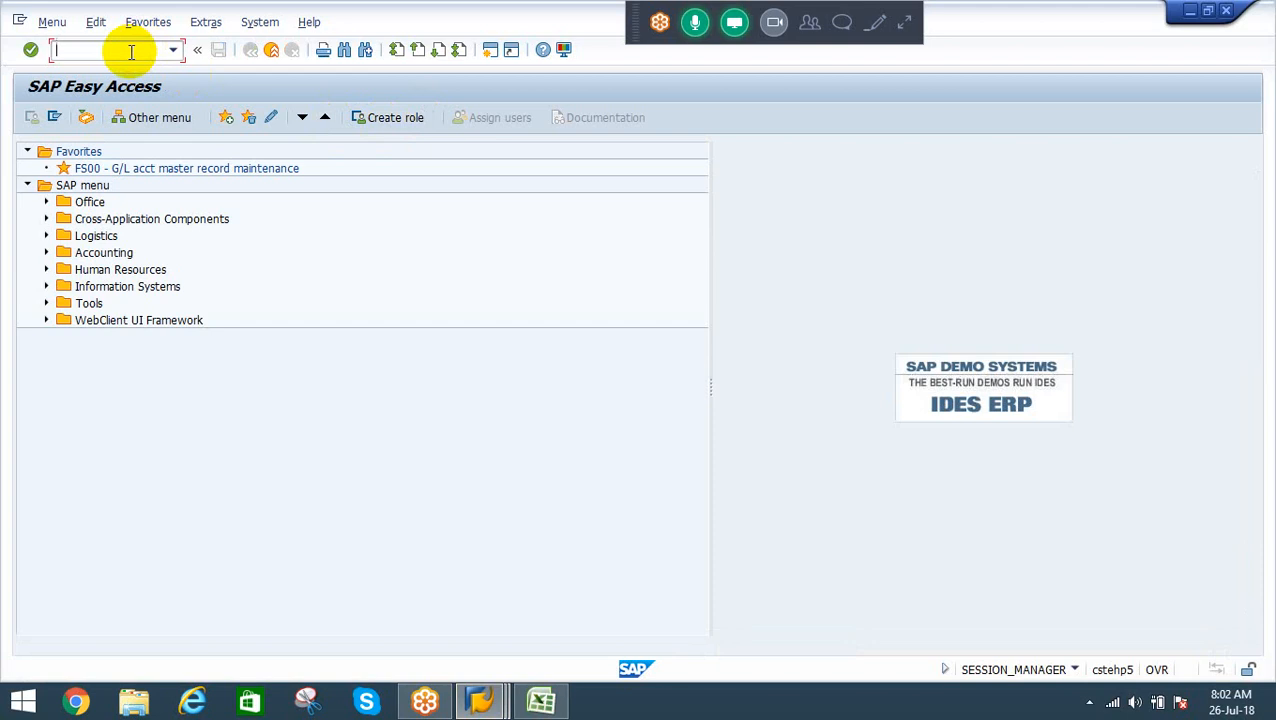
pyautogui.write('obc4')
pyautogui.press('Return')
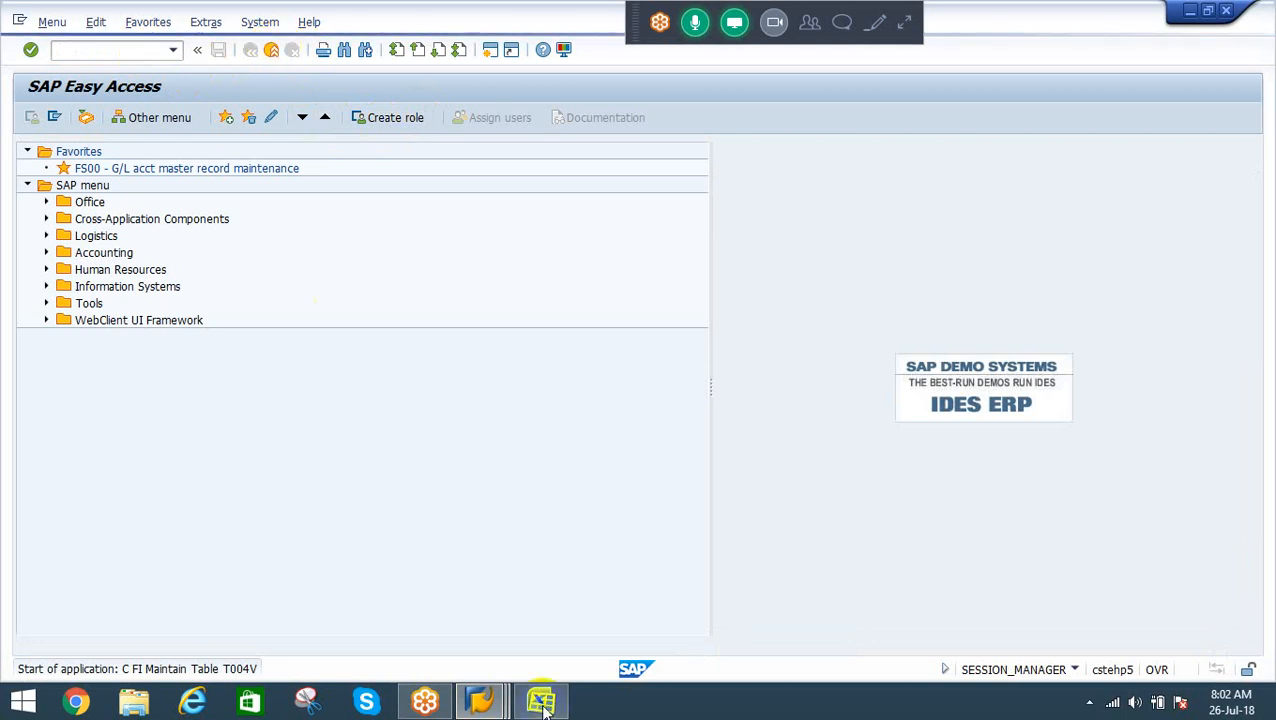
# In the session displaying material RMD, leave the material display and start transaction FS00 for G/L account maintenance
pyautogui.click(481, 700)
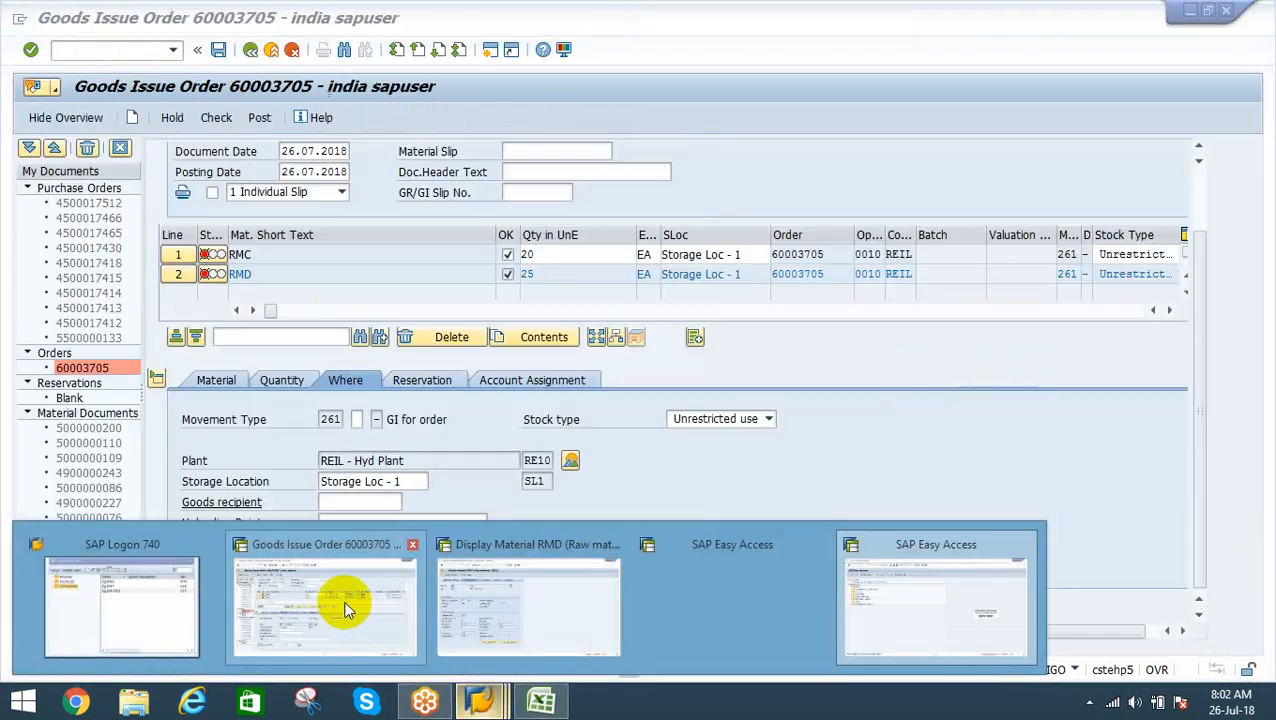
pyautogui.click(541, 600)
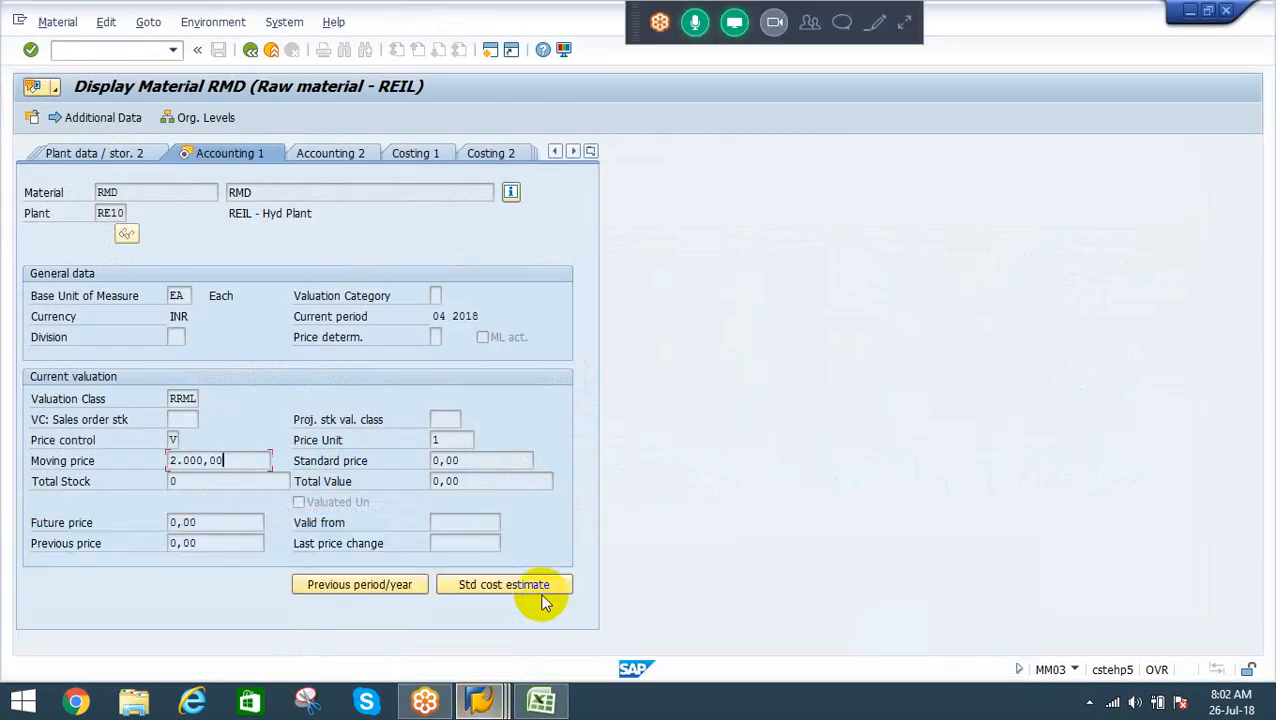
pyautogui.doubleClick(390, 229)
pyautogui.click(270, 50)
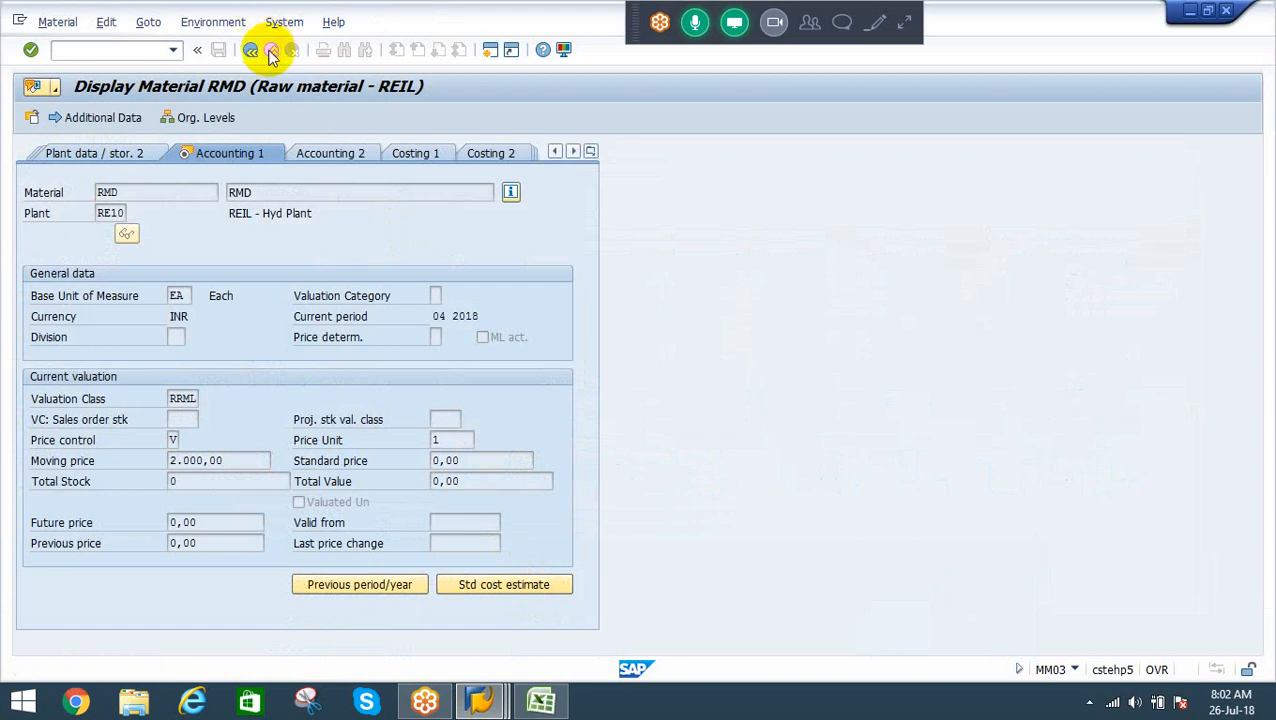
pyautogui.write('fs00')
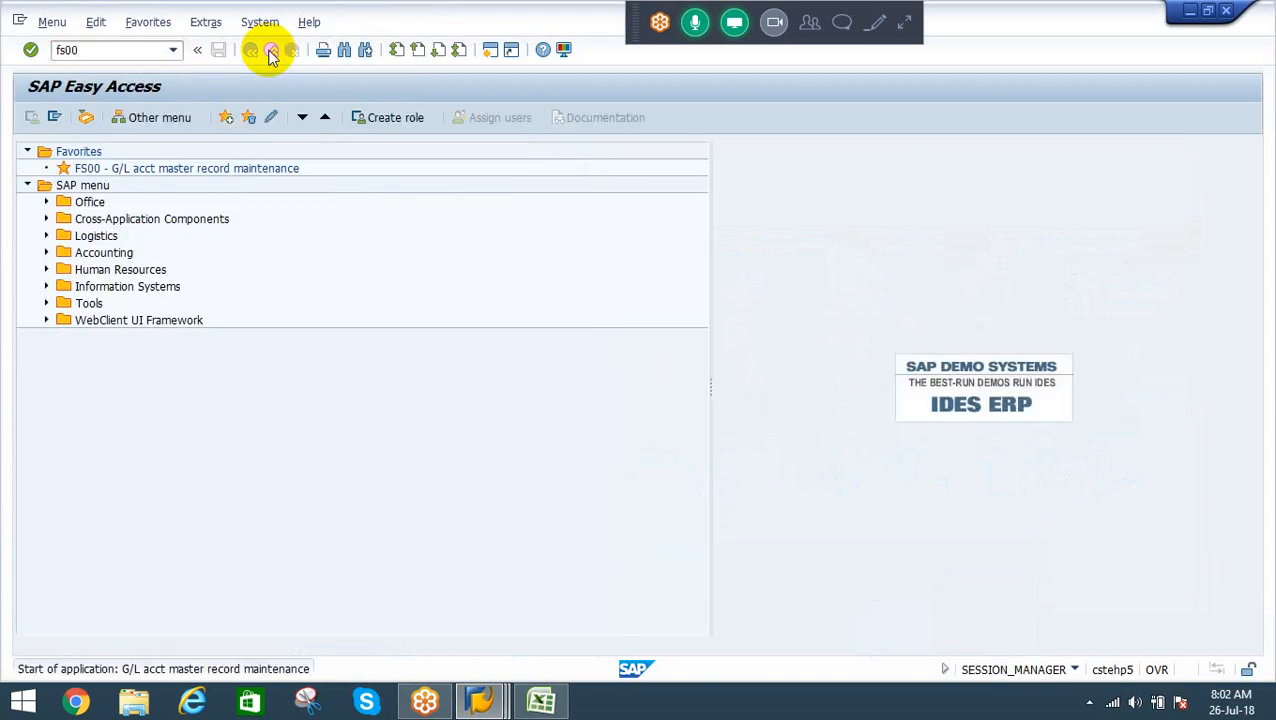
pyautogui.hotkey('alt', 'Tab')
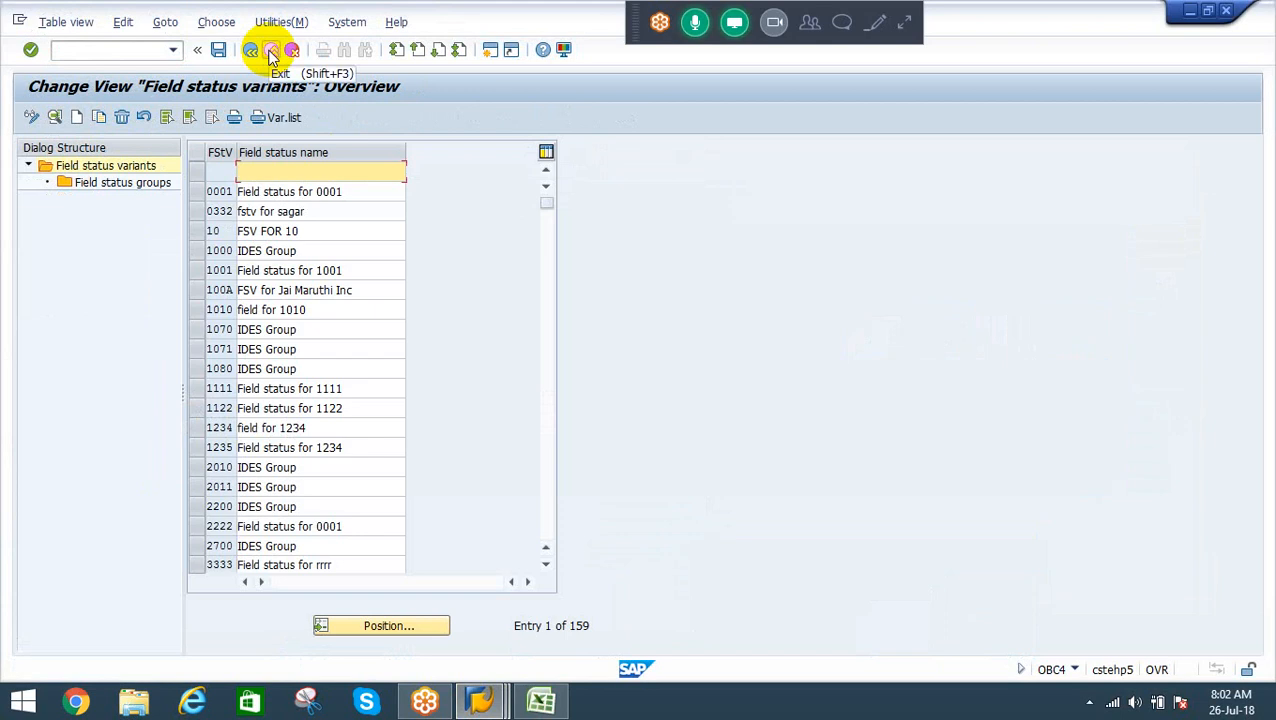
pyautogui.hotkey('alt', 'Tab')
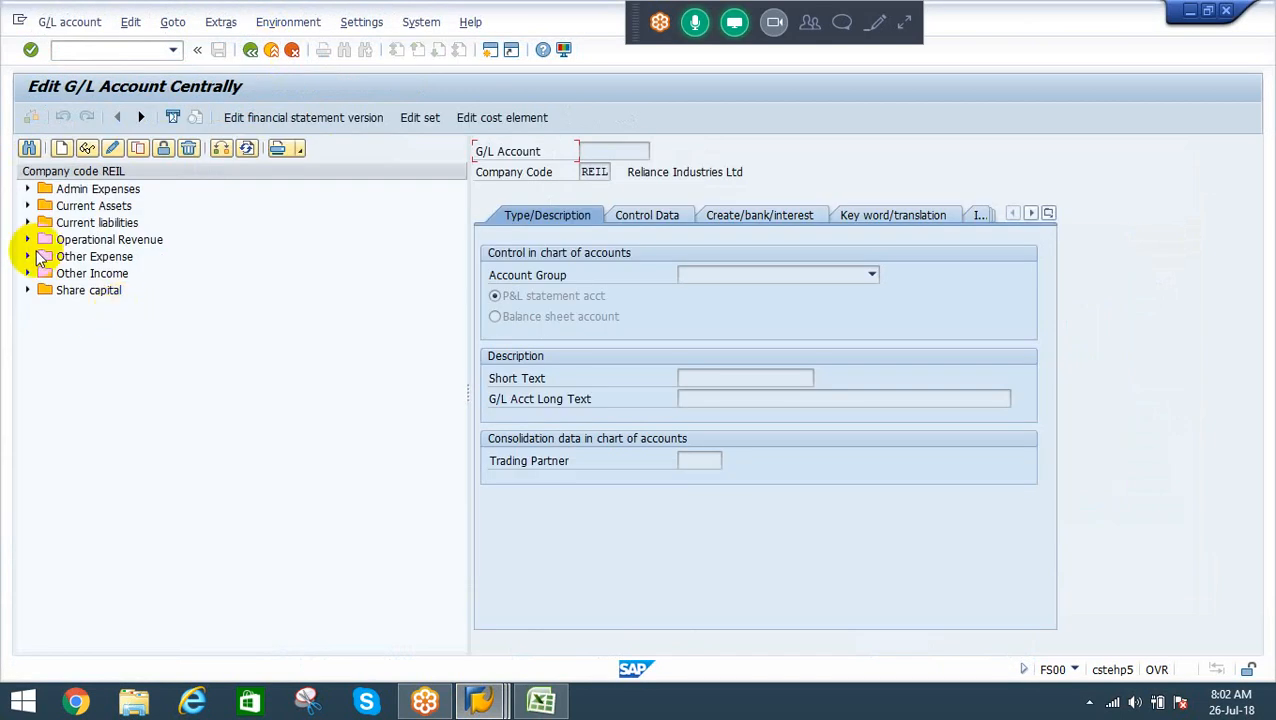
# Display G/L account 420100 RM Consumption-Local under Other Expense and look up its field status group
pyautogui.click(30, 256)
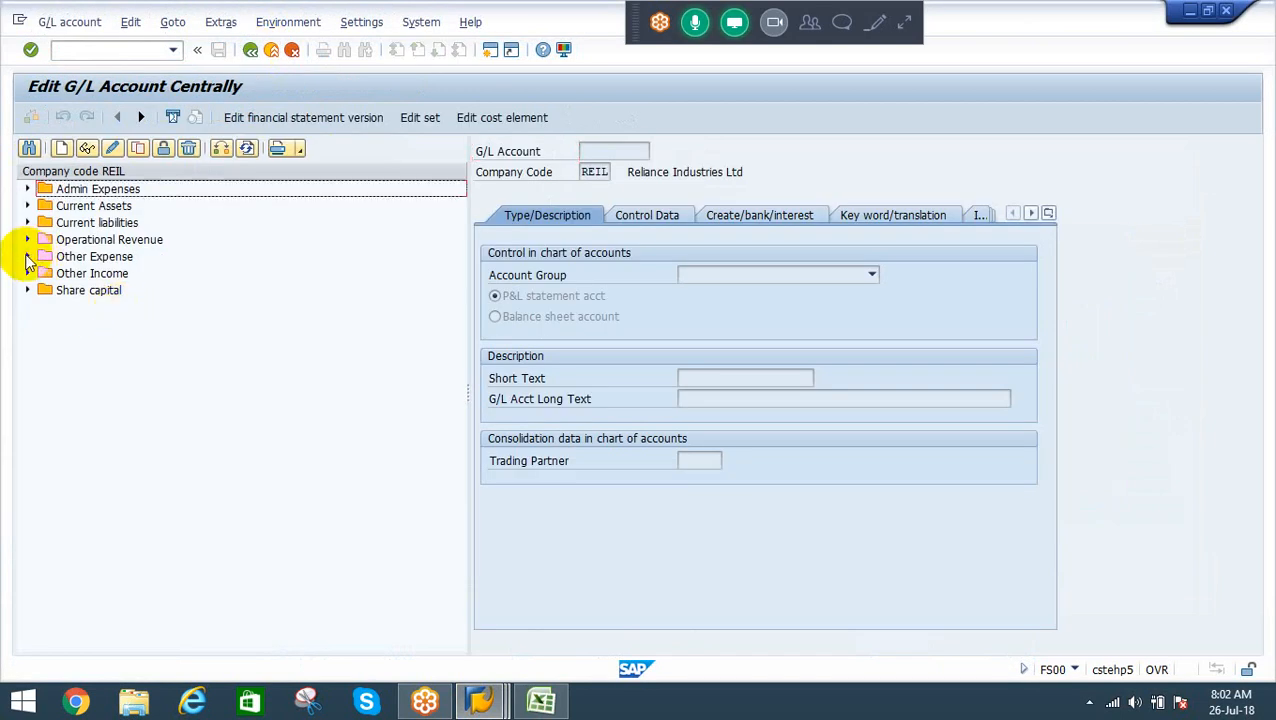
pyautogui.click(29, 256)
pyautogui.doubleClick(108, 292)
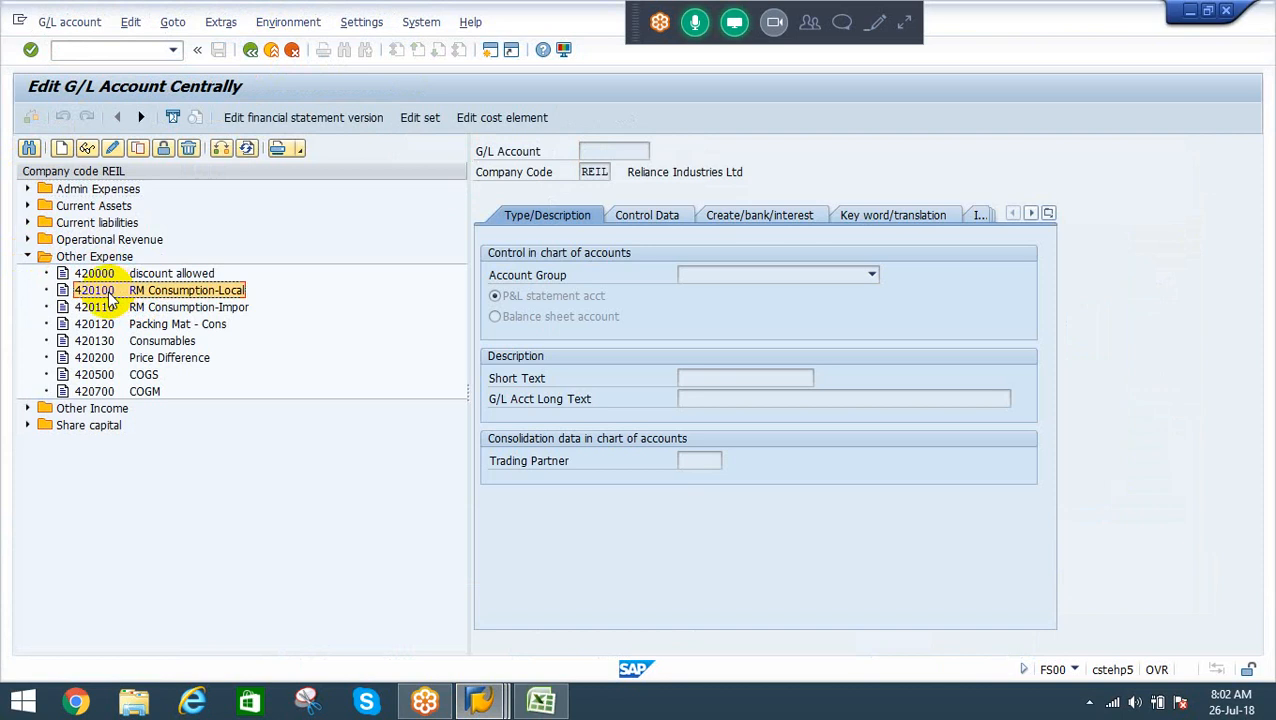
pyautogui.click(734, 214)
pyautogui.click(693, 275)
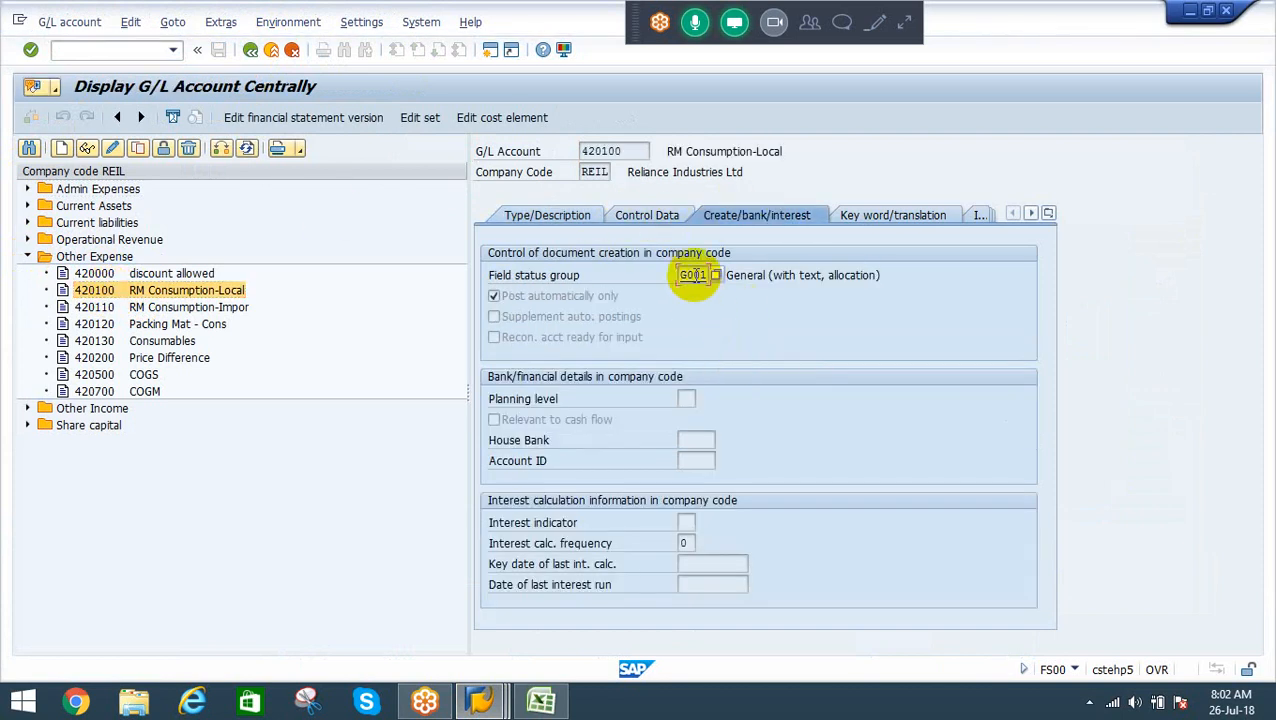
# In the field status variants session, position the list at RE, select variant REIL and open its field status groups
pyautogui.hotkey('alt', 'Tab')
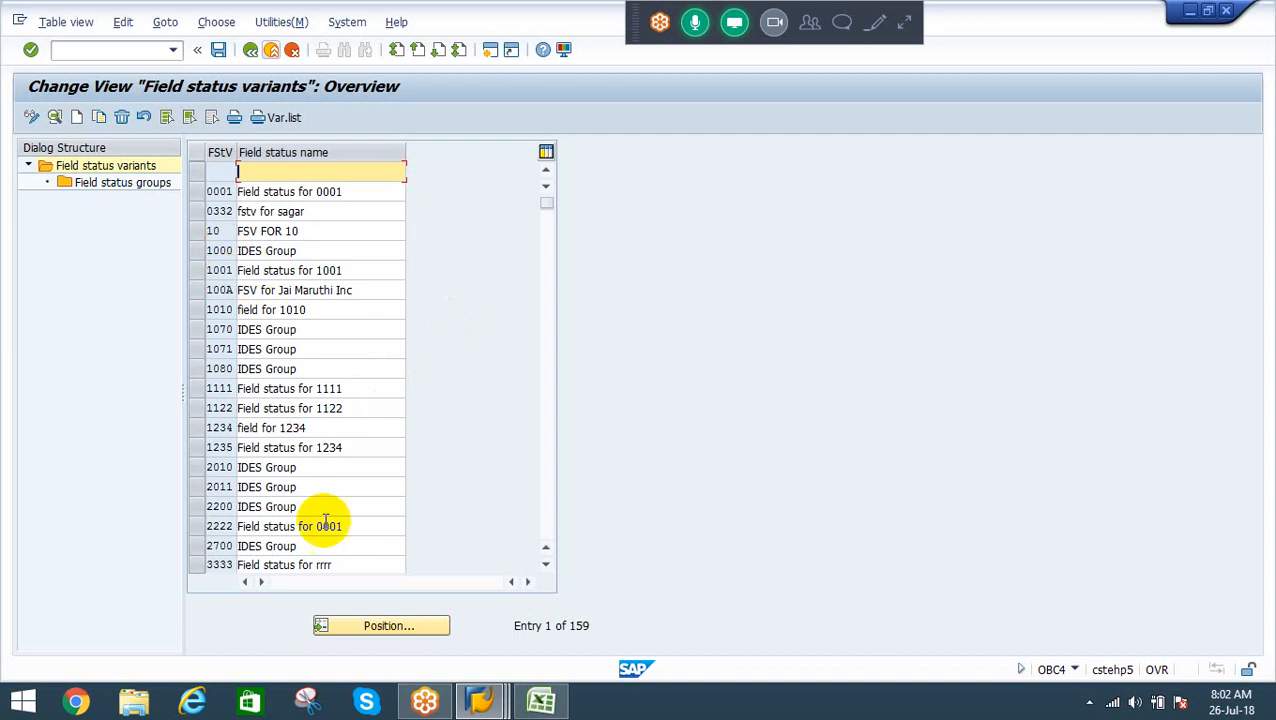
pyautogui.click(385, 627)
pyautogui.write('re')
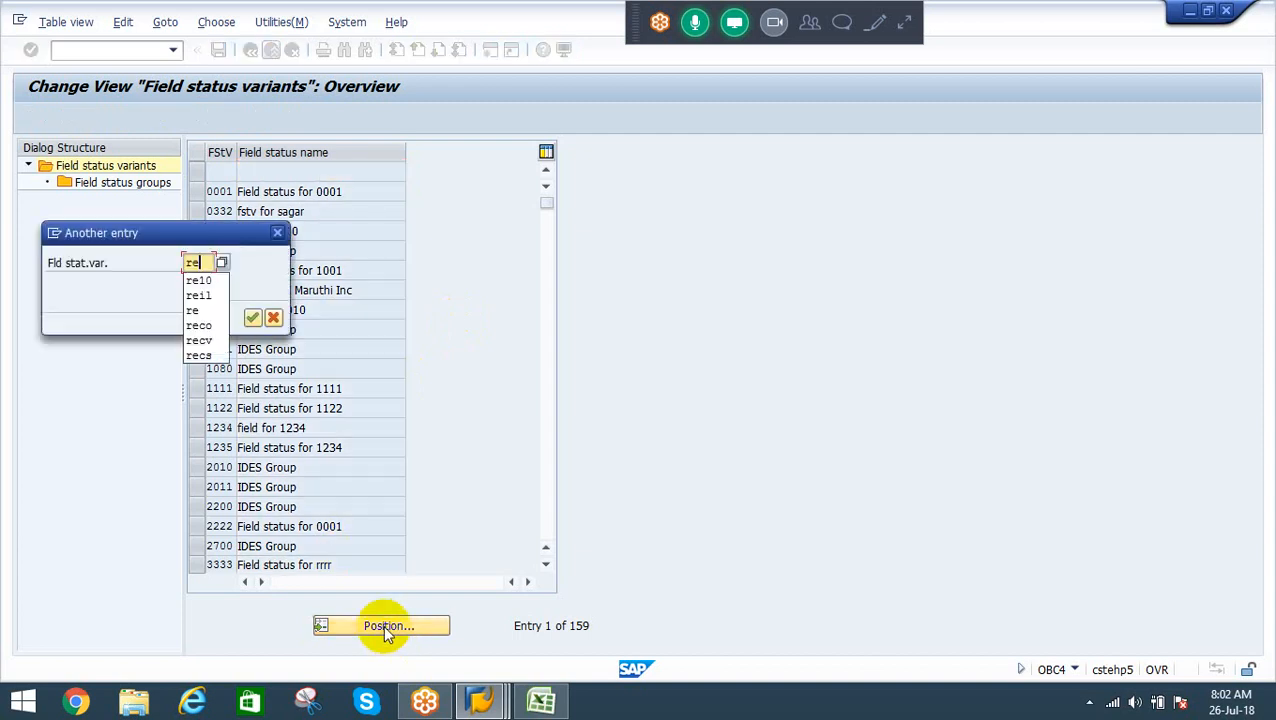
pyautogui.press('Return')
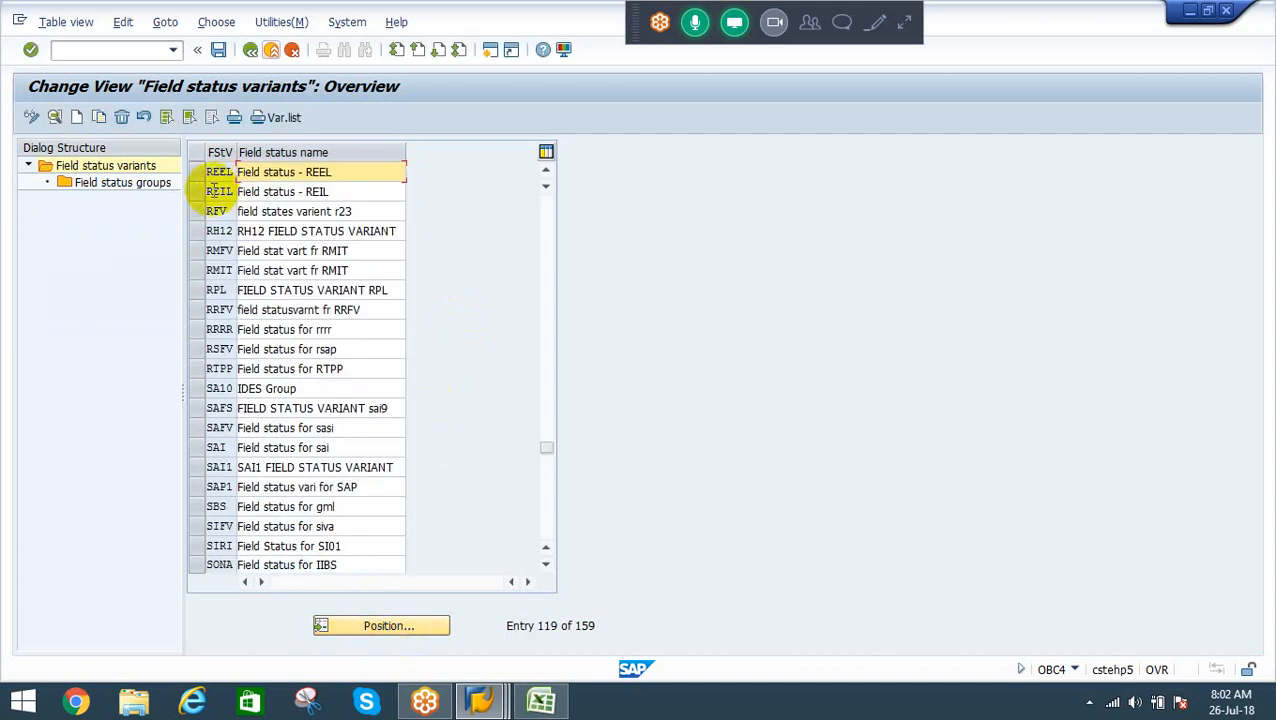
pyautogui.click(194, 190)
pyautogui.click(105, 184)
pyautogui.click(105, 184)
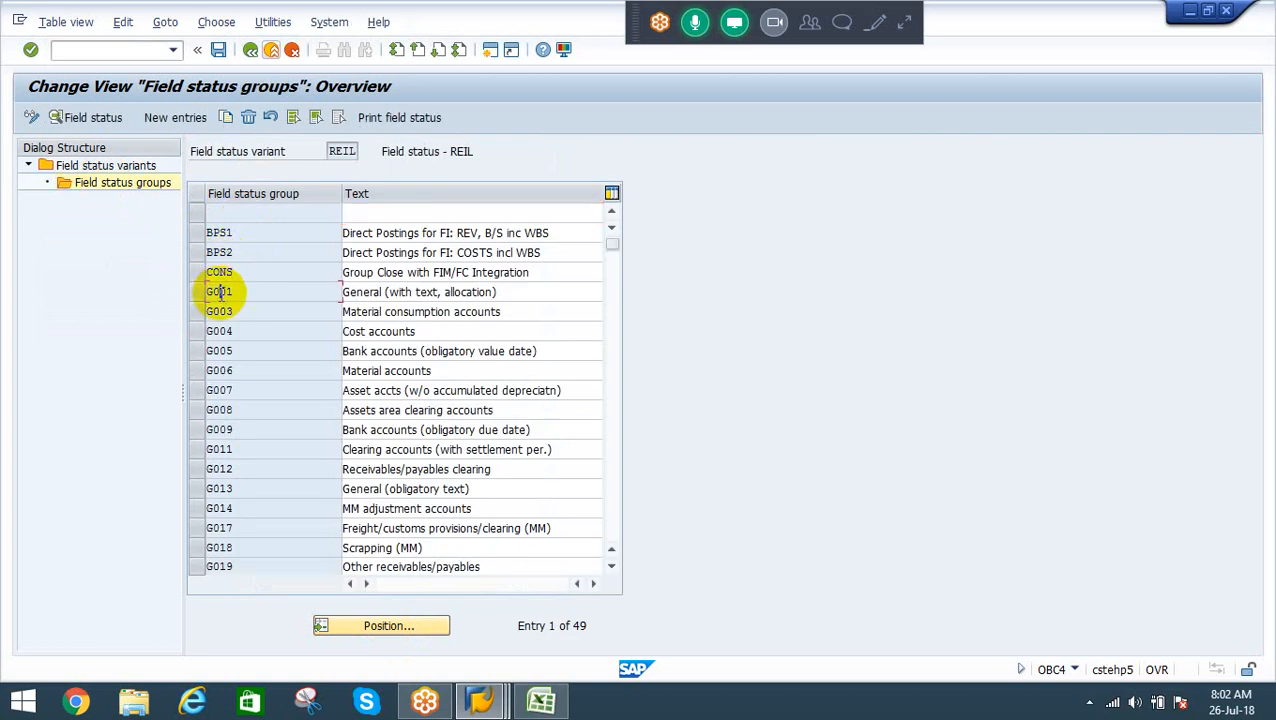
pyautogui.doubleClick(220, 291)
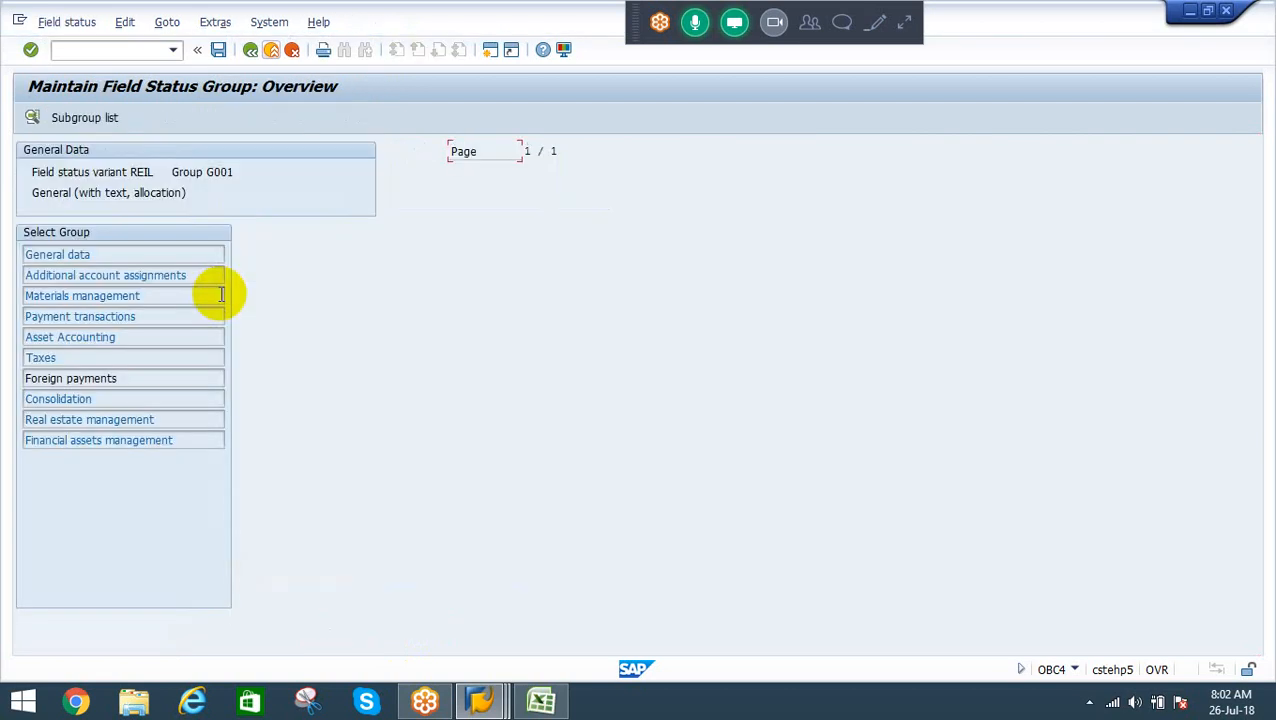
pyautogui.click(63, 275)
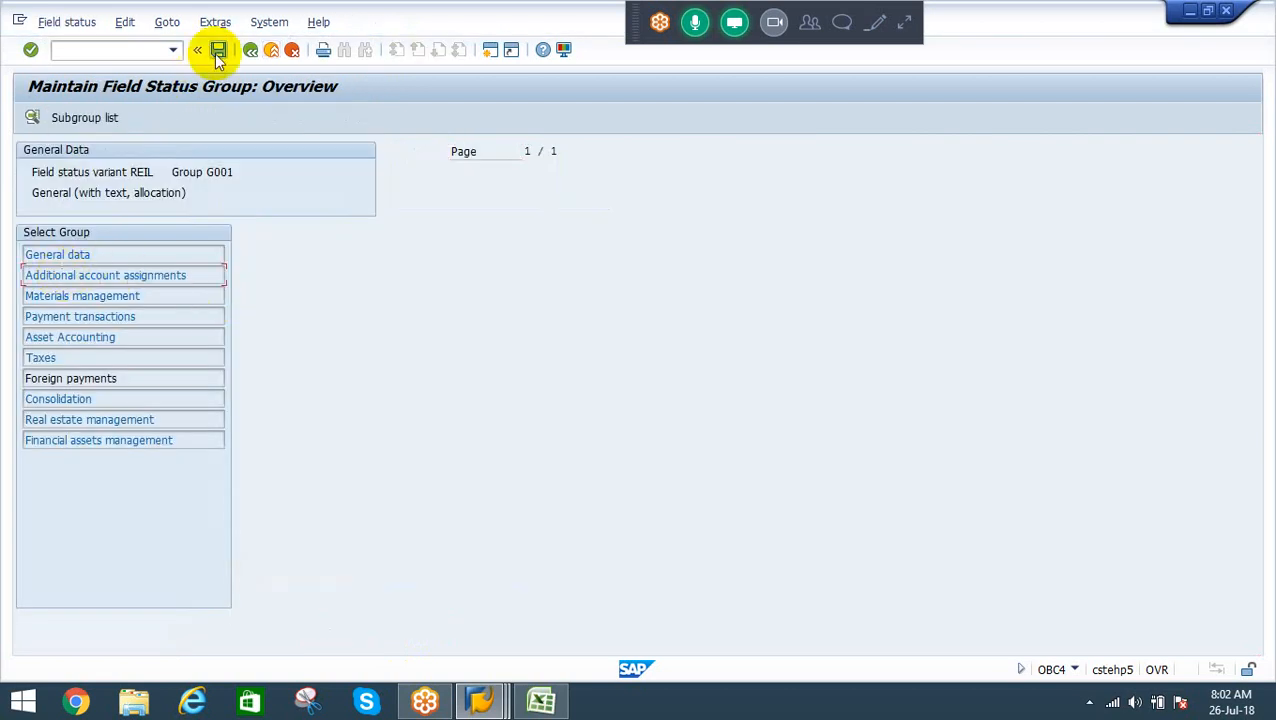
pyautogui.click(250, 49)
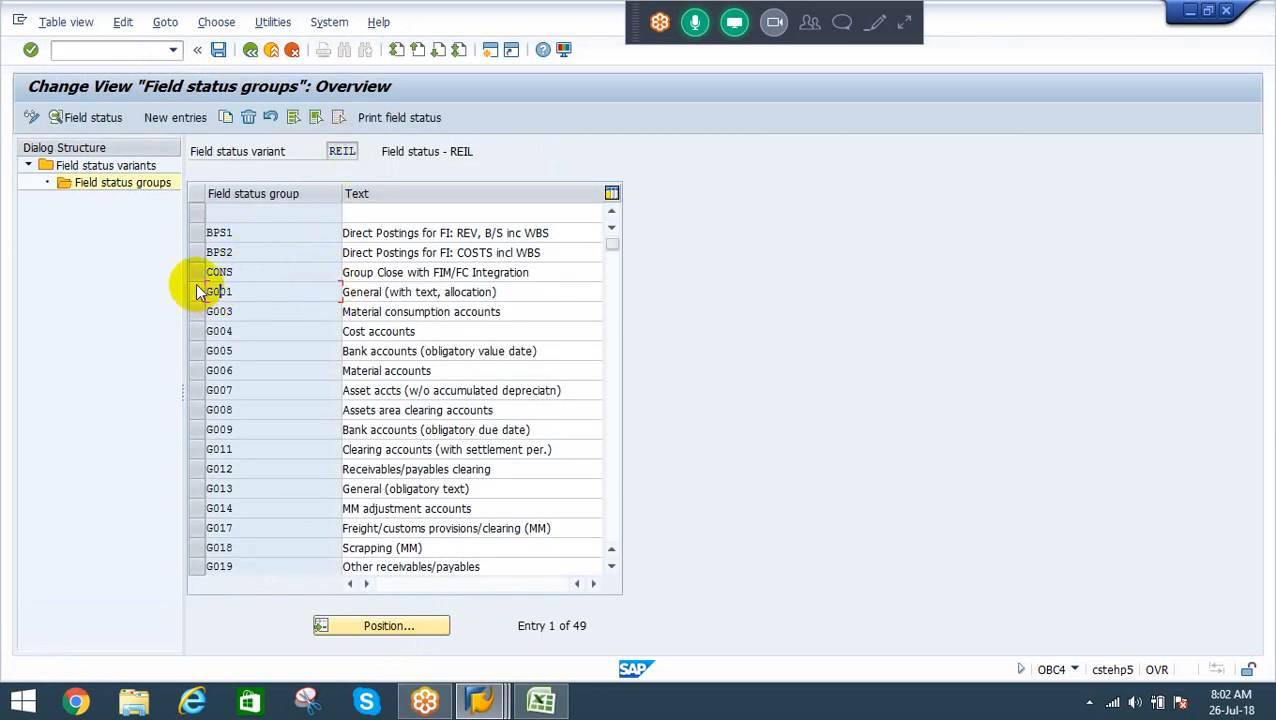
pyautogui.click(250, 49)
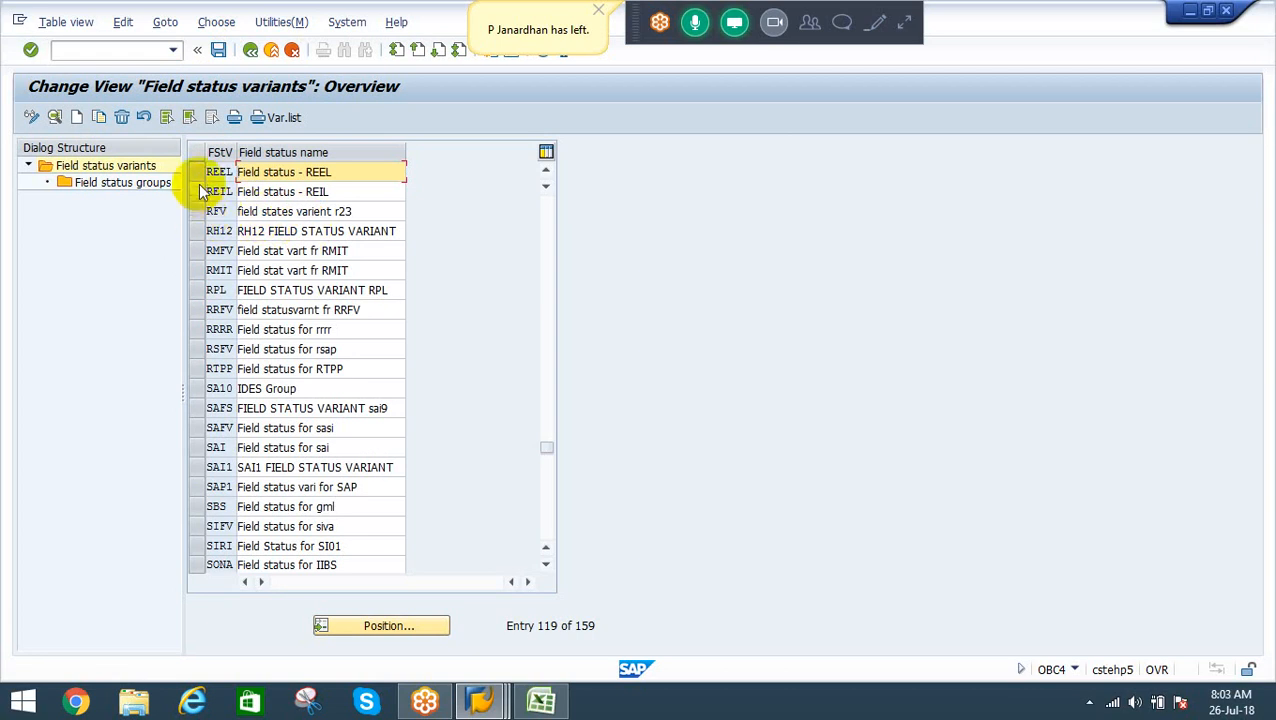
pyautogui.click(195, 191)
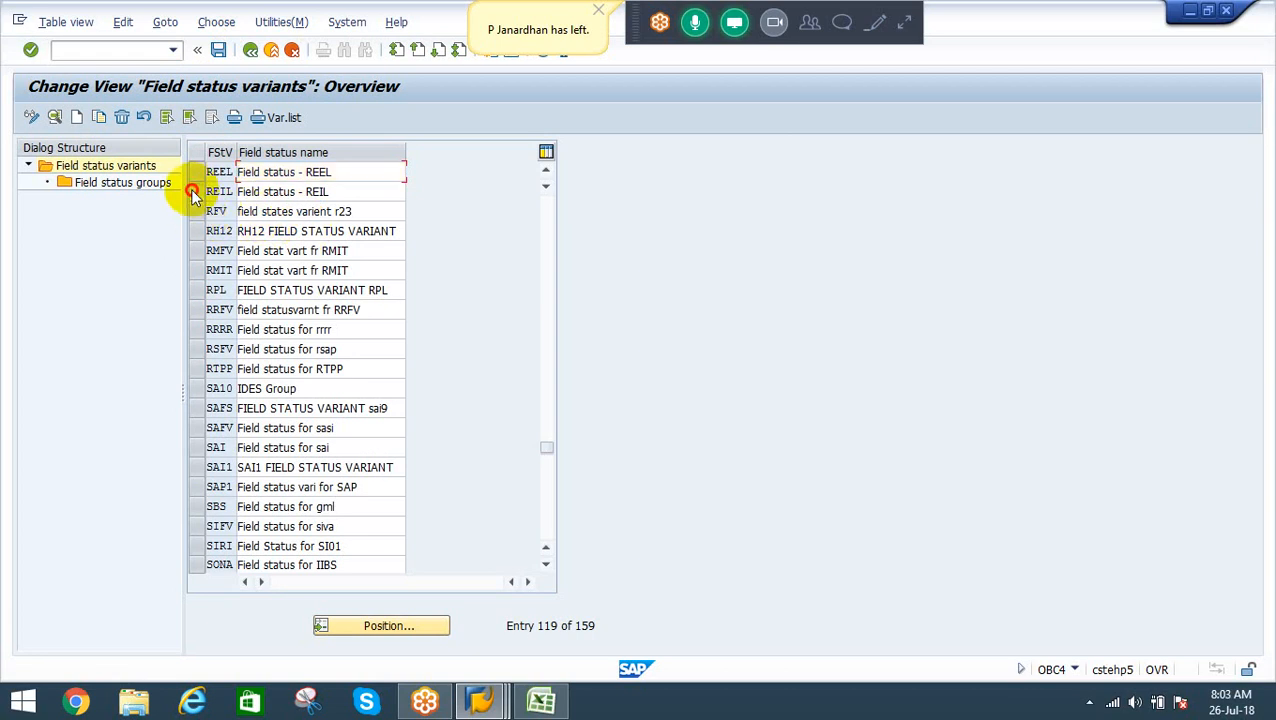
pyautogui.click(117, 183)
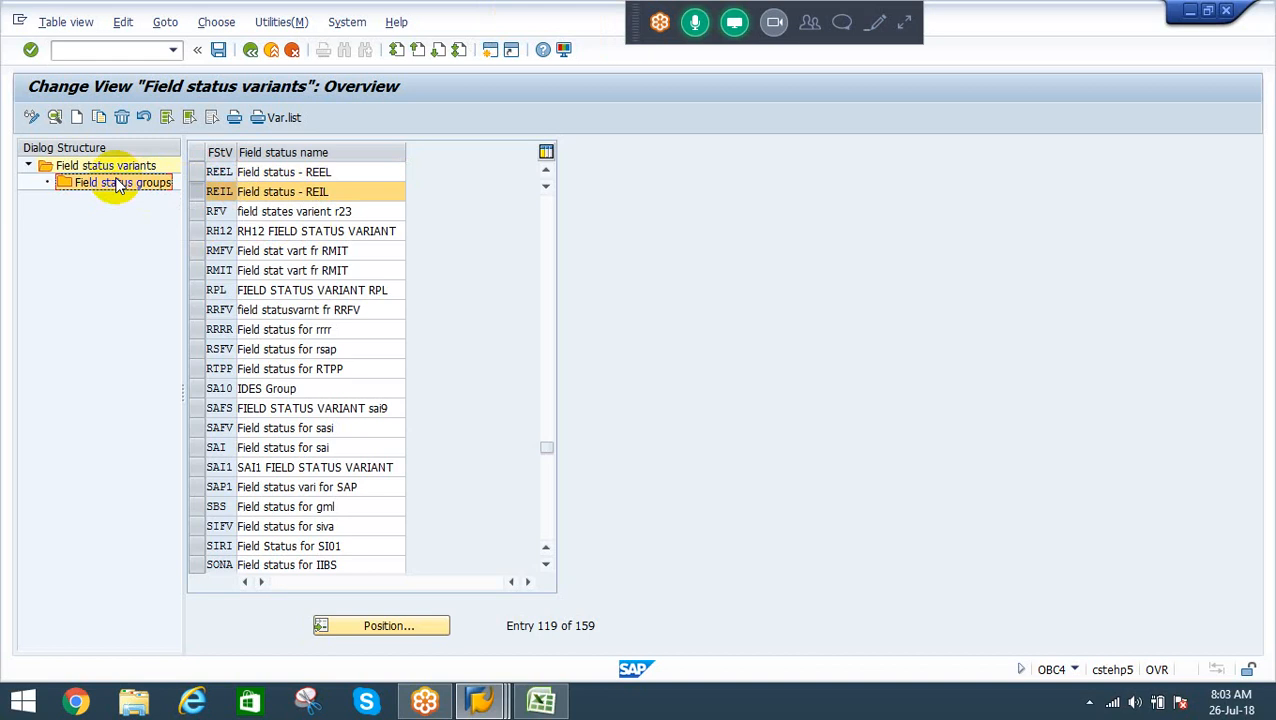
pyautogui.doubleClick(117, 184)
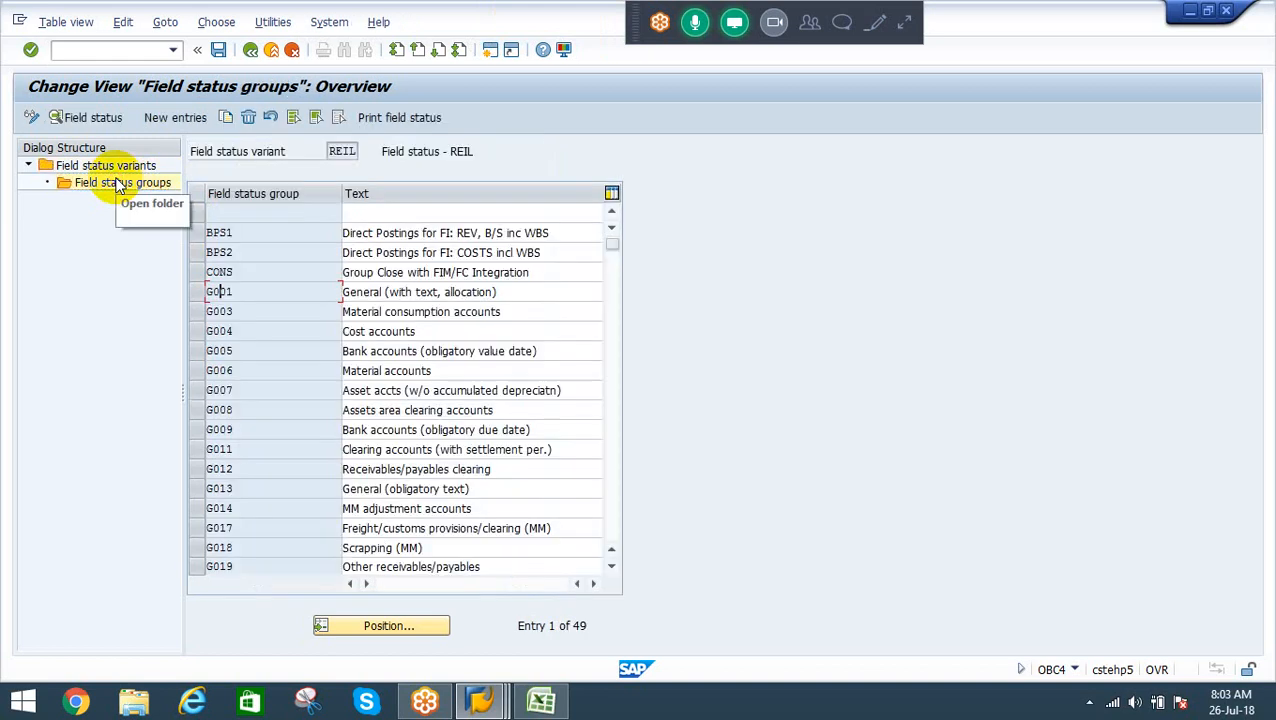
# Recheck the G/L account 420100 display in the other session and return to the field status groups of REIL
pyautogui.hotkey('alt', 'Tab')
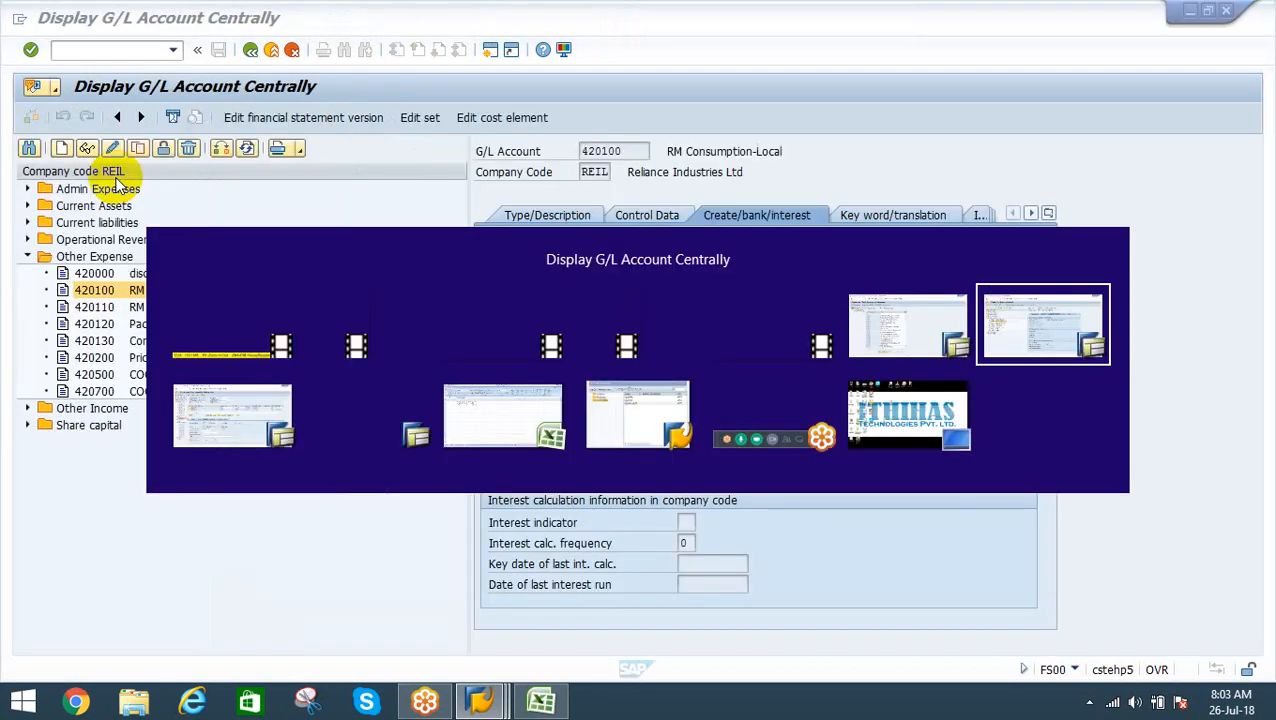
pyautogui.hotkey('alt', 'Tab')
pyautogui.hotkey('alt', 'Tab')
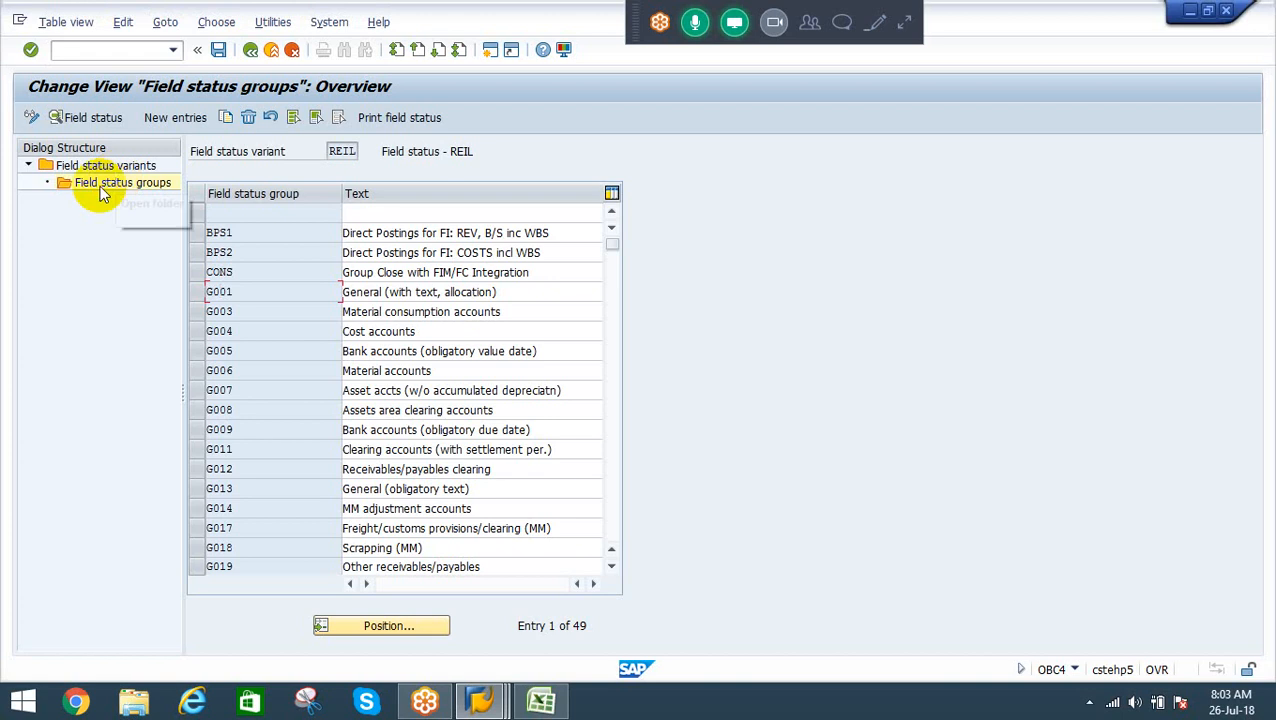
# Open the additional account assignments of field status group G001 and make every suppressed field on page 1 an optional entry
pyautogui.doubleClick(221, 292)
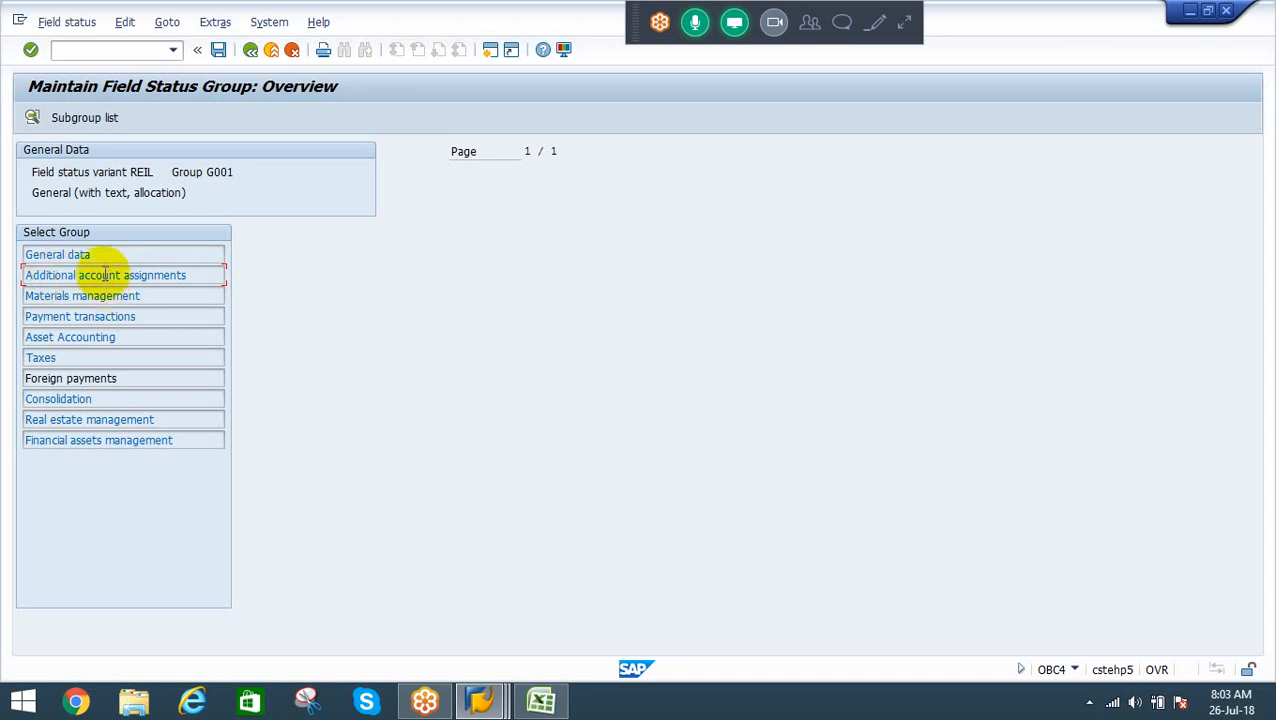
pyautogui.doubleClick(106, 275)
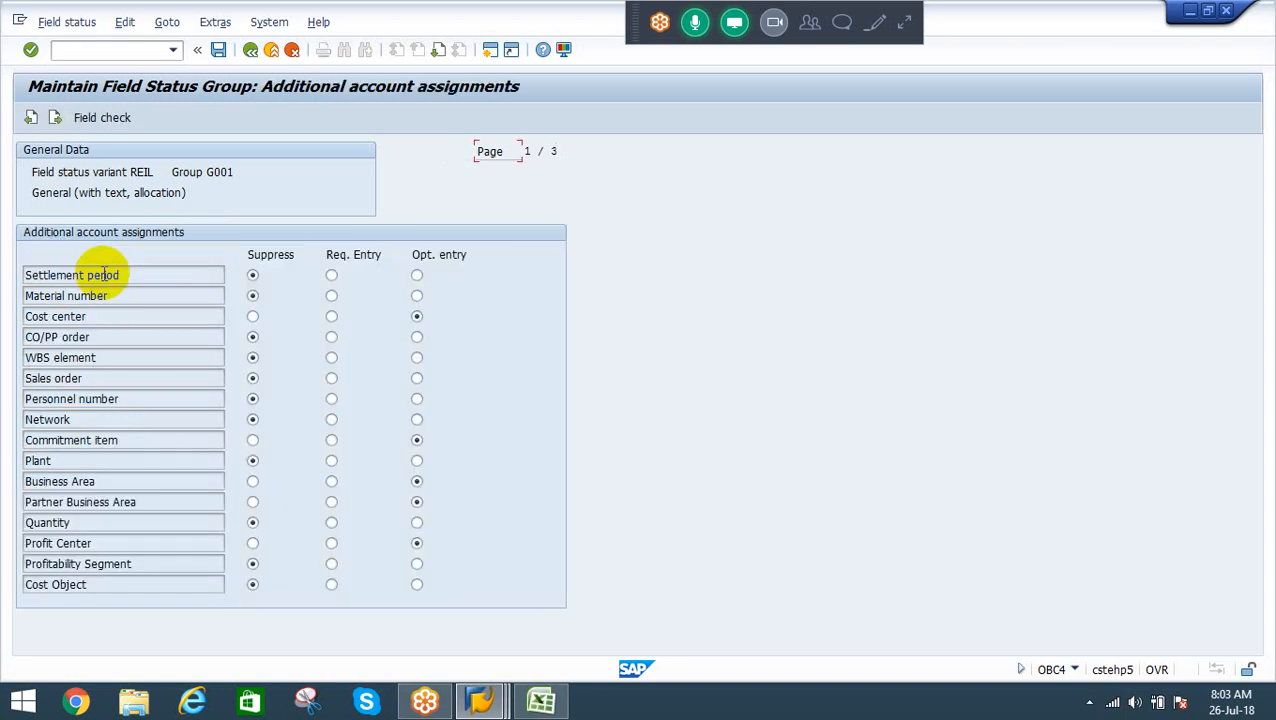
pyautogui.click(417, 276)
pyautogui.click(417, 296)
pyautogui.click(417, 357)
pyautogui.click(417, 378)
pyautogui.click(417, 397)
pyautogui.click(417, 419)
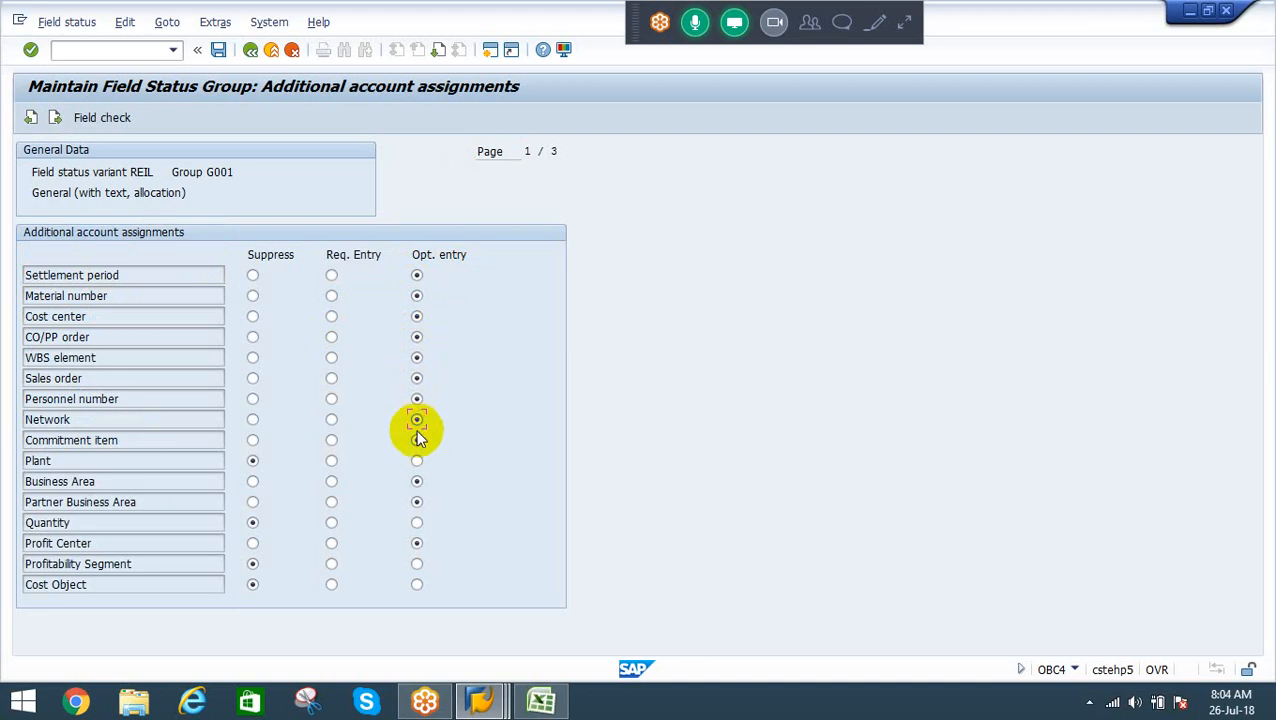
pyautogui.click(417, 460)
pyautogui.click(417, 522)
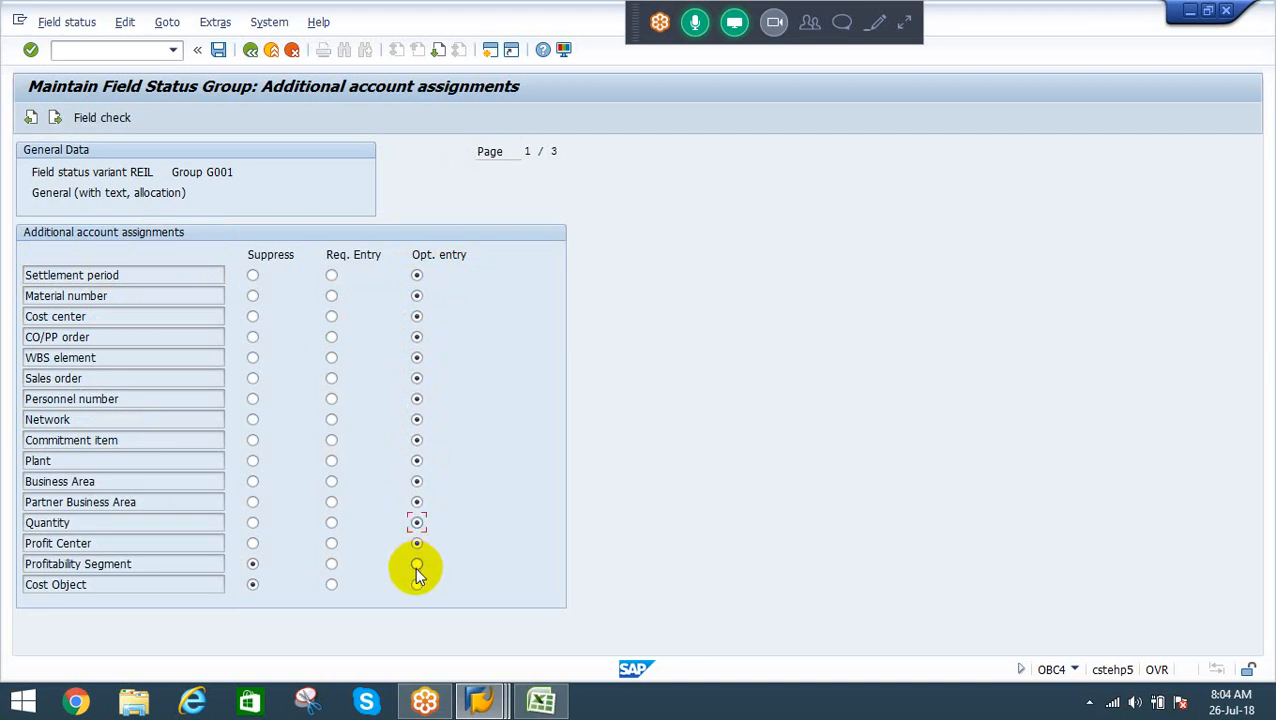
pyautogui.click(417, 564)
pyautogui.click(417, 585)
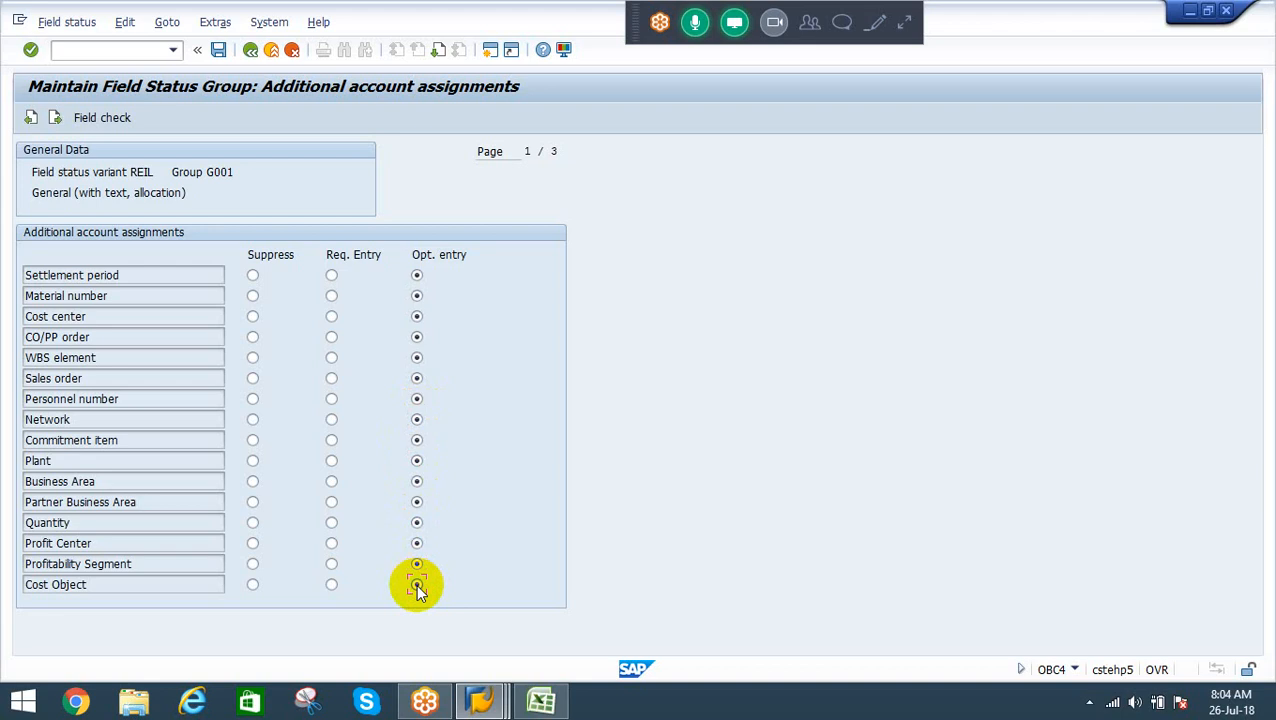
# Make every suppressed additional account assignment field on page 2 of G001 an optional entry, from Joint venture acct assignment to Partner Segment
pyautogui.press('pagedown')
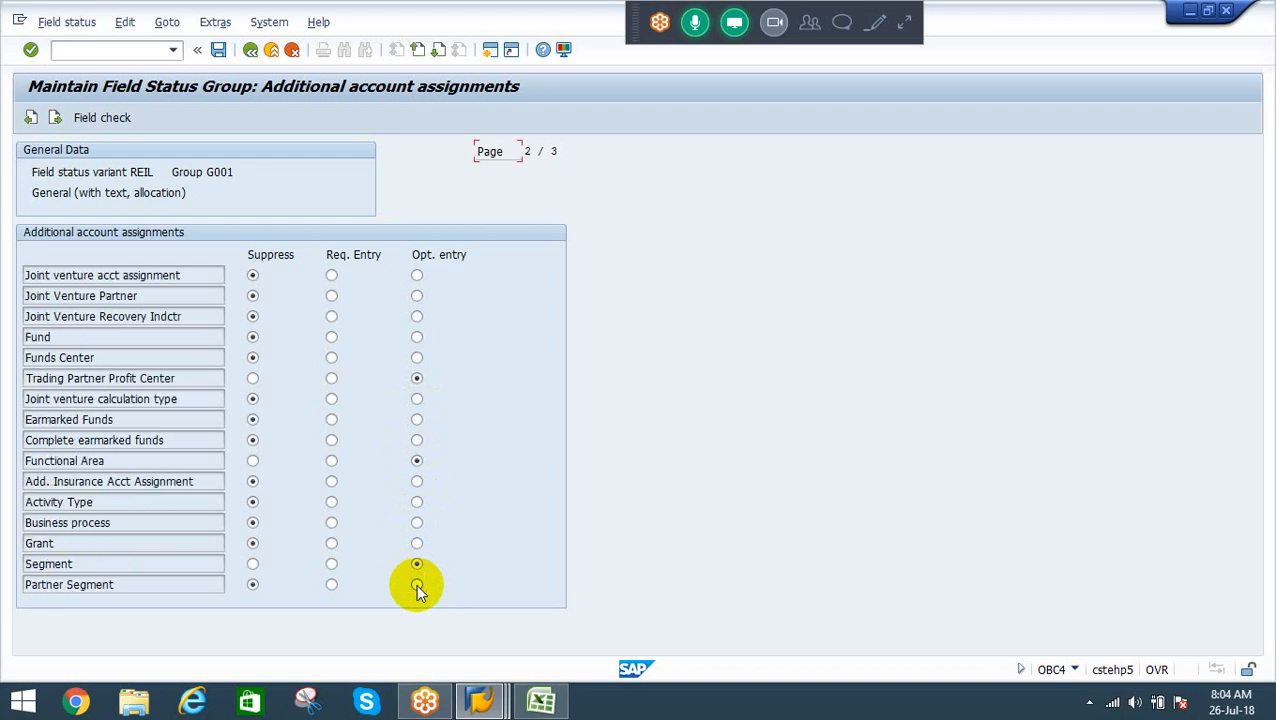
pyautogui.doubleClick(418, 277)
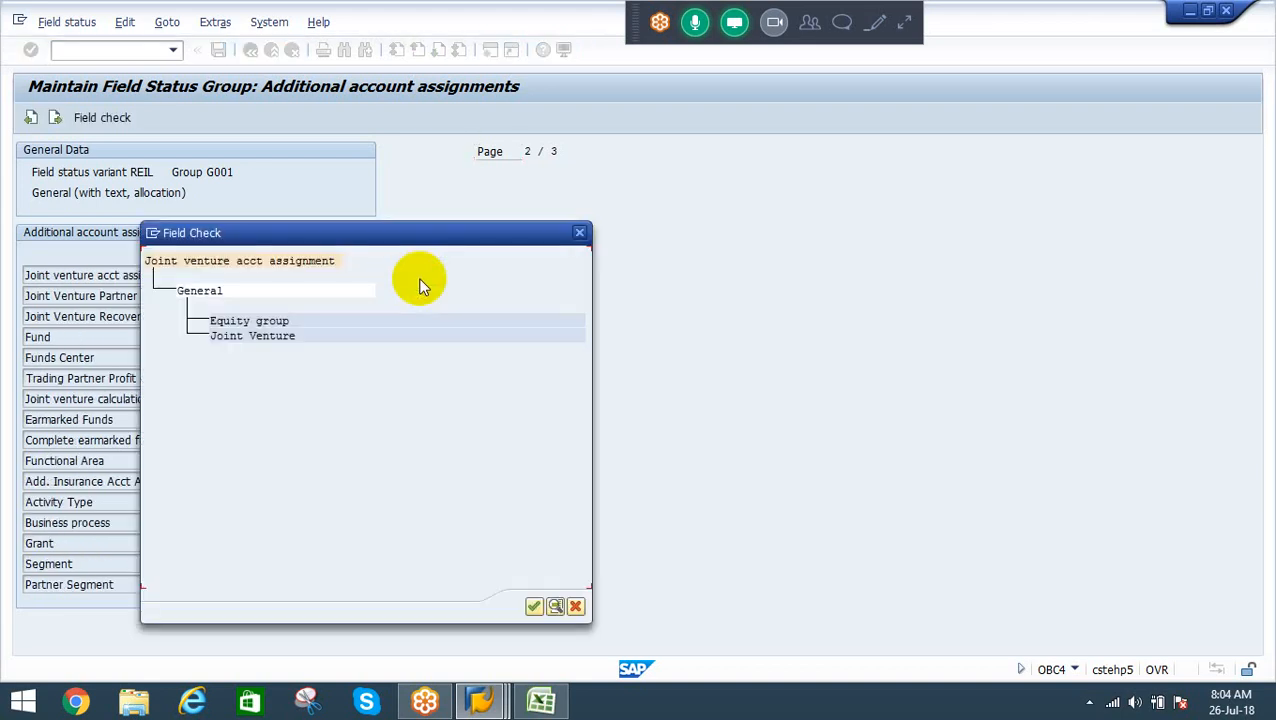
pyautogui.press('Return')
pyautogui.click(417, 295)
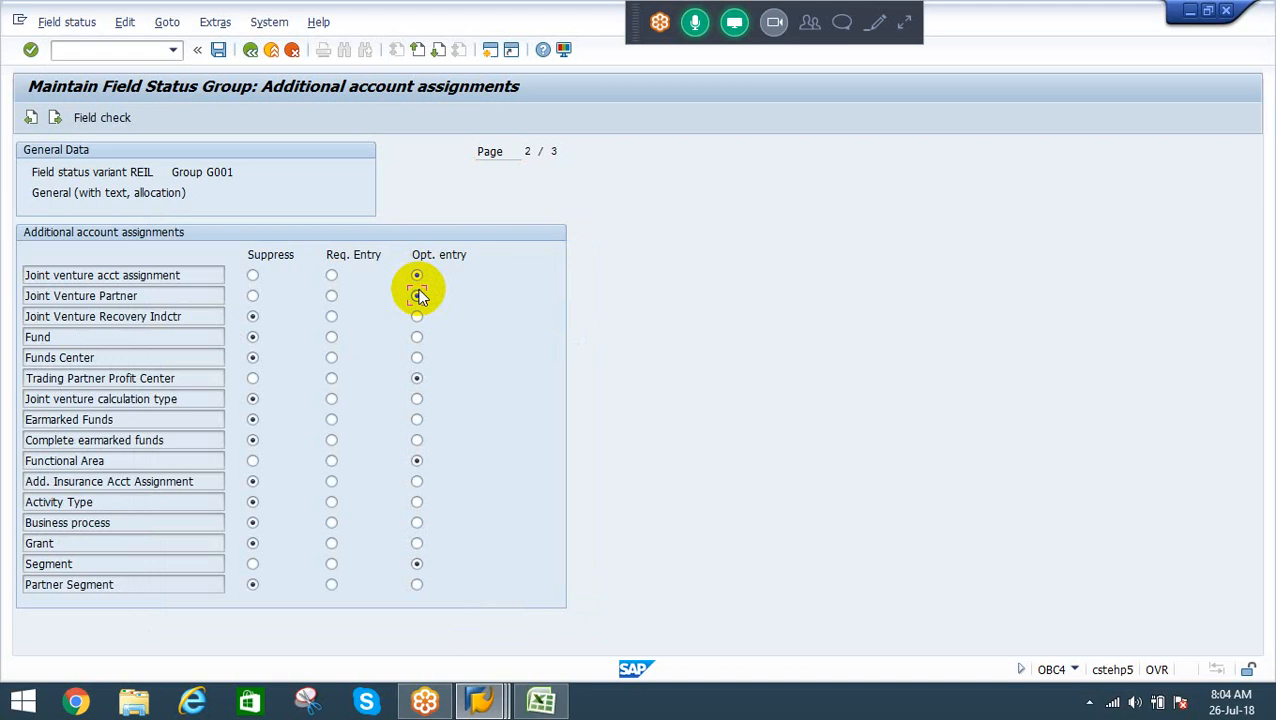
pyautogui.click(417, 316)
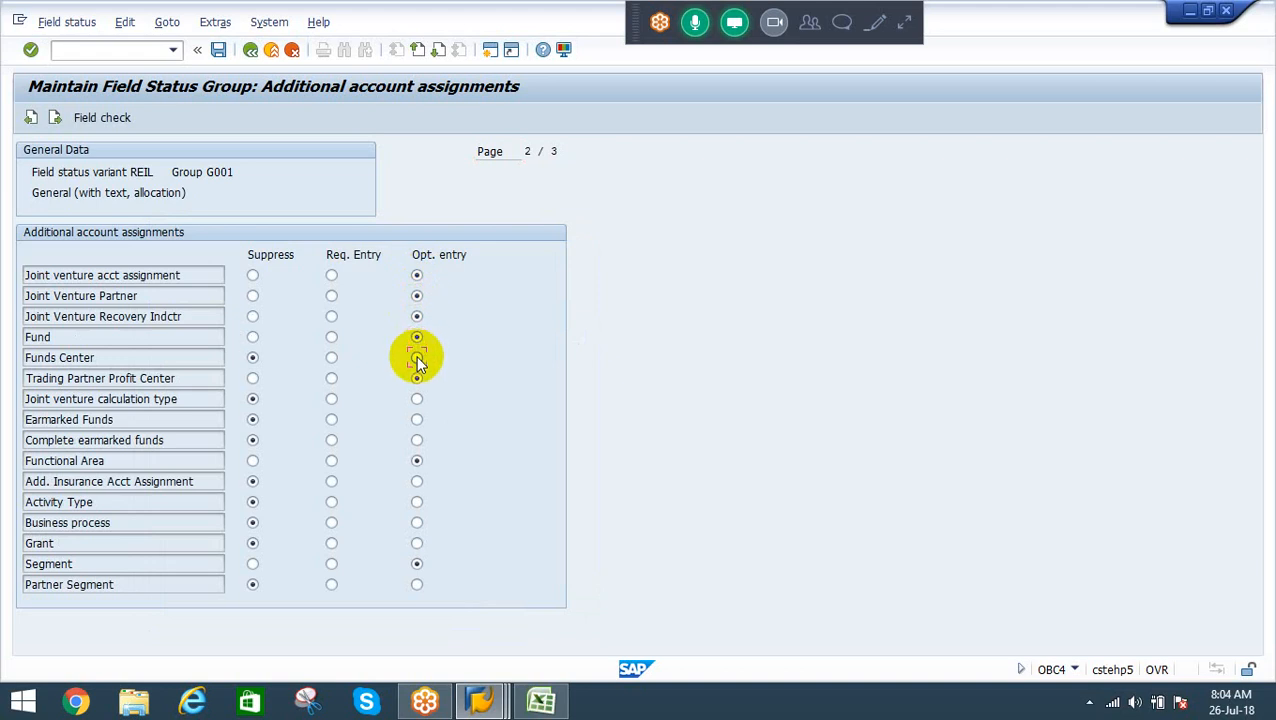
pyautogui.click(417, 358)
pyautogui.click(417, 419)
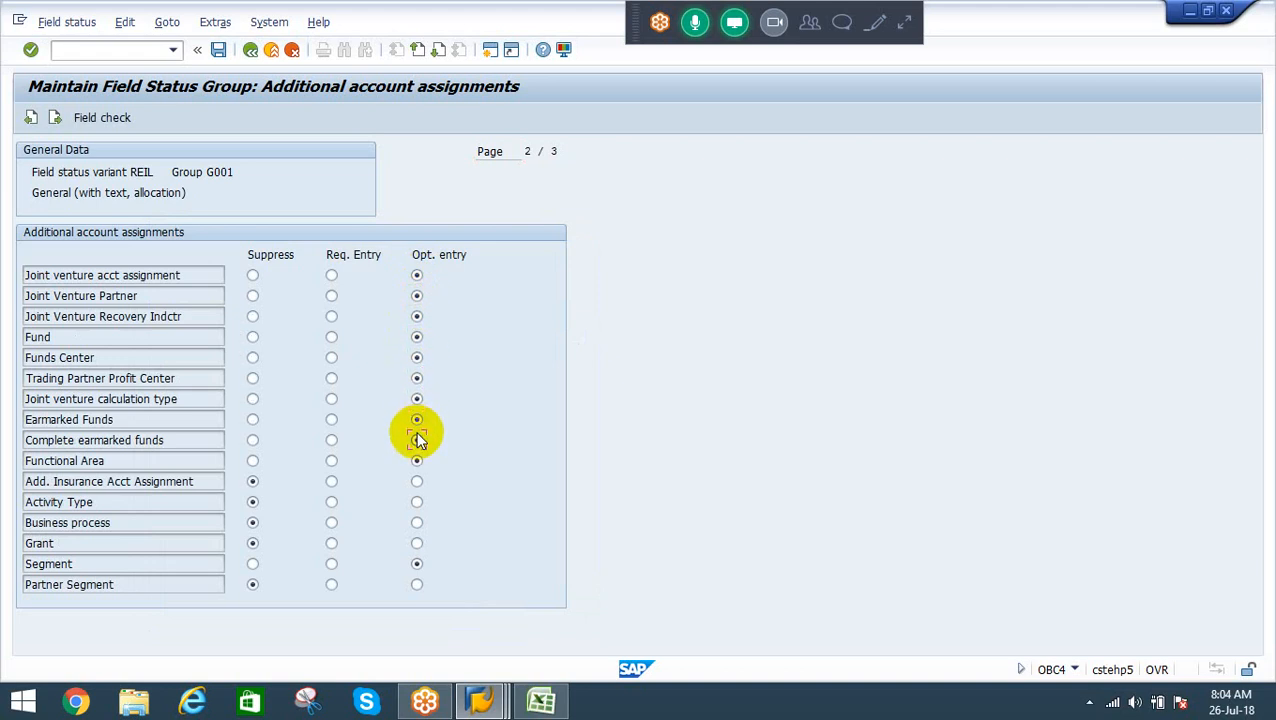
pyautogui.click(417, 522)
pyautogui.click(417, 543)
pyautogui.click(417, 585)
# Make the suppressed fields on page 3, Business partner through State/Province Code, optional entries and save field status group G001
pyautogui.press('pagedown')
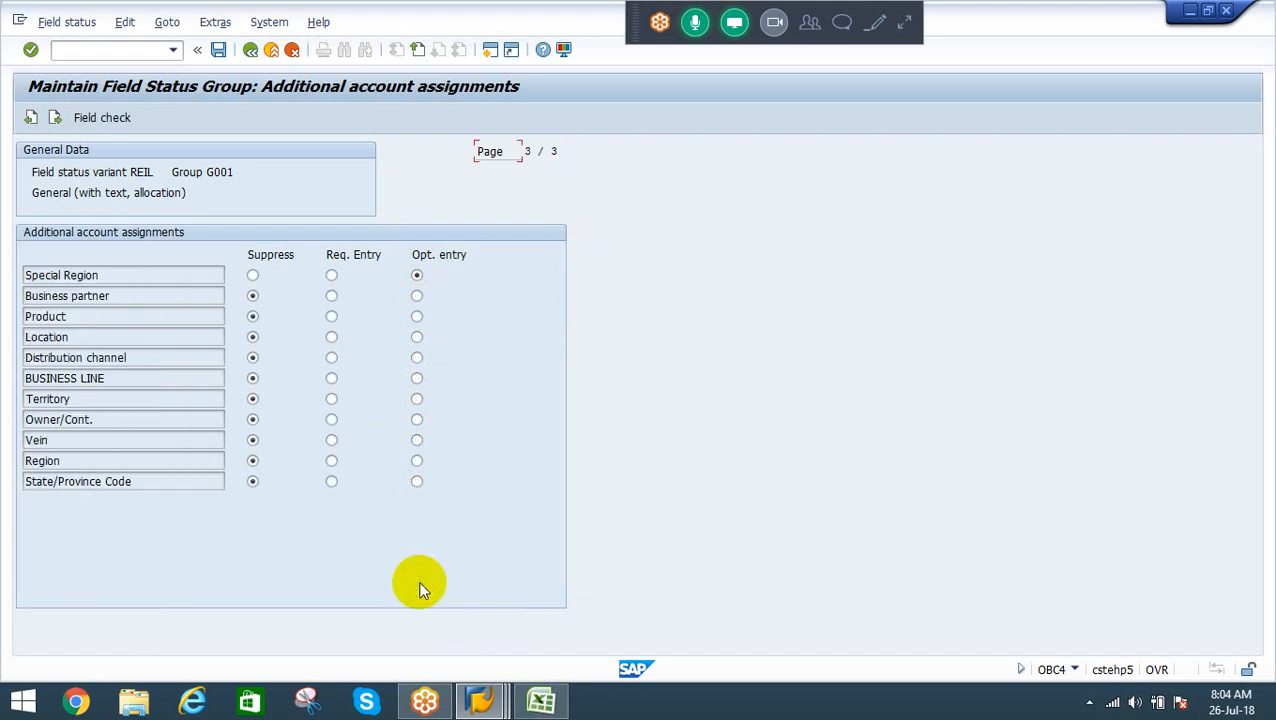
pyautogui.click(417, 296)
pyautogui.click(417, 316)
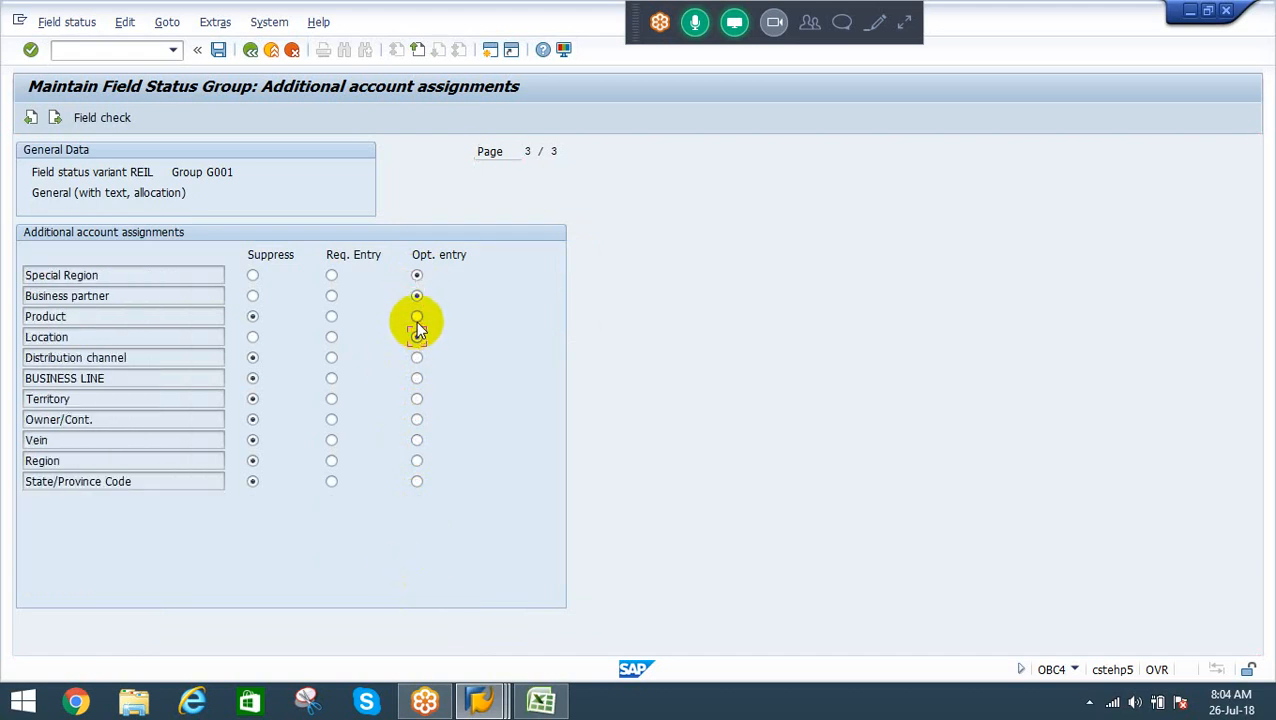
pyautogui.click(417, 357)
pyautogui.click(417, 378)
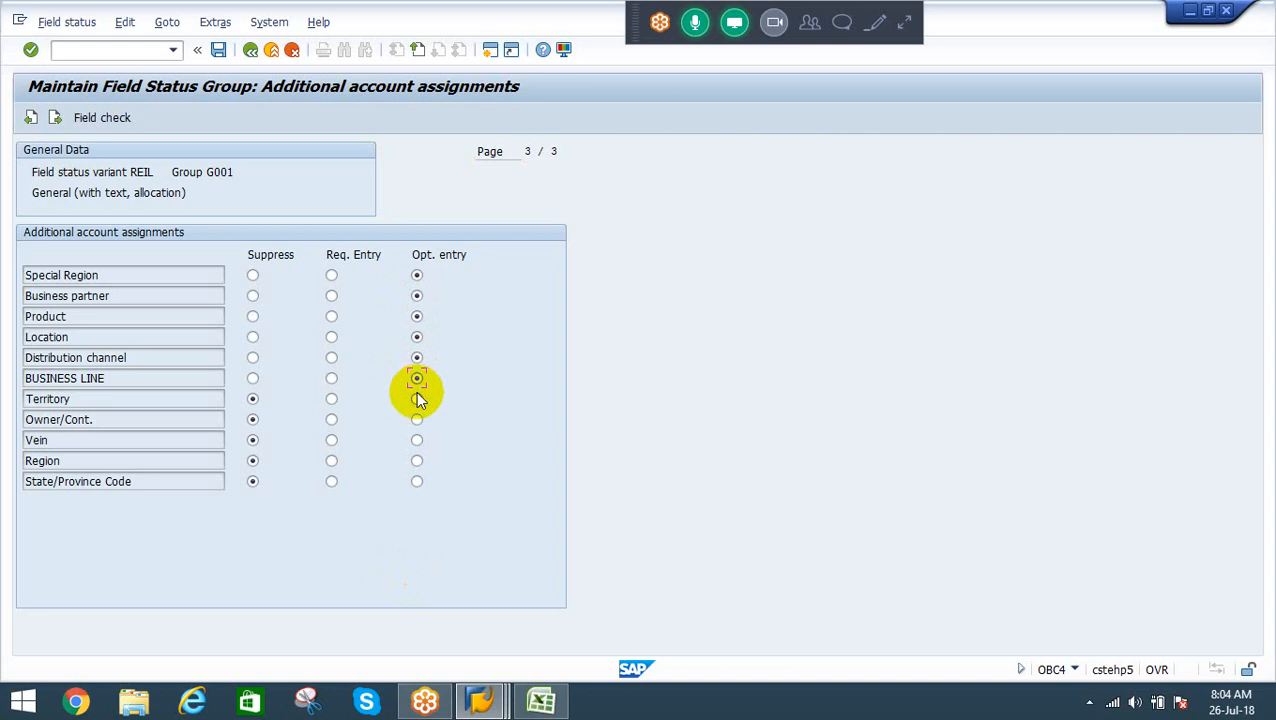
pyautogui.click(417, 399)
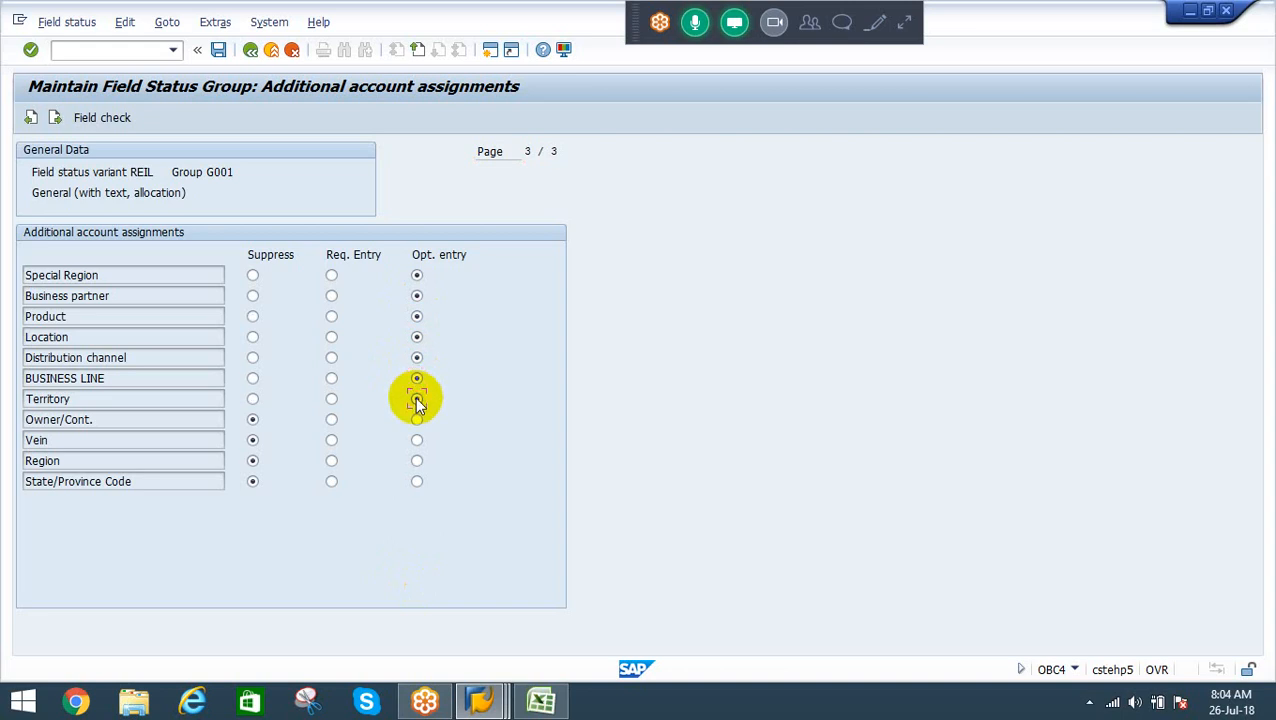
pyautogui.click(417, 460)
pyautogui.click(417, 481)
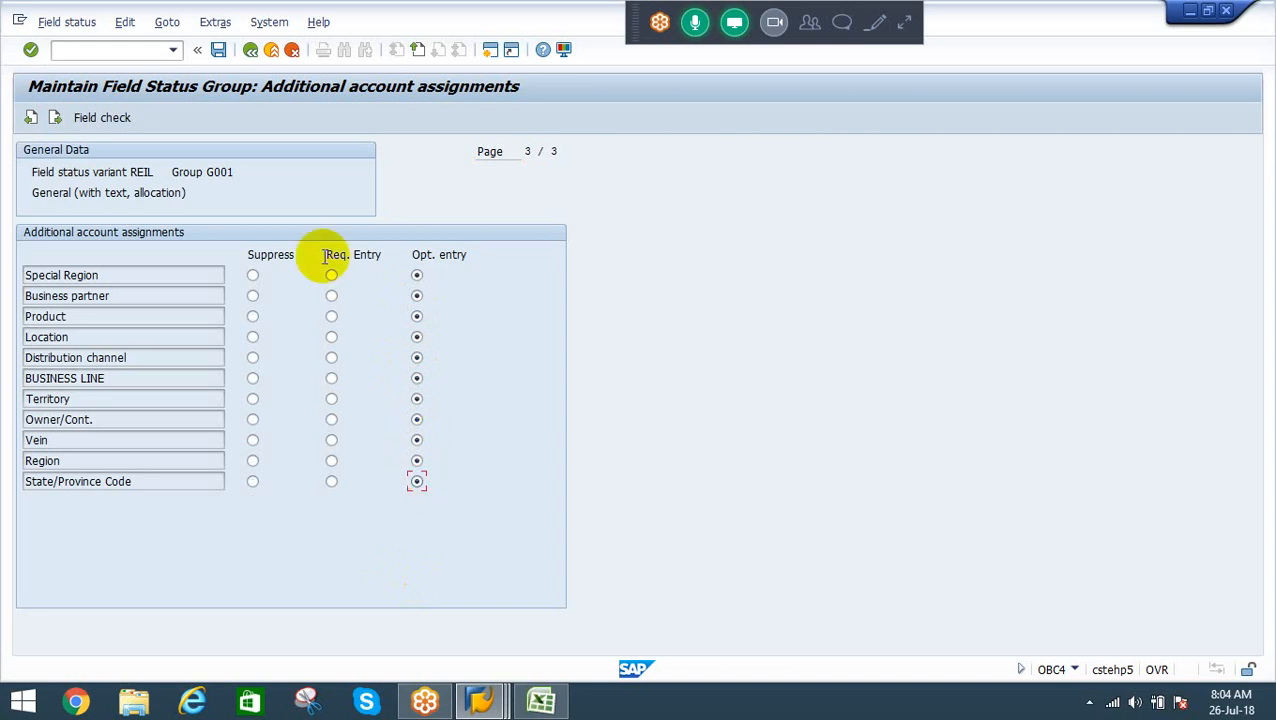
pyautogui.click(218, 50)
pyautogui.click(276, 318)
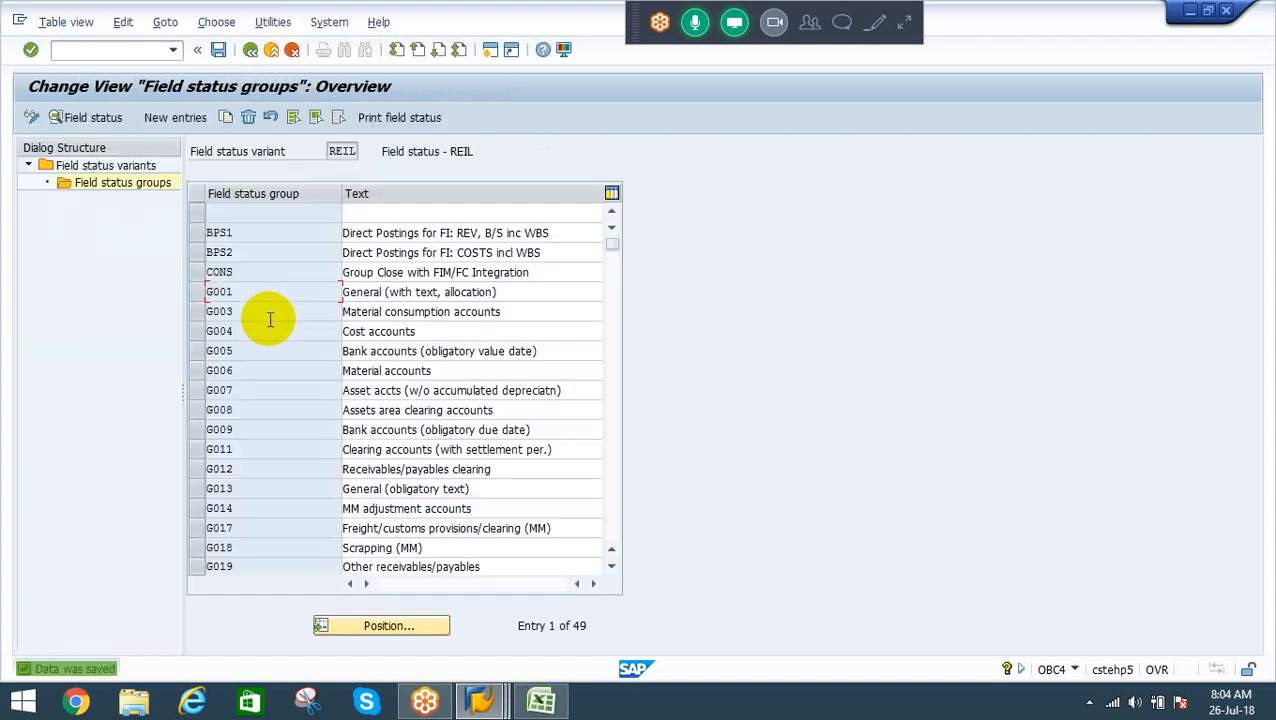
pyautogui.press('F3')
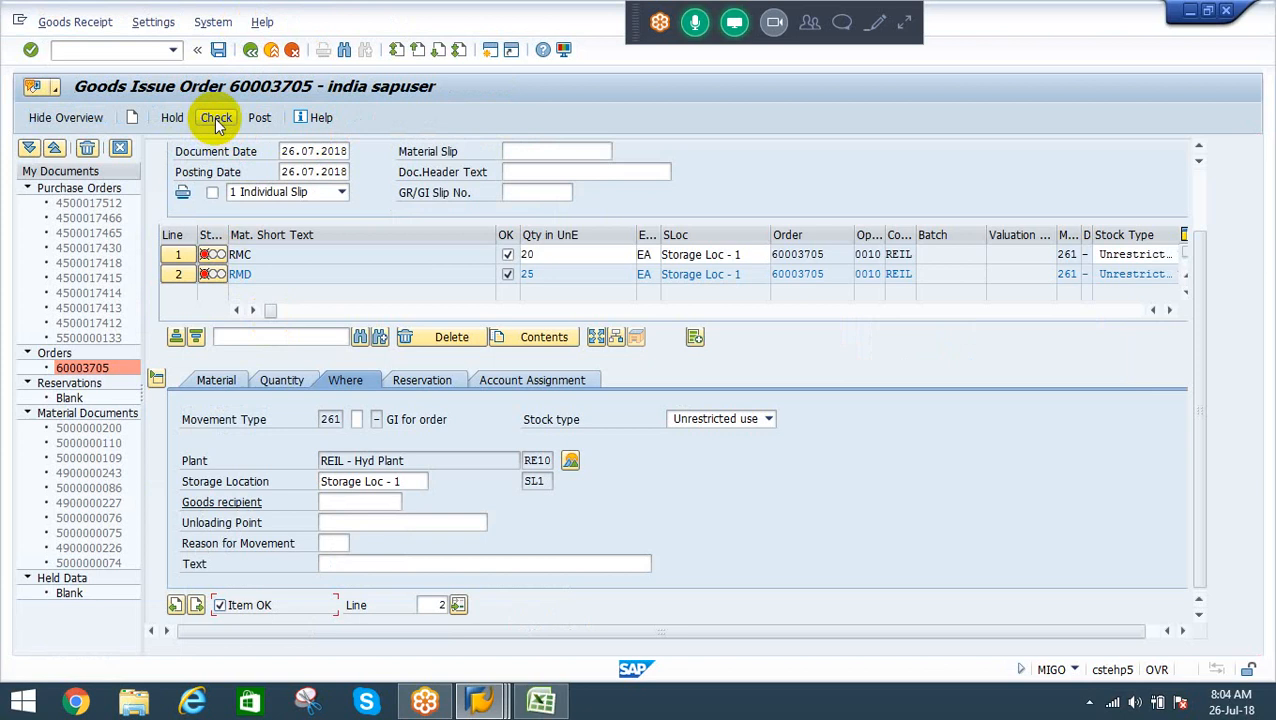
# Recheck the goods issue for the production order, close the log and restart the document without saving it
pyautogui.click(217, 119)
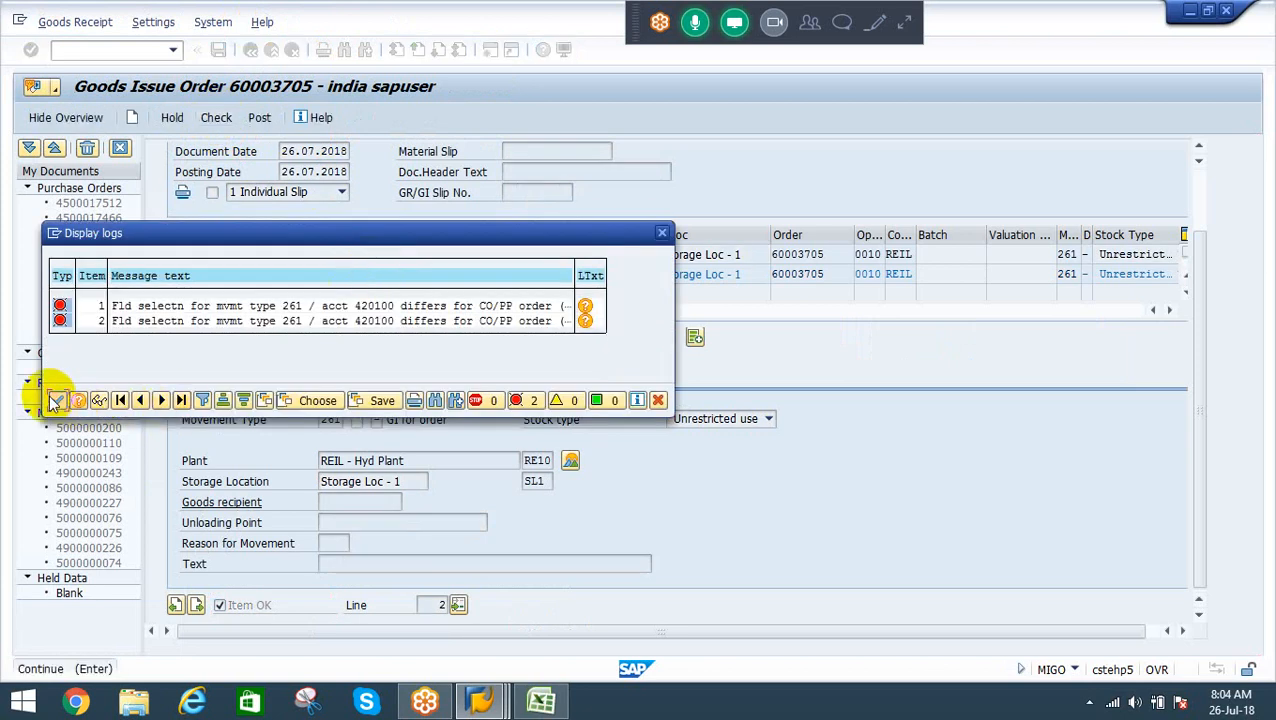
pyautogui.click(57, 400)
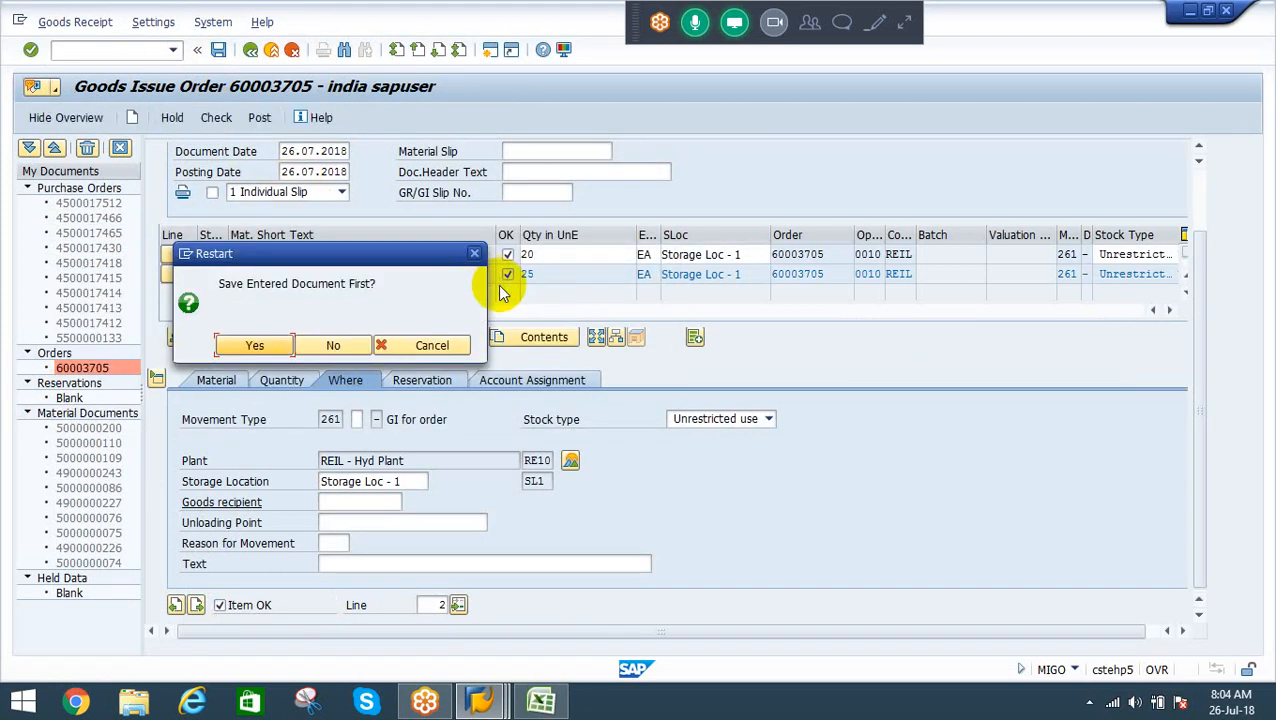
pyautogui.click(336, 342)
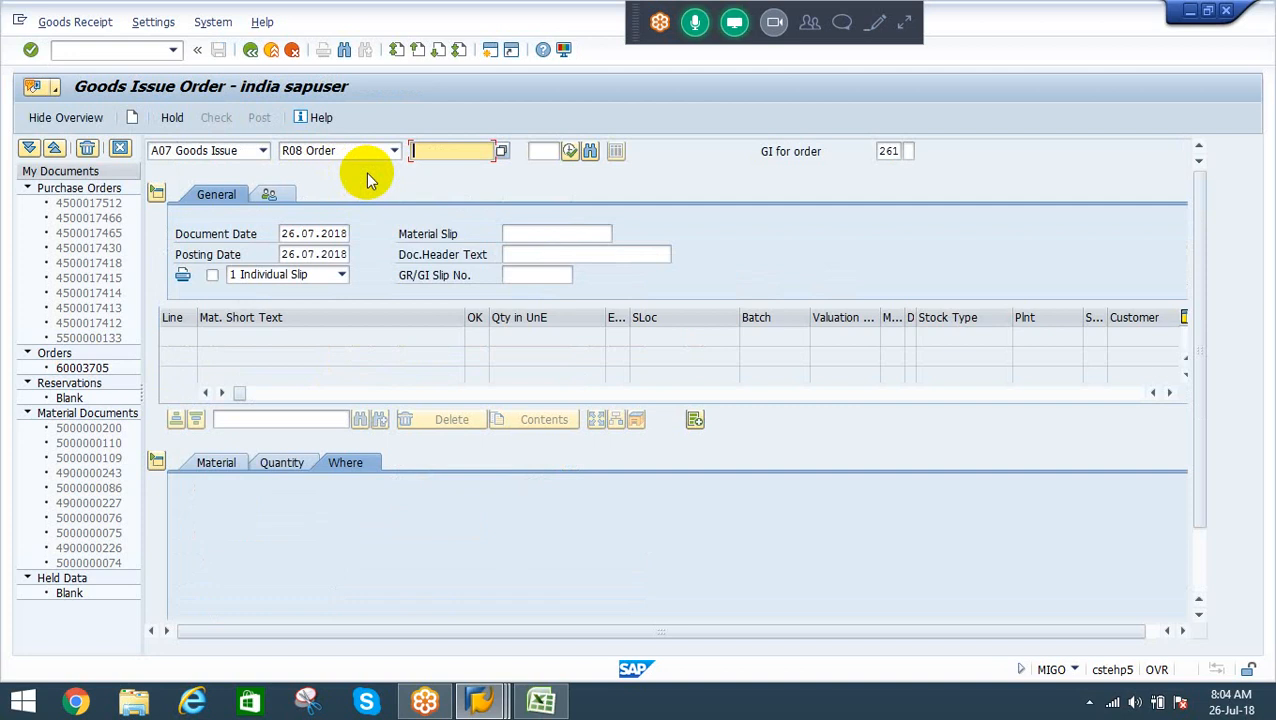
# Load the same production order into the new goods issue with movement type 261
pyautogui.press('Down')
pyautogui.press('Down')
pyautogui.press('Return')
pyautogui.press('Return')
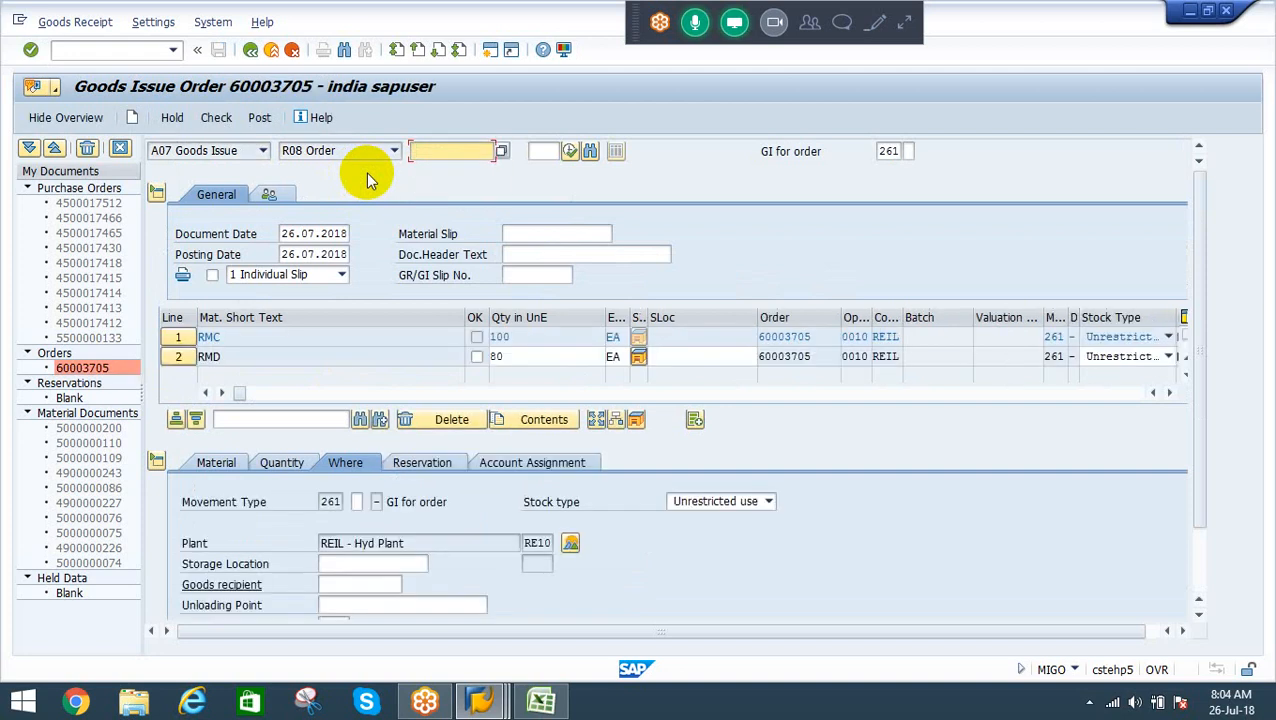
# Set the storage location of component RMC to Storage Loc - 1
pyautogui.click(343, 564)
pyautogui.press('Down')
pyautogui.press('Down')
pyautogui.press('Return')
pyautogui.press('Return')
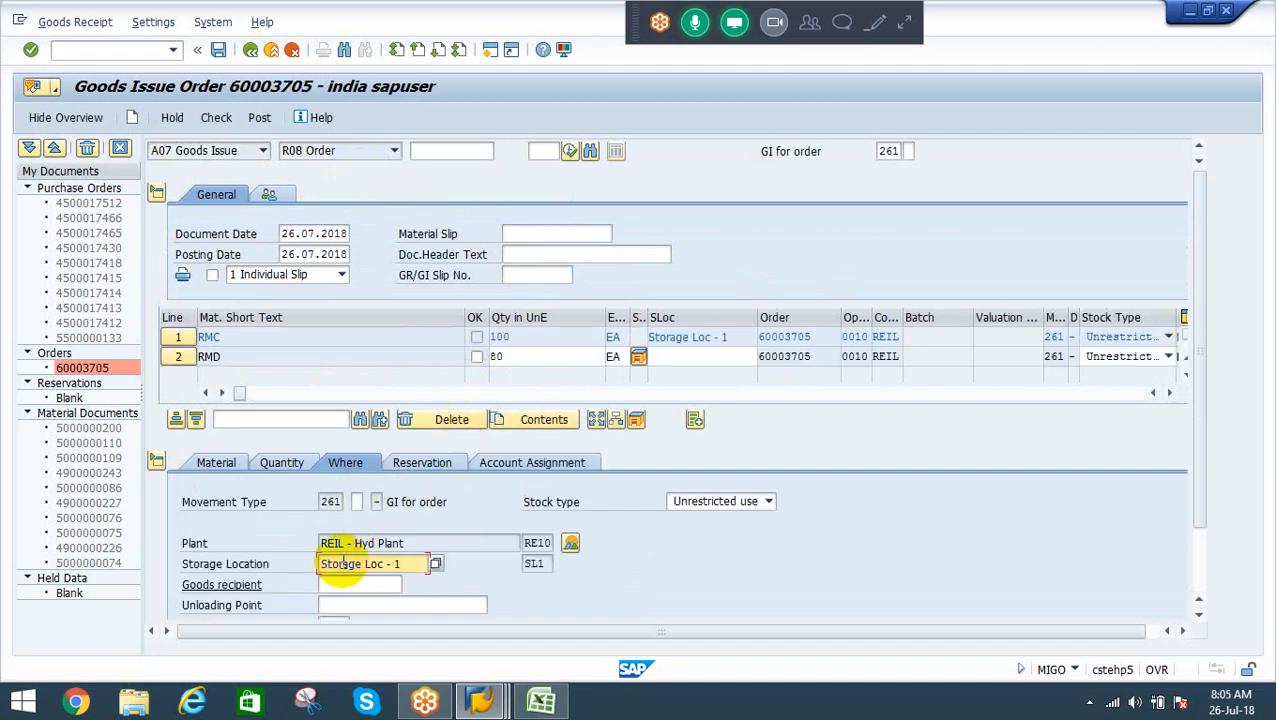
# Set the issue quantity of component RMC to 20 EA
pyautogui.click(284, 468)
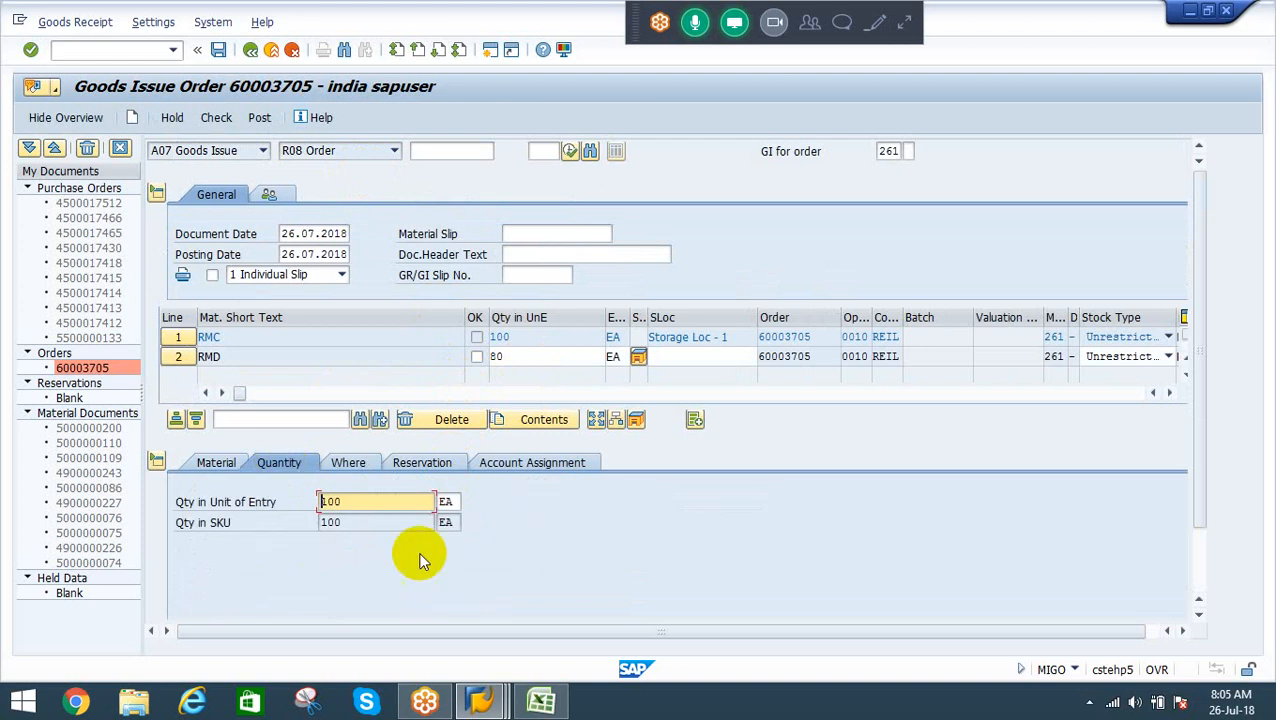
pyautogui.doubleClick(350, 503)
pyautogui.press('BackSpace')
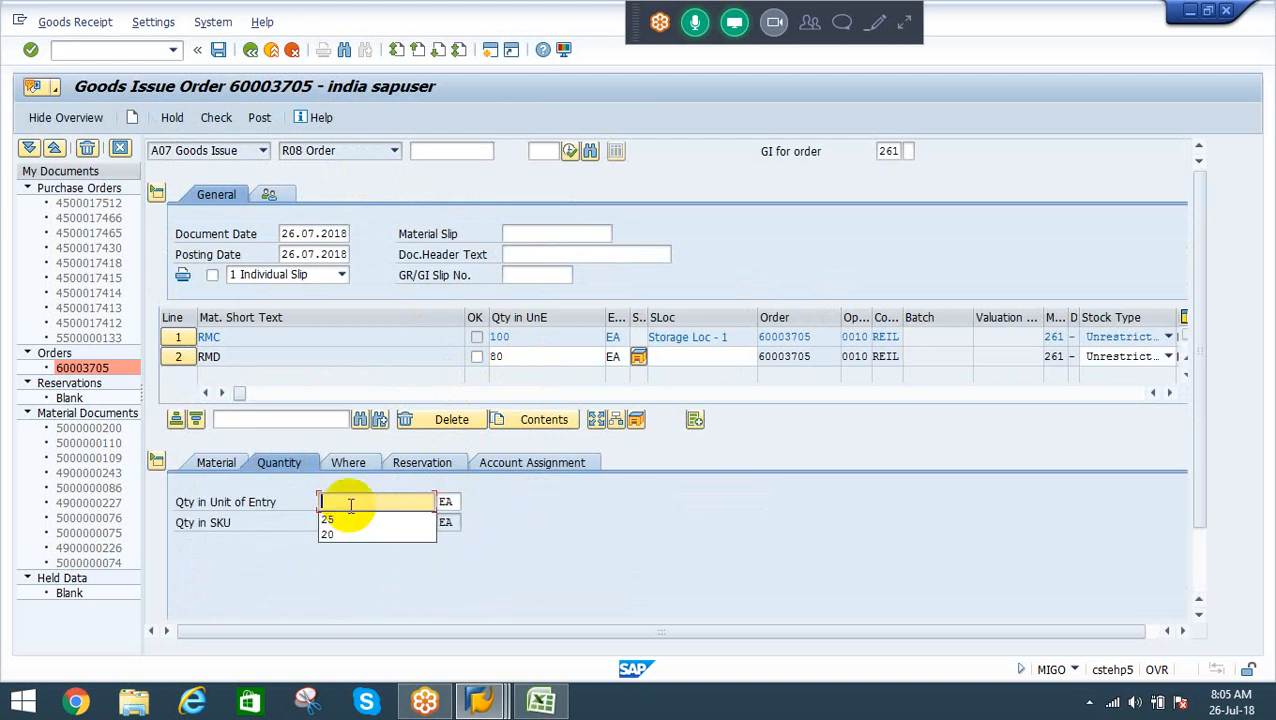
pyautogui.press('Down')
pyautogui.press('Down')
pyautogui.press('Return')
pyautogui.press('Return')
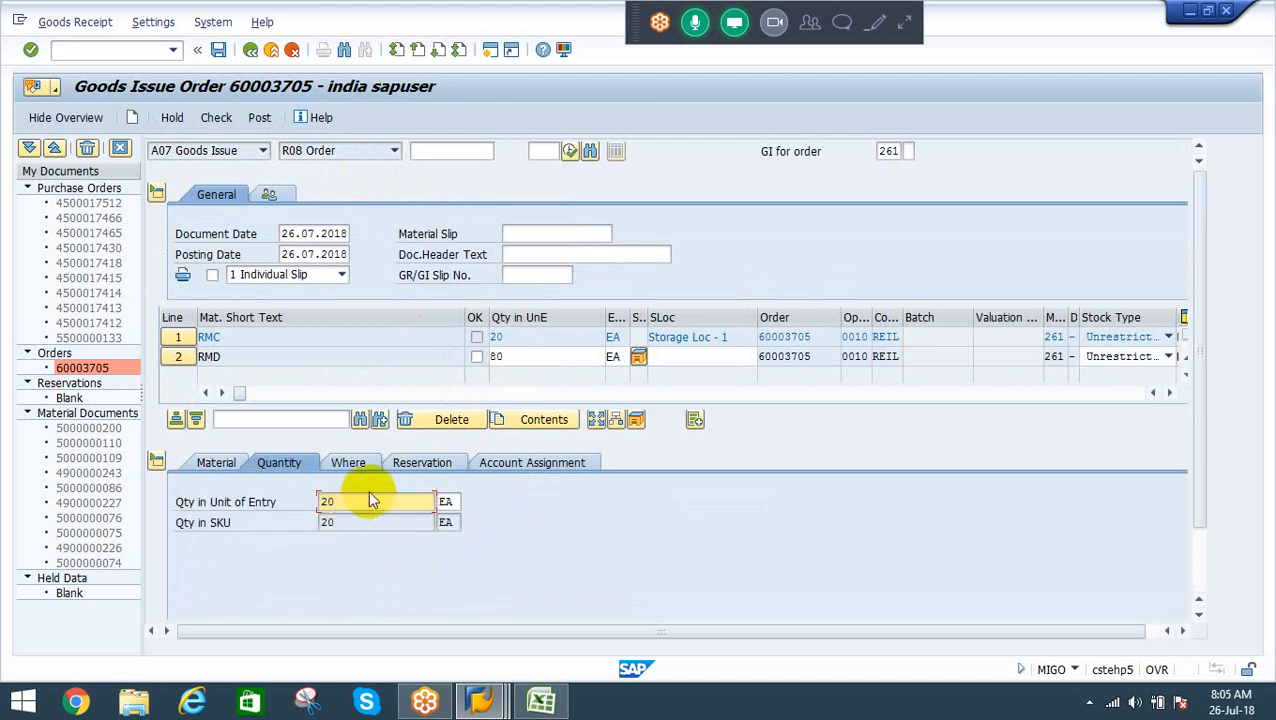
# Set component RMD's issue quantity to 25 EA and its storage location to SL1
pyautogui.doubleClick(508, 358)
pyautogui.press('BackSpace')
pyautogui.write('2')
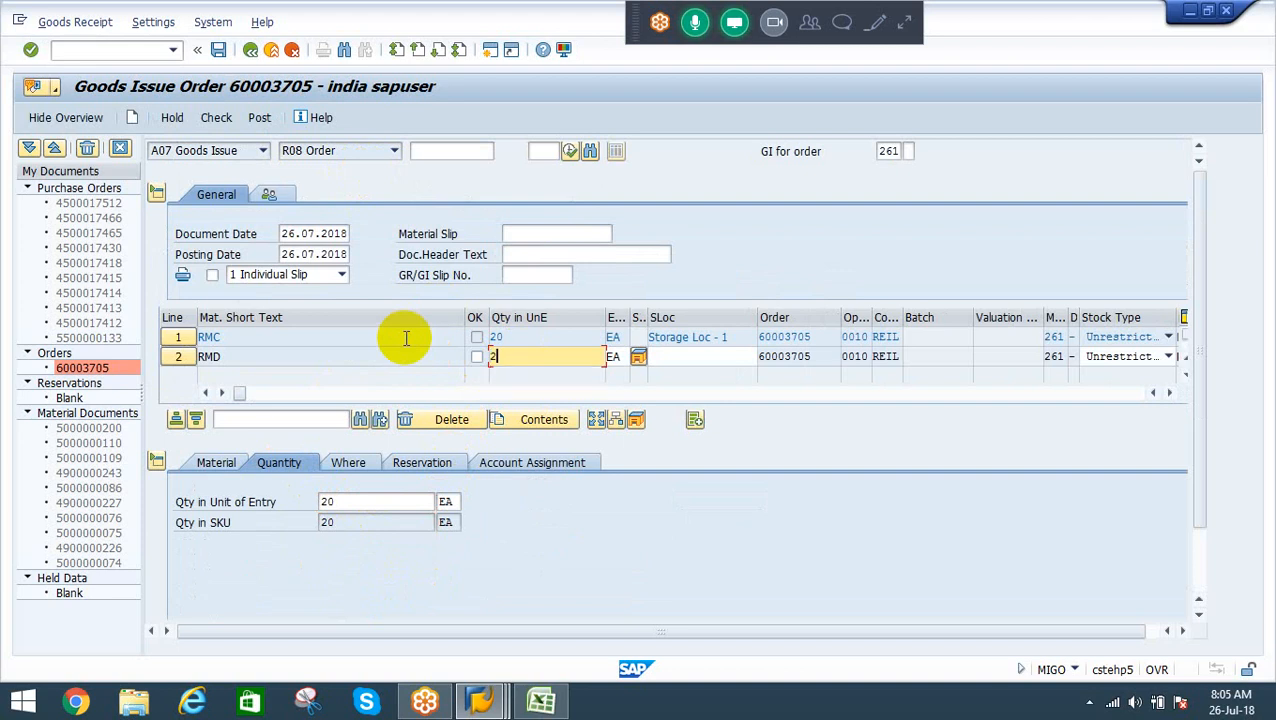
pyautogui.write('5')
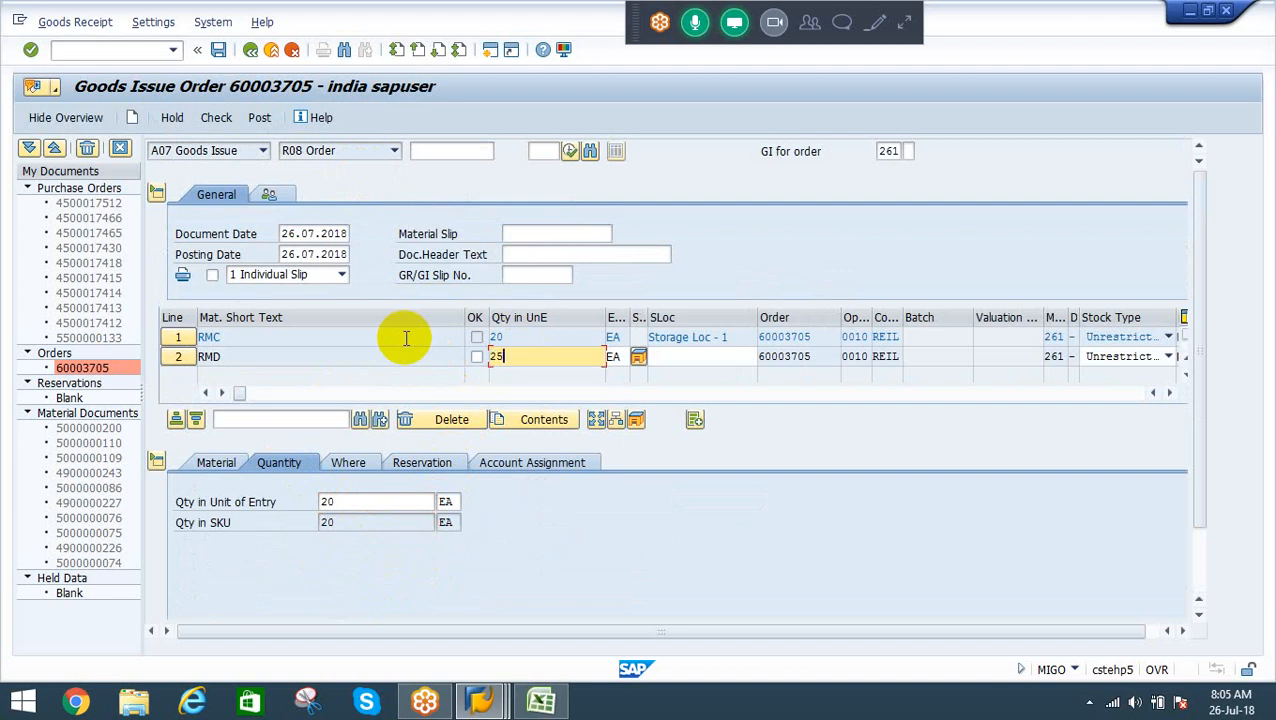
pyautogui.click(675, 360)
pyautogui.press('Down')
pyautogui.press('Return')
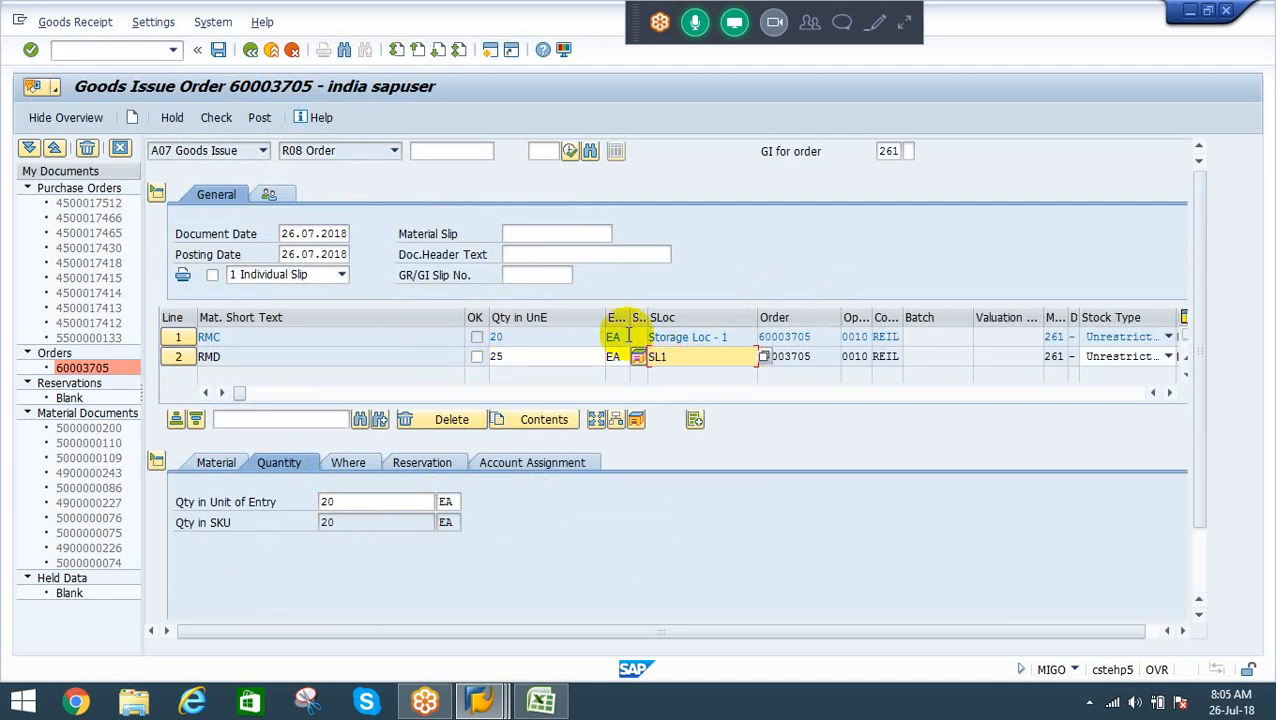
# Mark both goods issue items, RMD and RMC, as OK
pyautogui.click(477, 358)
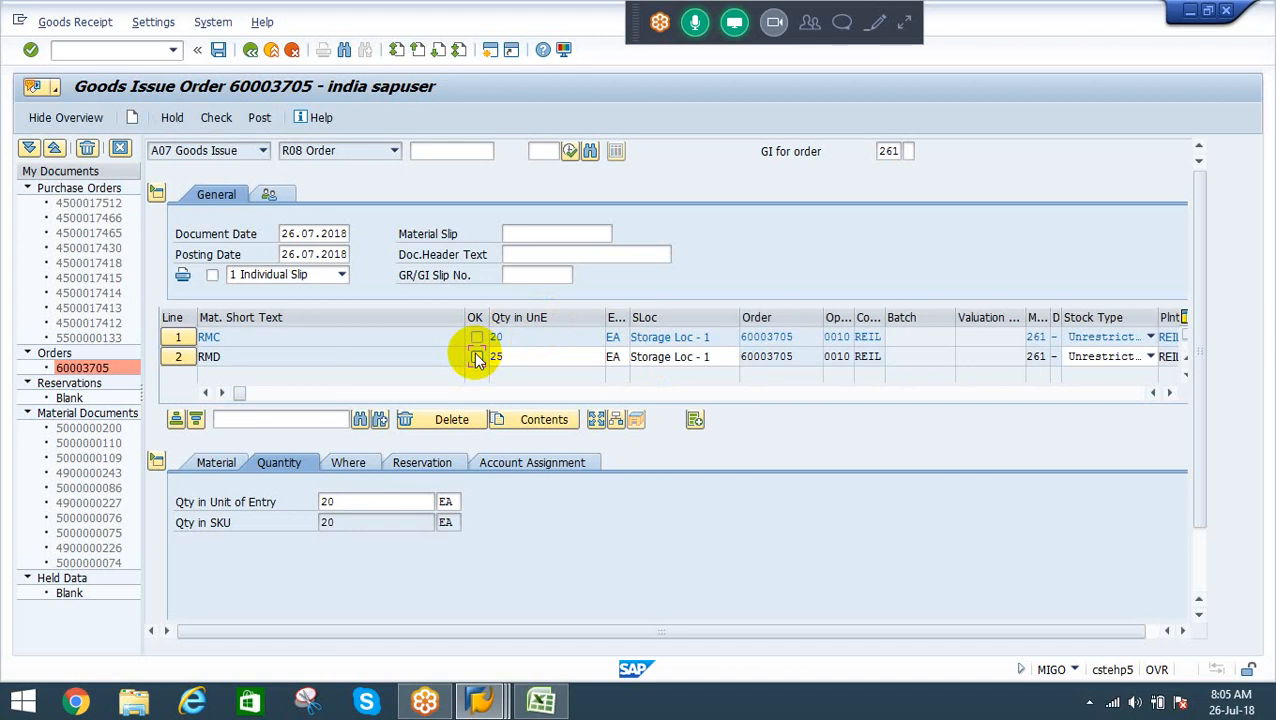
pyautogui.click(477, 358)
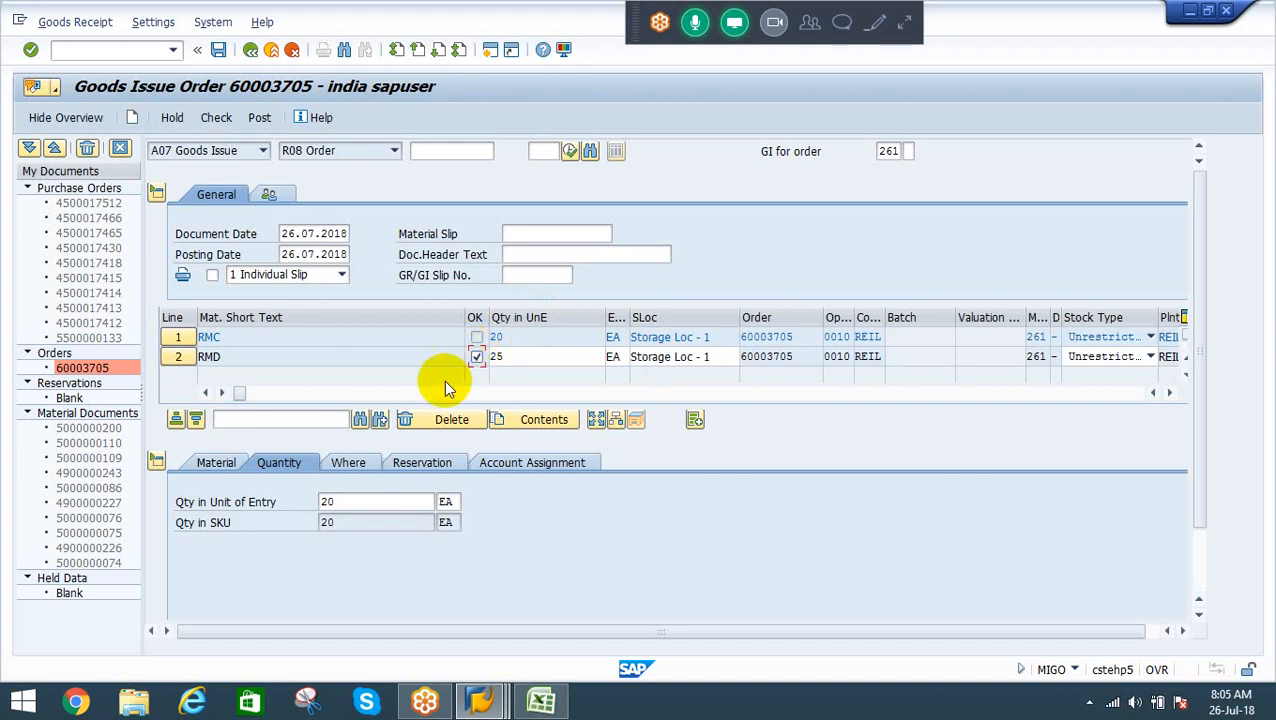
pyautogui.scroll(-2, 1190, 580)
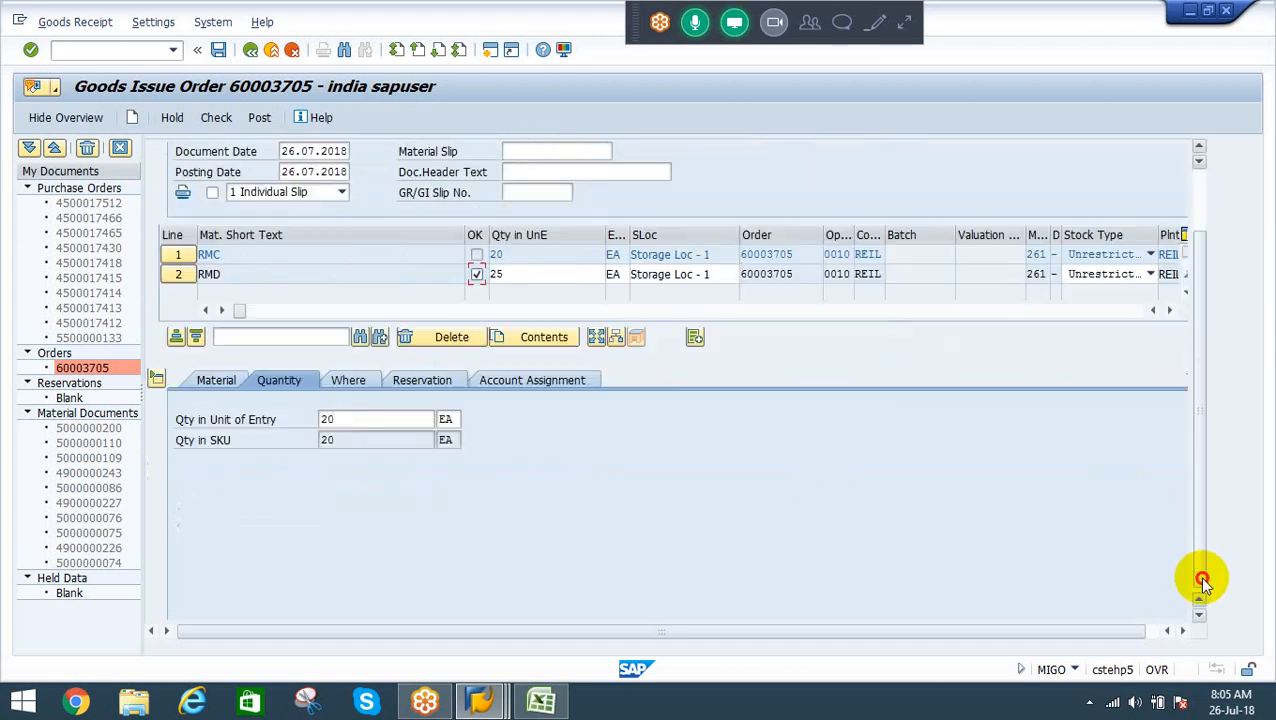
pyautogui.click(248, 606)
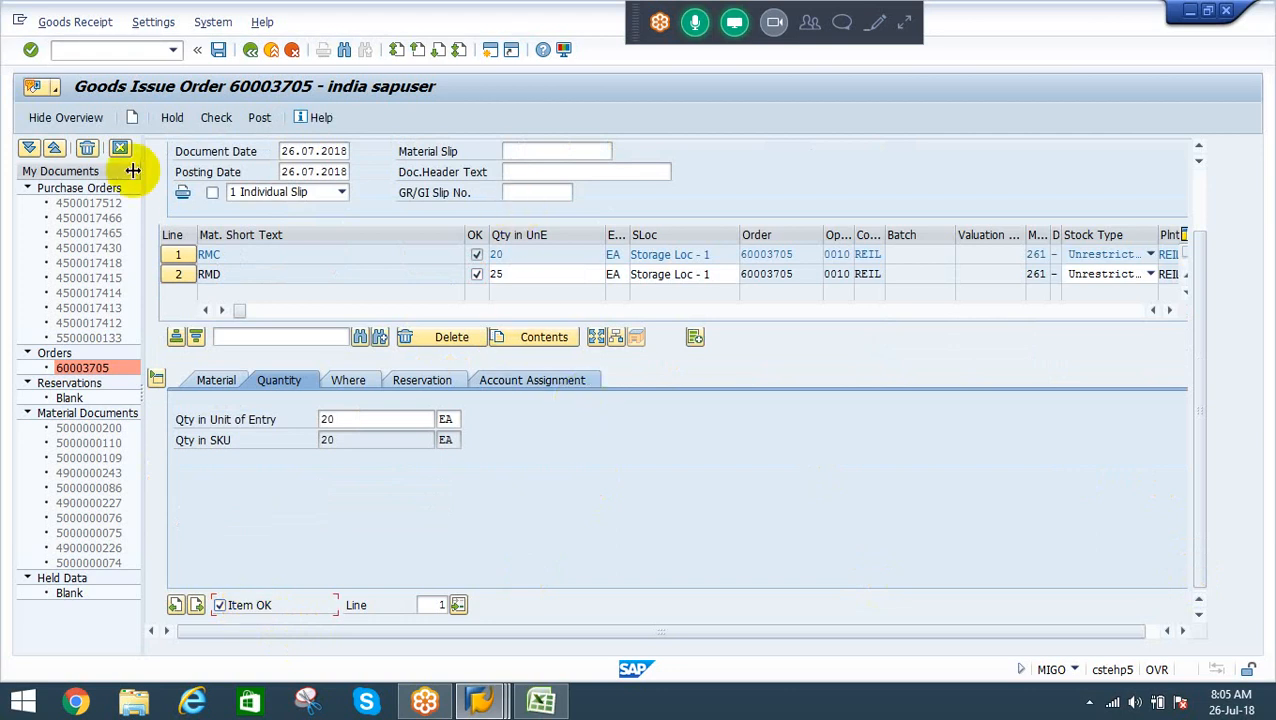
# Check the goods issue, read the long text of item 1's message and proceed to the movement type and G/L account field selection comparison
pyautogui.click(205, 117)
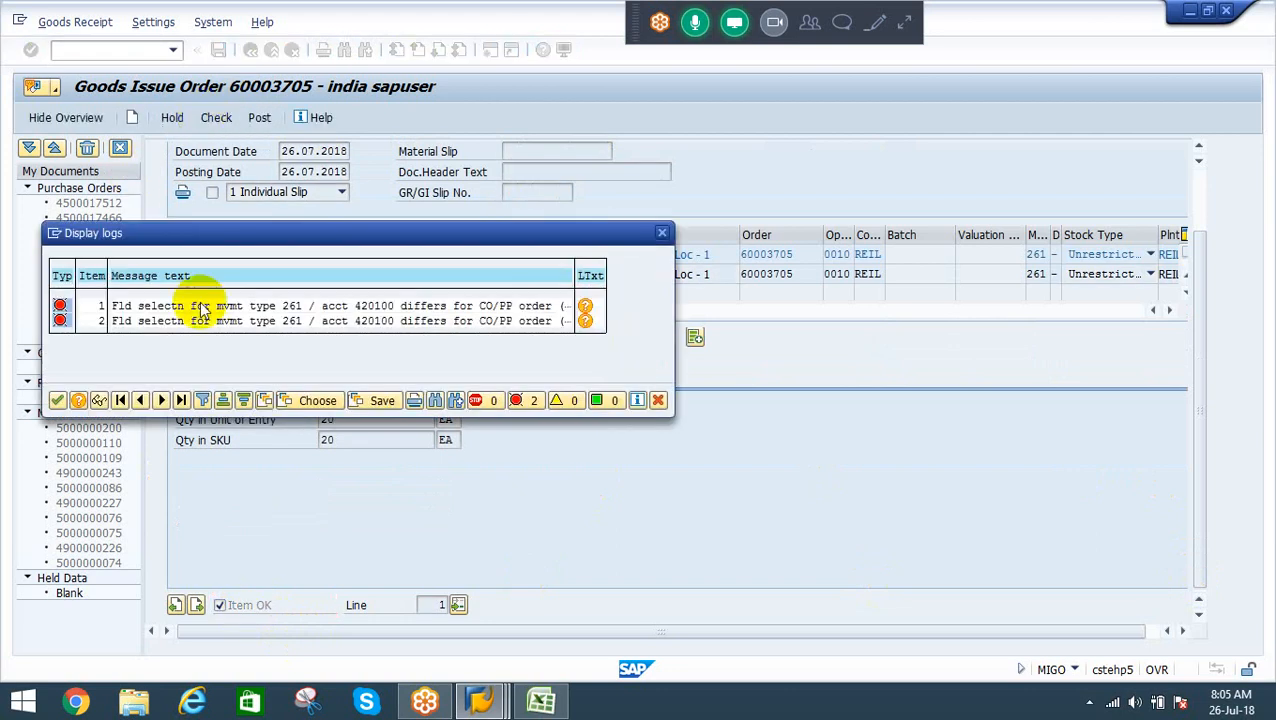
pyautogui.click(587, 306)
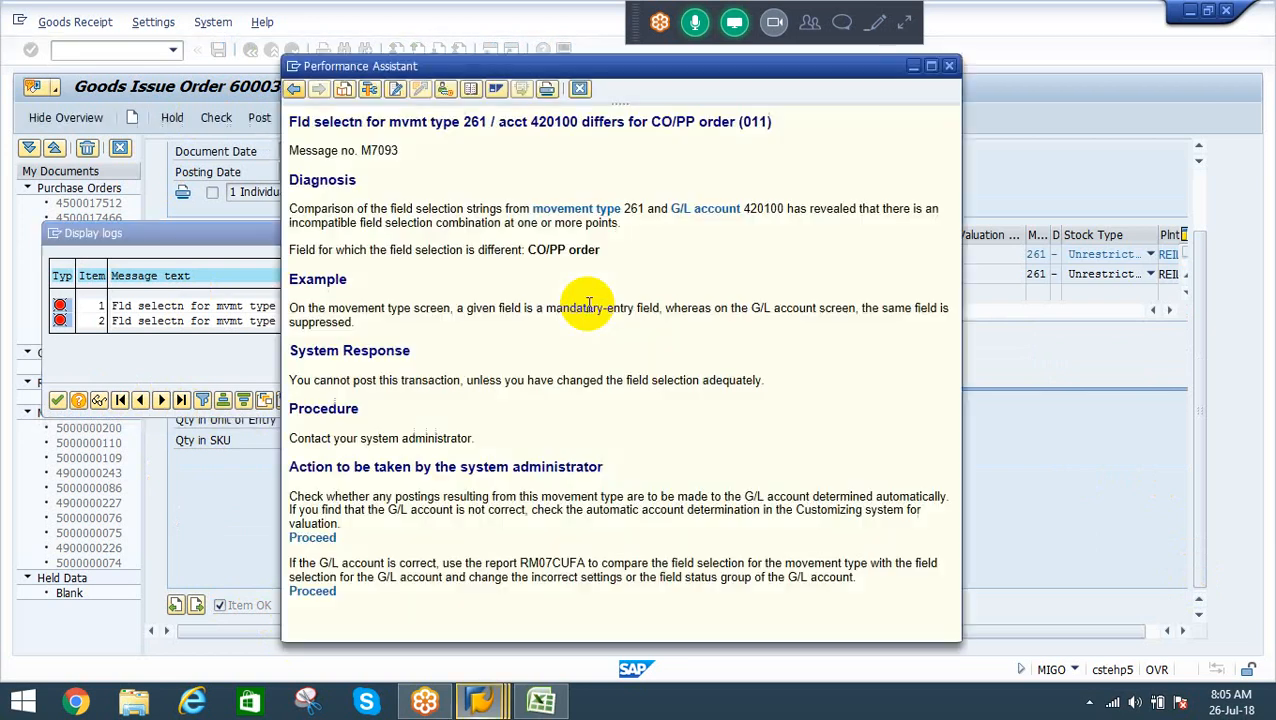
pyautogui.click(334, 592)
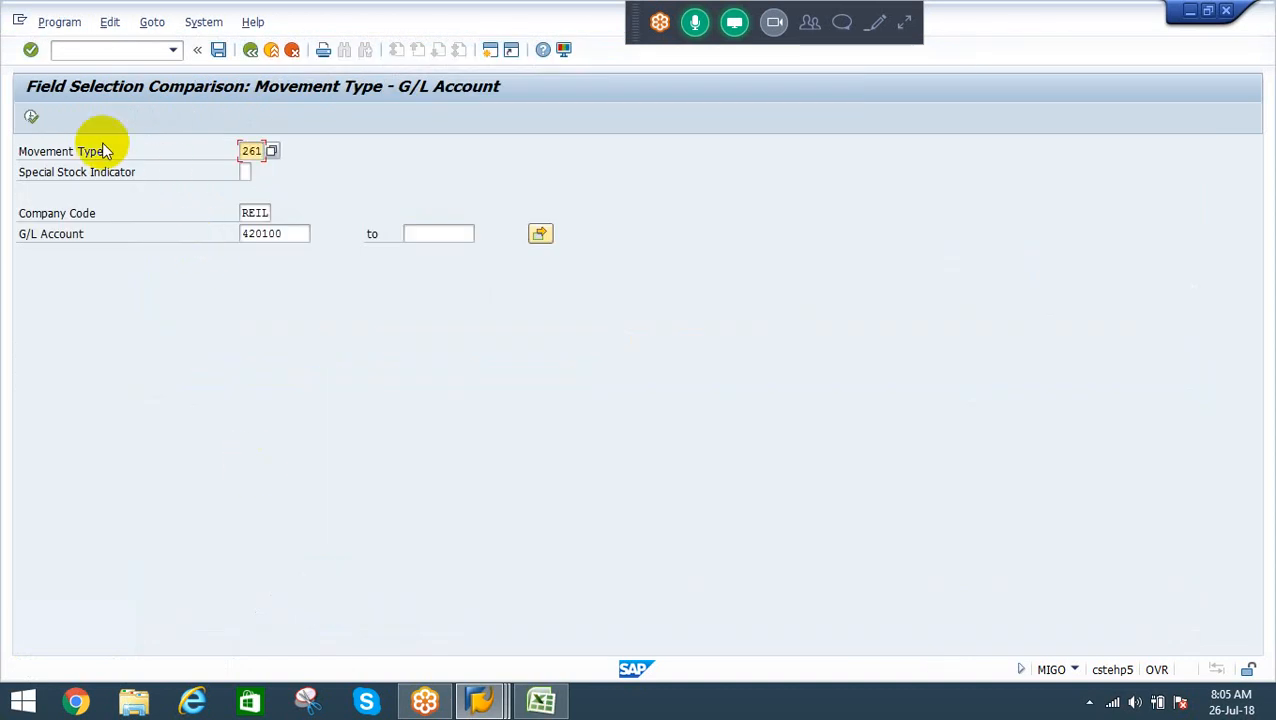
# Run the field selection comparison for movement type 261 and G/L account 420100, and examine the field statuses of every group, including CO/PP order
pyautogui.click(31, 117)
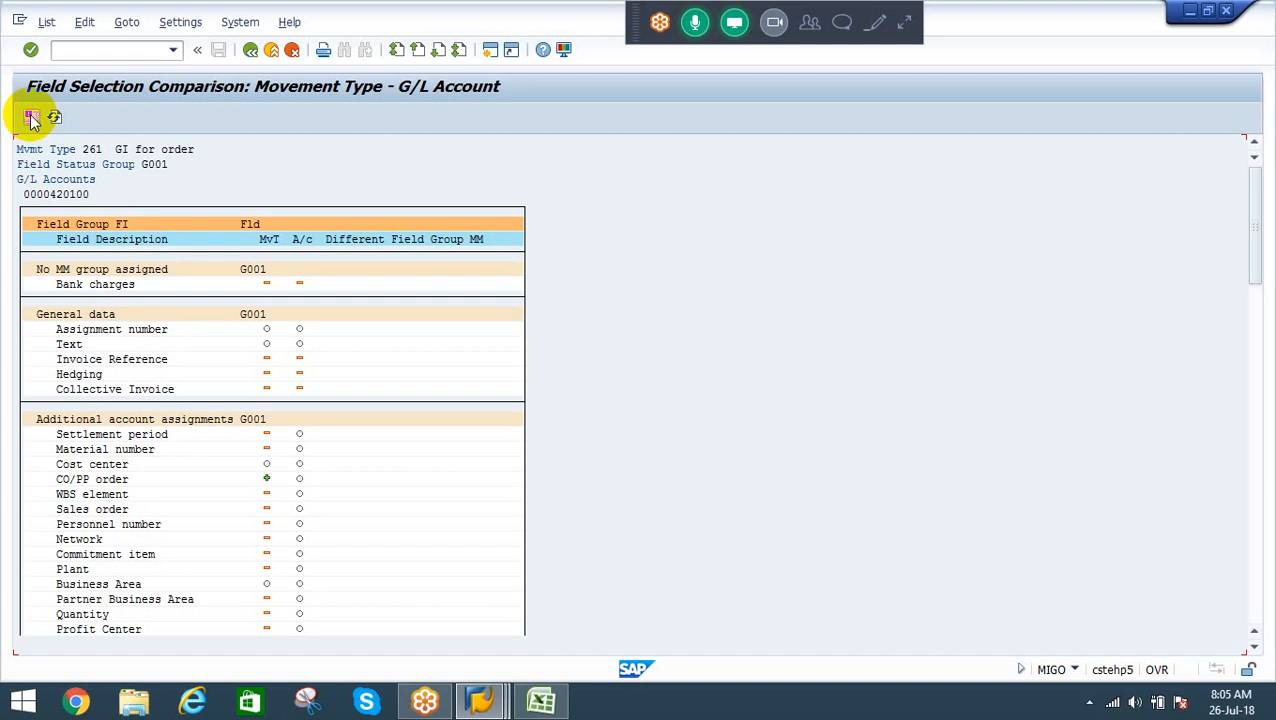
pyautogui.press('pagedown')
pyautogui.press('pagedown')
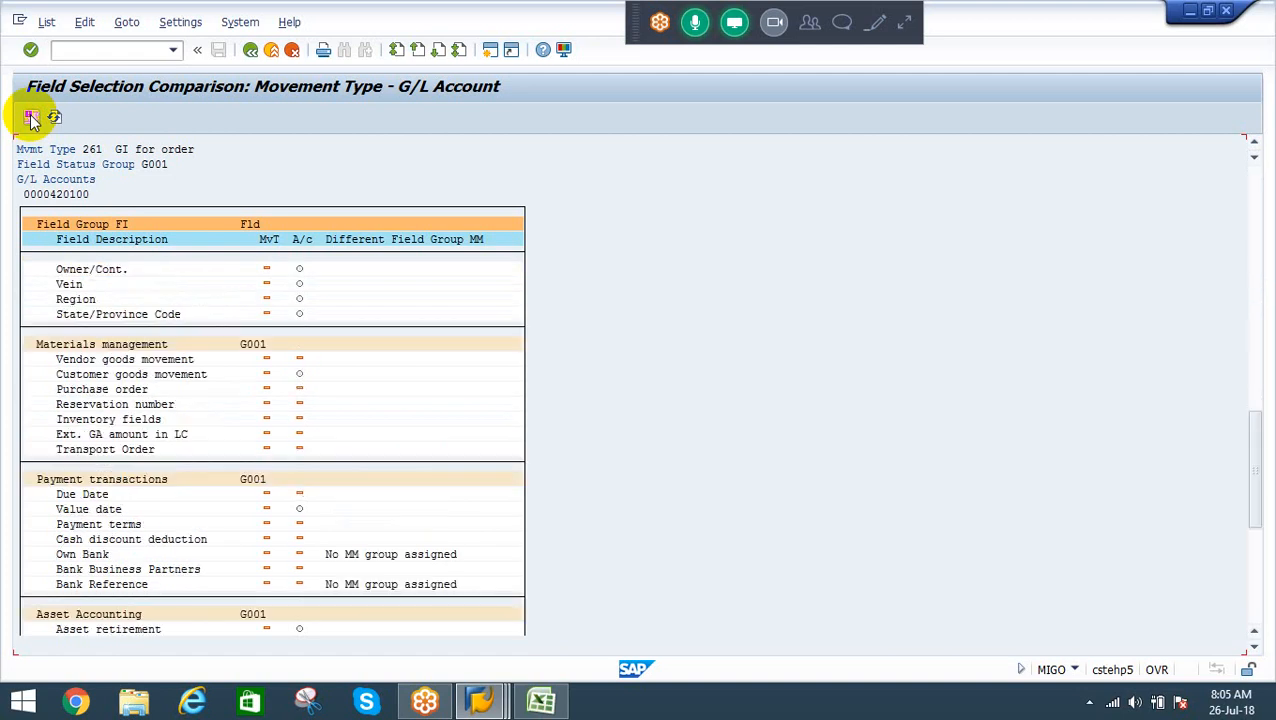
pyautogui.press('pagedown')
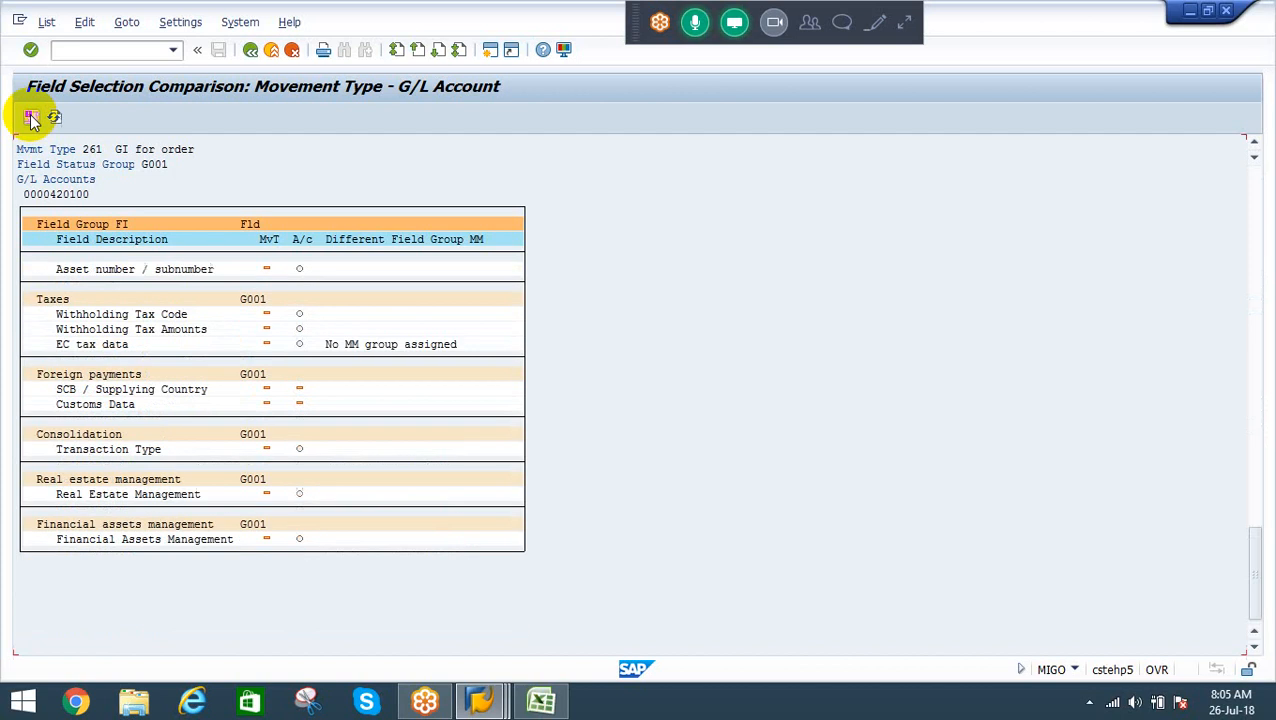
pyautogui.press('pageup')
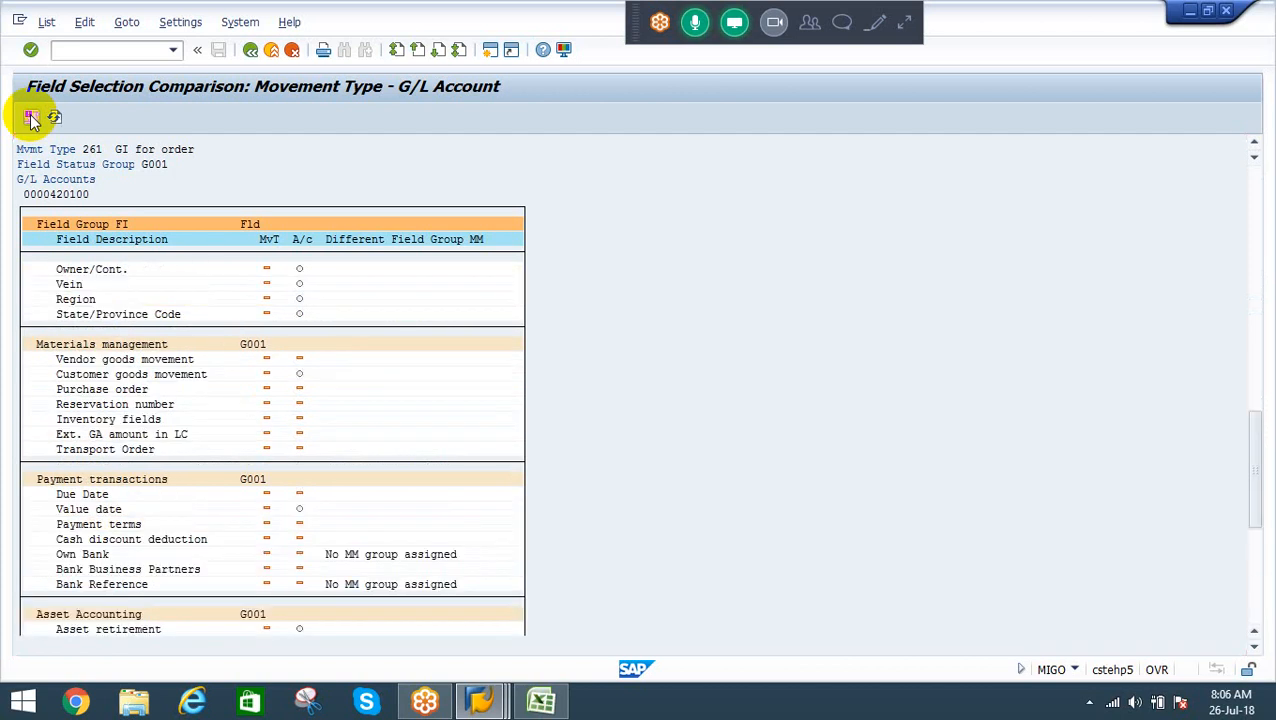
pyautogui.press('pageup')
pyautogui.press('pageup')
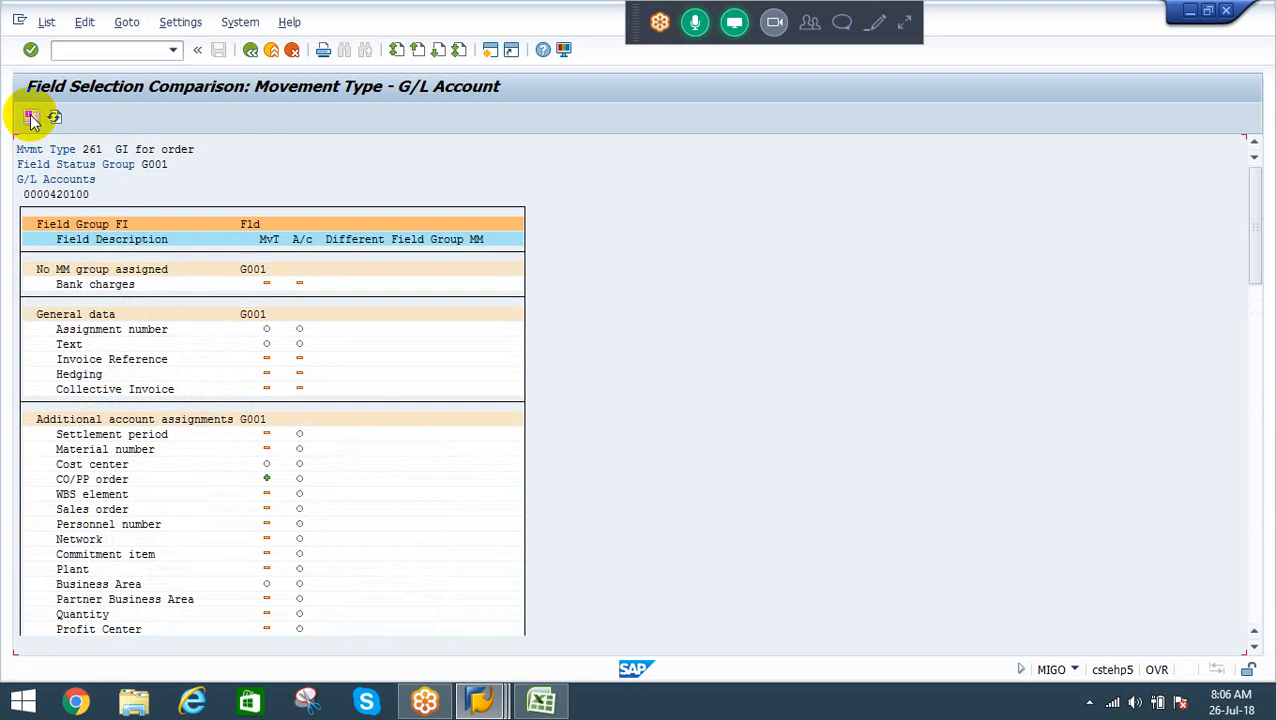
pyautogui.press('pagedown')
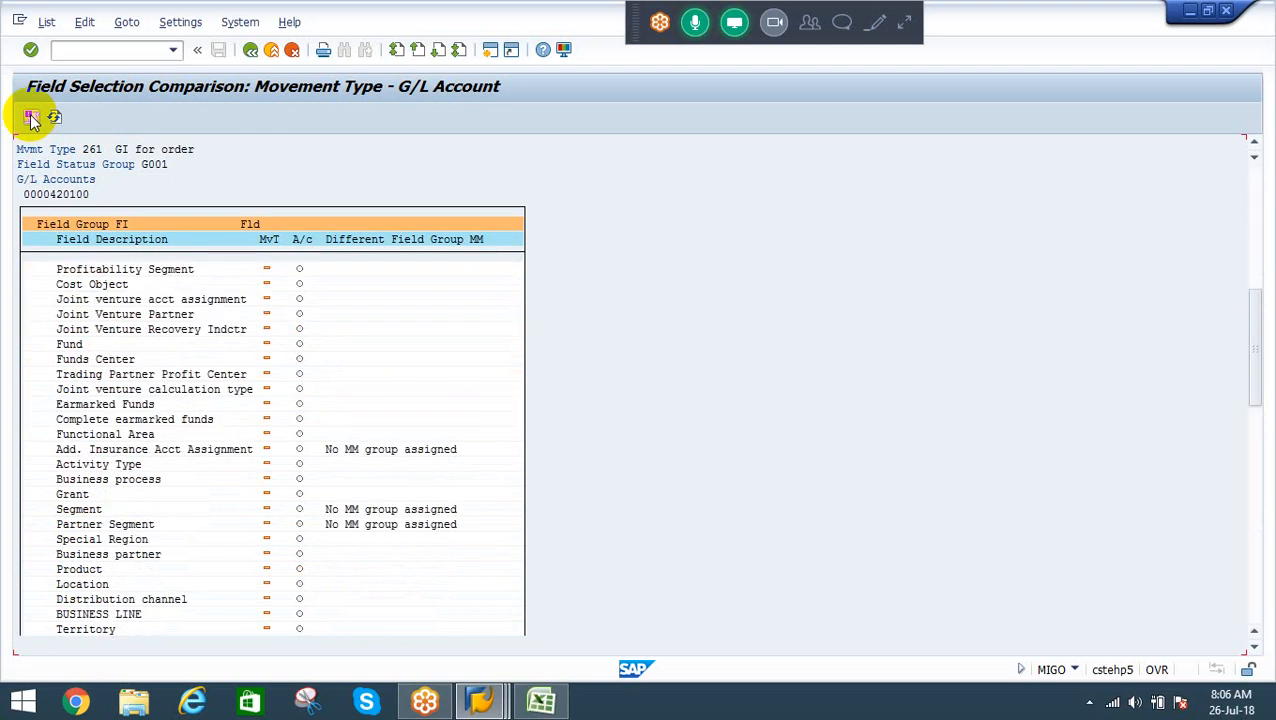
pyautogui.press('pagedown')
pyautogui.press('pagedown')
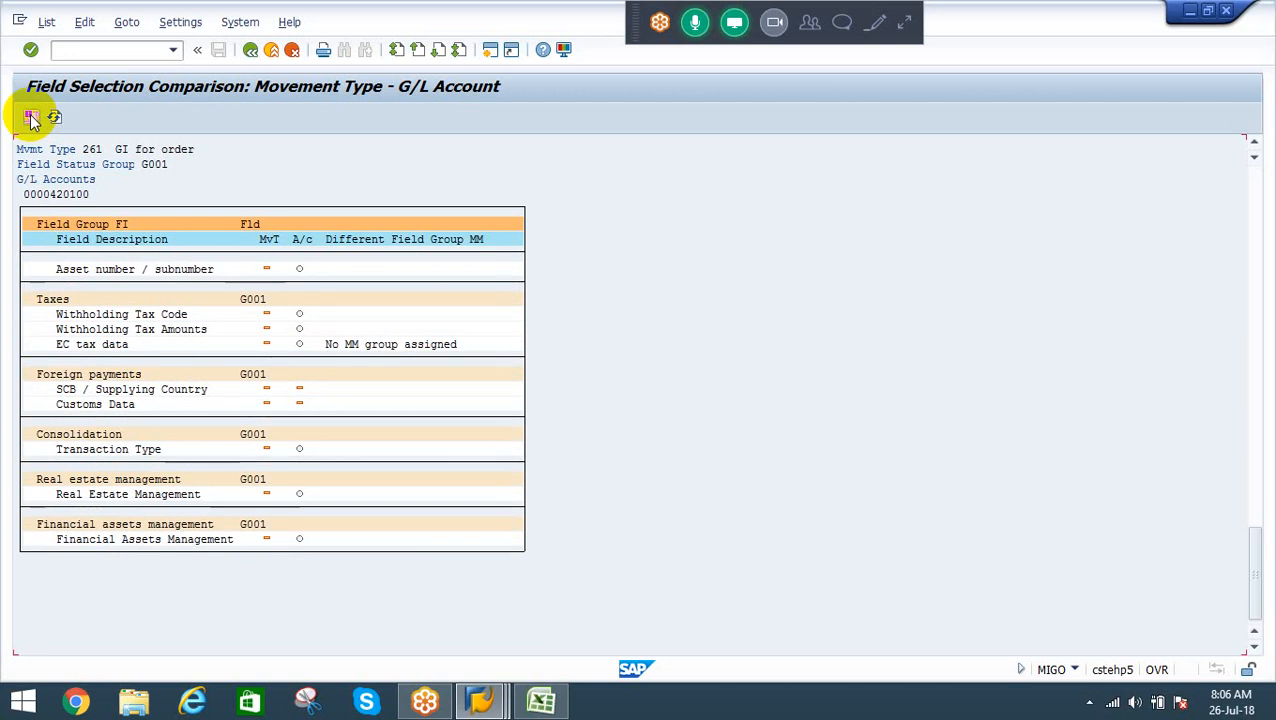
pyautogui.press('F3')
pyautogui.press('F3')
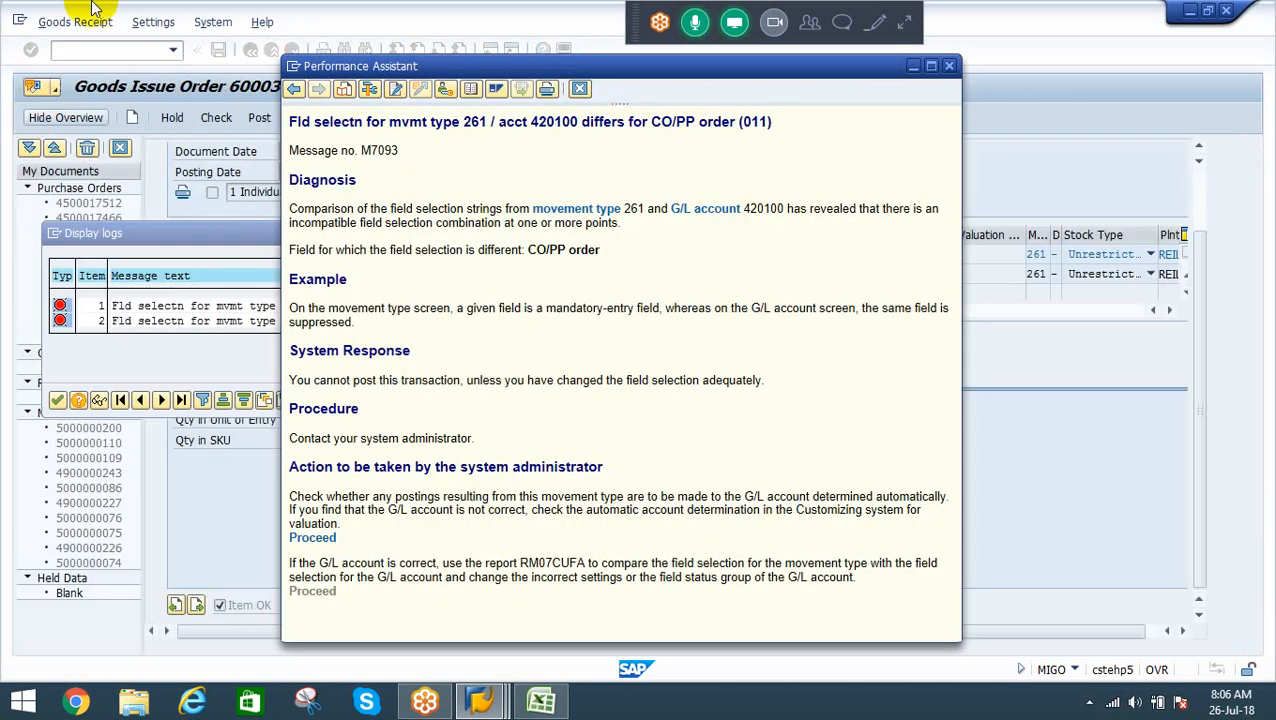
# Close the message log, abandon the current goods issue and restart MIGO with the same production order loaded
pyautogui.click(579, 89)
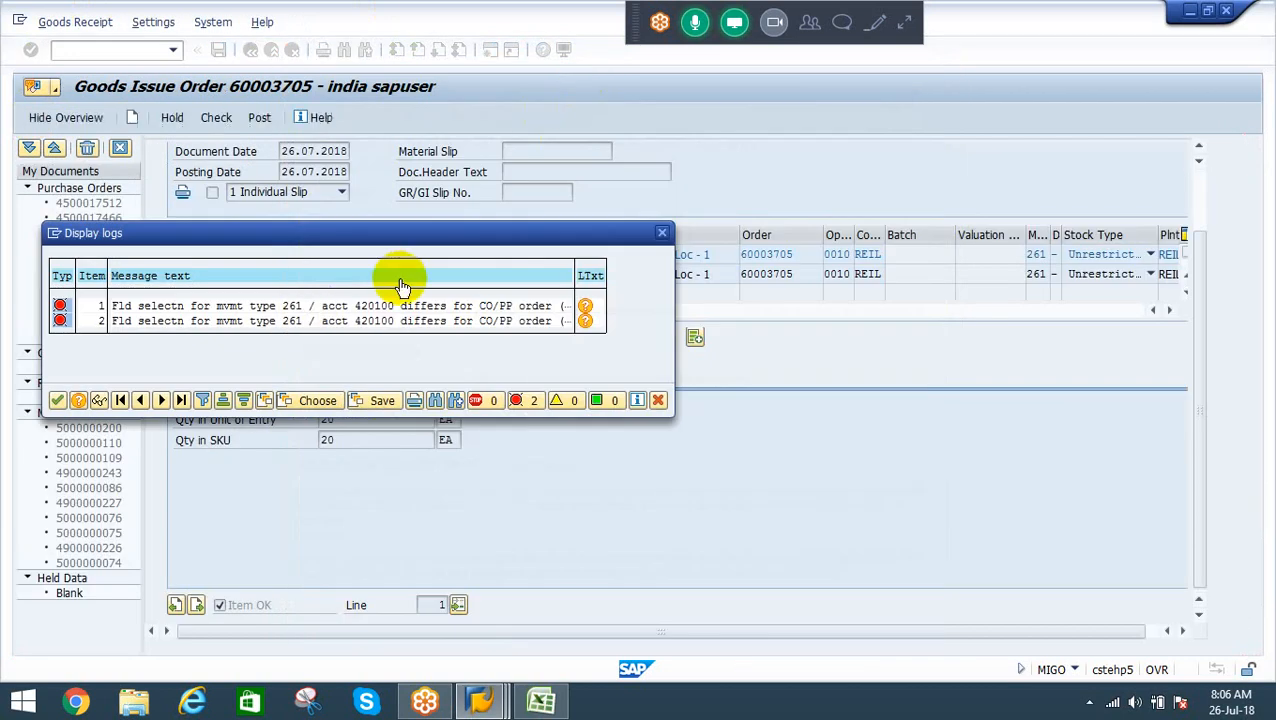
pyautogui.press('Escape')
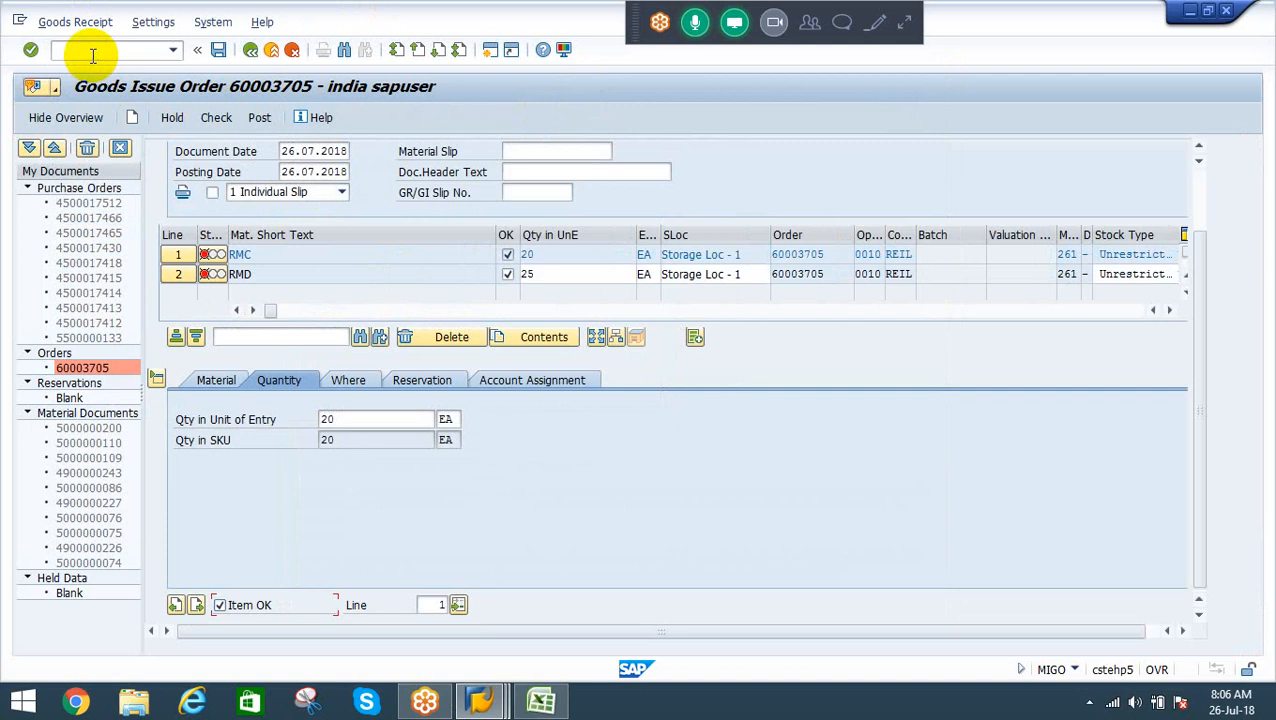
pyautogui.click(90, 55)
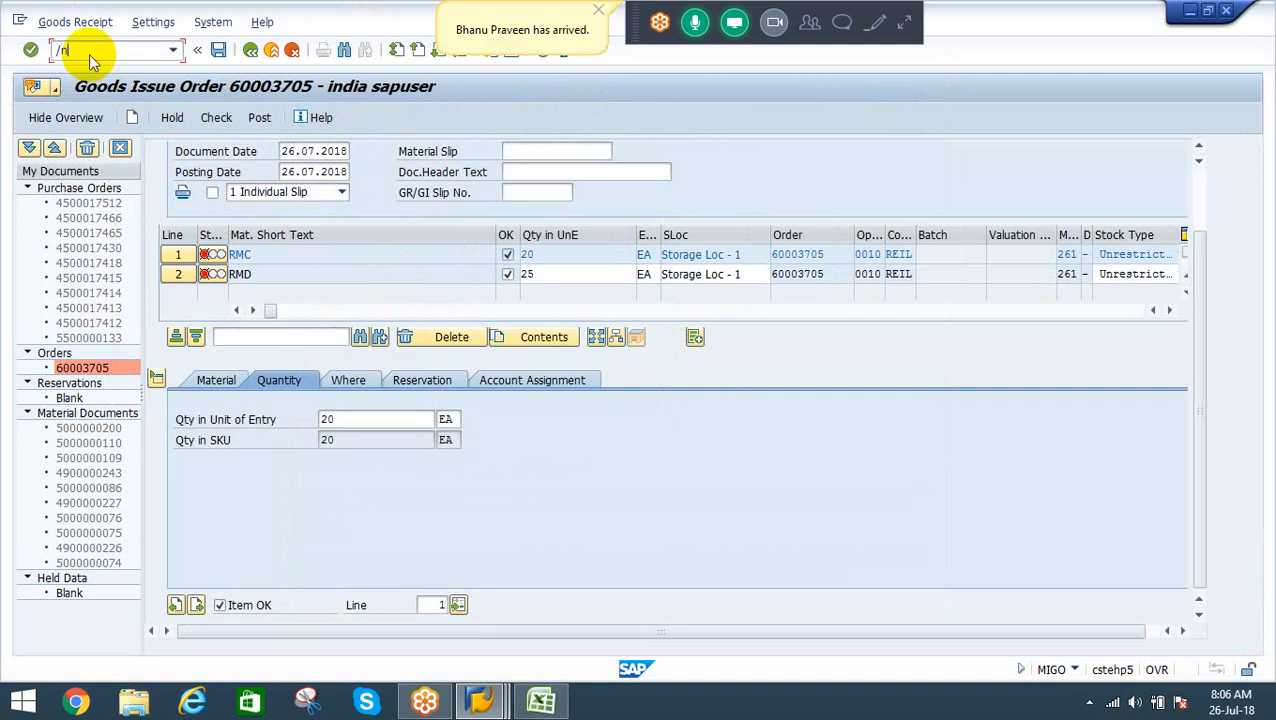
pyautogui.write('/n')
pyautogui.press('Return')
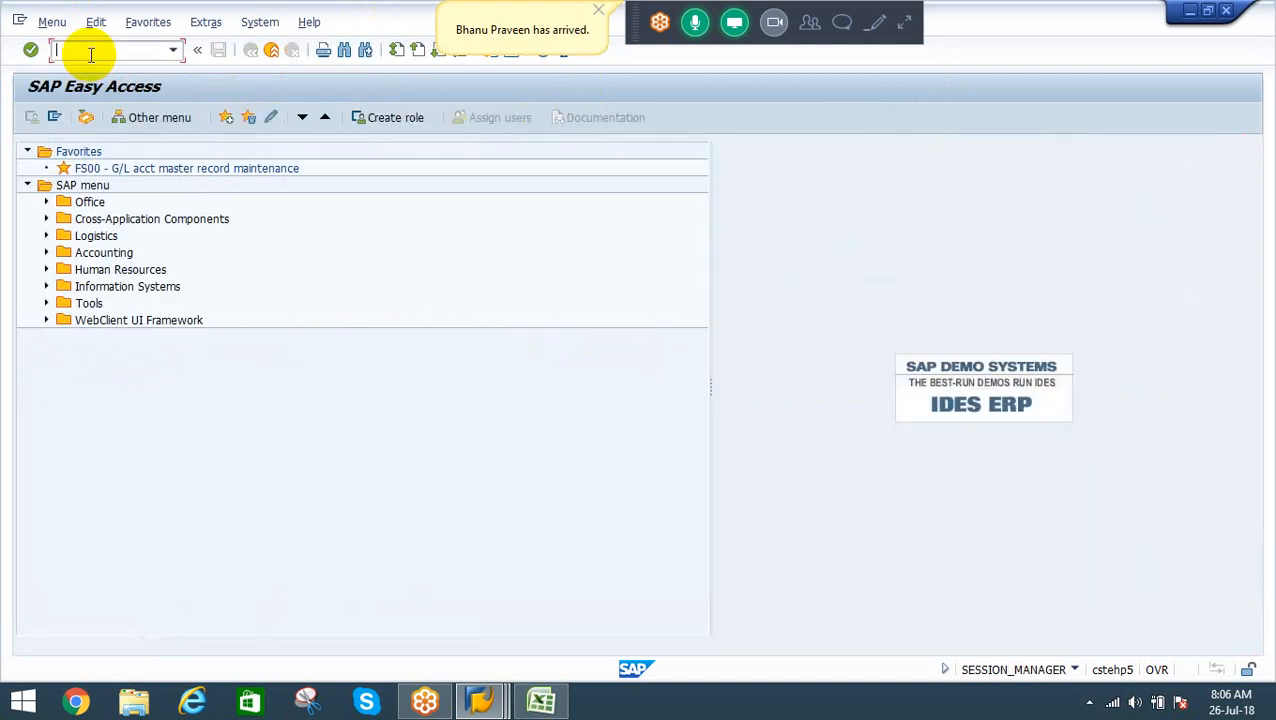
pyautogui.write('migo')
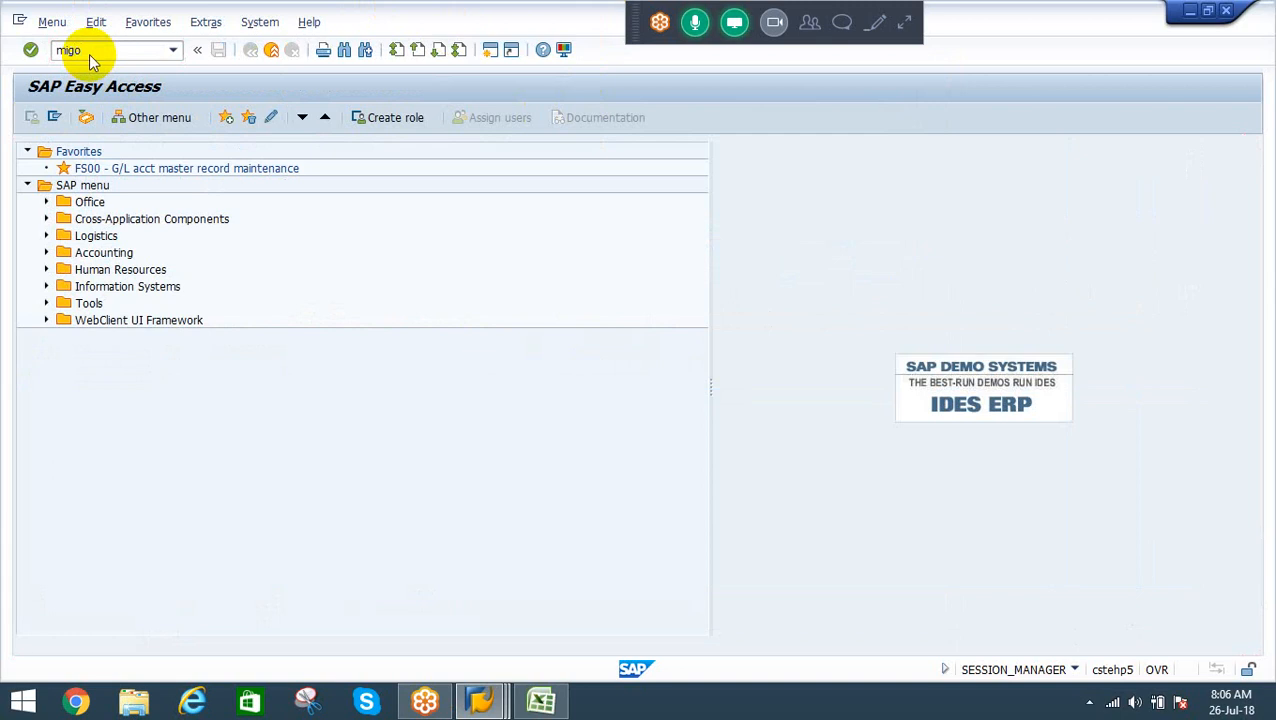
pyautogui.press('Return')
pyautogui.press('Return')
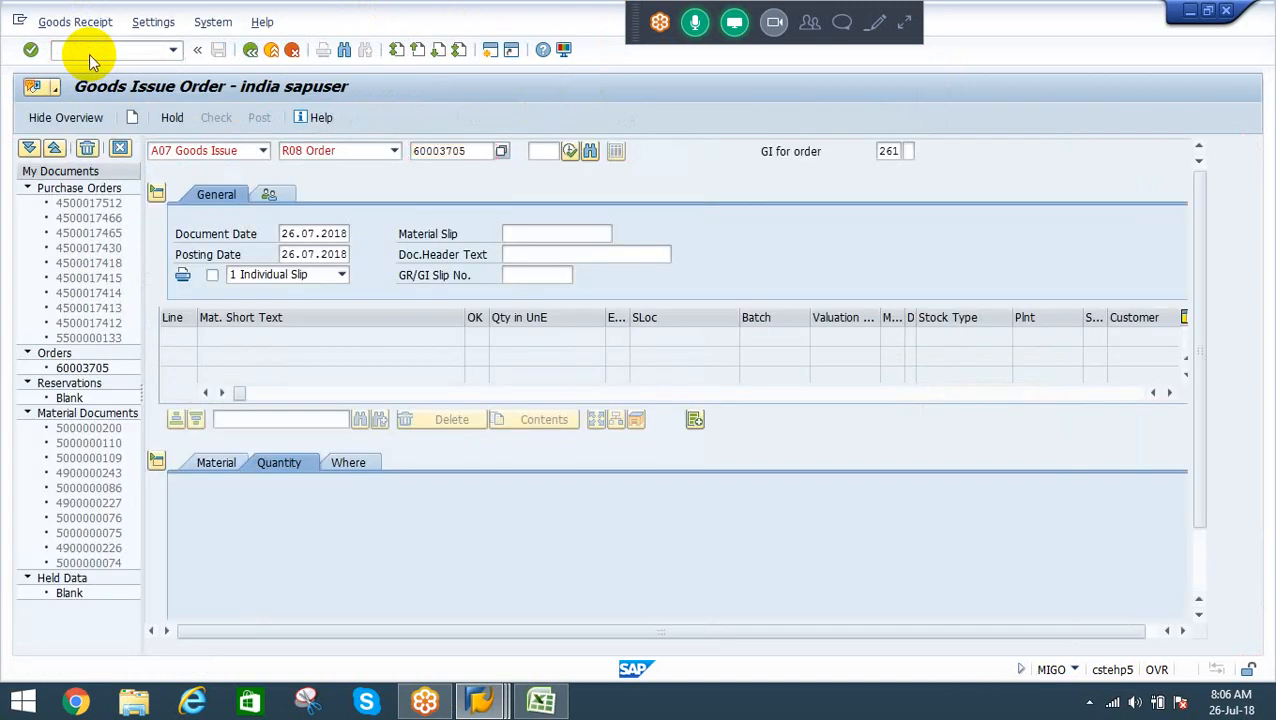
pyautogui.press('Return')
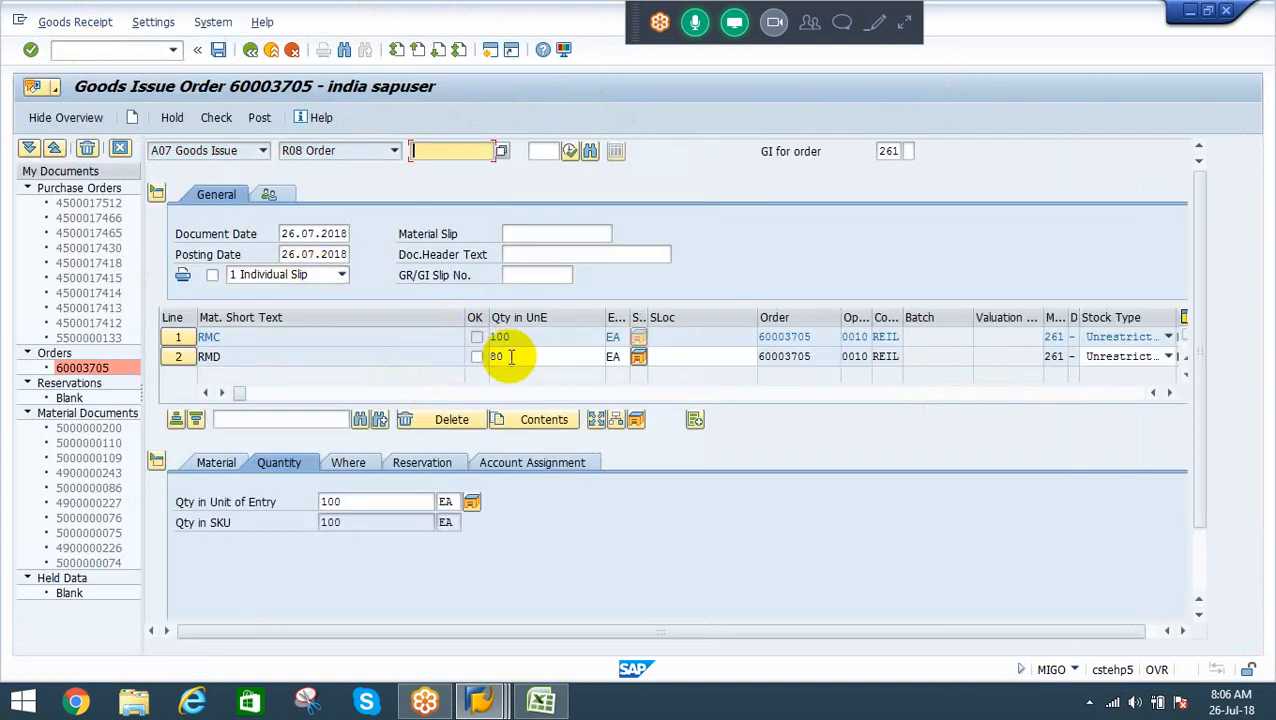
# Set component RMD's issue quantity to 25 EA and storage location to SL1, and mark the item as OK
pyautogui.click(505, 356)
pyautogui.press('BackSpace')
pyautogui.press('BackSpace')
pyautogui.press('Down')
pyautogui.press('Return')
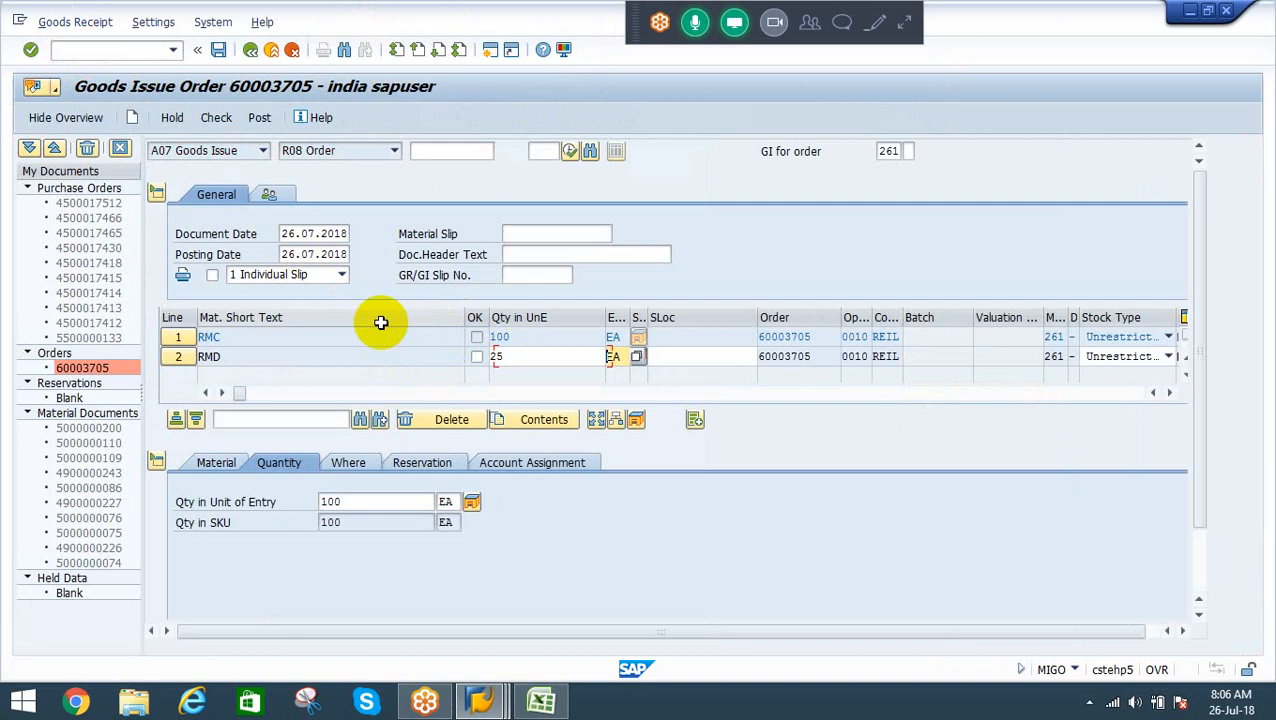
pyautogui.press('Tab')
pyautogui.press('BackSpace')
pyautogui.press('Down')
pyautogui.press('Return')
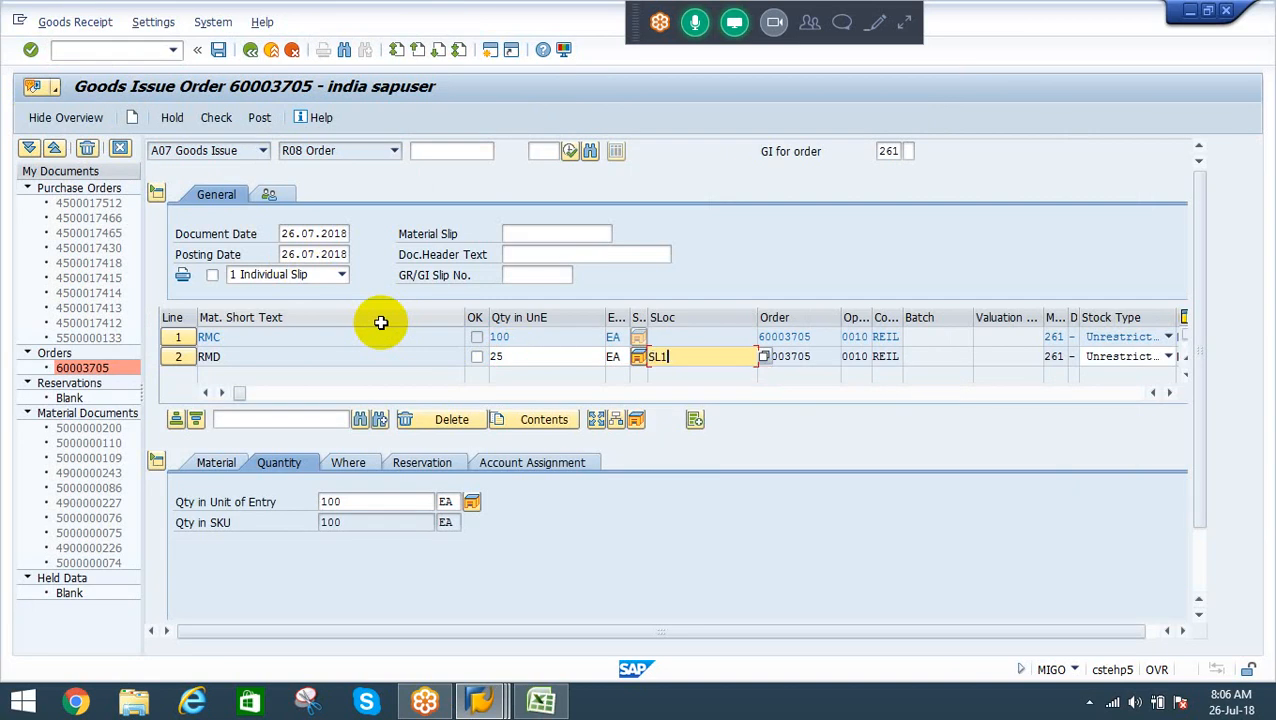
pyautogui.click(477, 357)
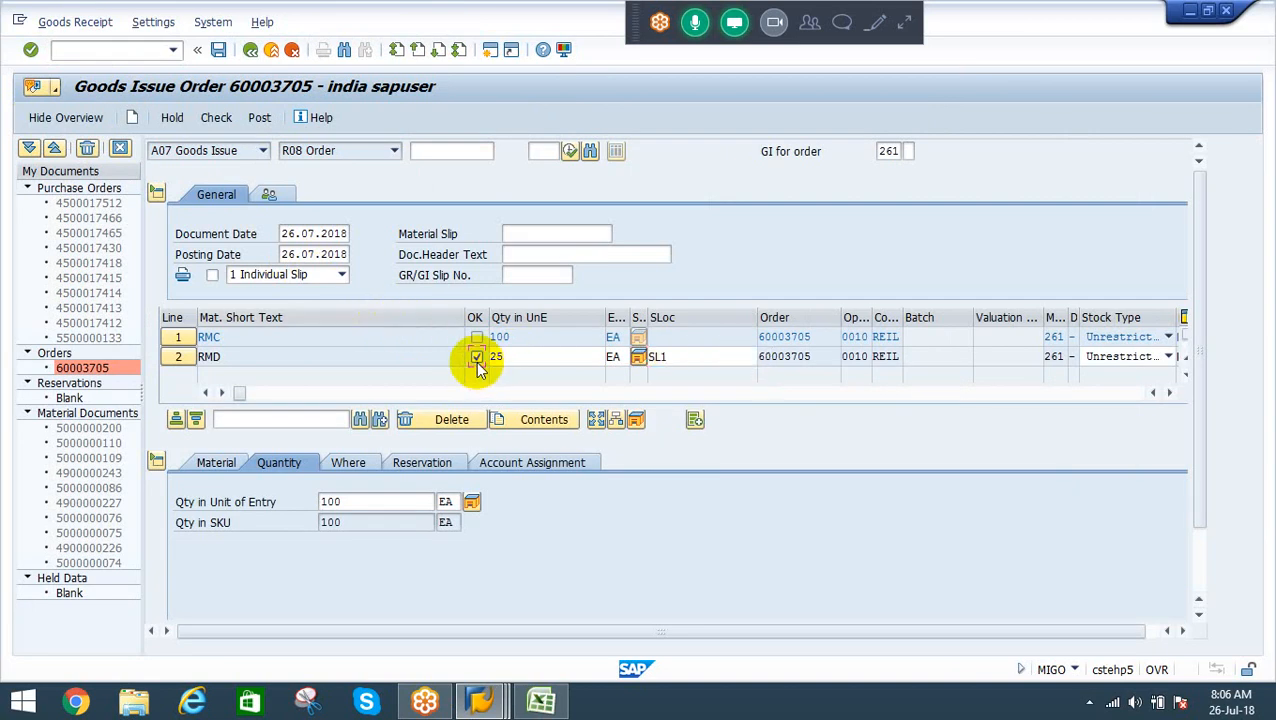
# Set component RMC's issue quantity to 20 EA and storage location to SL1, and mark the item as OK
pyautogui.click(367, 501)
pyautogui.press('BackSpace')
pyautogui.press('BackSpace')
pyautogui.press('BackSpace')
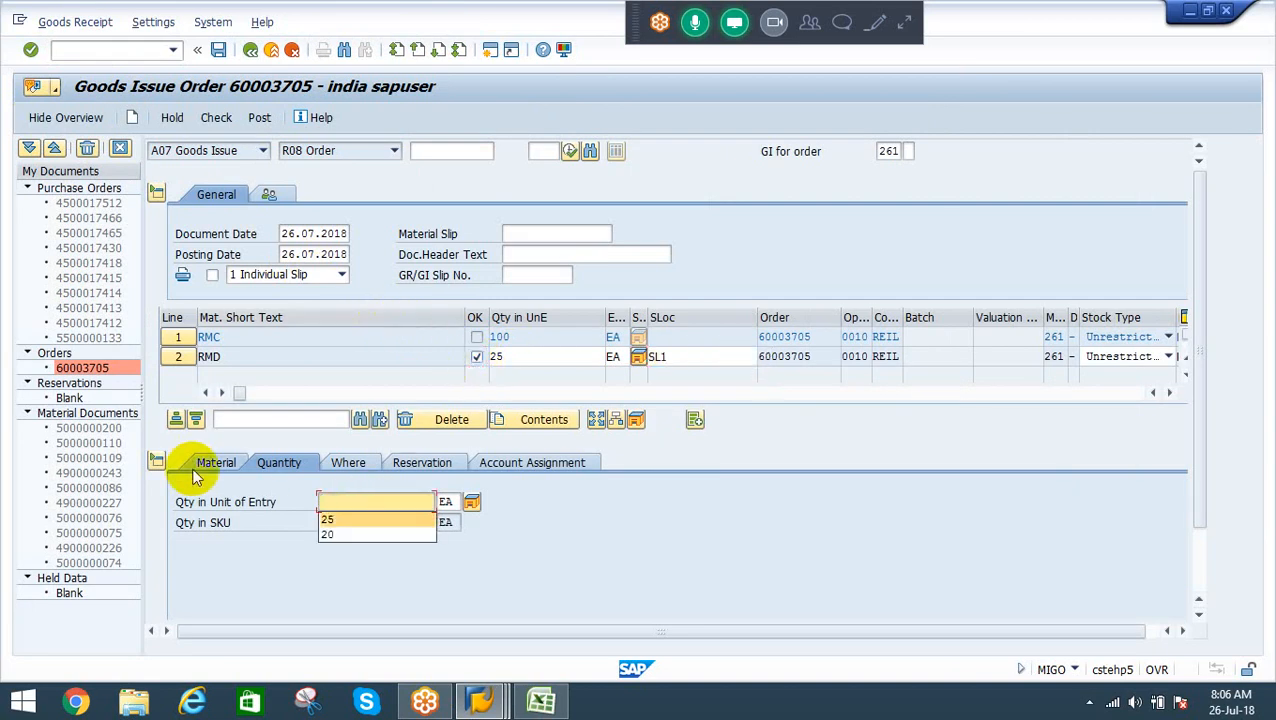
pyautogui.press('Return')
pyautogui.click(345, 463)
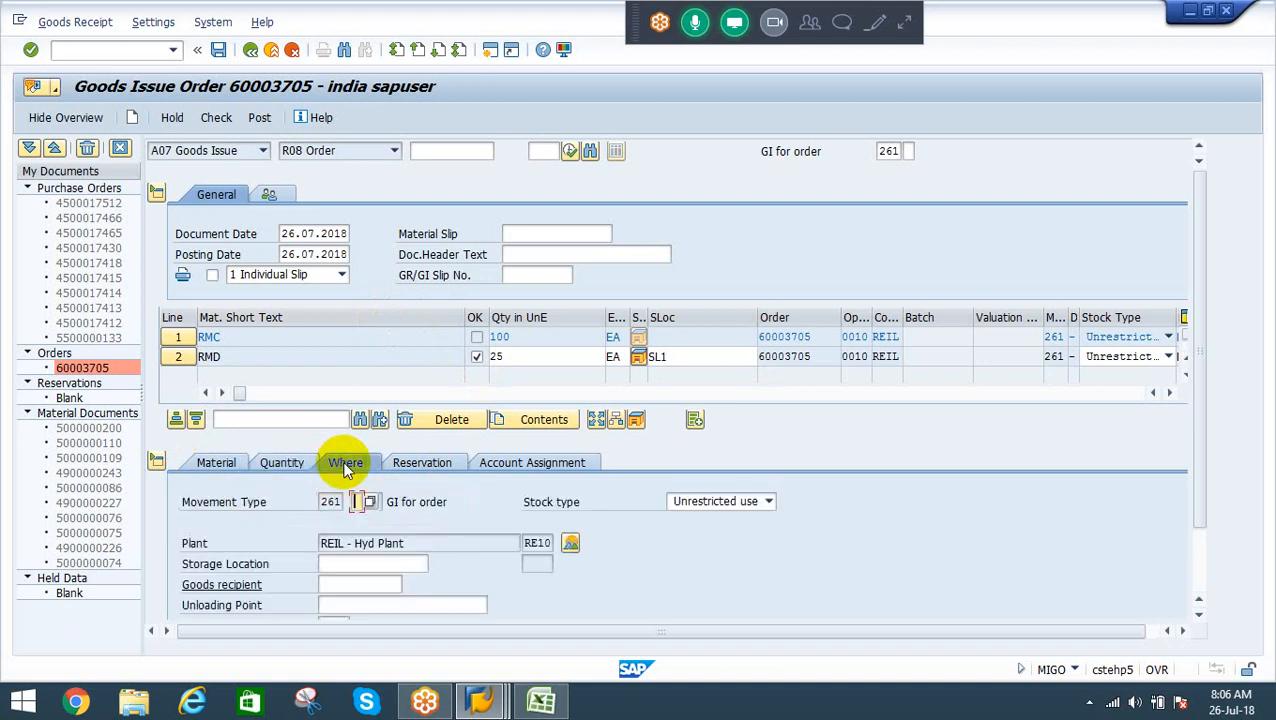
pyautogui.click(338, 565)
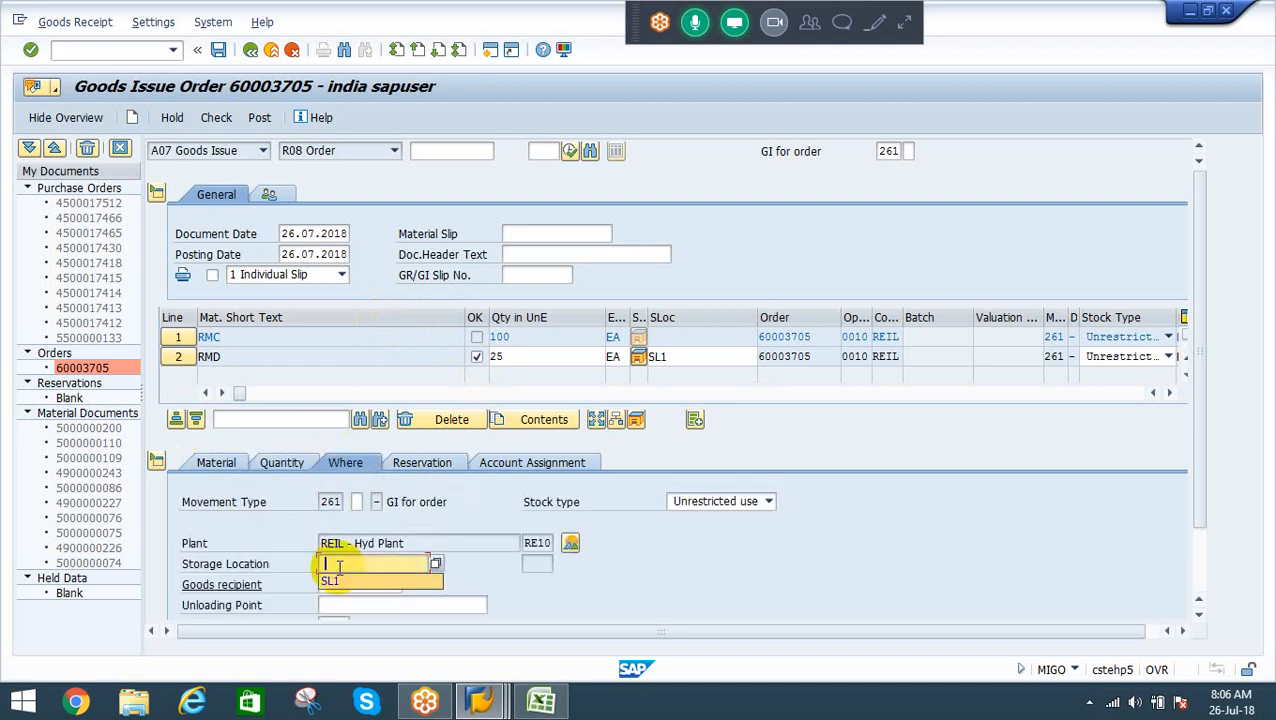
pyautogui.click(330, 581)
pyautogui.press('Return')
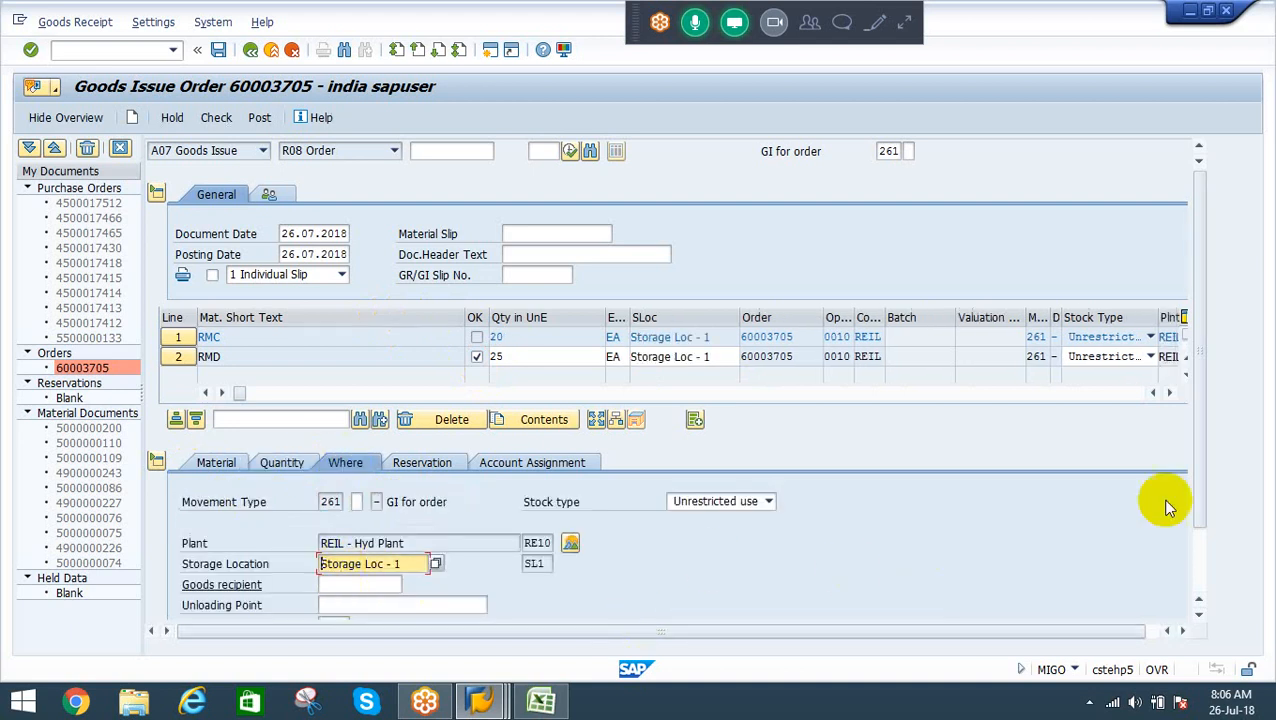
pyautogui.scroll(-3, 1197, 575)
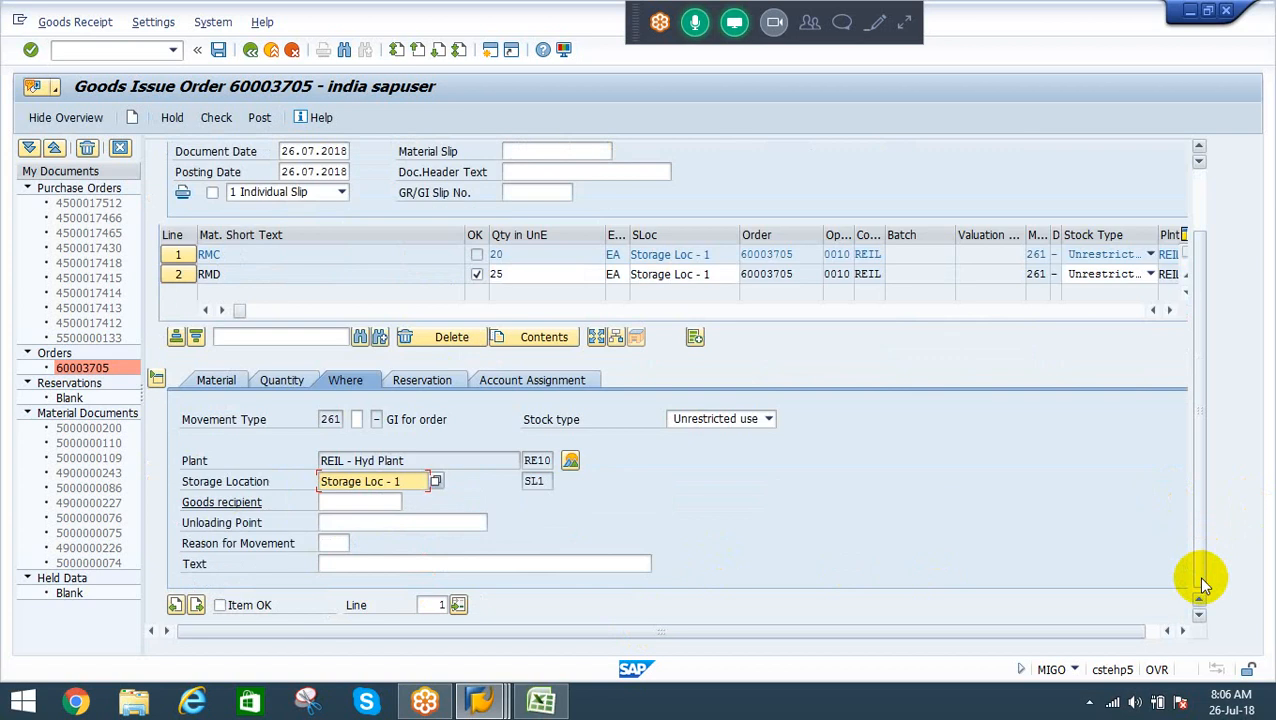
pyautogui.click(240, 605)
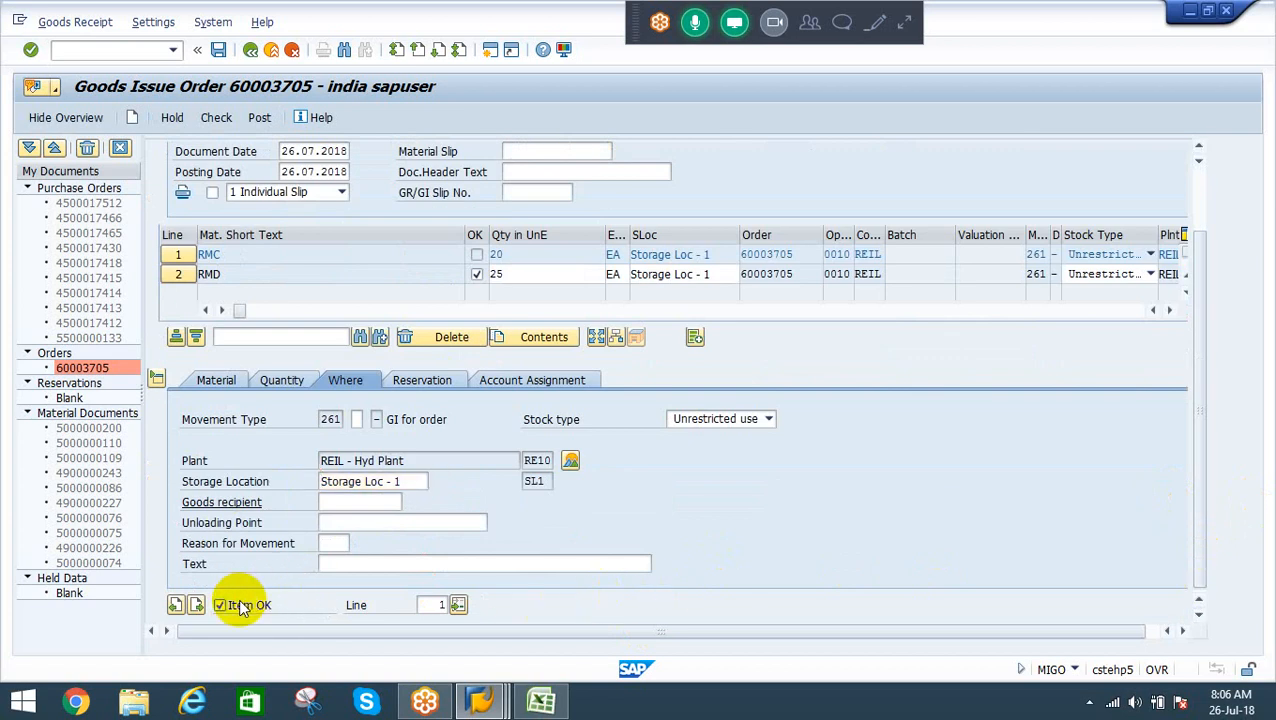
# Check the goods issue and read the long text of item 1's message
pyautogui.click(217, 117)
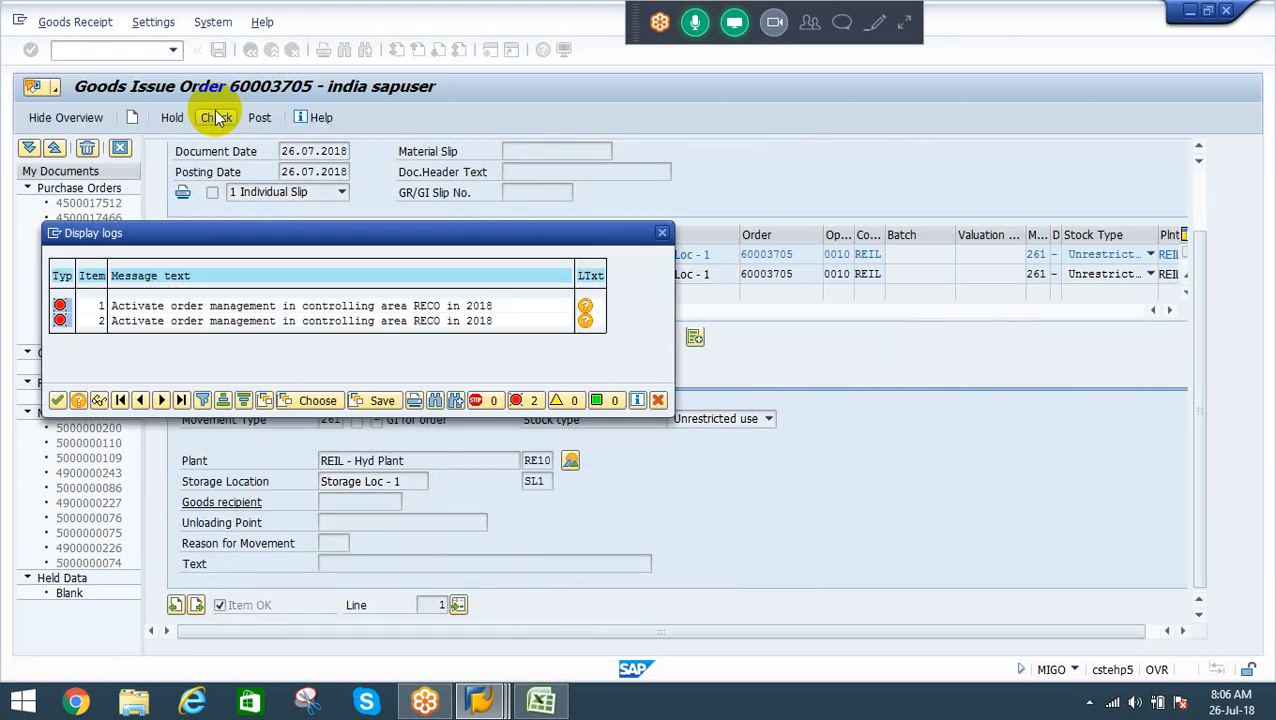
pyautogui.click(590, 310)
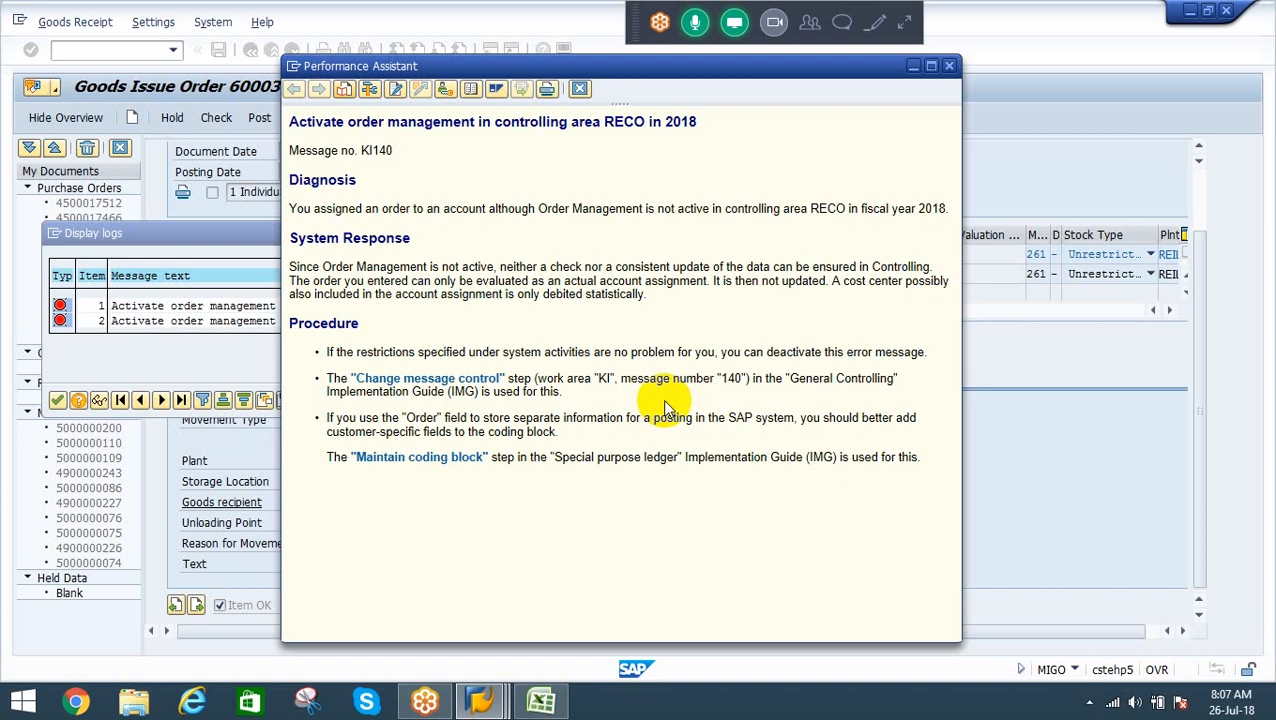
pyautogui.click(581, 91)
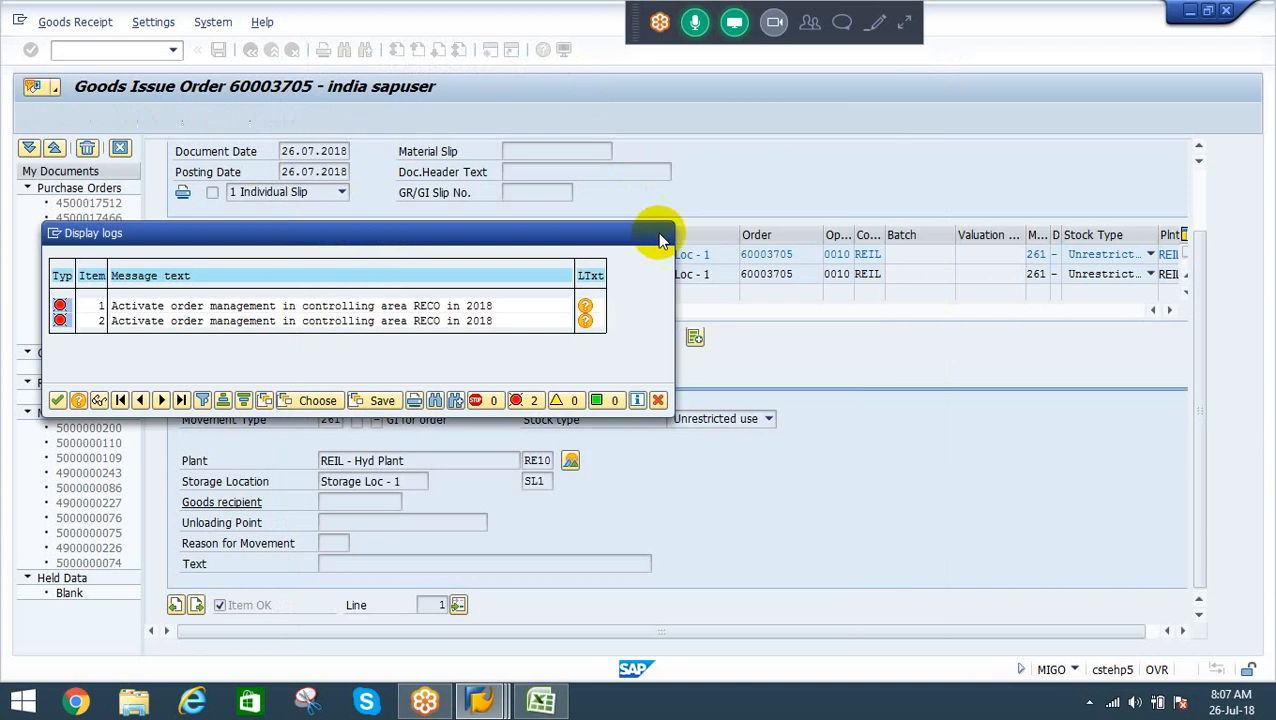
pyautogui.click(660, 236)
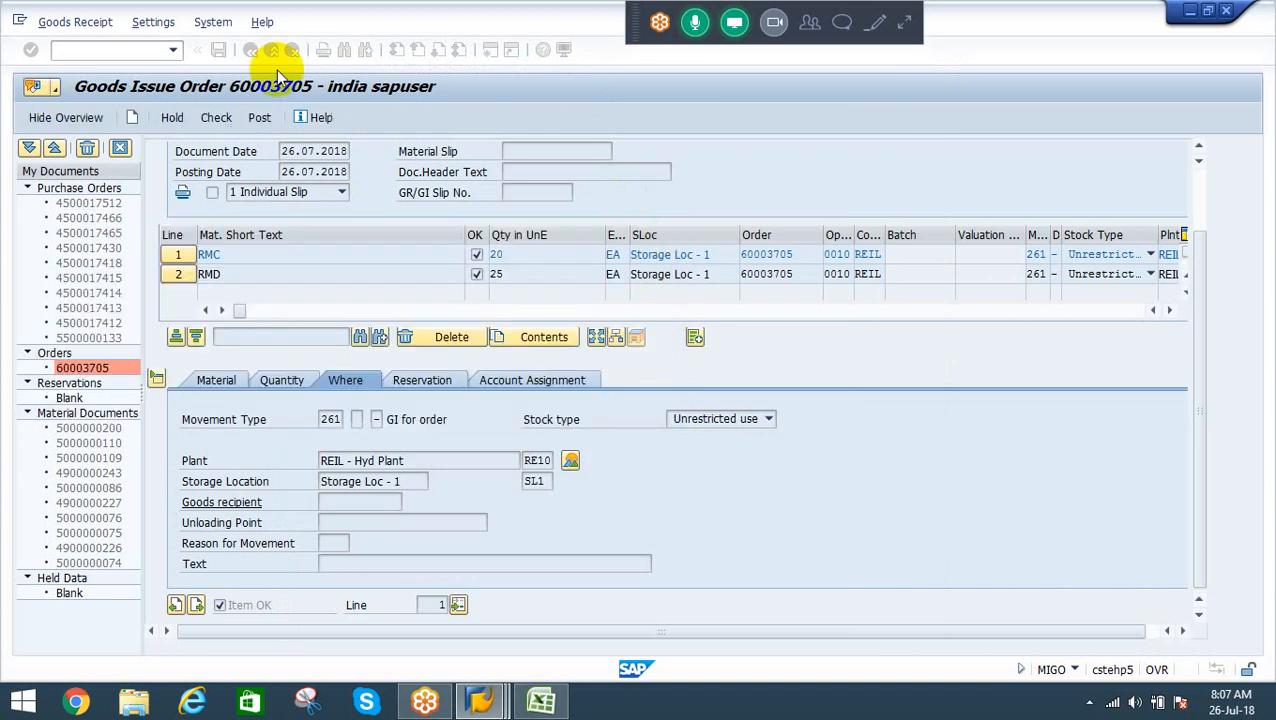
# Switch to transaction OKKP and position the list of controlling areas at RECO
pyautogui.click(116, 52)
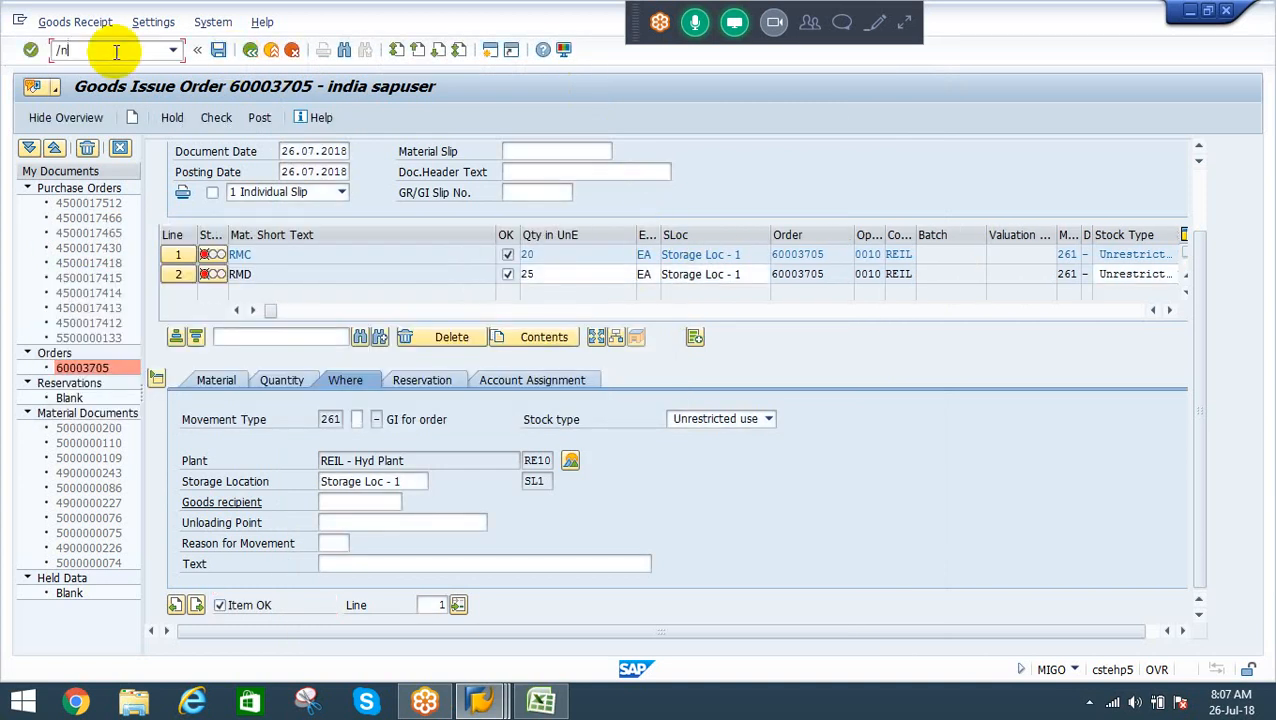
pyautogui.press('Return')
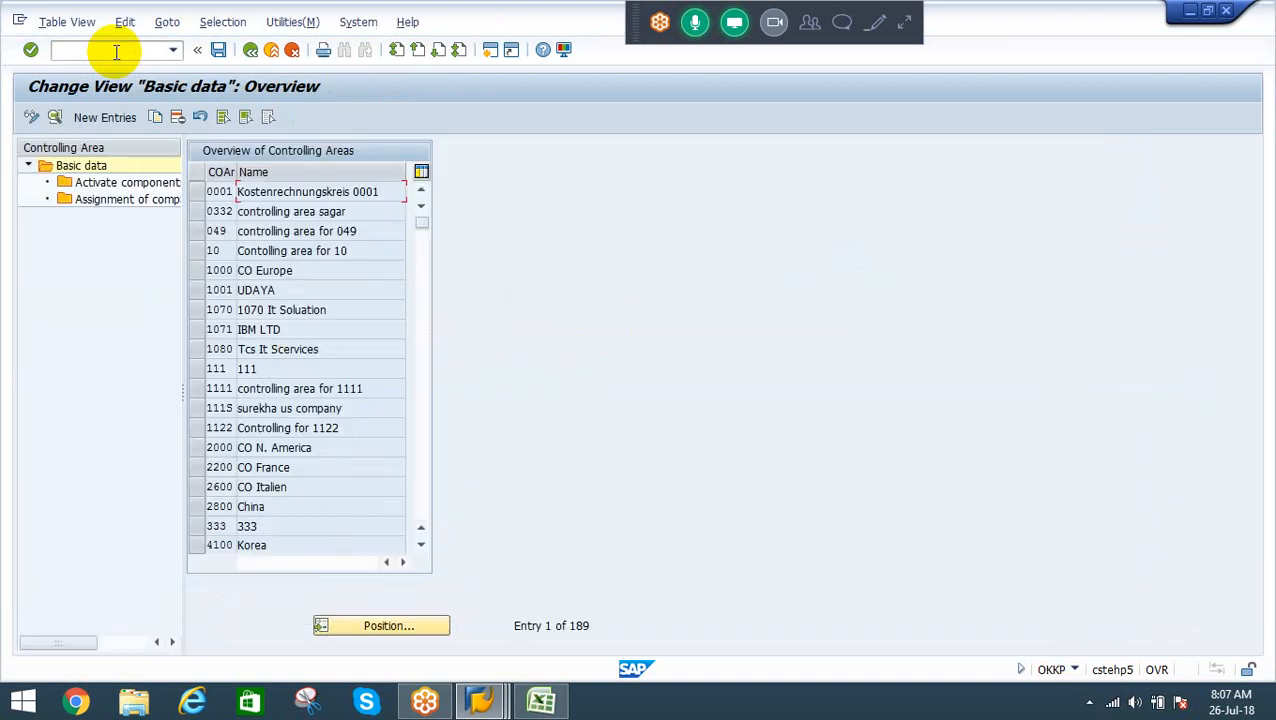
pyautogui.click(363, 626)
pyautogui.write('reco')
pyautogui.press('Return')
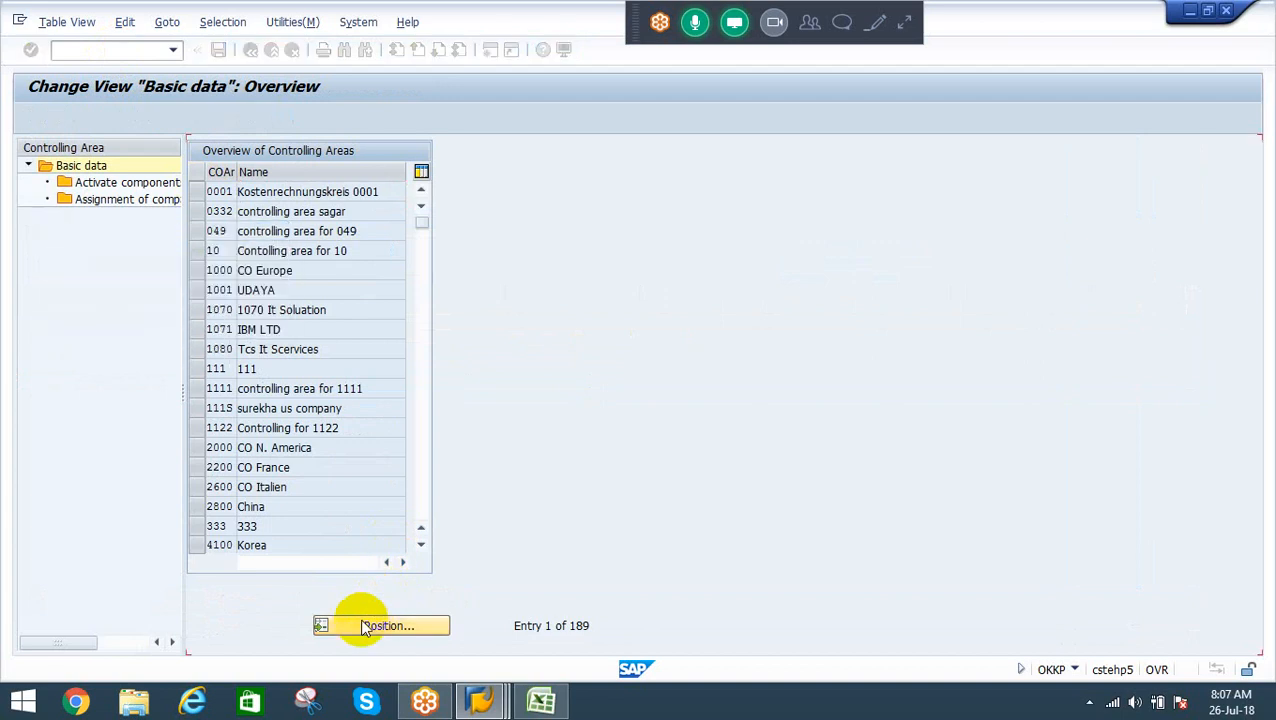
# Open the component activation settings of controlling area RECO and set Order Management to Component active
pyautogui.click(196, 191)
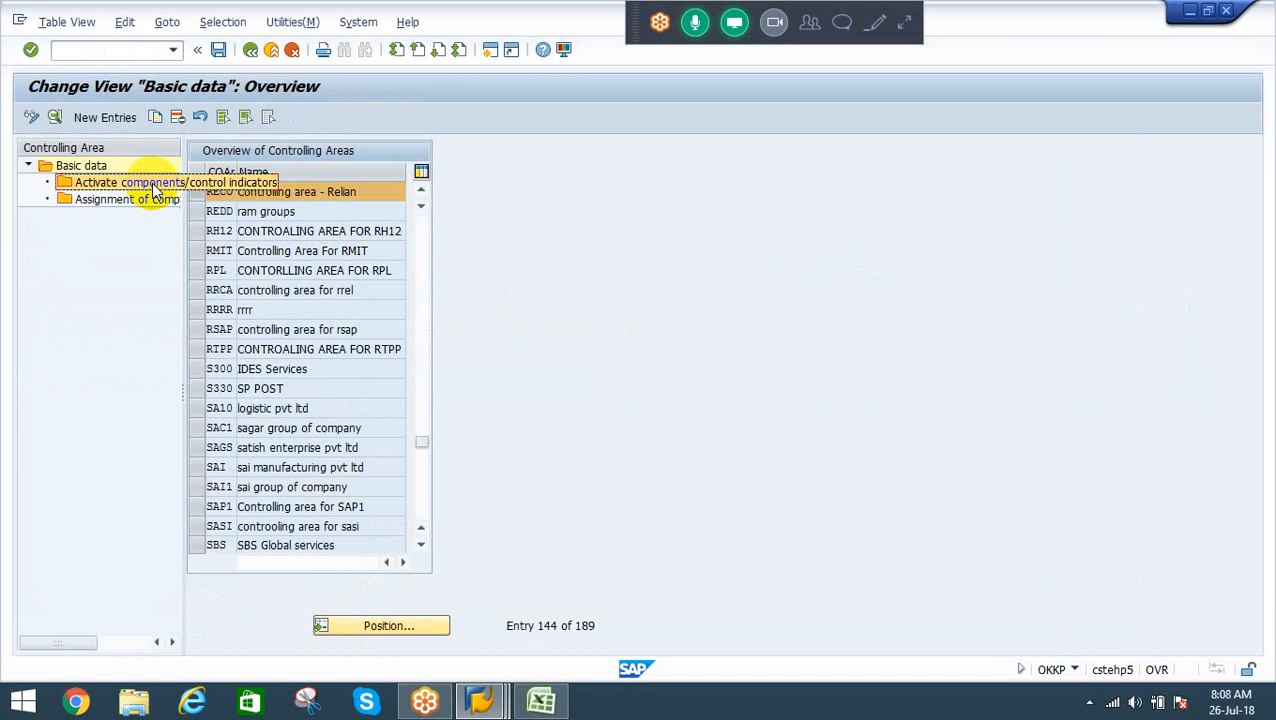
pyautogui.doubleClick(155, 186)
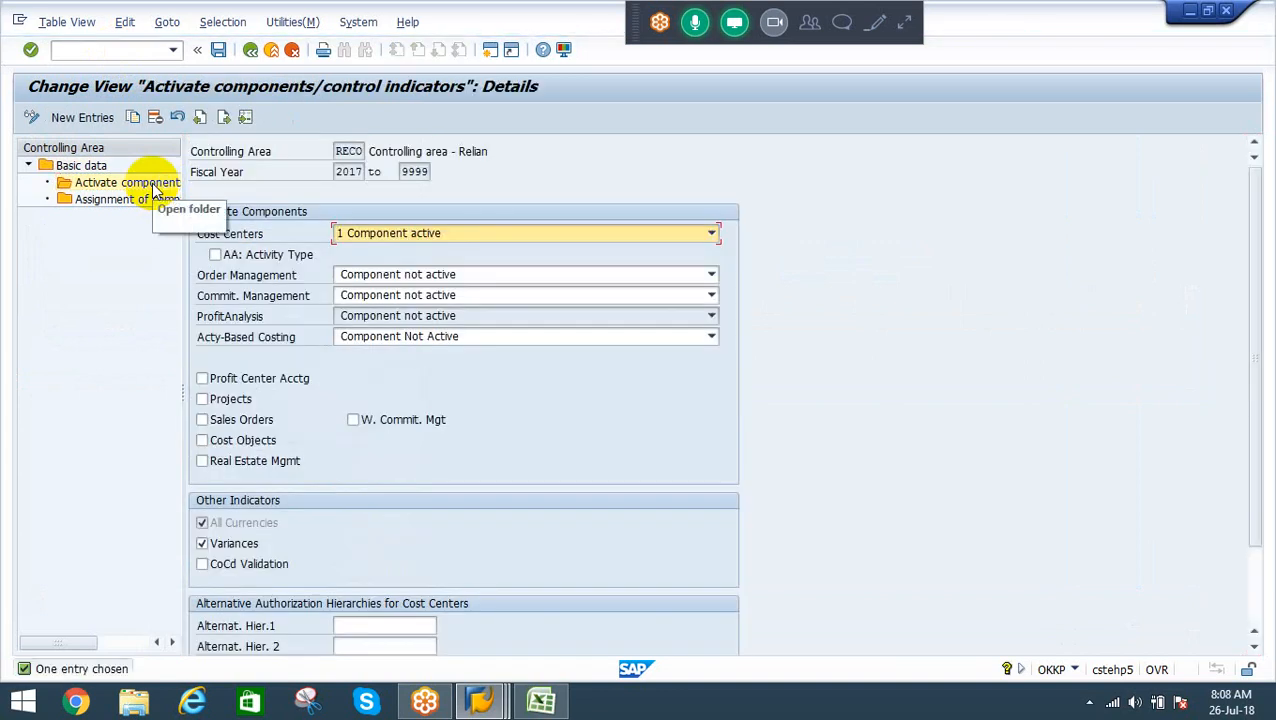
pyautogui.click(395, 281)
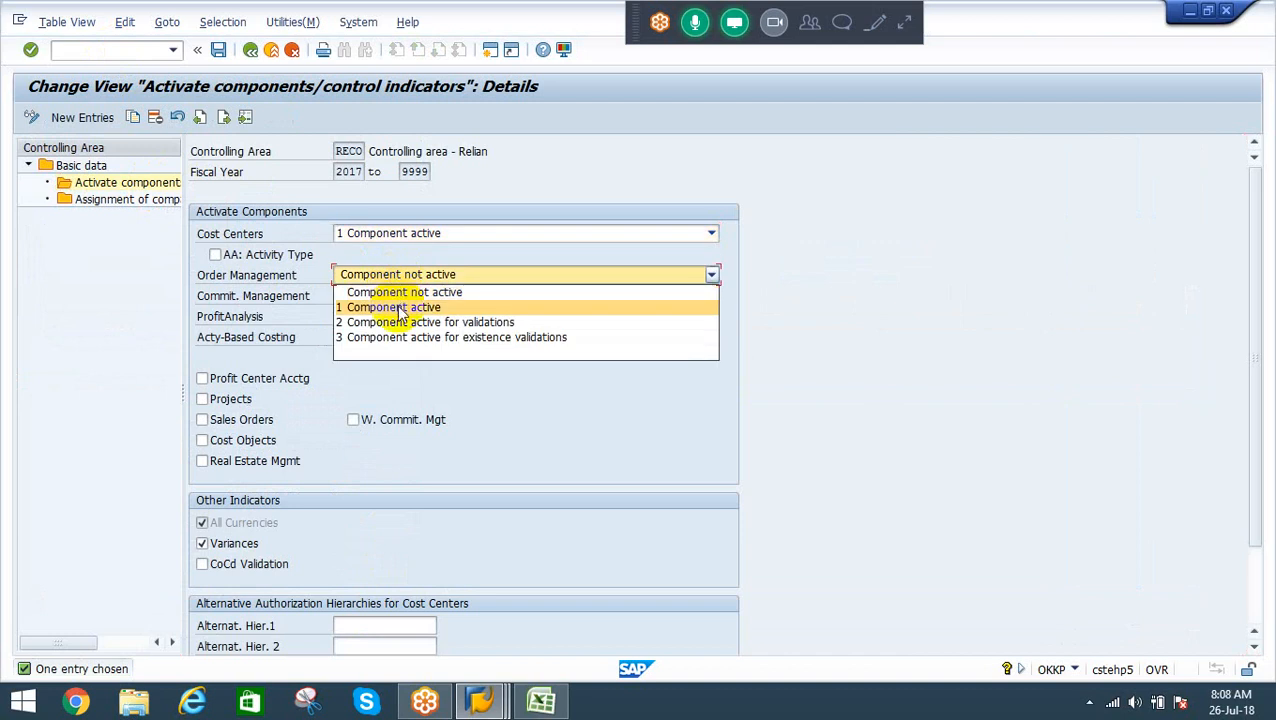
pyautogui.click(400, 310)
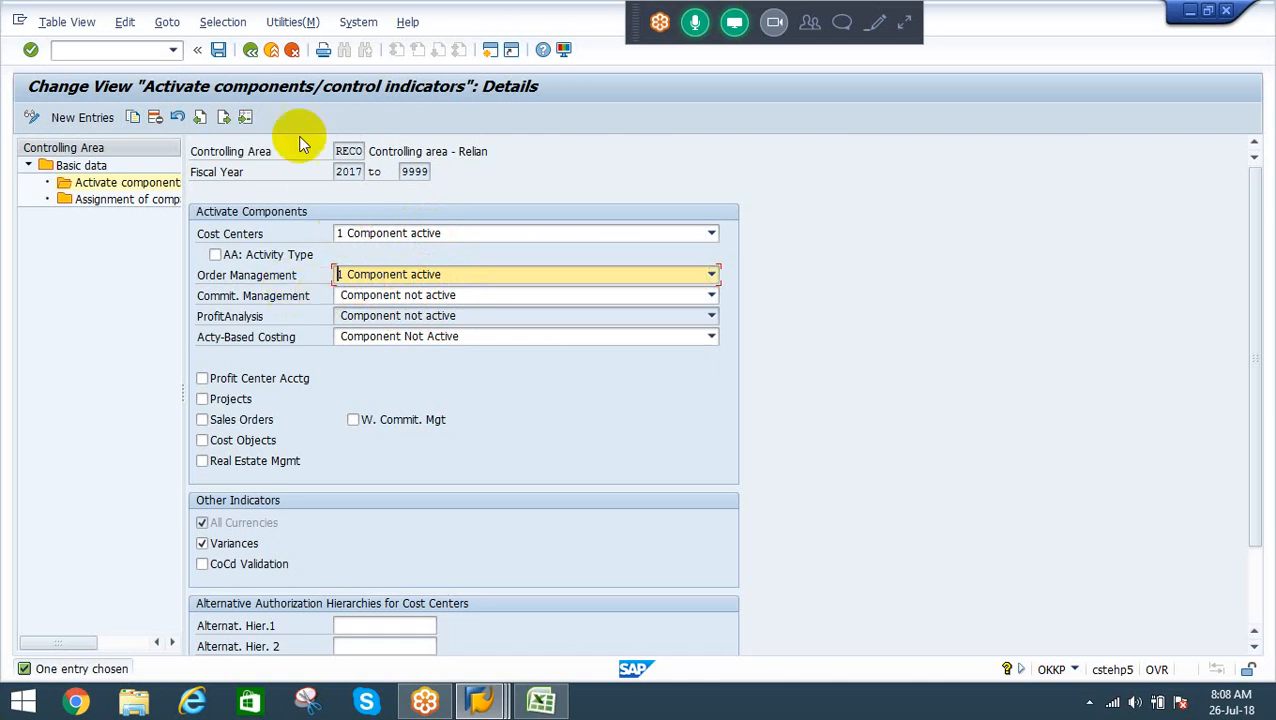
# Save the RECO component activation in the customizing request CO_Product costing and acknowledge the critical transport information
pyautogui.click(218, 52)
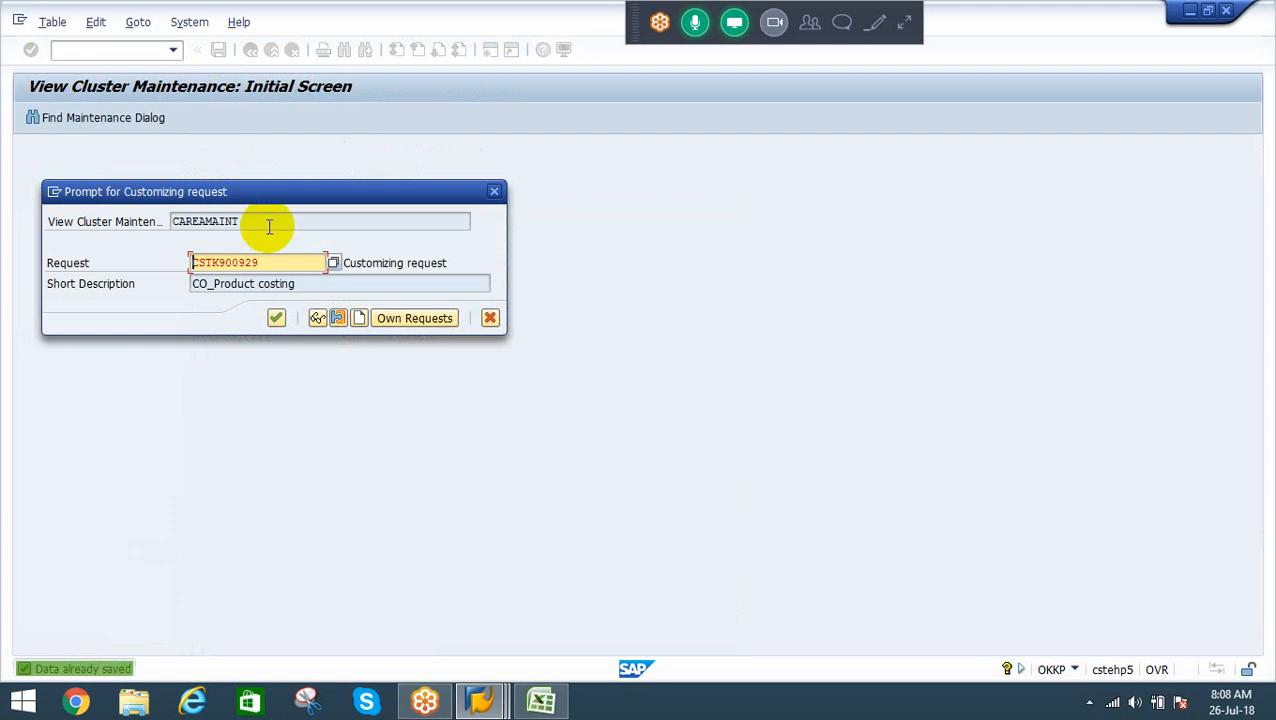
pyautogui.click(276, 318)
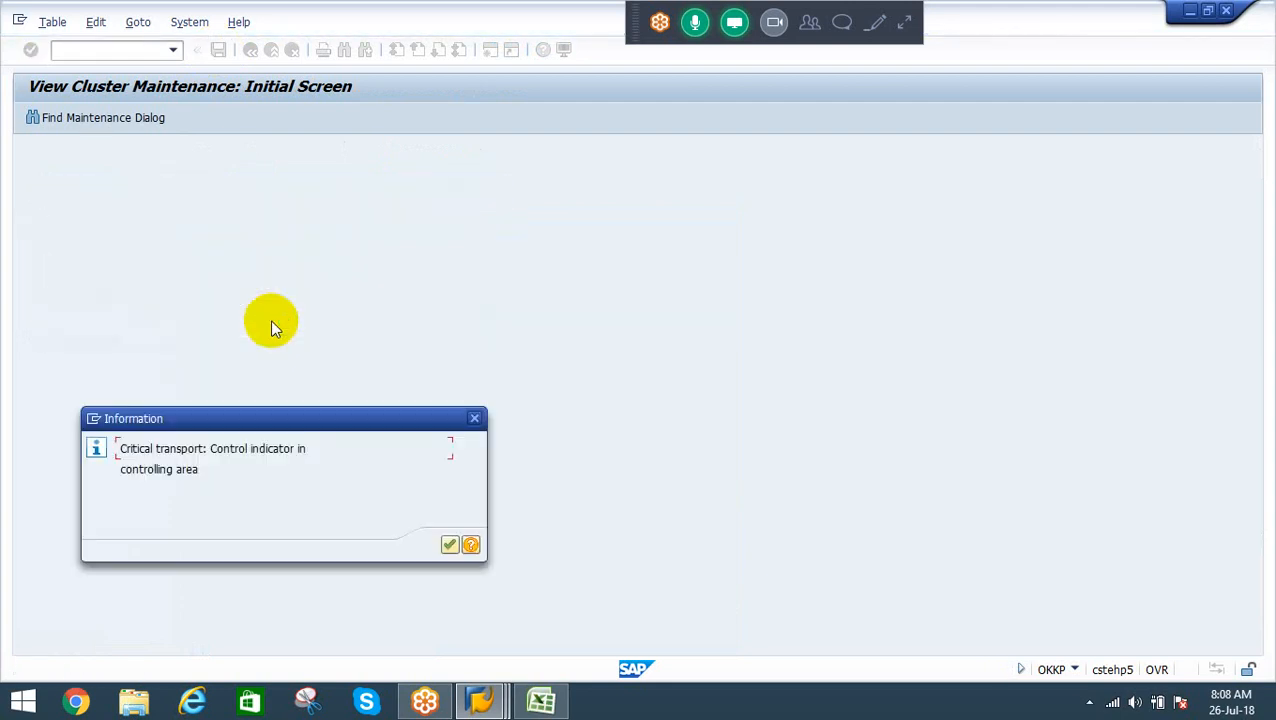
pyautogui.click(450, 545)
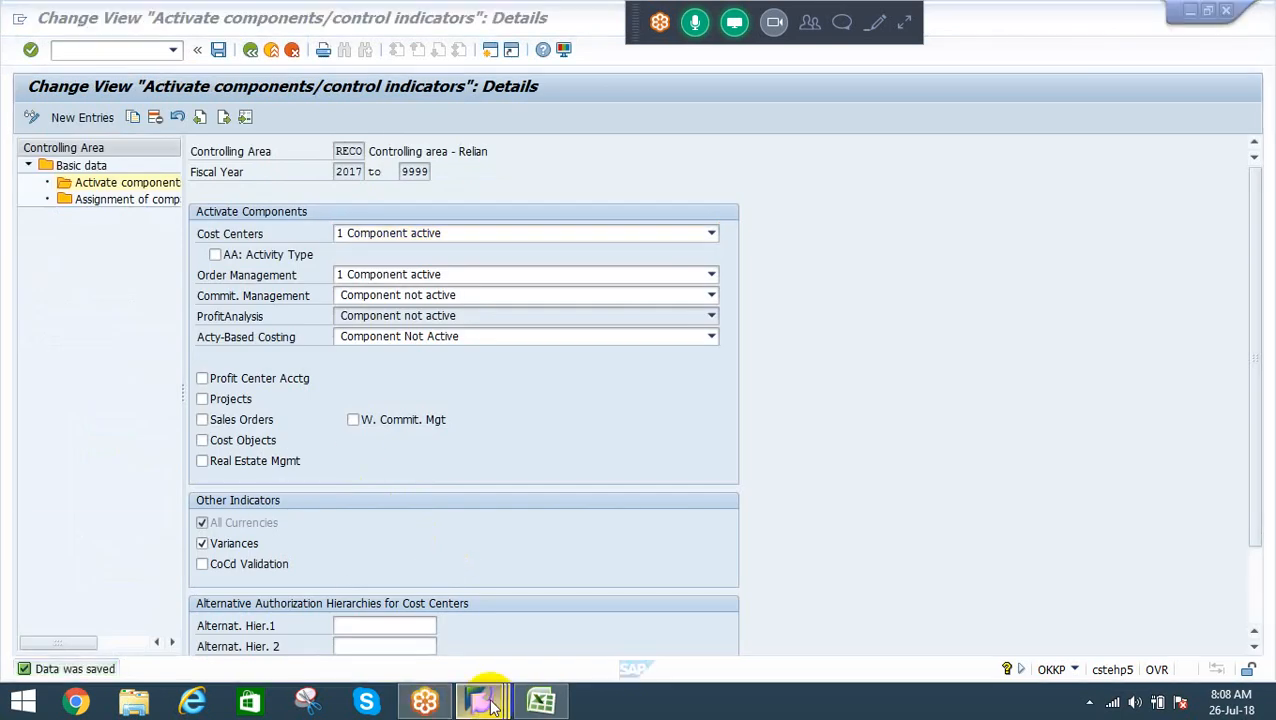
# In the session showing the field status variants, switch to transaction MIGO and load the production order for goods issue
pyautogui.moveTo(490, 703)
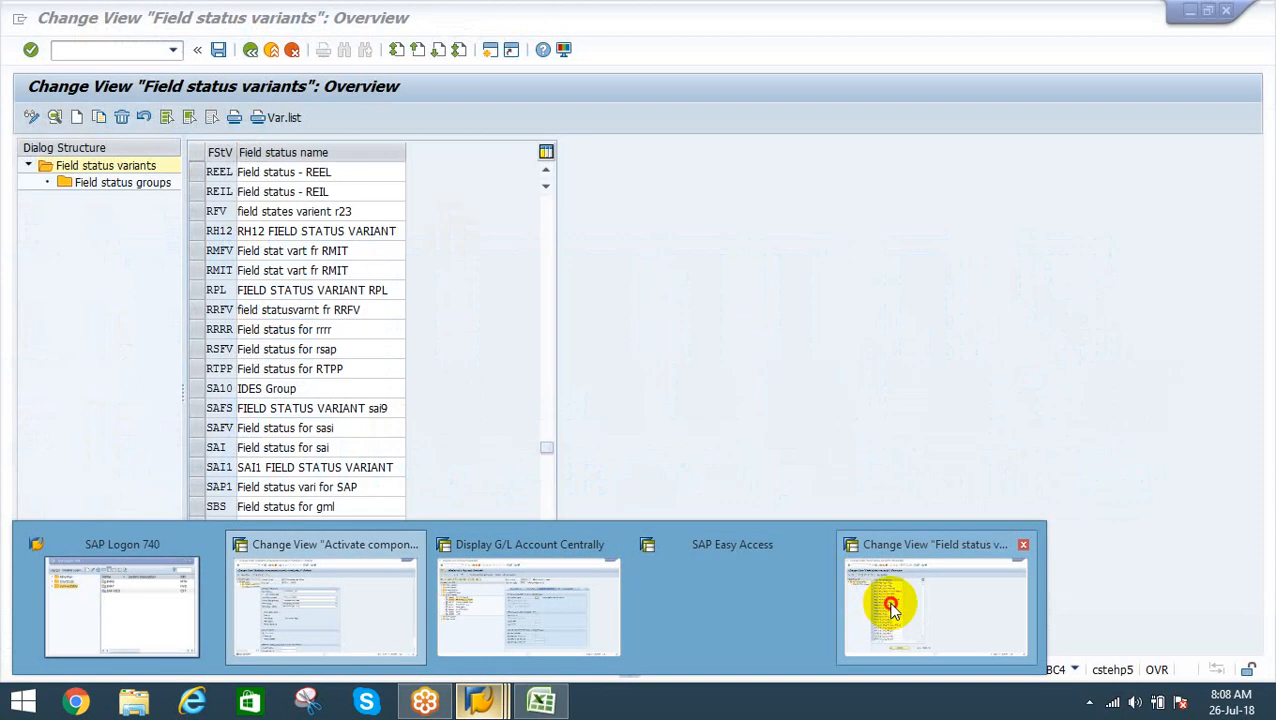
pyautogui.click(867, 618)
pyautogui.press('F3')
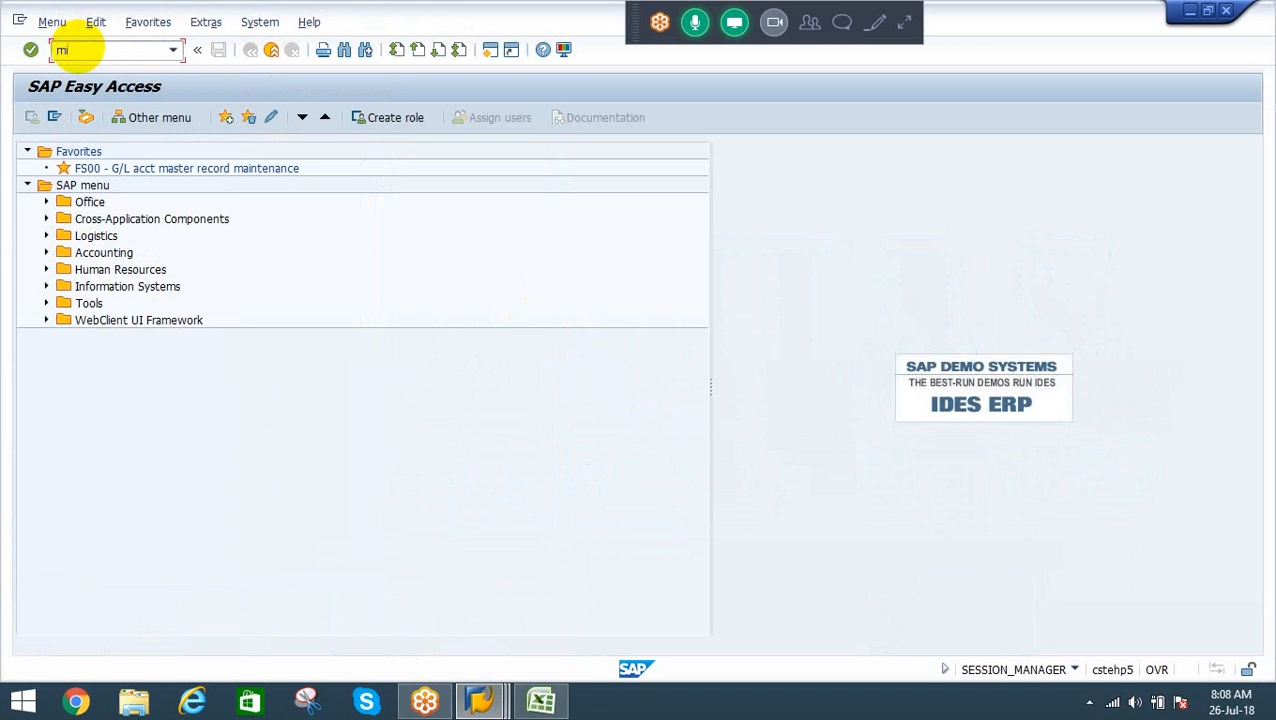
pyautogui.click(76, 50)
pyautogui.write('migo')
pyautogui.press('Return')
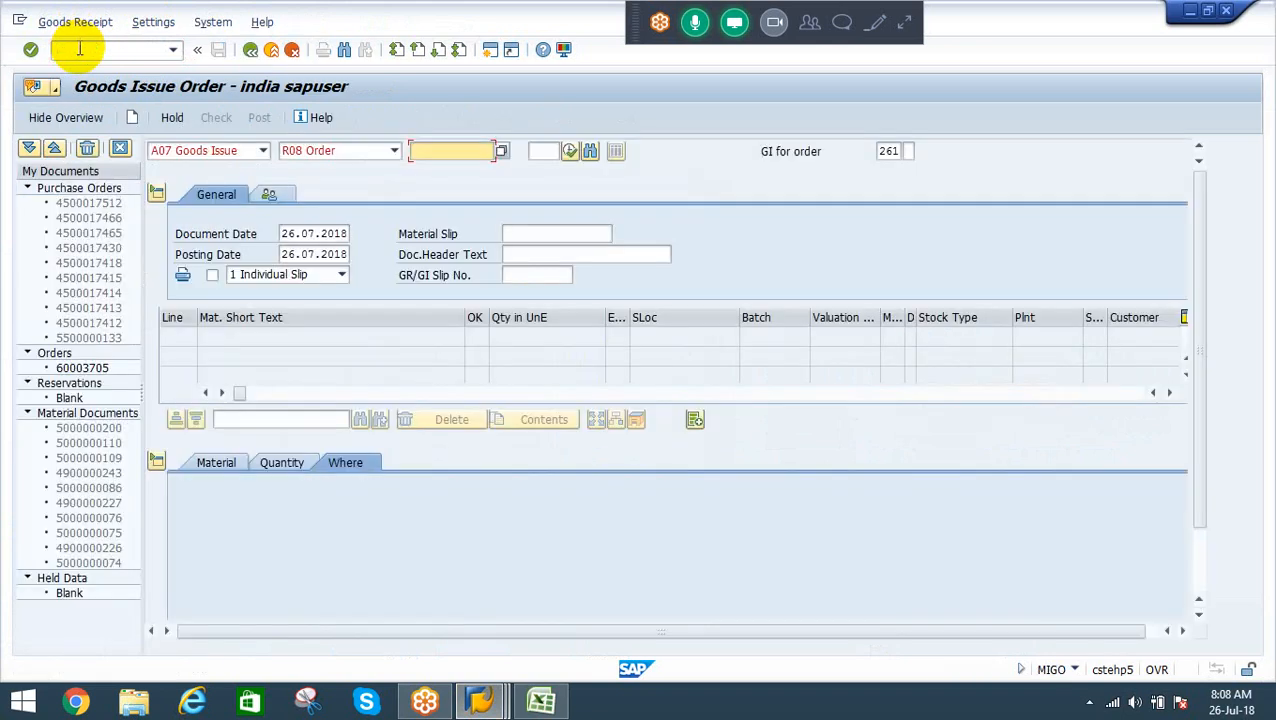
pyautogui.press('Return')
pyautogui.press('Return')
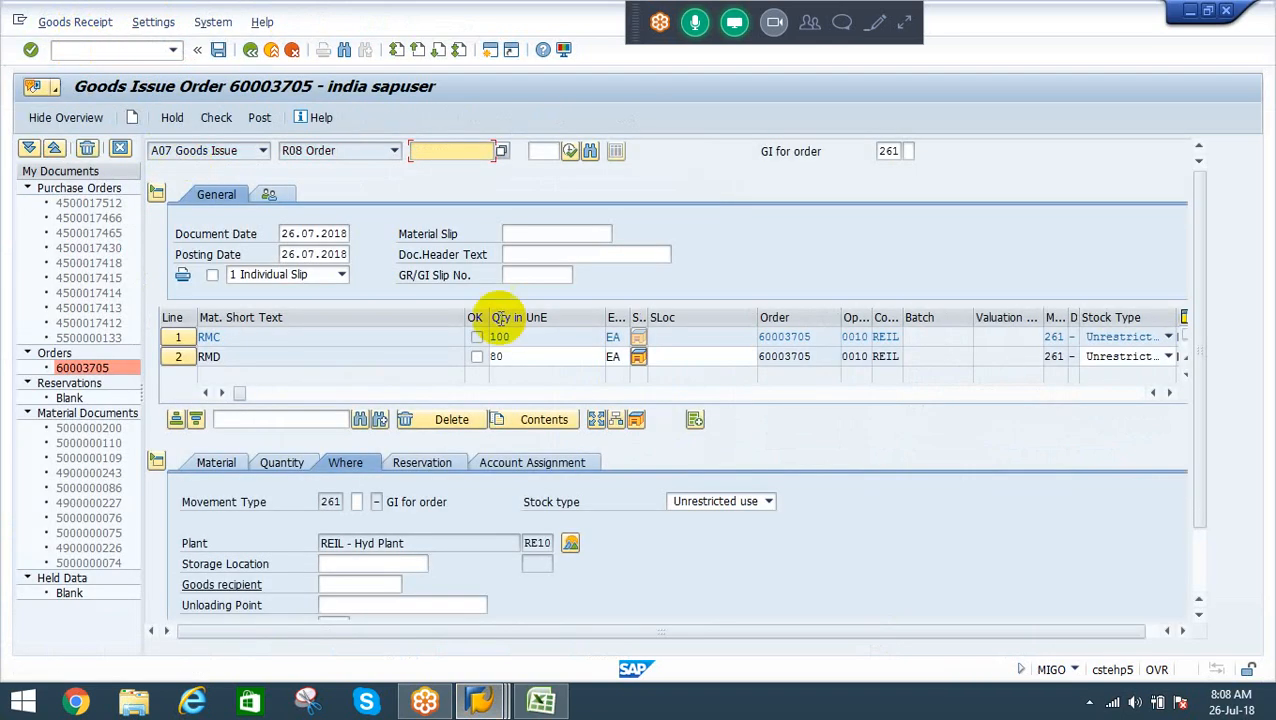
# Set component RMD's issue quantity to 25 EA and its storage location to SL1
pyautogui.doubleClick(508, 357)
pyautogui.write('25')
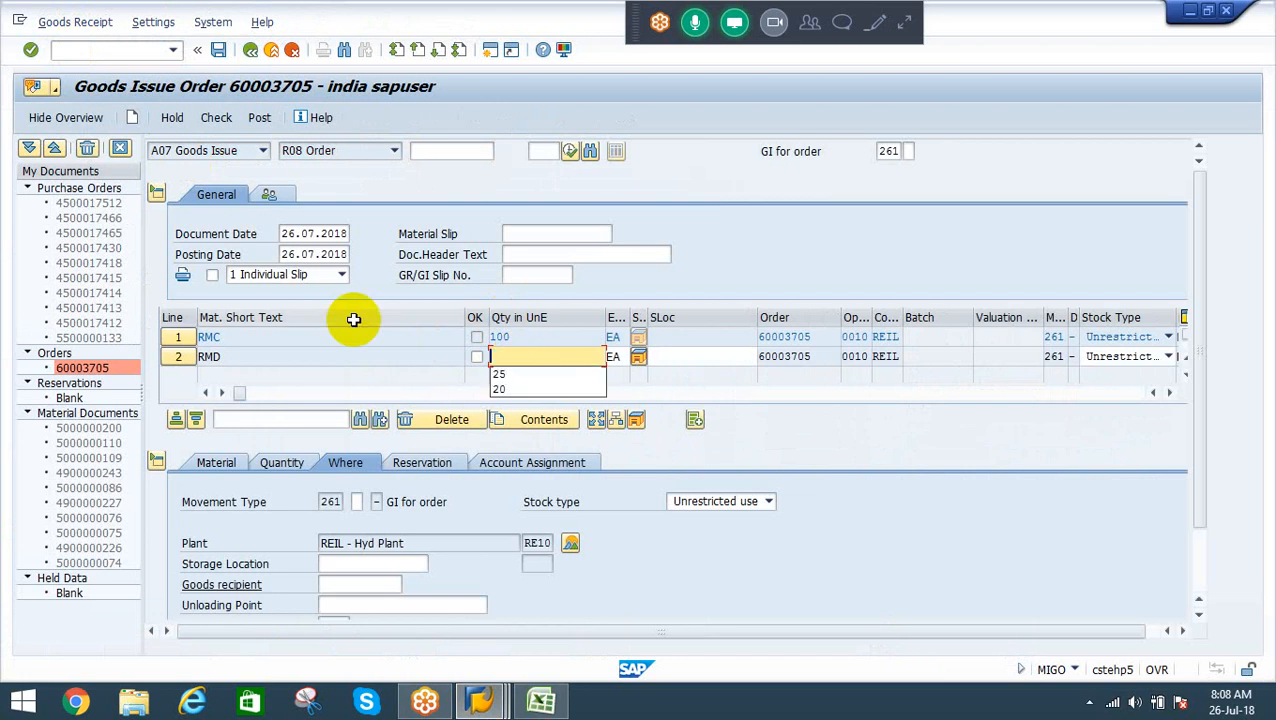
pyautogui.press('Return')
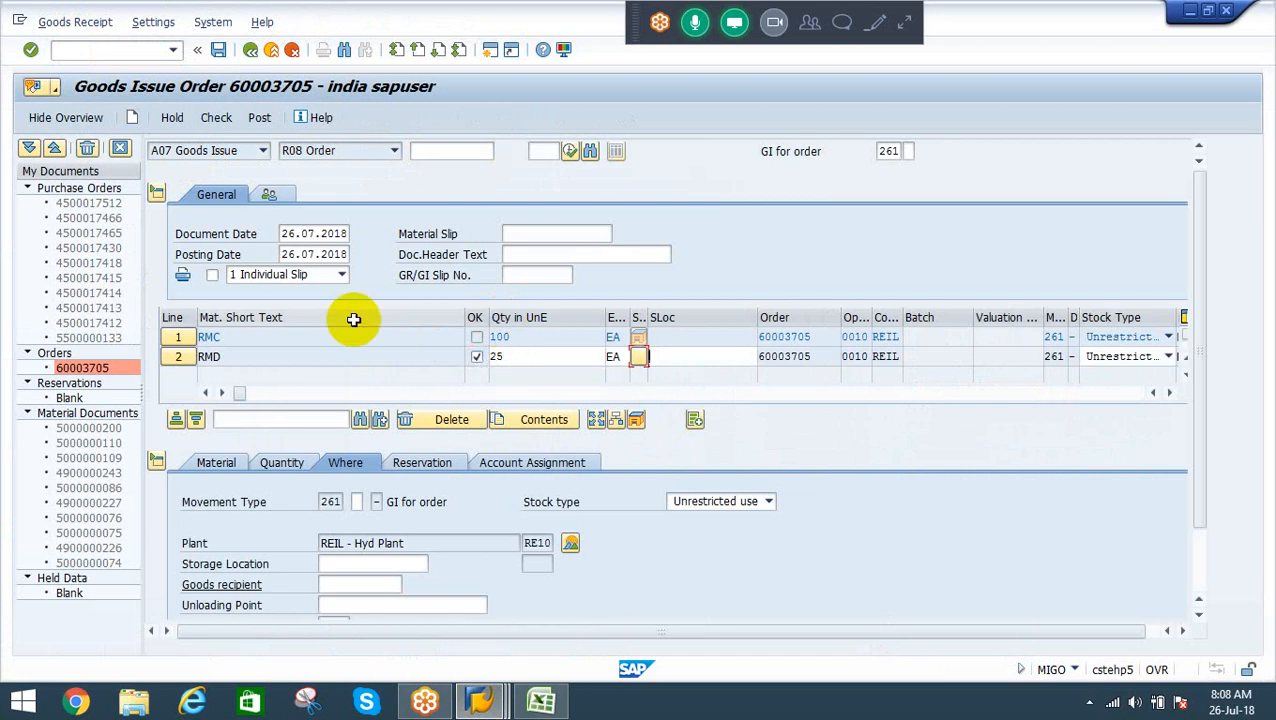
pyautogui.press('Tab')
pyautogui.write('SL1')
pyautogui.press('Return')
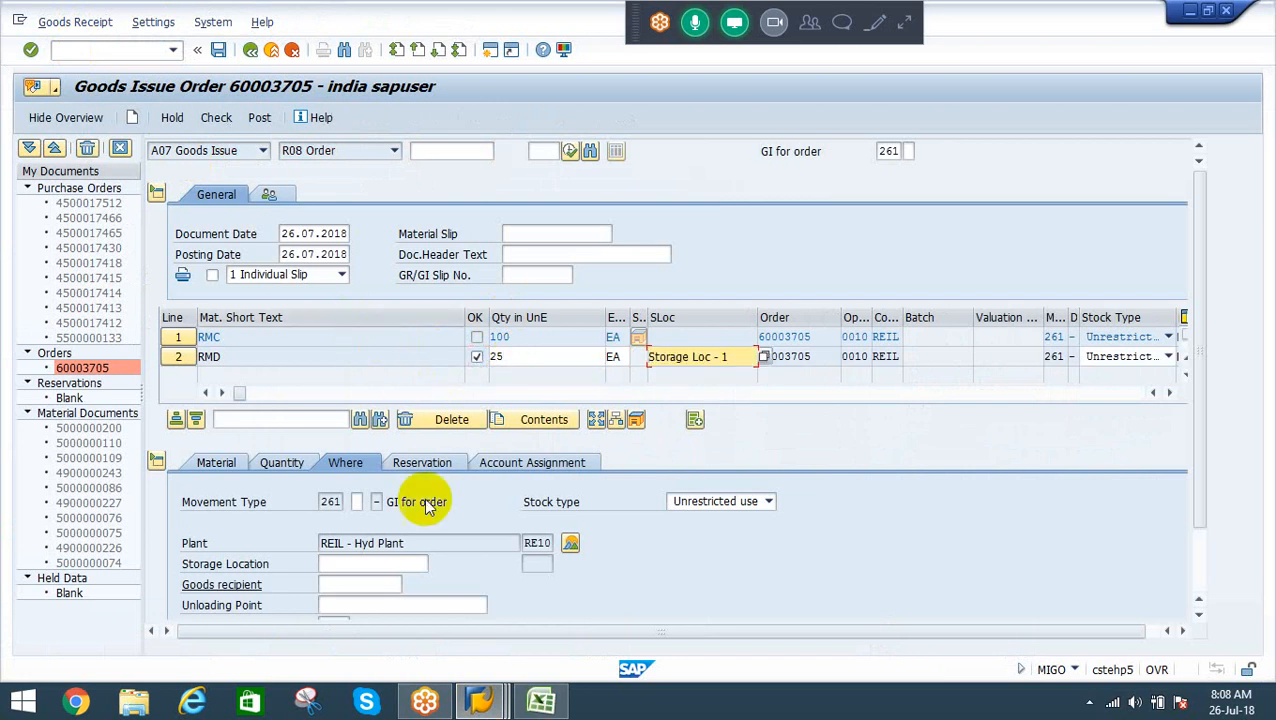
# Set component RMC's storage location to SL1 and its issue quantity to 20 EA in the item details
pyautogui.click(330, 565)
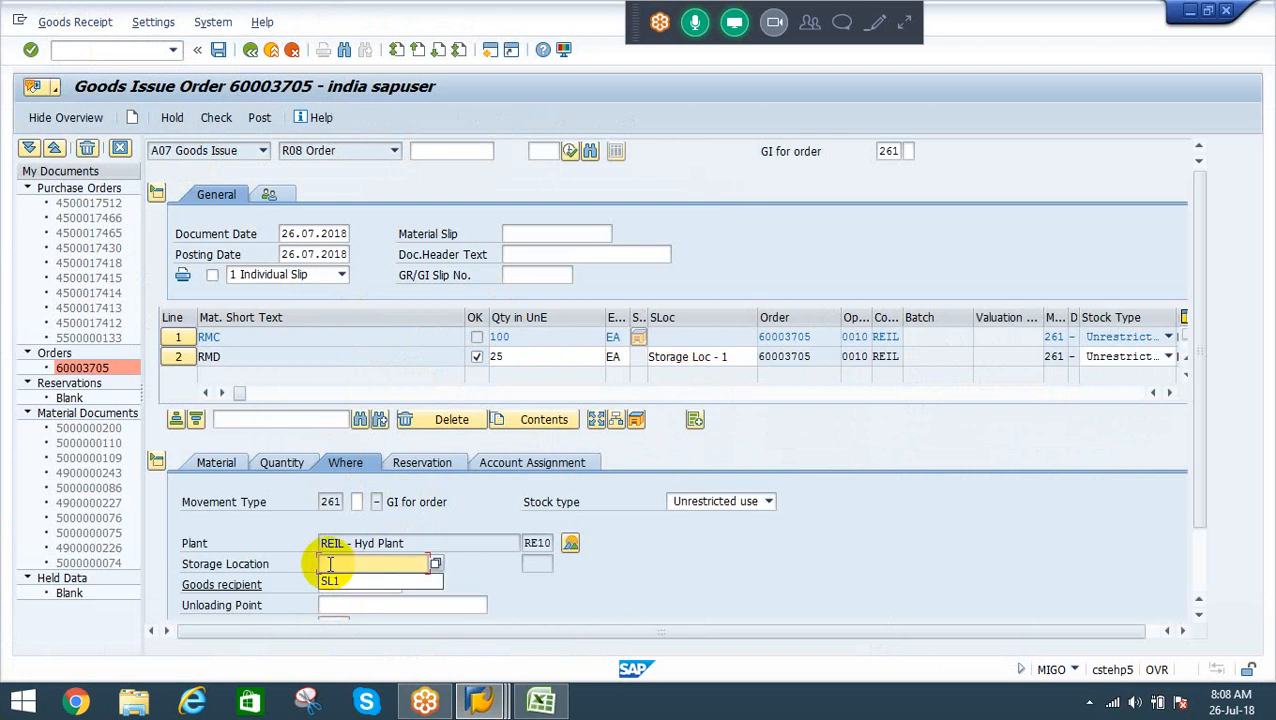
pyautogui.press('Down')
pyautogui.press('Return')
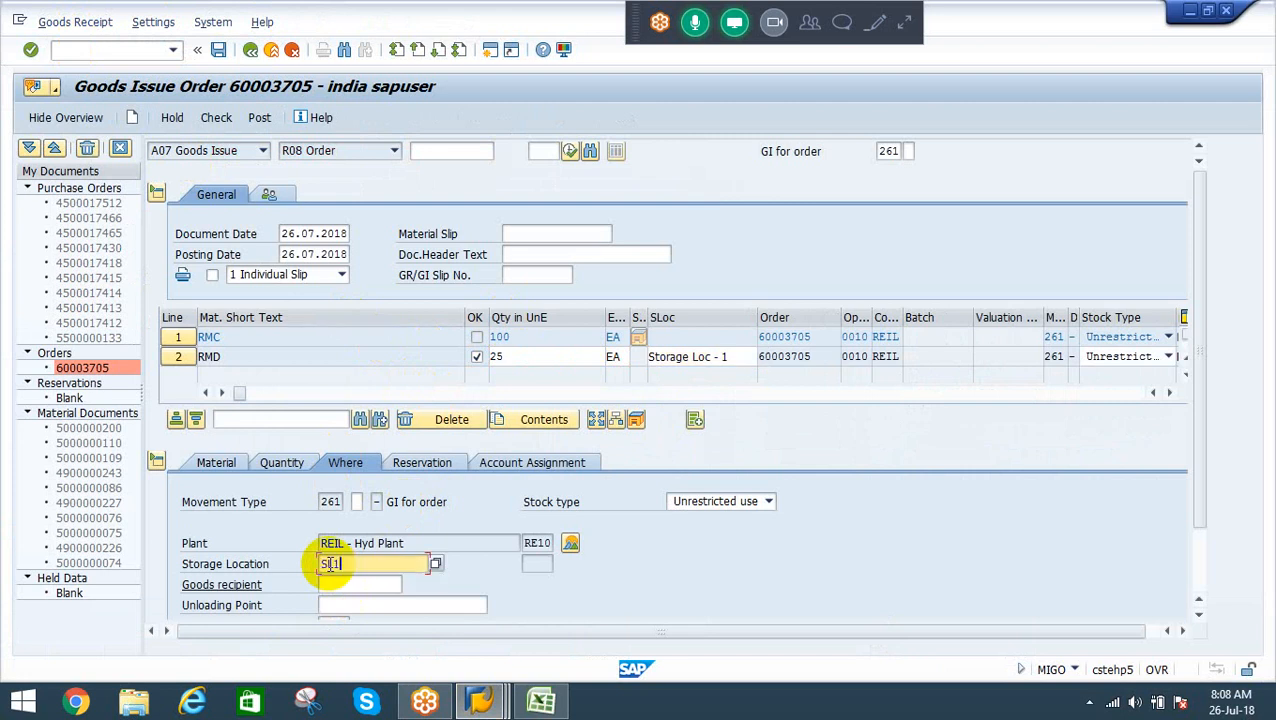
pyautogui.click(285, 473)
pyautogui.doubleClick(391, 501)
pyautogui.press('BackSpace')
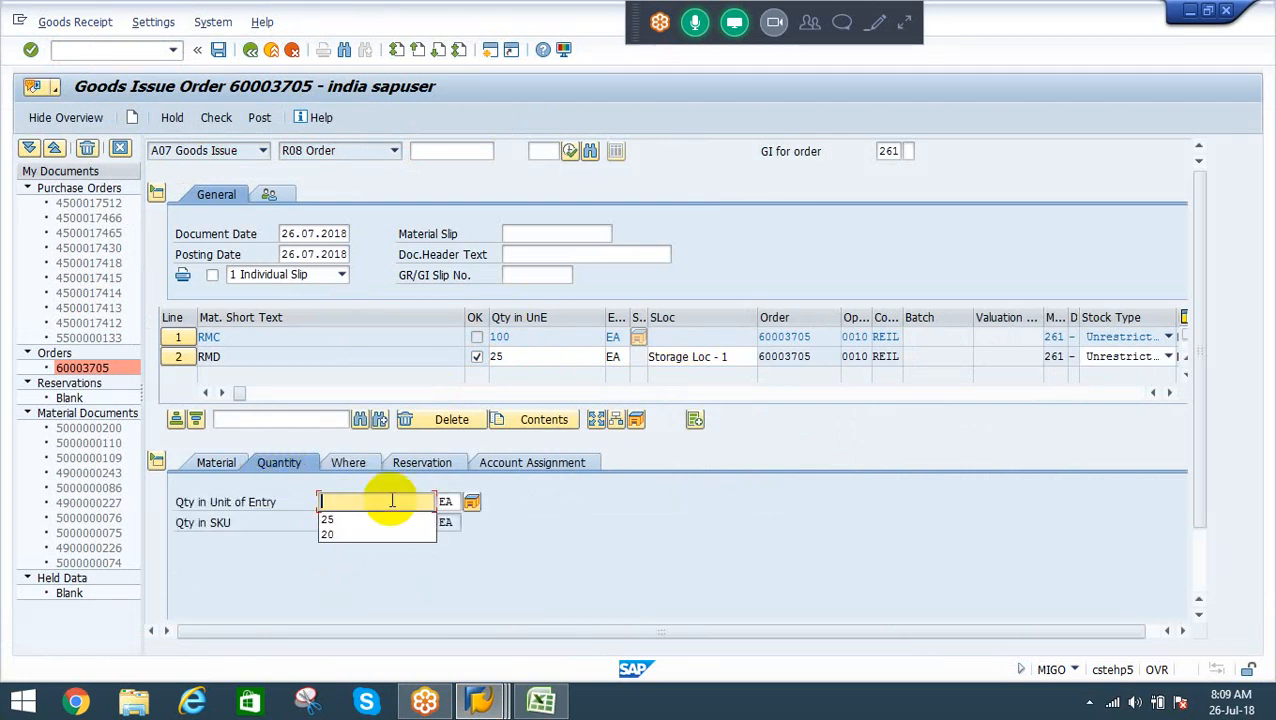
pyautogui.press('Down')
pyautogui.press('Down')
pyautogui.press('Return')
pyautogui.press('Return')
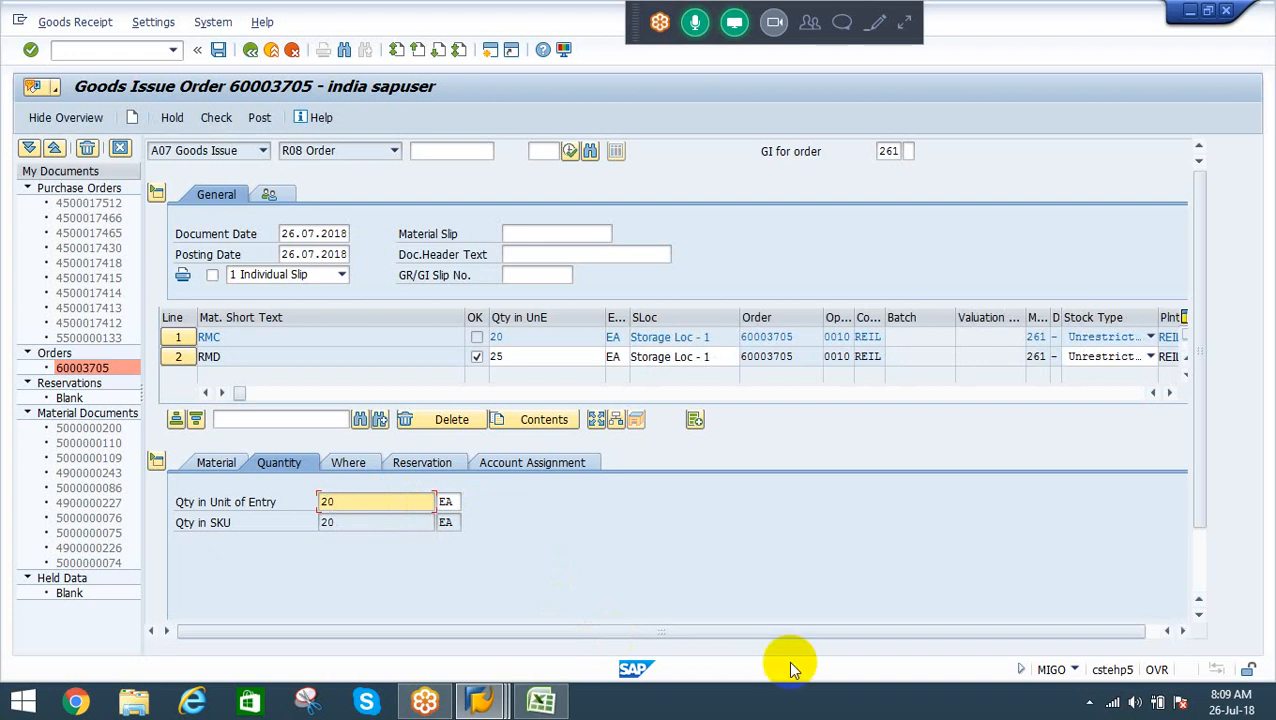
# Mark the RMC item as OK, and check and post the goods issue
pyautogui.click(1201, 579)
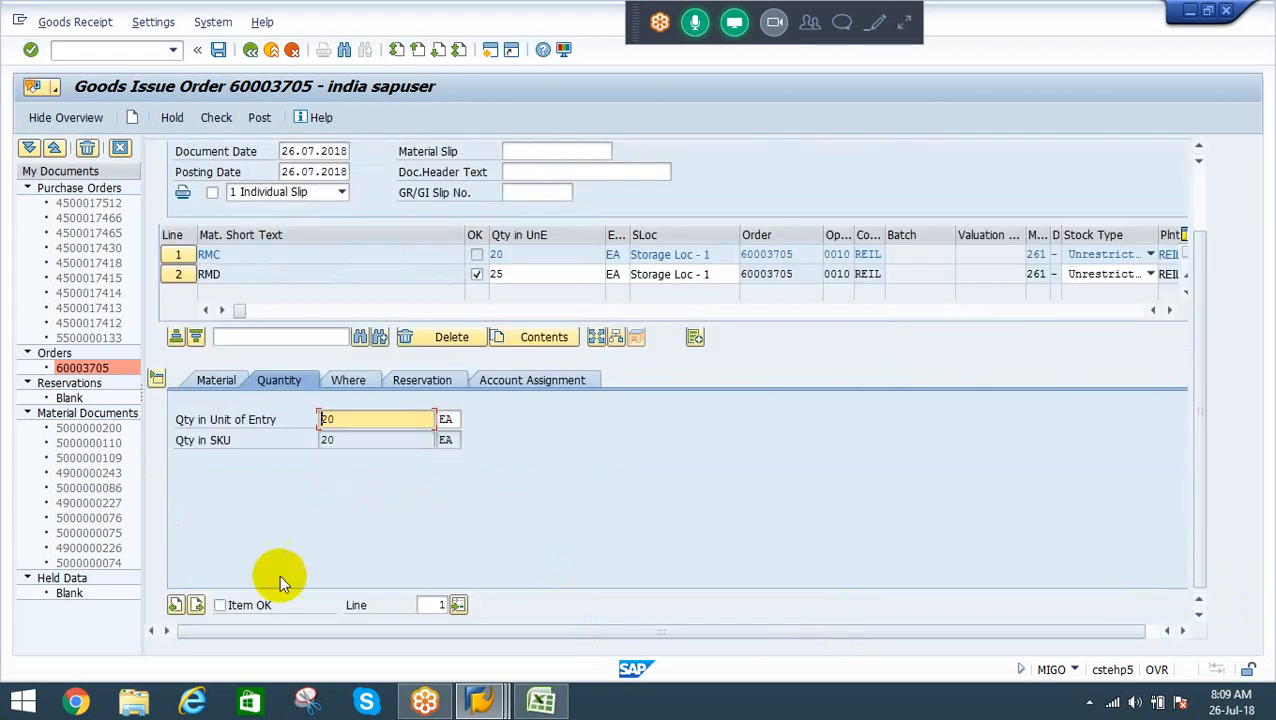
pyautogui.click(241, 606)
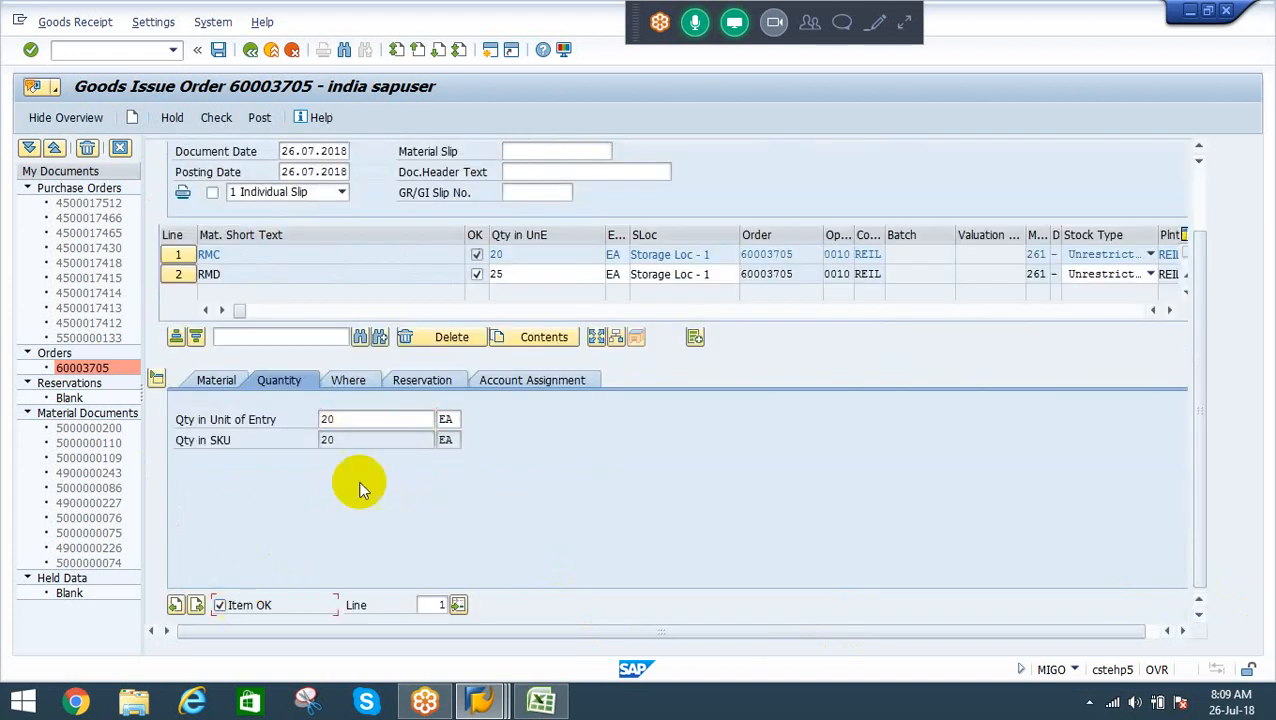
pyautogui.click(219, 117)
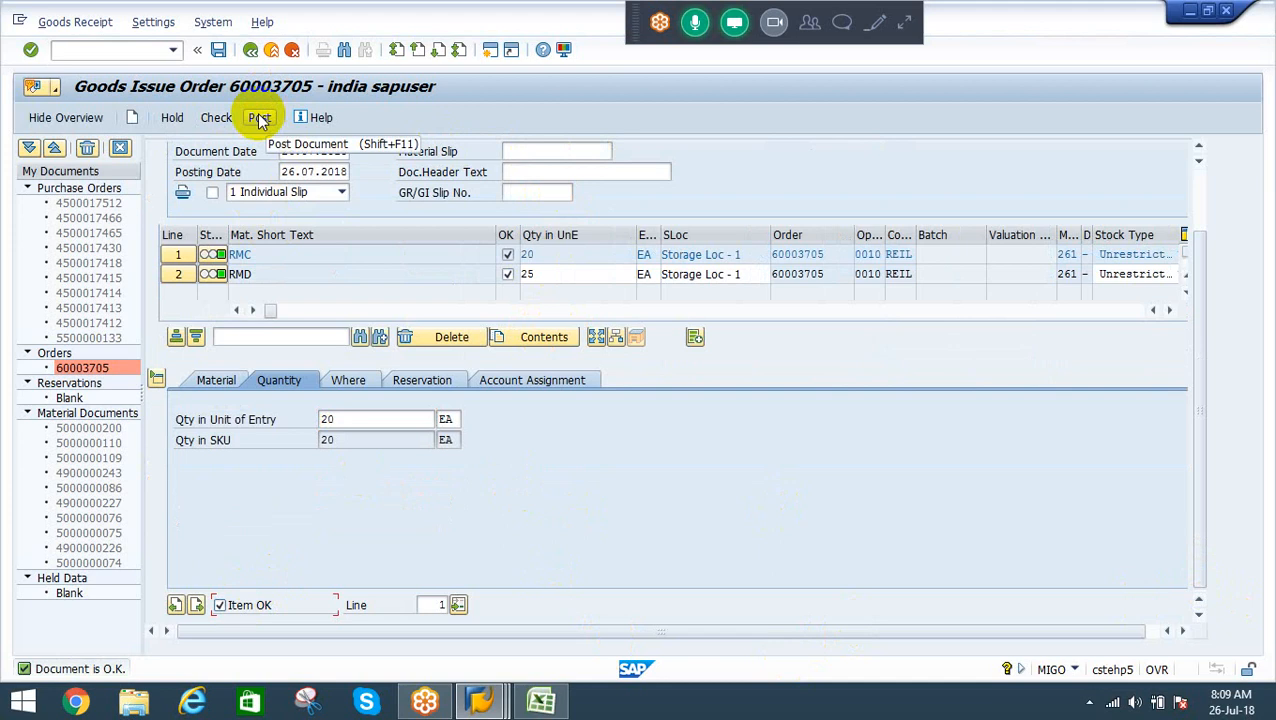
pyautogui.click(259, 119)
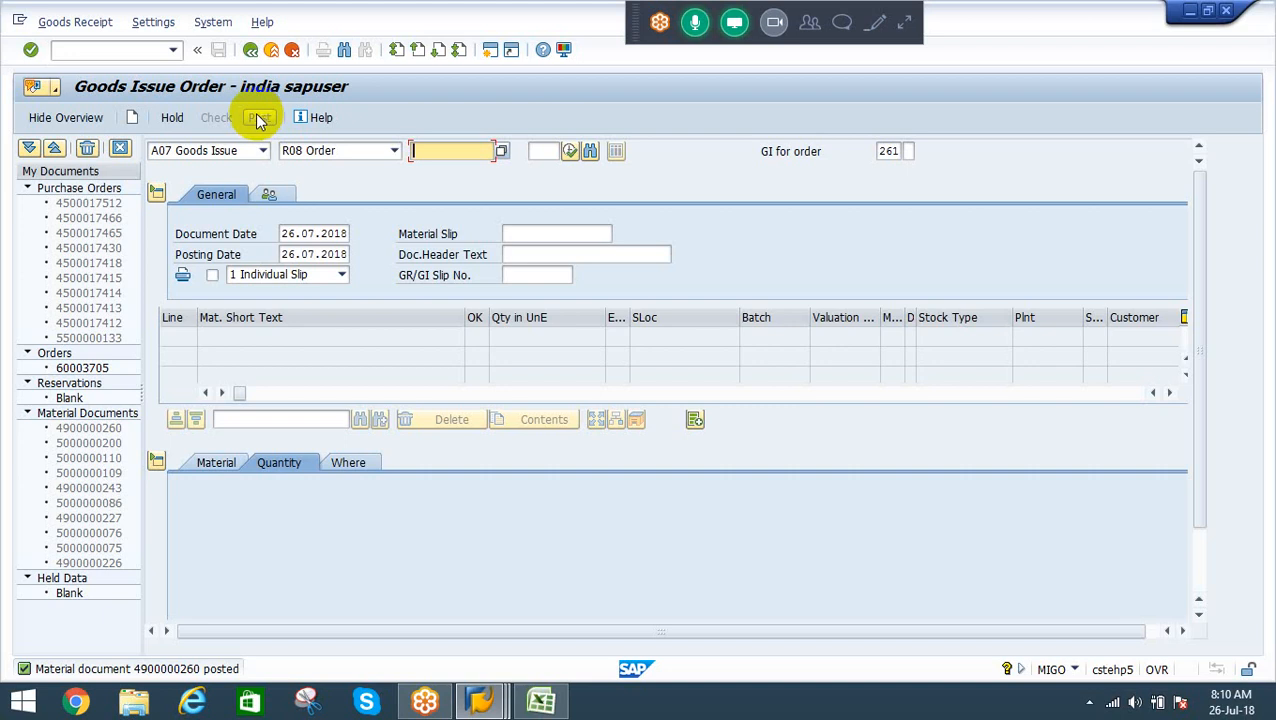
# Change the MIGO action to A04 Display and open the newly posted material document
pyautogui.click(192, 150)
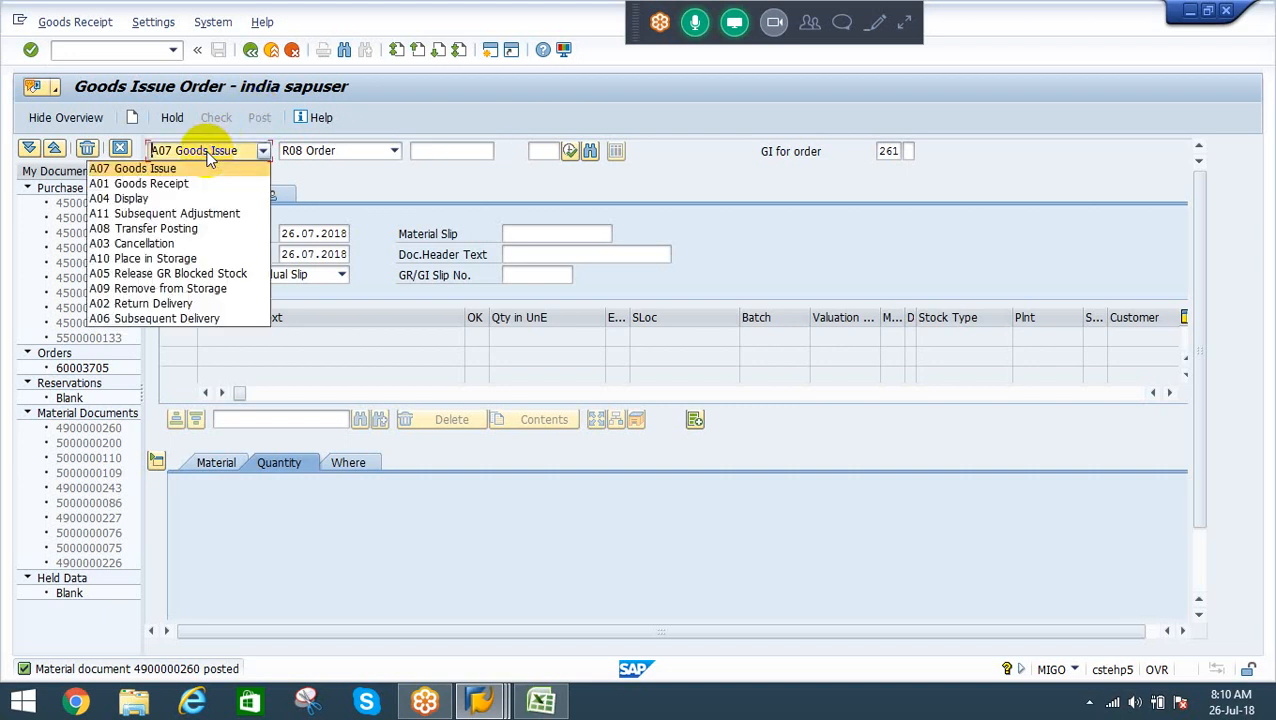
pyautogui.click(160, 198)
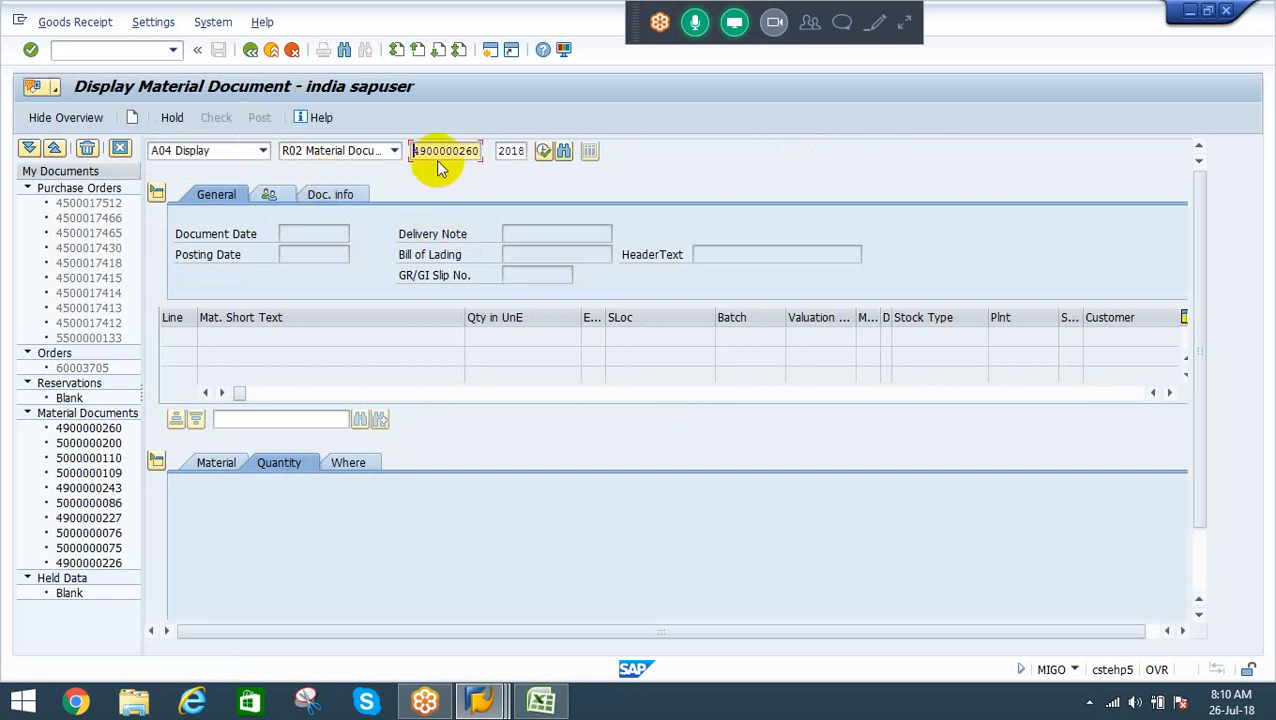
pyautogui.press('Return')
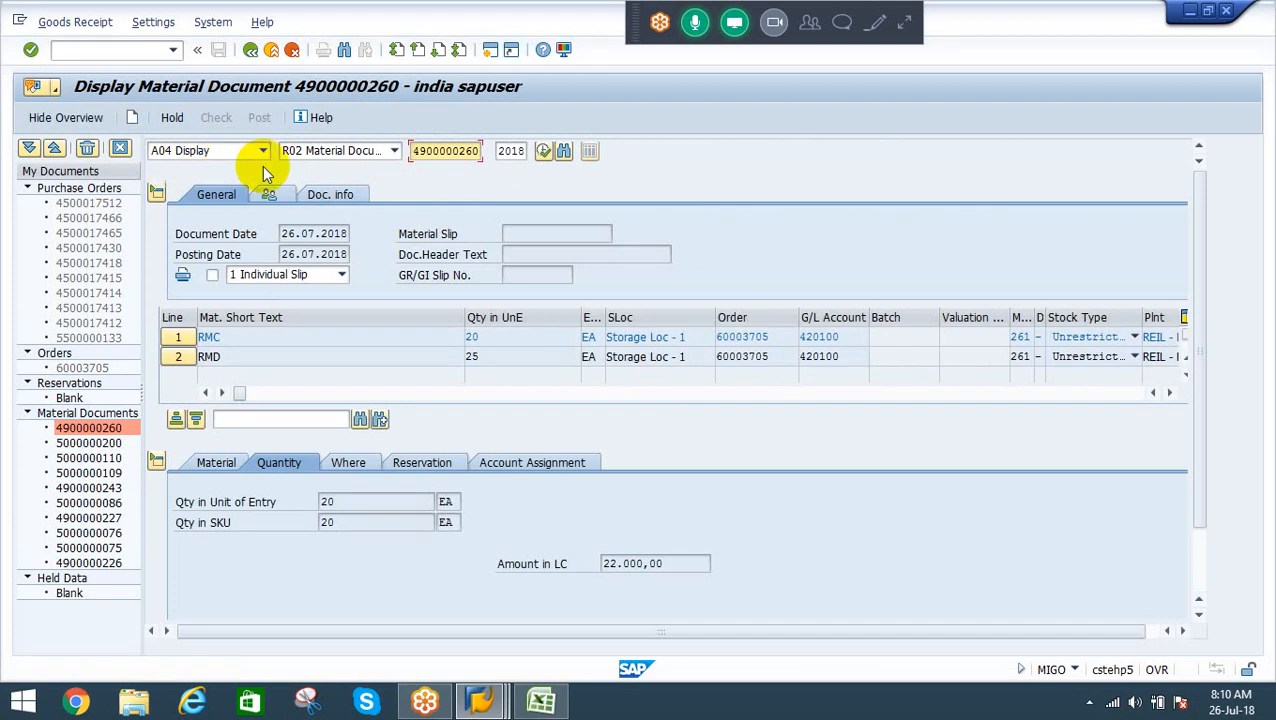
# Open the accounting document among the material document's FI documents and examine its inventory and RM consumption line items
pyautogui.click(333, 197)
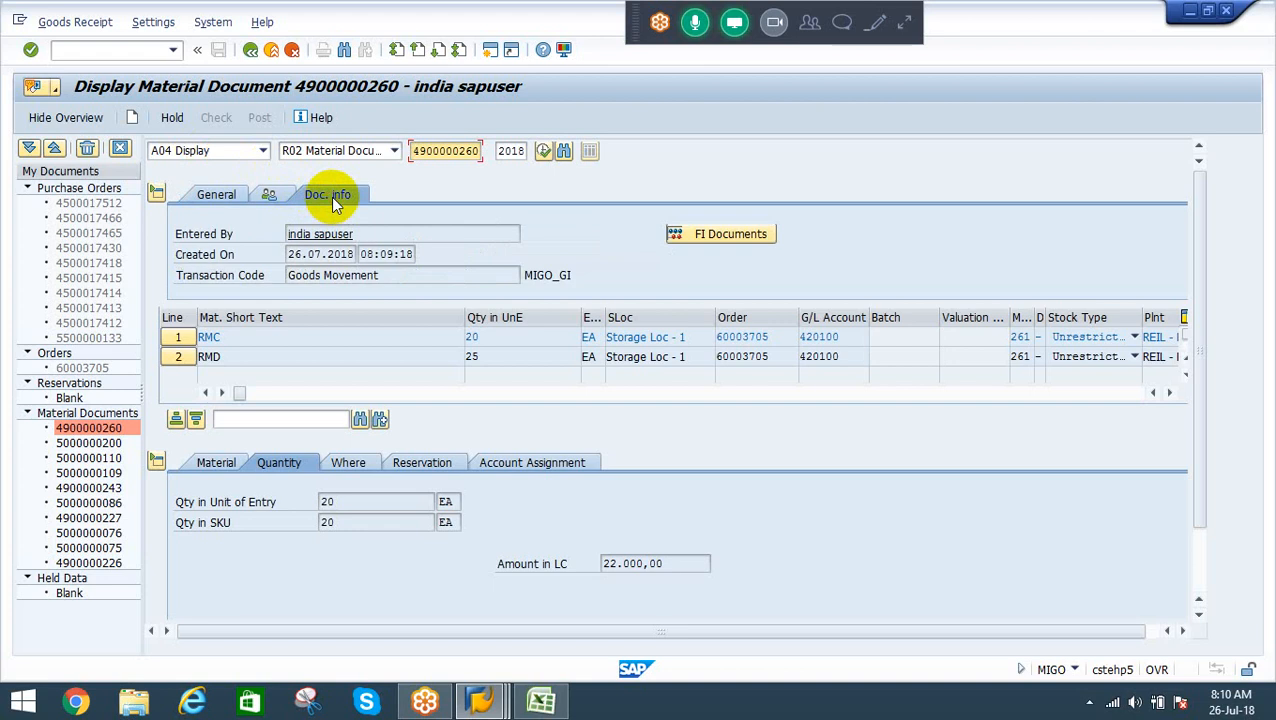
pyautogui.click(727, 236)
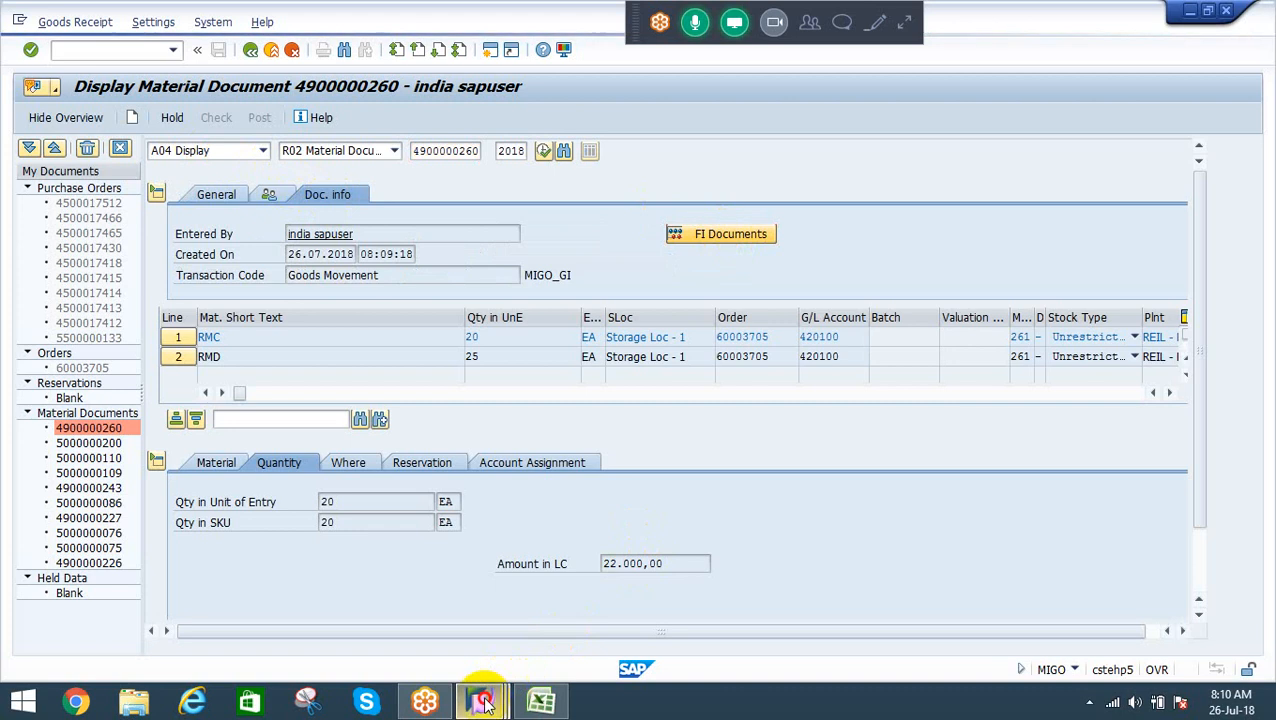
pyautogui.click(483, 703)
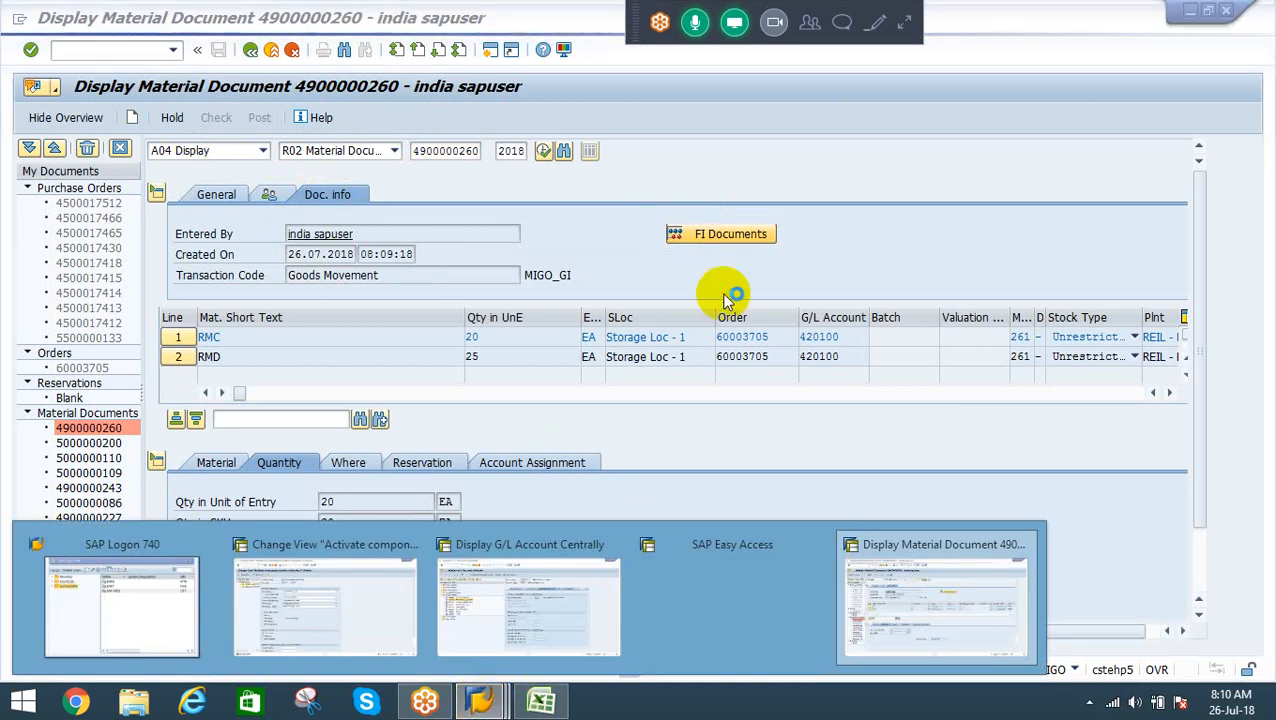
pyautogui.click(720, 241)
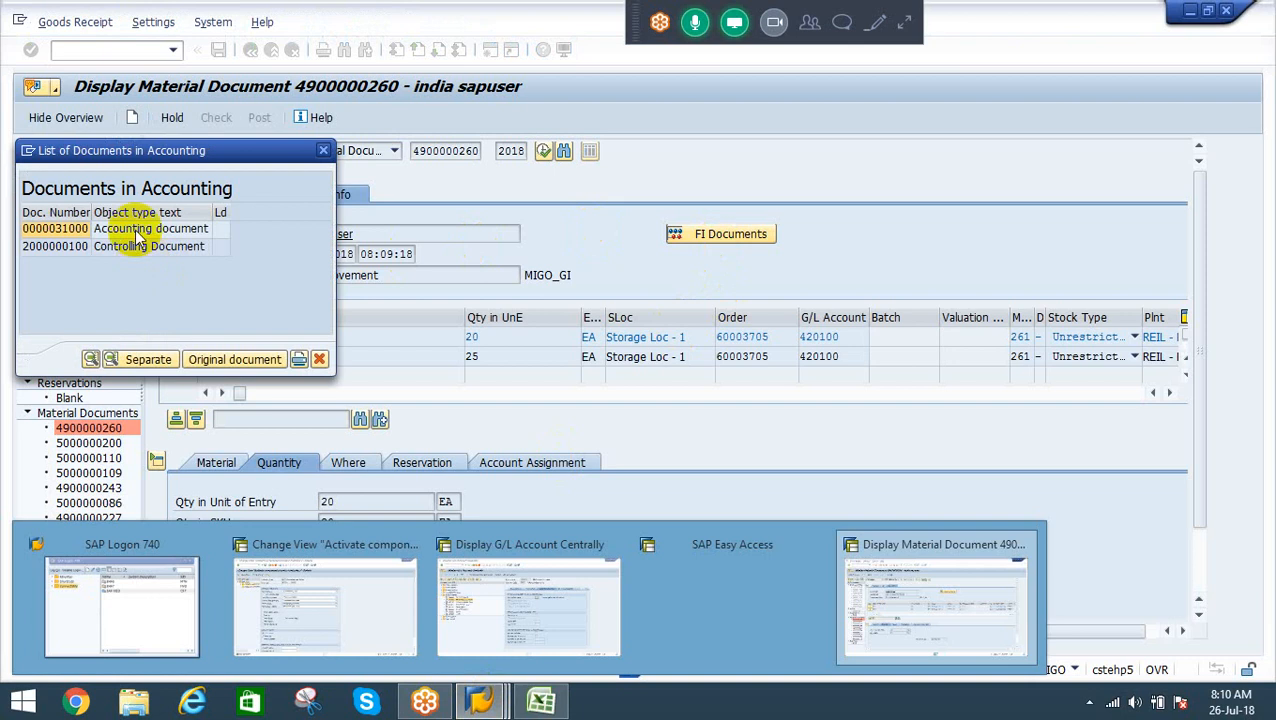
pyautogui.click(140, 231)
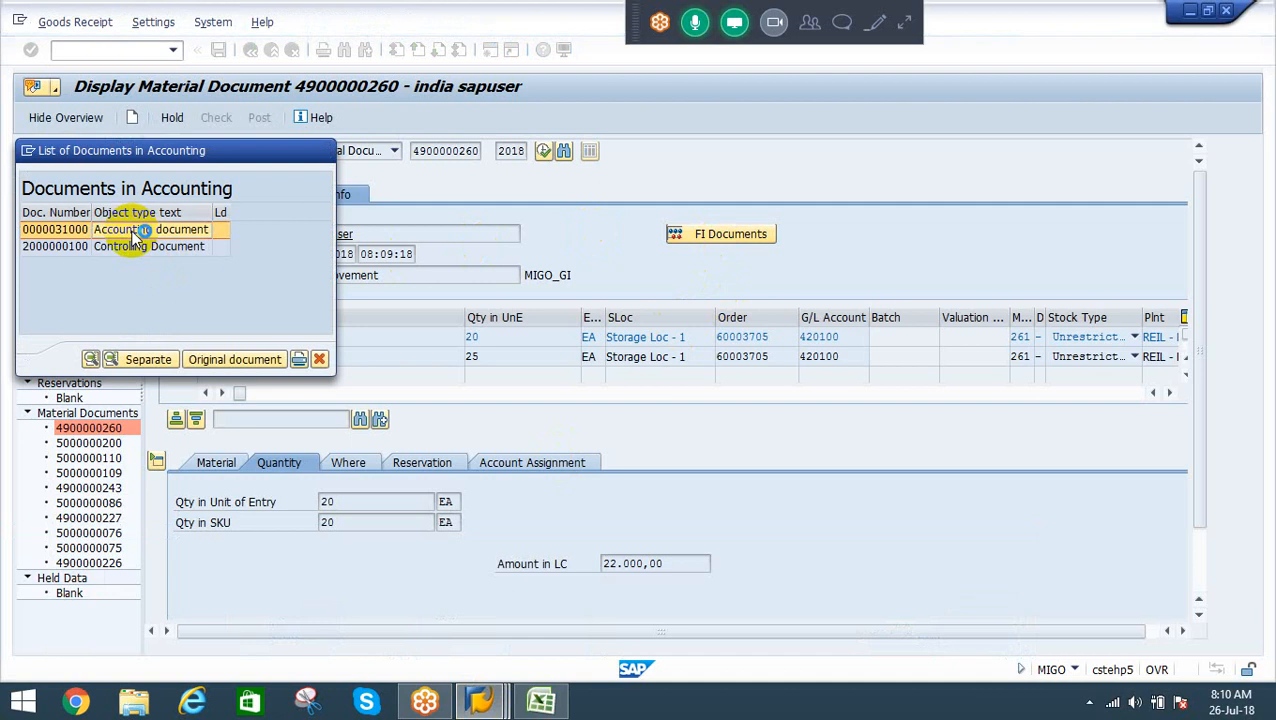
pyautogui.doubleClick(139, 231)
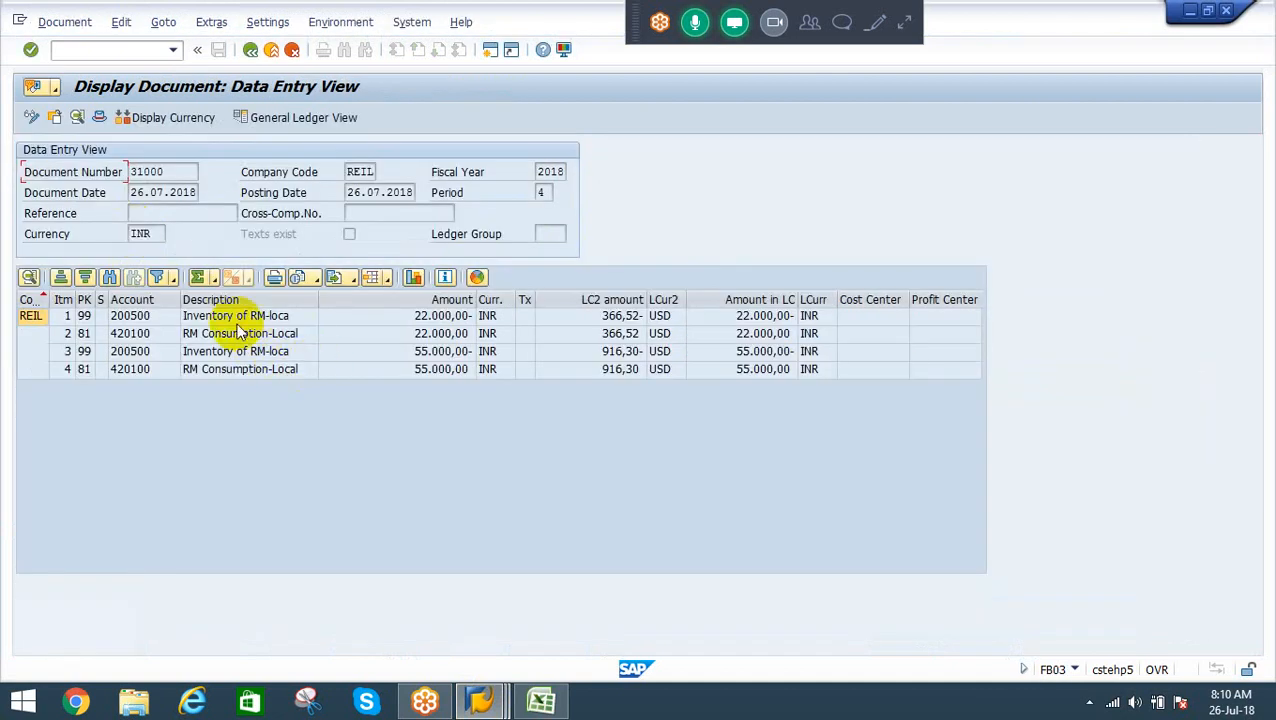
pyautogui.click(242, 318)
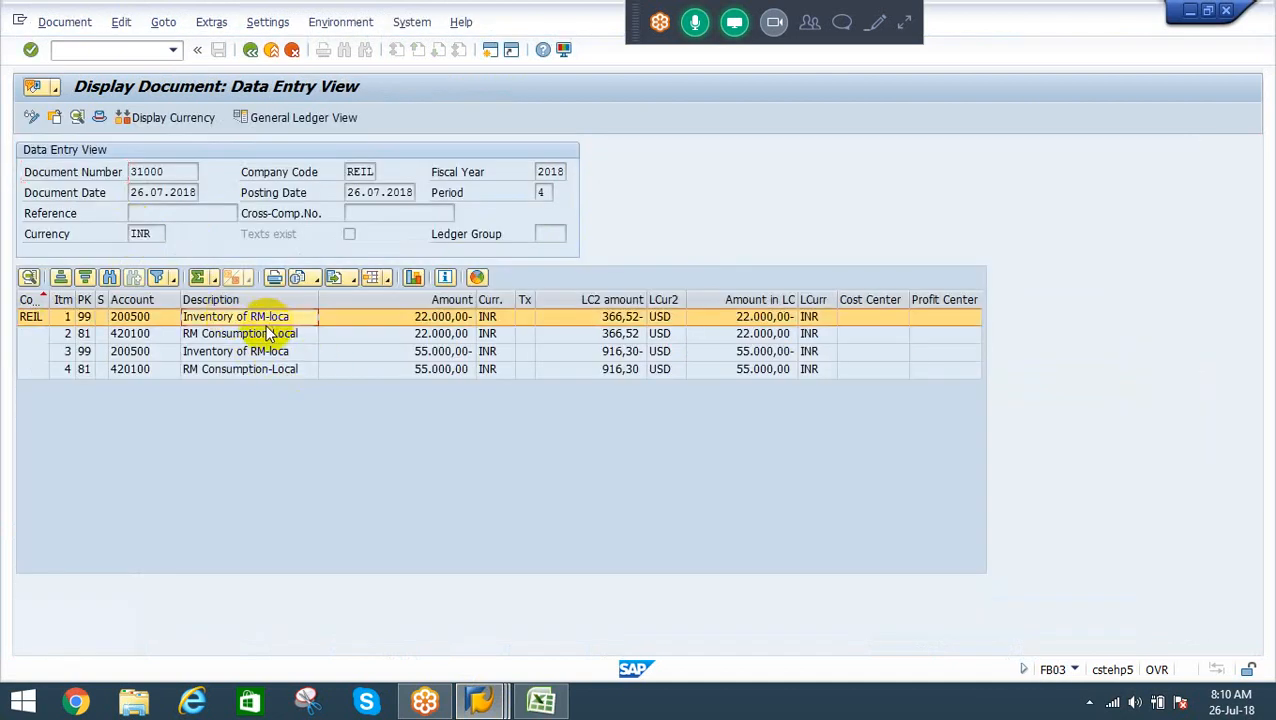
pyautogui.click(419, 338)
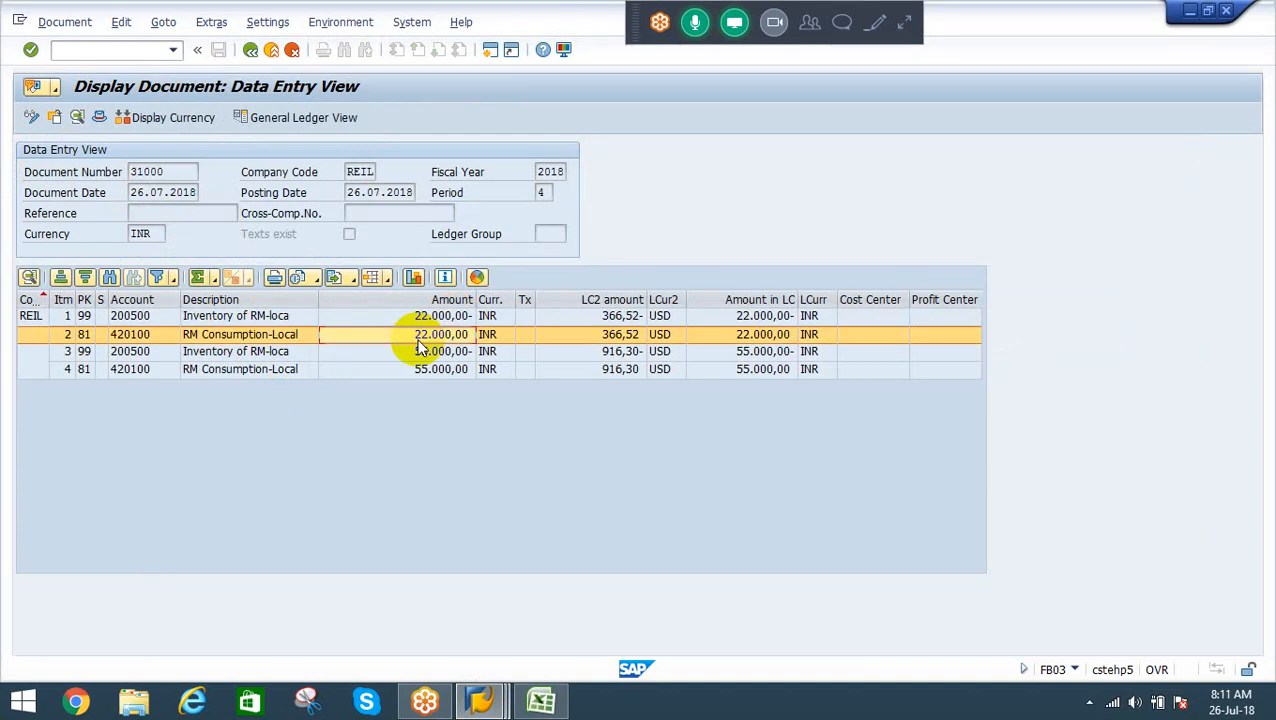
pyautogui.click(429, 373)
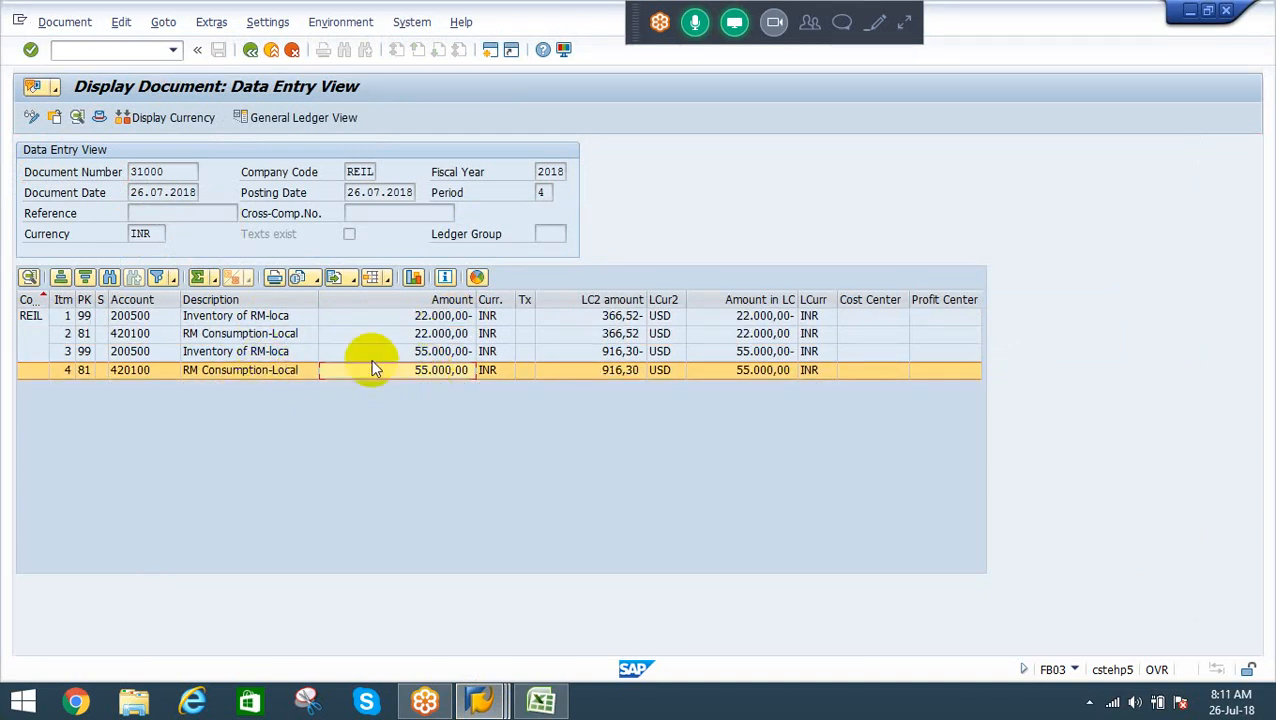
pyautogui.click(440, 352)
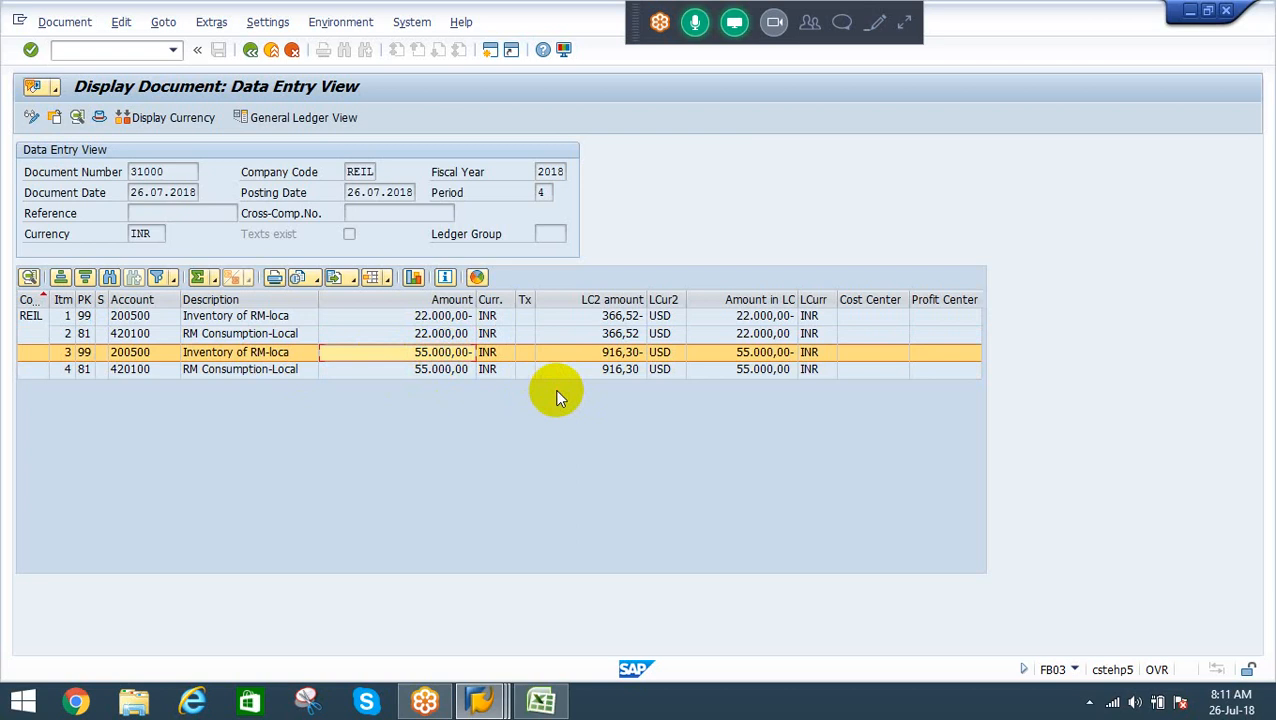
# Switch to the session with the controlling area components, leave it back to SAP Easy Access, and start transaction OBYC
pyautogui.click(480, 700)
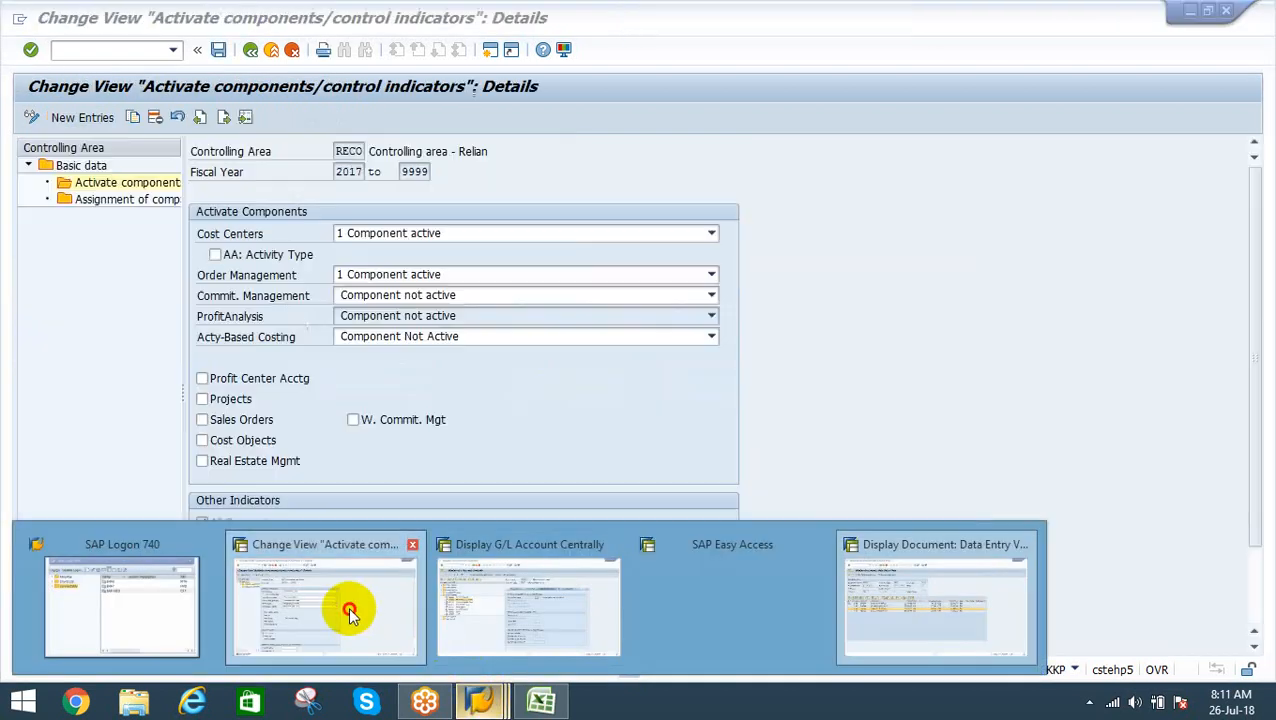
pyautogui.click(348, 606)
pyautogui.press('F3')
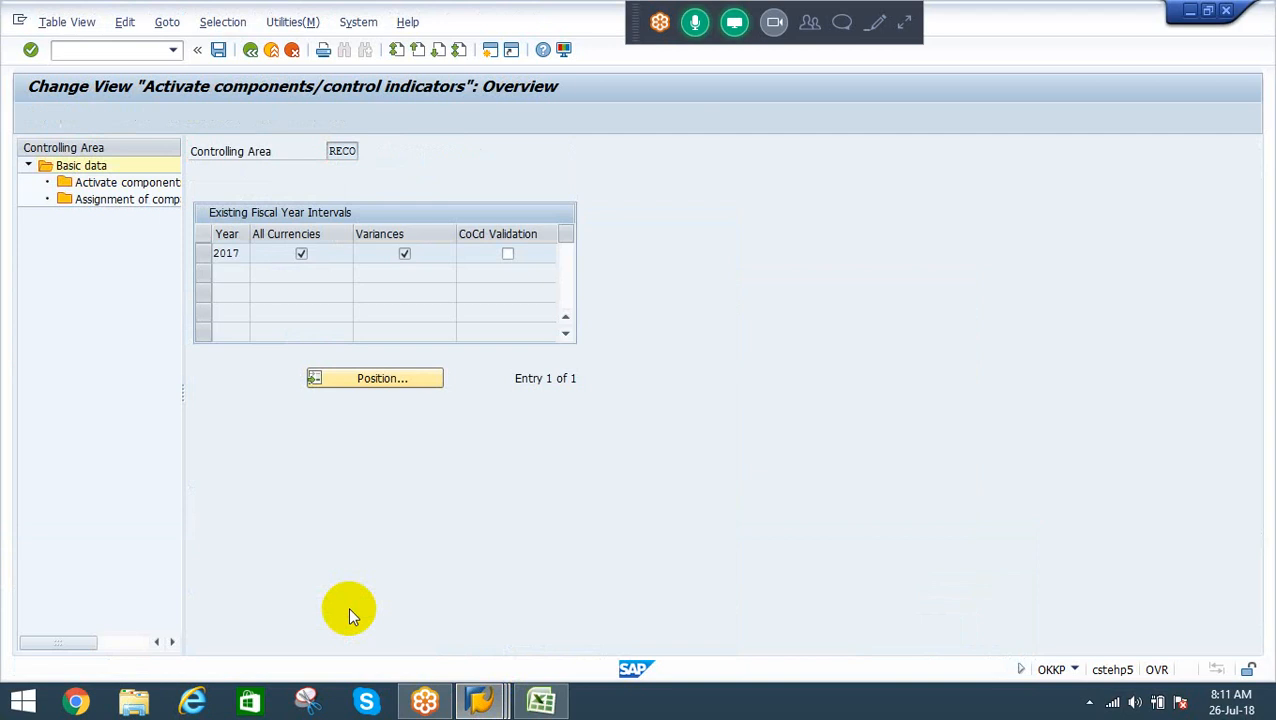
pyautogui.press('F3')
pyautogui.press('F3')
pyautogui.press('F3')
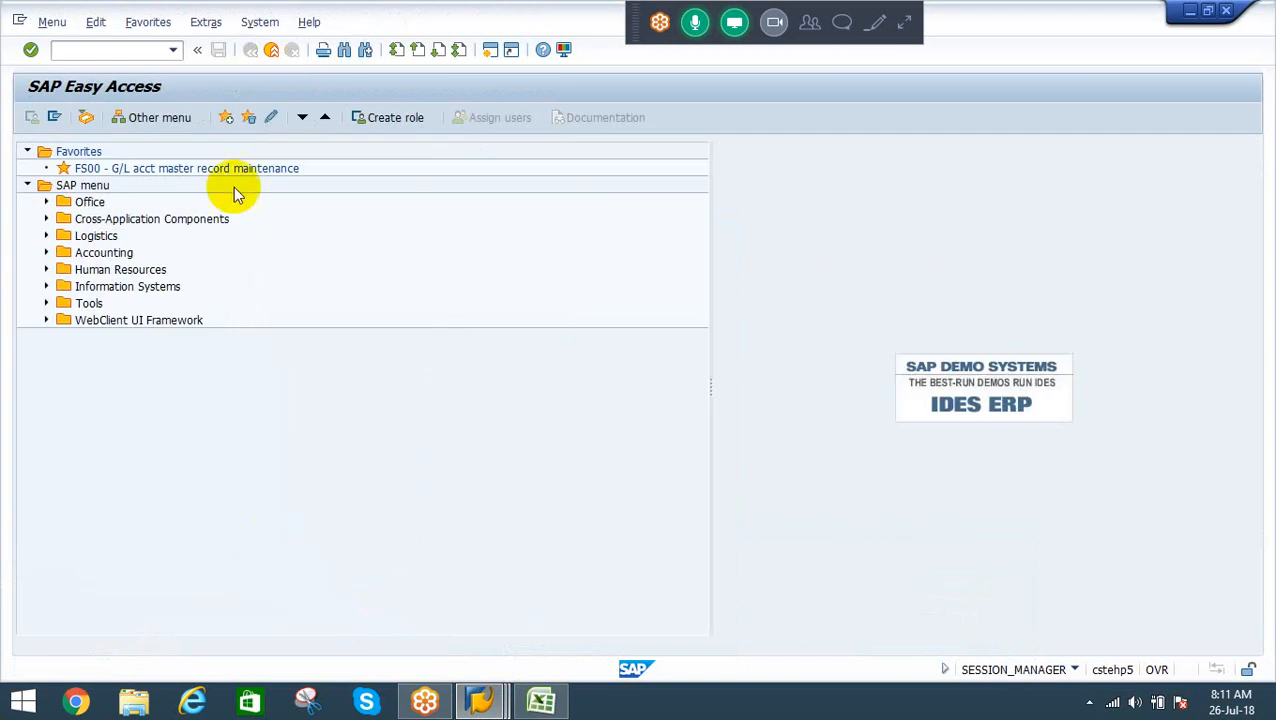
pyautogui.click(62, 50)
pyautogui.write('obyc')
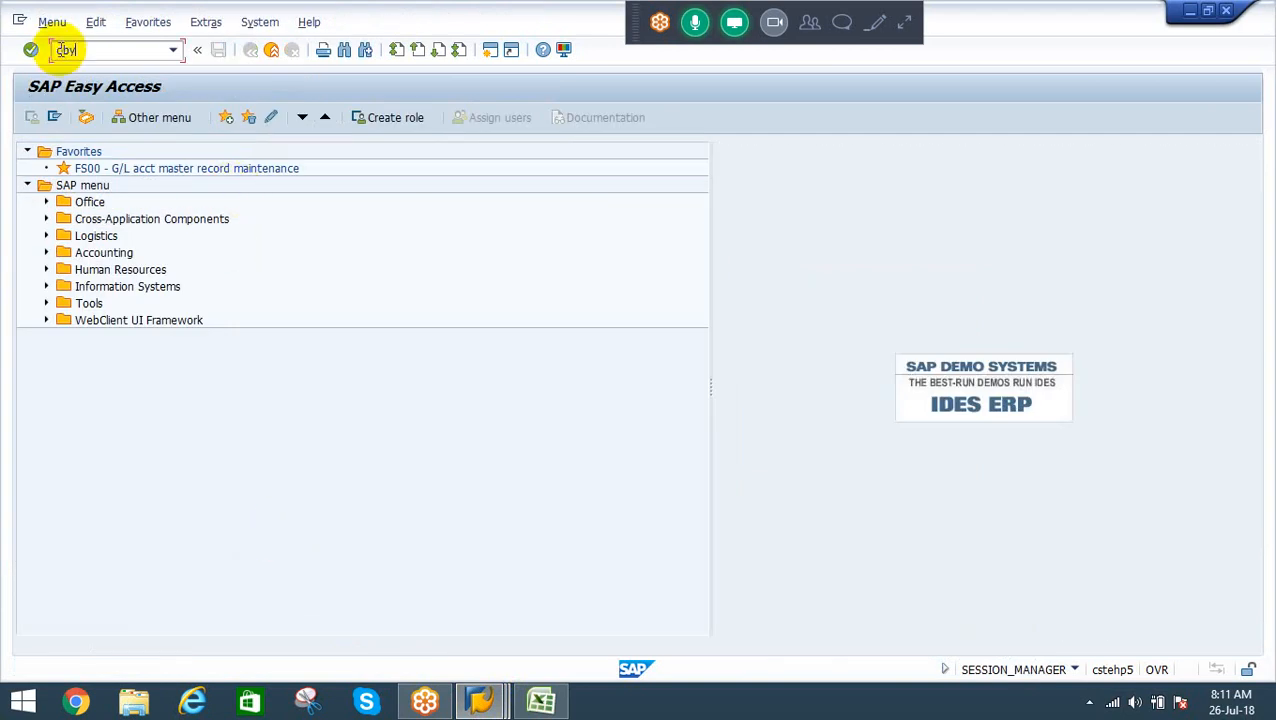
pyautogui.press('Return')
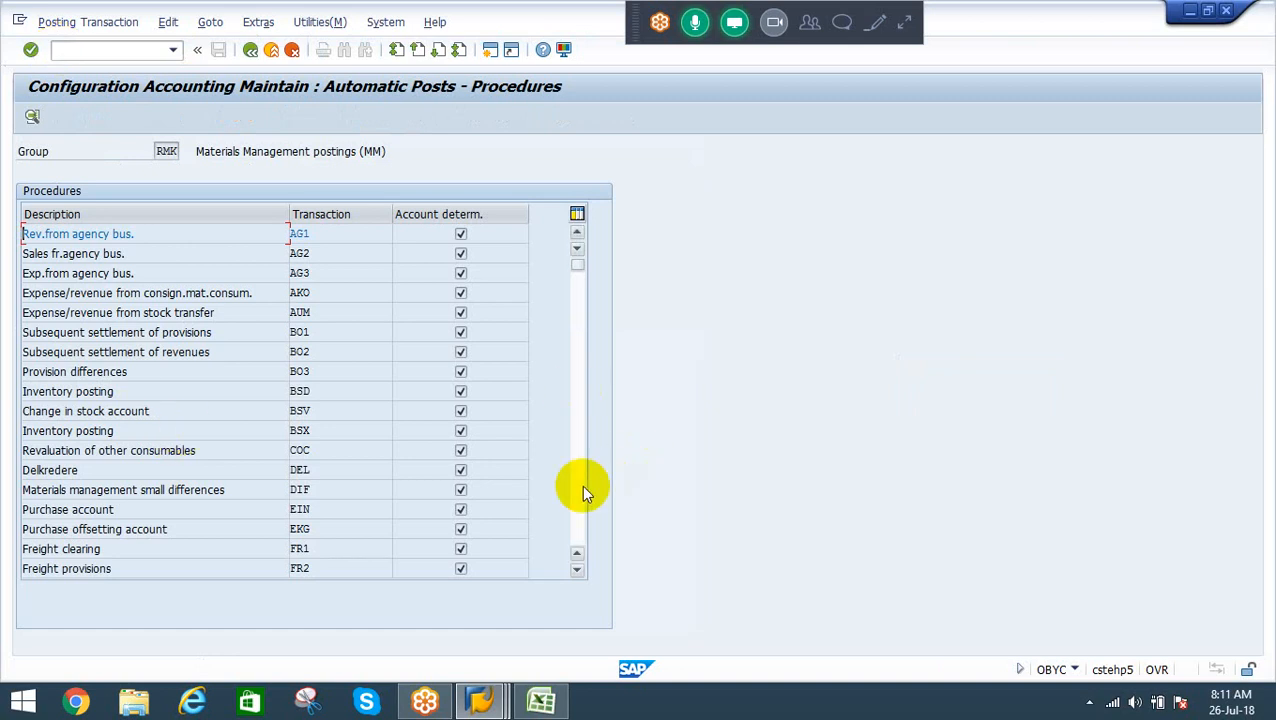
# Open the account assignments of transaction GBB, offsetting entry for inventory posting, for chart of accounts RECA
pyautogui.click(578, 527)
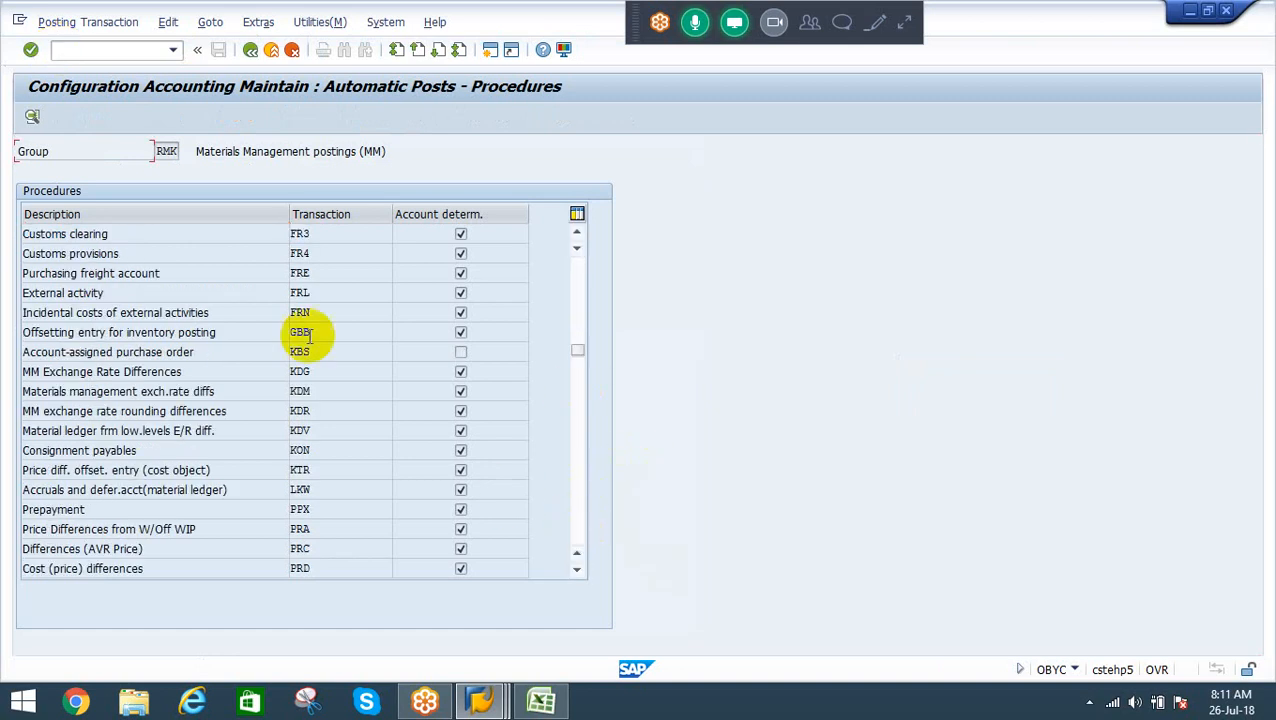
pyautogui.doubleClick(302, 332)
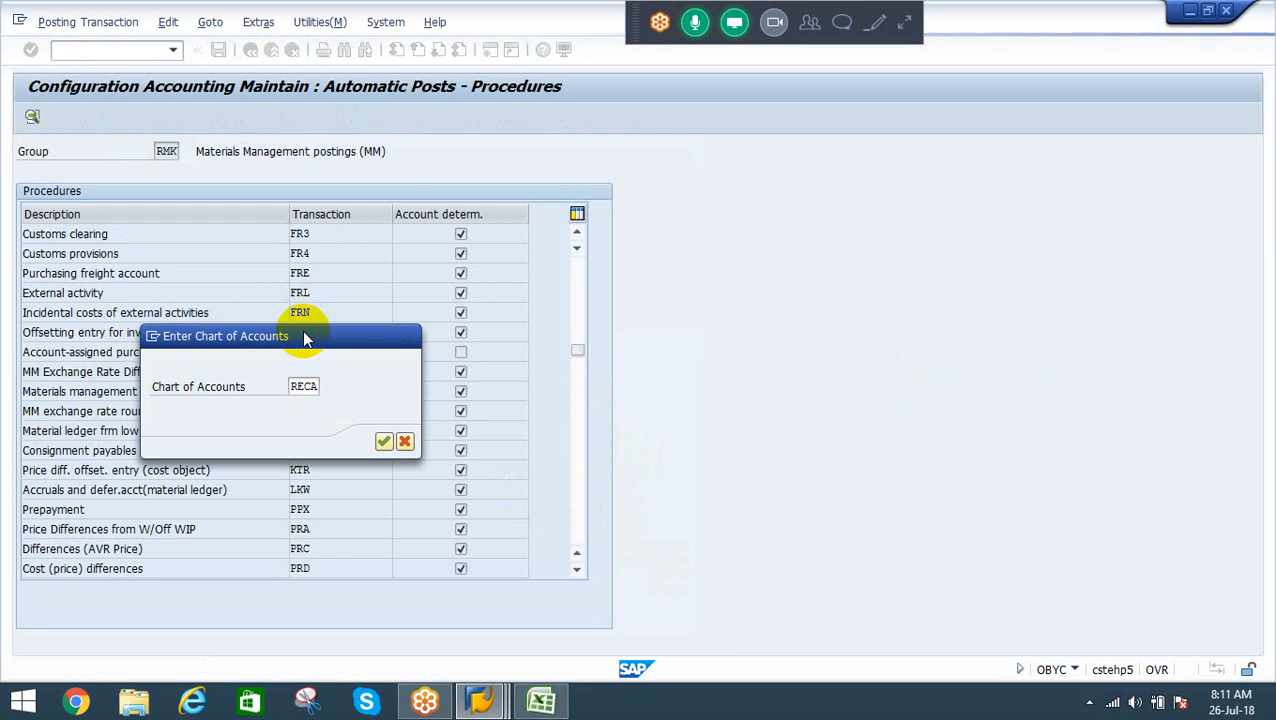
pyautogui.press('Return')
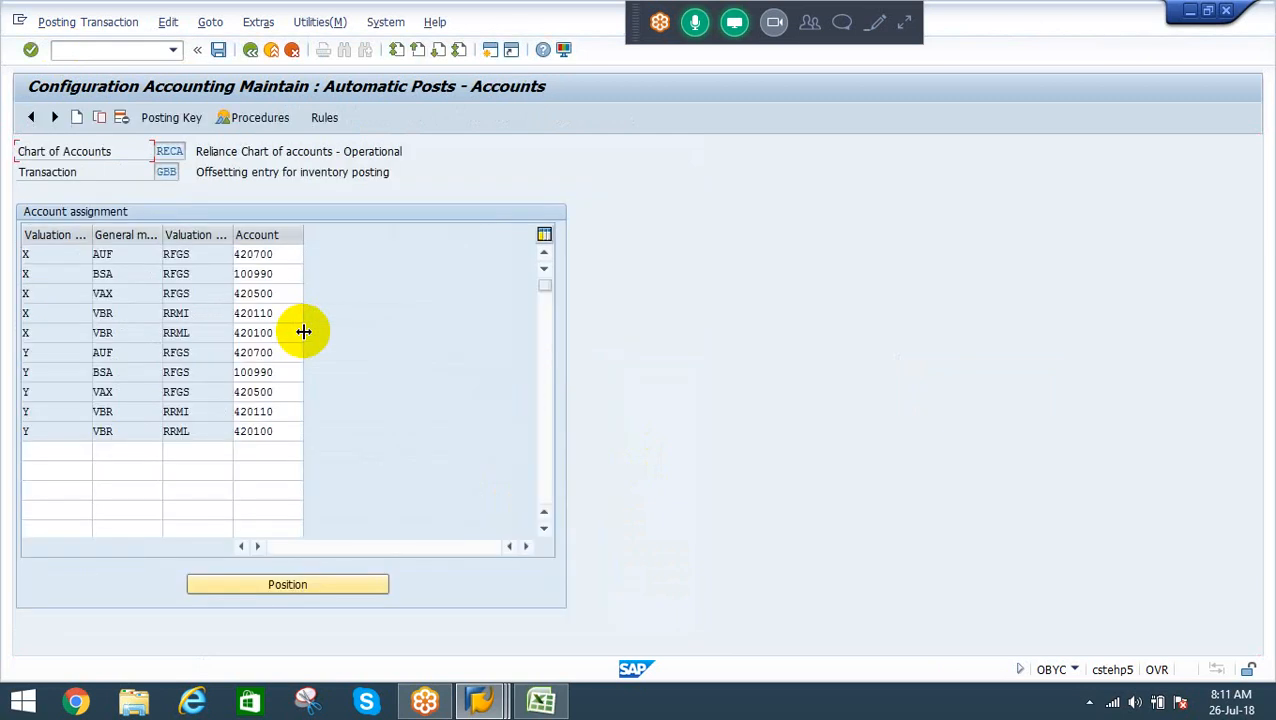
# Return to the accounting document and examine its first inventory line and the matching RM consumption line
pyautogui.hotkey('alt', 'Tab')
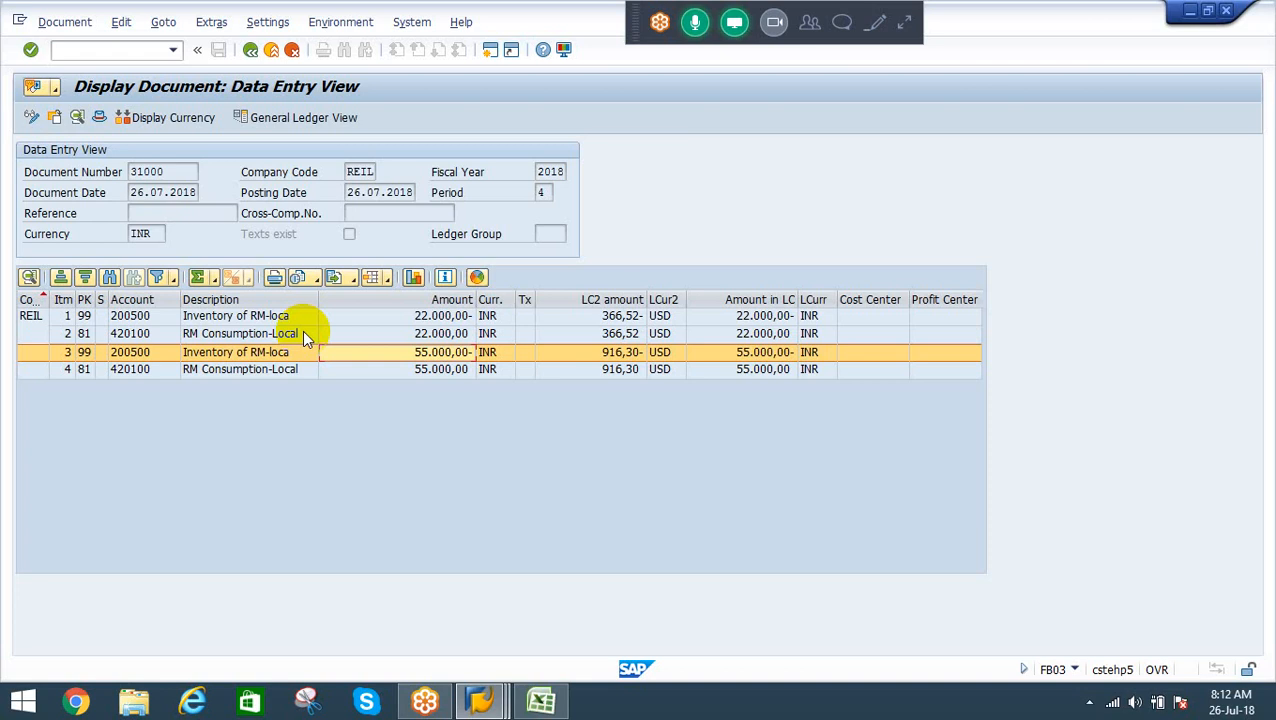
pyautogui.click(440, 316)
pyautogui.click(441, 334)
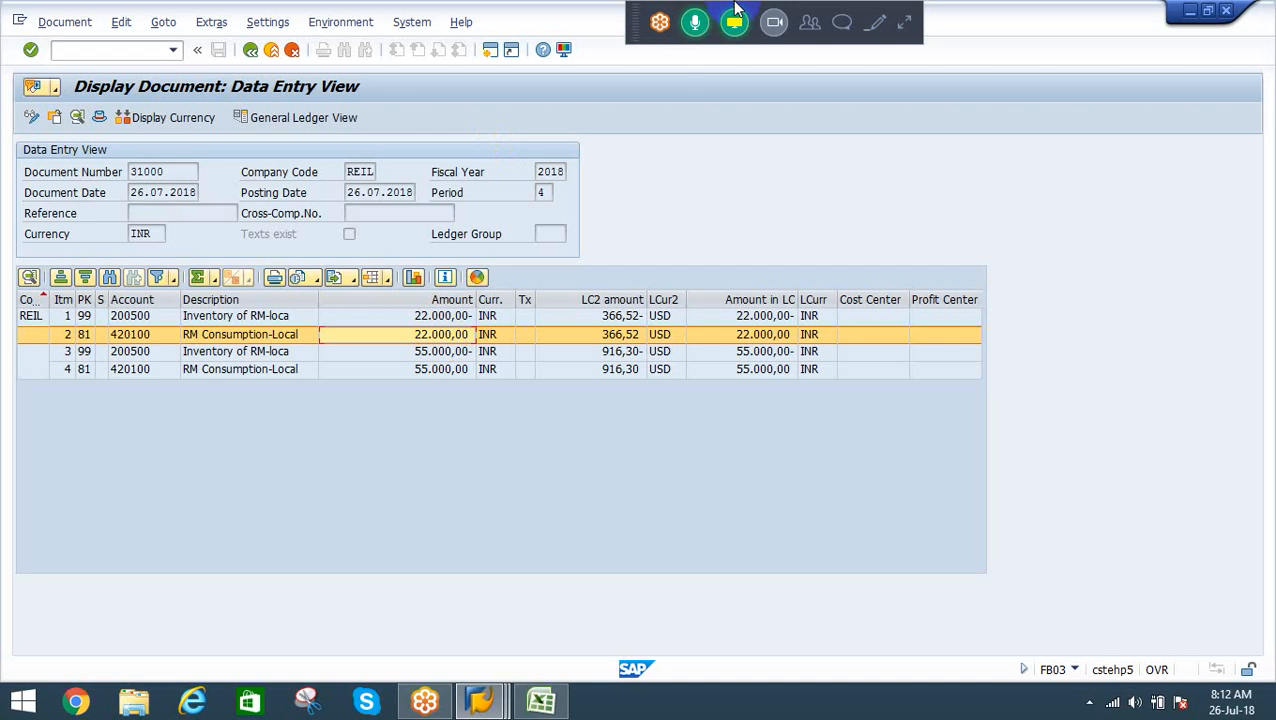
pyautogui.click(810, 24)
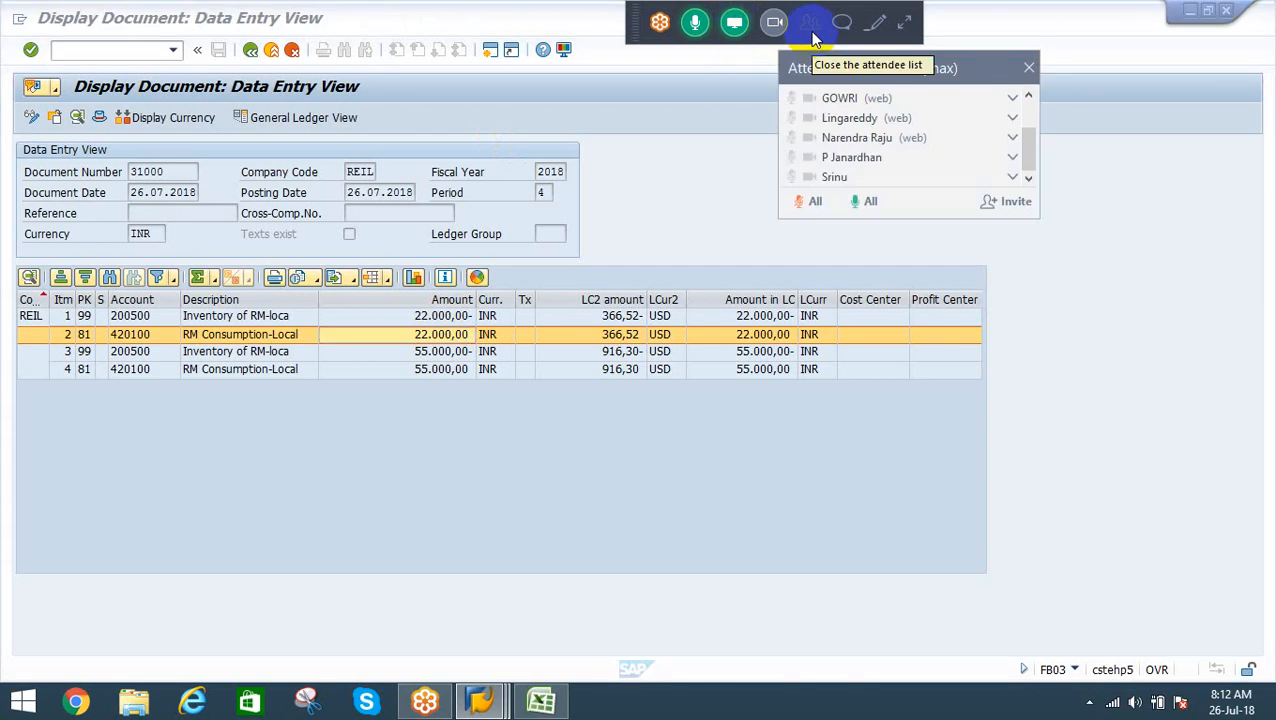
pyautogui.moveTo(1026, 158)
pyautogui.mouseDown()
pyautogui.moveTo(1025, 114)
pyautogui.moveTo(1017, 165)
pyautogui.mouseUp()
pyautogui.click(1092, 228)
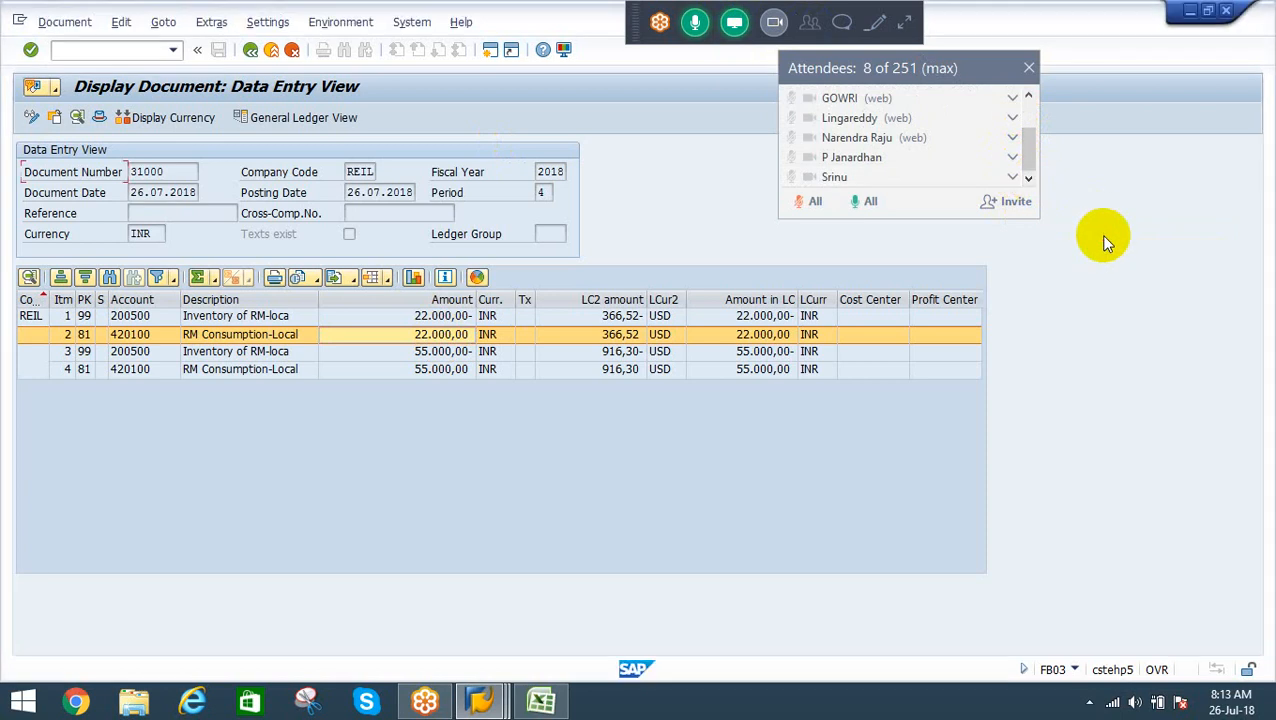
pyautogui.click(1029, 68)
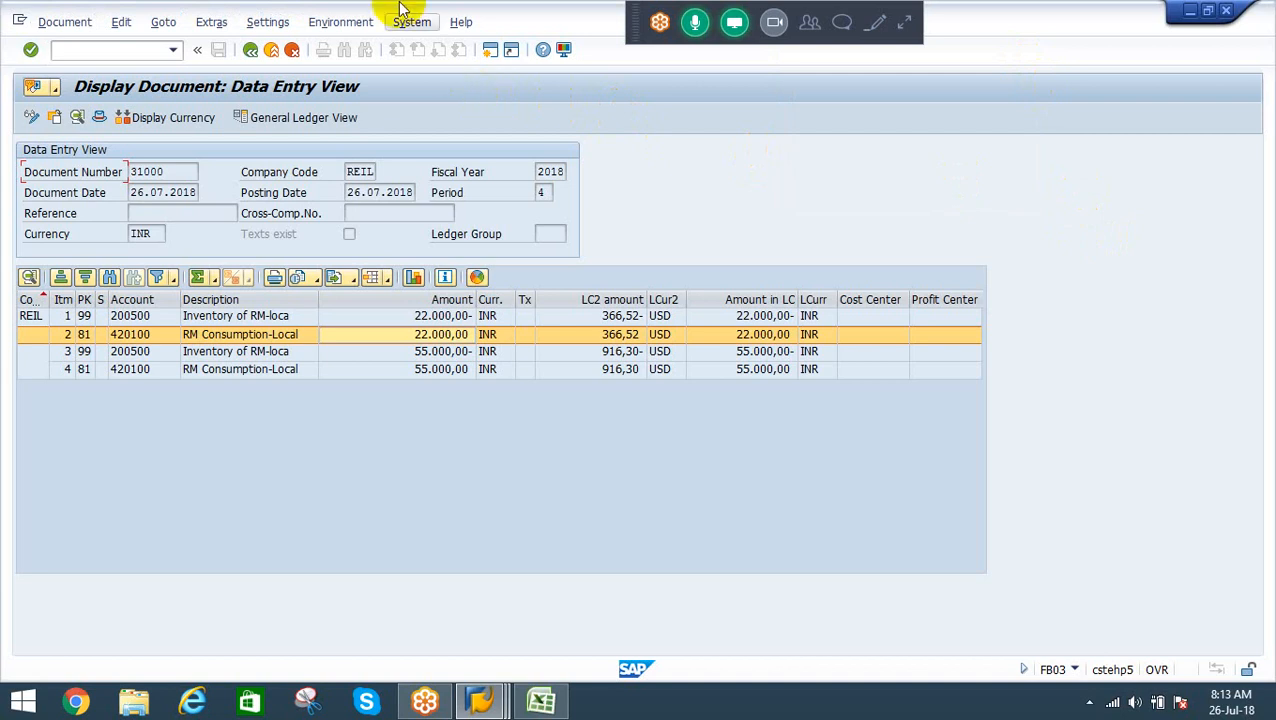
# Leave the accounting document and close the list of documents in accounting to return to the material document
pyautogui.click(271, 52)
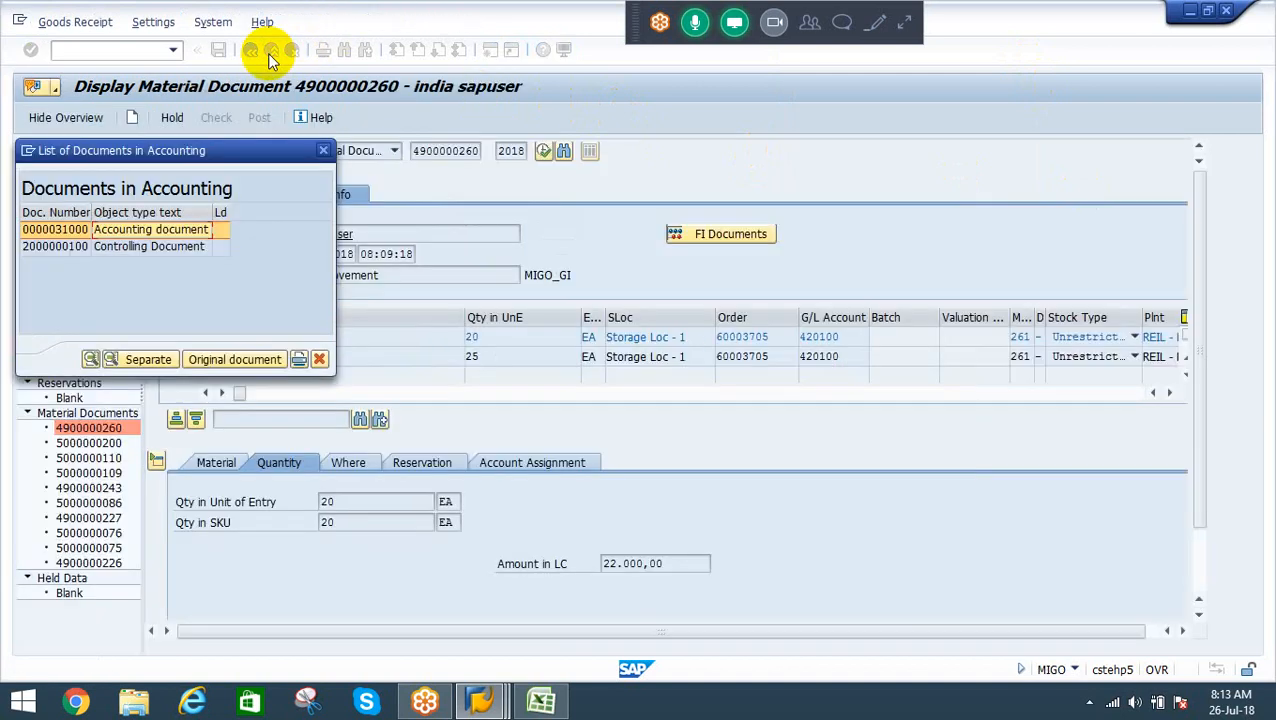
pyautogui.click(320, 152)
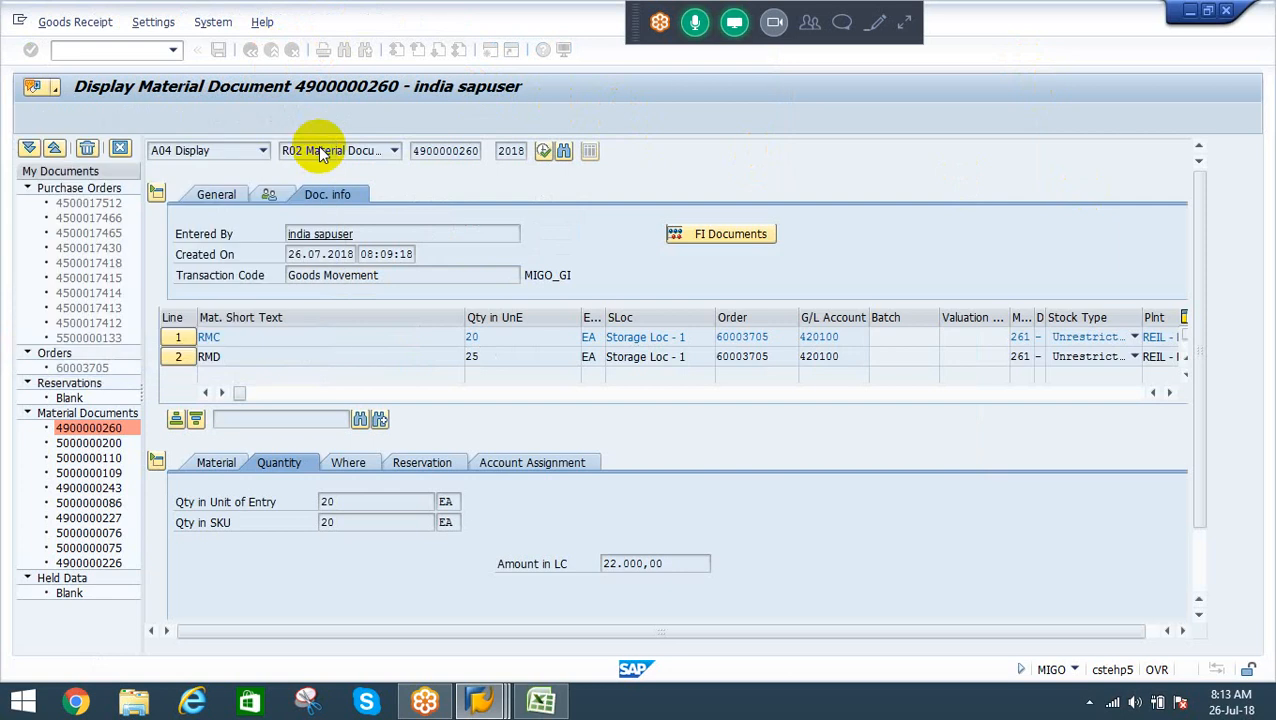